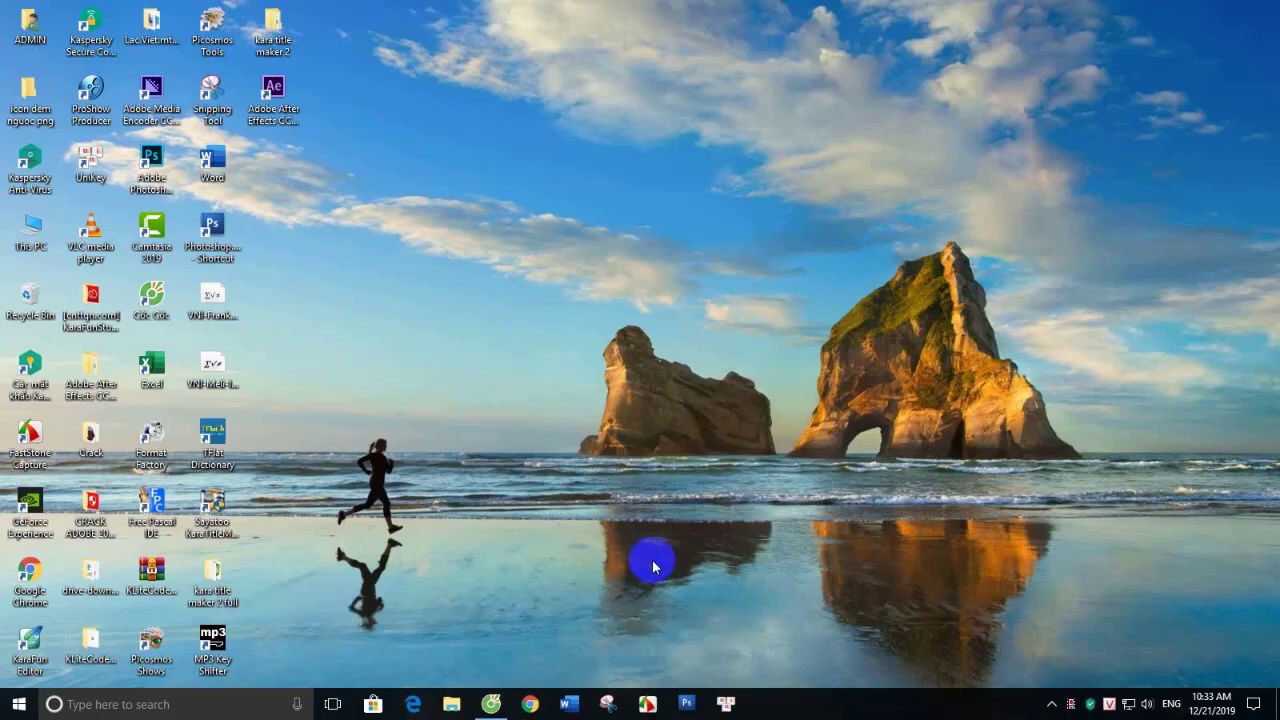
- Open the Cốc Cốc browser on a new blank tab
{"action": "left_click", "coordinate": [489, 704]}
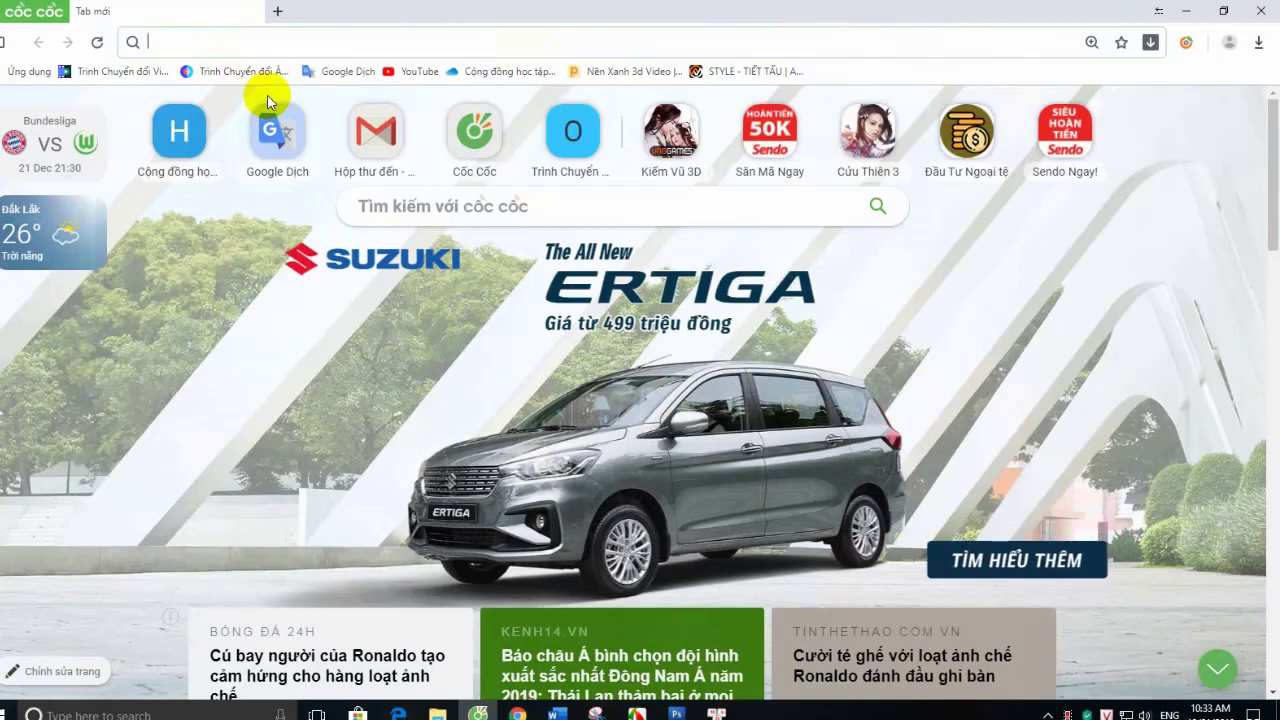
- Search for 've xu nghe cung anh' and open the NhacCuaTui song page
{"action": "type", "text": "v"}
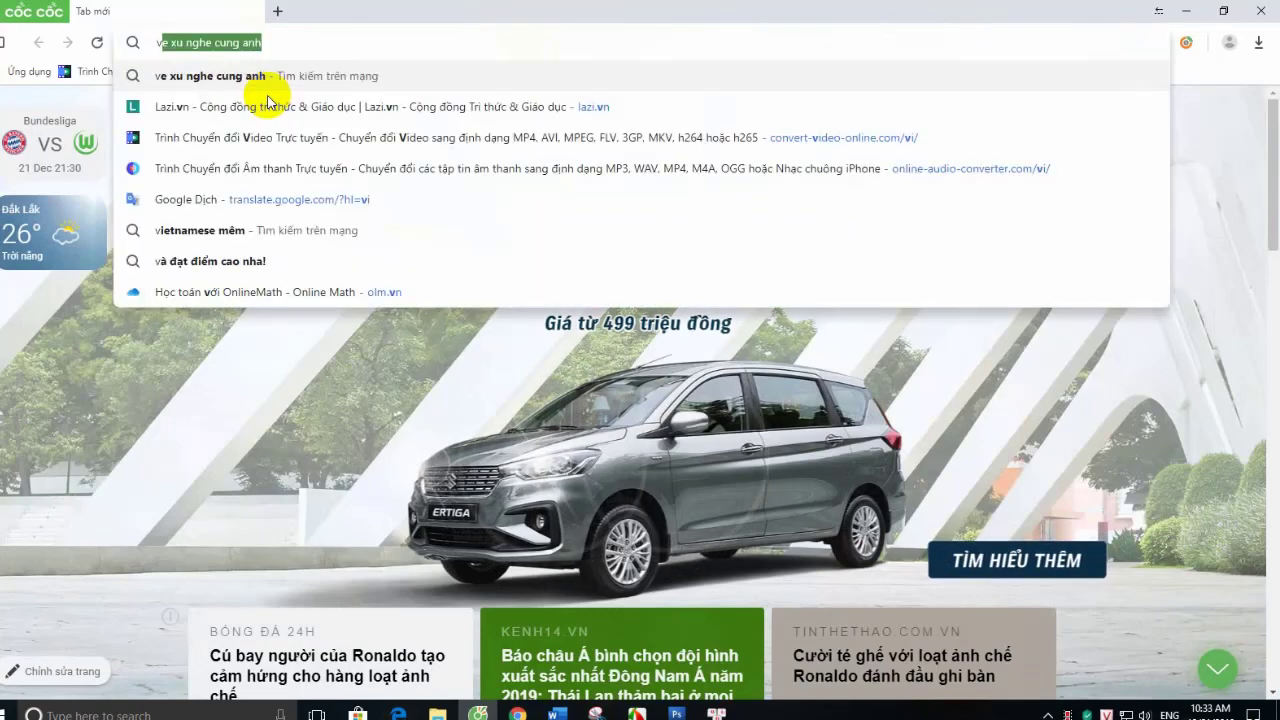
{"action": "type", "text": "e xu nghe cung anh"}
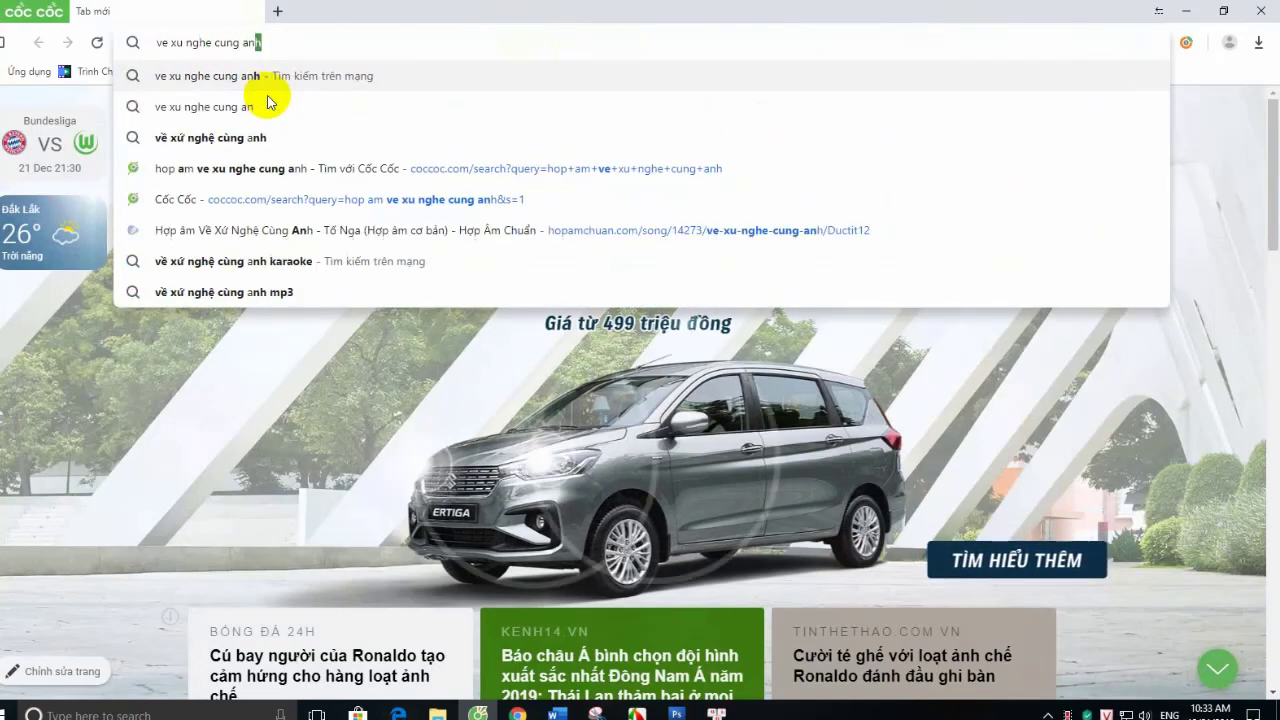
{"action": "key", "text": "Return"}
{"action": "scroll", "coordinate": [415, 180], "scroll_direction": "down", "scroll_amount": 3}
{"action": "scroll", "coordinate": [385, 230], "scroll_direction": "down", "scroll_amount": 4}
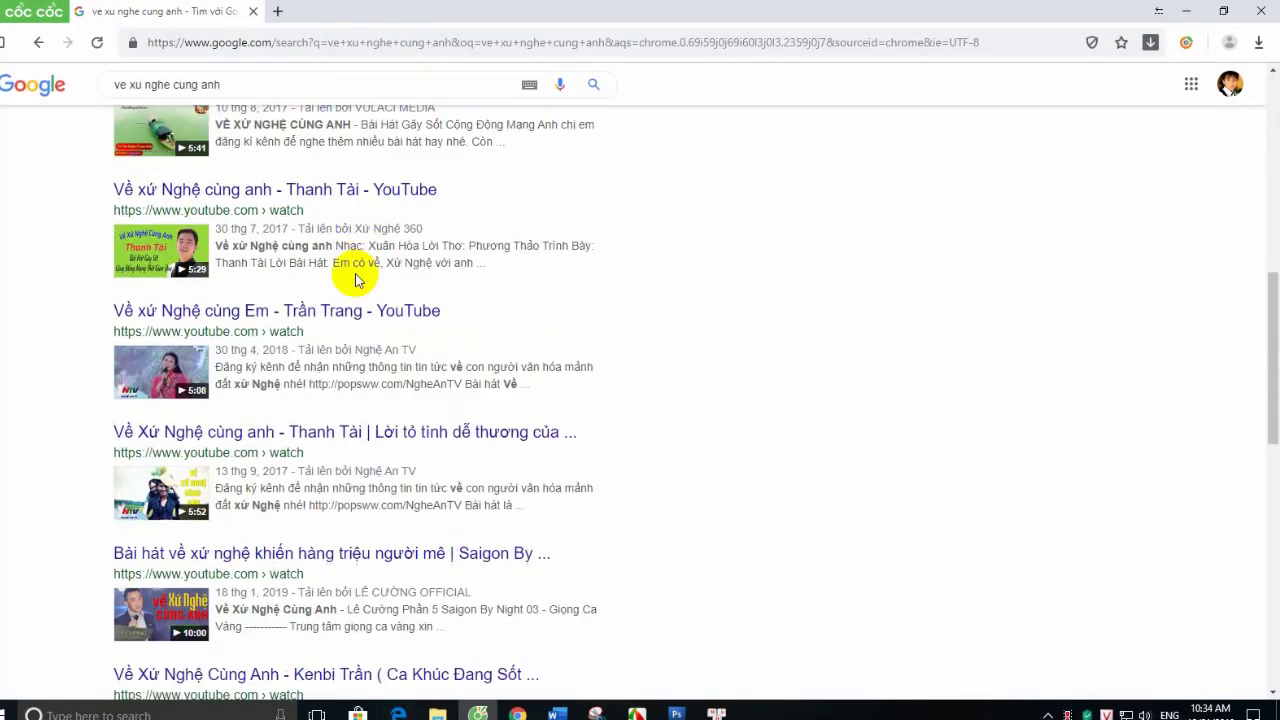
{"action": "scroll", "coordinate": [345, 290], "scroll_direction": "down", "scroll_amount": 4}
{"action": "left_click", "coordinate": [322, 391]}
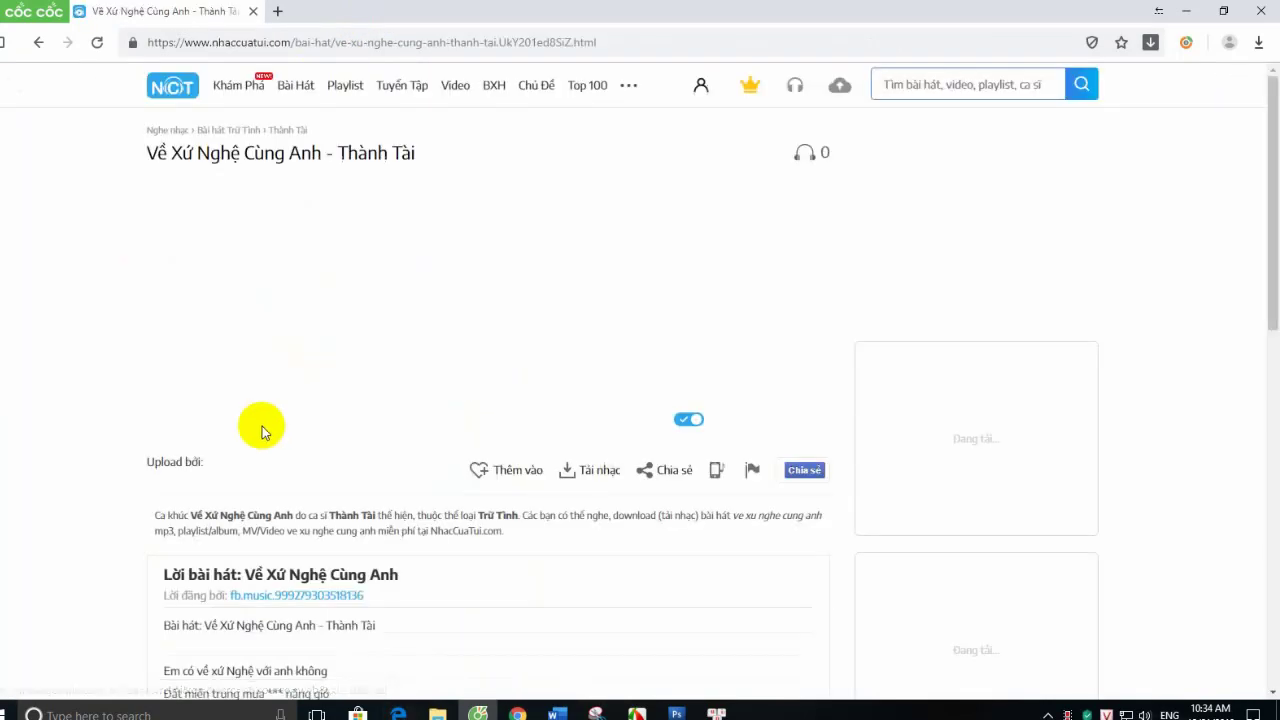
- Play the song, select its full lyrics and bring up Microsoft Word
{"action": "left_click", "coordinate": [167, 420]}
{"action": "scroll", "coordinate": [211, 480], "scroll_direction": "down", "scroll_amount": 2}
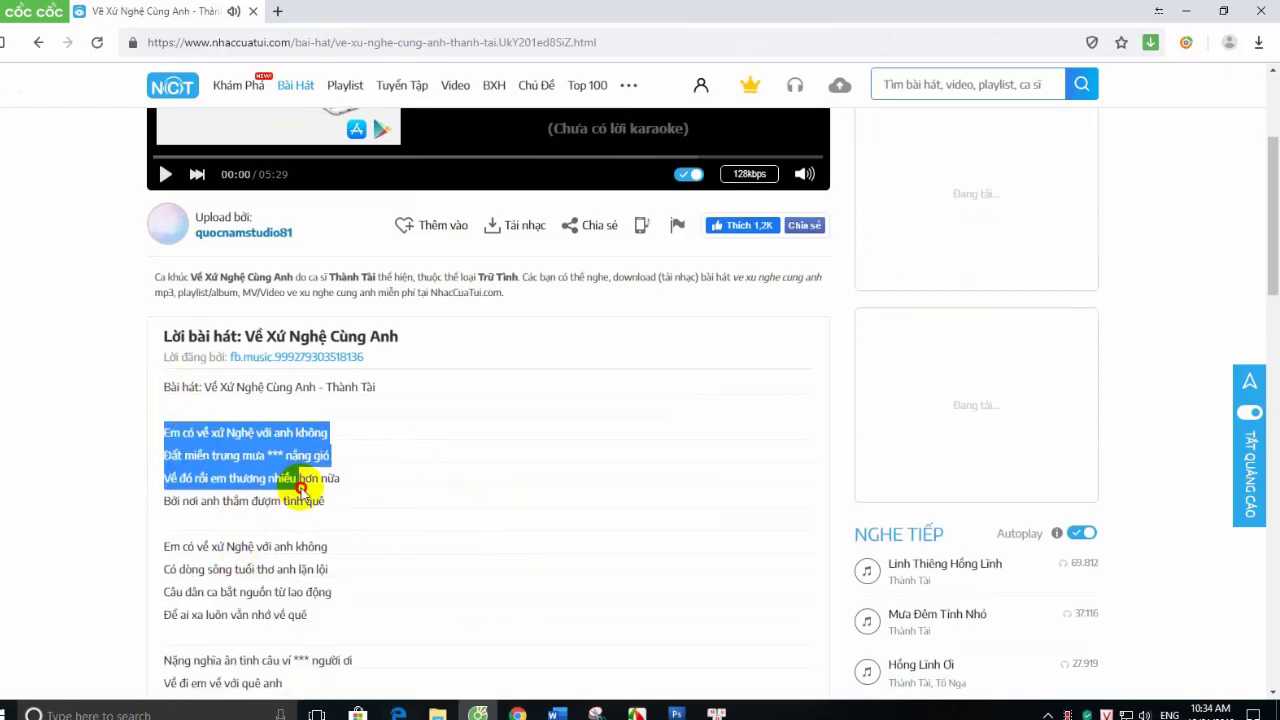
{"action": "scroll", "coordinate": [306, 486], "scroll_direction": "down", "scroll_amount": 4}
{"action": "left_click_drag", "start_coordinate": [162, 433], "coordinate": [409, 426]}
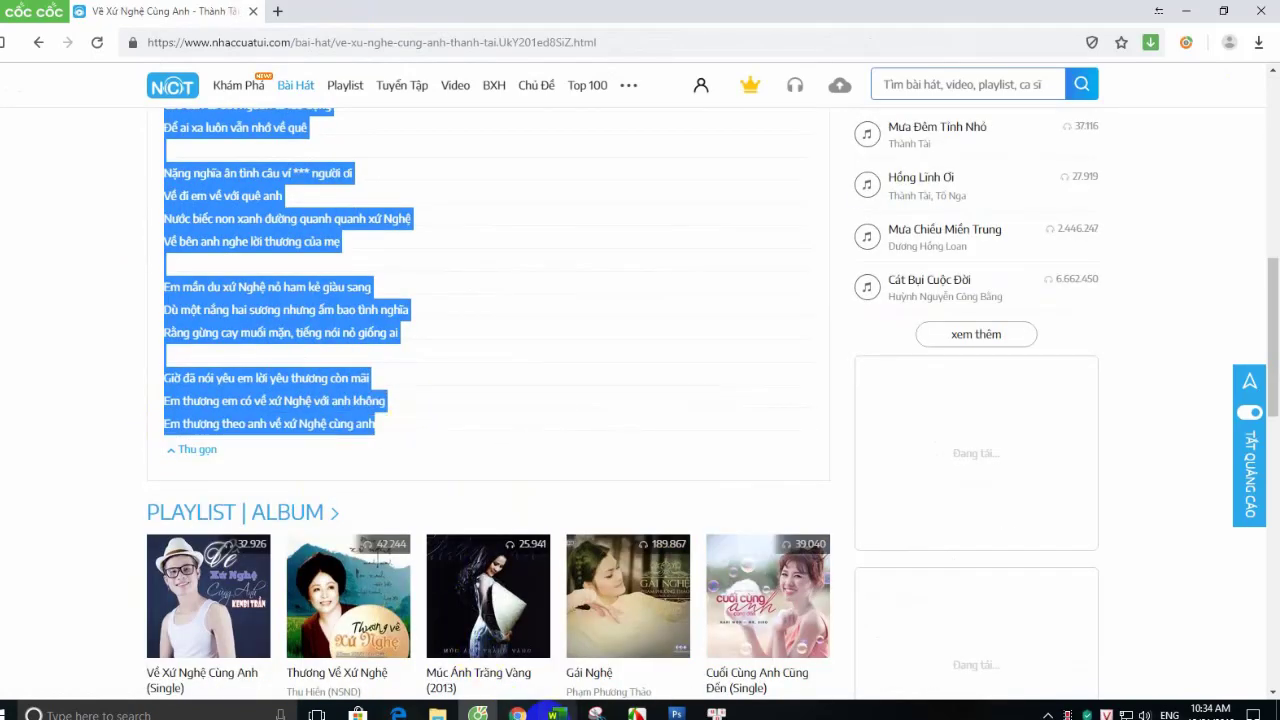
{"action": "left_click", "coordinate": [557, 714]}
- Paste the lyrics into a blank document and replace the *** placeholder with 'dầm'
{"action": "left_click", "coordinate": [202, 138]}
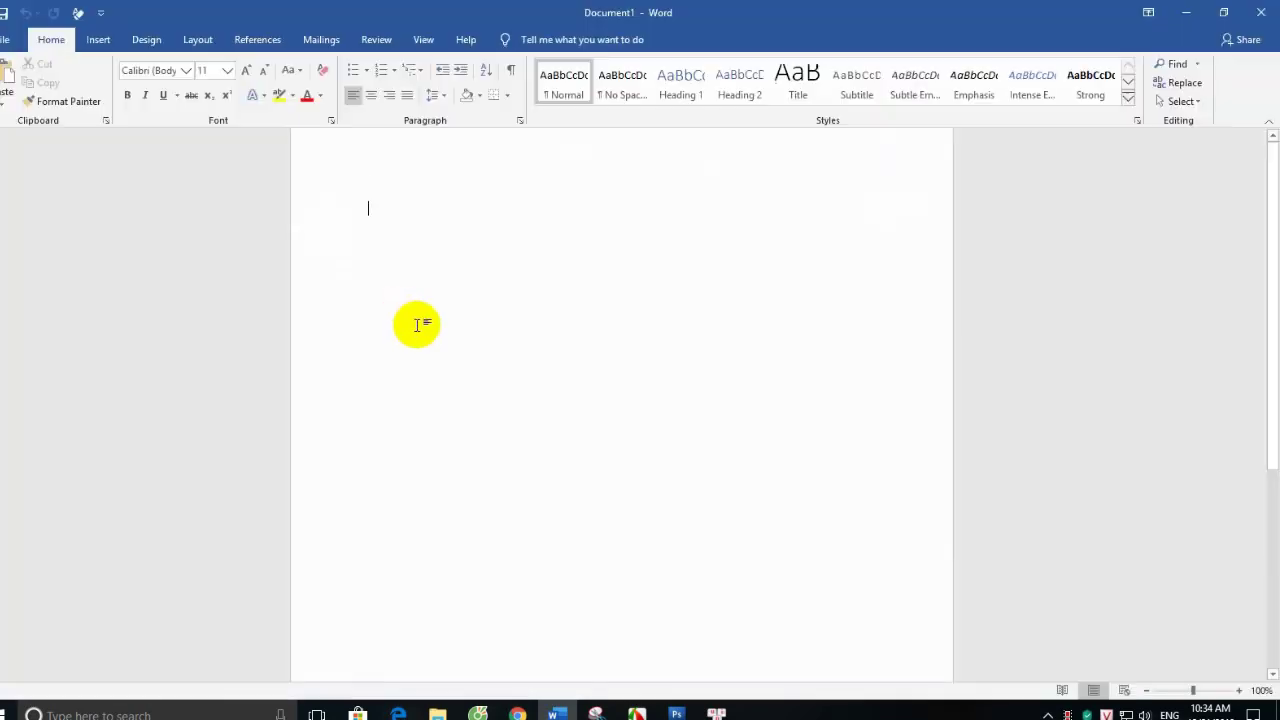
{"action": "type", "text": "Em có về xứ Nghệ với anh không Đất miền trung mưa *** nắng gió Về đó rồi em thương nhiều hơn nữa Bởi nơi anh thấm đượm tình quê  Em có về xứ Nghệ với anh không Có dòng sông tuổi thơ anh lặn lội Câu dân ca bắt nguồn từ lao động Để ai xa luôn vẫn nhớ về quê  Nặng nghĩa ân tình câu ví *** người ơi Về đi em về với quê anh Nước biếc non xanh đường quanh quanh xứ Nghệ Về bên anh nghe lời thương của mẹ  Em mần du xứ Nghệ nỏ ham kẻ giàu sang Dù một nắng hai sương nhưng ấm bao tình nghĩa Rằng gừng cay muối mặn, tiếng nói nỏ giống ai  Giờ đã nói yêu em lời yêu thương còn mãi Em thương em có về xứ Nghệ với anh không Em thương theo anh về xứ Nghệ cùng anh"}
{"action": "double_click", "coordinate": [480, 240]}
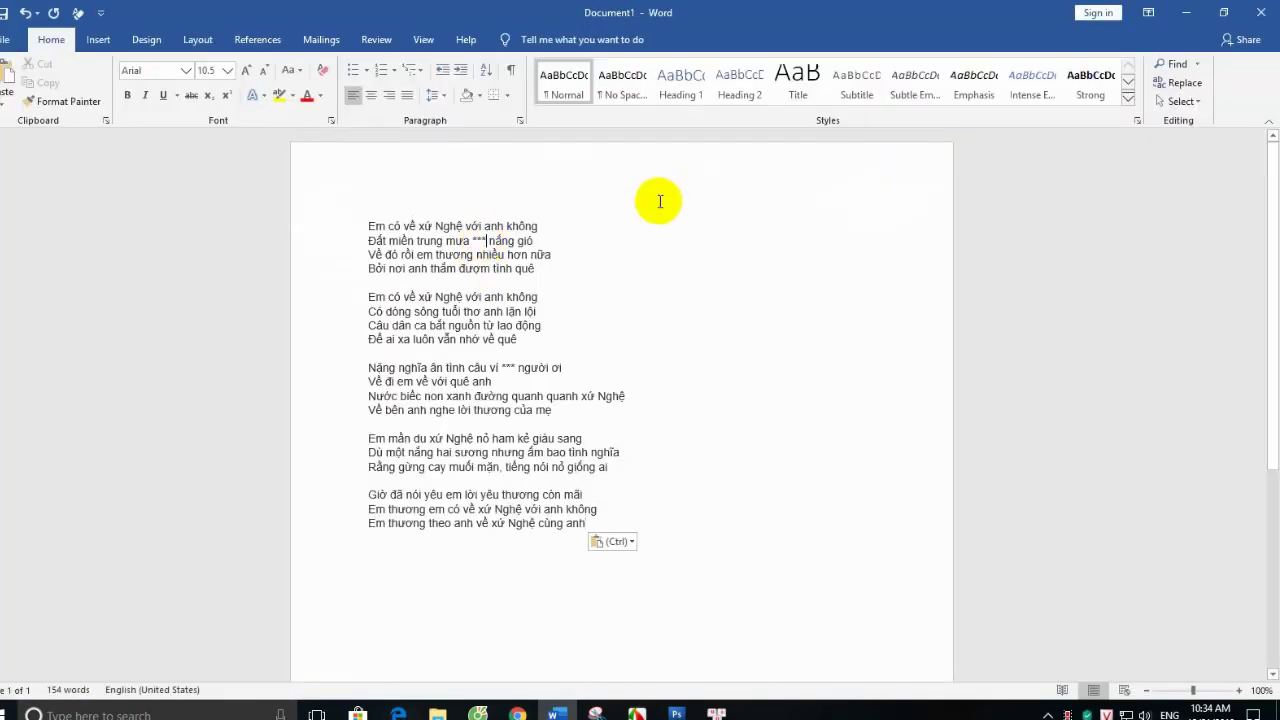
{"action": "type", "text": "dầm"}
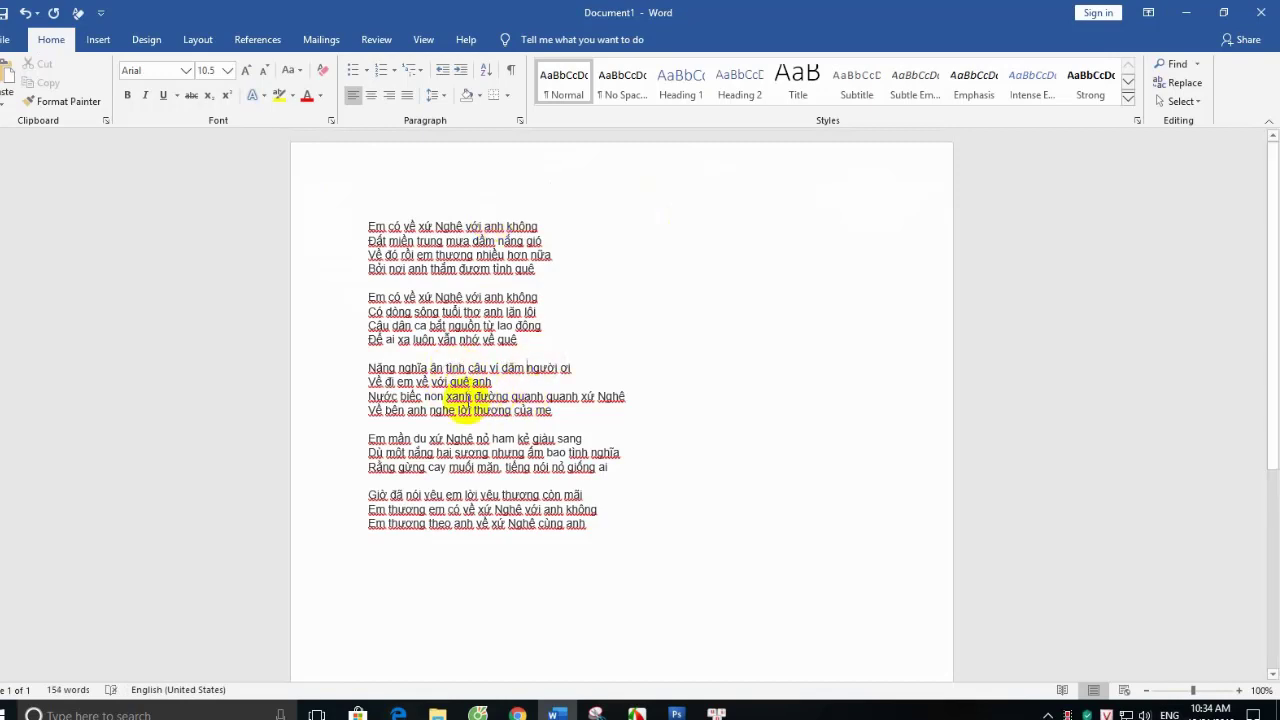
- Break the long lines so 'đường quanh quanh xứ Nghệ', 'nỗ ham kẻ giàu sang', 'tiếng nói nỏ giống ai' start new lines
{"action": "left_click", "coordinate": [511, 396]}
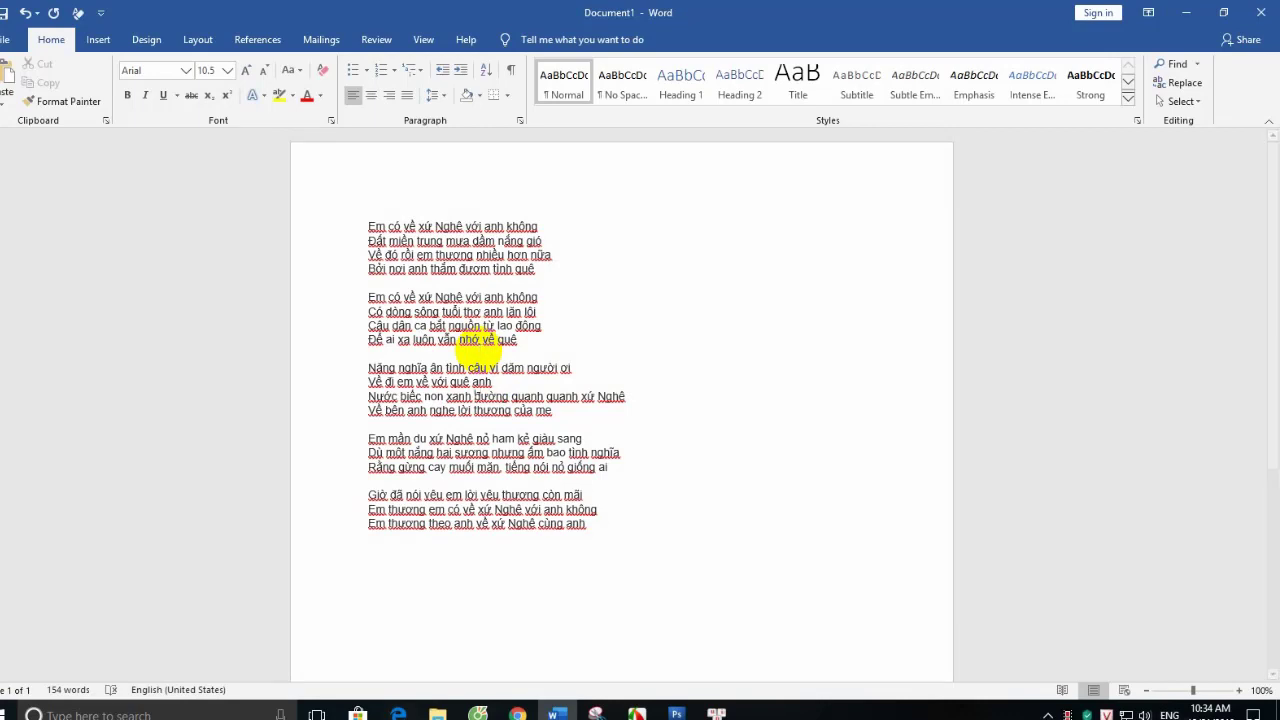
{"action": "key", "text": "Return"}
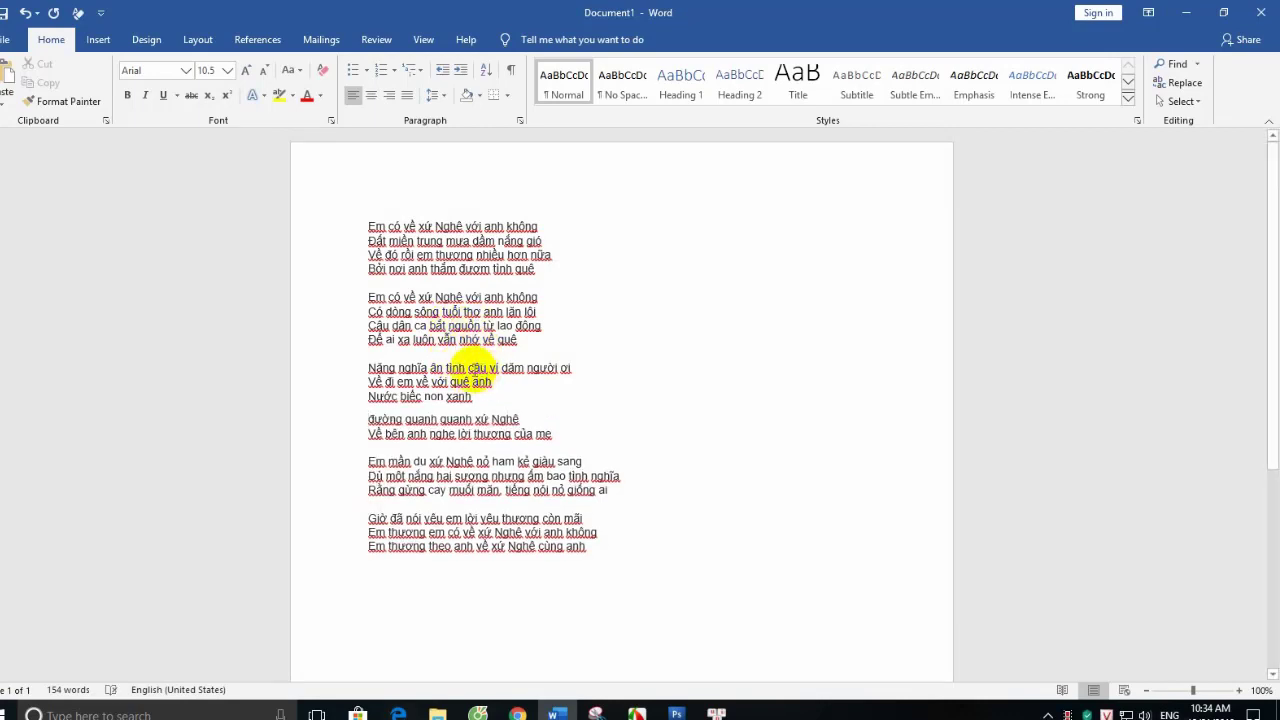
{"action": "key", "text": "Return"}
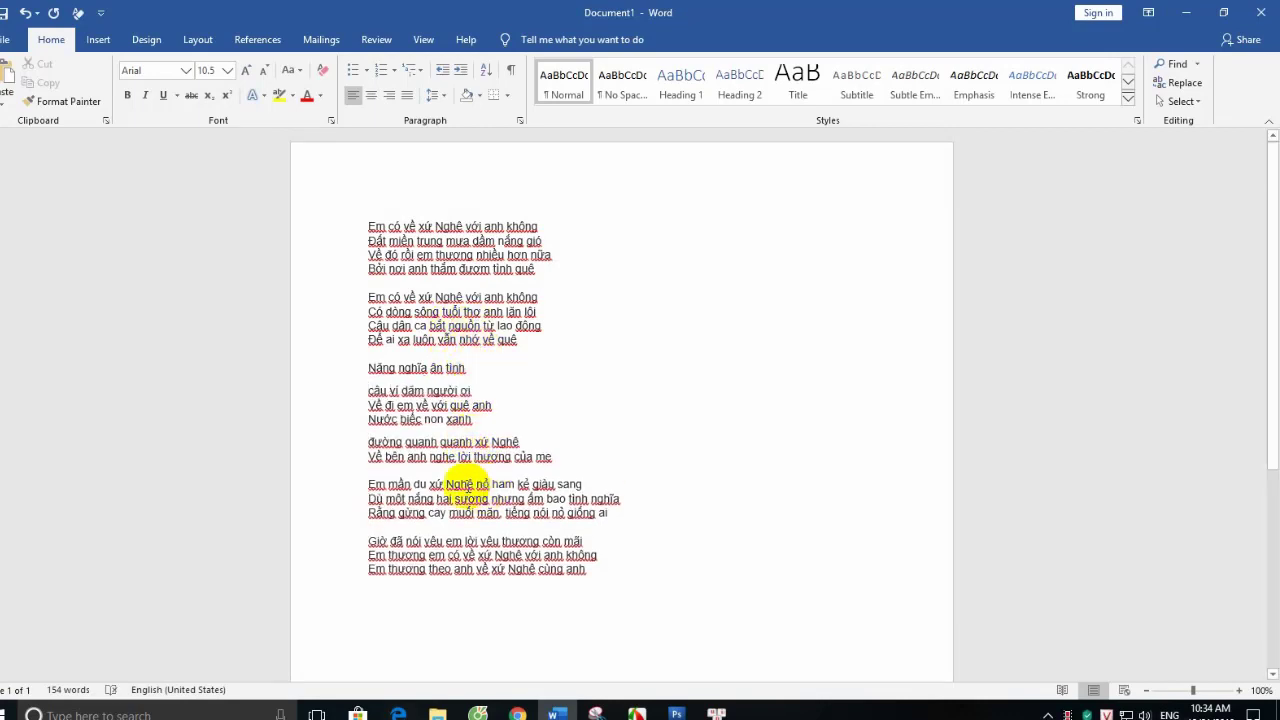
{"action": "left_click", "coordinate": [476, 484]}
{"action": "key", "text": "Return"}
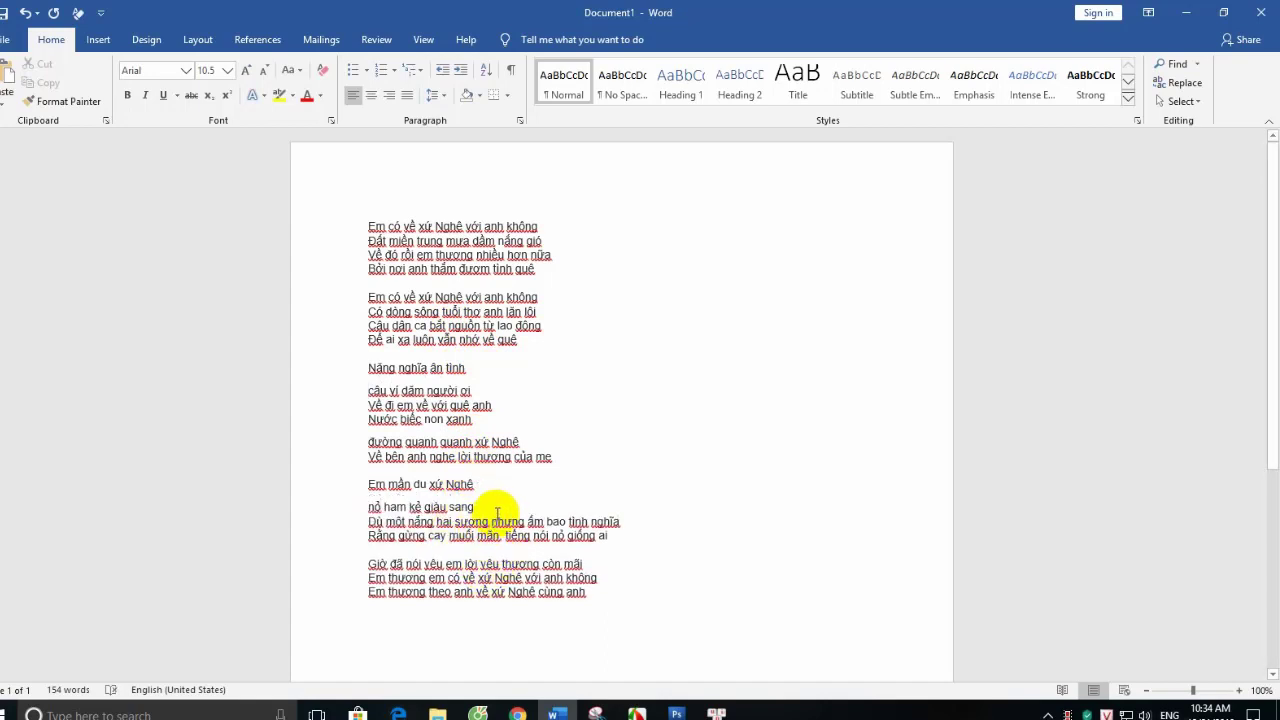
{"action": "left_click", "coordinate": [490, 521]}
{"action": "key", "text": "Return"}
{"action": "left_click", "coordinate": [503, 558]}
{"action": "key", "text": "Return"}
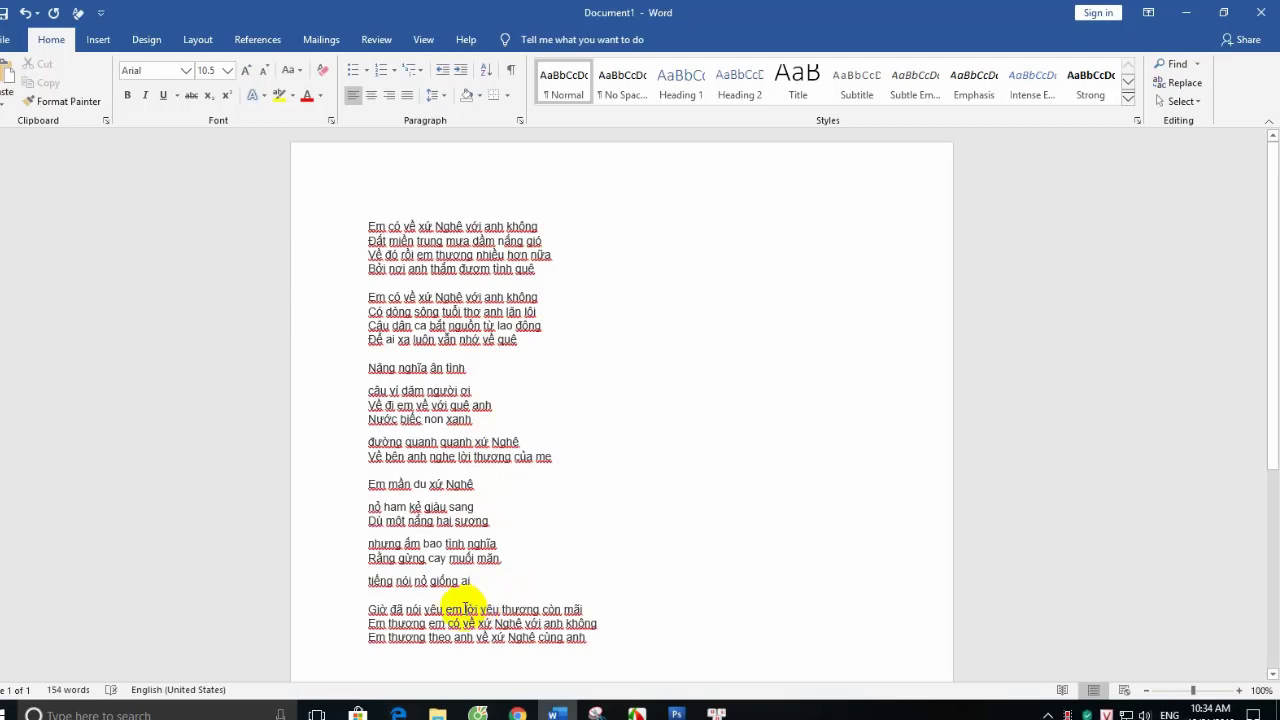
- Move 'lời yêu thương còn mãi' and 'xứ Nghệ với anh không' onto their own lines and review
{"action": "left_click", "coordinate": [463, 609]}
{"action": "key", "text": "Return"}
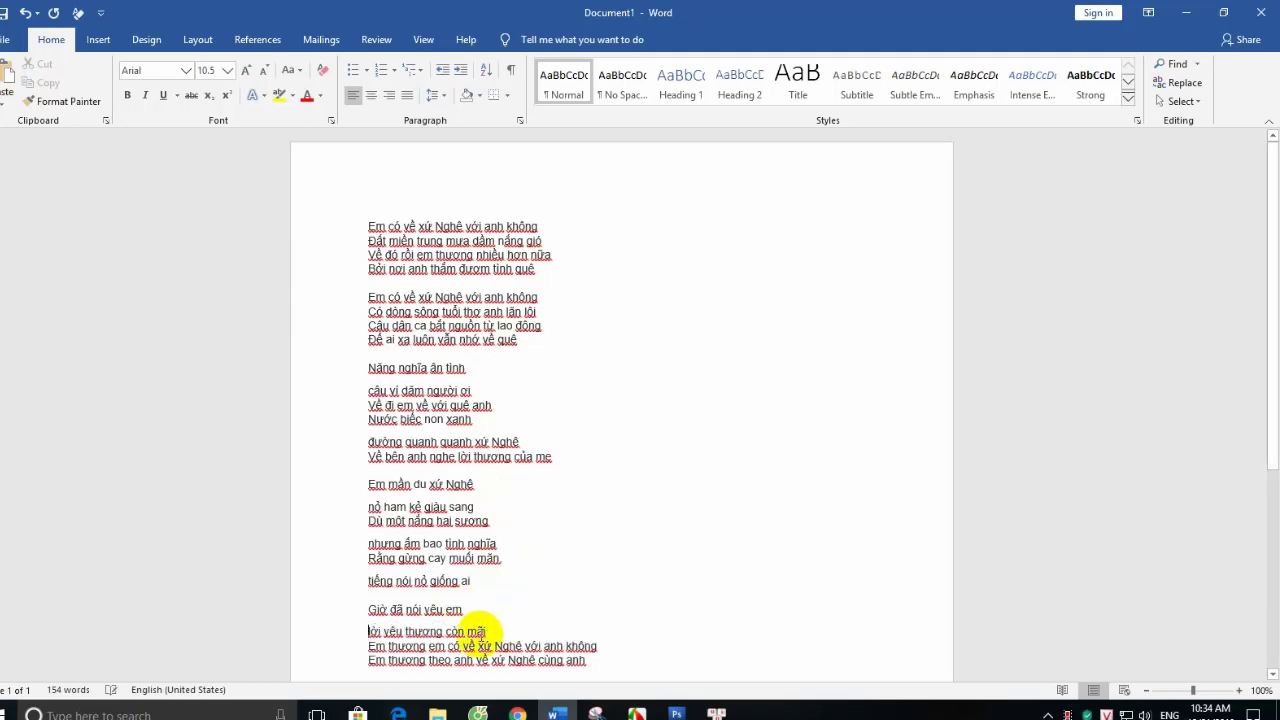
{"action": "left_click", "coordinate": [476, 646]}
{"action": "key", "text": "Return"}
{"action": "scroll", "coordinate": [478, 630], "scroll_direction": "down", "scroll_amount": 2}
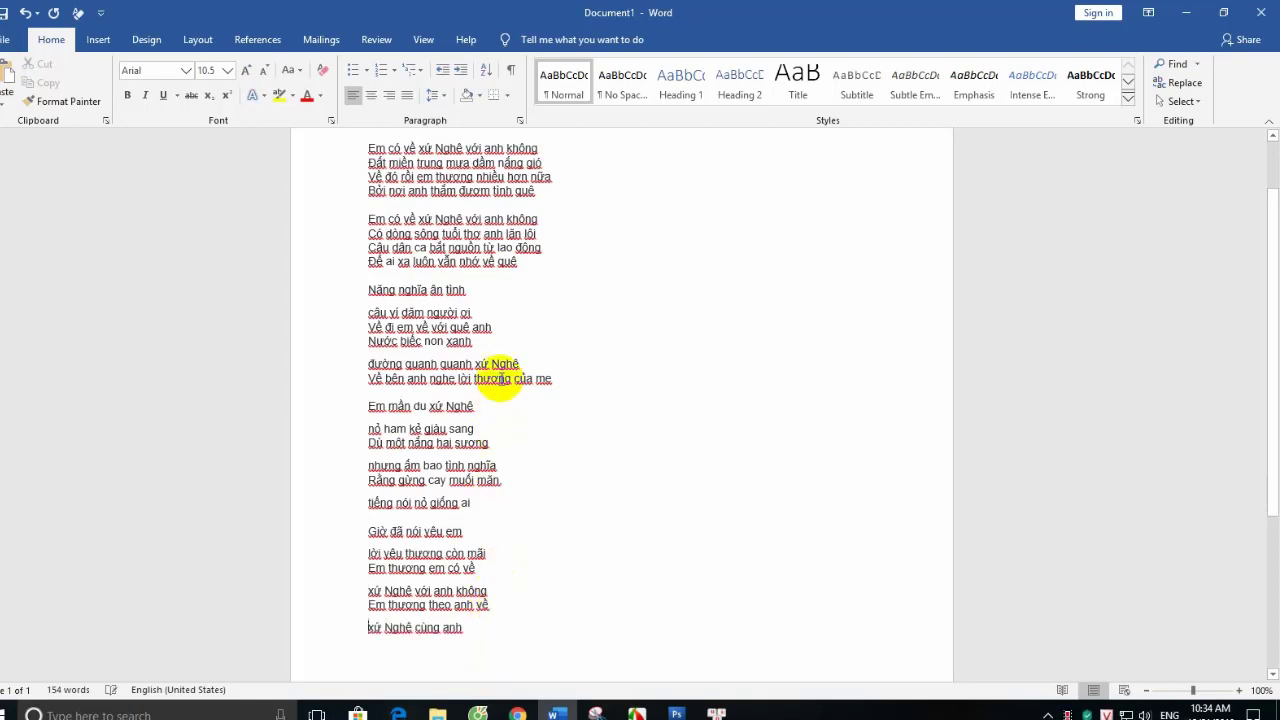
{"action": "scroll", "coordinate": [500, 374], "scroll_direction": "up", "scroll_amount": 2}
{"action": "left_click", "coordinate": [518, 340]}
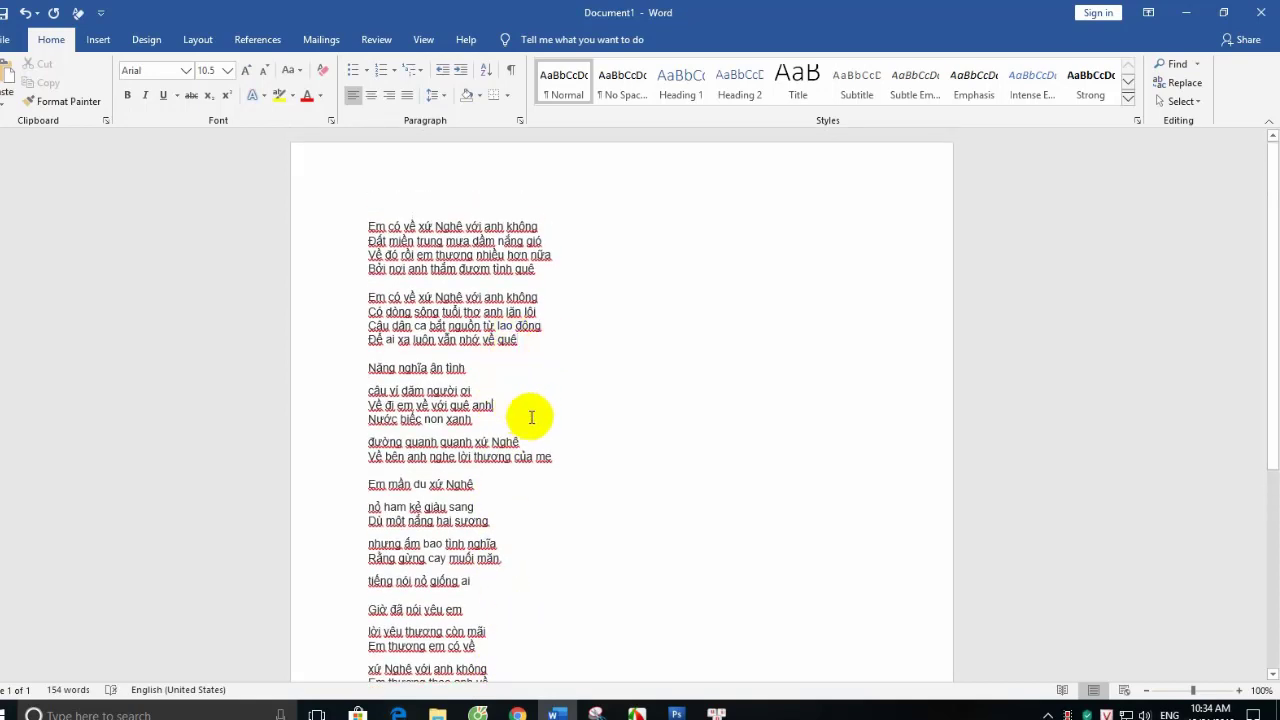
{"action": "scroll", "coordinate": [529, 417], "scroll_direction": "down", "scroll_amount": 1}
{"action": "left_click", "coordinate": [560, 406]}
{"action": "left_click", "coordinate": [549, 447]}
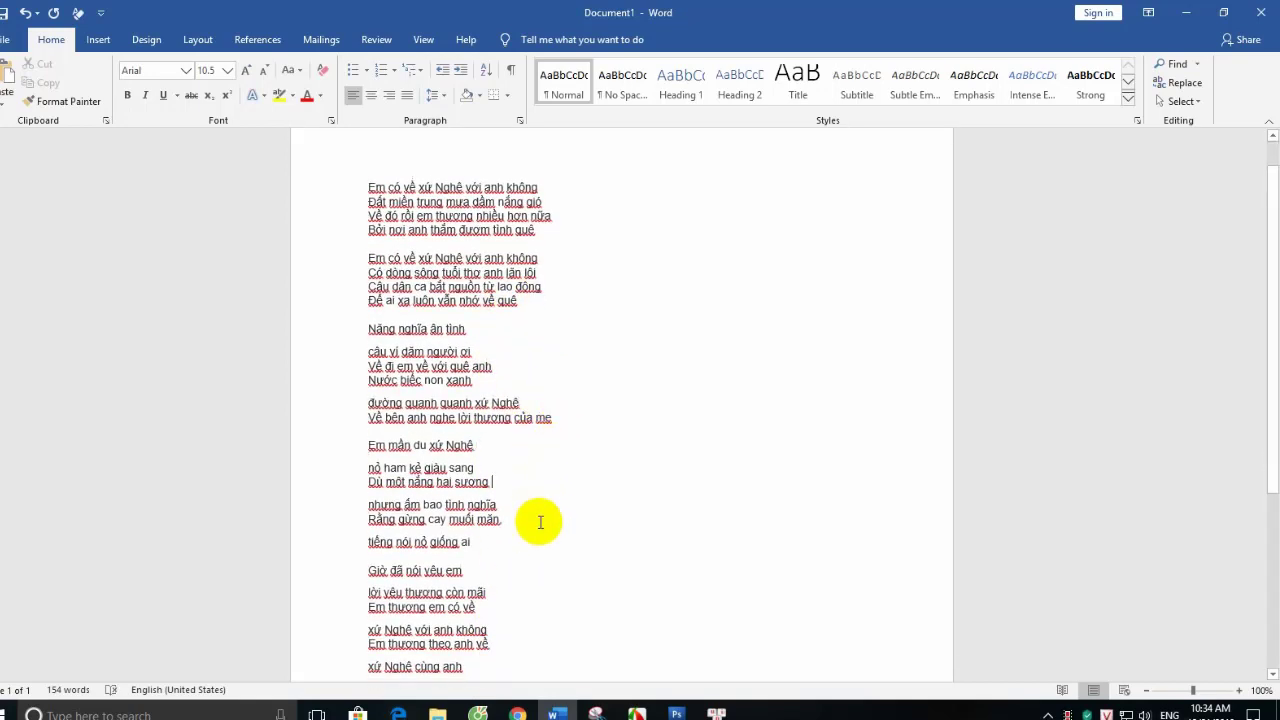
{"action": "left_click", "coordinate": [553, 558]}
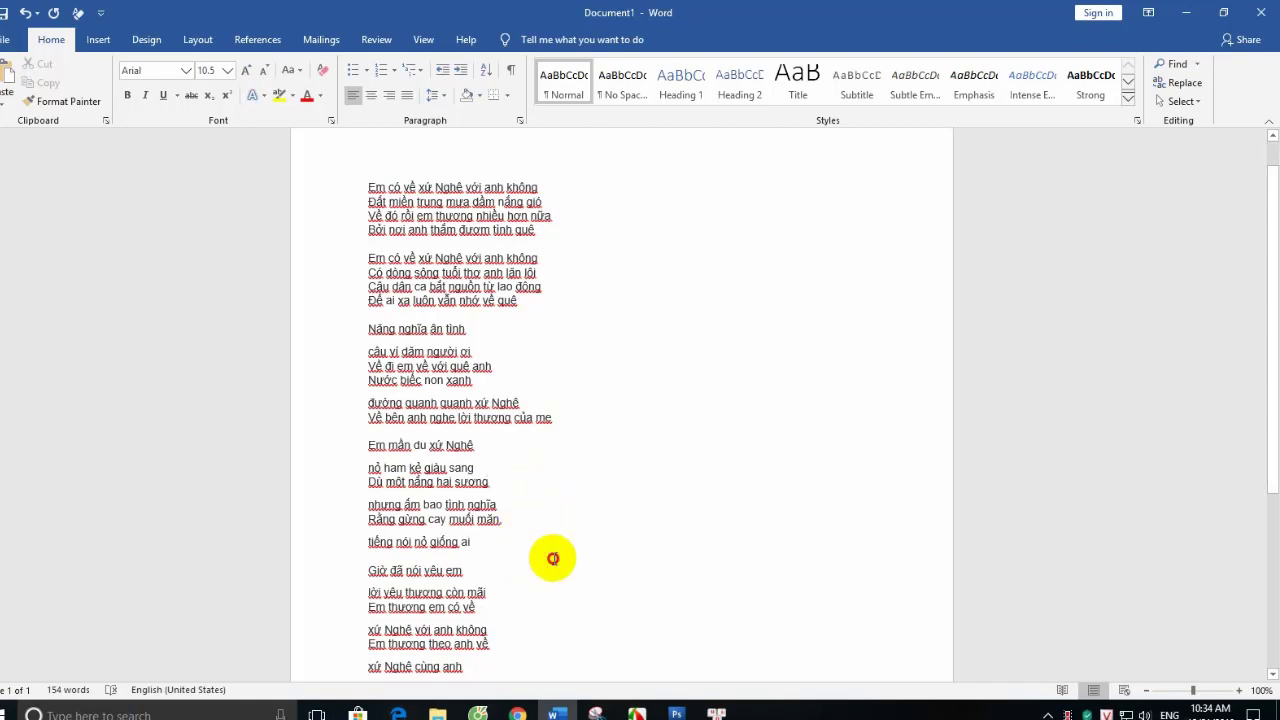
{"action": "scroll", "coordinate": [557, 543], "scroll_direction": "down", "scroll_amount": 3}
- Paste a second copy of the whole lyrics at the end of the document
{"action": "key", "text": "ctrl+a"}
{"action": "left_click", "coordinate": [551, 546]}
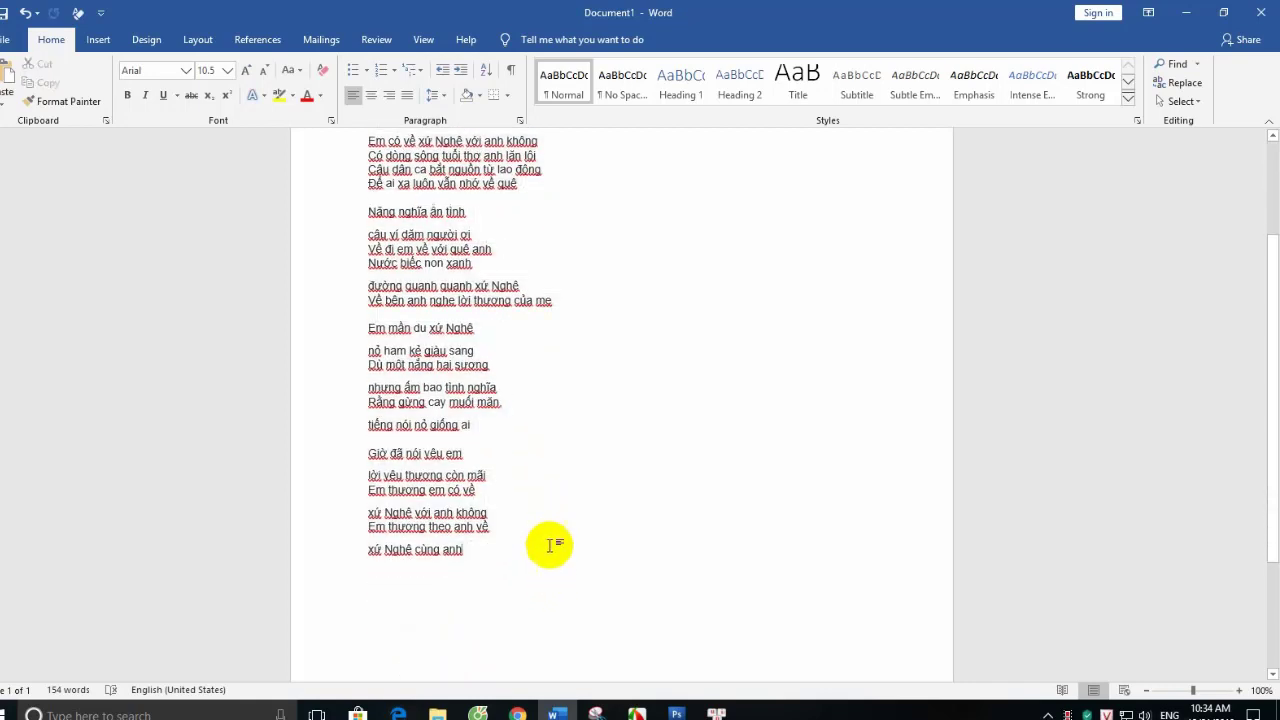
{"action": "key", "text": "ctrl+v"}
{"action": "scroll", "coordinate": [563, 514], "scroll_direction": "up", "scroll_amount": 1}
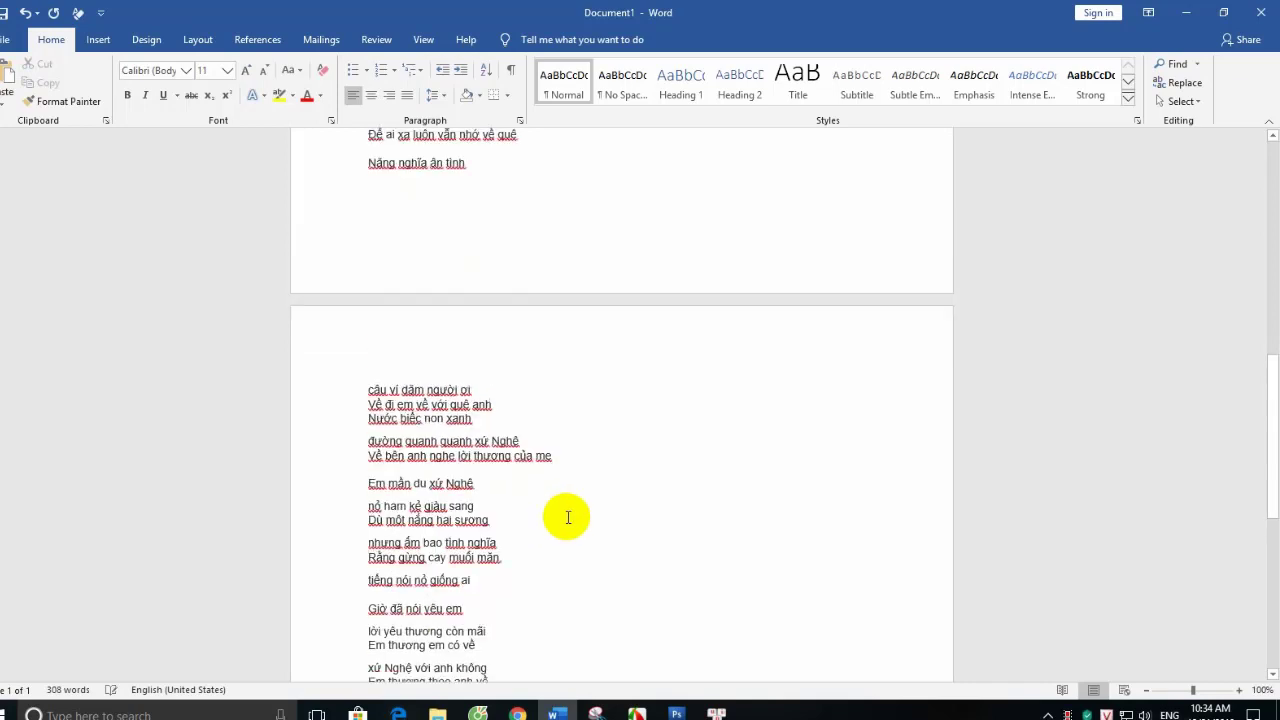
{"action": "scroll", "coordinate": [575, 510], "scroll_direction": "up", "scroll_amount": 3}
{"action": "scroll", "coordinate": [585, 495], "scroll_direction": "down", "scroll_amount": 4}
{"action": "scroll", "coordinate": [588, 530], "scroll_direction": "down", "scroll_amount": 4}
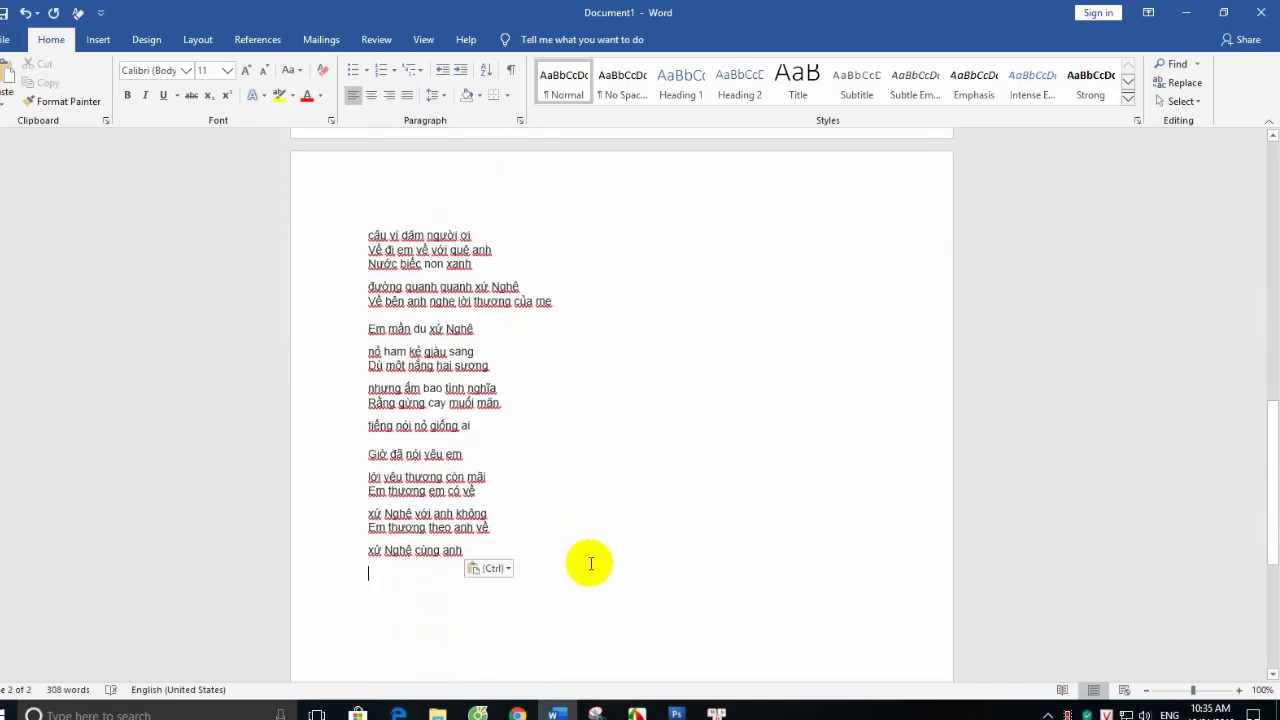
- Move the duplicated verse lines so they follow the last lyric line
{"action": "left_click_drag", "start_coordinate": [591, 564], "coordinate": [370, 377]}
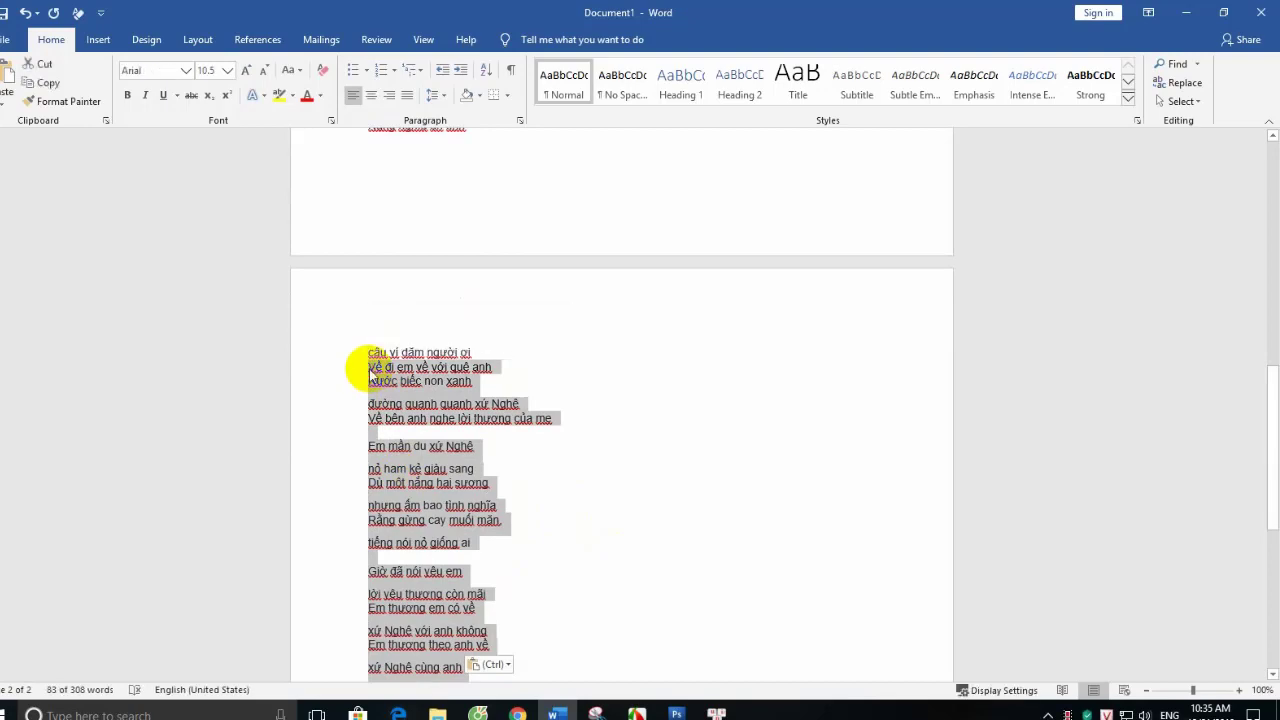
{"action": "key", "text": "Delete"}
{"action": "key", "text": "ctrl+z"}
{"action": "key", "text": "ctrl+z"}
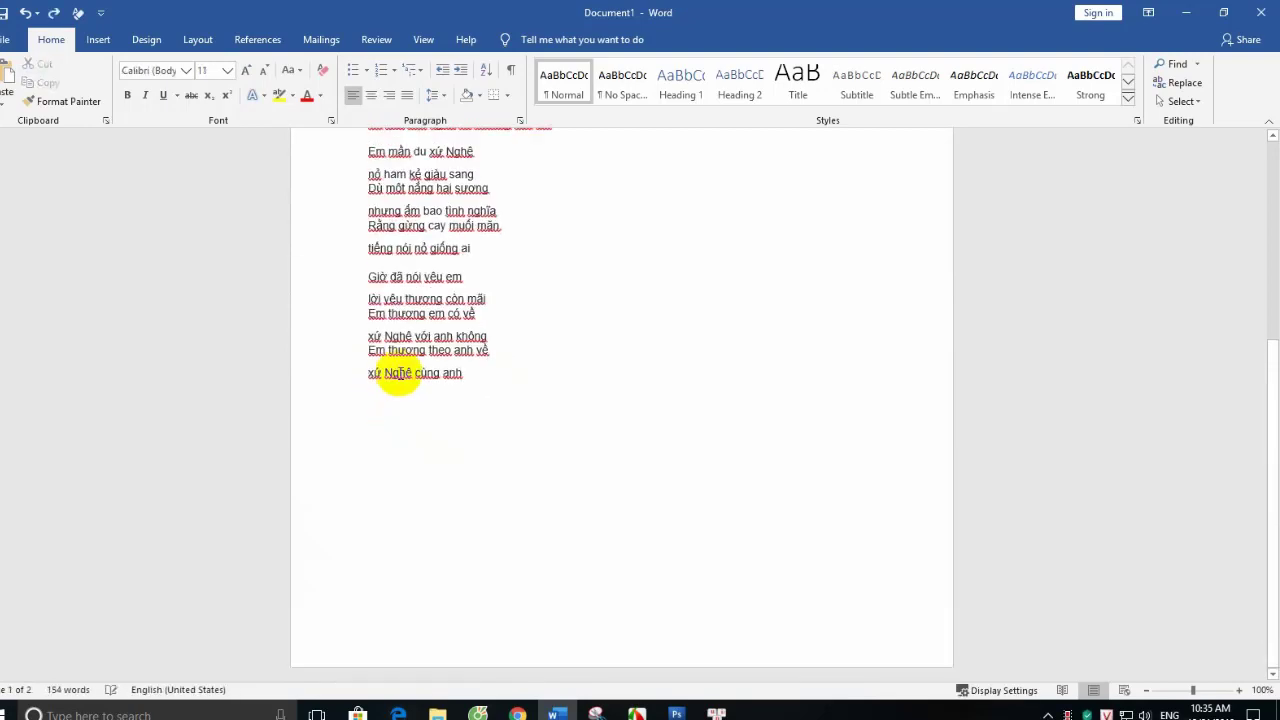
{"action": "scroll", "coordinate": [392, 366], "scroll_direction": "up", "scroll_amount": 3}
{"action": "scroll", "coordinate": [392, 366], "scroll_direction": "down", "scroll_amount": 2}
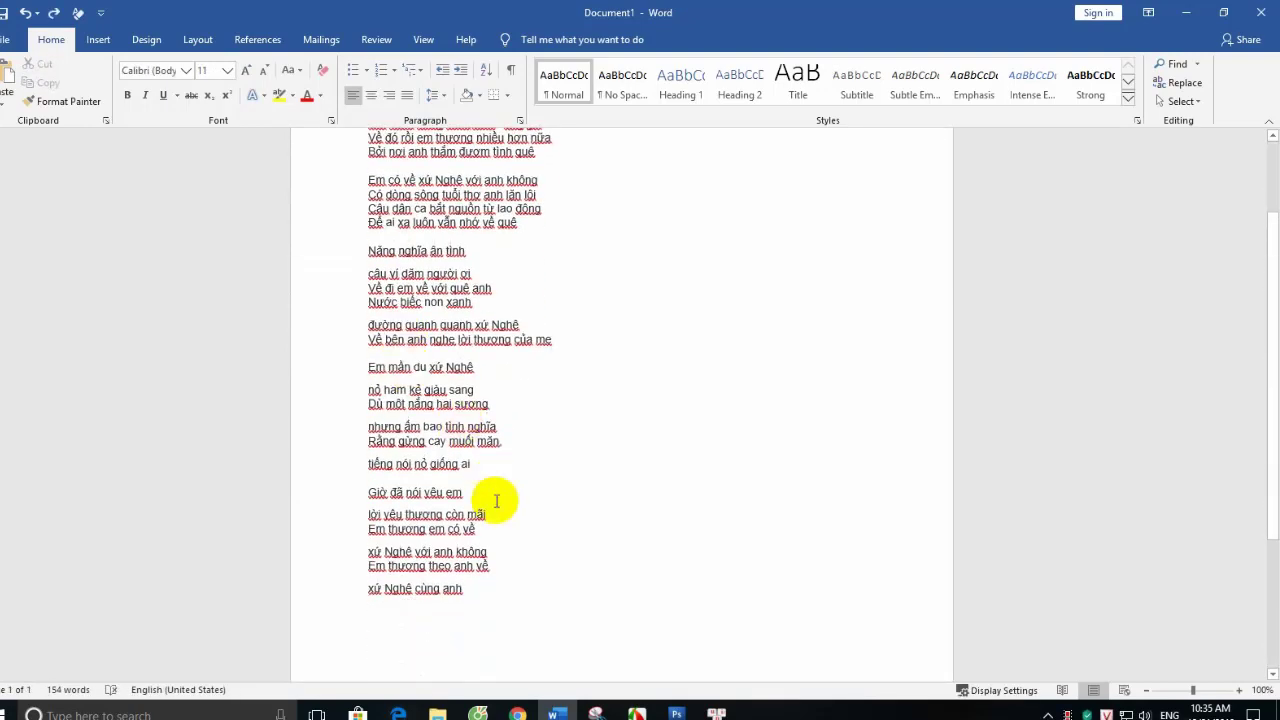
{"action": "key", "text": "ctrl+v"}
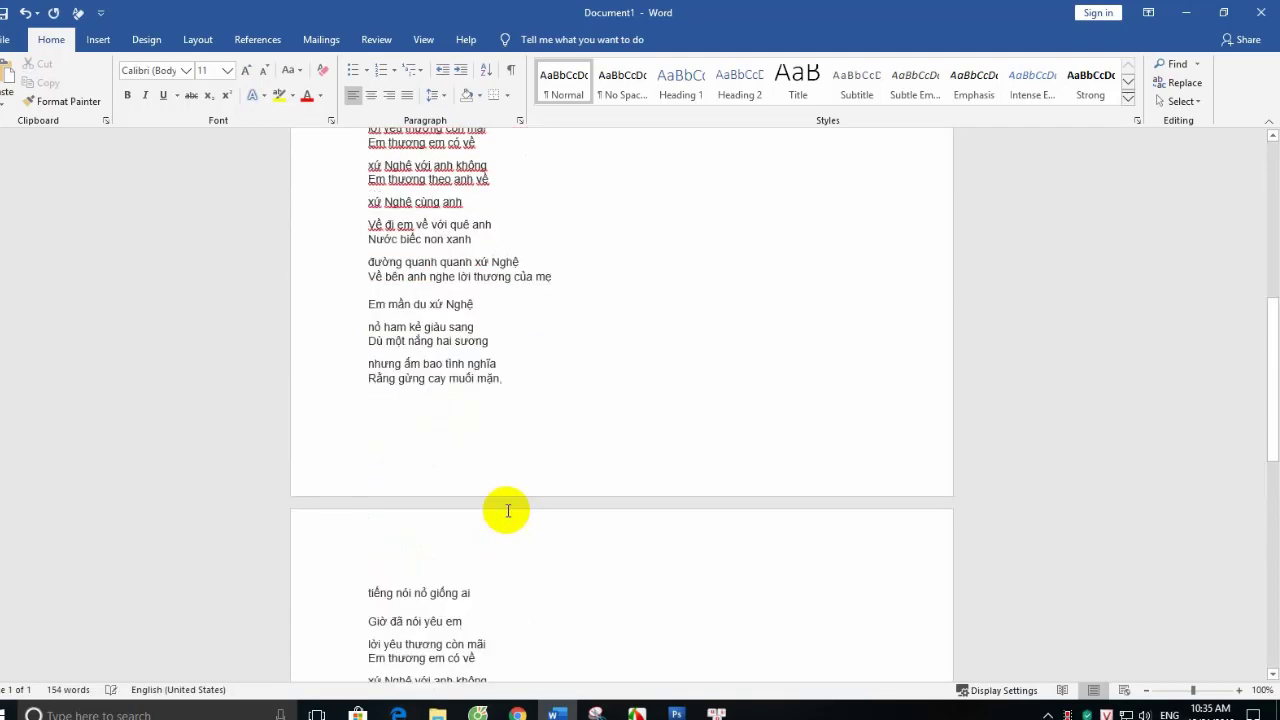
- Repeat the verse at the top and the closing lines again at the end
{"action": "scroll", "coordinate": [491, 451], "scroll_direction": "up", "scroll_amount": 5}
{"action": "left_click", "coordinate": [363, 239]}
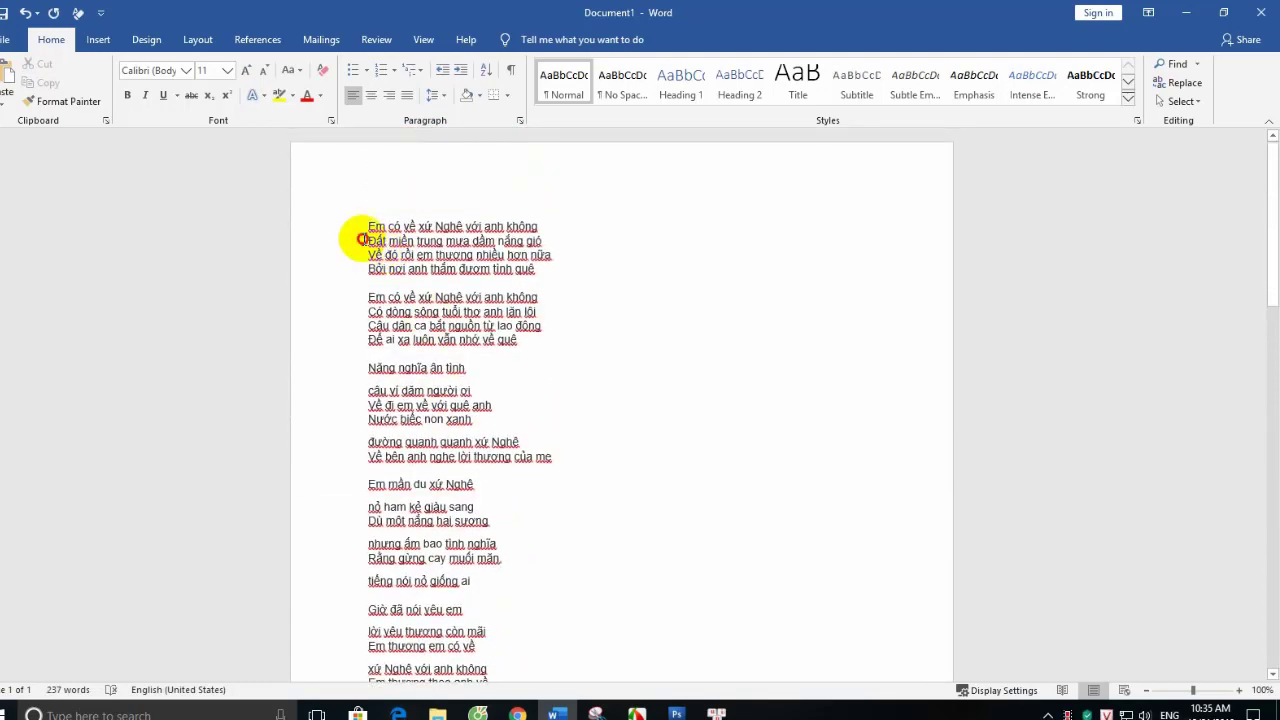
{"action": "key", "text": "Return"}
{"action": "type", "text": "Về đi em về với quê anh Nước biếc non xanh đường quanh quanh xứ Nghệ Về bên anh nghe lời thương của mẹ  Em mần du xứ Nghệ nỏ ham kẻ giàu sang Dù một nắng hai sương nhưng ấm bao tình nghĩa Rằng gừng cay muối mặn, tiếng nói nỏ giống ai  Giờ đã nói yêu em lời yêu thương còn mãi Em thương em có về xứ Nghệ với anh không Em thương theo anh về xứ Nghệ cùng anh"}
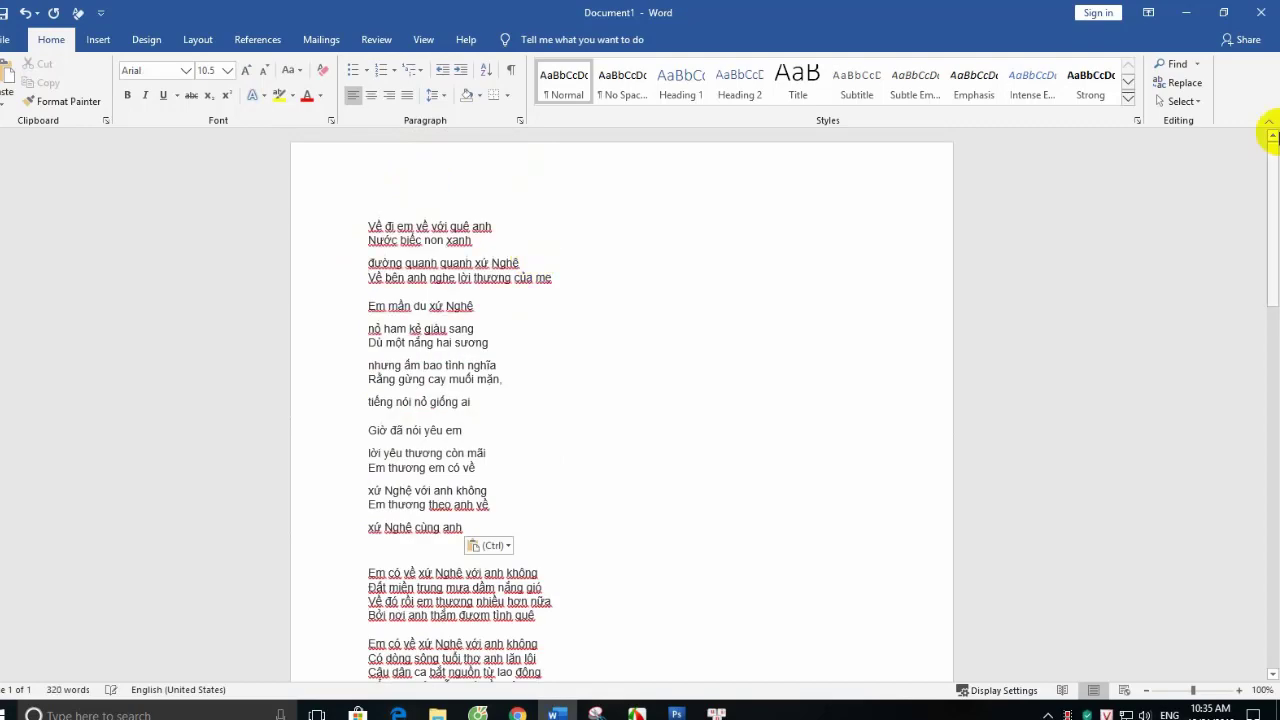
{"action": "left_click_drag", "start_coordinate": [1275, 318], "coordinate": [1272, 560]}
{"action": "scroll", "coordinate": [491, 243], "scroll_direction": "down", "scroll_amount": 2}
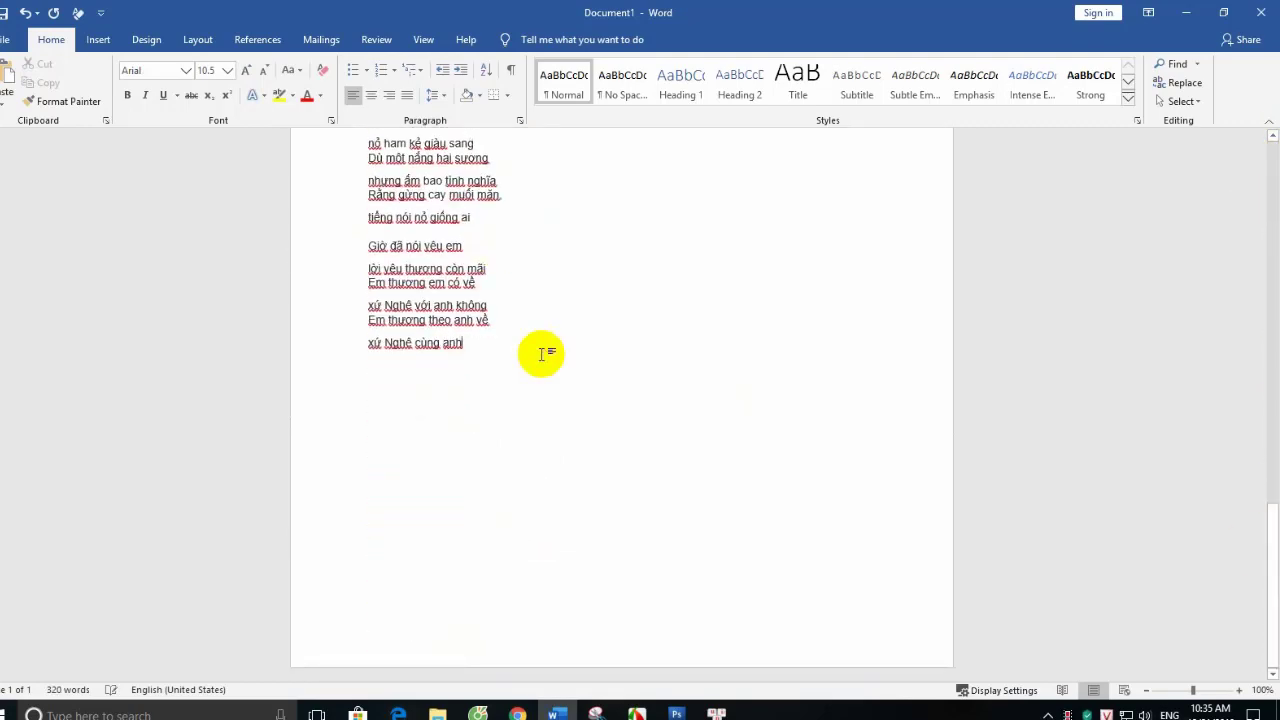
{"action": "left_click_drag", "start_coordinate": [531, 344], "coordinate": [329, 286]}
{"action": "left_click", "coordinate": [500, 357]}
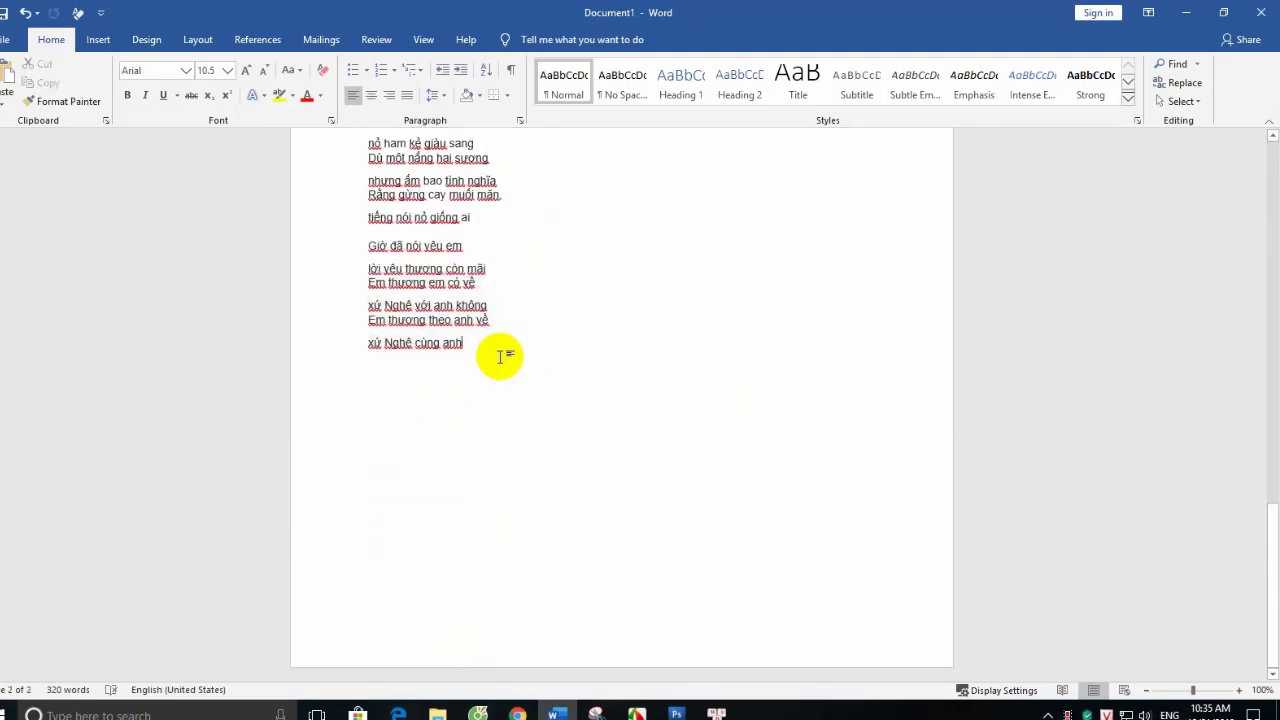
{"action": "key", "text": "ctrl+v"}
- Switch all the text to a VNI font and copy it
{"action": "key", "text": "ctrl+a"}
{"action": "left_click", "coordinate": [160, 70]}
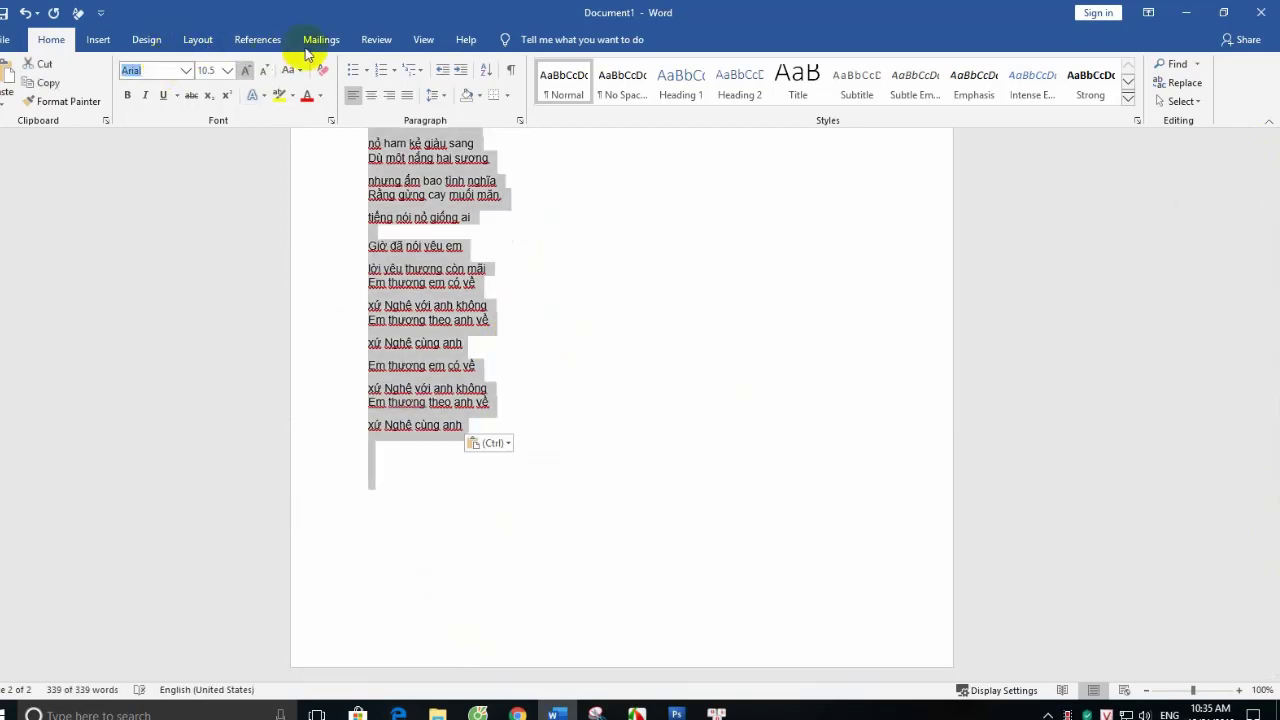
{"action": "key", "text": "Return"}
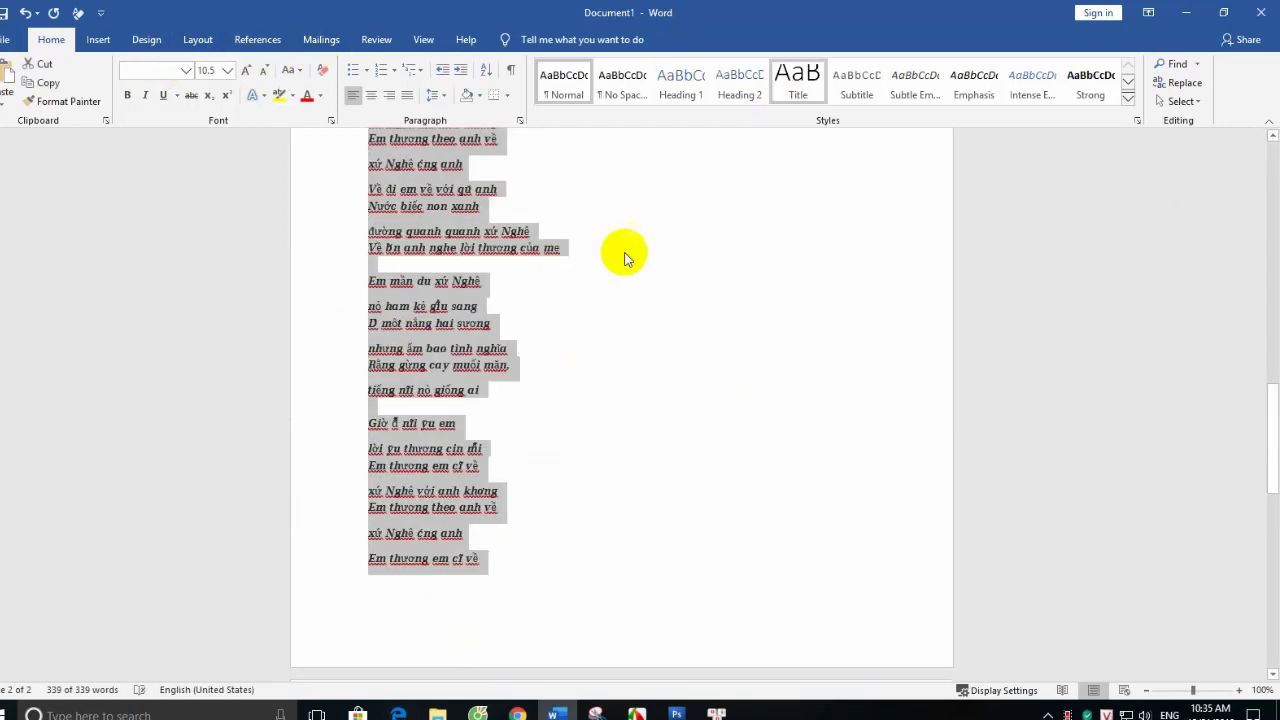
{"action": "right_click", "coordinate": [420, 305]}
{"action": "left_click", "coordinate": [451, 337]}
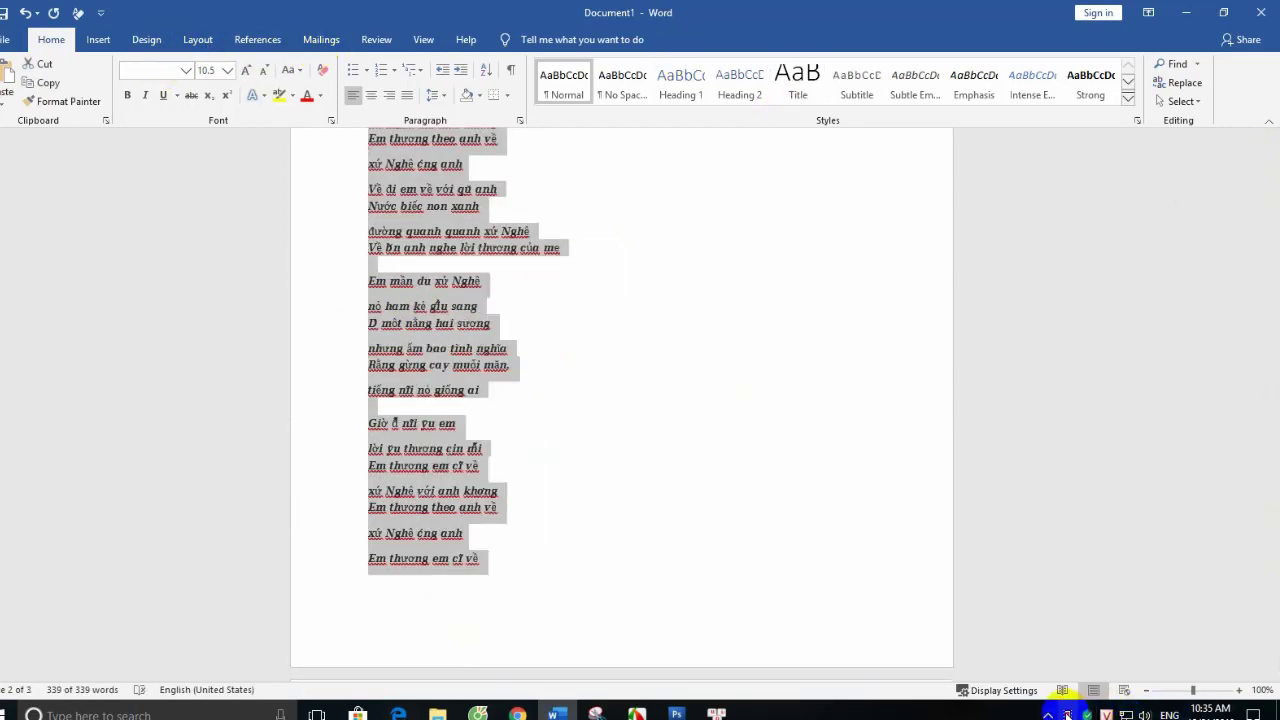
{"action": "right_click", "coordinate": [1105, 714]}
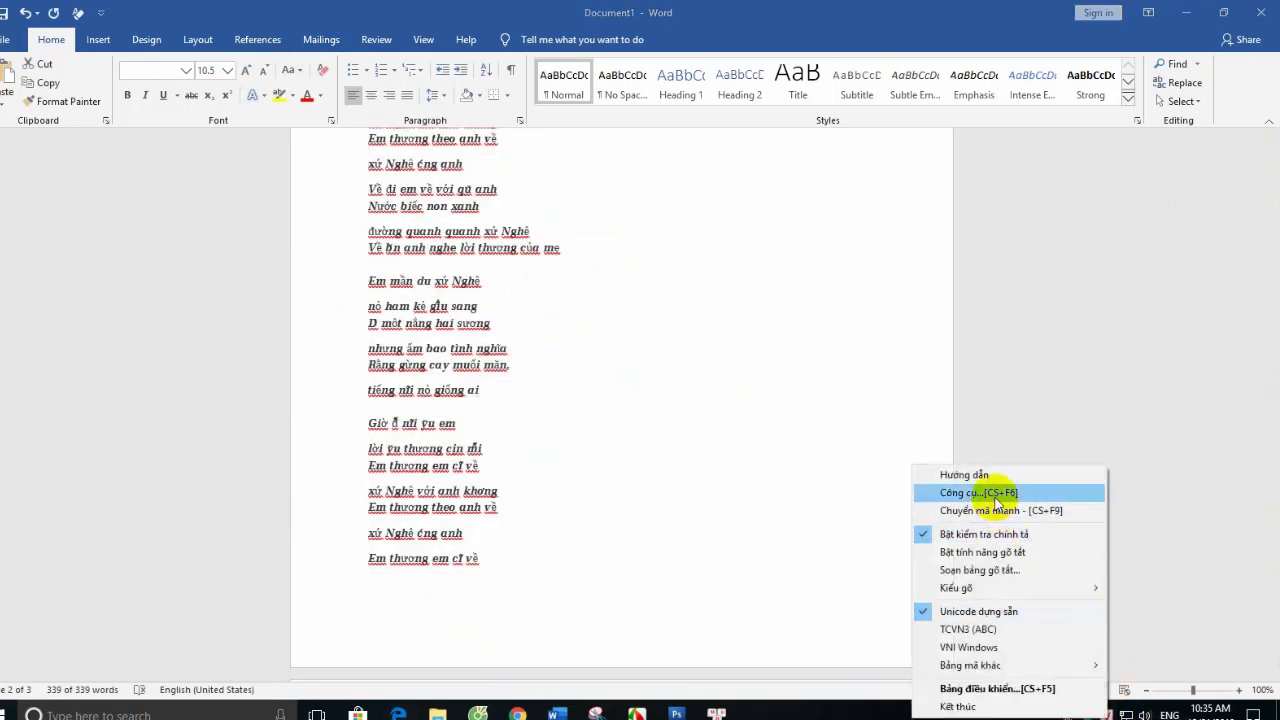
- Convert the clipboard lyrics from Unicode to VNI Windows with UniKey's Chuyển mã, then show the desktop
{"action": "left_click", "coordinate": [927, 493]}
{"action": "left_click", "coordinate": [520, 474]}
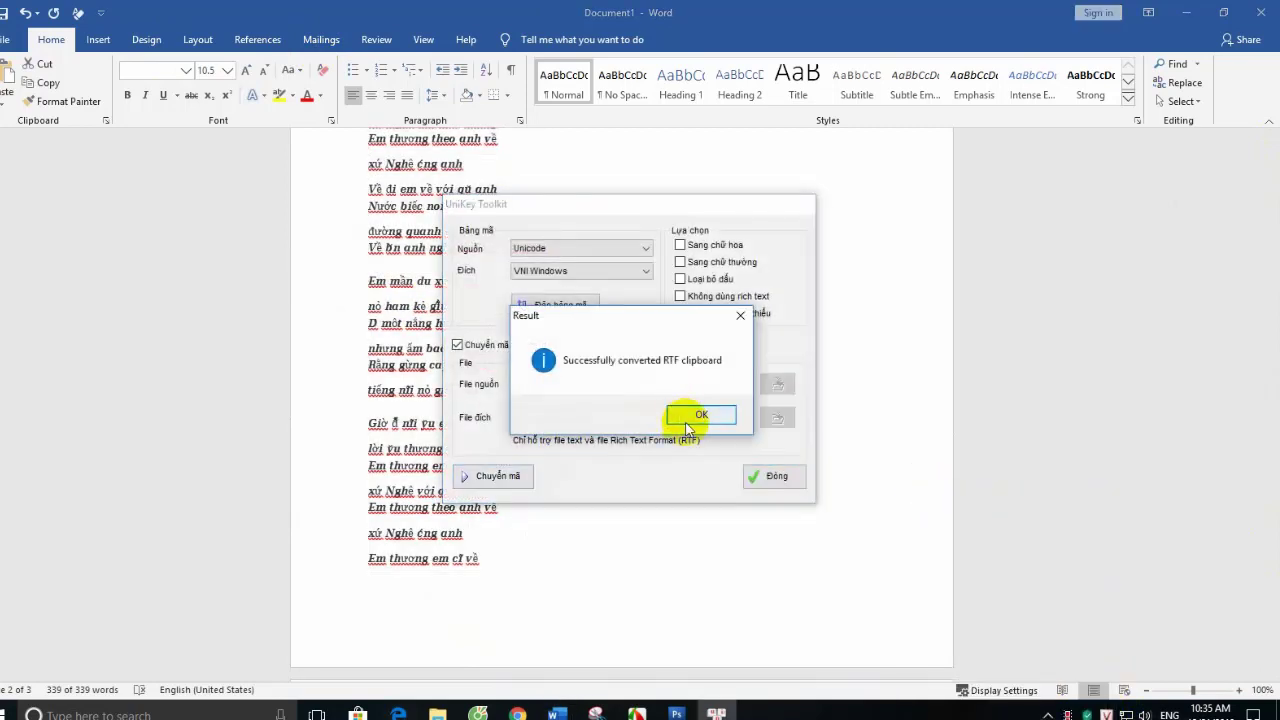
{"action": "left_click", "coordinate": [708, 414]}
{"action": "left_click", "coordinate": [762, 489]}
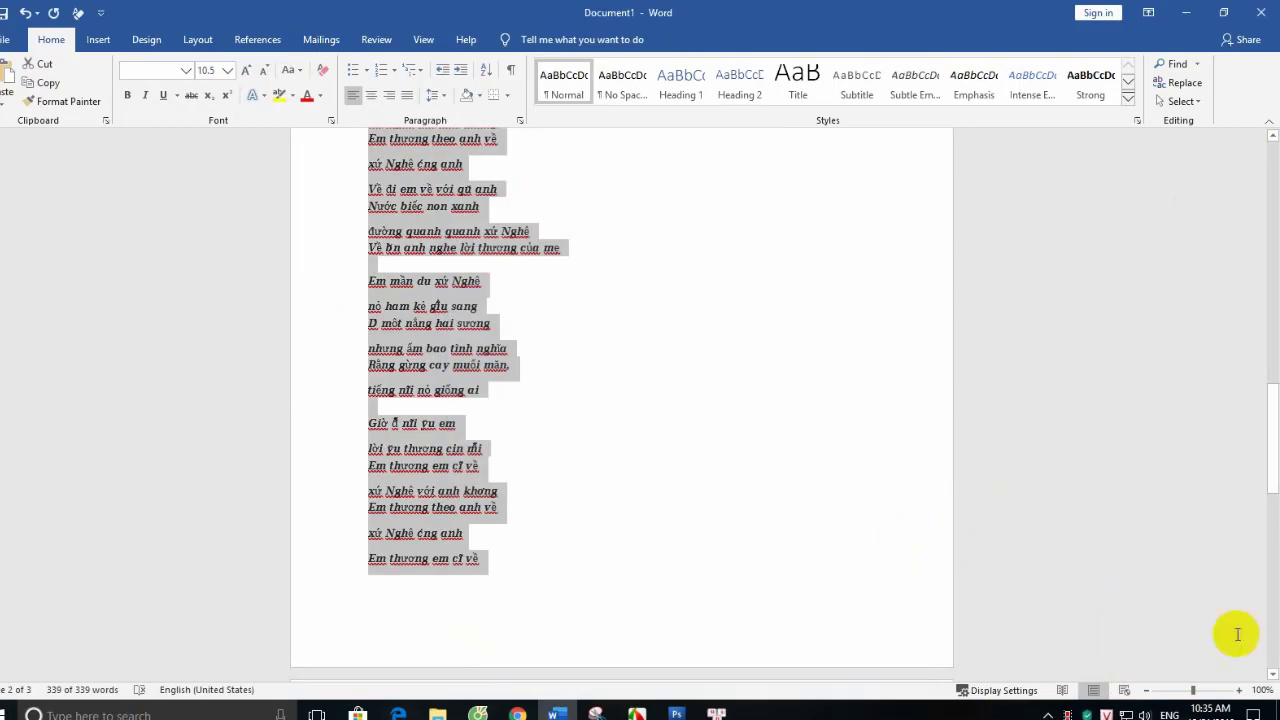
{"action": "key", "text": "super+d"}
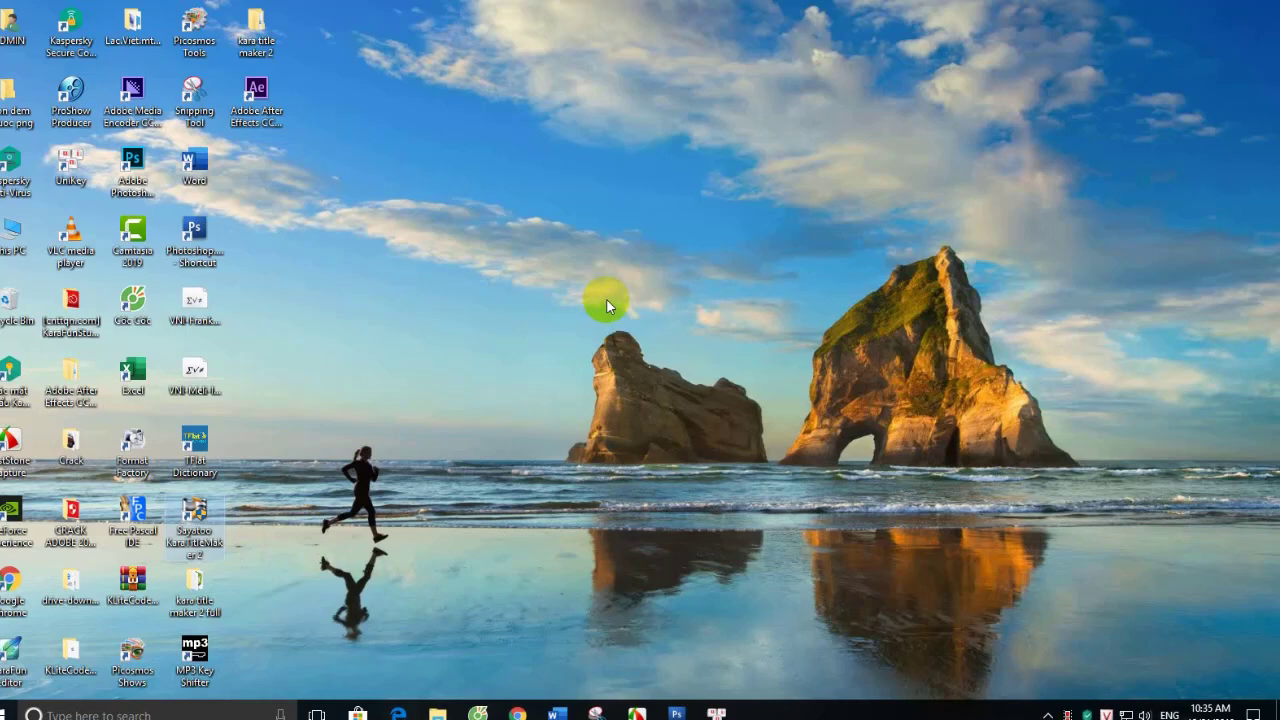
- Launch Sayatoo KaraTitleMaker from its desktop shortcut
{"action": "left_click", "coordinate": [252, 110]}
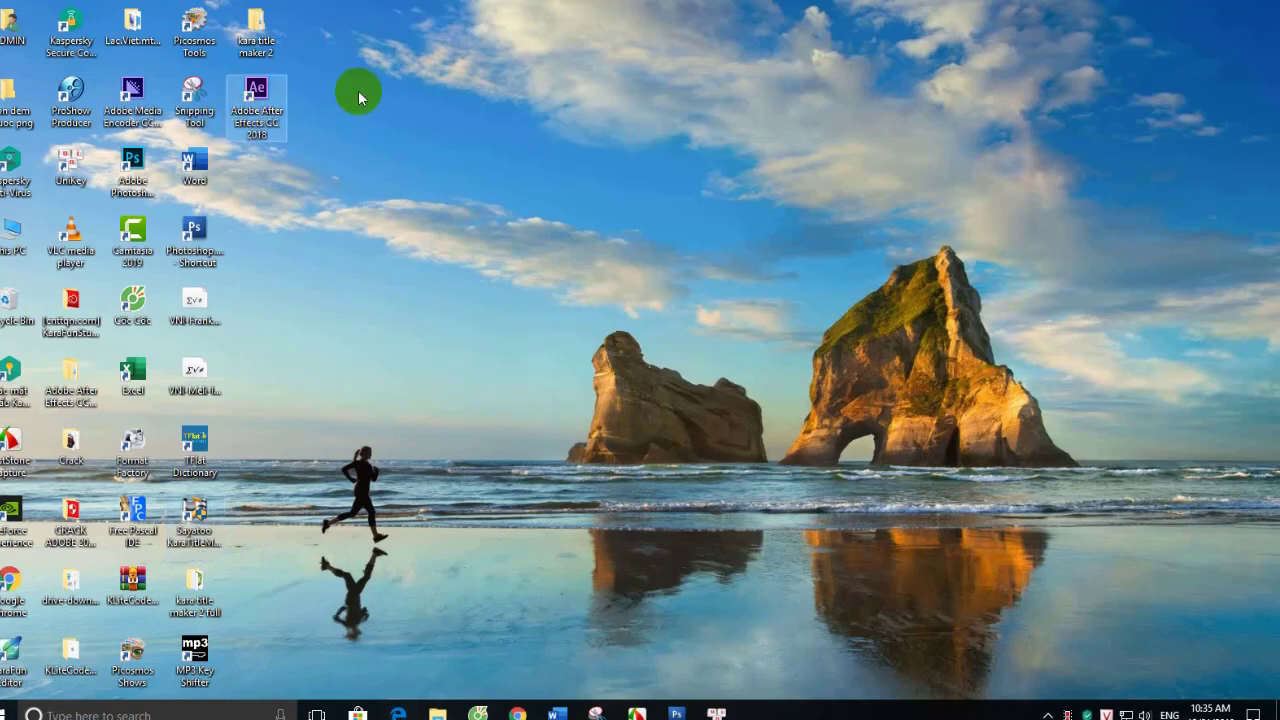
{"action": "key", "text": "Left"}
{"action": "key", "text": "Left"}
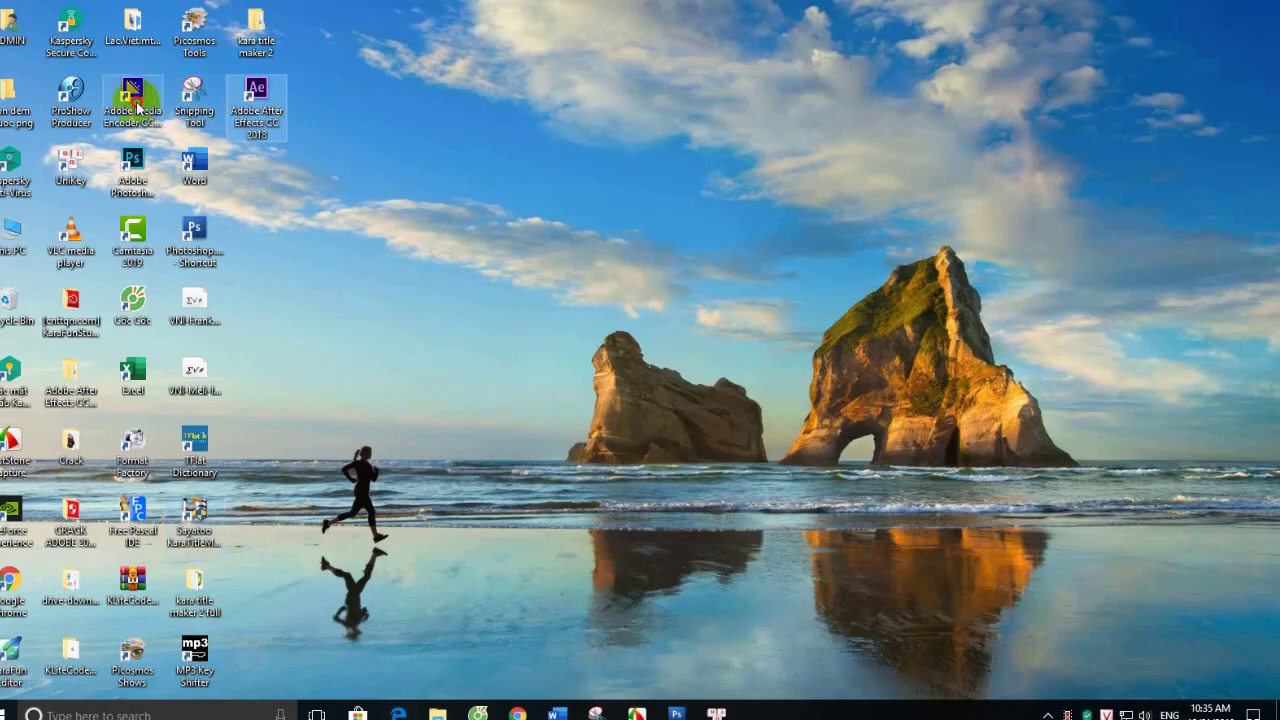
{"action": "left_click", "coordinate": [194, 522]}
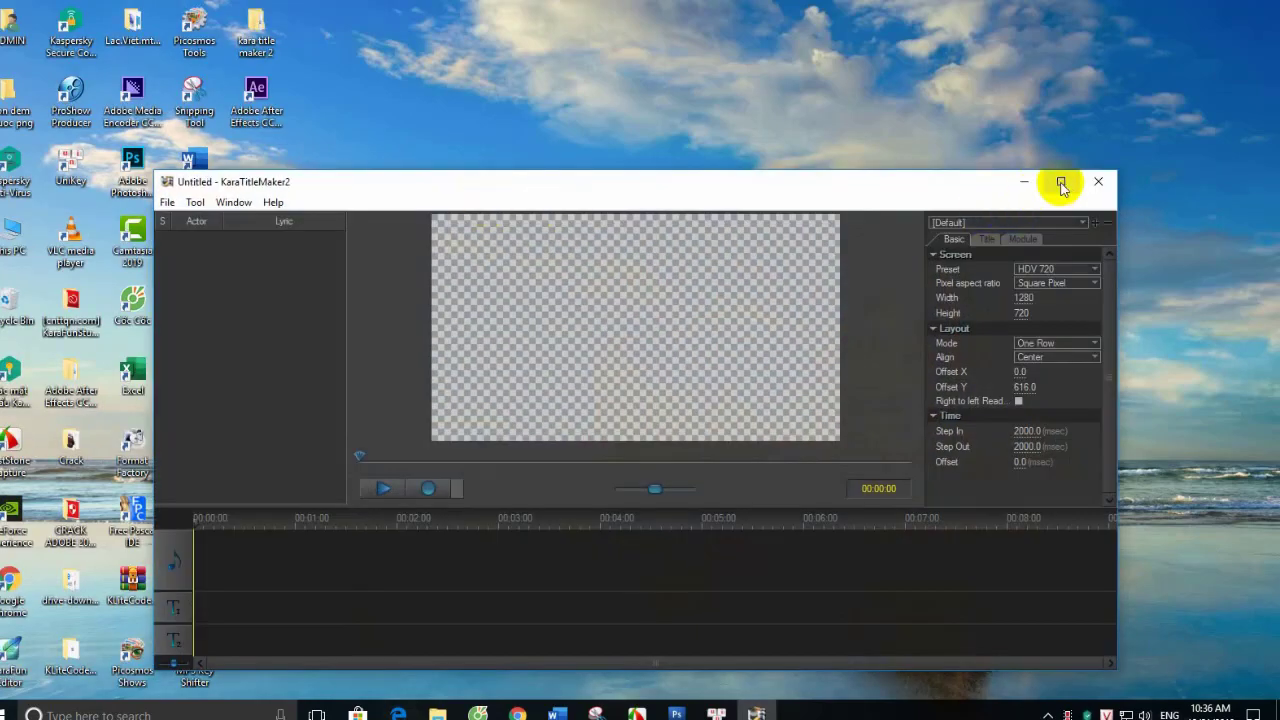
- Maximize the window and create a new lyric from the pasted VNI song text
{"action": "left_click", "coordinate": [1061, 183]}
{"action": "right_click", "coordinate": [24, 190]}
{"action": "left_click", "coordinate": [18, 146]}
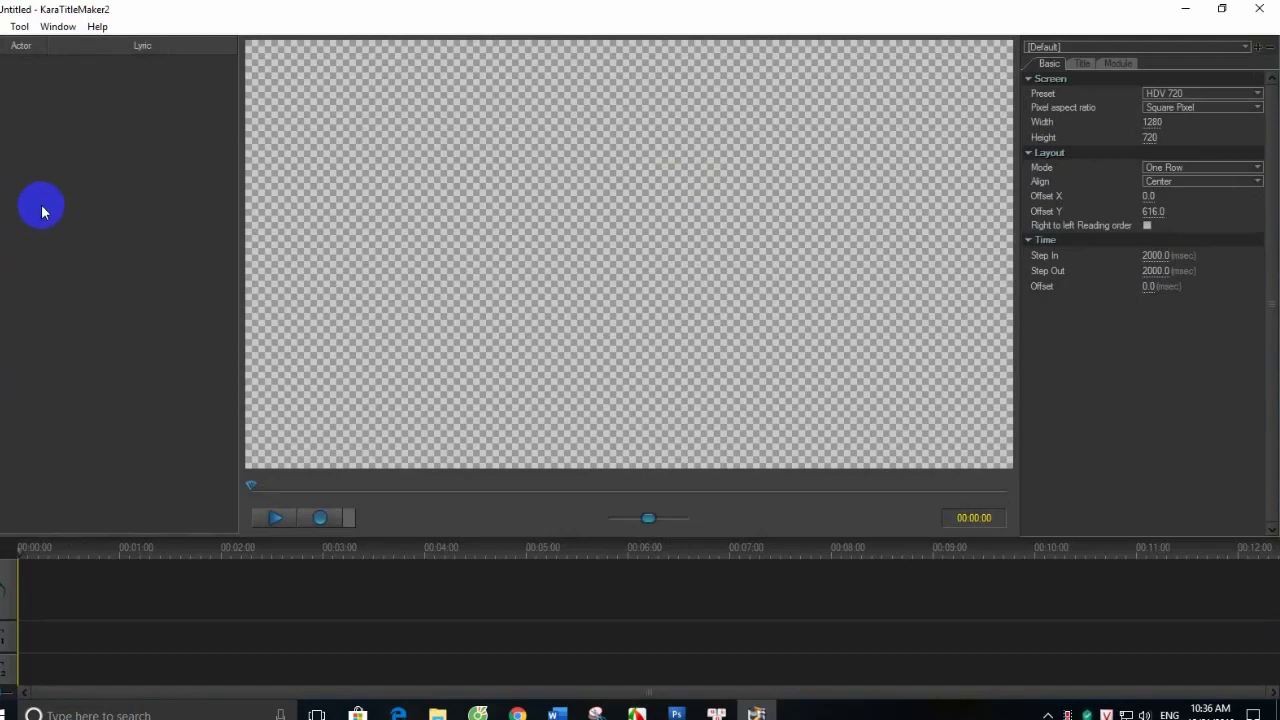
{"action": "right_click", "coordinate": [28, 129]}
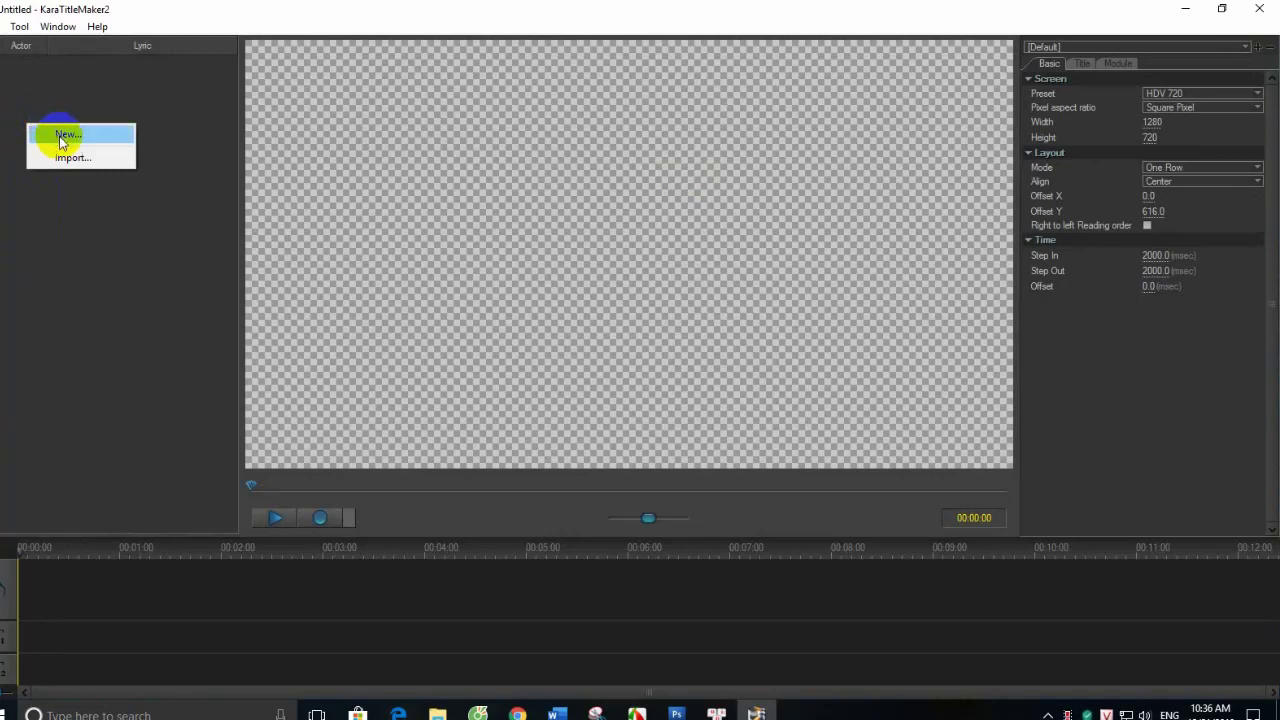
{"action": "left_click", "coordinate": [62, 136]}
{"action": "right_click", "coordinate": [487, 263]}
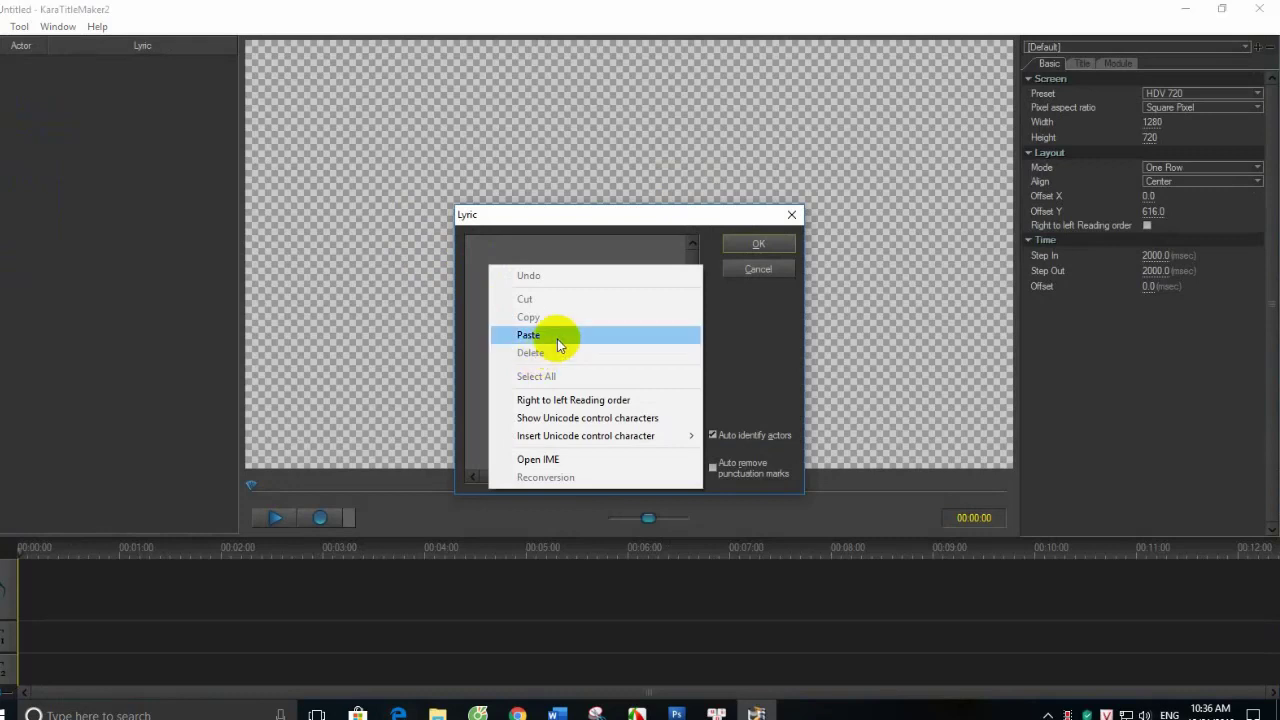
{"action": "left_click", "coordinate": [557, 339]}
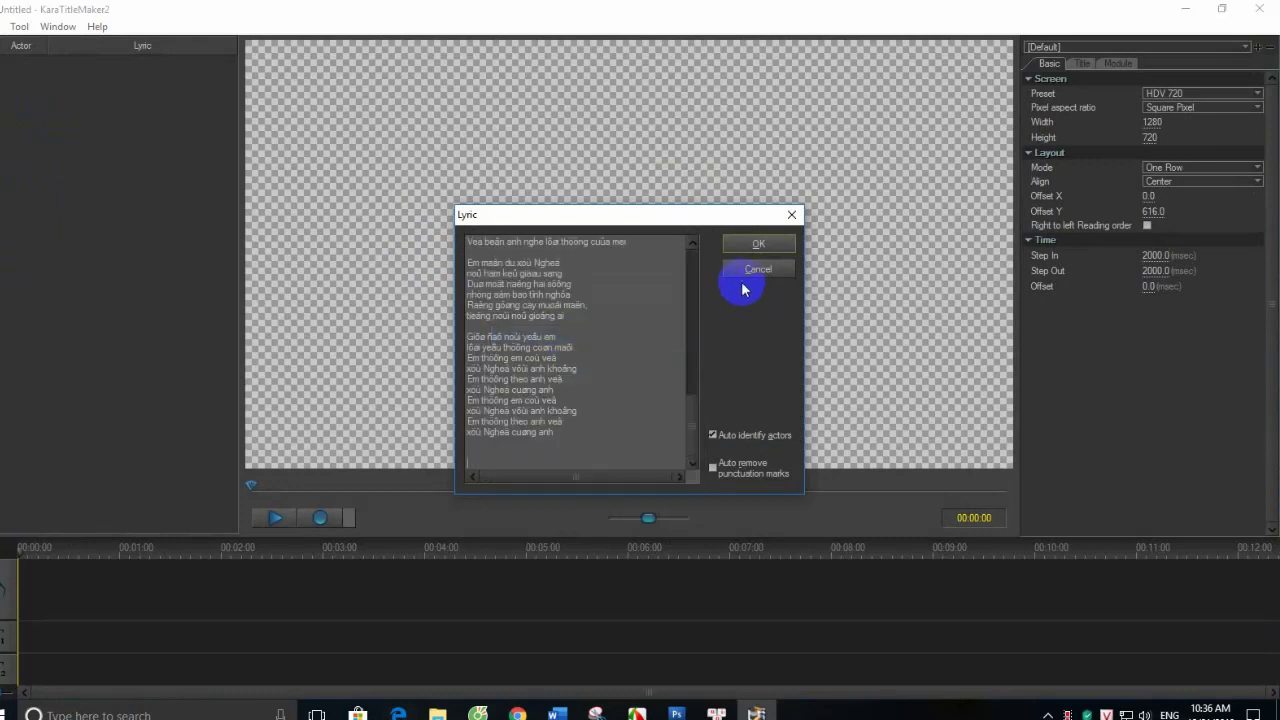
{"action": "left_click", "coordinate": [749, 251]}
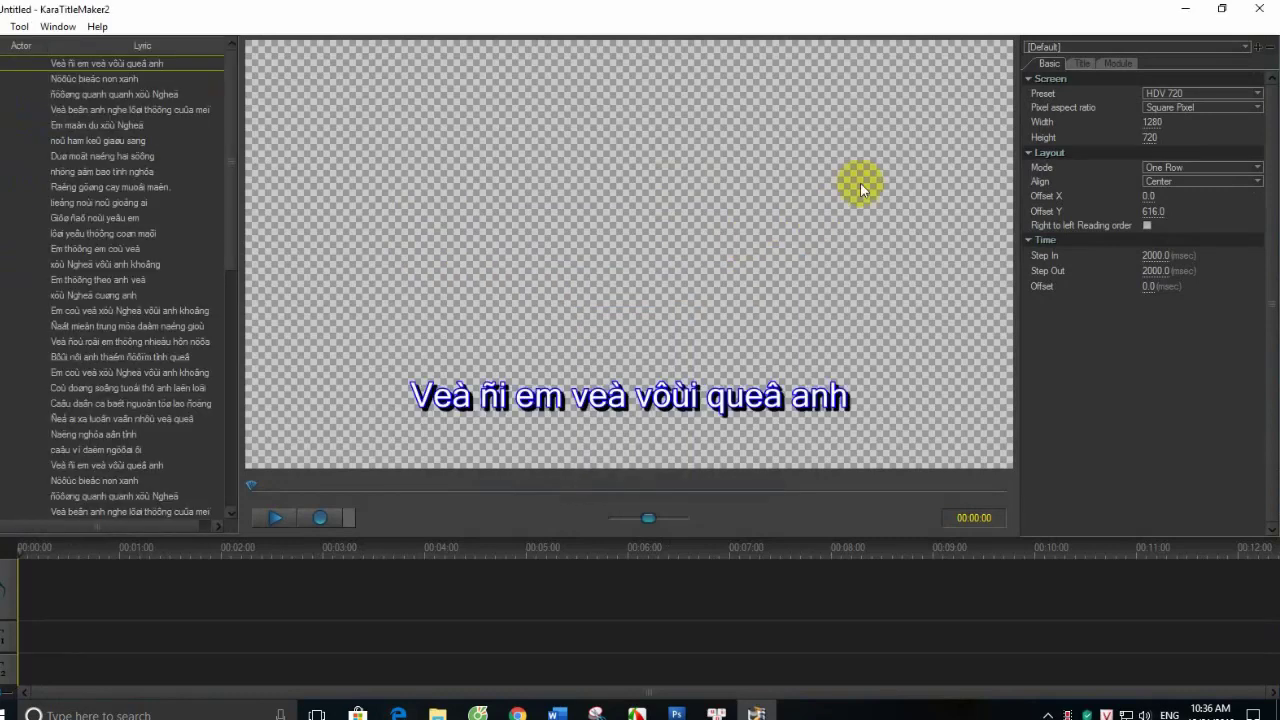
- Choose VNI-Meli Icon as the title font on the Title tab
{"action": "left_click", "coordinate": [1082, 63]}
{"action": "left_click", "coordinate": [1195, 93]}
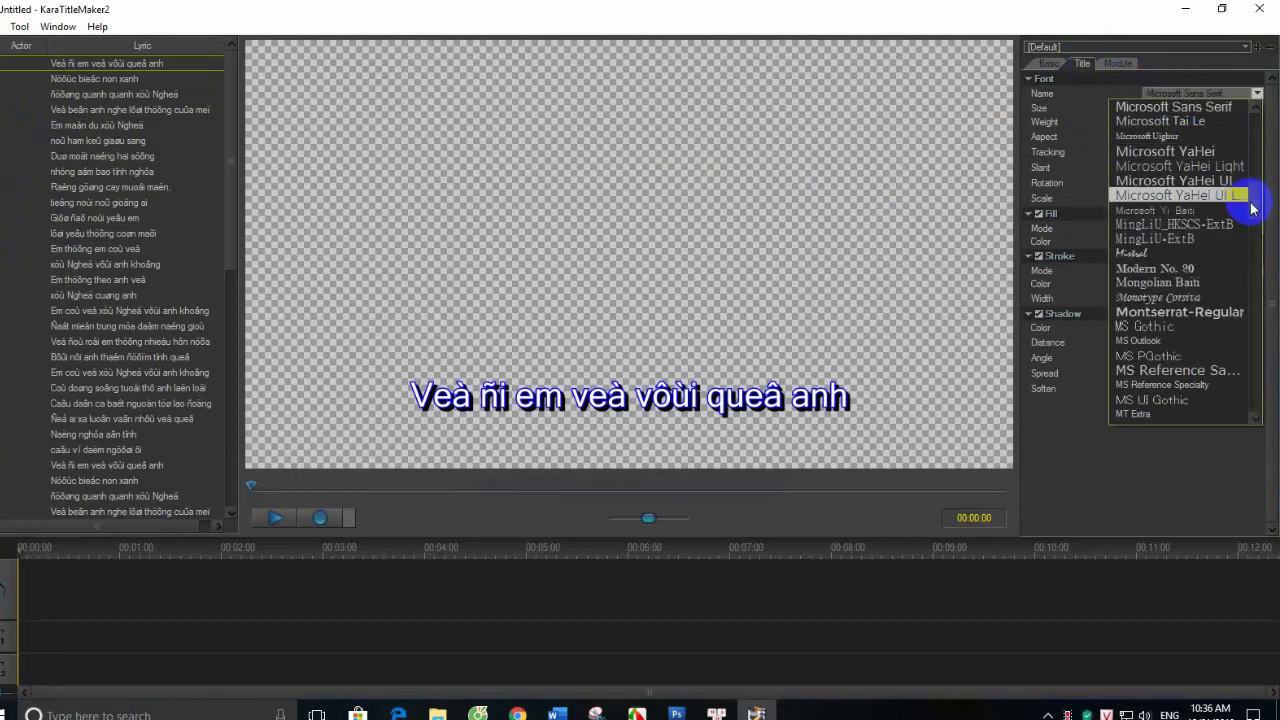
{"action": "left_click_drag", "start_coordinate": [1251, 208], "coordinate": [1264, 320]}
{"action": "left_click", "coordinate": [1264, 320]}
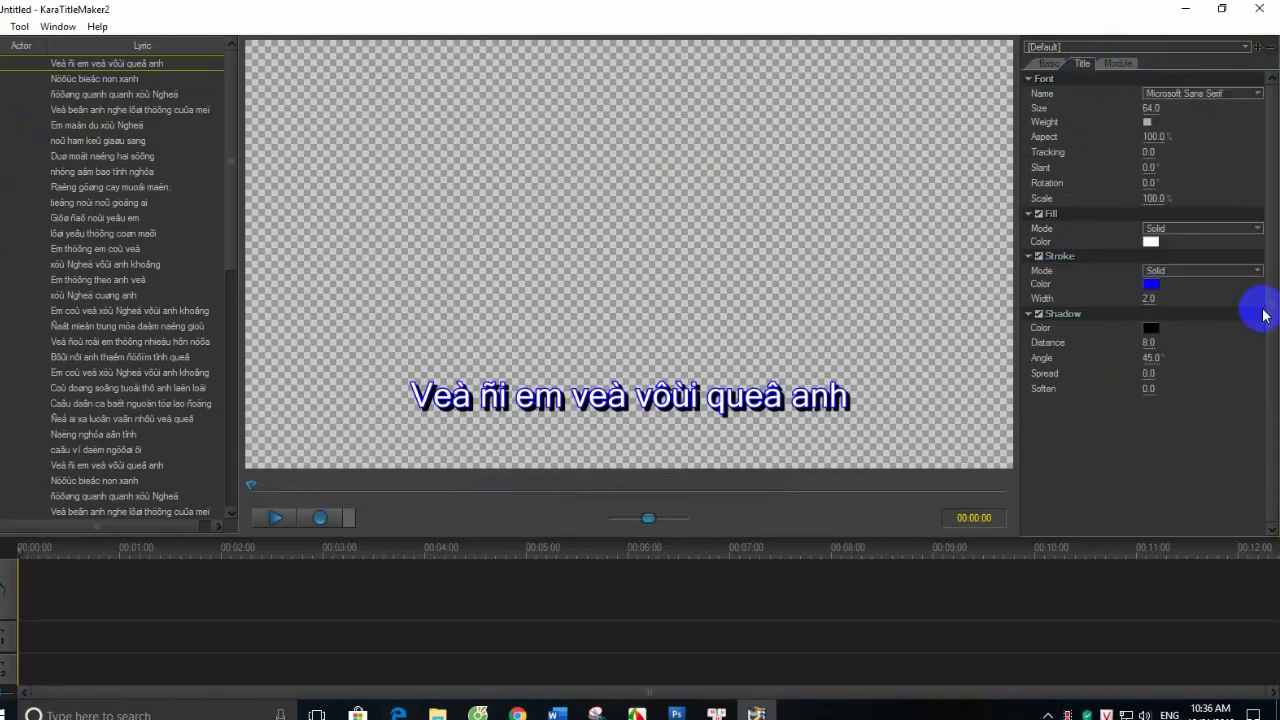
{"action": "left_click", "coordinate": [1211, 93]}
{"action": "left_click_drag", "start_coordinate": [1259, 188], "coordinate": [1257, 310]}
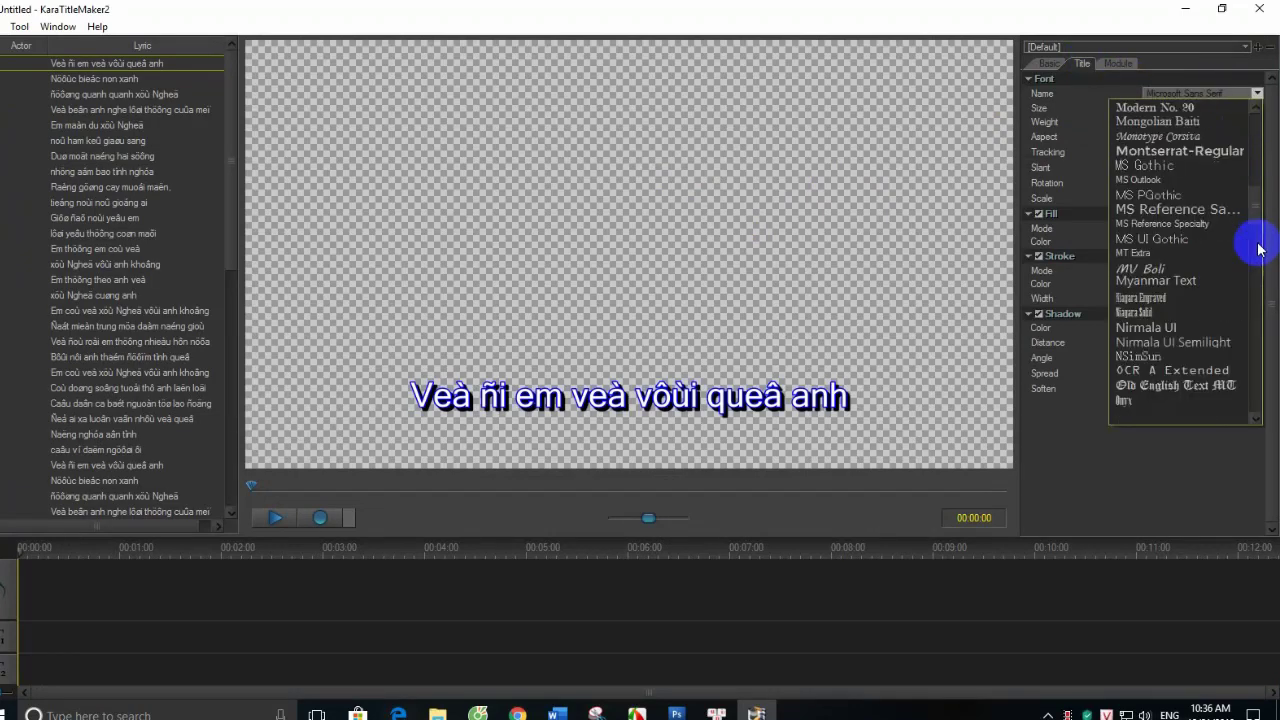
{"action": "scroll", "coordinate": [1157, 280], "scroll_direction": "down", "scroll_amount": 2}
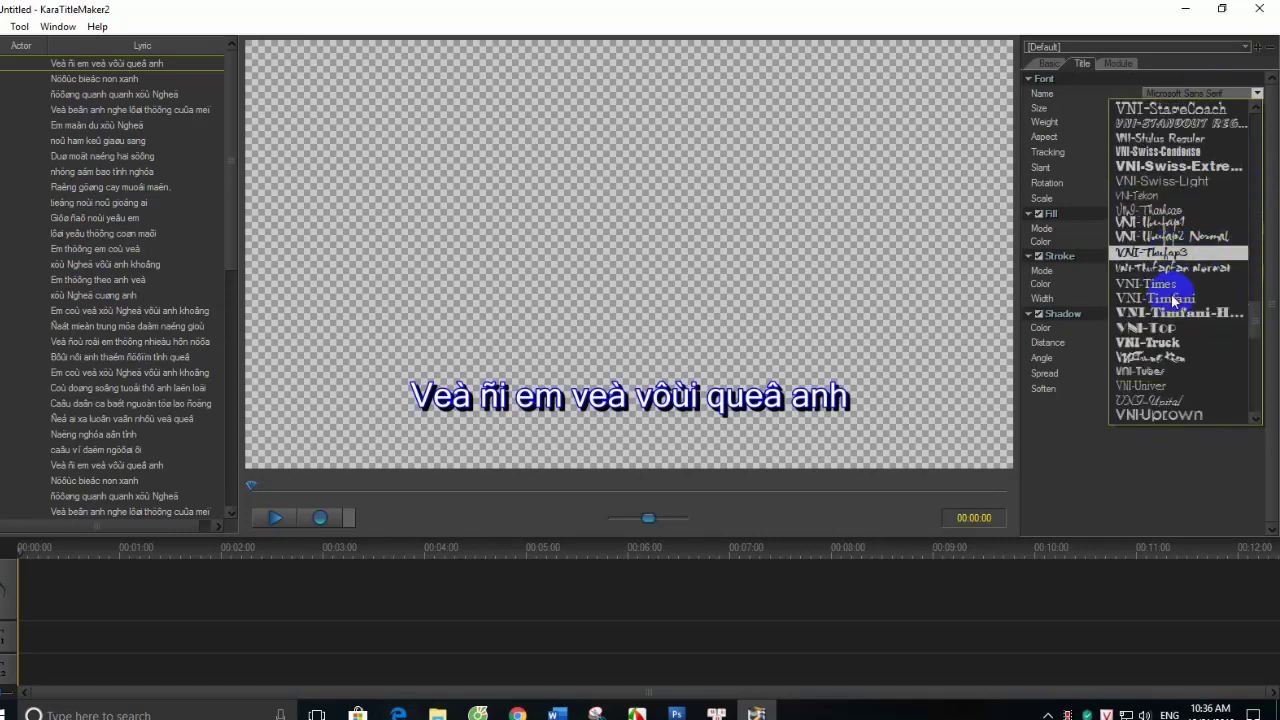
{"action": "scroll", "coordinate": [1169, 320], "scroll_direction": "down", "scroll_amount": 3}
{"action": "scroll", "coordinate": [1171, 320], "scroll_direction": "down", "scroll_amount": 3}
{"action": "scroll", "coordinate": [1191, 327], "scroll_direction": "down", "scroll_amount": 3}
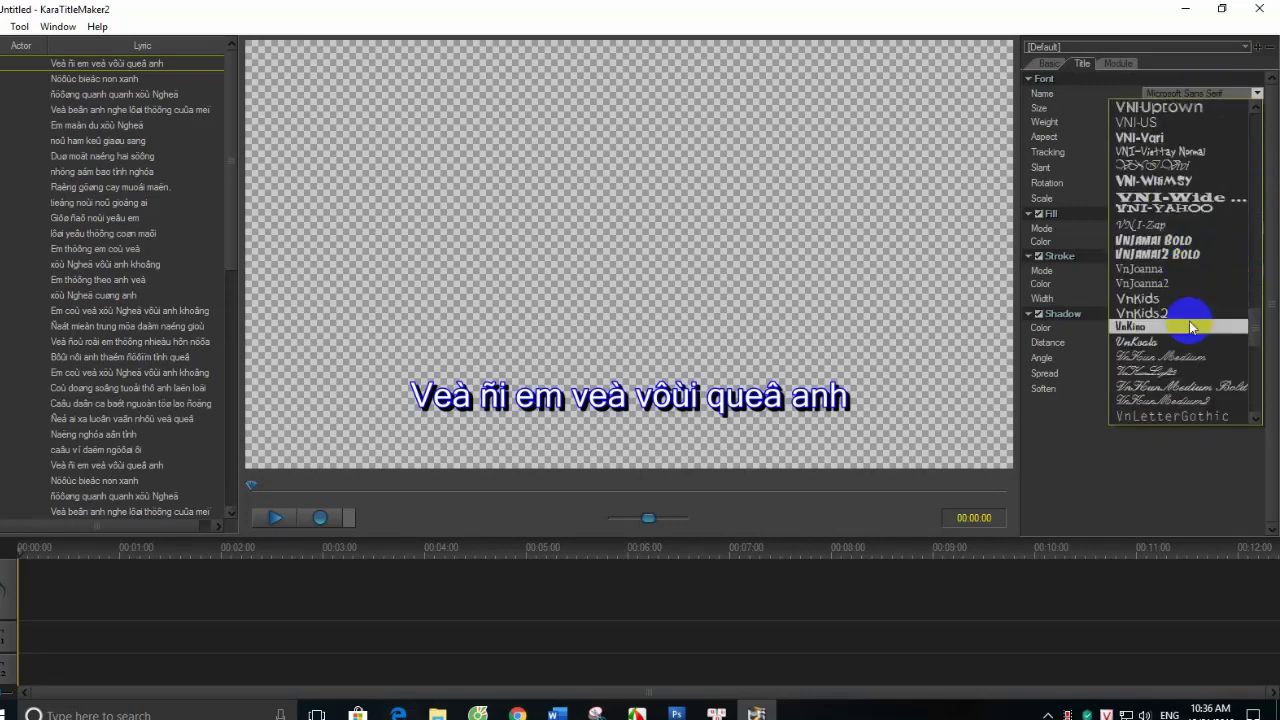
{"action": "scroll", "coordinate": [1191, 325], "scroll_direction": "up", "scroll_amount": 3}
{"action": "scroll", "coordinate": [1205, 300], "scroll_direction": "up", "scroll_amount": 3}
{"action": "scroll", "coordinate": [1195, 265], "scroll_direction": "up", "scroll_amount": 3}
{"action": "scroll", "coordinate": [1172, 247], "scroll_direction": "up", "scroll_amount": 3}
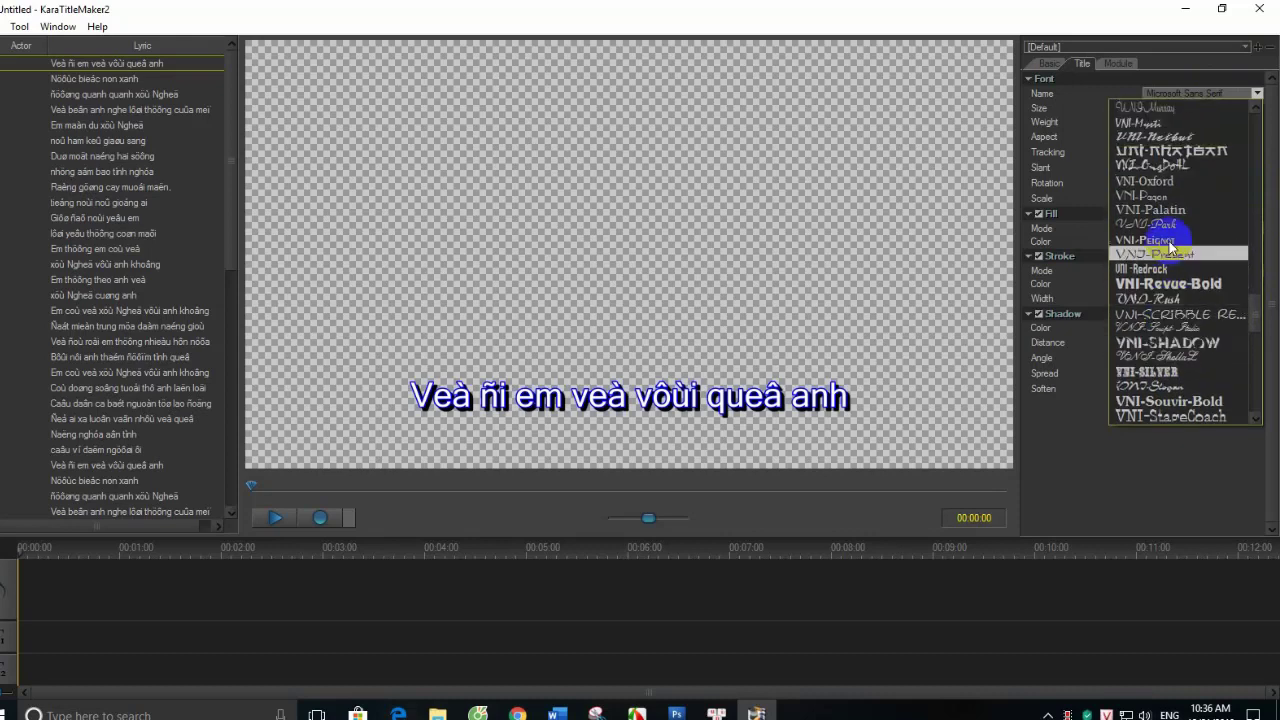
{"action": "scroll", "coordinate": [1172, 240], "scroll_direction": "up", "scroll_amount": 3}
{"action": "left_click", "coordinate": [1165, 163]}
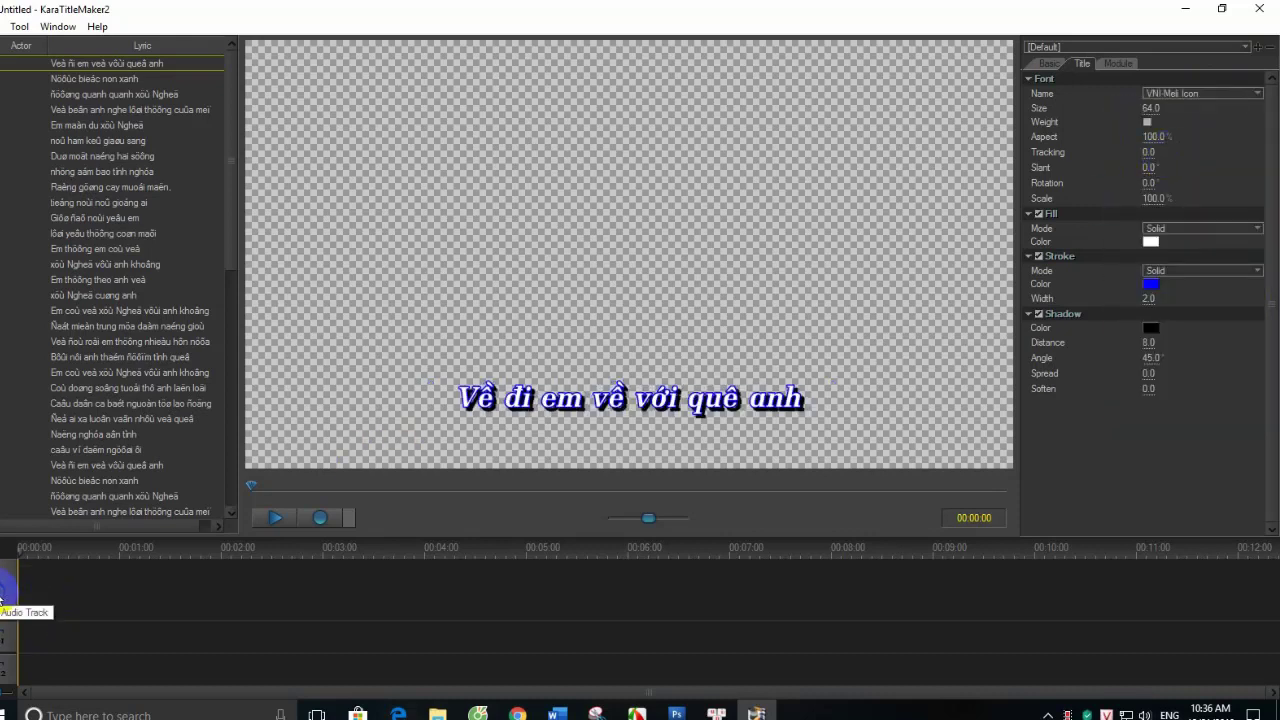
- Import Audio_005.wav from the KINGSTON (F:) drive as the song audio
{"action": "double_click", "coordinate": [2, 588]}
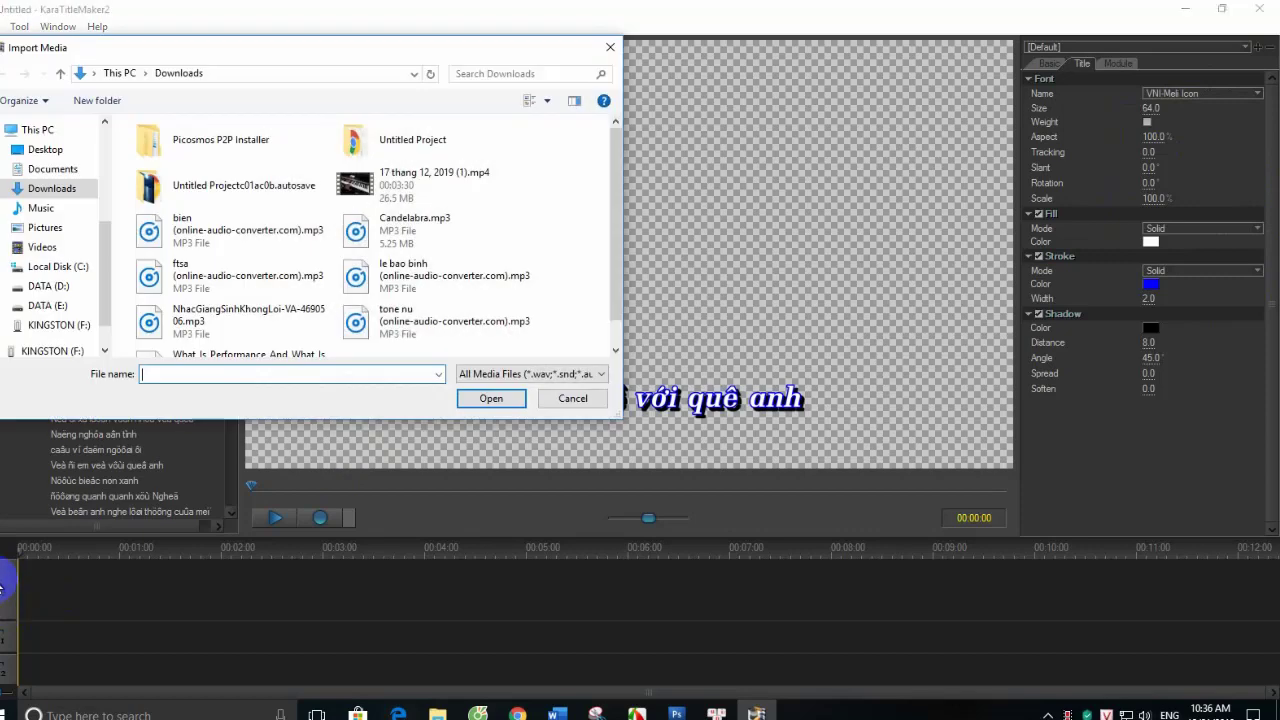
{"action": "left_click", "coordinate": [75, 308]}
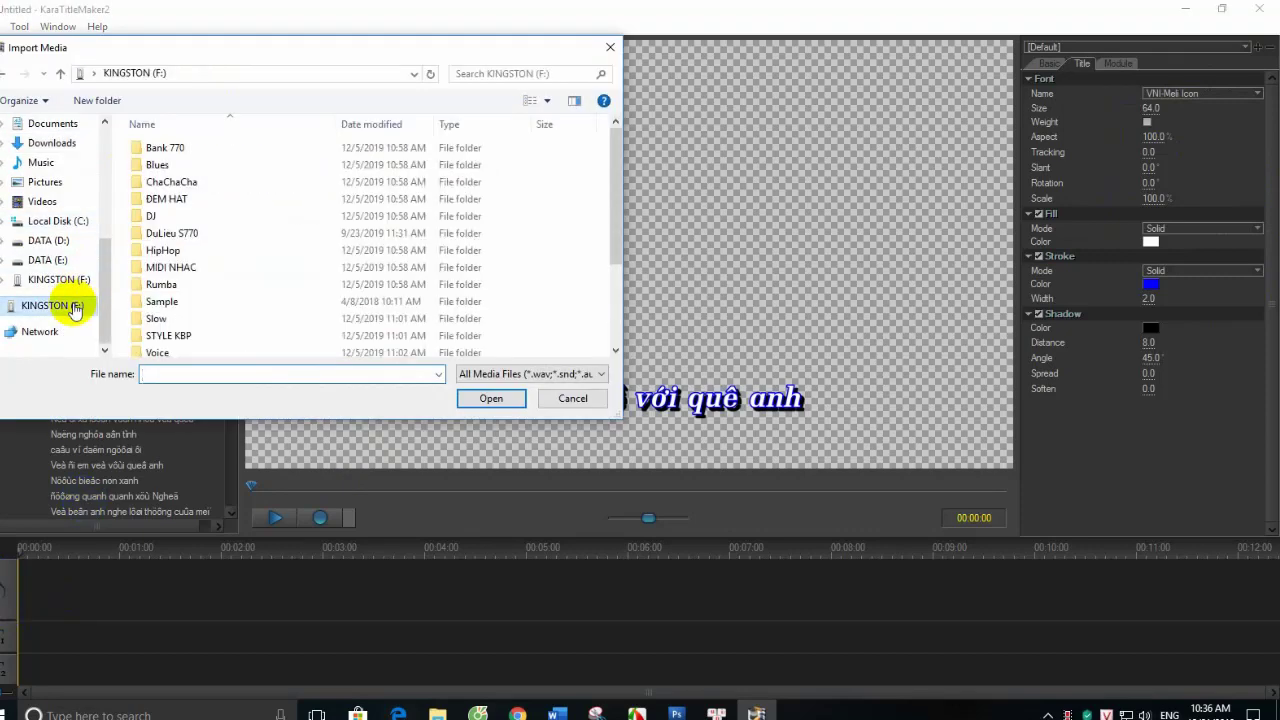
{"action": "scroll", "coordinate": [358, 240], "scroll_direction": "down", "scroll_amount": 3}
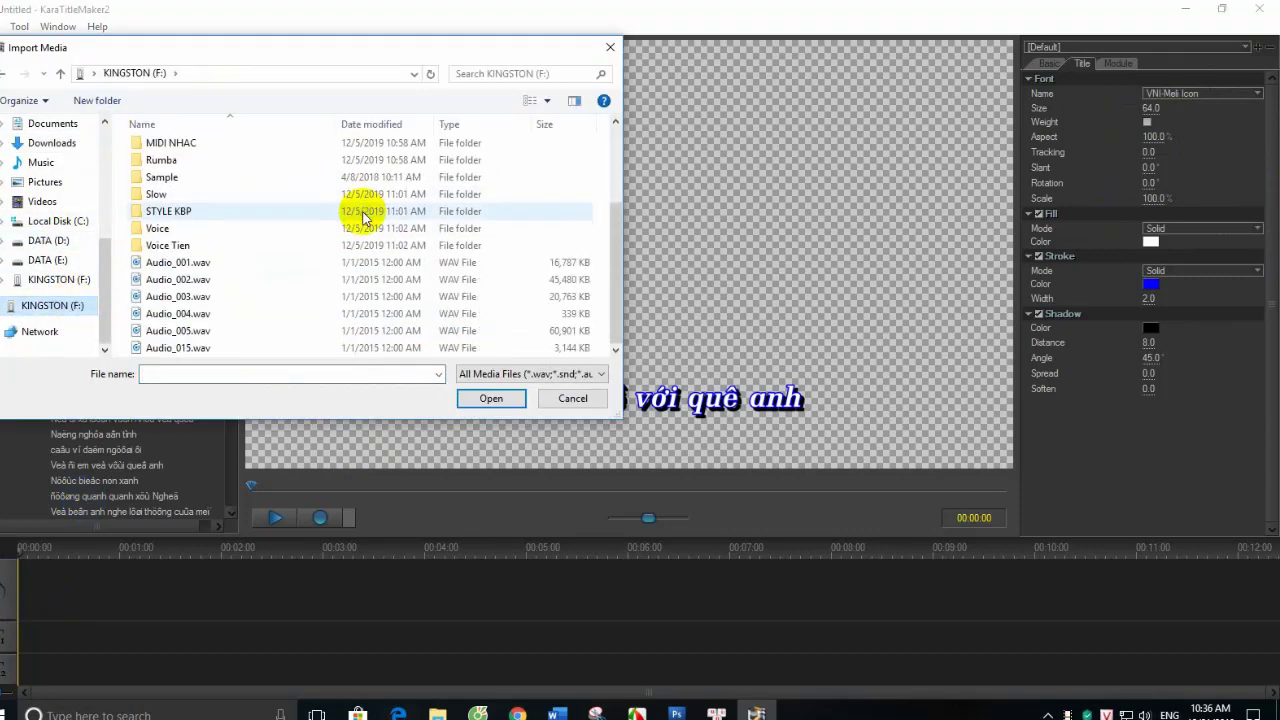
{"action": "double_click", "coordinate": [220, 347]}
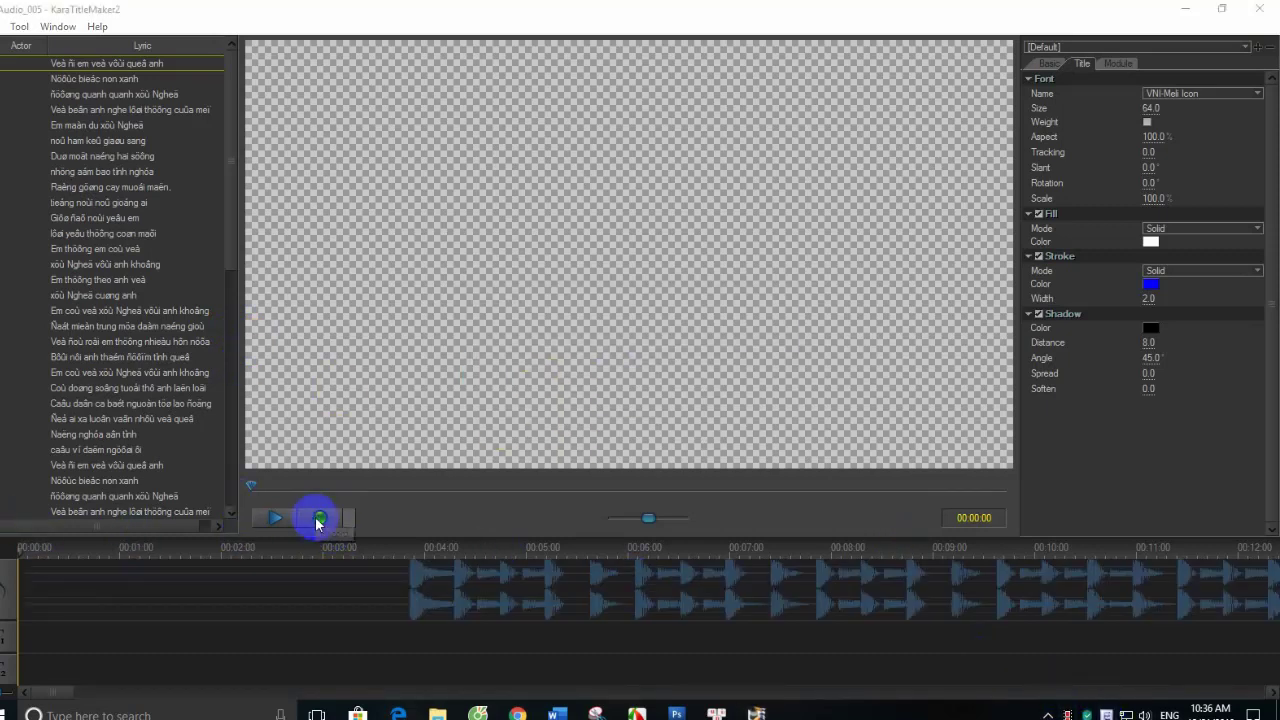
- Record timing for the first syllables 'Về' and 'đi', then stop
{"action": "left_click", "coordinate": [319, 520]}
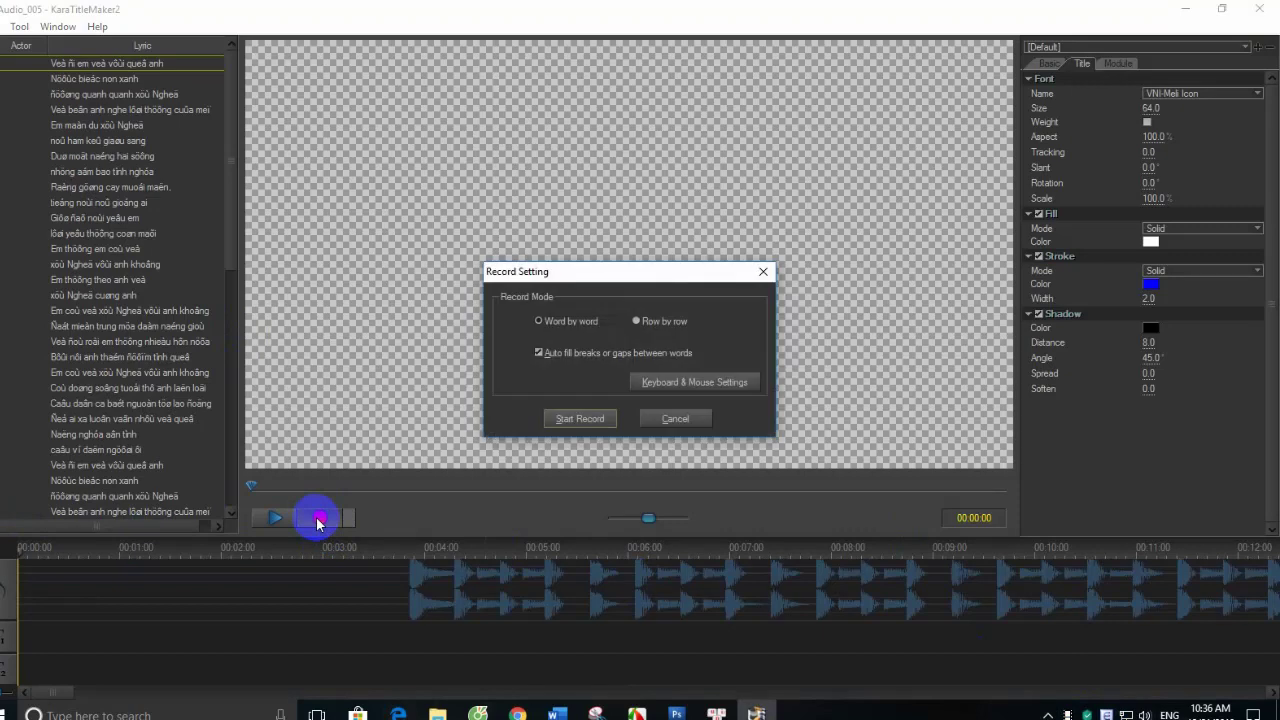
{"action": "left_click", "coordinate": [561, 419]}
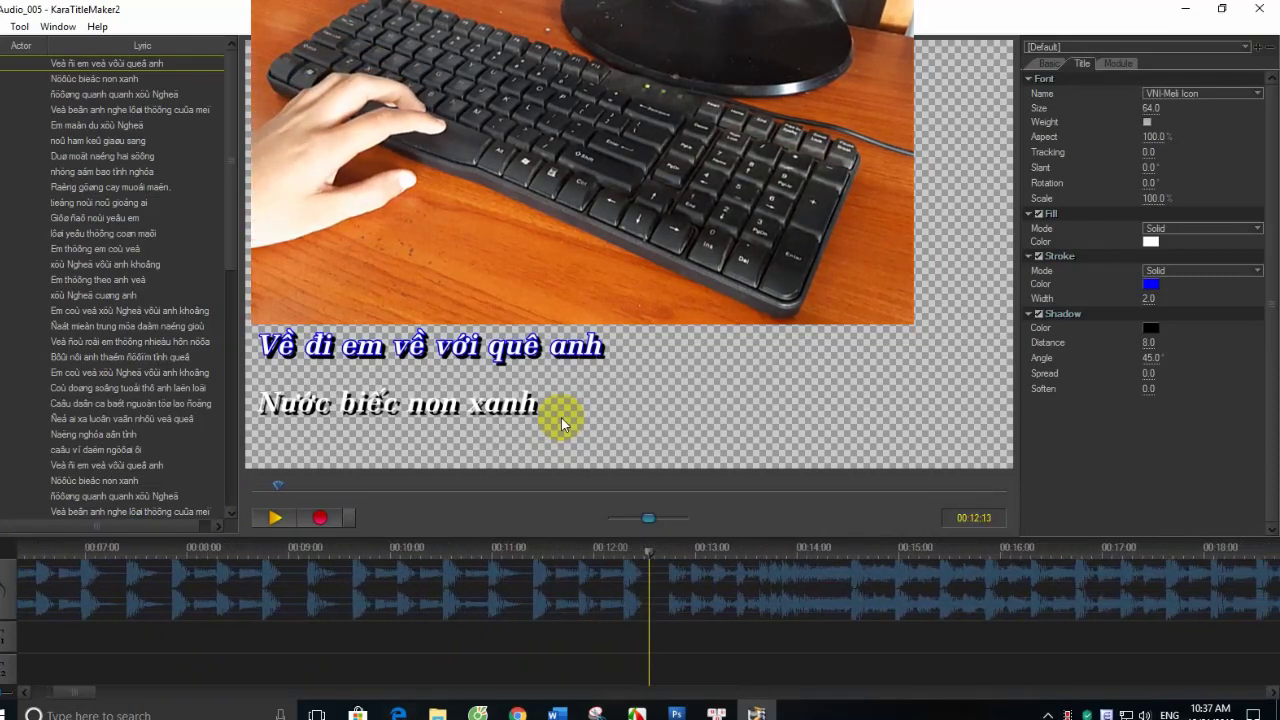
{"action": "key", "text": "space"}
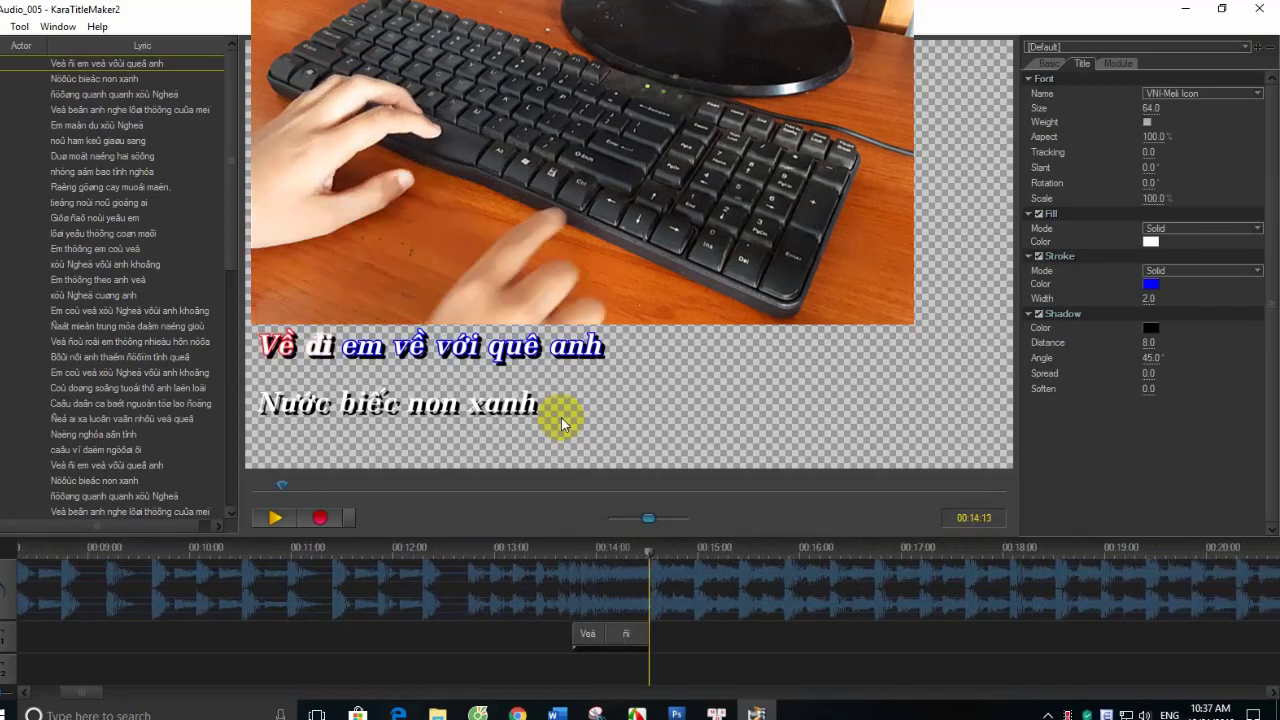
{"action": "key", "text": "space"}
{"action": "key", "text": "space"}
{"action": "left_click", "coordinate": [273, 518]}
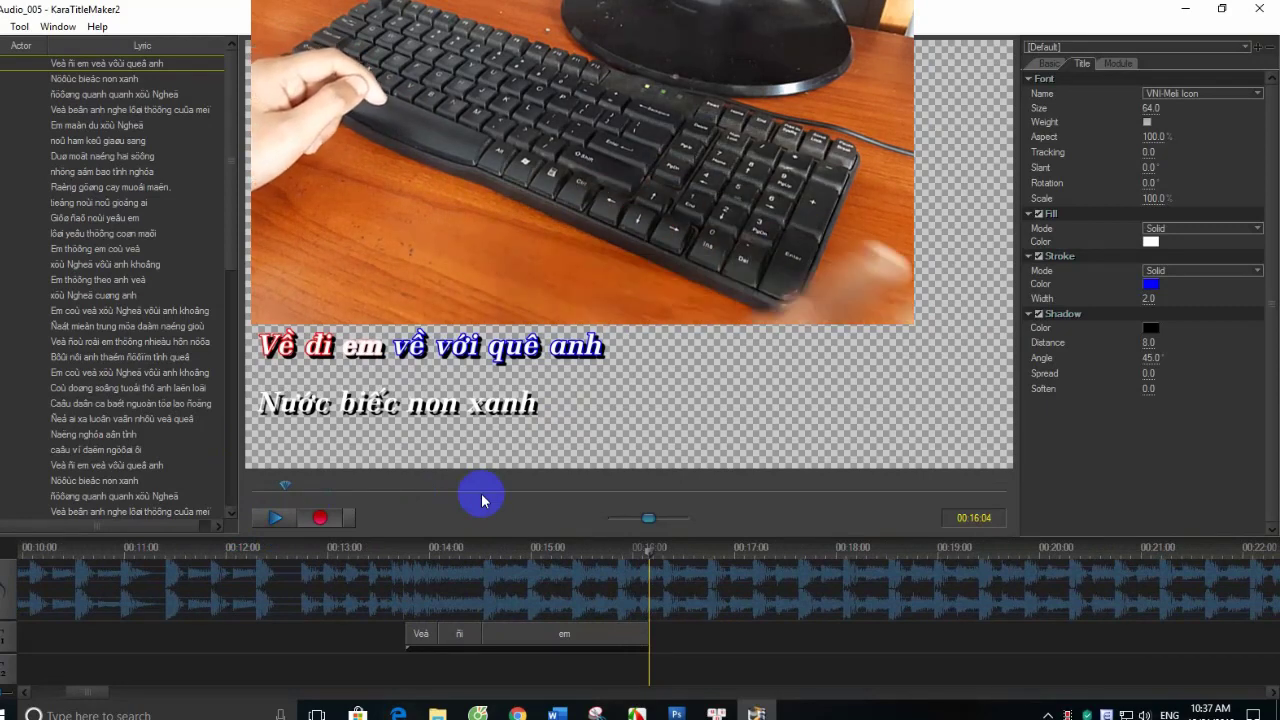
- Rewind the playhead to 00:14:04 and reopen the recording settings
{"action": "left_click", "coordinate": [446, 551]}
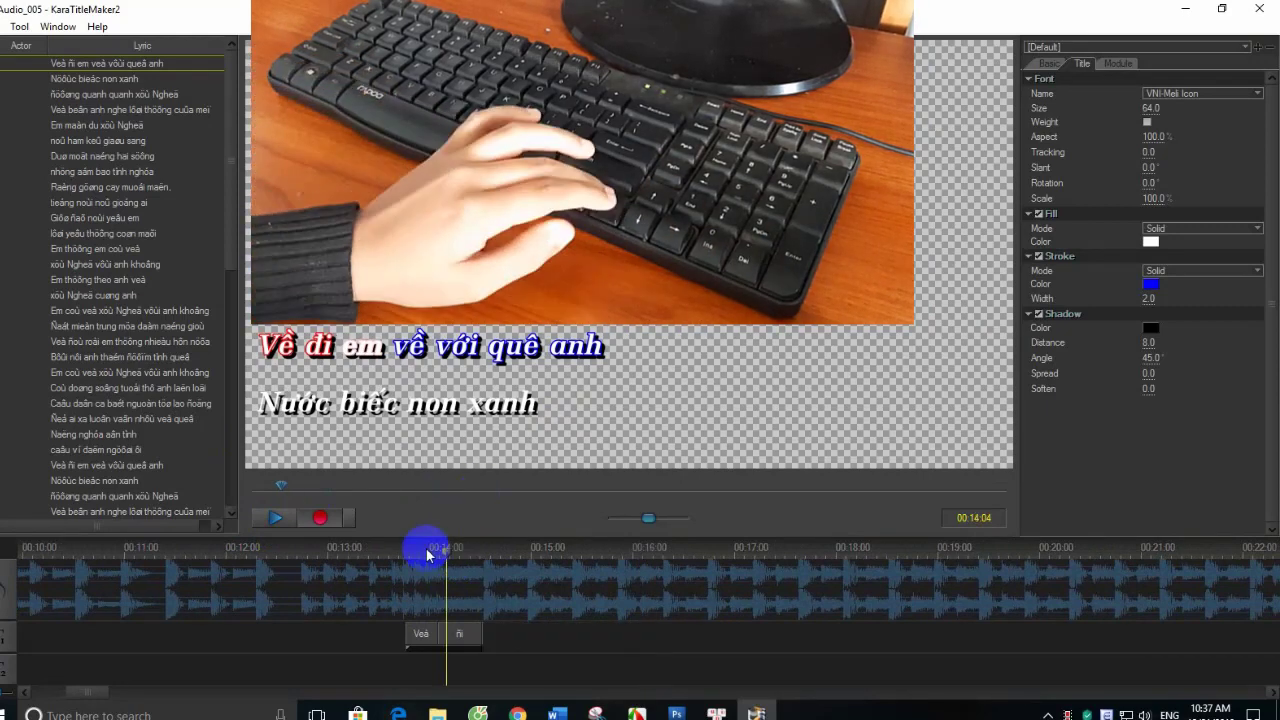
{"action": "left_click", "coordinate": [320, 518]}
{"action": "left_click", "coordinate": [320, 517]}
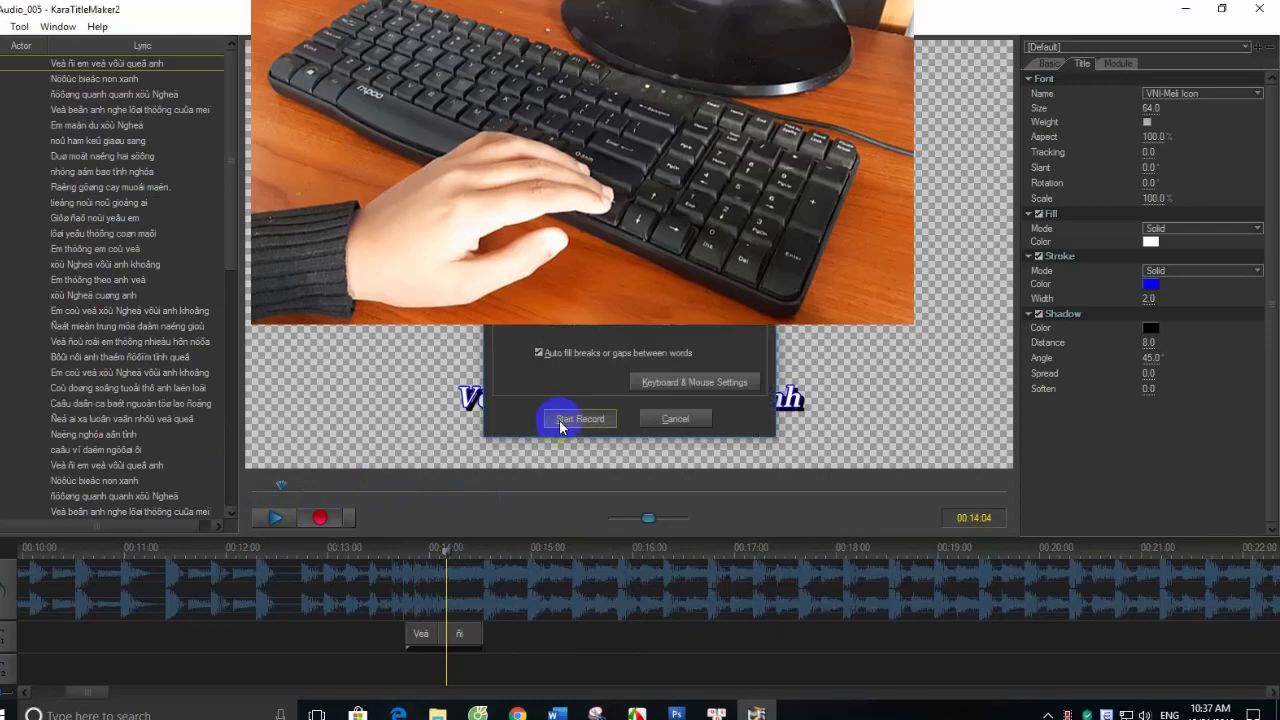
- Restart timing recording with playback from about 00:10:24
{"action": "left_click", "coordinate": [559, 419]}
{"action": "left_click_drag", "start_coordinate": [278, 545], "coordinate": [124, 557]}
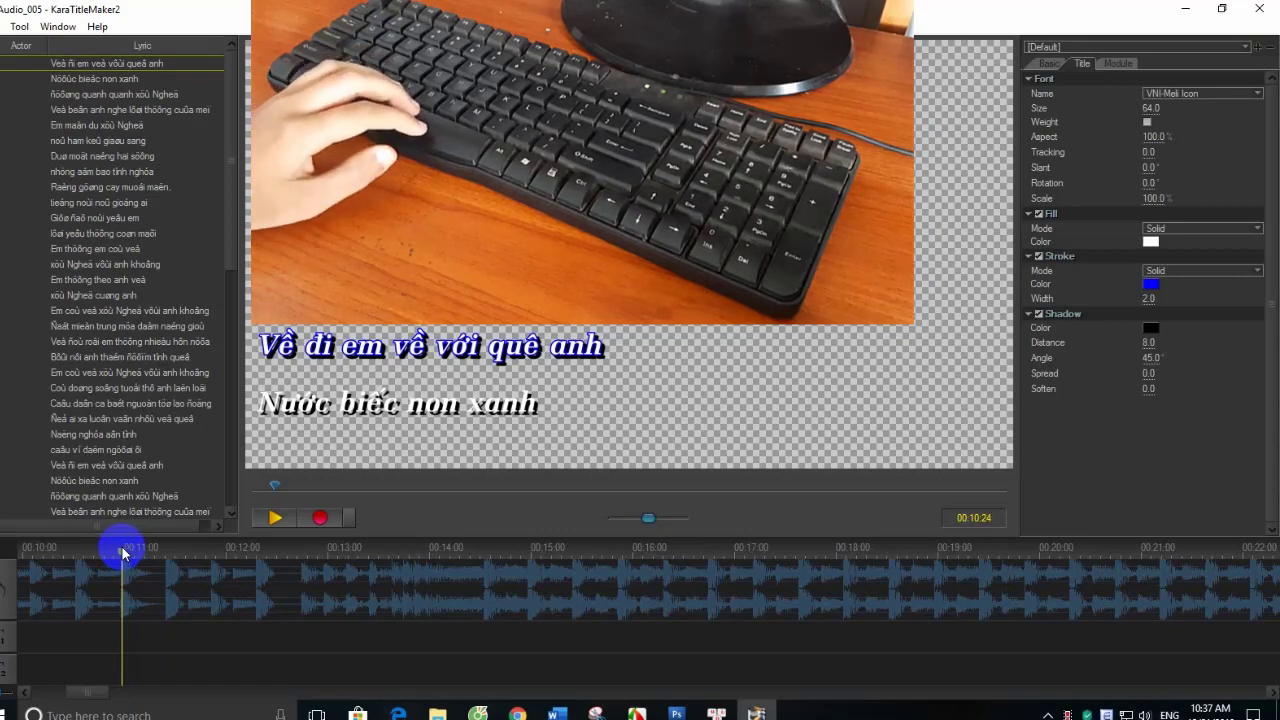
{"action": "left_click", "coordinate": [438, 460]}
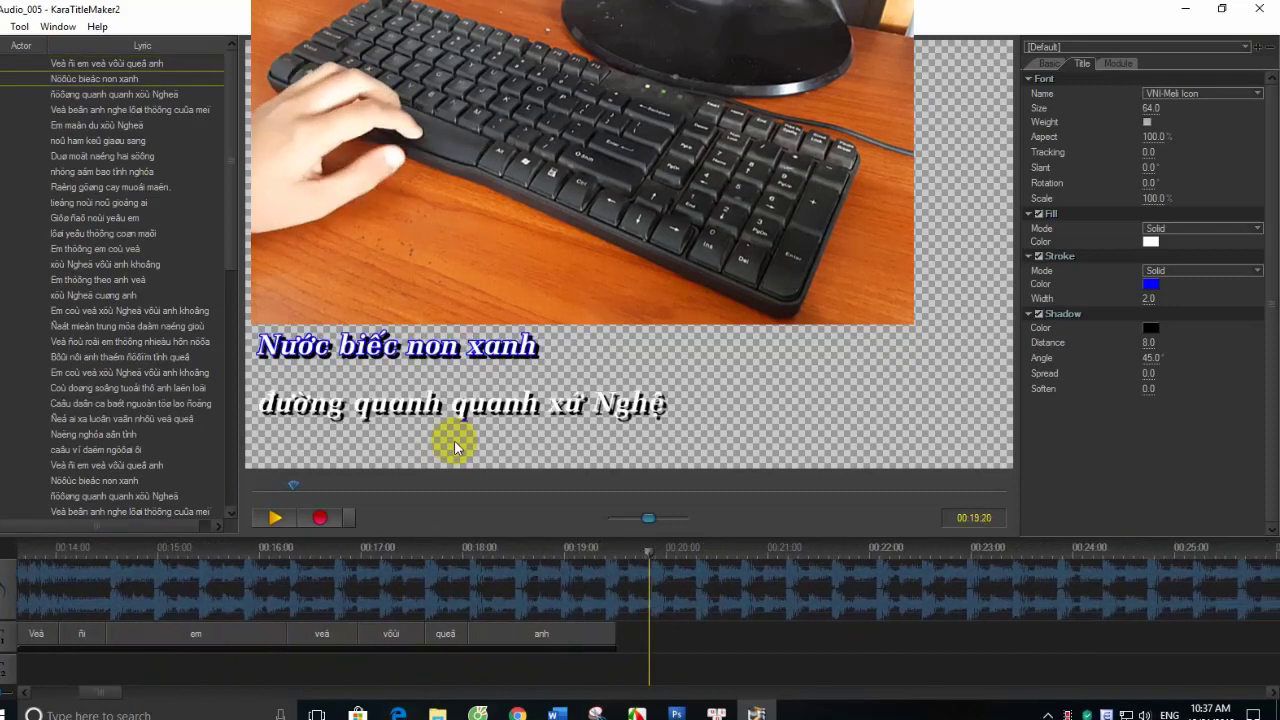
- Time the syllables of the xứ Nghệ and 'nghe lời thương' lines up to 'Em mần du'
{"action": "key", "text": "space"}
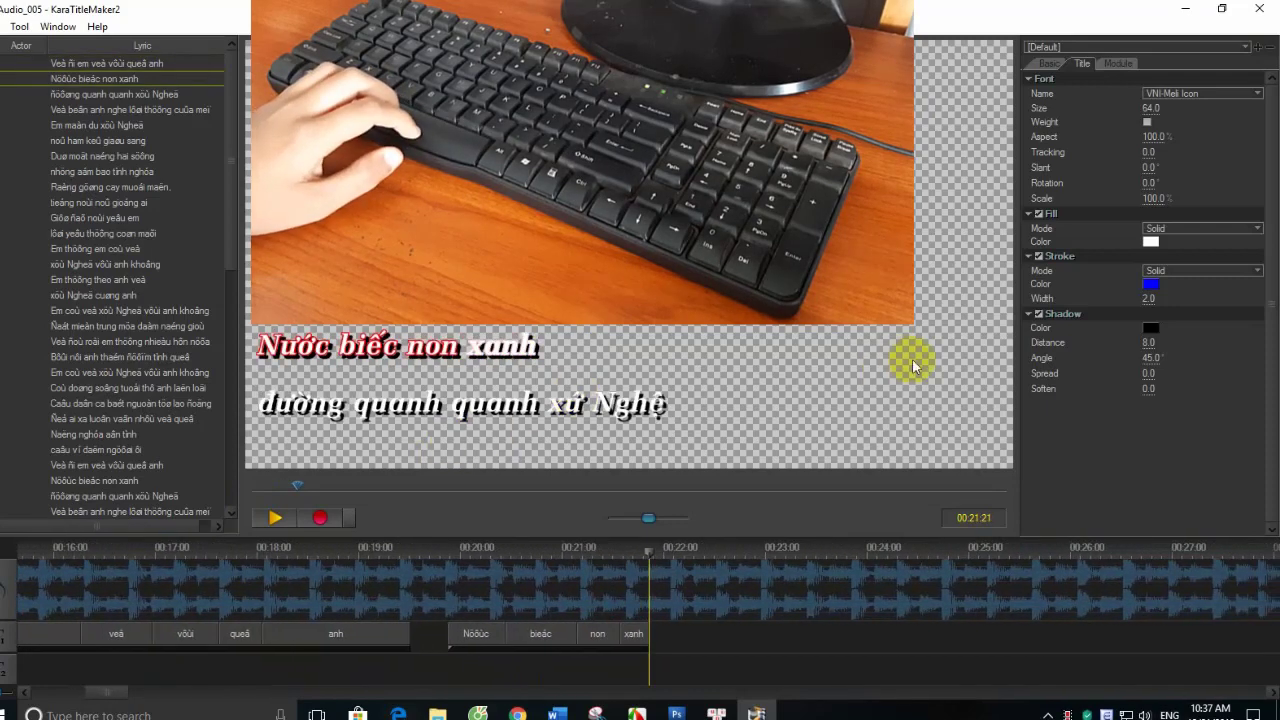
{"action": "key", "text": "space"}
{"action": "key", "text": "space"}
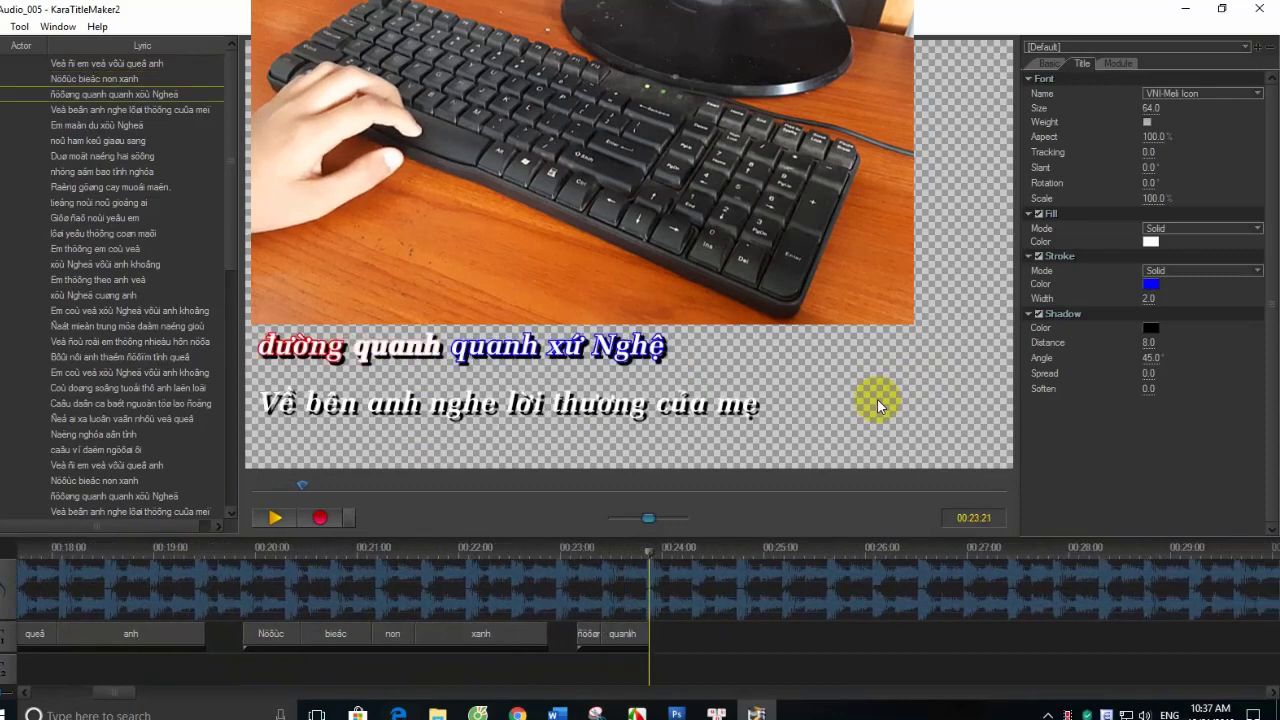
{"action": "key", "text": "space"}
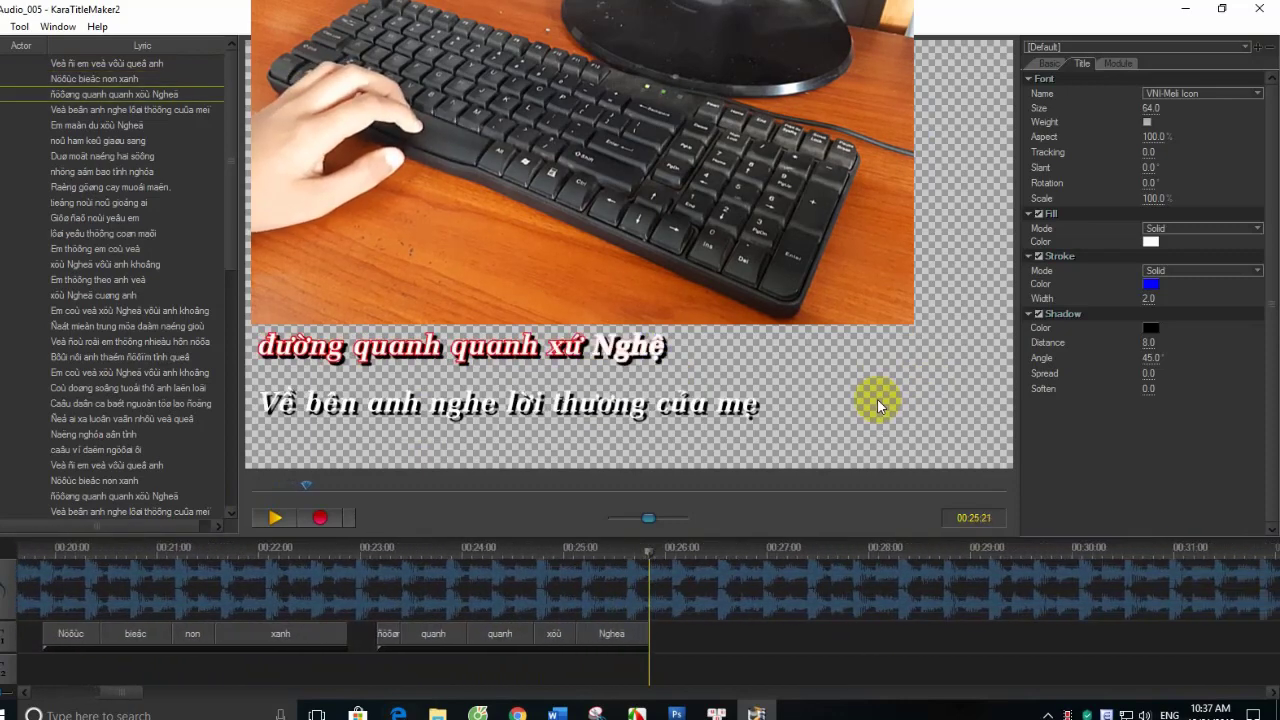
{"action": "key", "text": "space"}
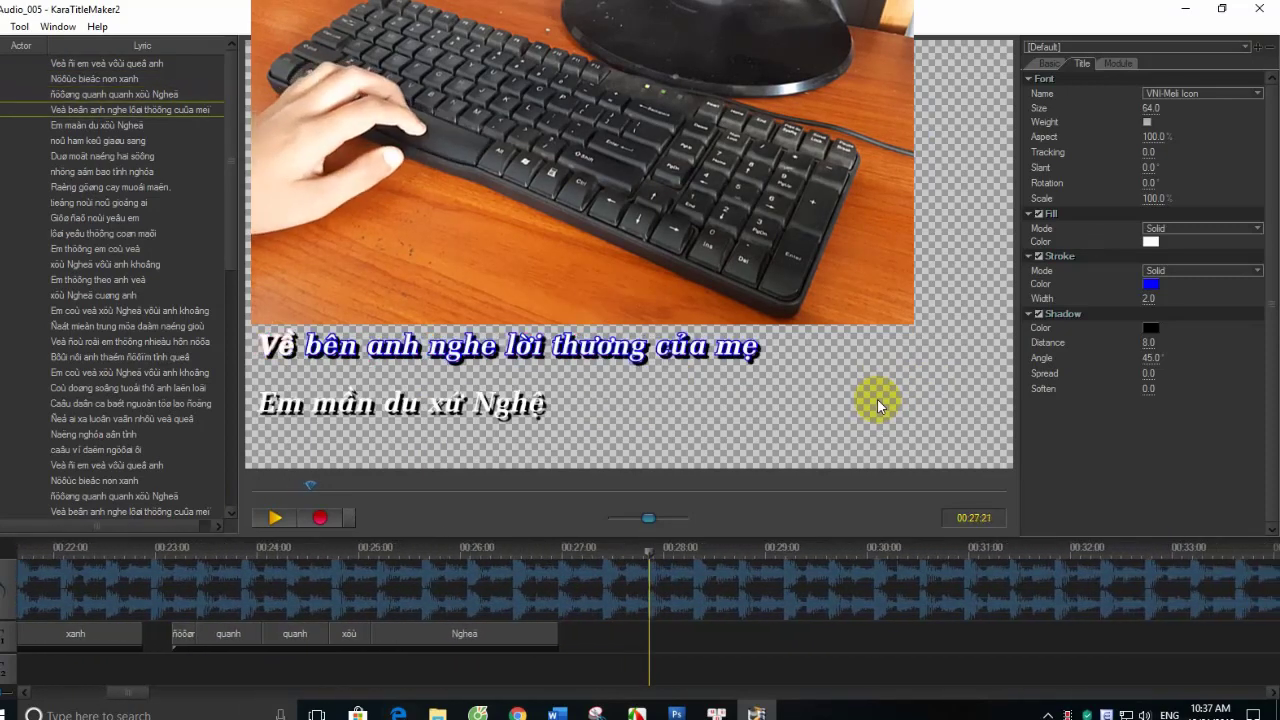
{"action": "key", "text": "space"}
{"action": "key", "text": "space"}
{"action": "key", "text": "space"}
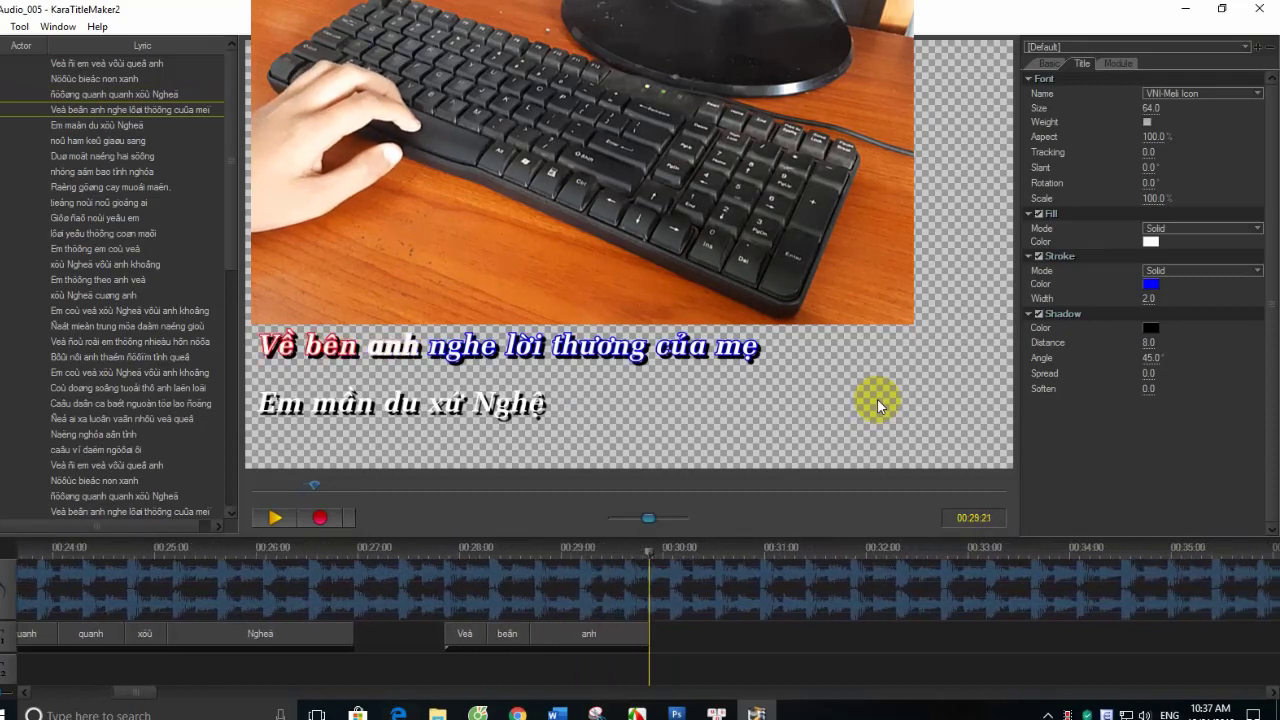
{"action": "key", "text": "space"}
{"action": "key", "text": "space"}
{"action": "key", "text": "space"}
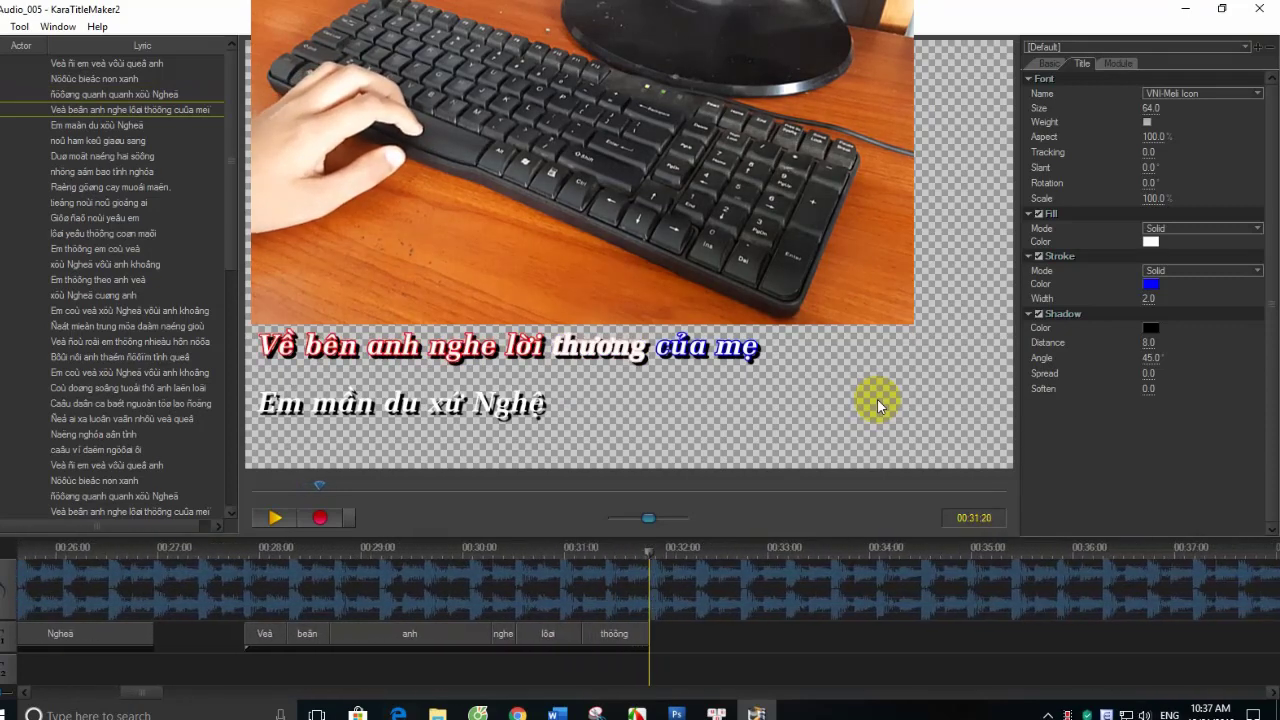
{"action": "key", "text": "space"}
{"action": "key", "text": "space"}
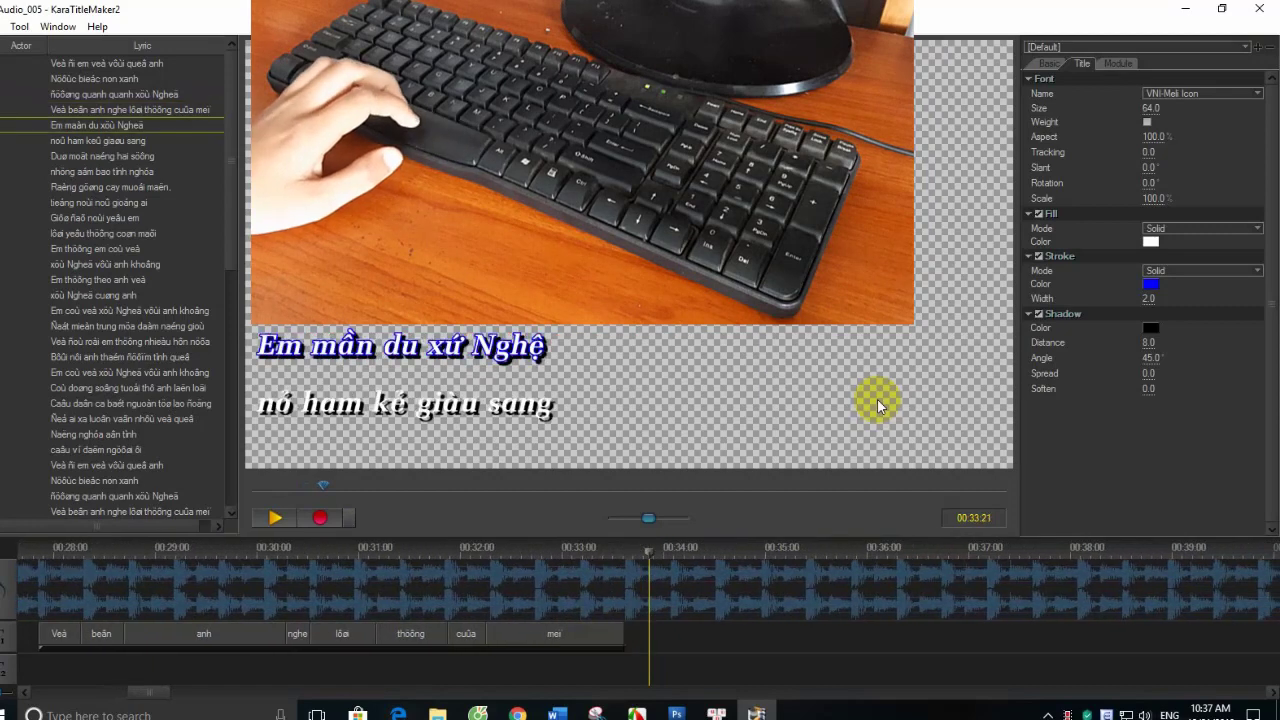
{"action": "key", "text": "space"}
{"action": "key", "text": "space"}
{"action": "key", "text": "space"}
{"action": "key", "text": "space"}
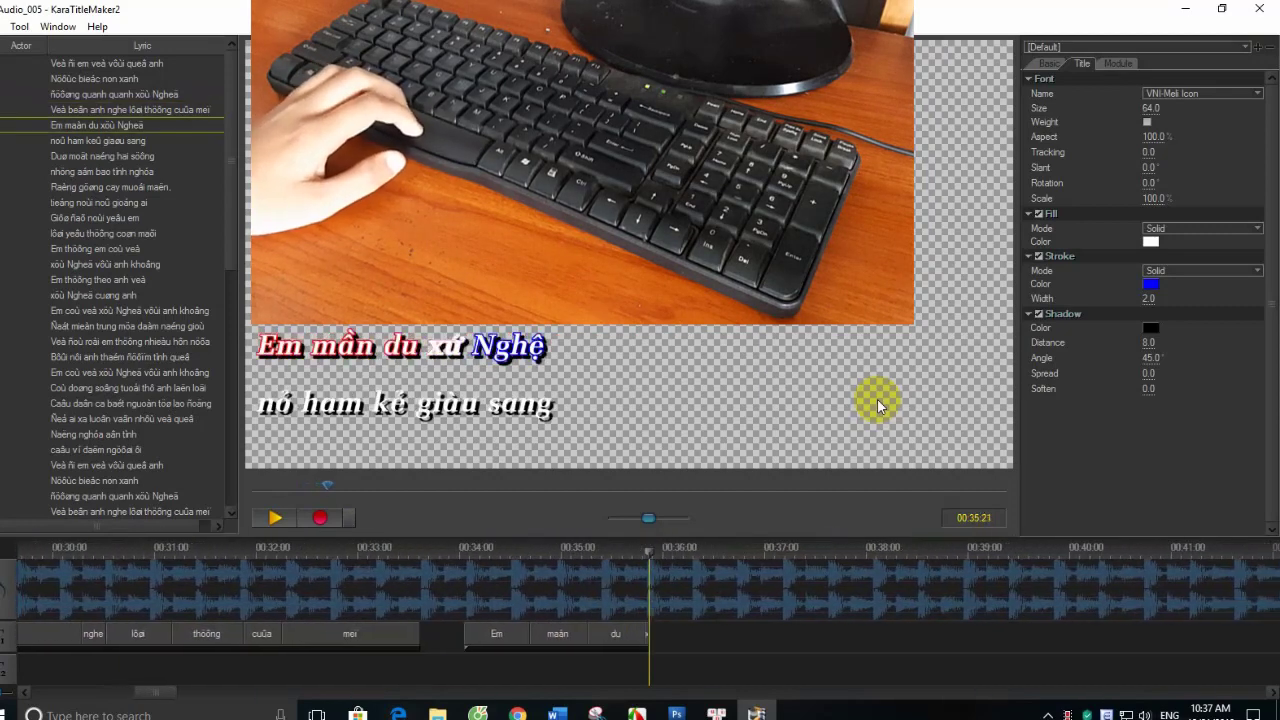
- Redo that line, then time 'nổ ham kẻ giàu sang', 'Dù một nắng hai sương' and 'Rằng gừng cay muối'
{"action": "key", "text": "Left"}
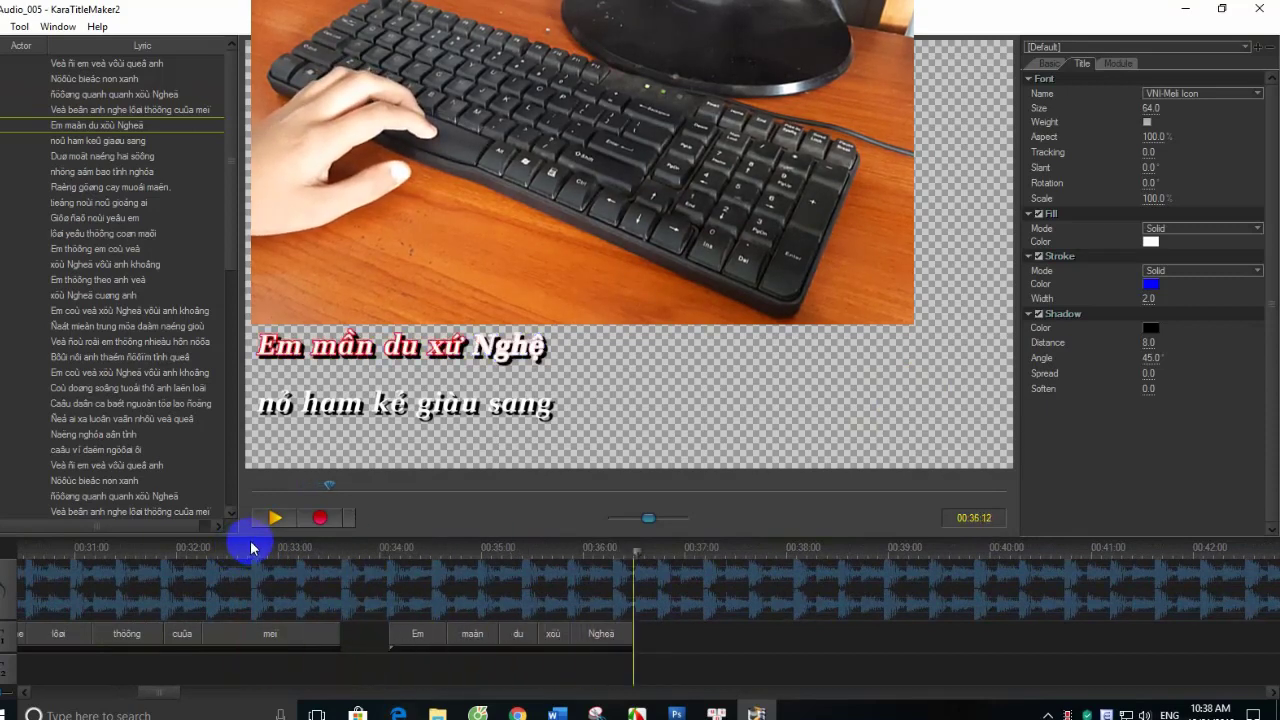
{"action": "key", "text": "space"}
{"action": "key", "text": "space"}
{"action": "key", "text": "space"}
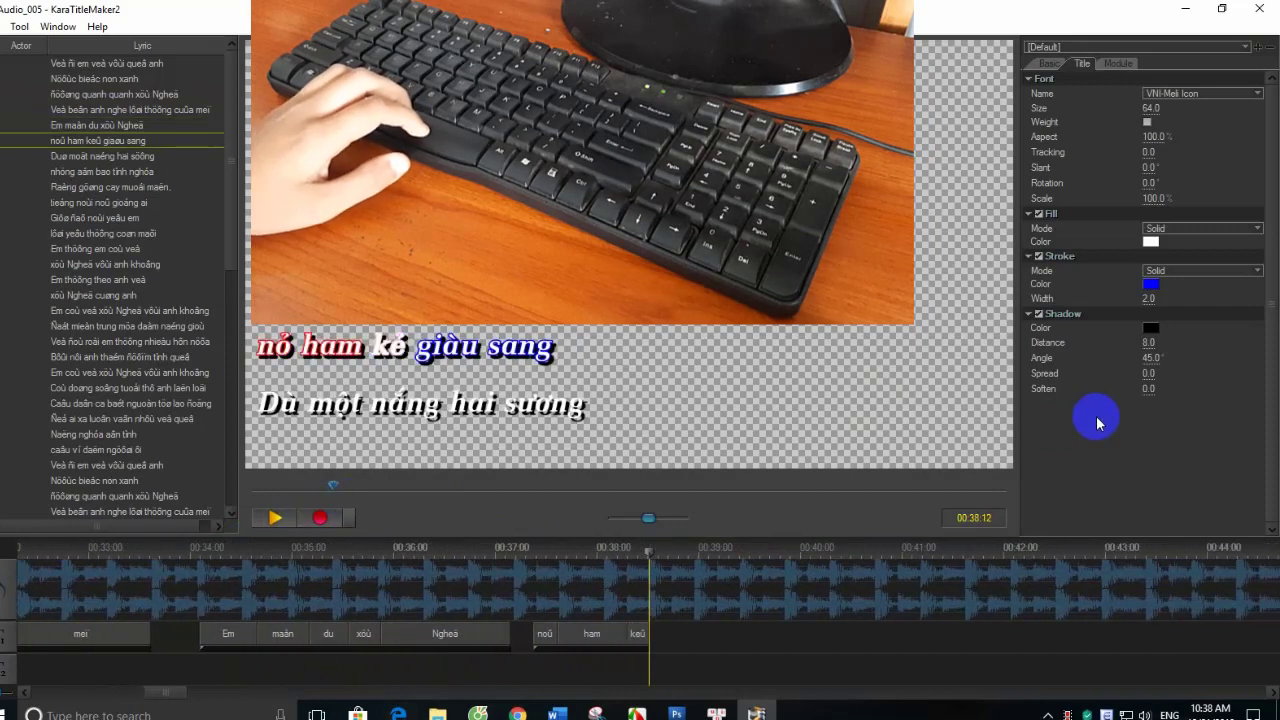
{"action": "key", "text": "space"}
{"action": "key", "text": "space"}
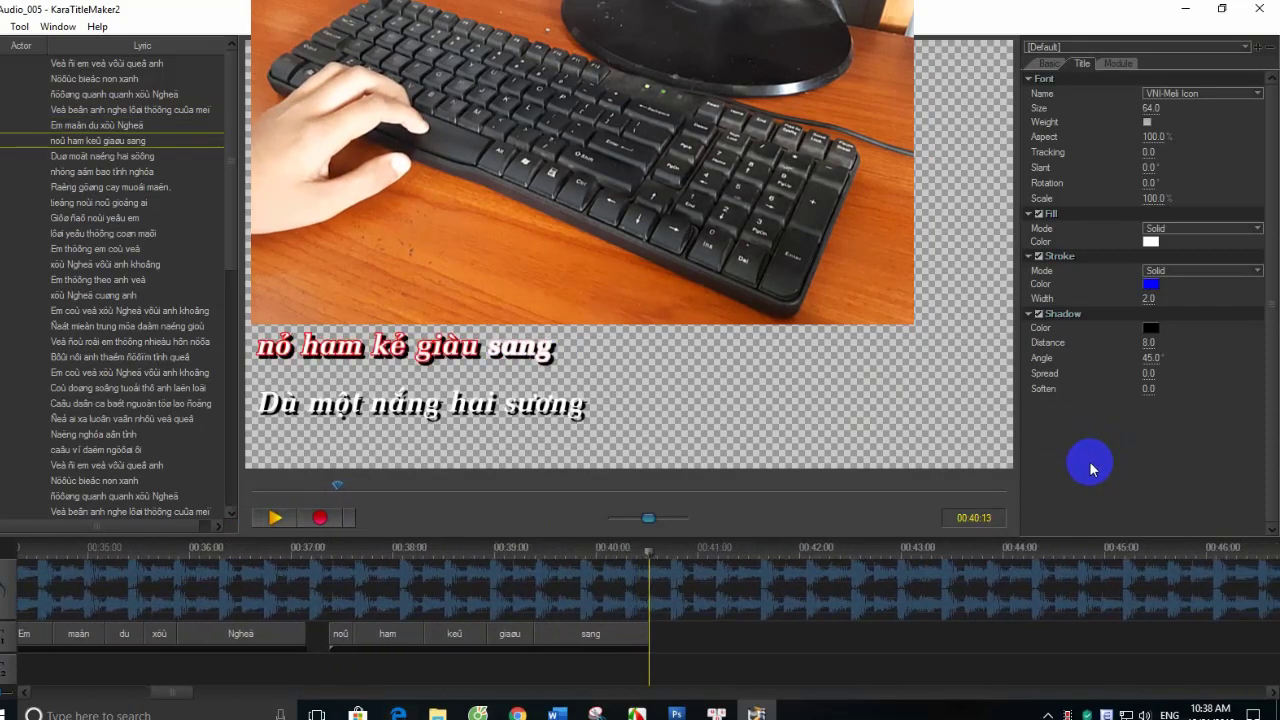
{"action": "key", "text": "space"}
{"action": "key", "text": "space"}
{"action": "key", "text": "space"}
{"action": "key", "text": "space"}
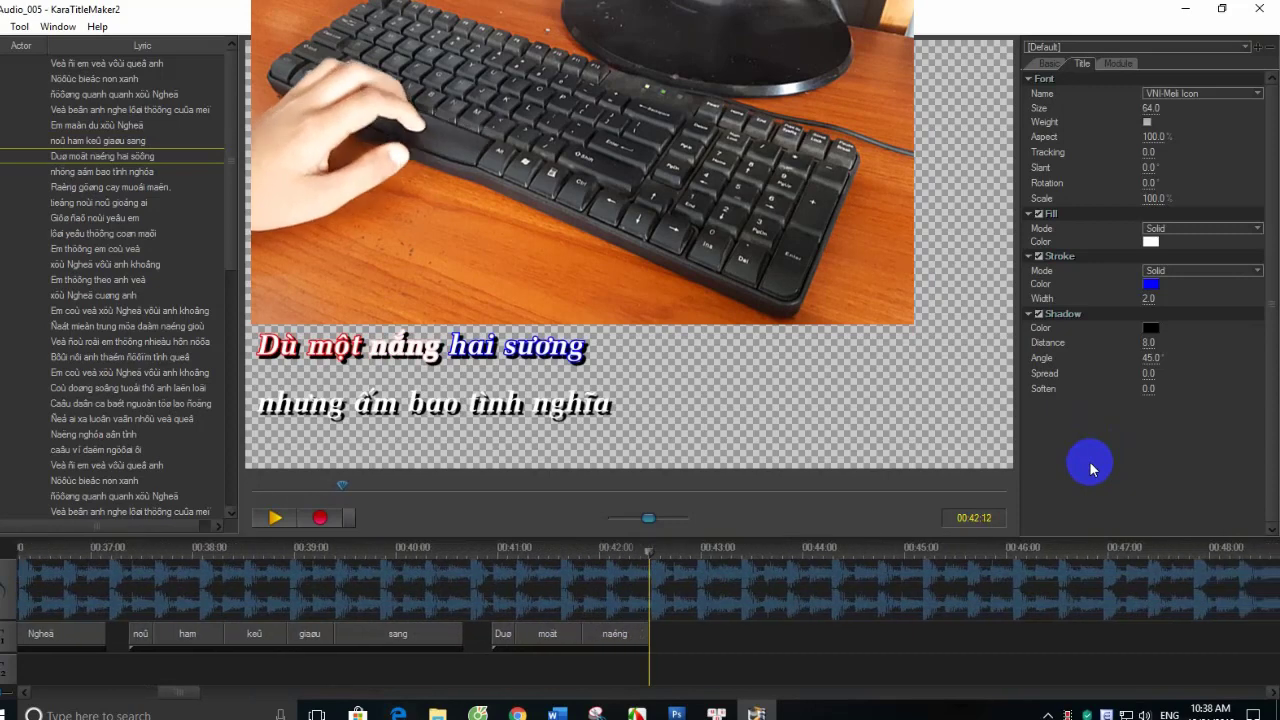
{"action": "key", "text": "space"}
{"action": "key", "text": "space"}
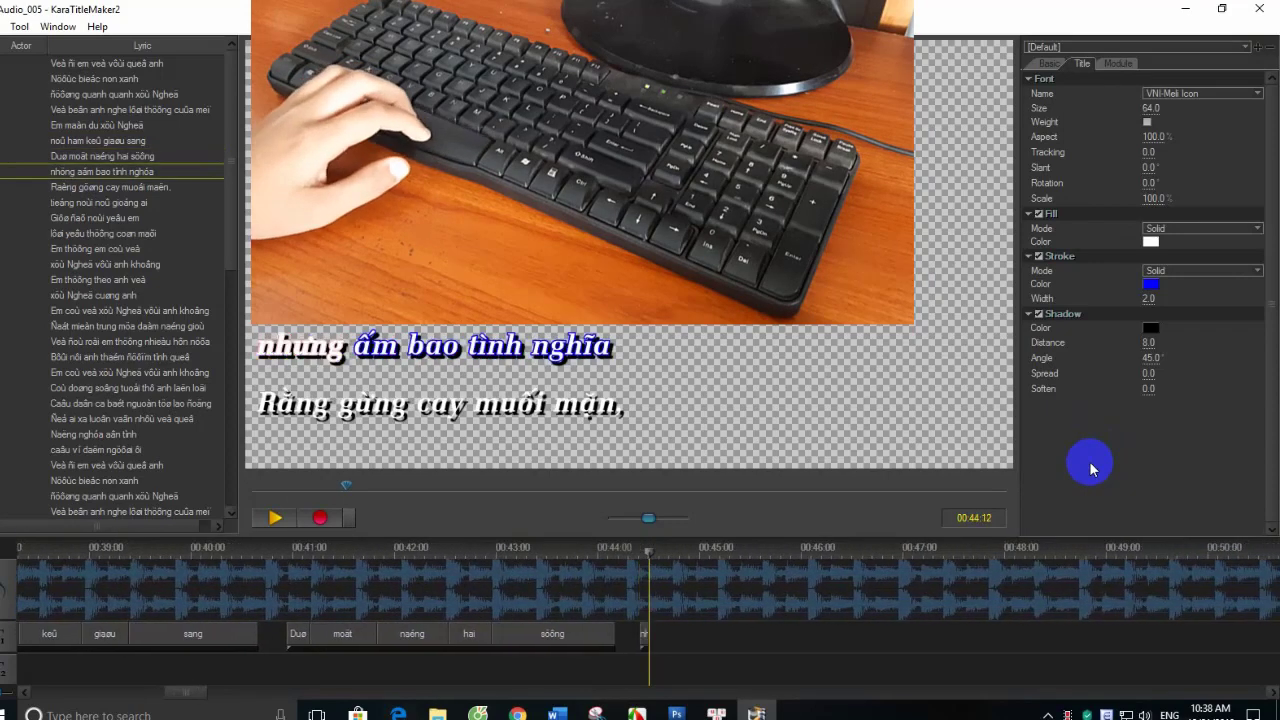
{"action": "key", "text": "space"}
{"action": "key", "text": "space"}
{"action": "key", "text": "space"}
{"action": "key", "text": "space"}
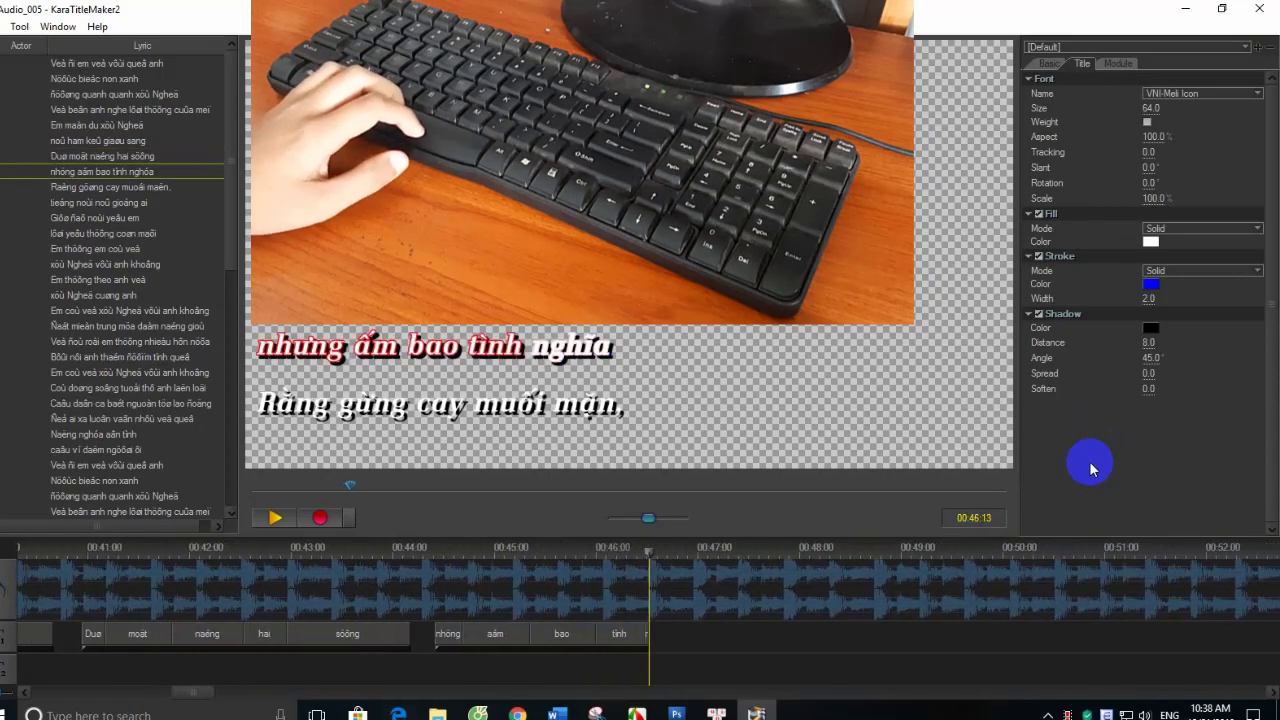
{"action": "key", "text": "space"}
{"action": "key", "text": "space"}
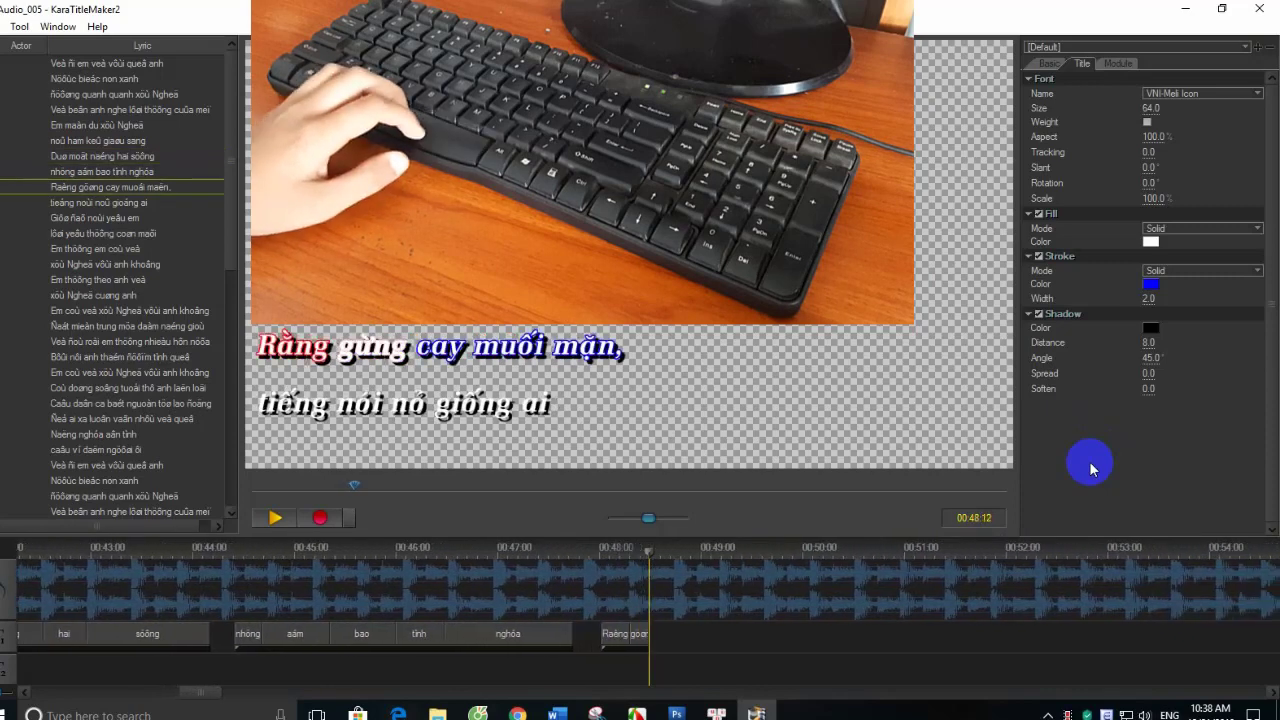
{"action": "key", "text": "space"}
{"action": "key", "text": "space"}
{"action": "key", "text": "space"}
{"action": "key", "text": "space"}
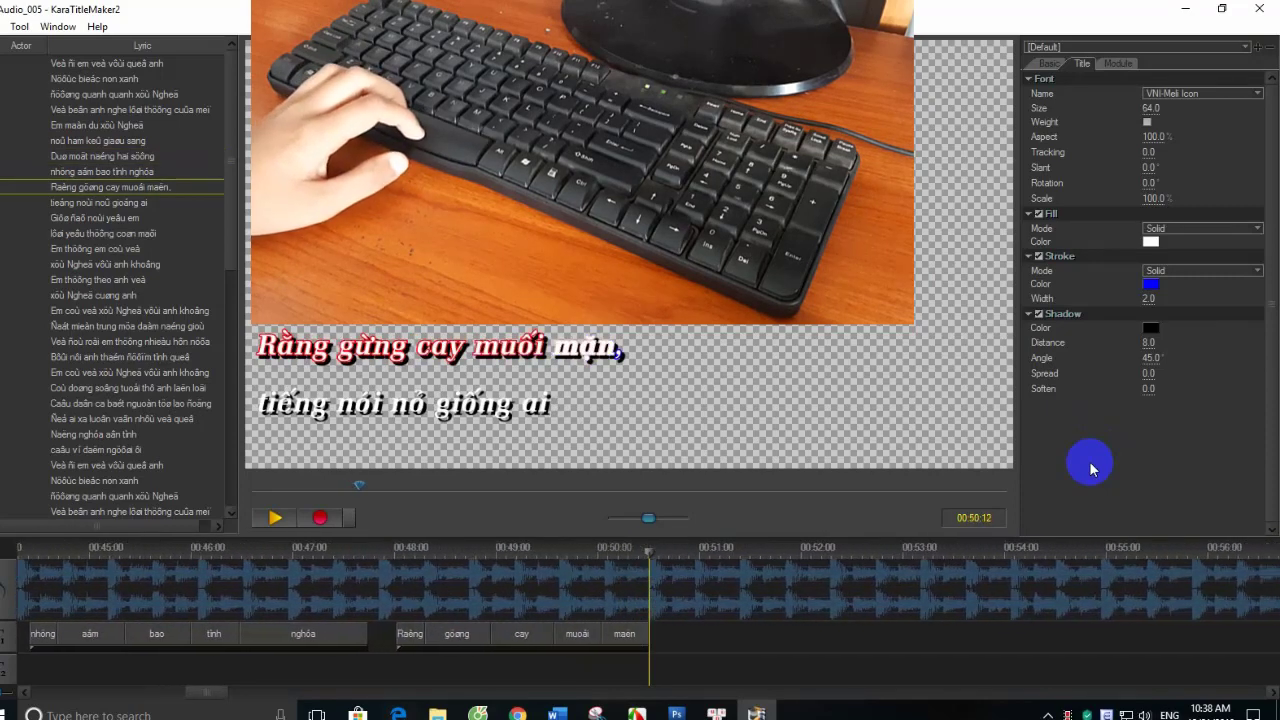
{"action": "key", "text": "space"}
{"action": "key", "text": "space"}
{"action": "key", "text": "space"}
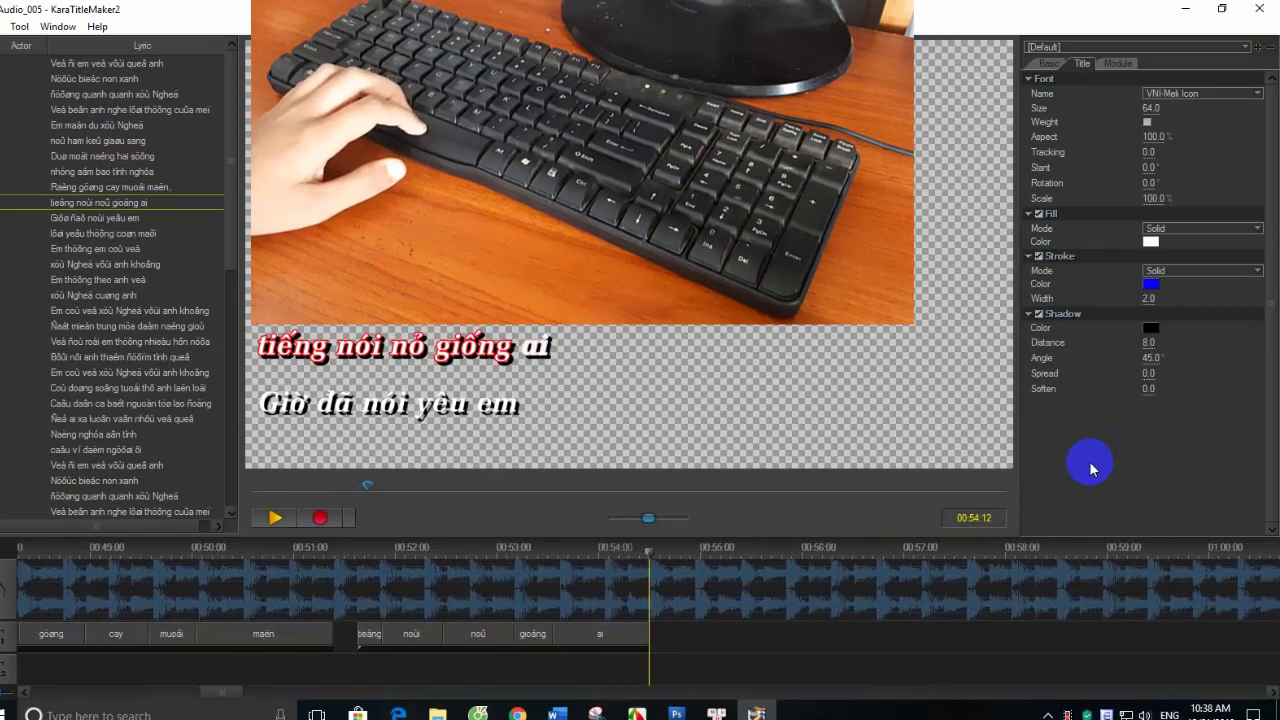
- Time 'Giờ đã nói yêu em' with one redo, 'lời yêu thương còn mãi', and 'Em thương theo anh về'
{"action": "key", "text": "space"}
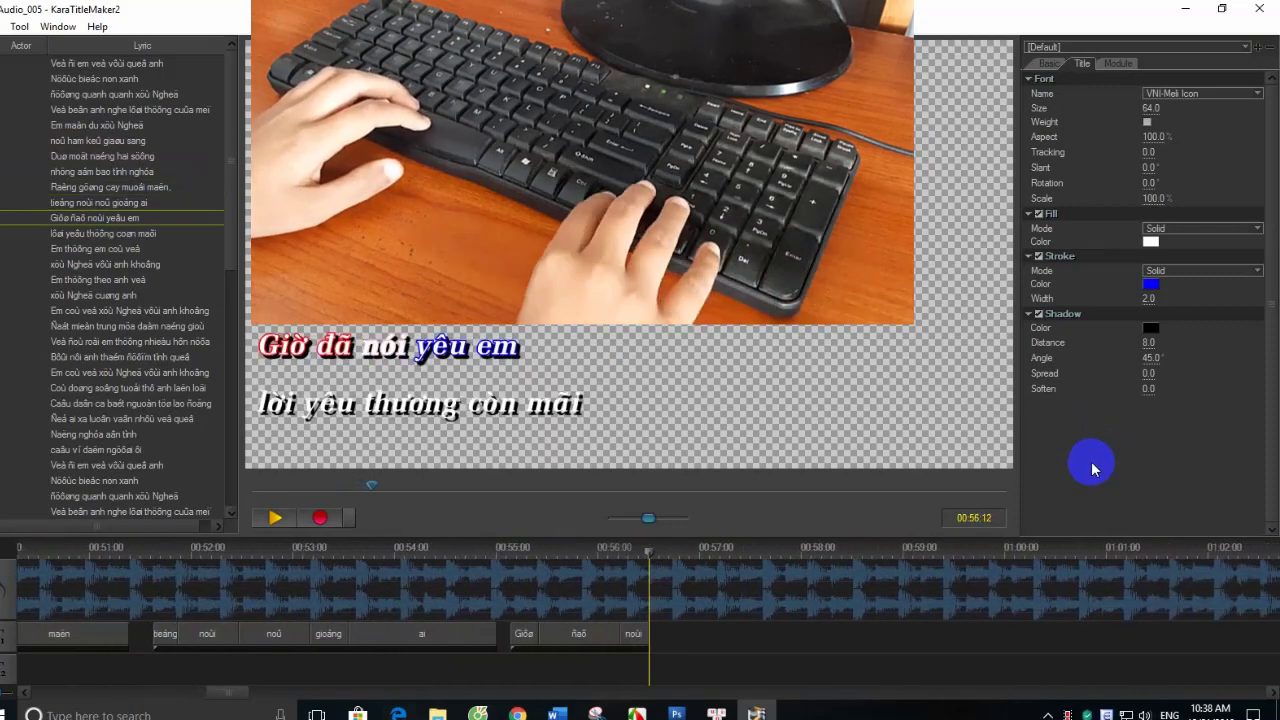
{"action": "key", "text": "Left"}
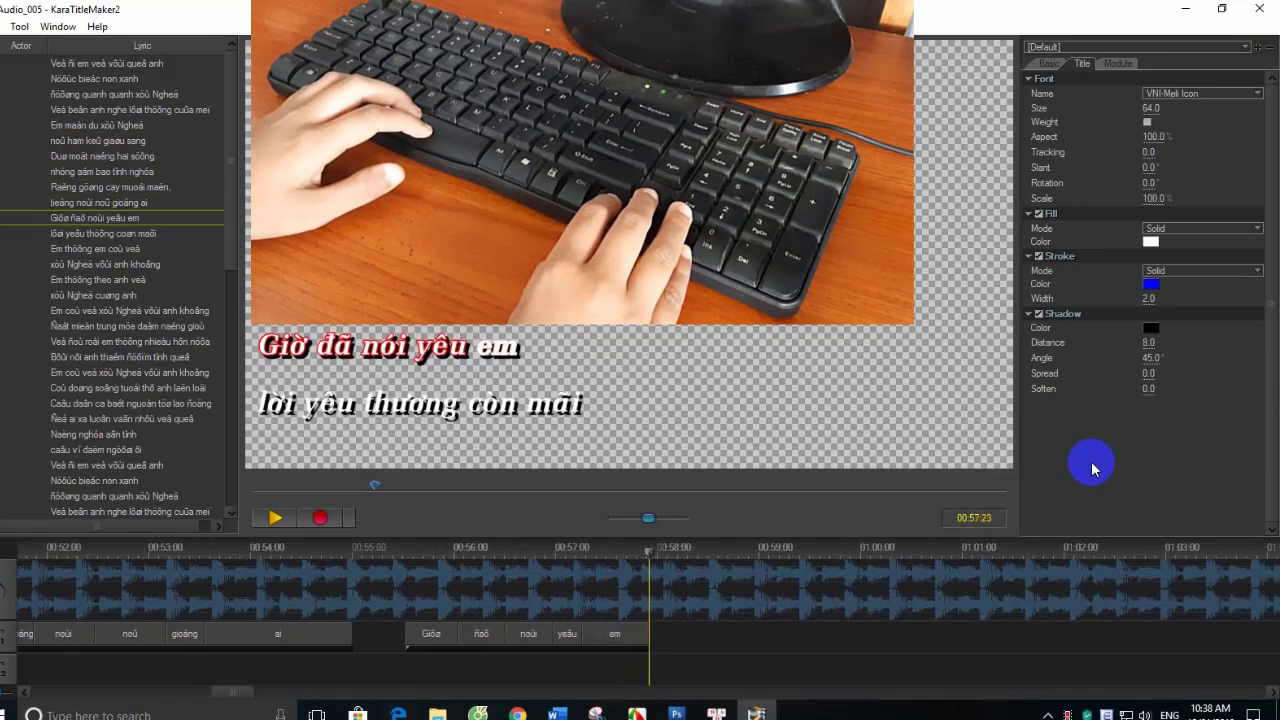
{"action": "key", "text": "space"}
{"action": "key", "text": "space"}
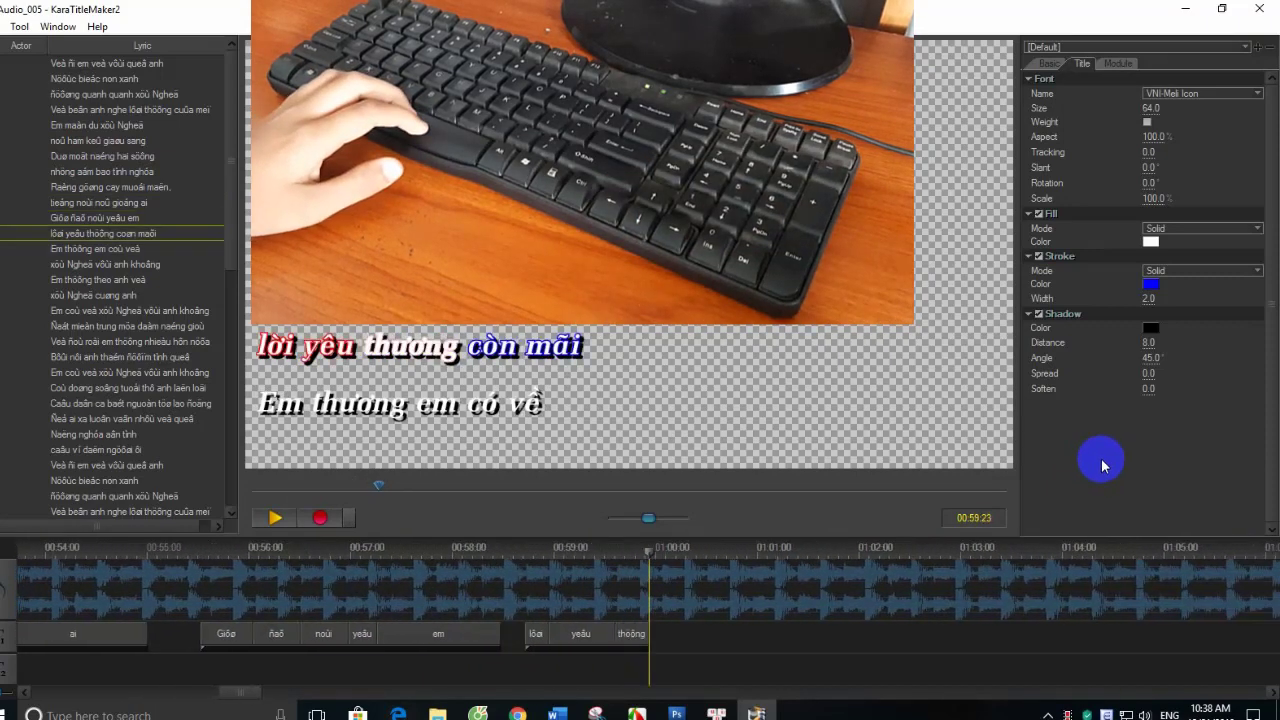
{"action": "key", "text": "space"}
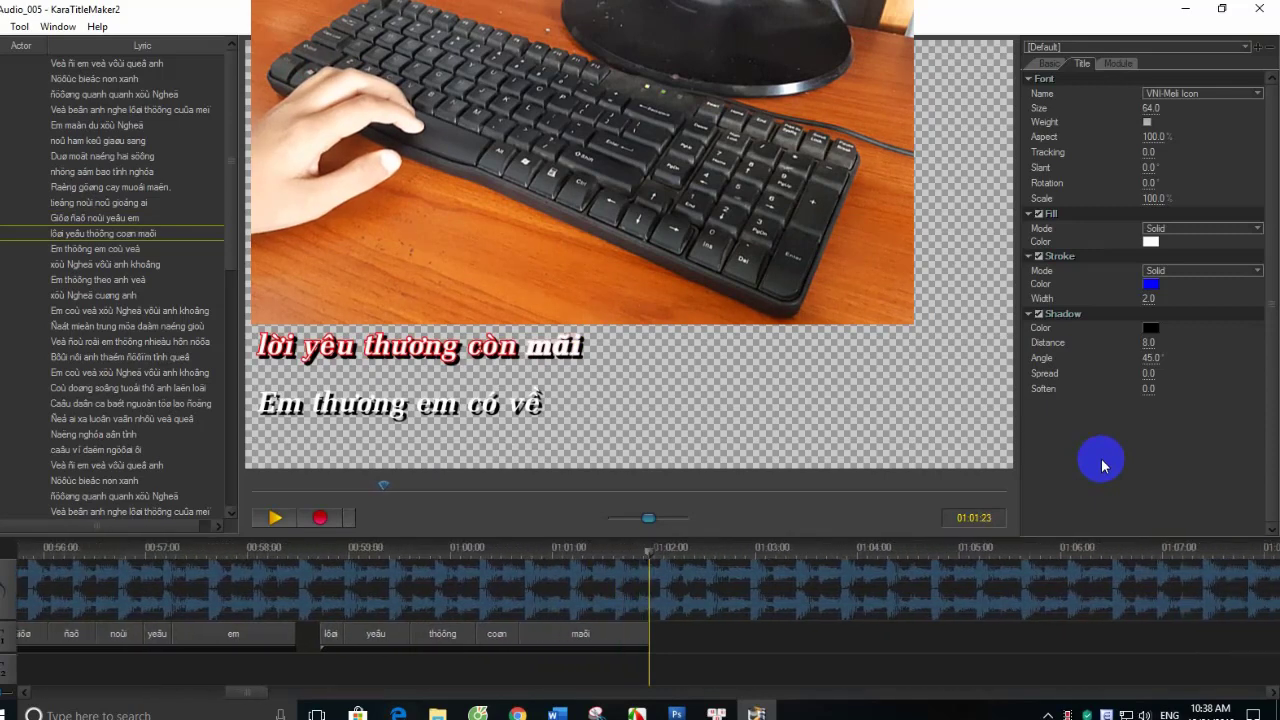
{"action": "key", "text": "space"}
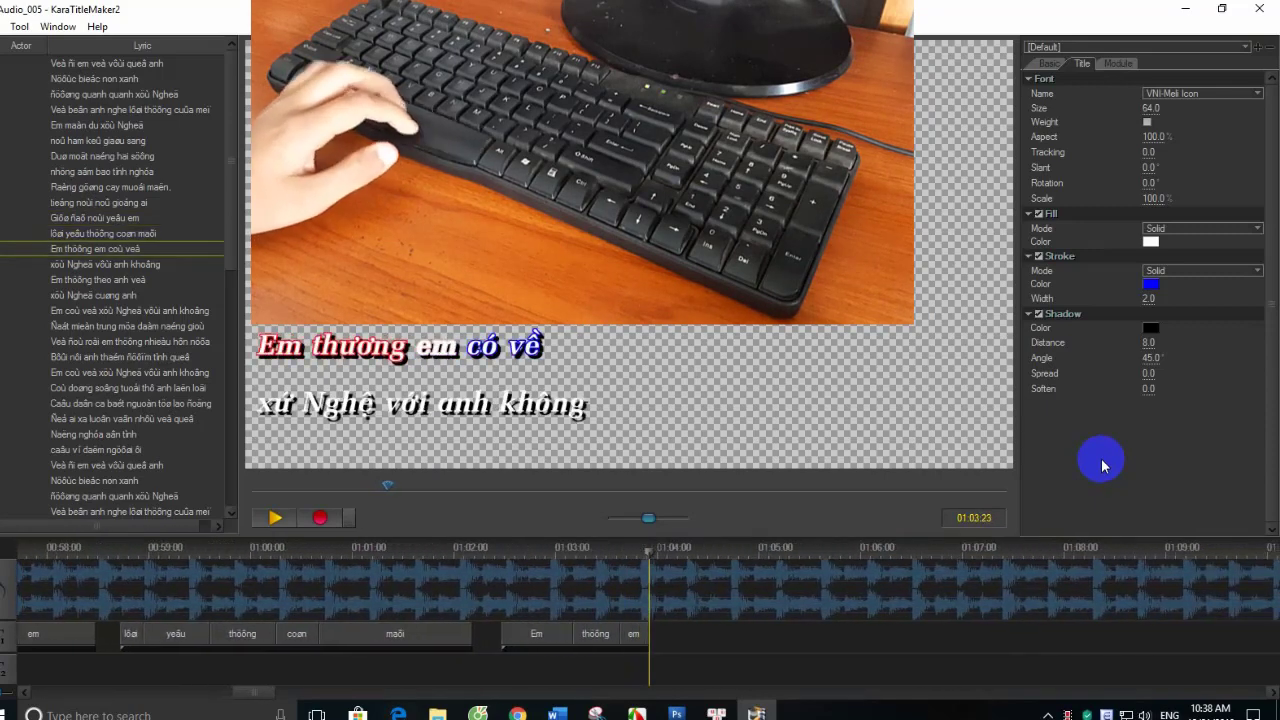
{"action": "key", "text": "space"}
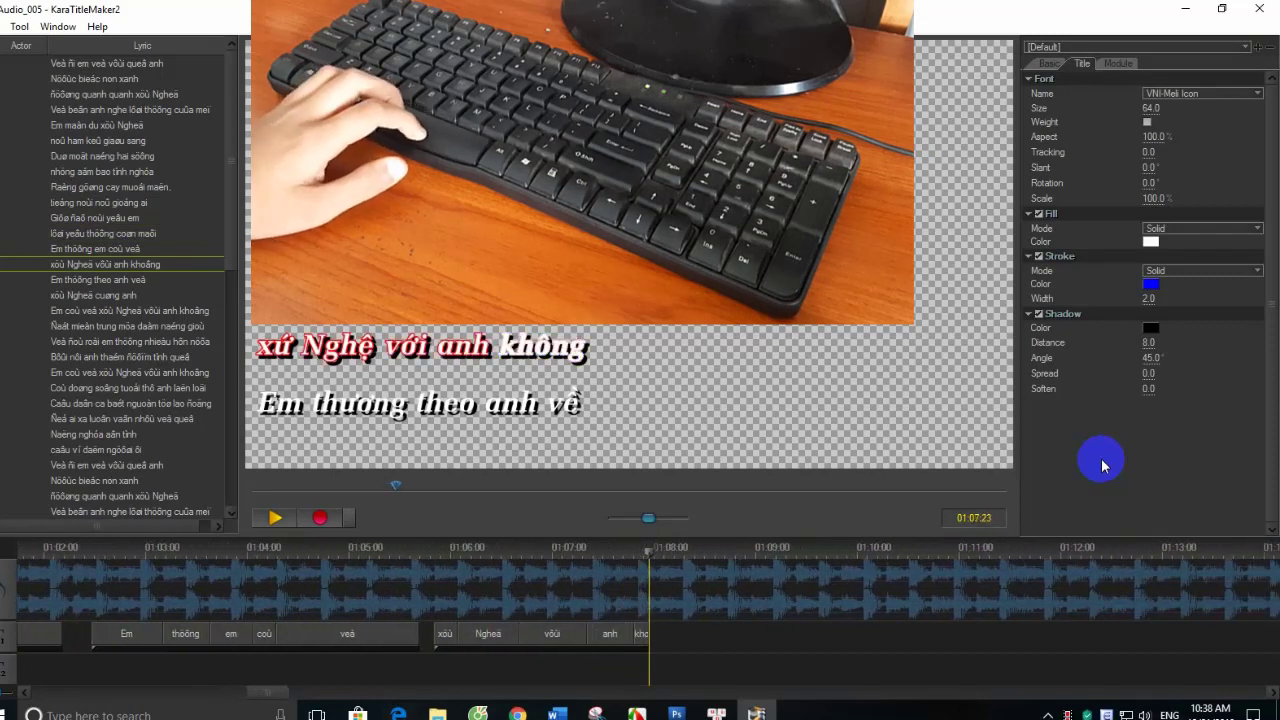
{"action": "key", "text": "space"}
{"action": "key", "text": "space"}
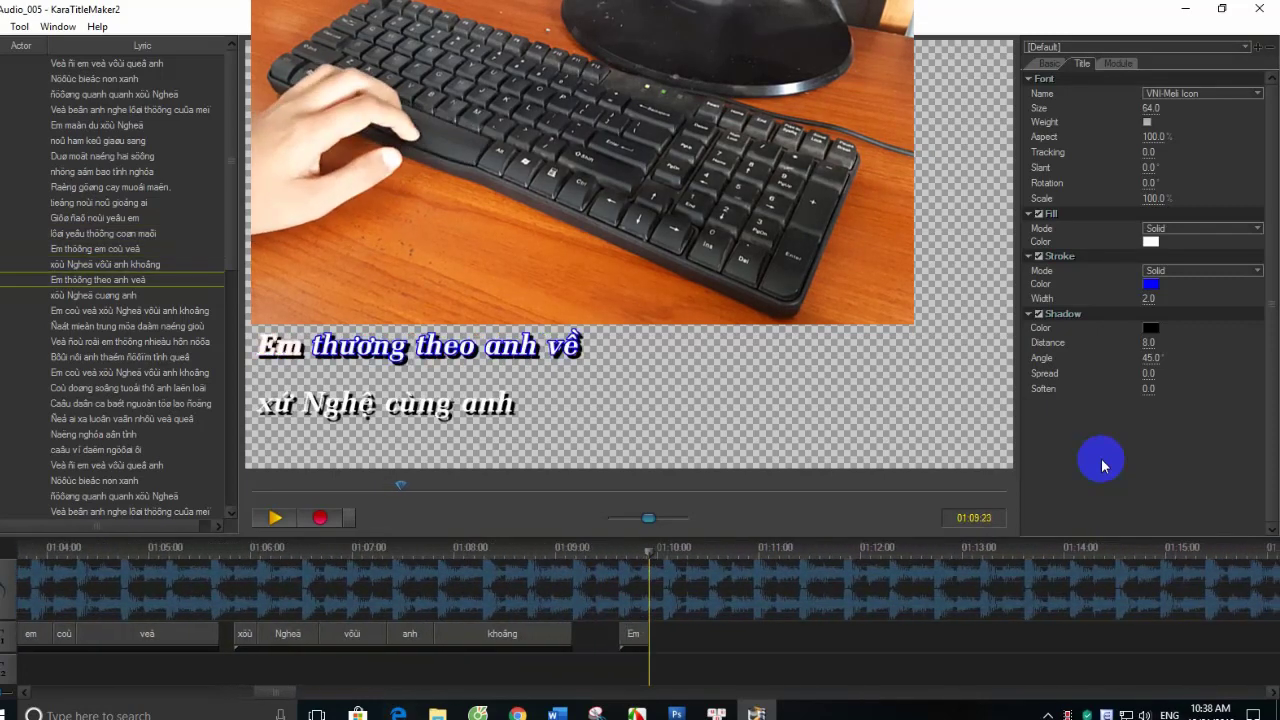
{"action": "key", "text": "space"}
{"action": "key", "text": "space"}
{"action": "key", "text": "space"}
{"action": "key", "text": "space"}
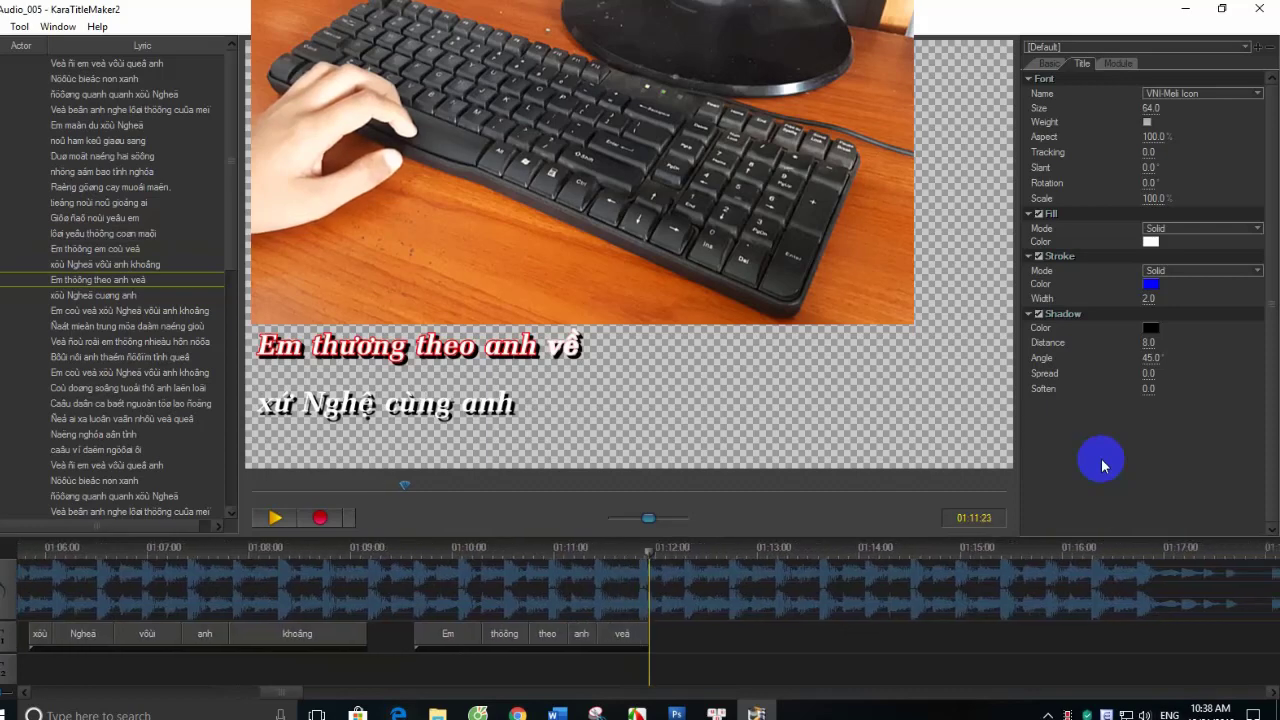
{"action": "key", "text": "space"}
{"action": "key", "text": "space"}
{"action": "key", "text": "space"}
{"action": "key", "text": "space"}
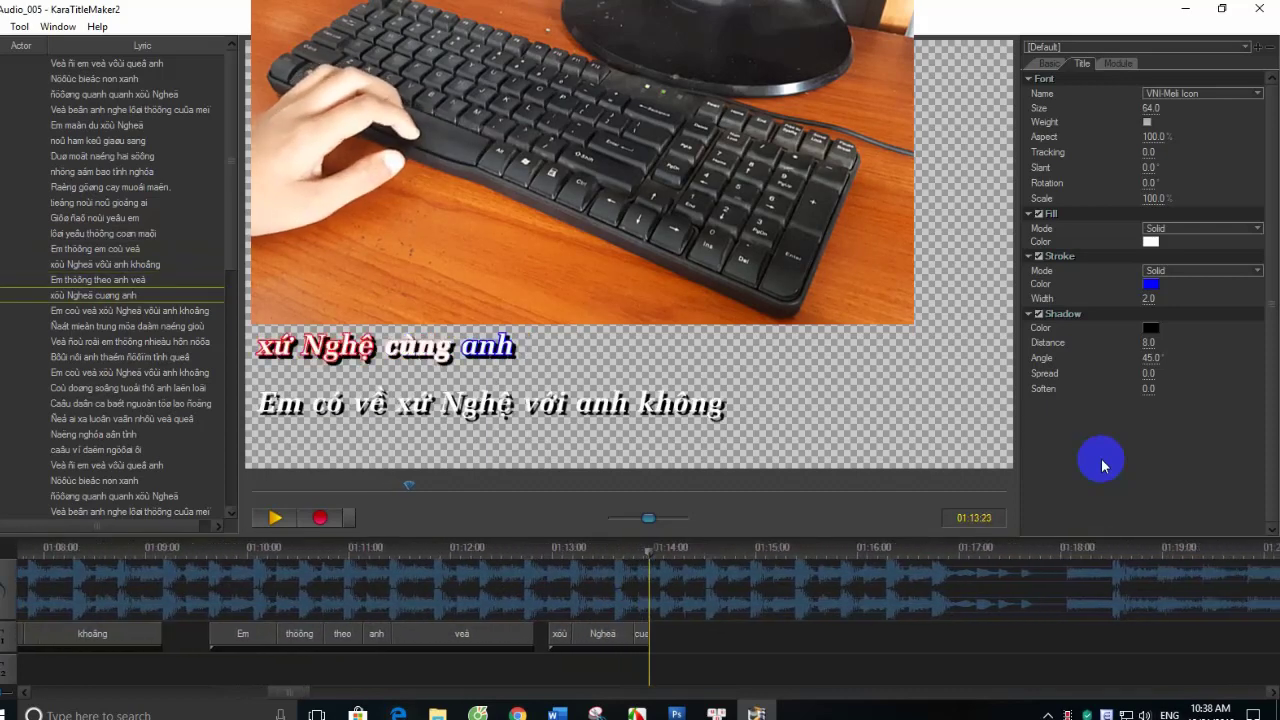
{"action": "key", "text": "space"}
{"action": "key", "text": "space"}
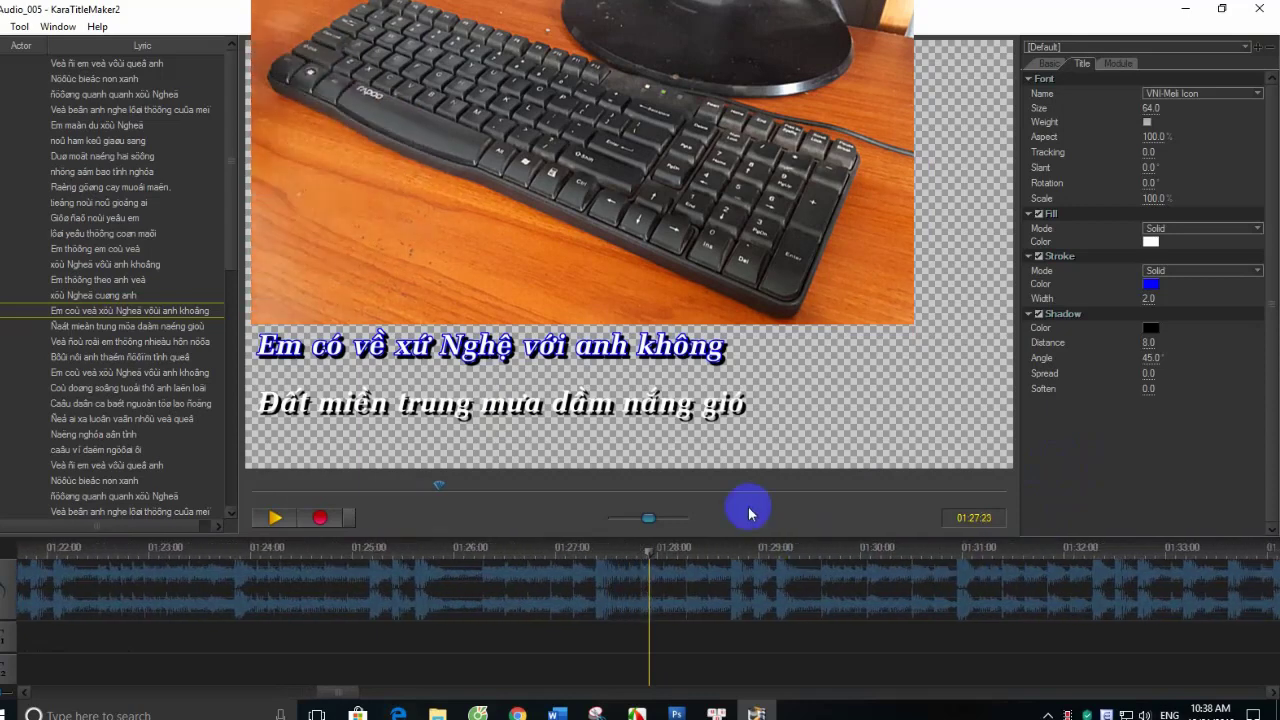
- Jump the playhead past the instrumental break to the next verse
{"action": "left_click", "coordinate": [1268, 550]}
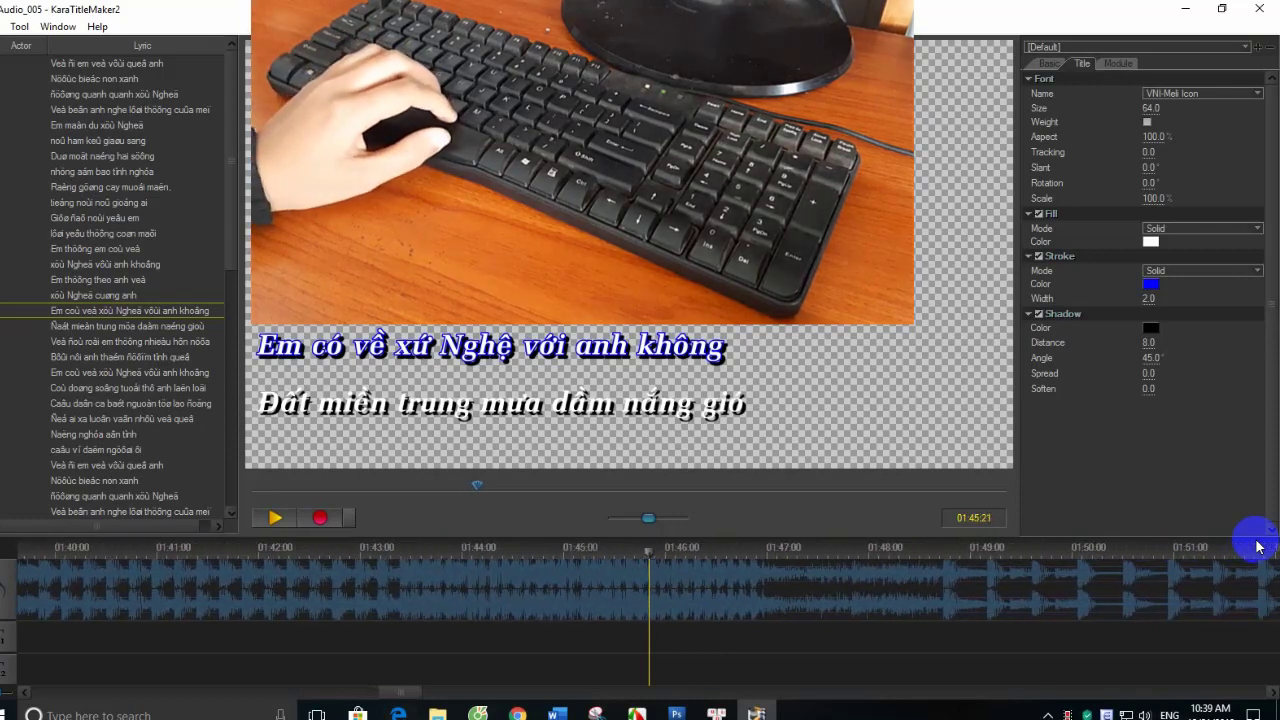
- Time 'Em có về xứ Nghệ với anh không', 'Đất miền trung mưa dầm nắng gió' and 'Về đó rồi em thương nhiều hơn nữa'
{"action": "key", "text": "space"}
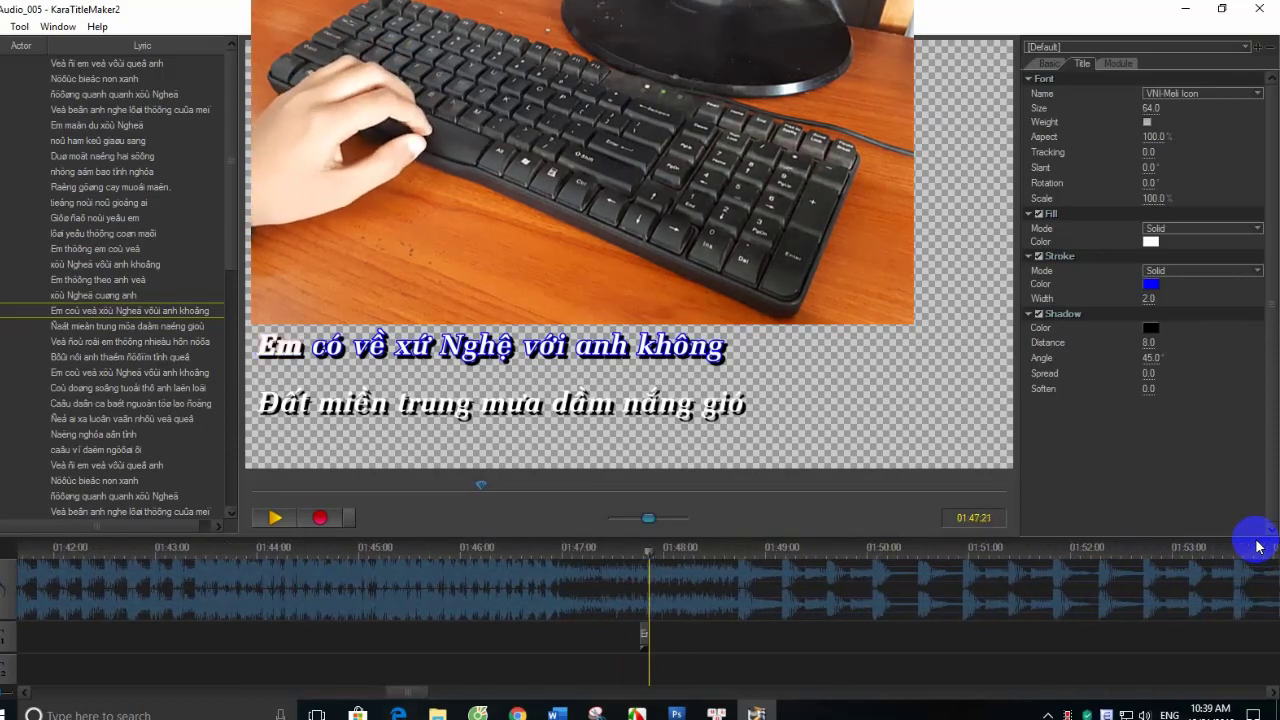
{"action": "key", "text": "space"}
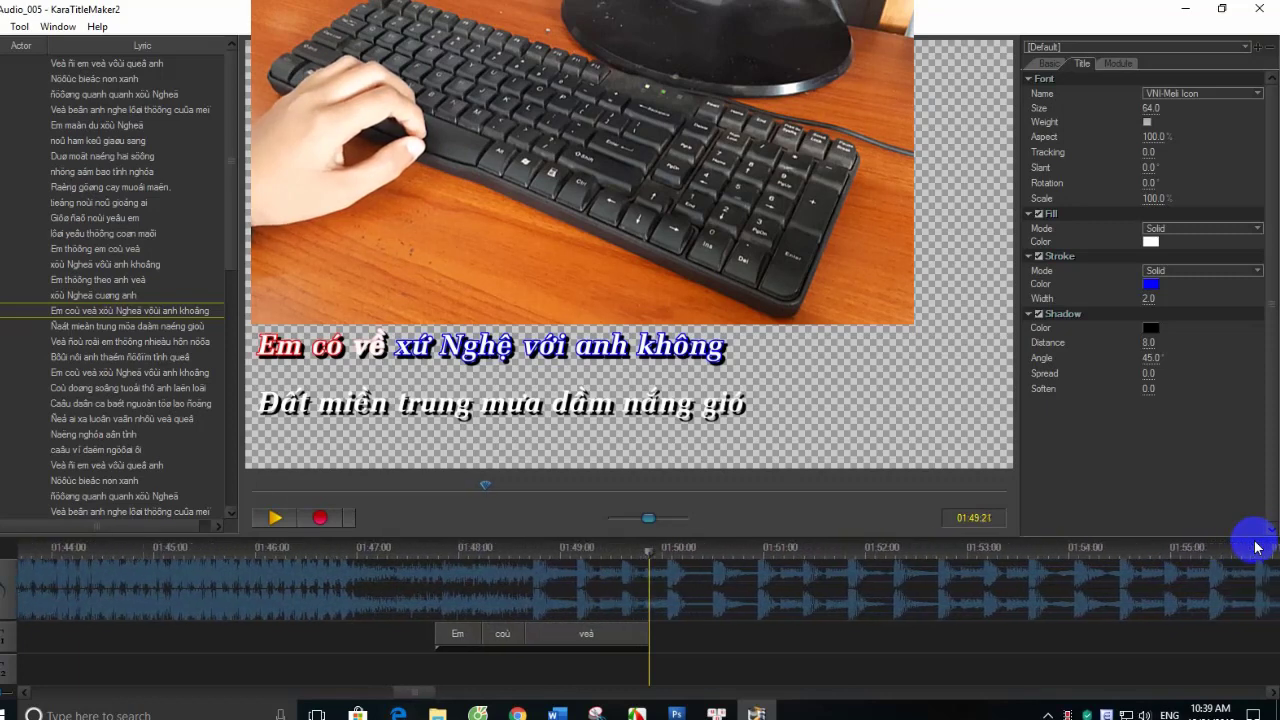
{"action": "key", "text": "space"}
{"action": "key", "text": "space"}
{"action": "key", "text": "space"}
{"action": "key", "text": "space"}
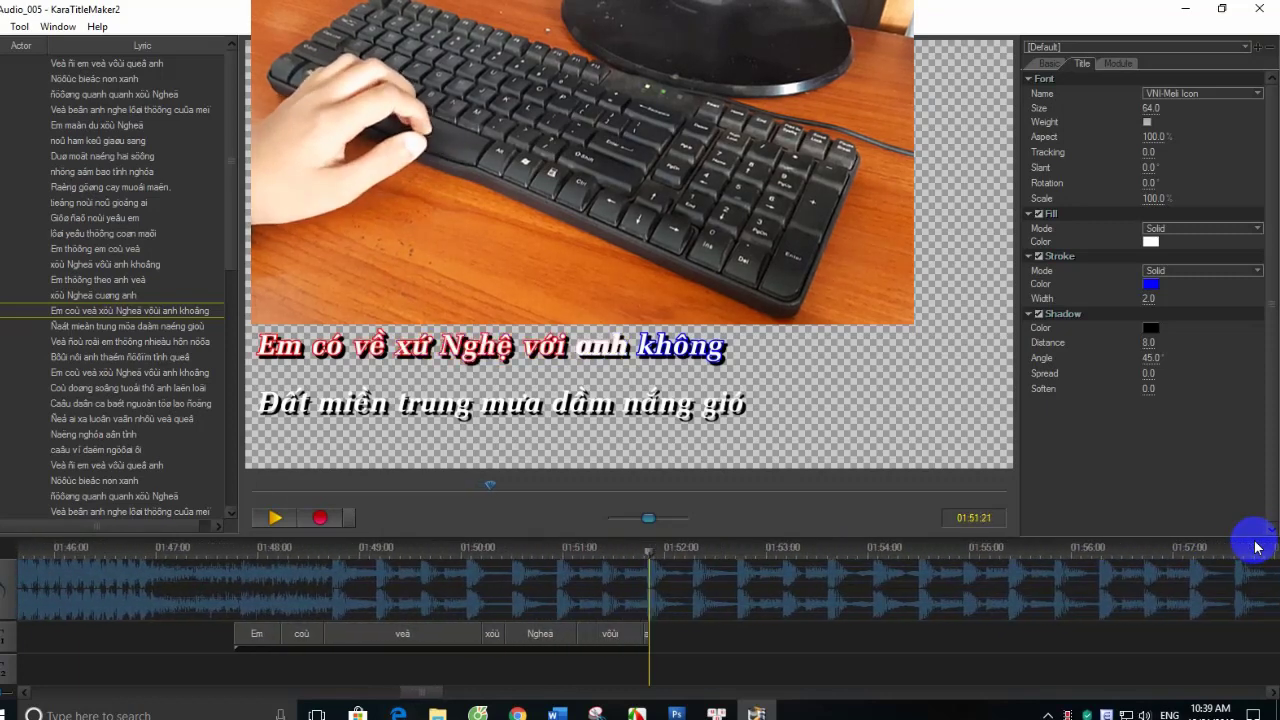
{"action": "key", "text": "space"}
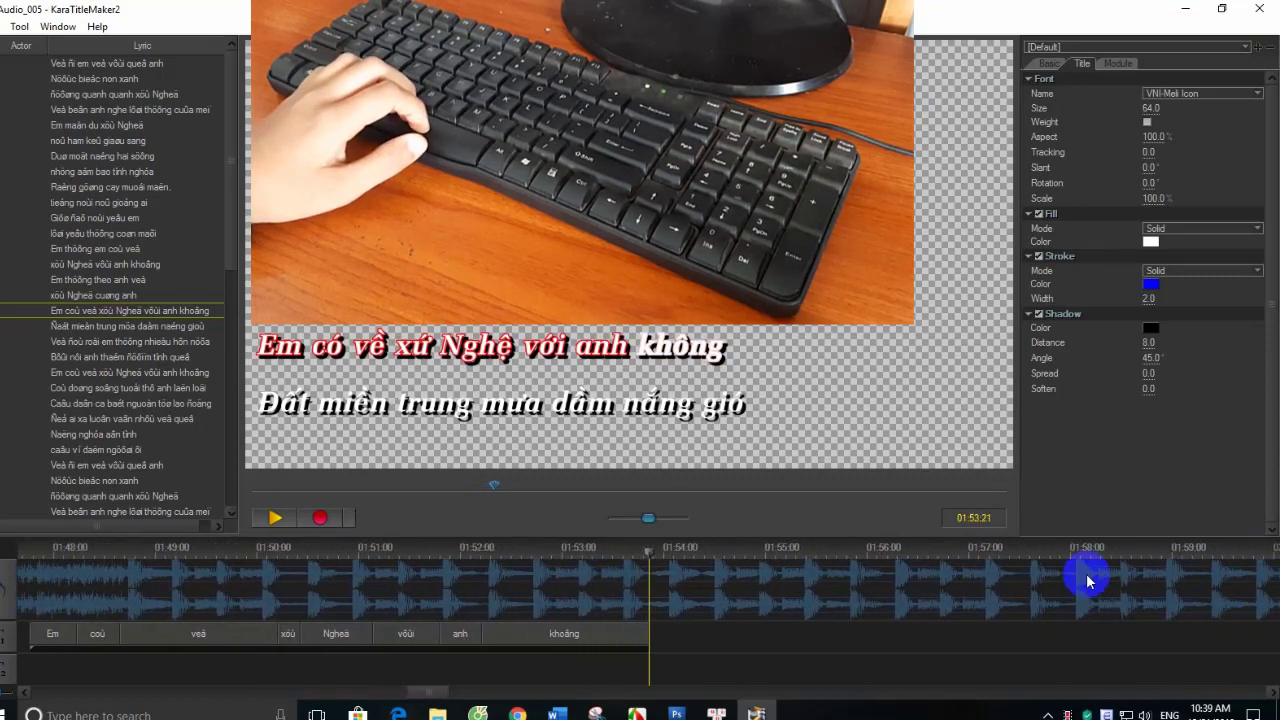
{"action": "key", "text": "space"}
{"action": "key", "text": "space"}
{"action": "key", "text": "space"}
{"action": "key", "text": "space"}
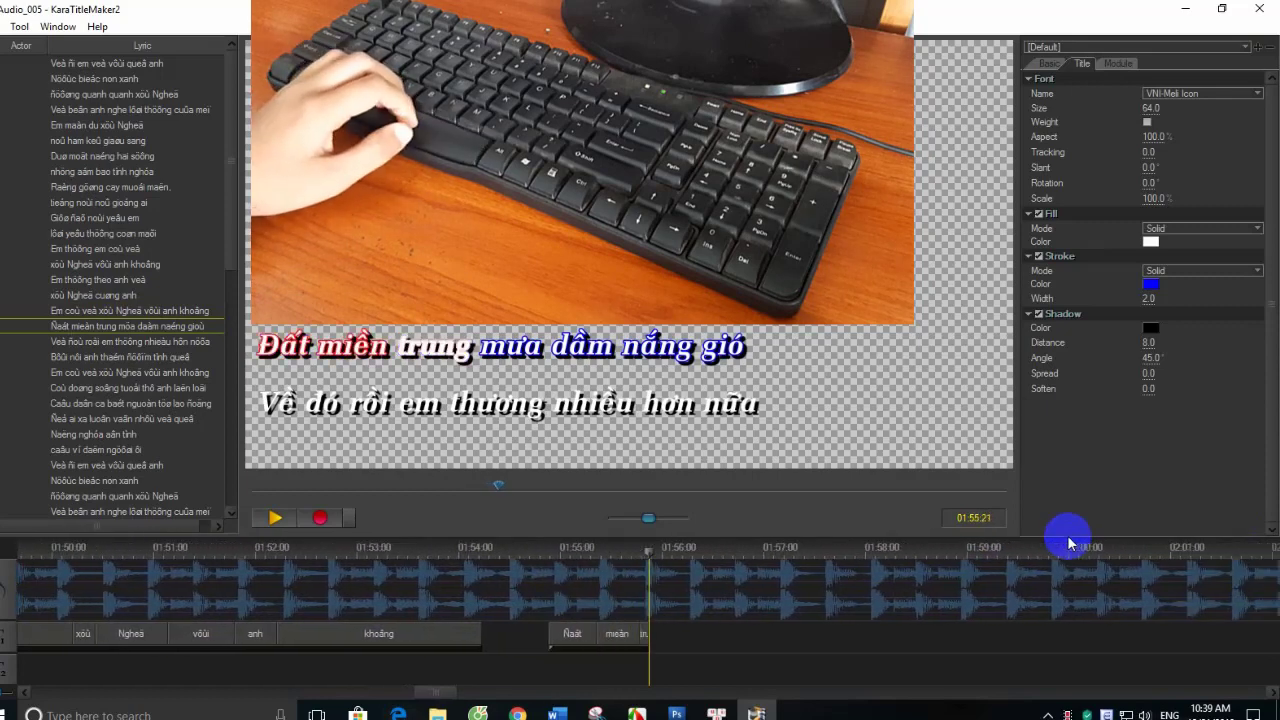
{"action": "key", "text": "space"}
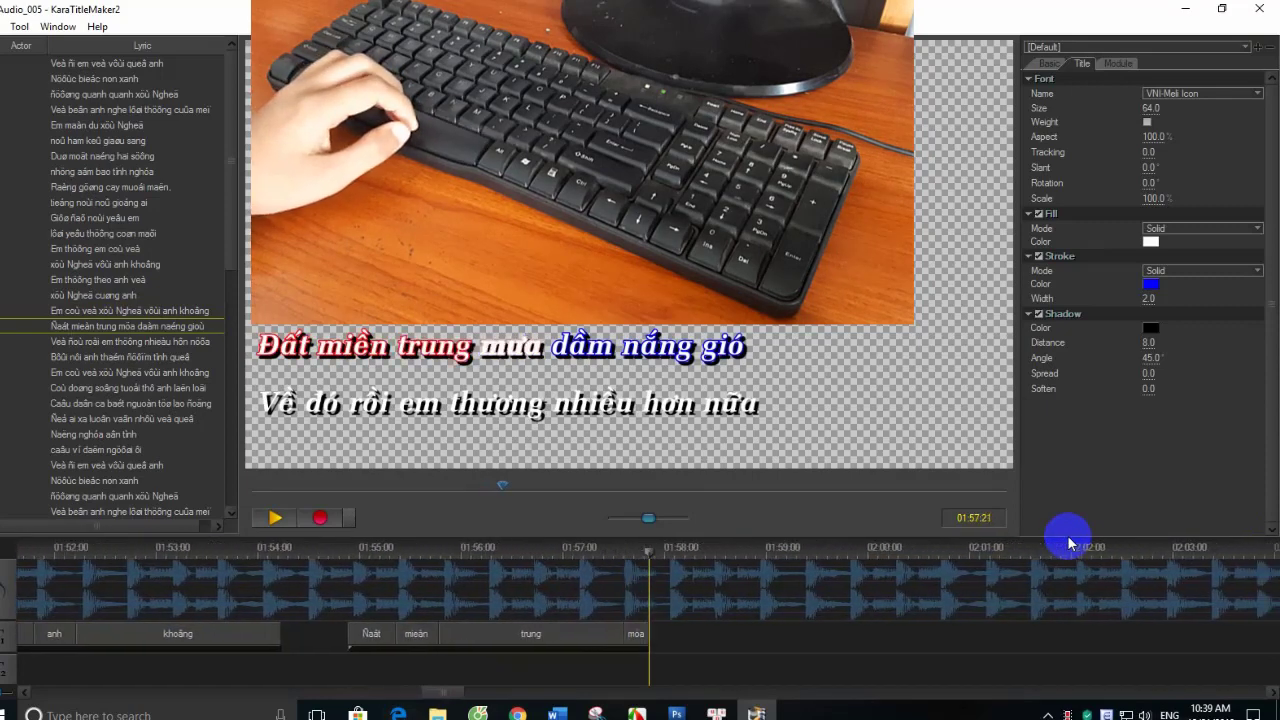
{"action": "key", "text": "space"}
{"action": "key", "text": "space"}
{"action": "key", "text": "space"}
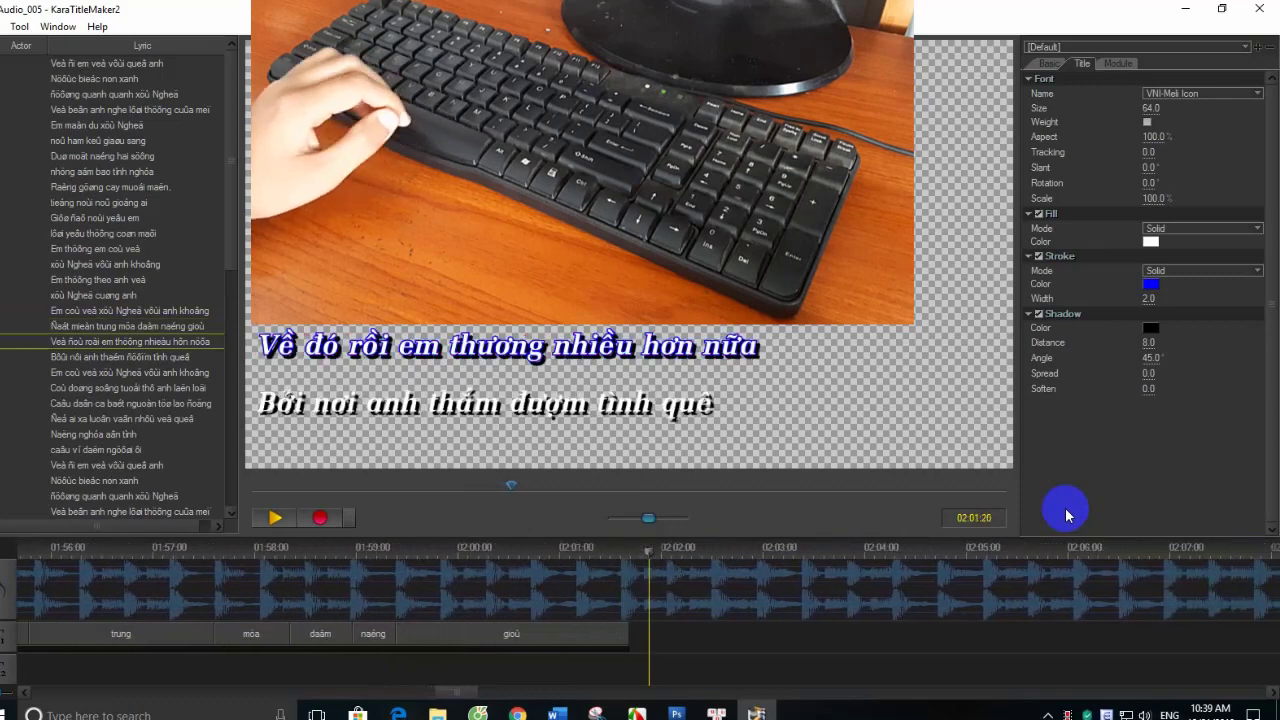
{"action": "key", "text": "space"}
{"action": "key", "text": "space"}
{"action": "key", "text": "space"}
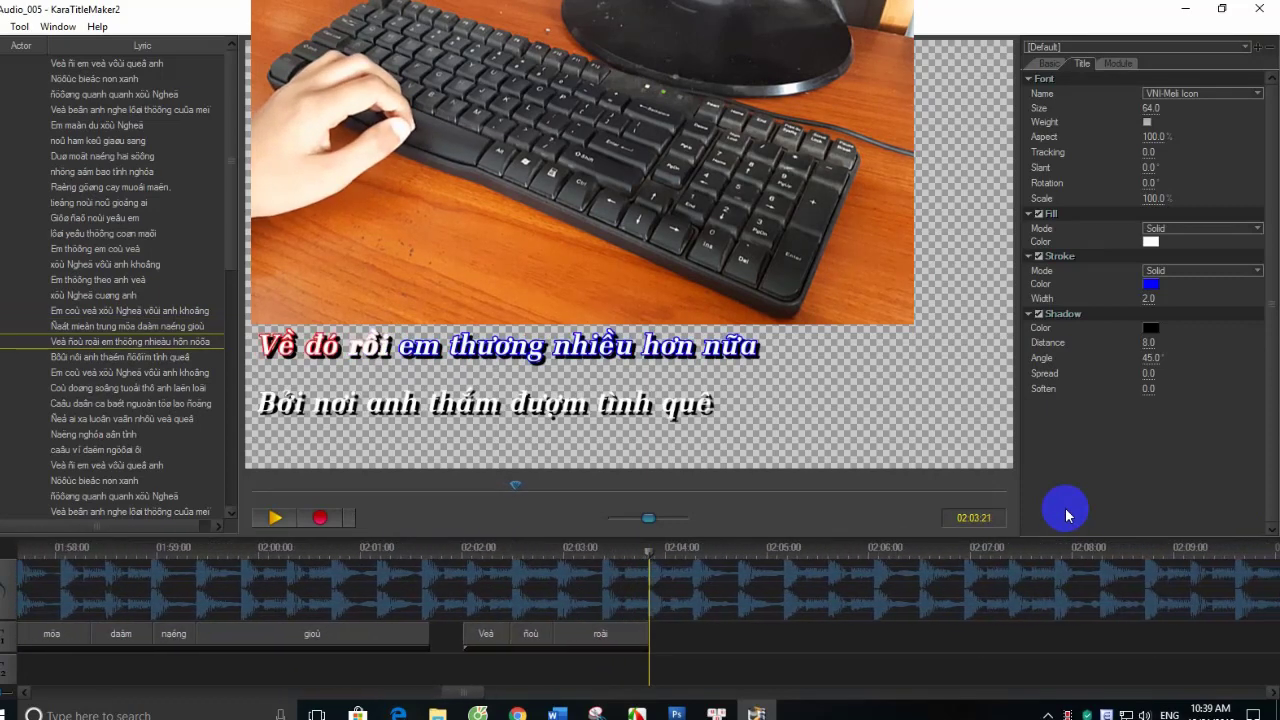
{"action": "key", "text": "space"}
{"action": "key", "text": "space"}
{"action": "key", "text": "space"}
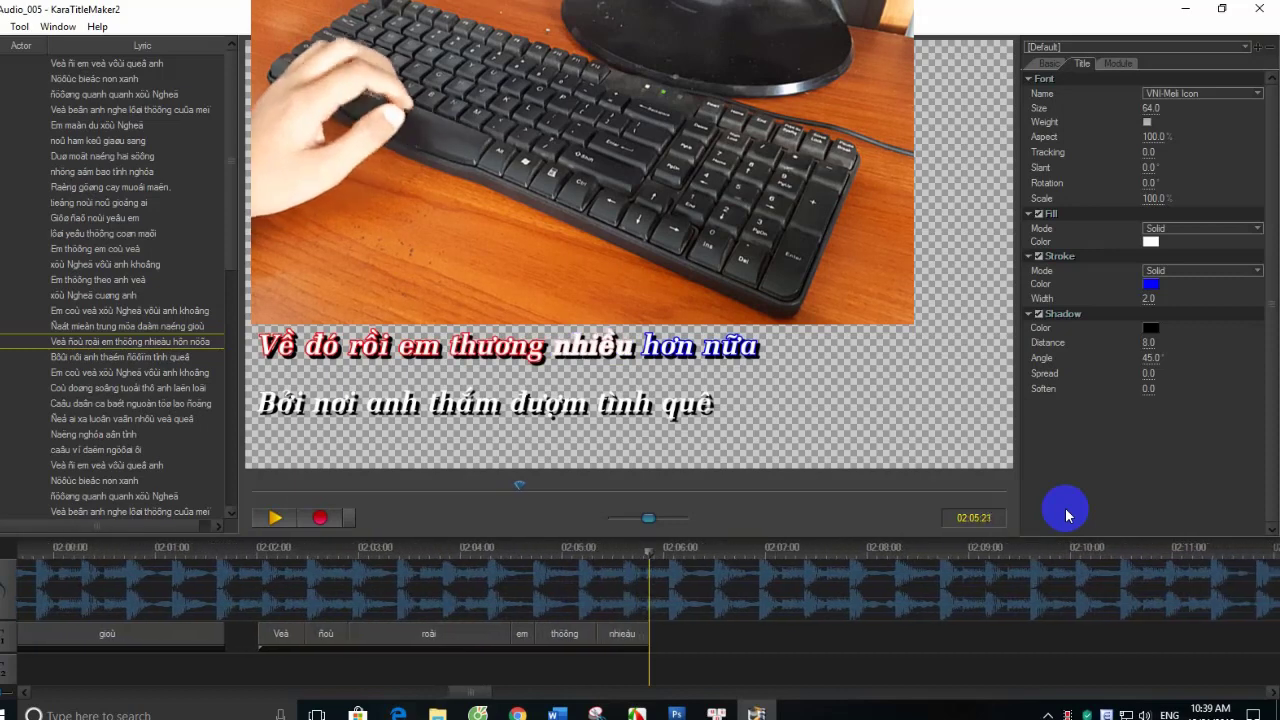
{"action": "key", "text": "space"}
{"action": "key", "text": "space"}
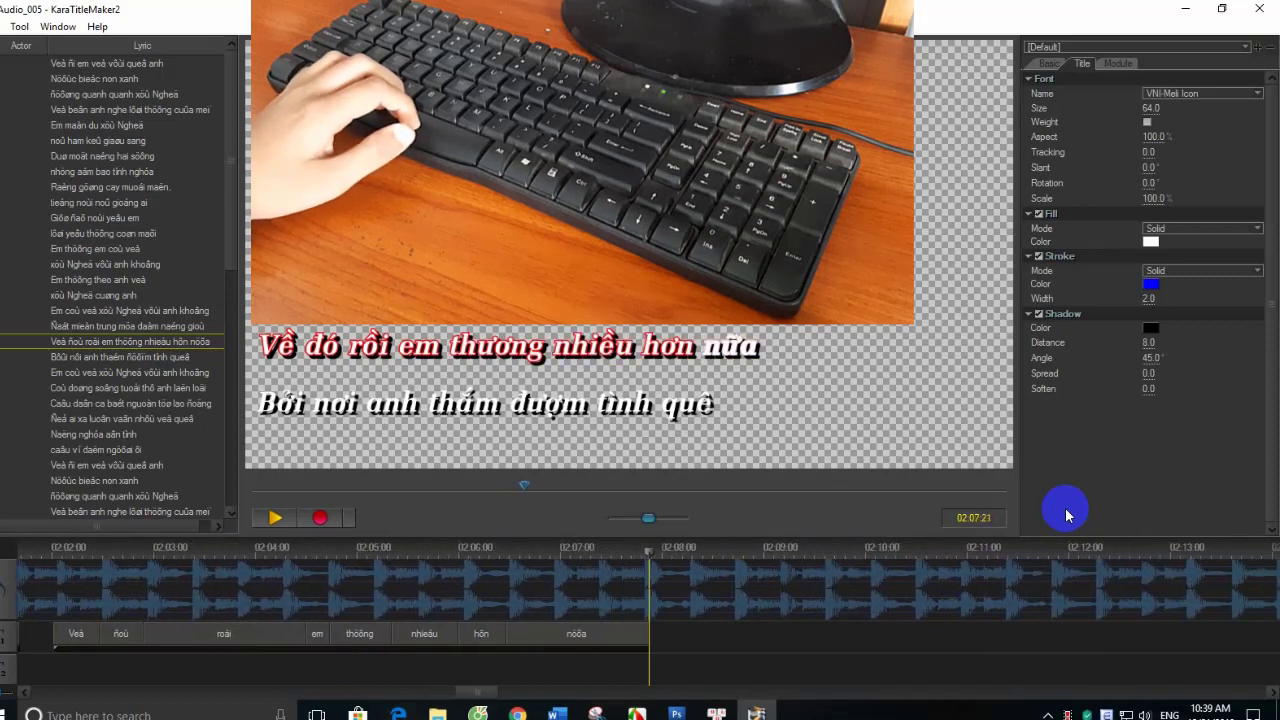
{"action": "key", "text": "space"}
- Retime from 'Bởi nơi anh thấm đượm tình quê' through the repeated 'Em có về xứ Nghệ' line
{"action": "key", "text": "Escape"}
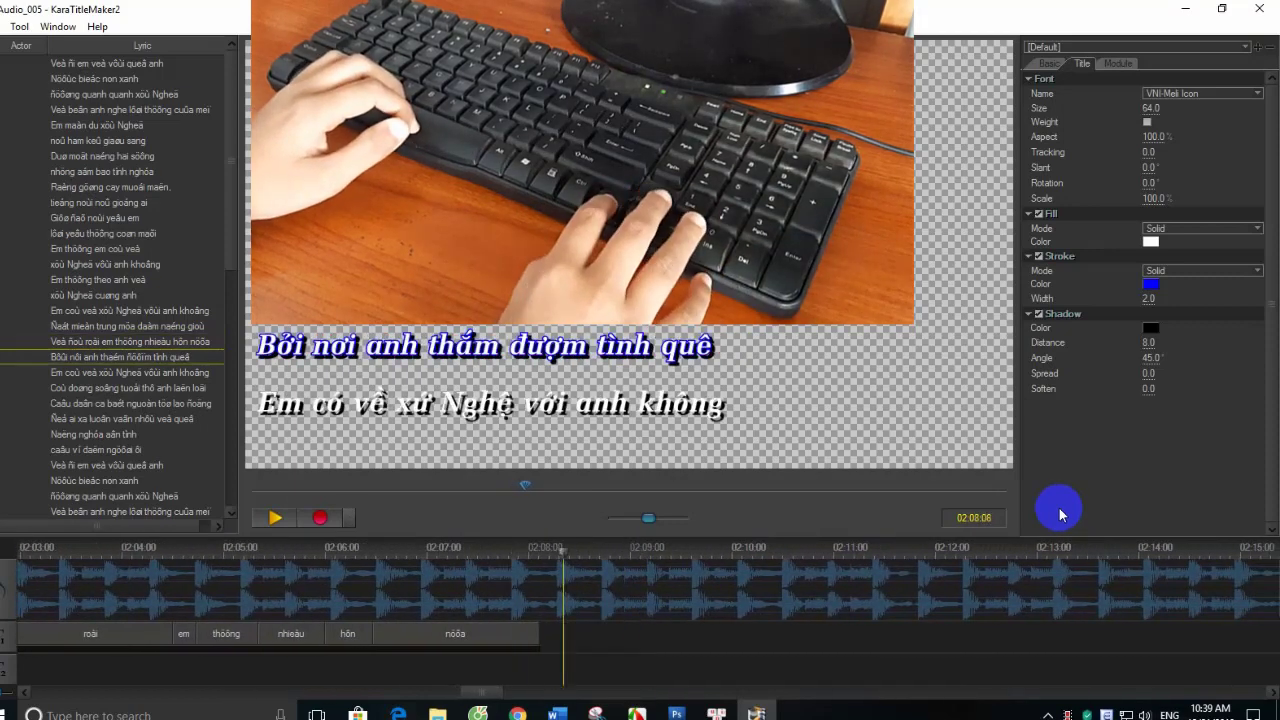
{"action": "key", "text": "space"}
{"action": "key", "text": "space"}
{"action": "key", "text": "space"}
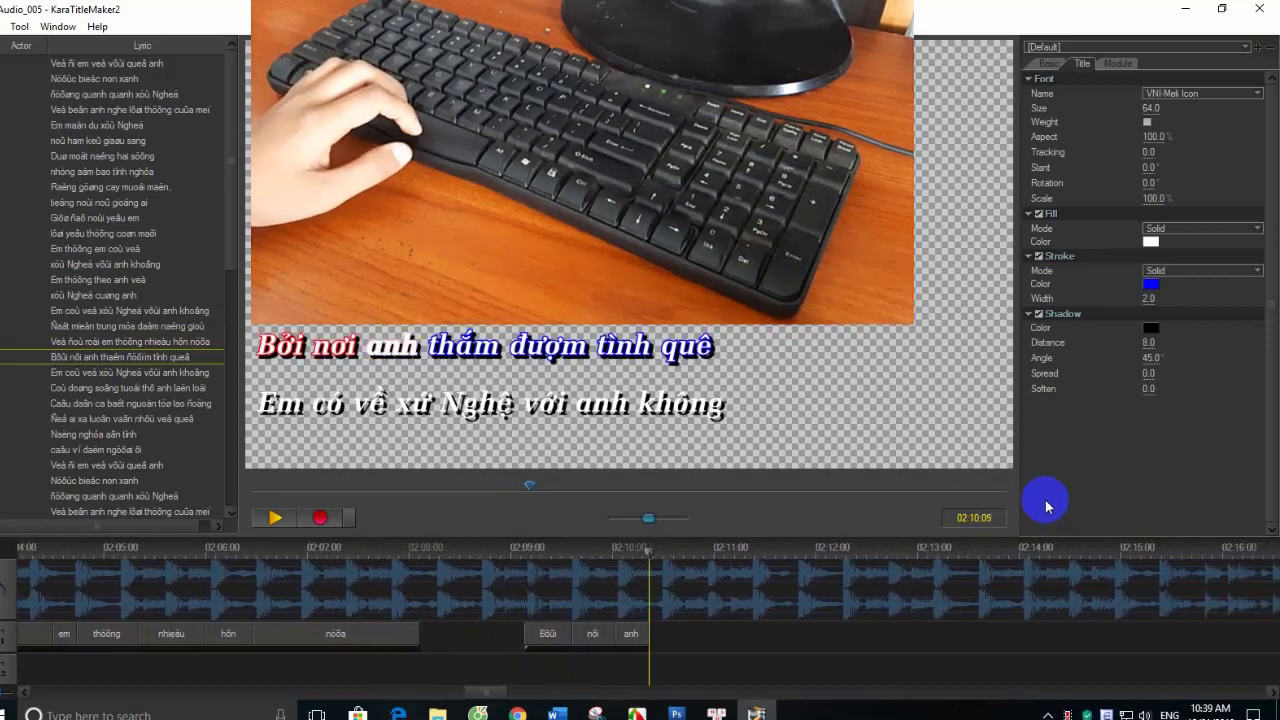
{"action": "key", "text": "space"}
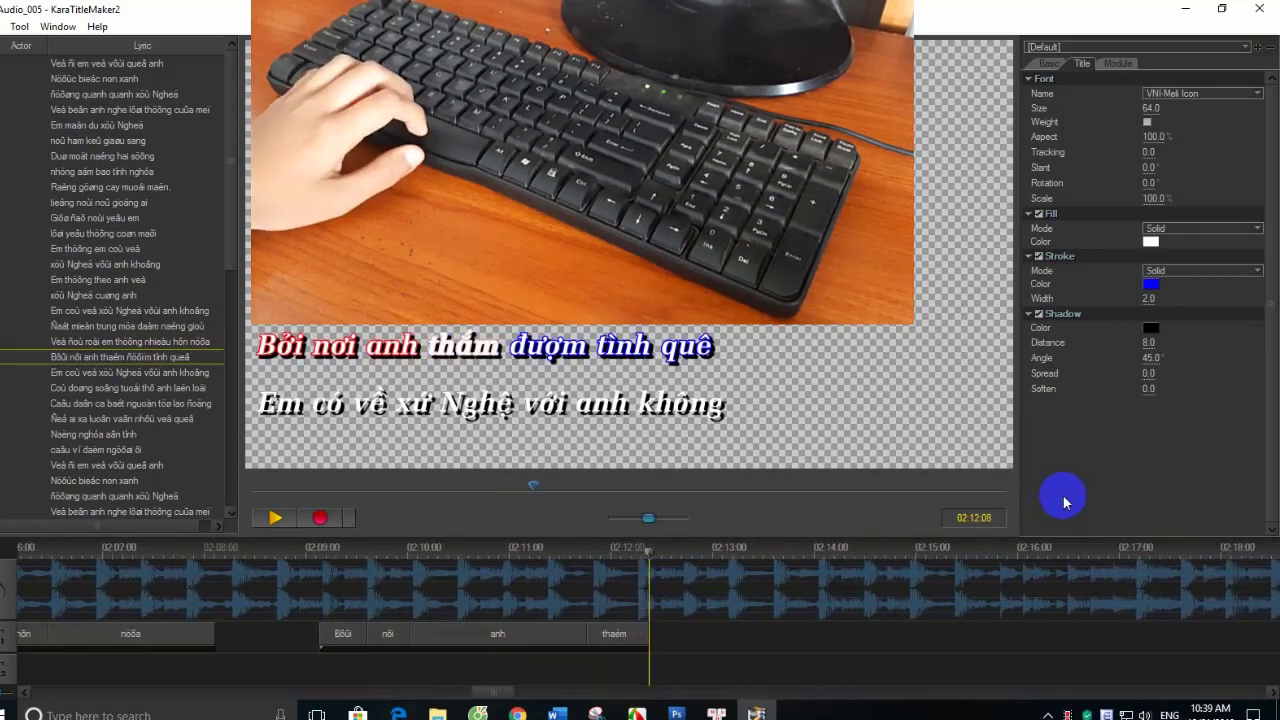
{"action": "key", "text": "space"}
{"action": "key", "text": "space"}
{"action": "key", "text": "space"}
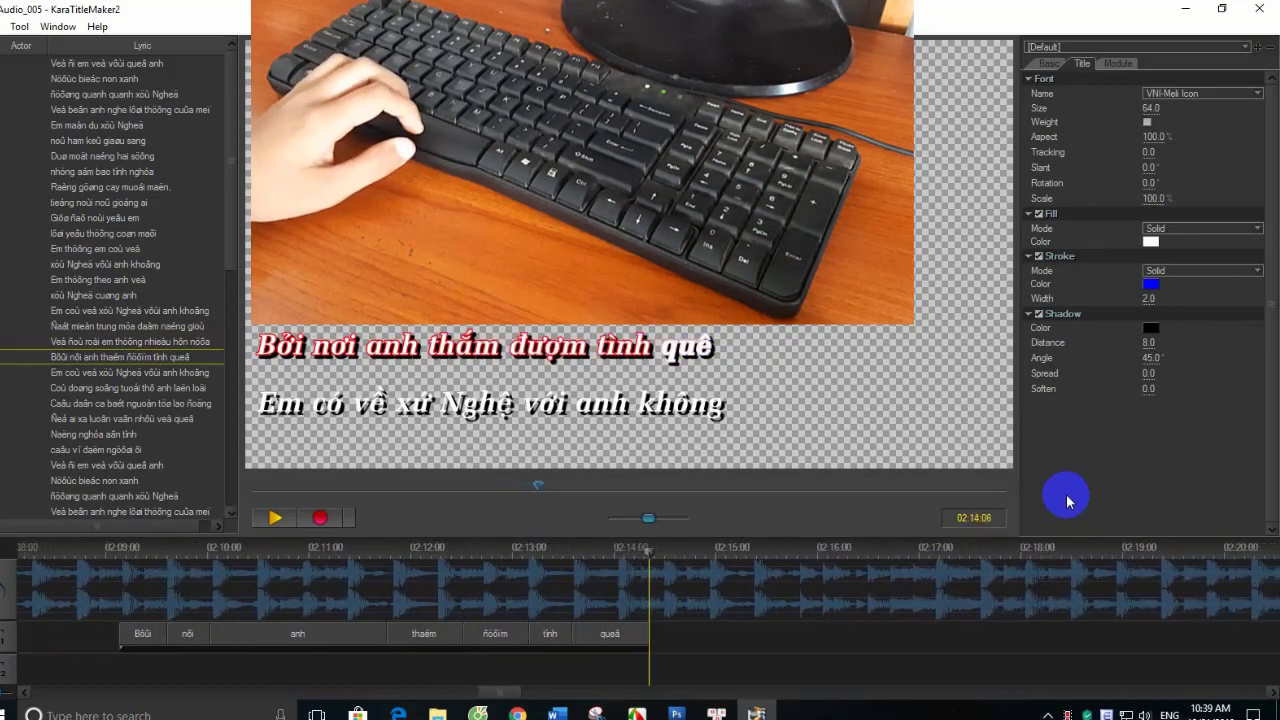
{"action": "key", "text": "space"}
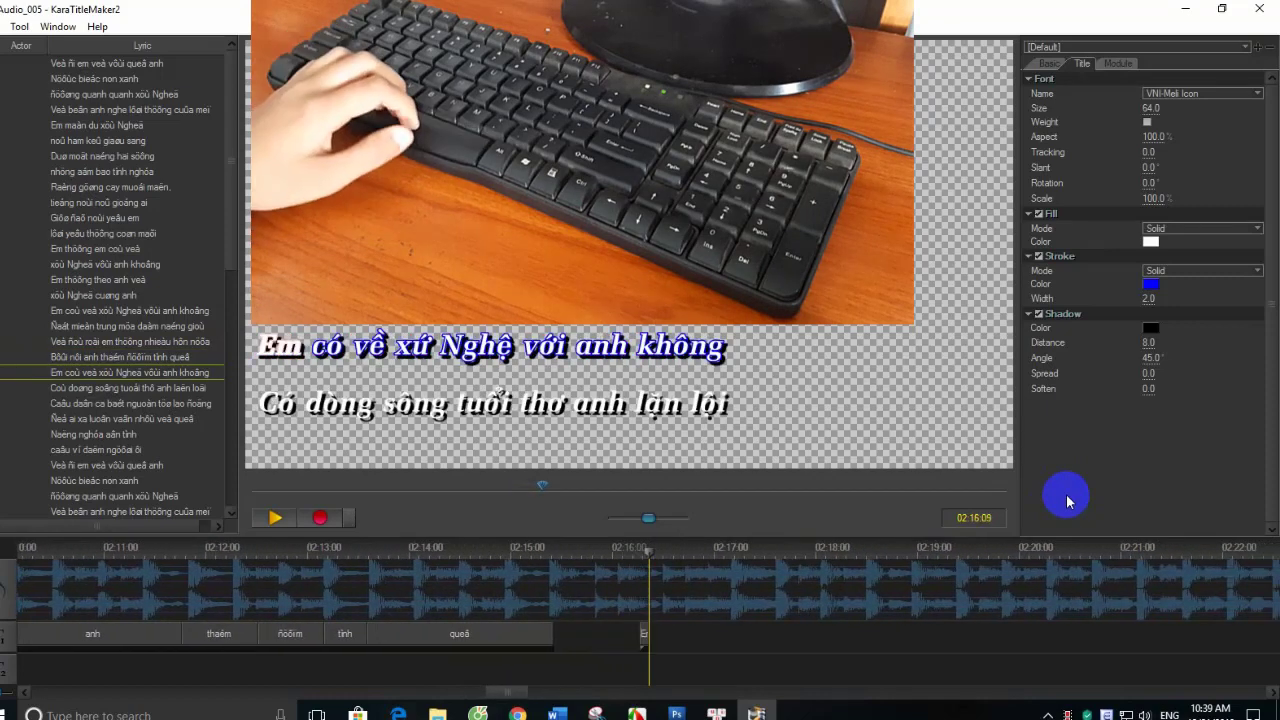
{"action": "key", "text": "space"}
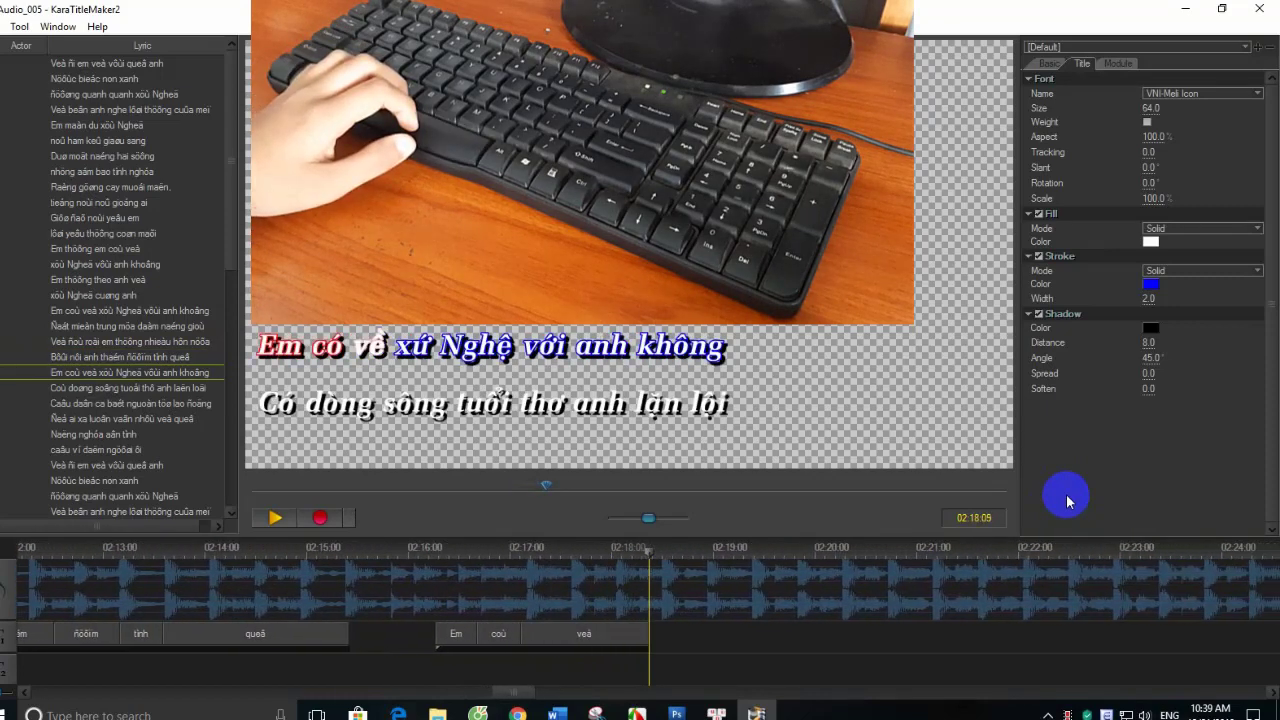
{"action": "key", "text": "space"}
{"action": "key", "text": "space"}
{"action": "key", "text": "space"}
{"action": "key", "text": "space"}
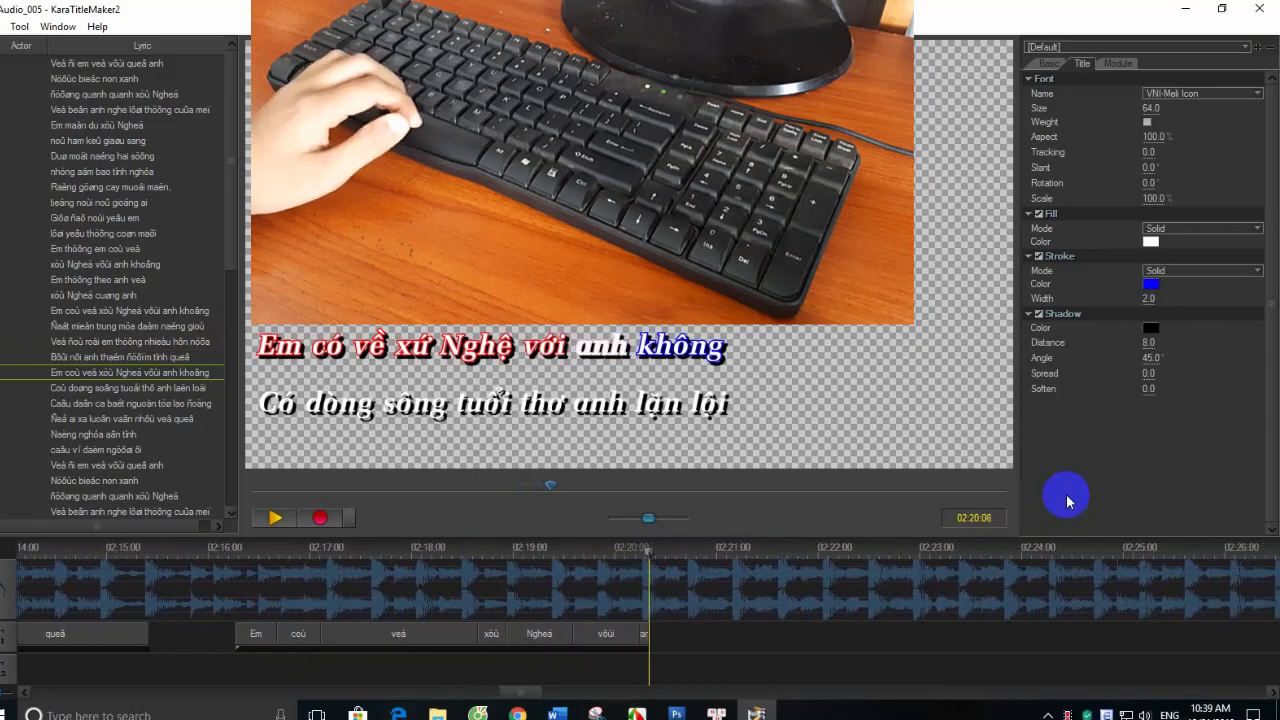
{"action": "key", "text": "space"}
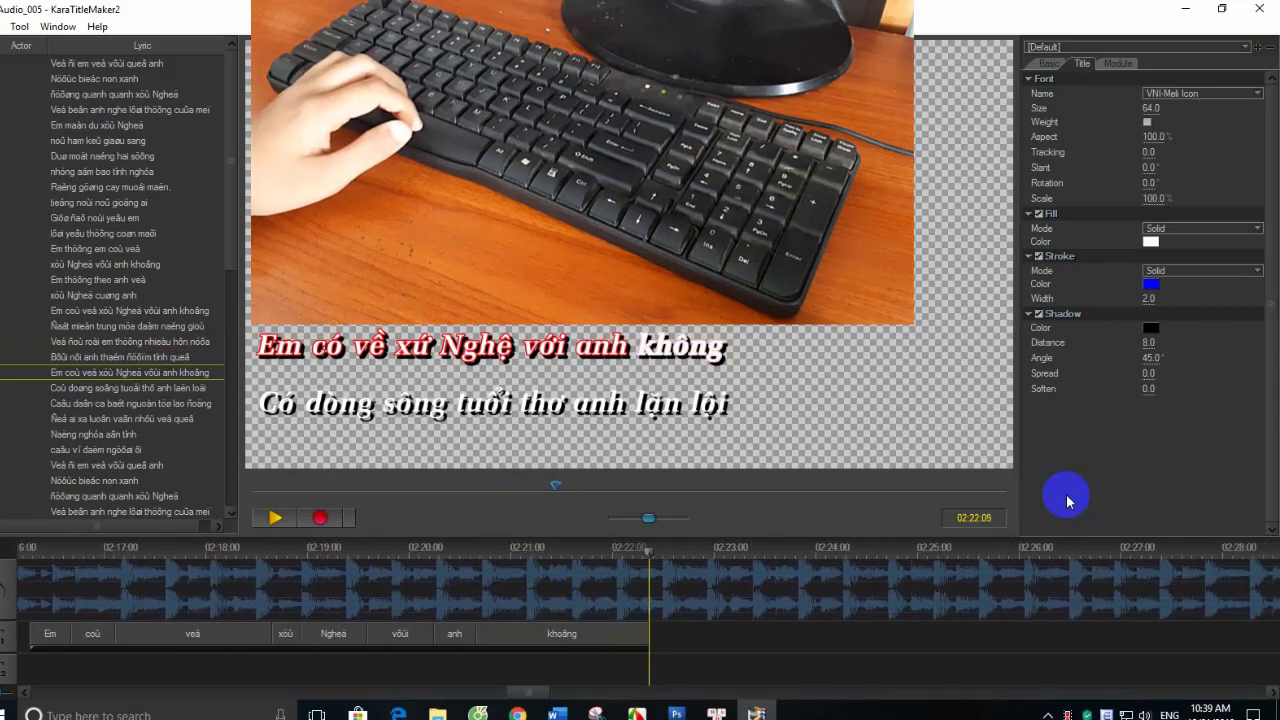
{"action": "key", "text": "space"}
- Time 'Có dòng sông tuổi thơ anh lặn lội', then redo and start 'Câu dân ca'
{"action": "key", "text": "space"}
{"action": "key", "text": "space"}
{"action": "key", "text": "space"}
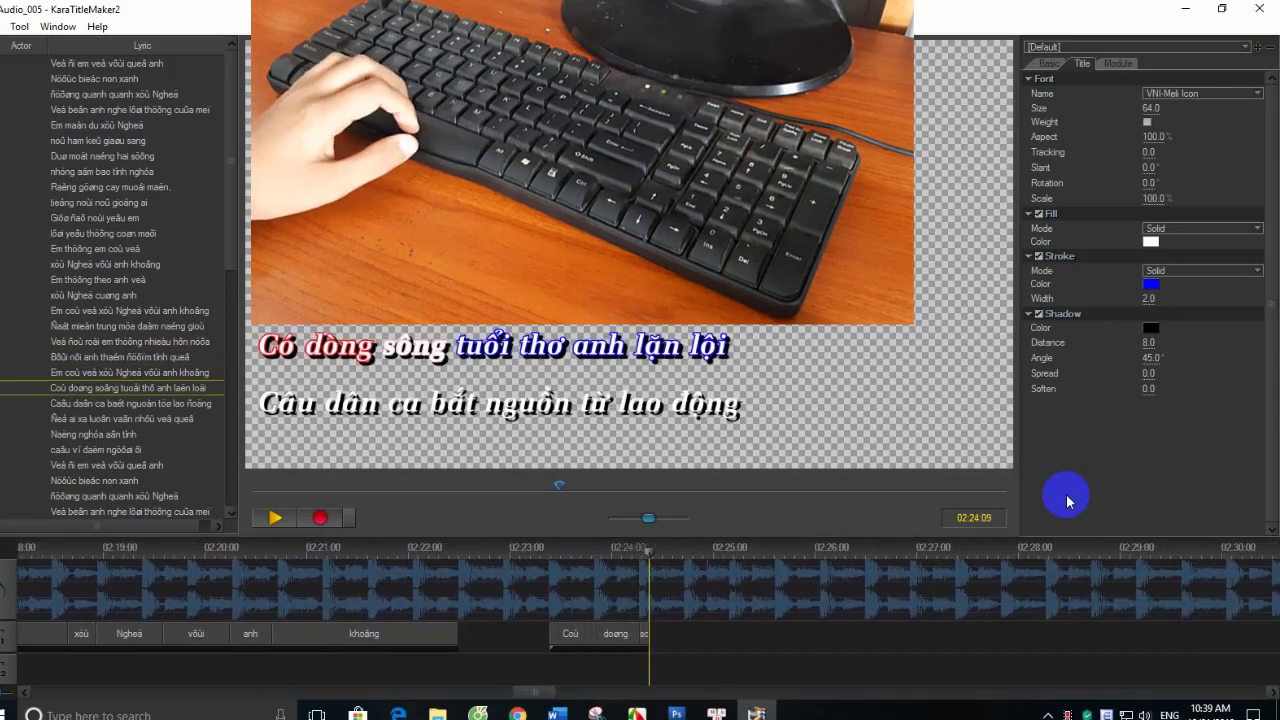
{"action": "key", "text": "space"}
{"action": "key", "text": "space"}
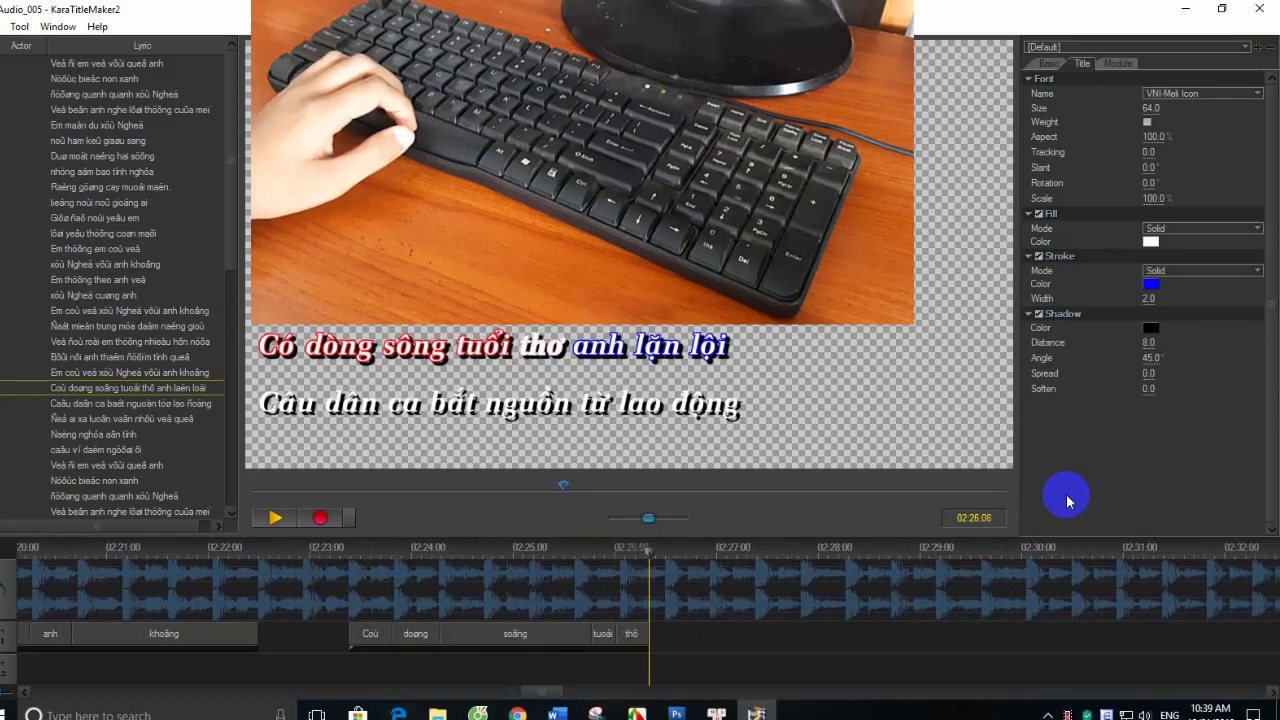
{"action": "key", "text": "space"}
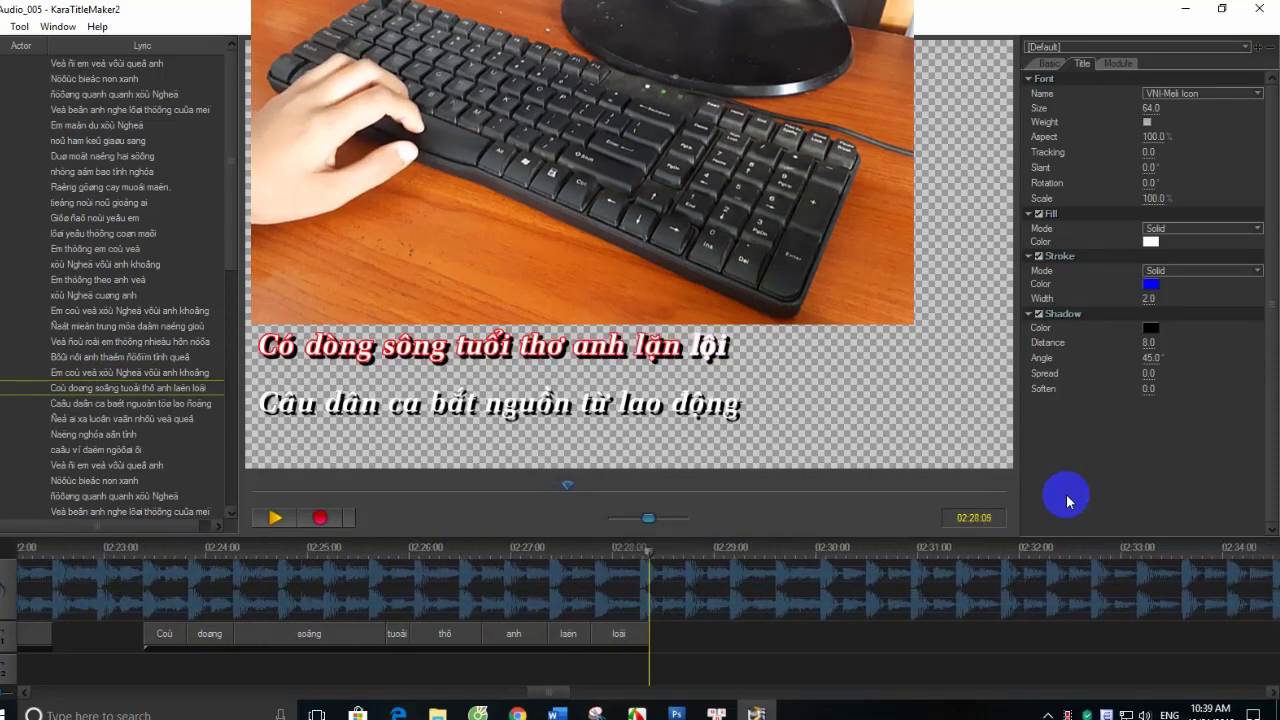
{"action": "key", "text": "space"}
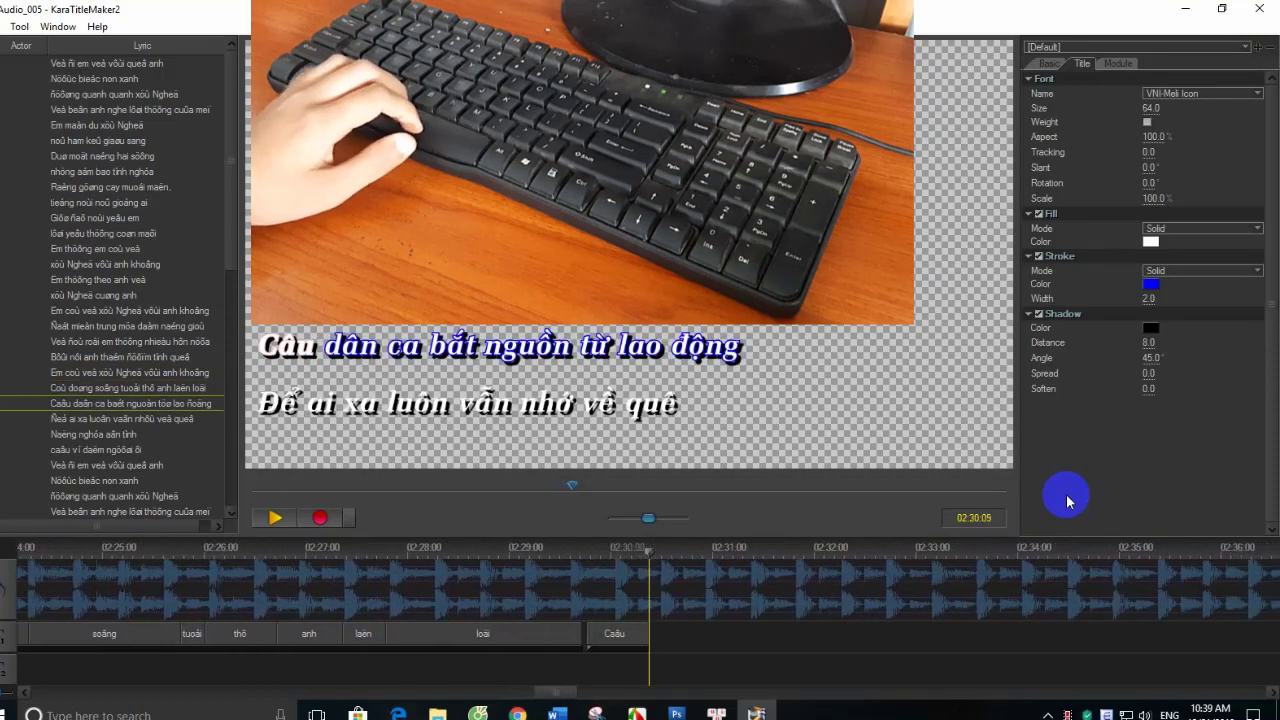
{"action": "key", "text": "Left"}
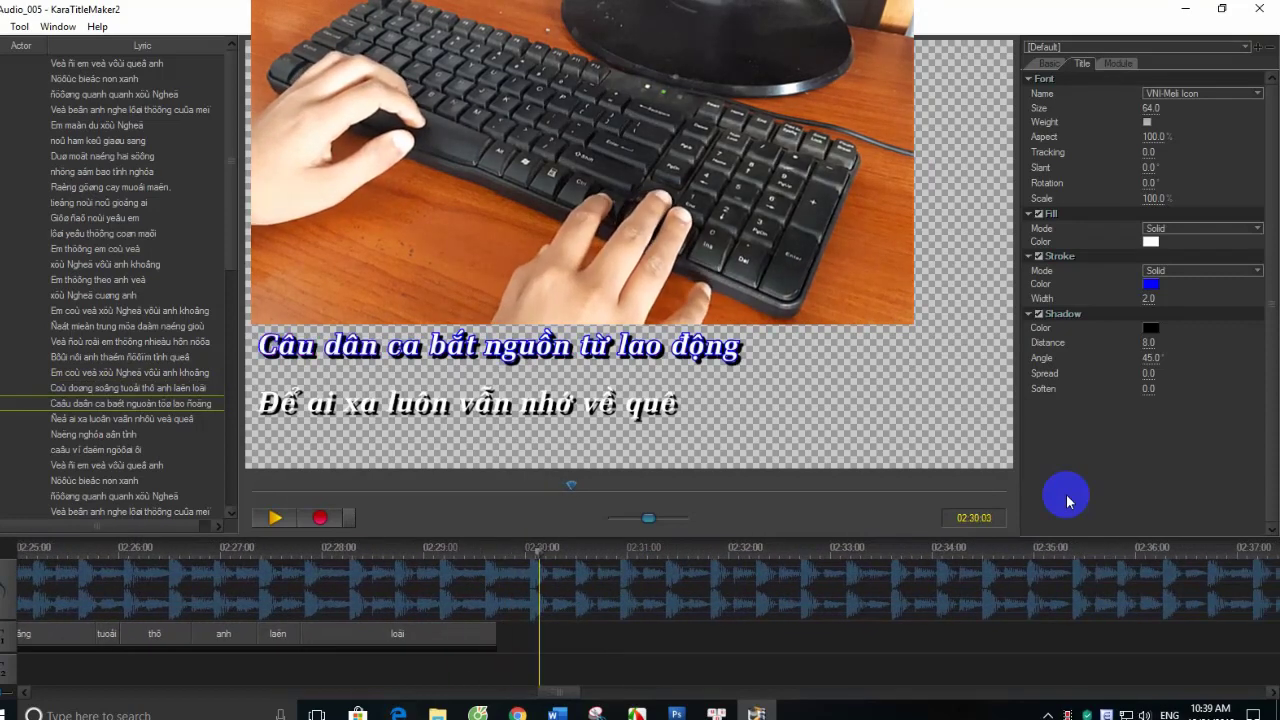
{"action": "key", "text": "space"}
{"action": "key", "text": "space"}
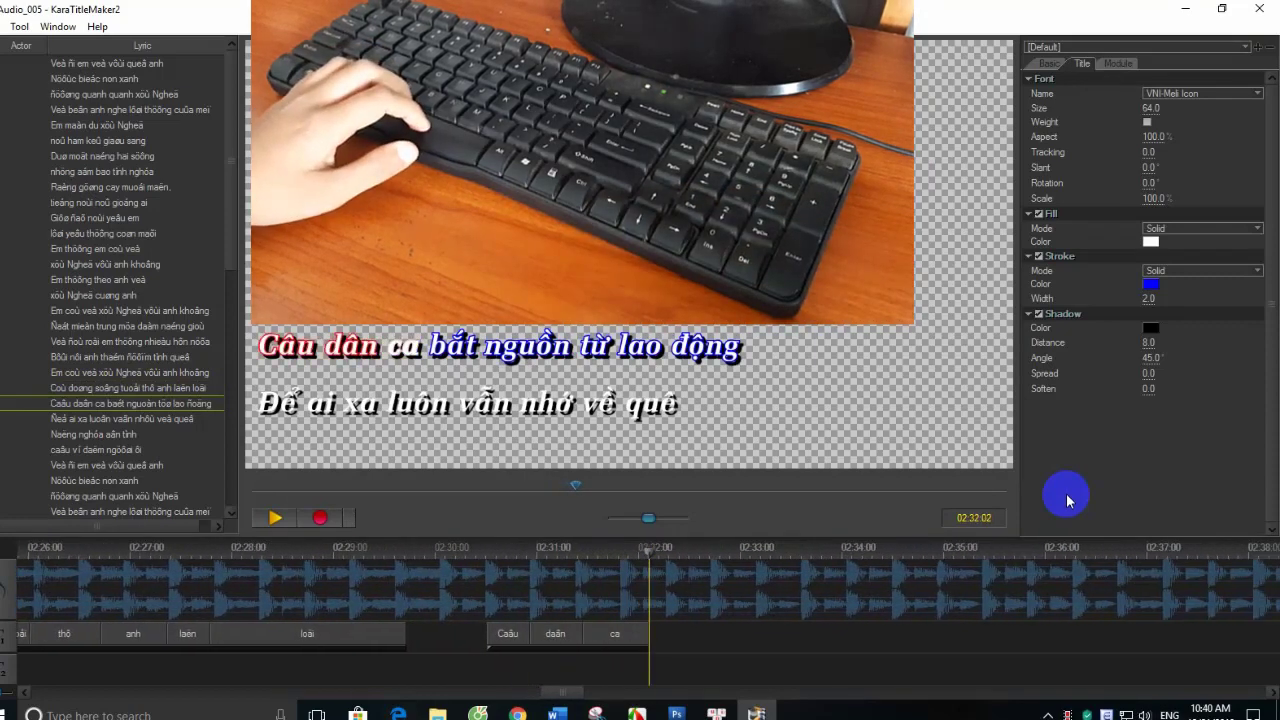
{"action": "key", "text": "space"}
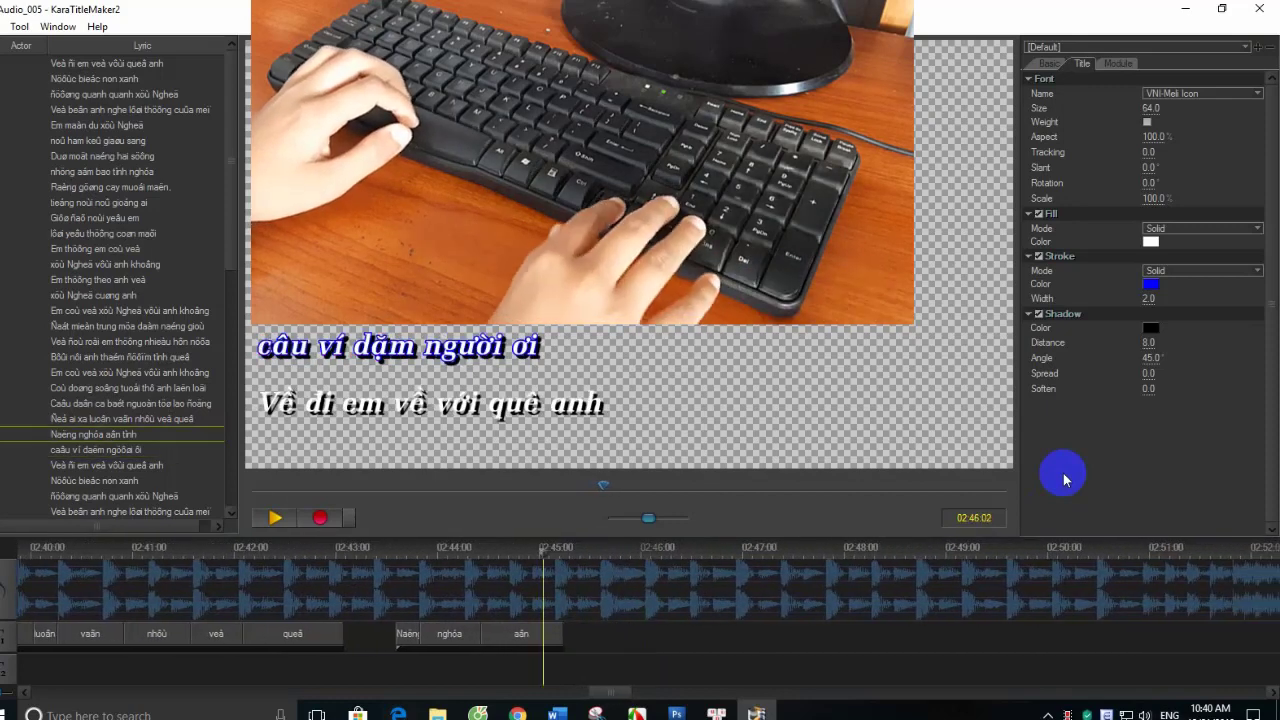
- Rewind to retime from 'Nặng nghĩa ân tình'
{"action": "key", "text": "Left"}
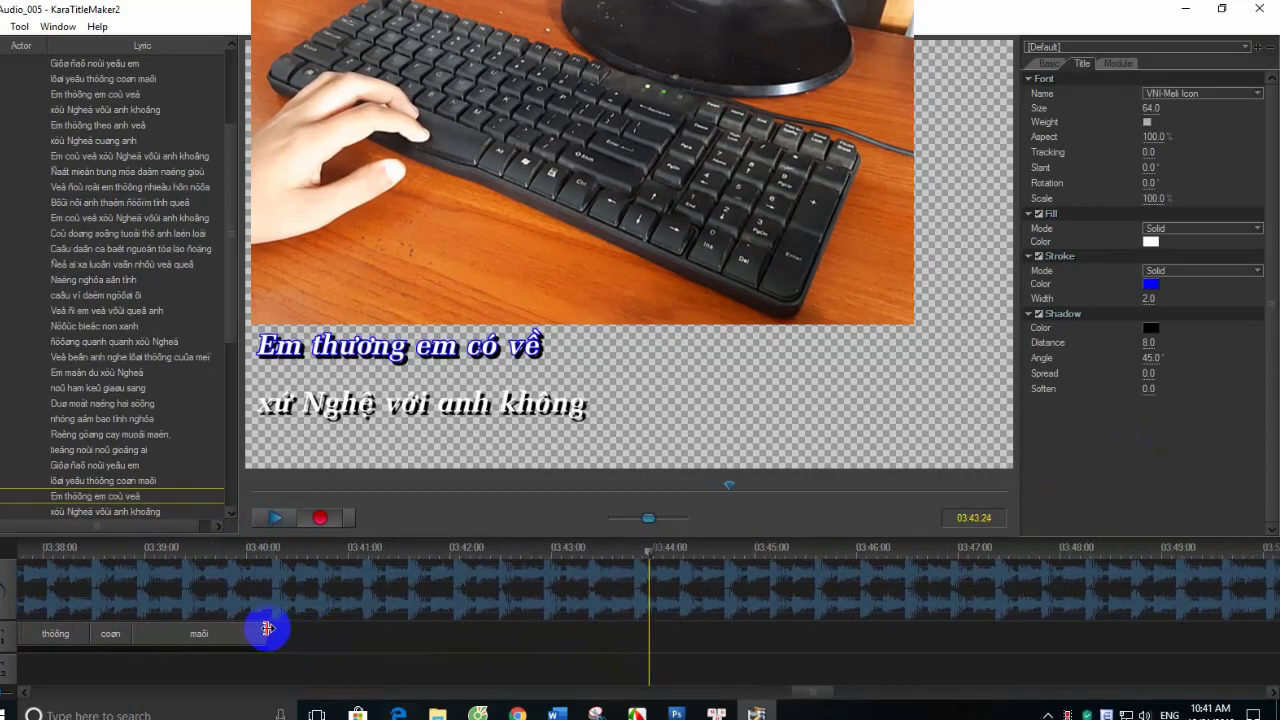
- Start recording and time 'Em thương theo anh về' and 'xứ Nghệ cùng anh', redoing 'xứ Nghệ' once
{"action": "left_click", "coordinate": [310, 519]}
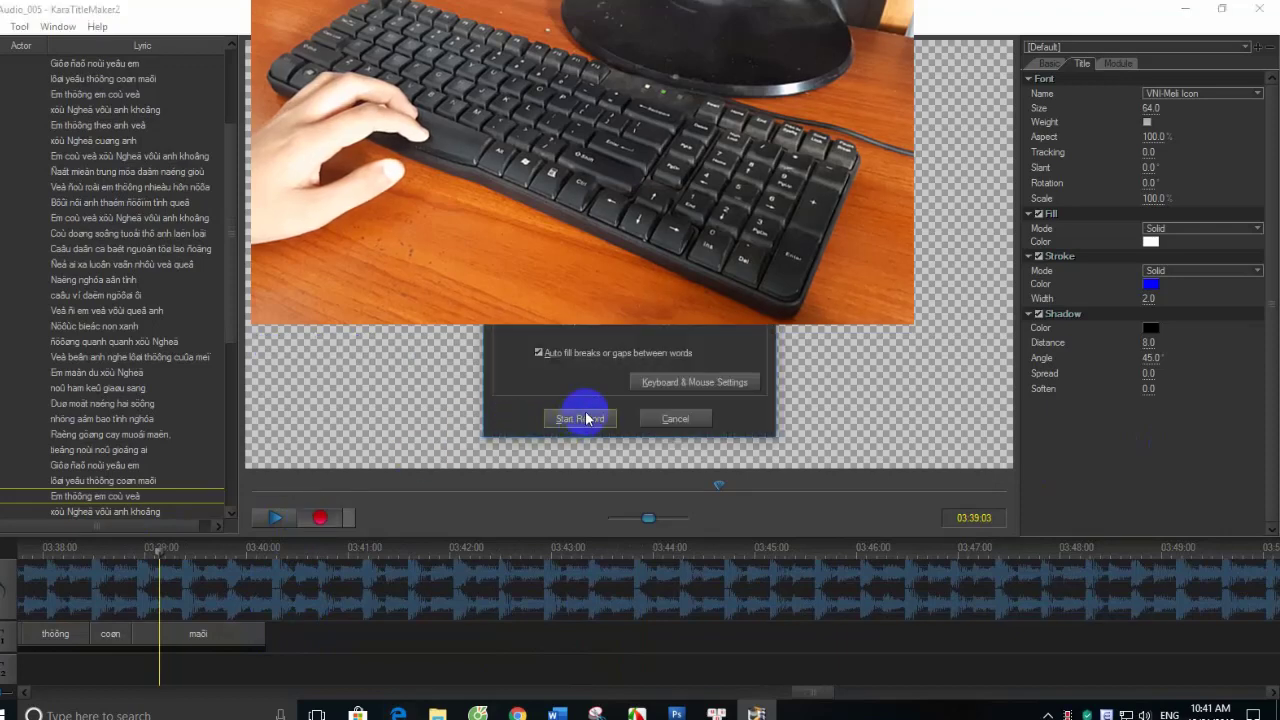
{"action": "left_click", "coordinate": [588, 418]}
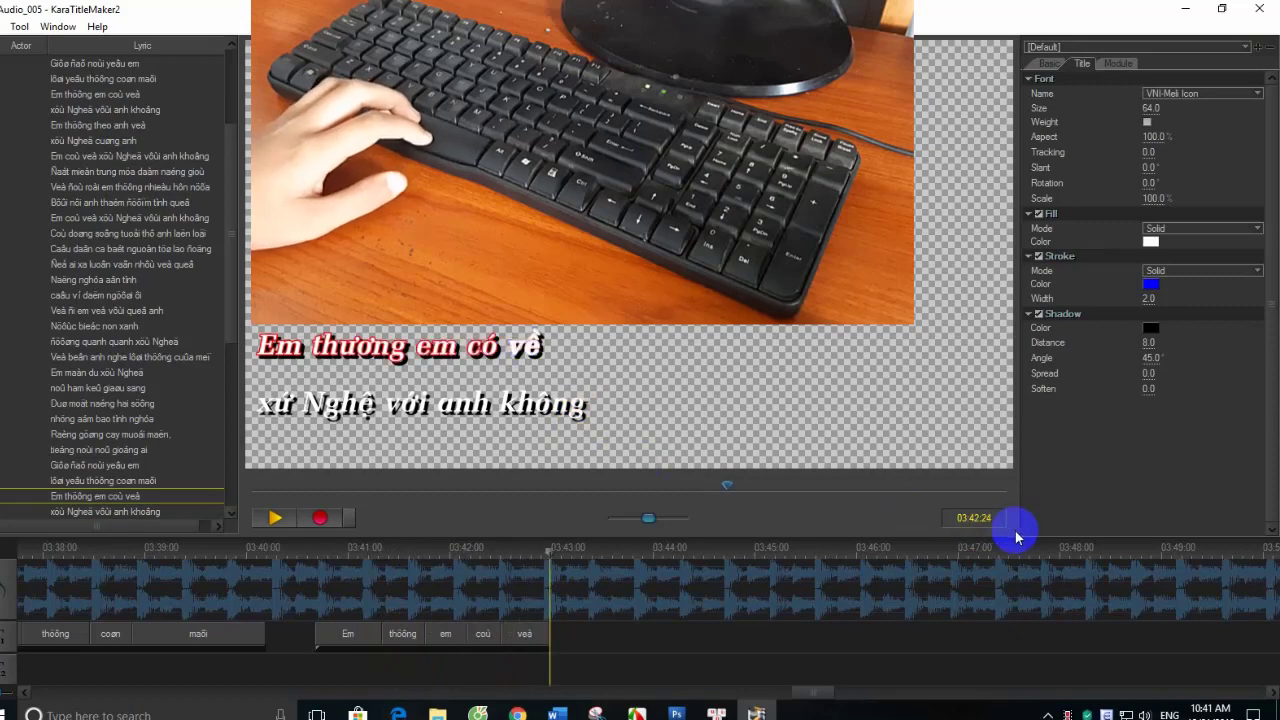
{"action": "key", "text": "space"}
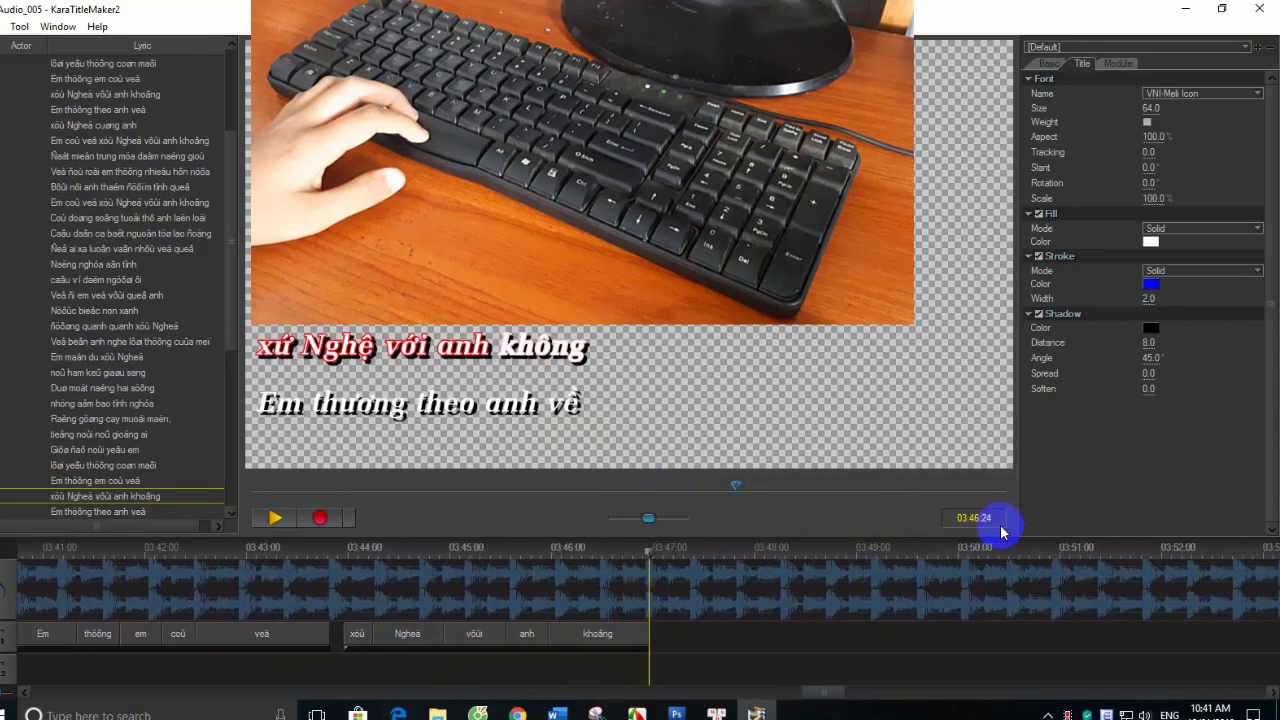
{"action": "key", "text": "space"}
{"action": "key", "text": "space"}
{"action": "key", "text": "space"}
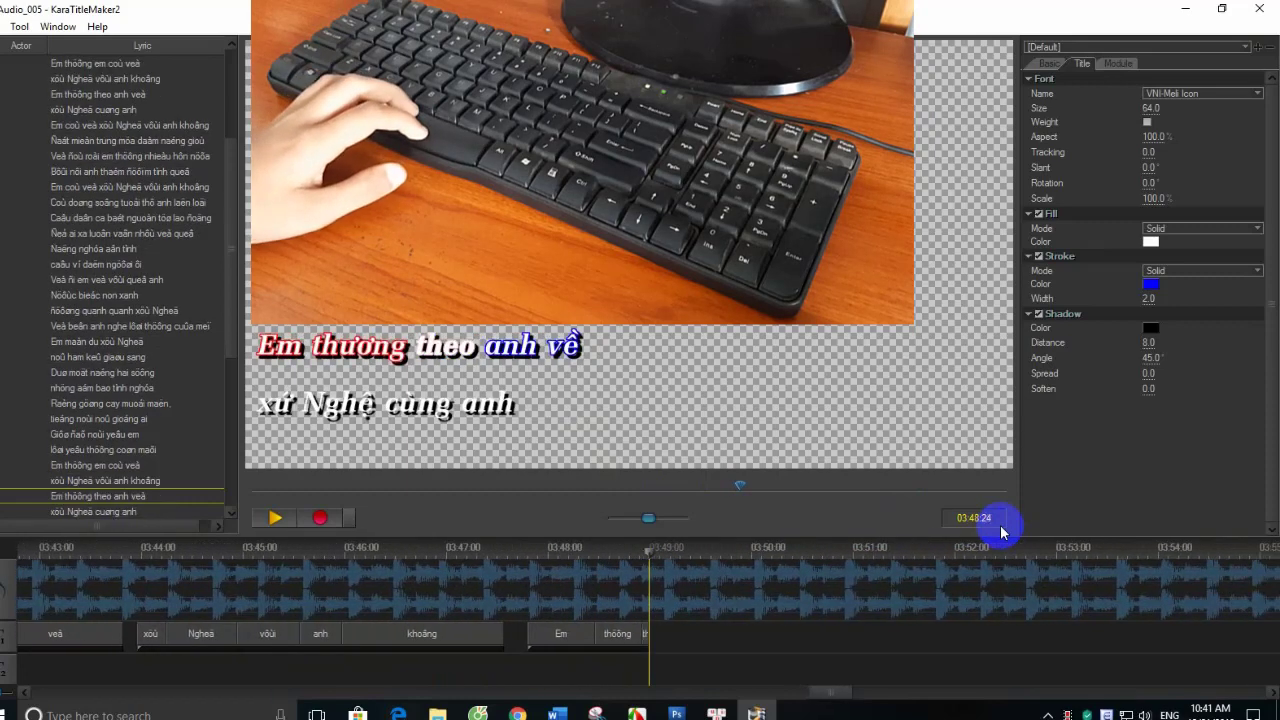
{"action": "key", "text": "space"}
{"action": "key", "text": "space"}
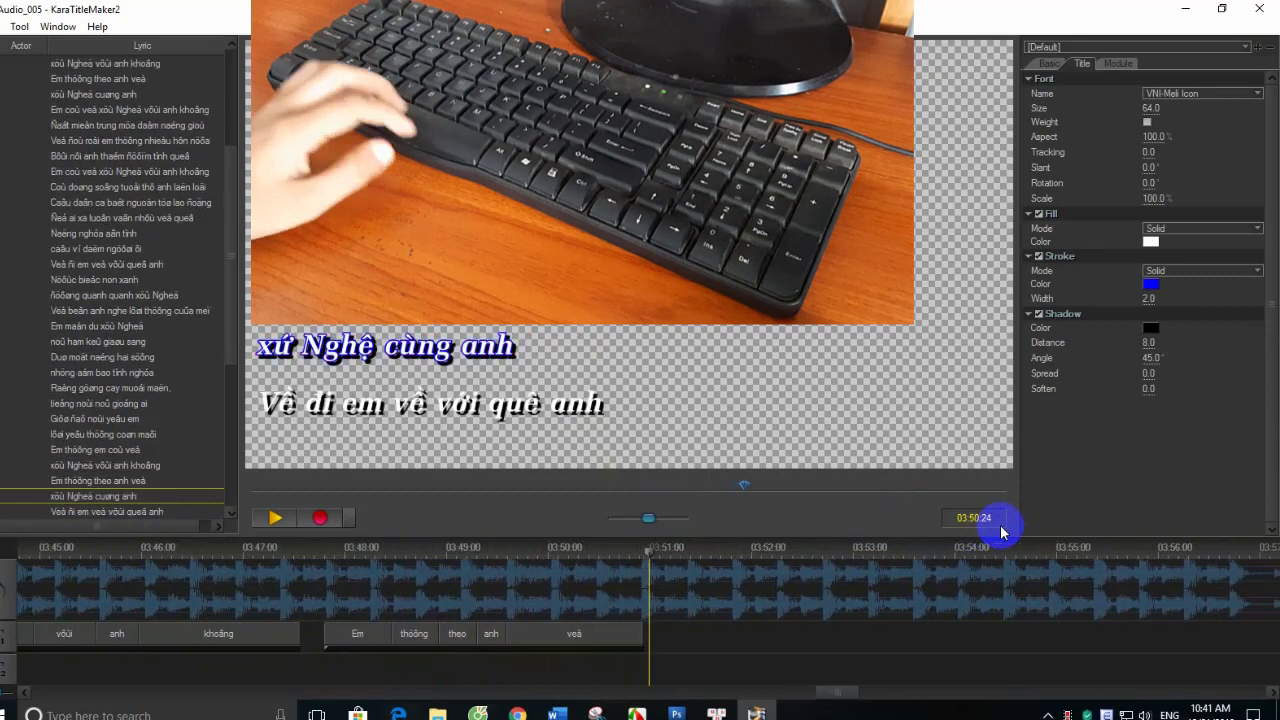
{"action": "key", "text": "space"}
{"action": "key", "text": "space"}
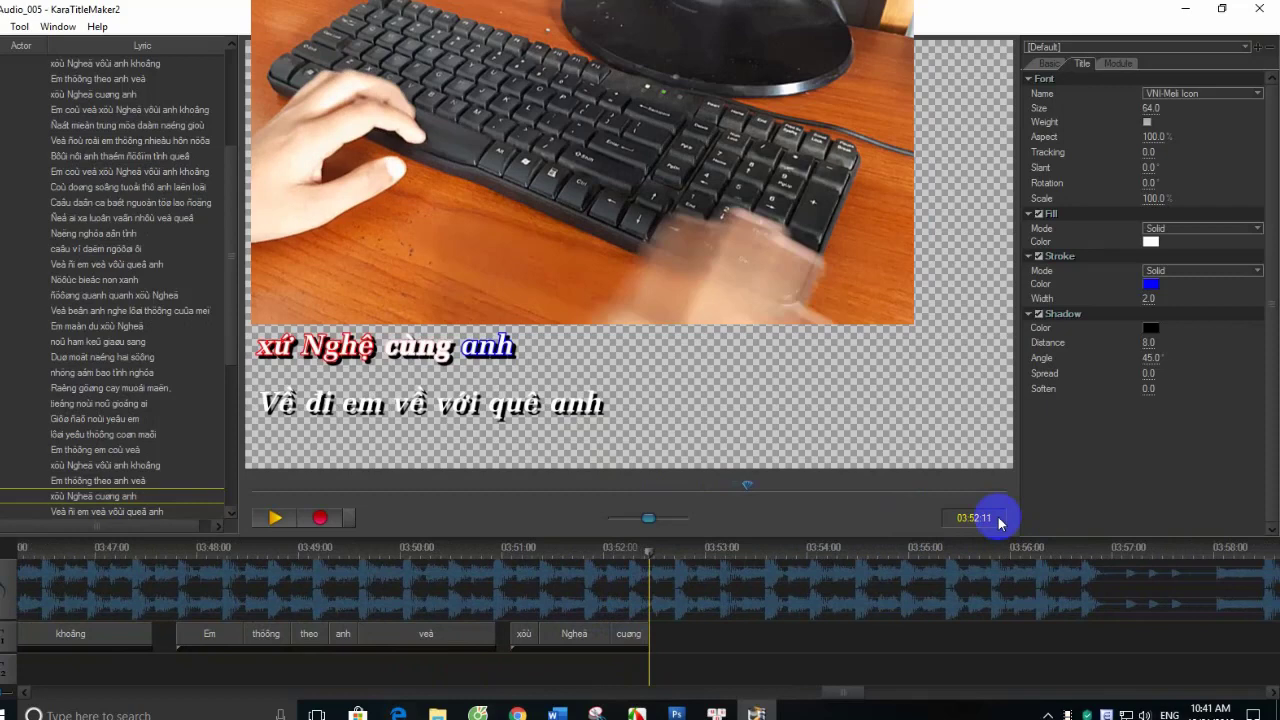
{"action": "key", "text": "Left"}
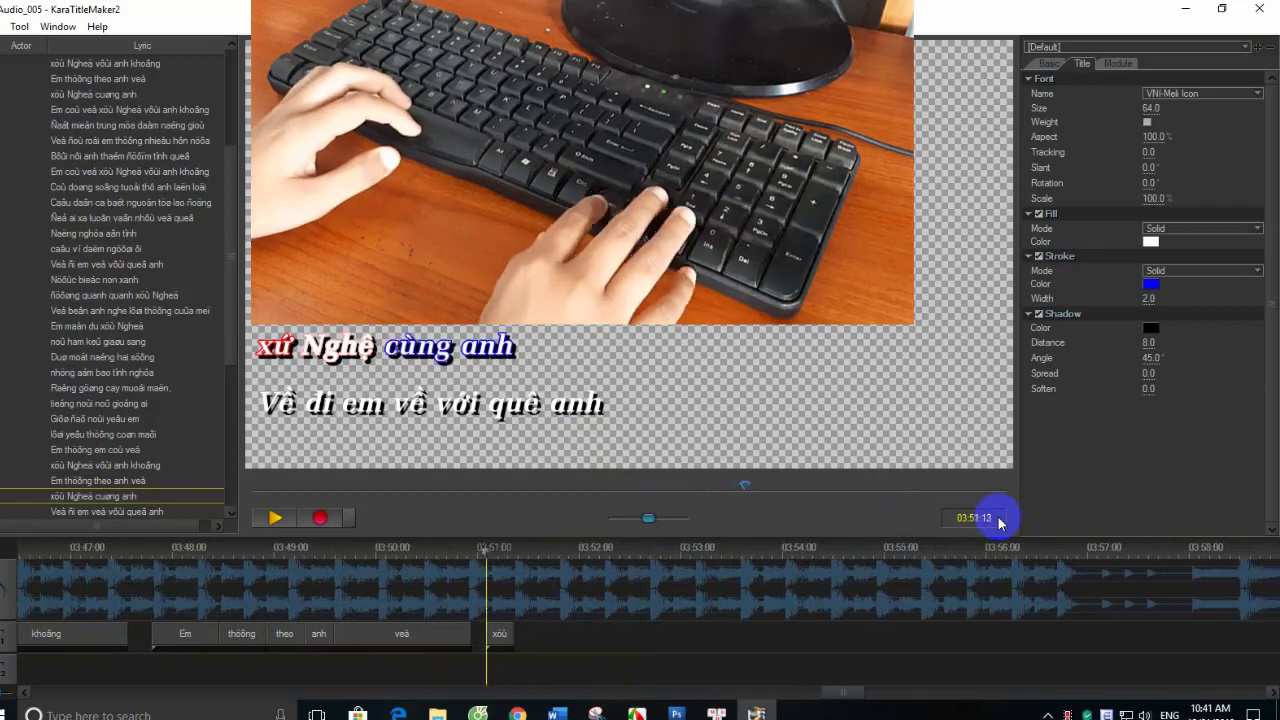
{"action": "key", "text": "space"}
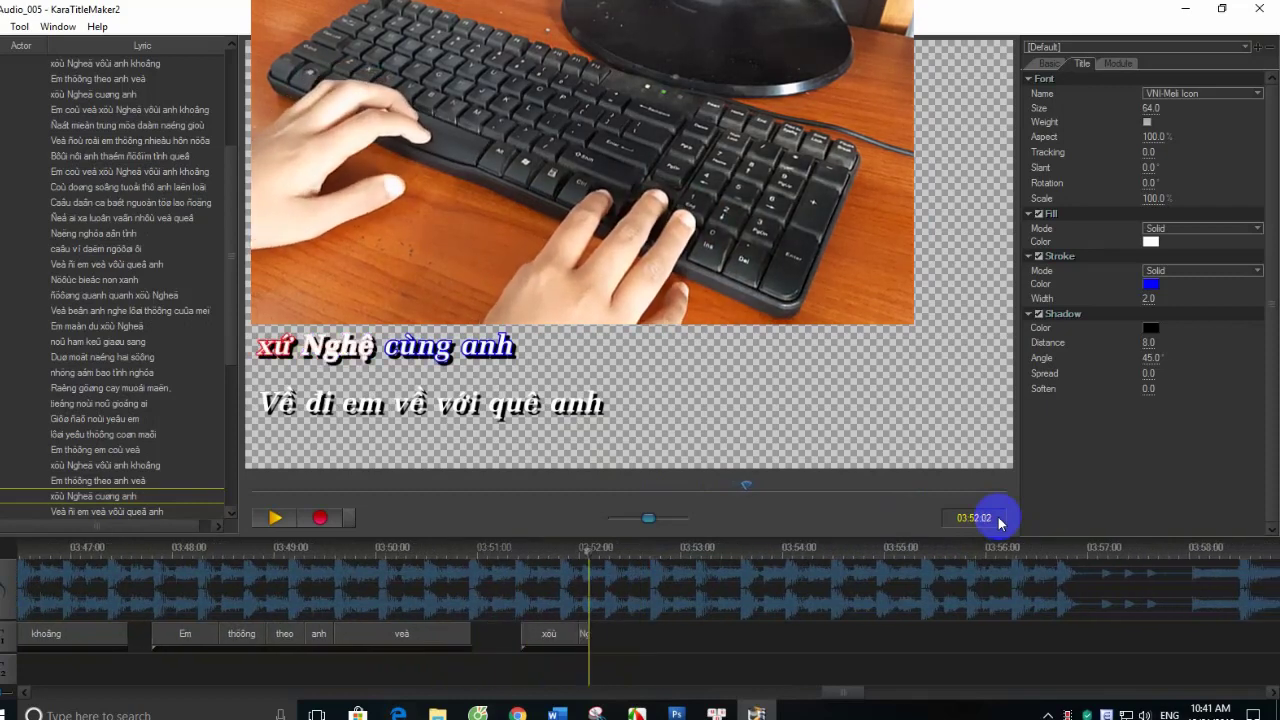
{"action": "key", "text": "space"}
{"action": "key", "text": "space"}
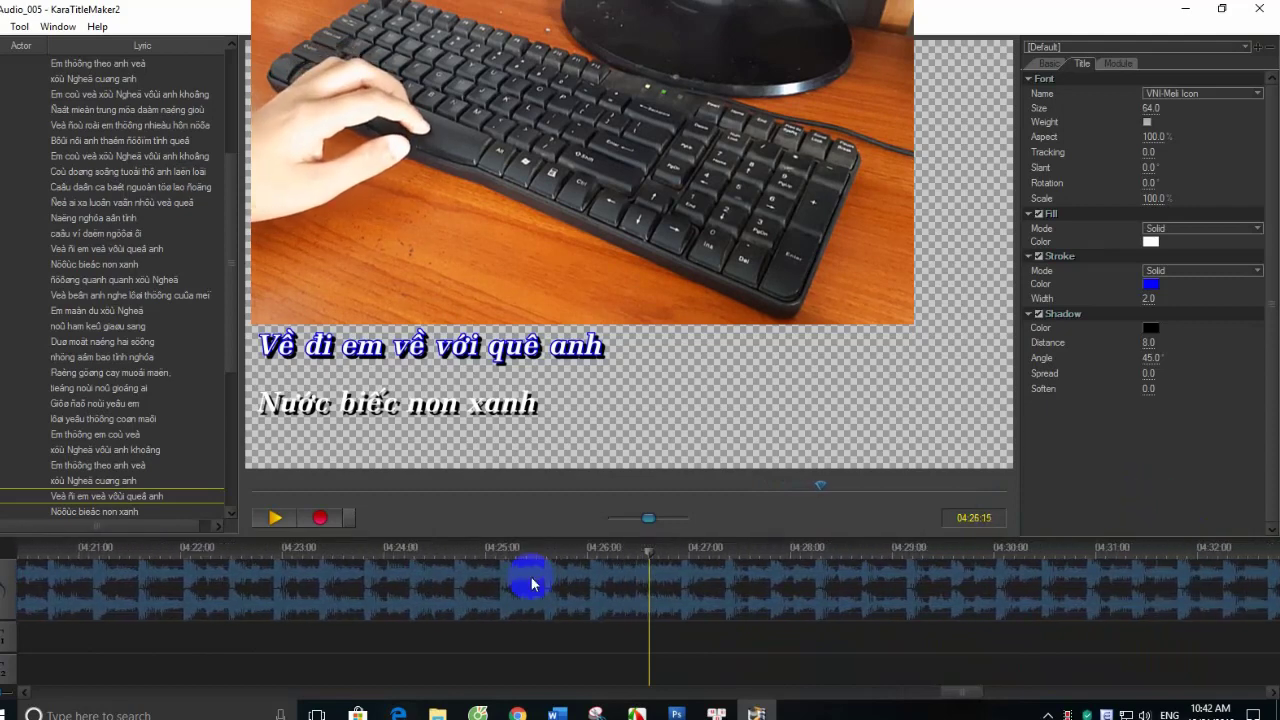
- Rewind, then time 'Về đi em về với quê anh' and 'Nước biếc non xanh đường quanh quanh xứ Nghệ'
{"action": "left_click", "coordinate": [383, 551]}
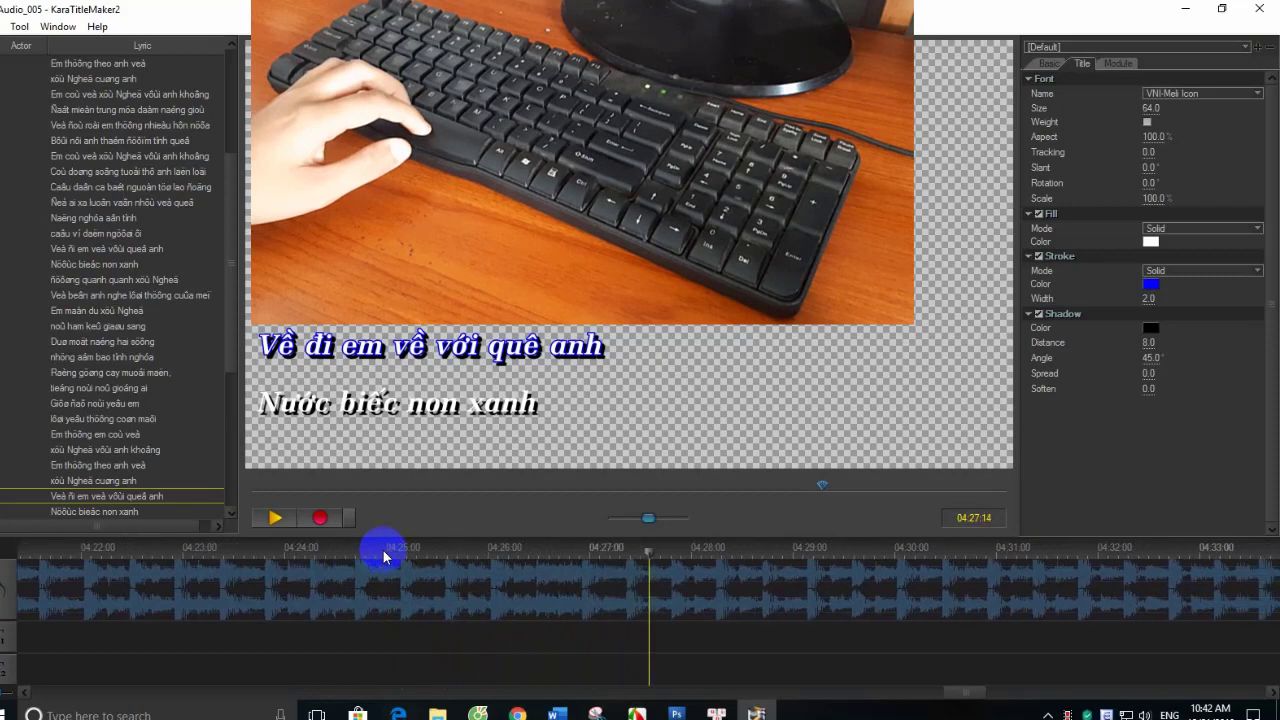
{"action": "left_click", "coordinate": [346, 546]}
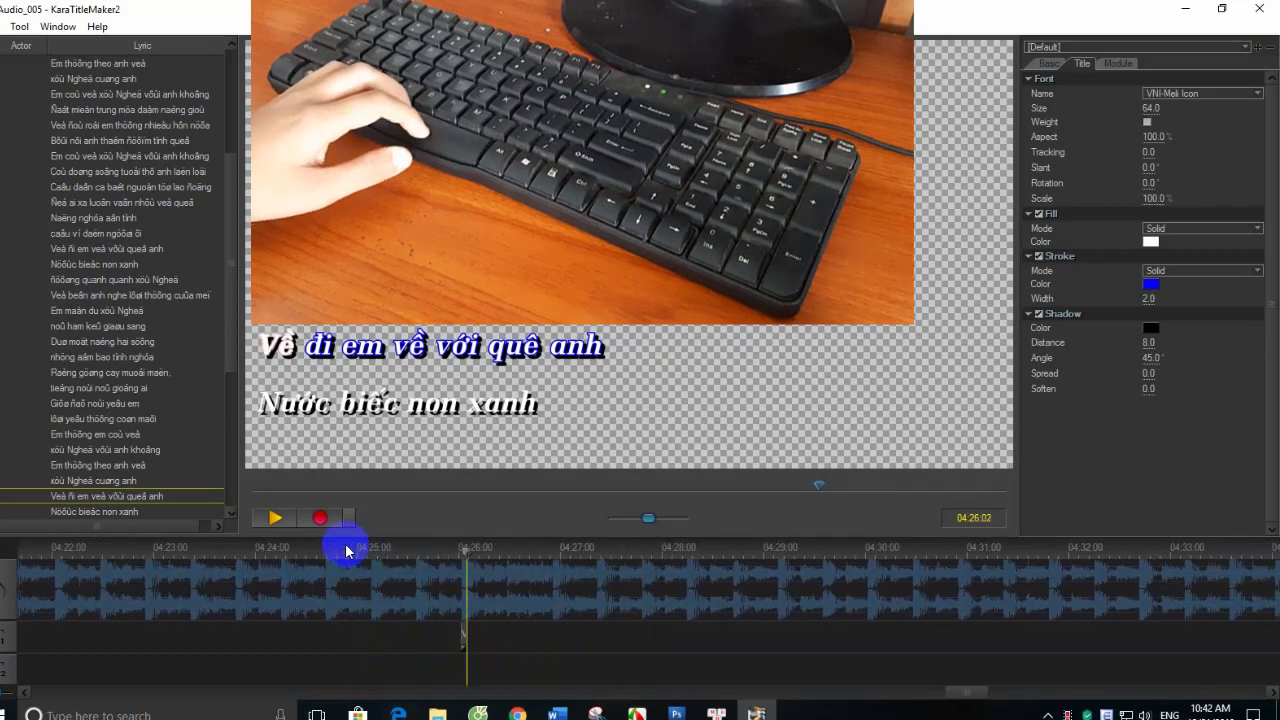
{"action": "key", "text": "space"}
{"action": "key", "text": "space"}
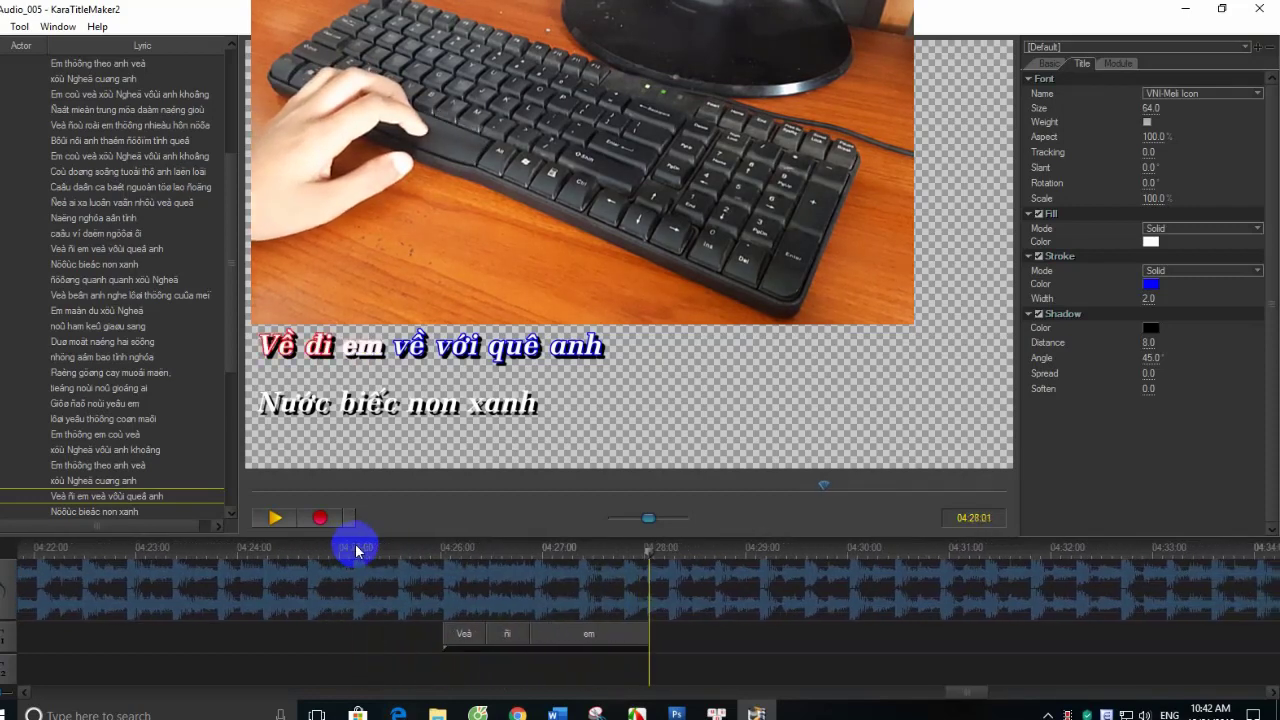
{"action": "key", "text": "space"}
{"action": "key", "text": "space"}
{"action": "key", "text": "space"}
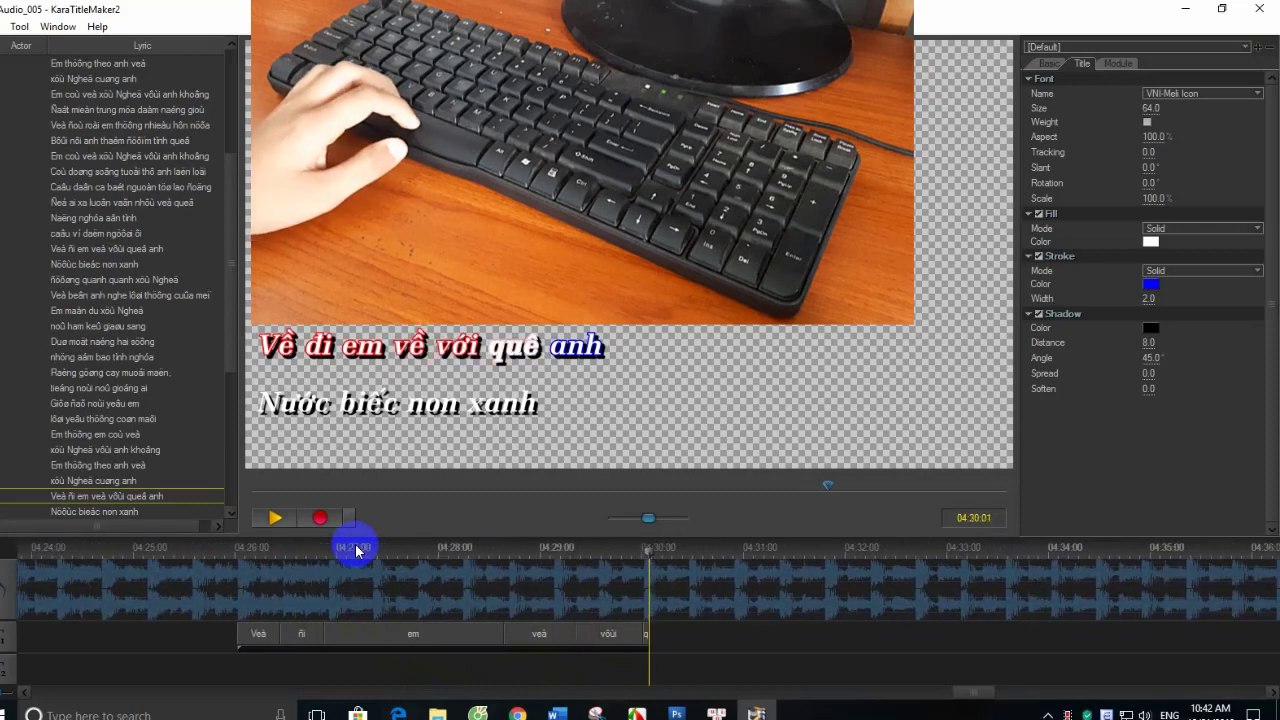
{"action": "key", "text": "space"}
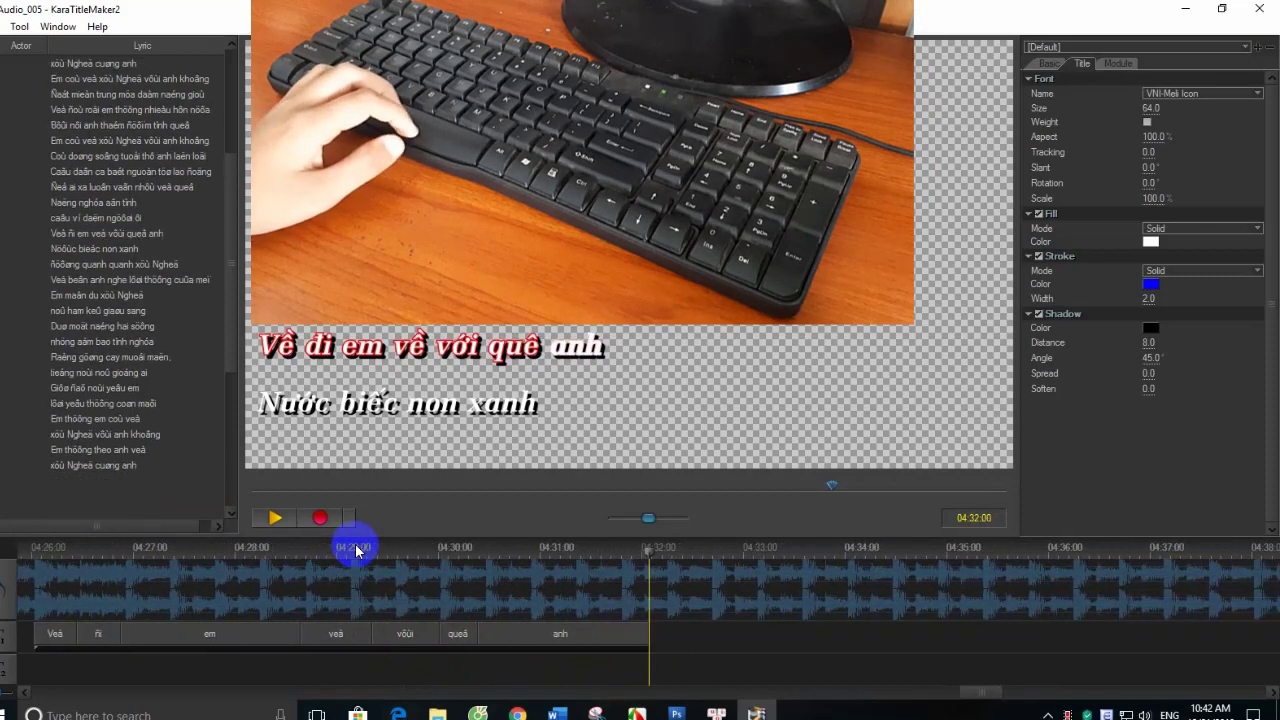
{"action": "key", "text": "space"}
{"action": "key", "text": "space"}
{"action": "key", "text": "space"}
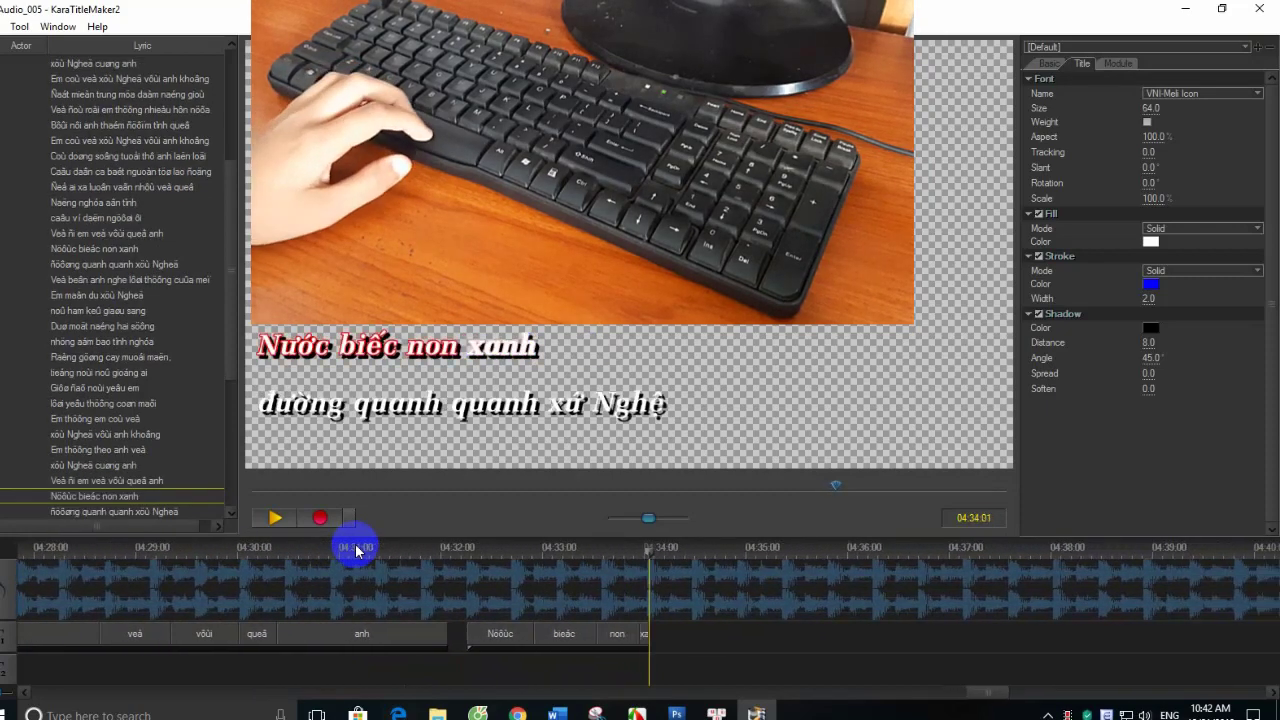
{"action": "key", "text": "space"}
{"action": "key", "text": "space"}
{"action": "key", "text": "space"}
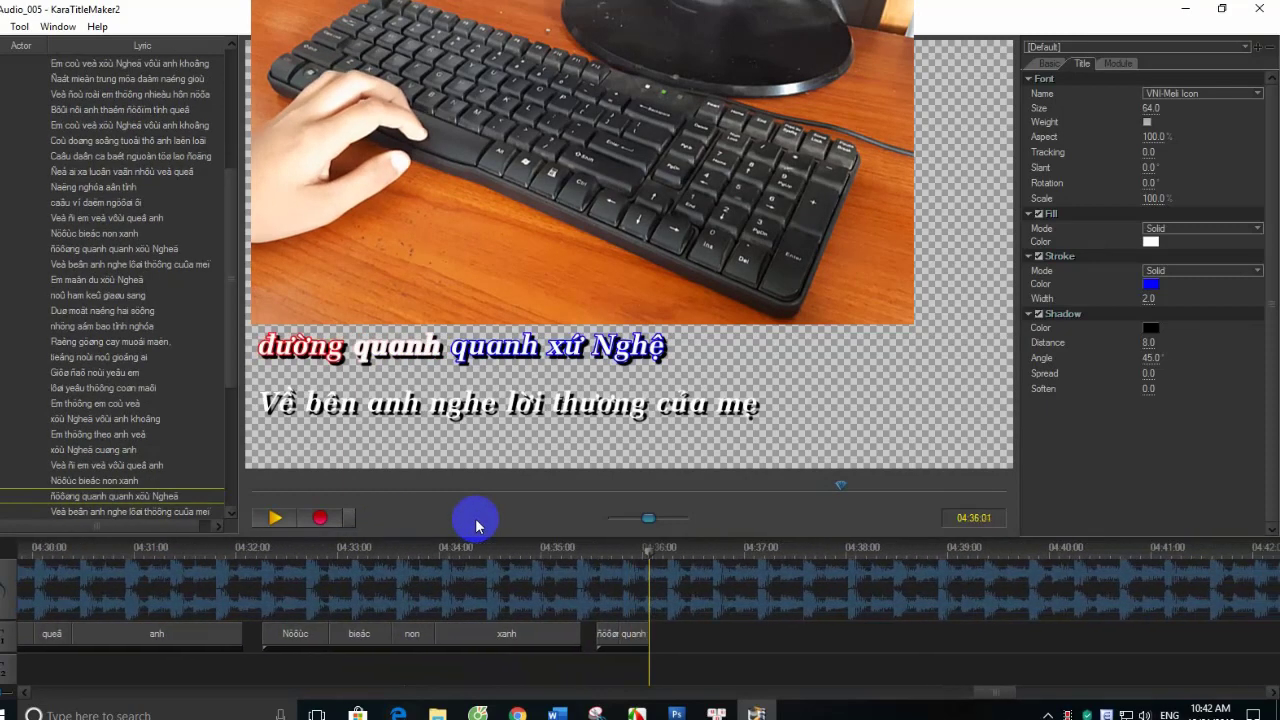
{"action": "key", "text": "space"}
{"action": "key", "text": "space"}
{"action": "key", "text": "space"}
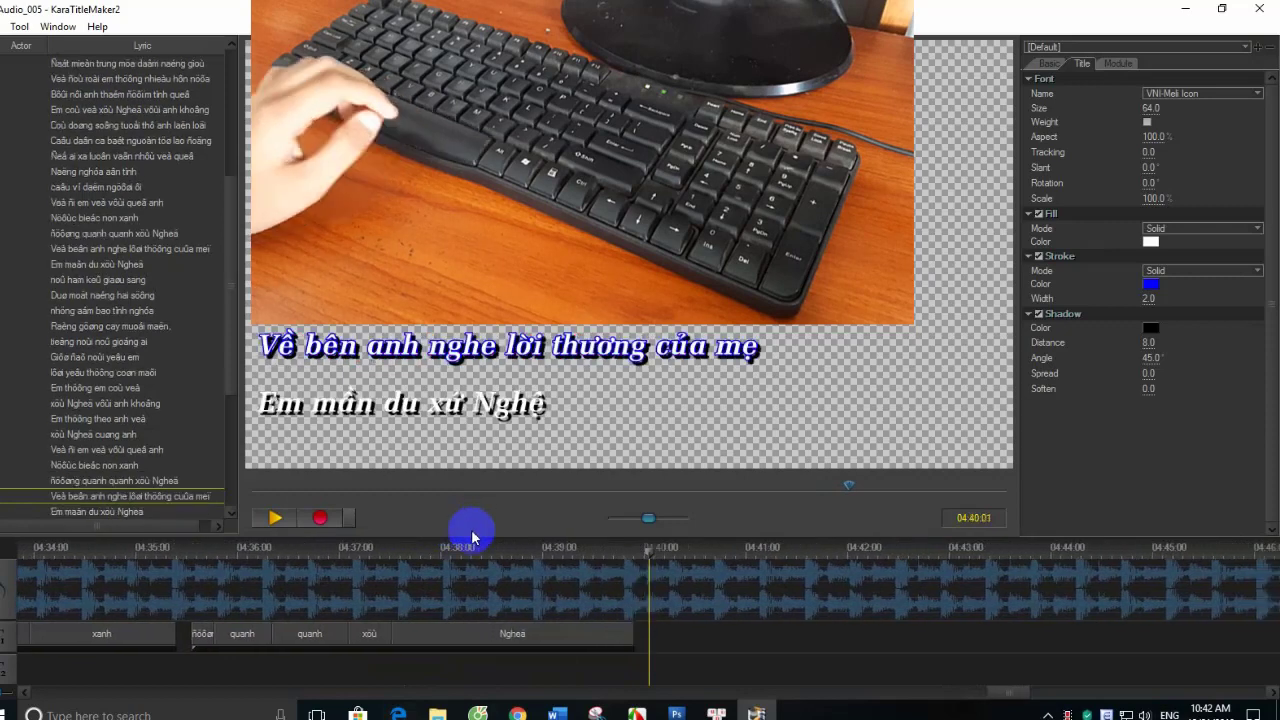
- Time 'Về bên anh nghe lời thương của mẹ', 'Em mần du nổ ham kẻ giàu sang' and 'Dù một nắng hai sương…'
{"action": "key", "text": "space"}
{"action": "key", "text": "space"}
{"action": "key", "text": "space"}
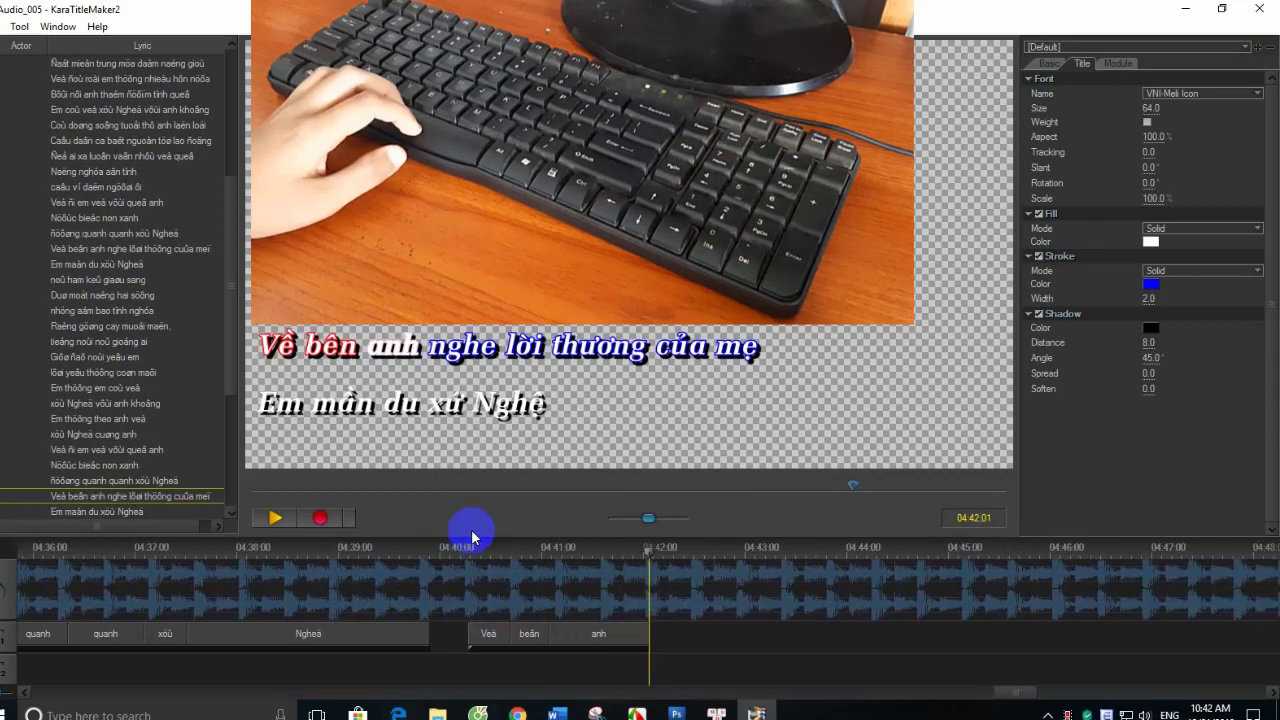
{"action": "key", "text": "space"}
{"action": "key", "text": "space"}
{"action": "key", "text": "space"}
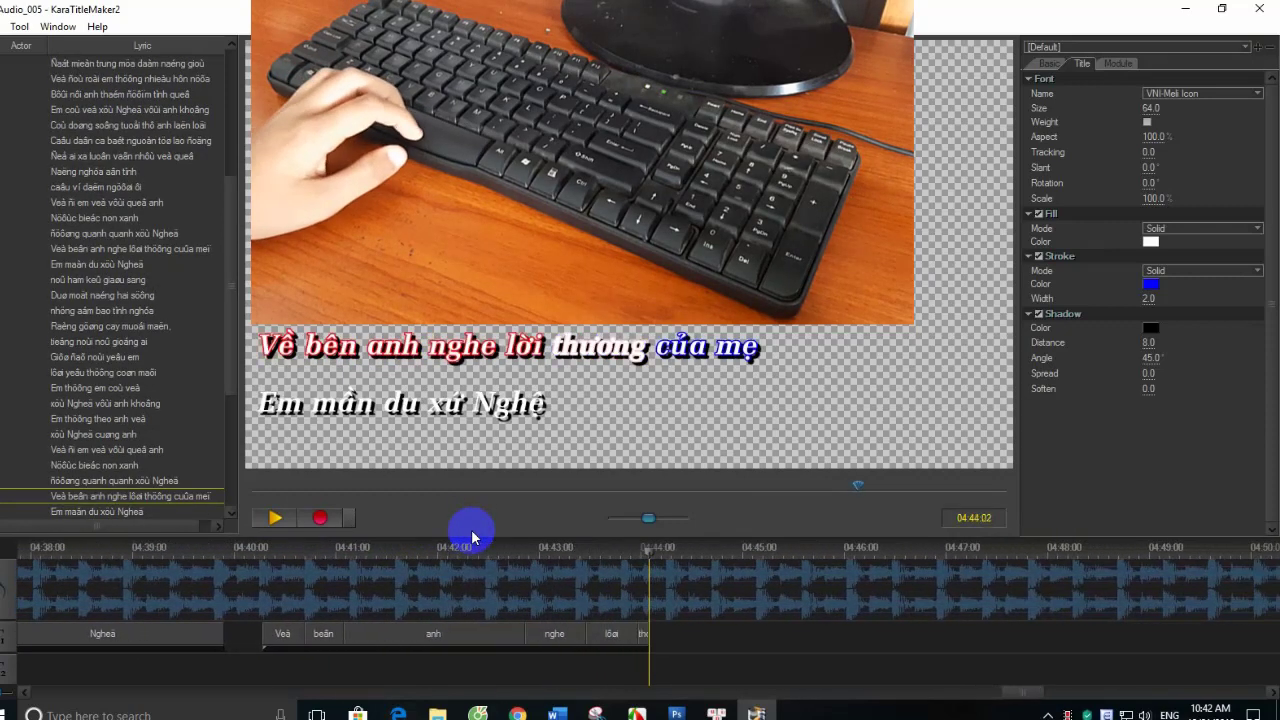
{"action": "key", "text": "space"}
{"action": "key", "text": "space"}
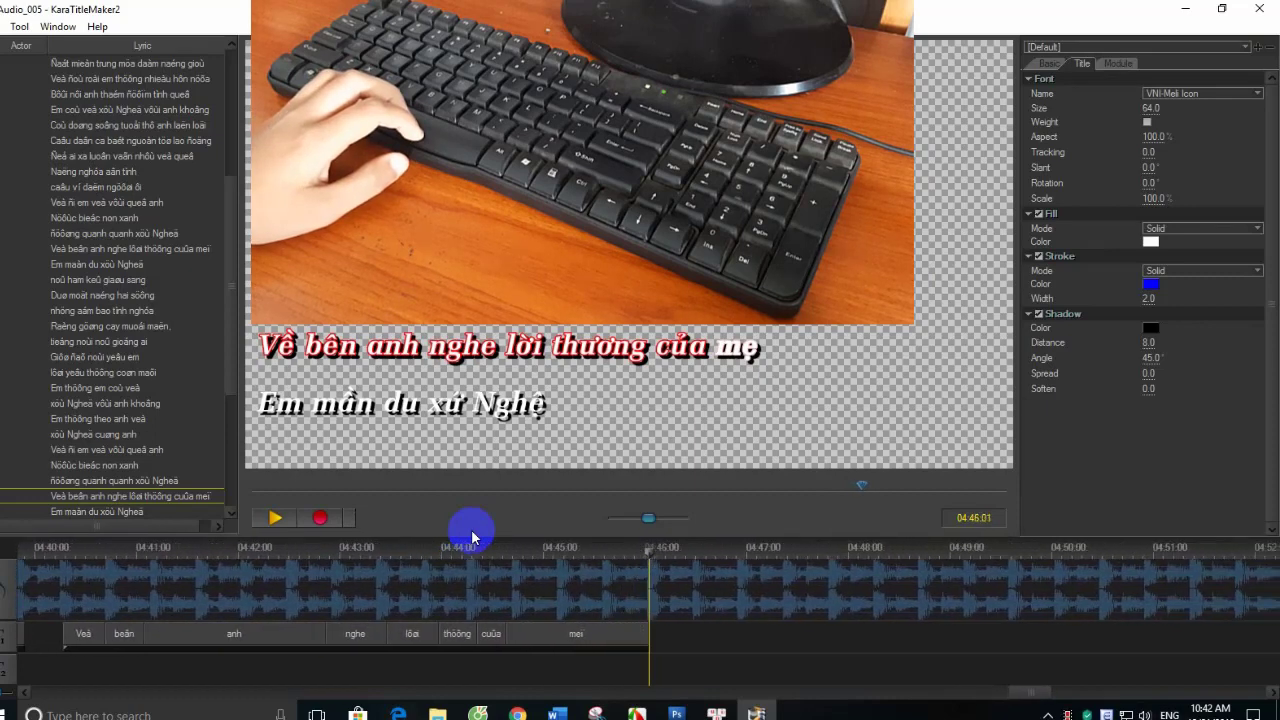
{"action": "key", "text": "space"}
{"action": "key", "text": "space"}
{"action": "key", "text": "space"}
{"action": "key", "text": "space"}
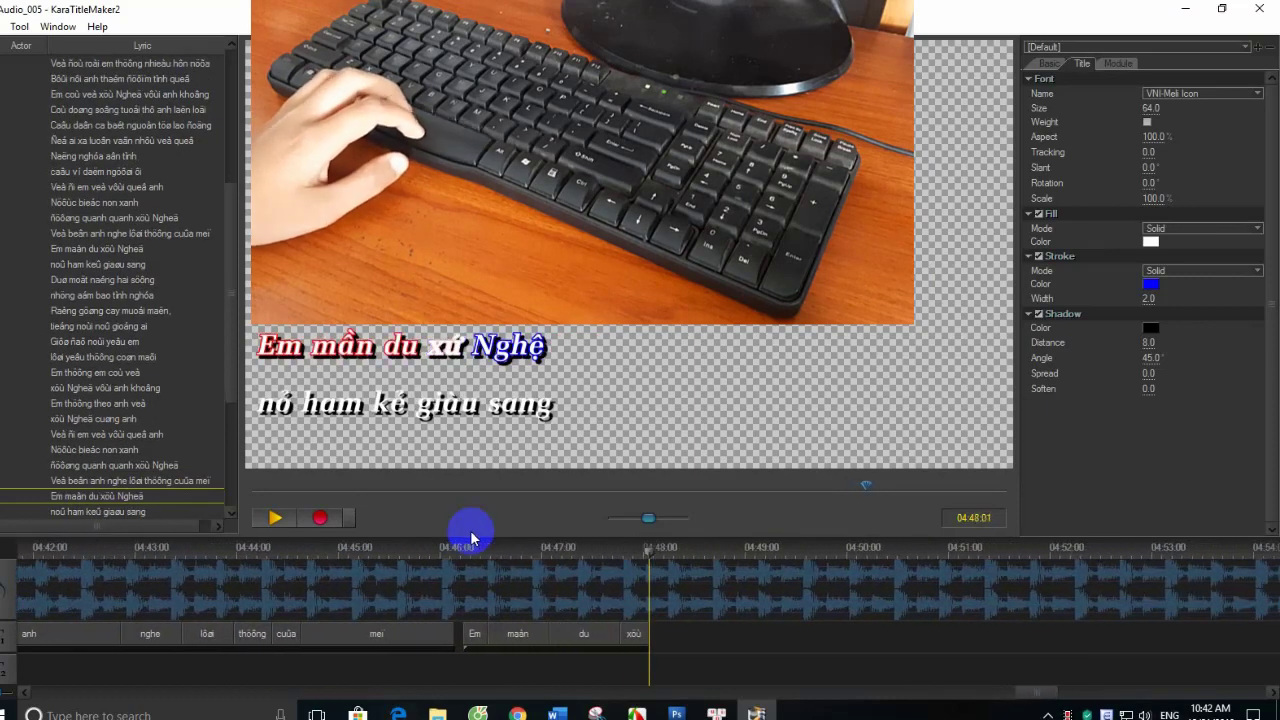
{"action": "key", "text": "space"}
{"action": "key", "text": "space"}
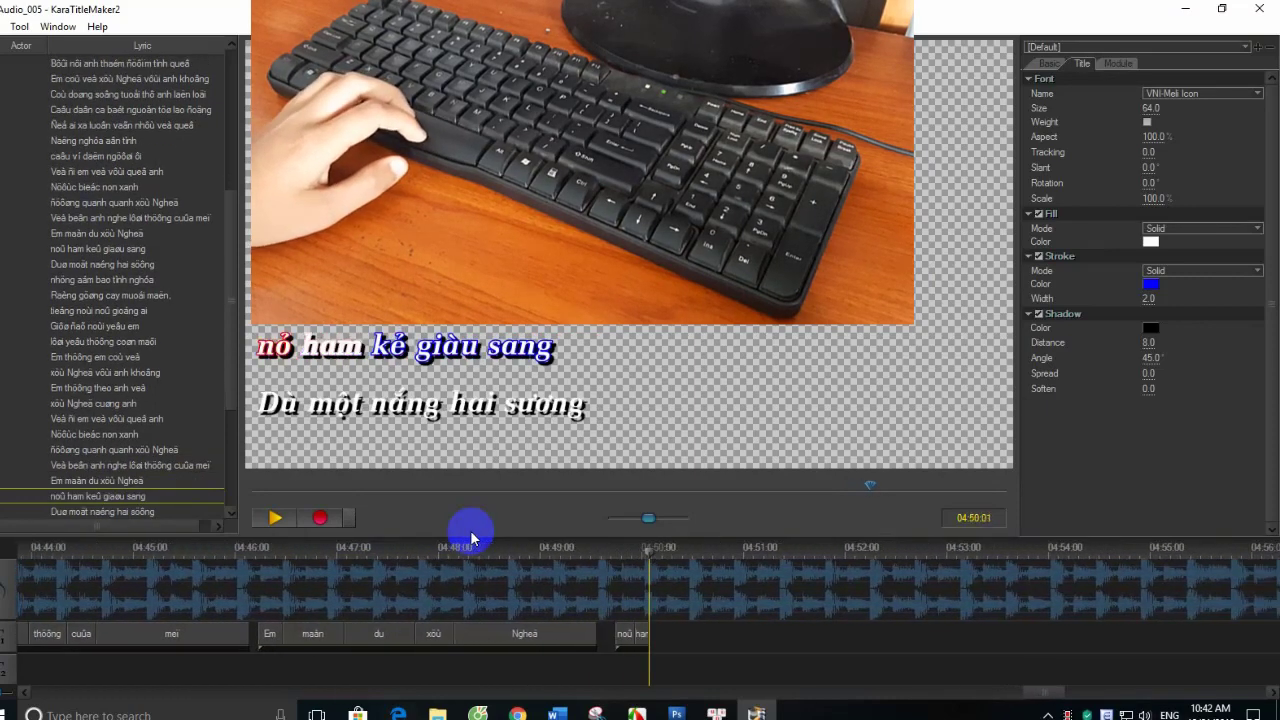
{"action": "key", "text": "space"}
{"action": "key", "text": "space"}
{"action": "key", "text": "space"}
{"action": "key", "text": "space"}
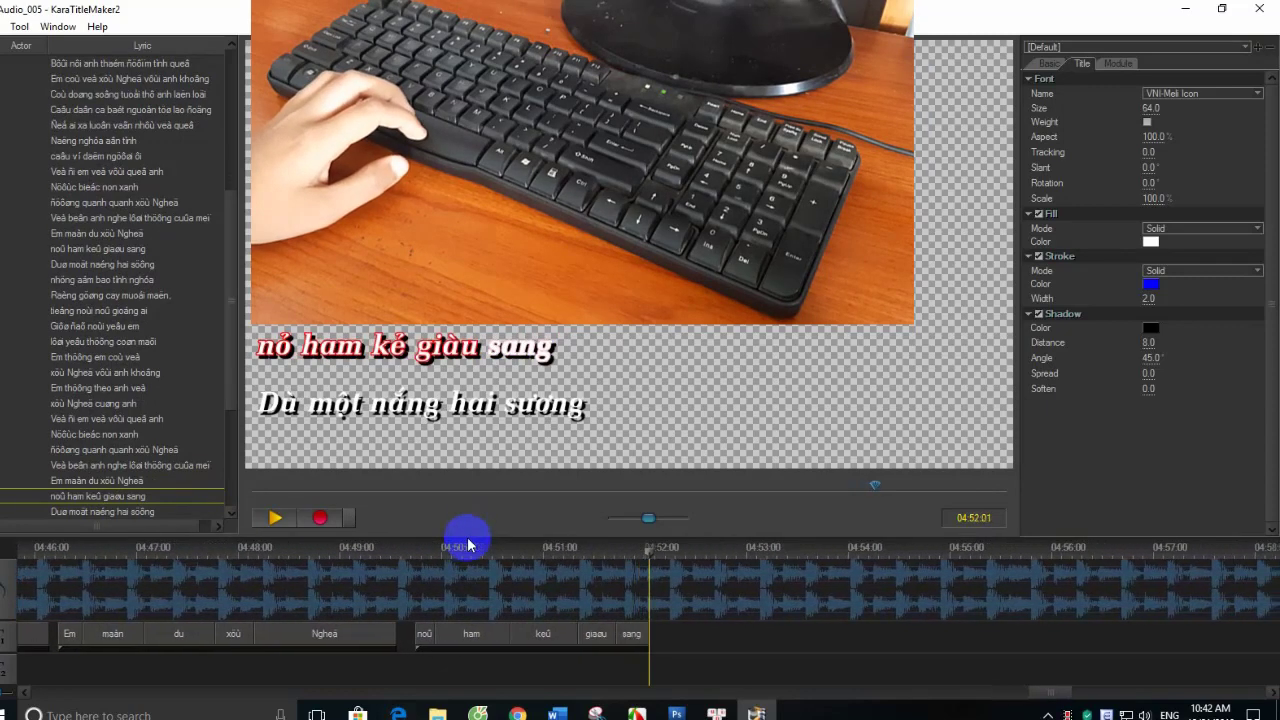
{"action": "key", "text": "space"}
{"action": "key", "text": "space"}
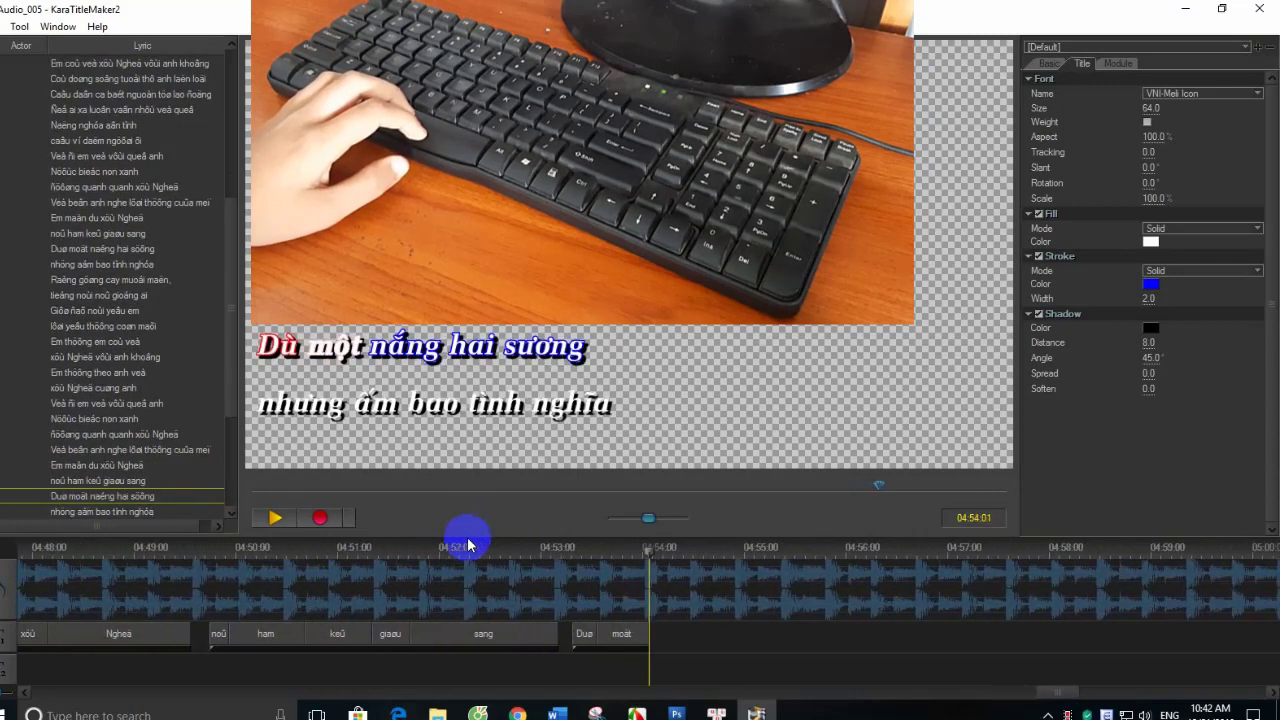
{"action": "key", "text": "space"}
{"action": "key", "text": "space"}
{"action": "key", "text": "space"}
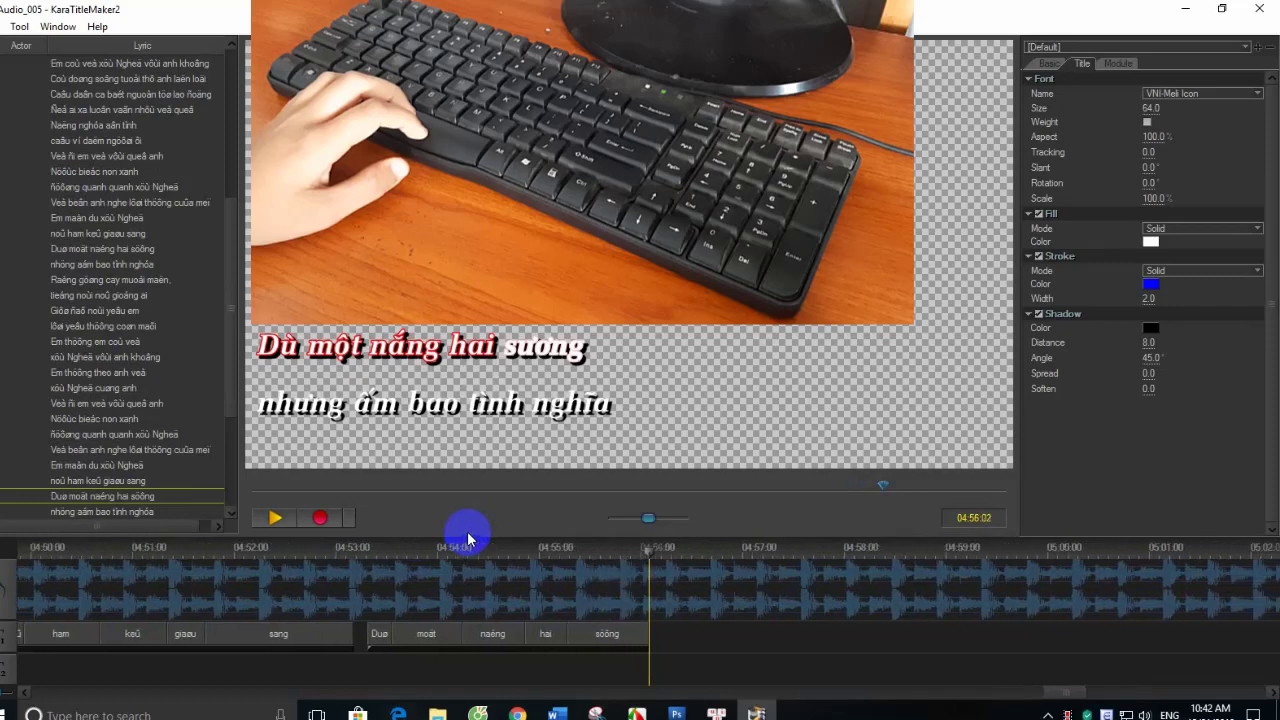
{"action": "key", "text": "space"}
{"action": "key", "text": "space"}
{"action": "key", "text": "space"}
{"action": "key", "text": "space"}
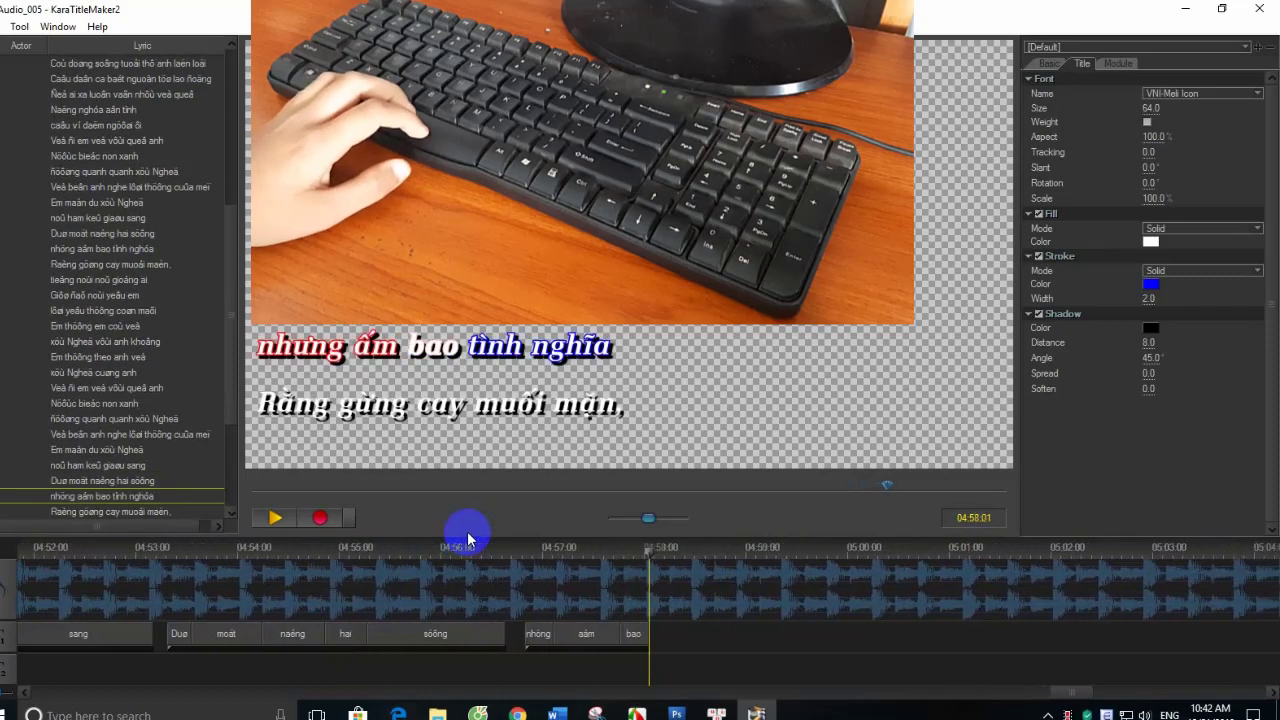
{"action": "key", "text": "space"}
{"action": "key", "text": "space"}
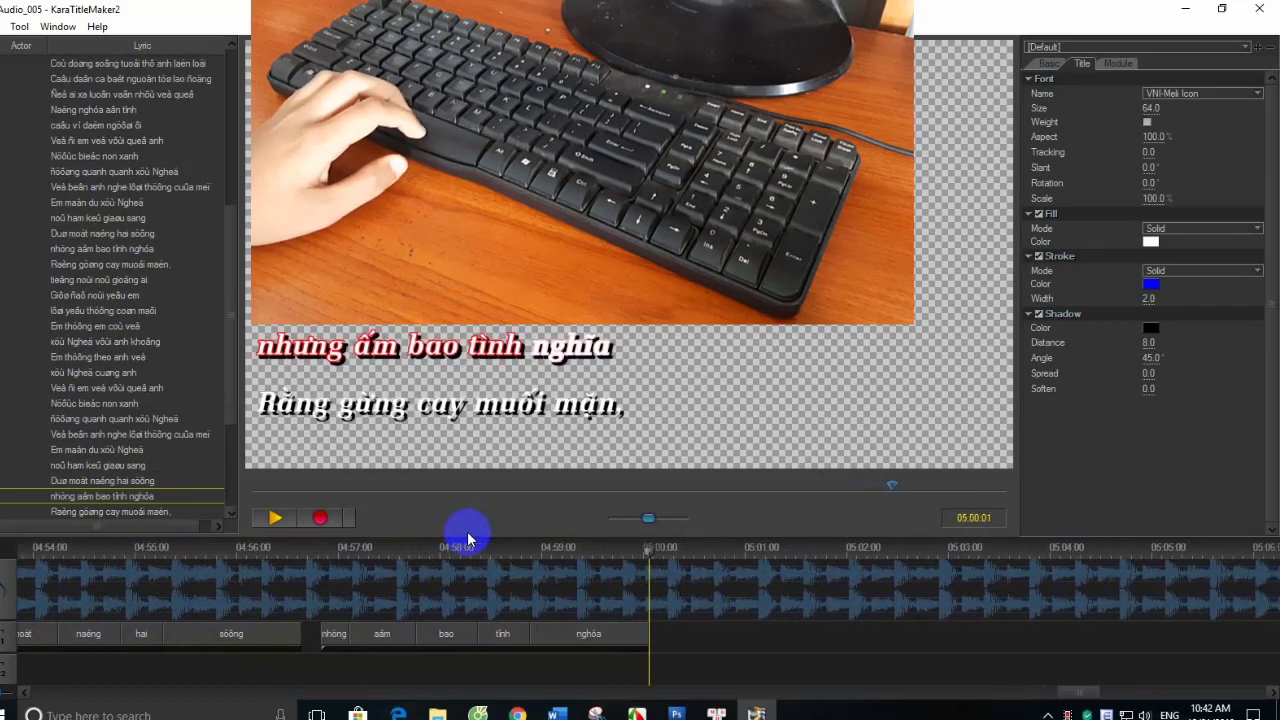
{"action": "key", "text": "space"}
- Time 'Rằng gừng cay… tiếng nói nó giống ai' and 'Giờ đã nói yêu em lời yêu thương còn mãi'
{"action": "key", "text": "space"}
{"action": "key", "text": "space"}
{"action": "key", "text": "space"}
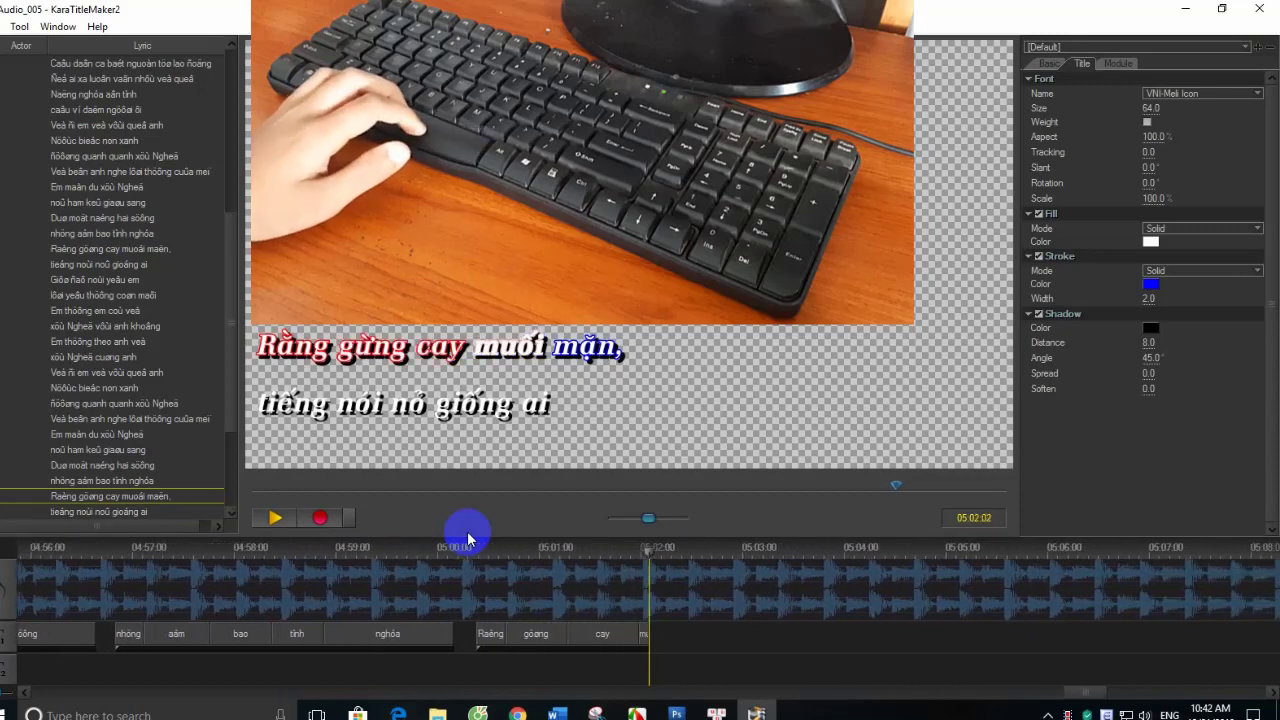
{"action": "key", "text": "space"}
{"action": "key", "text": "space"}
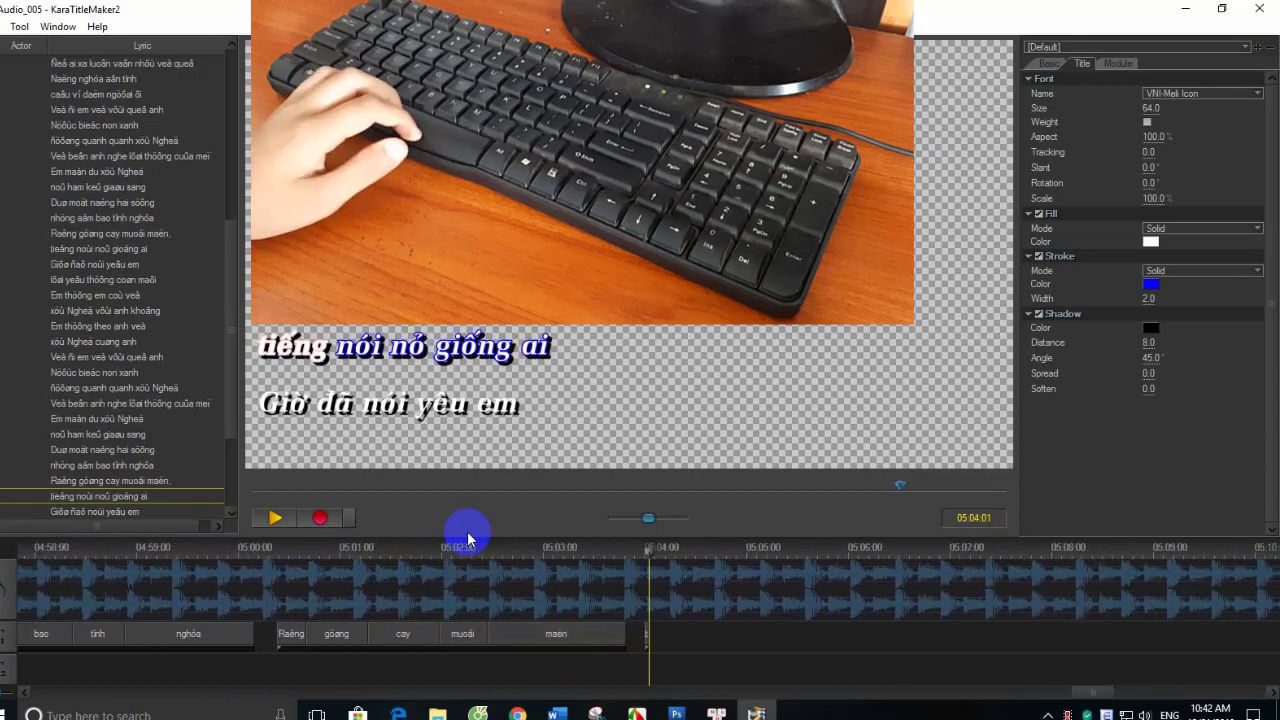
{"action": "key", "text": "space"}
{"action": "key", "text": "space"}
{"action": "key", "text": "space"}
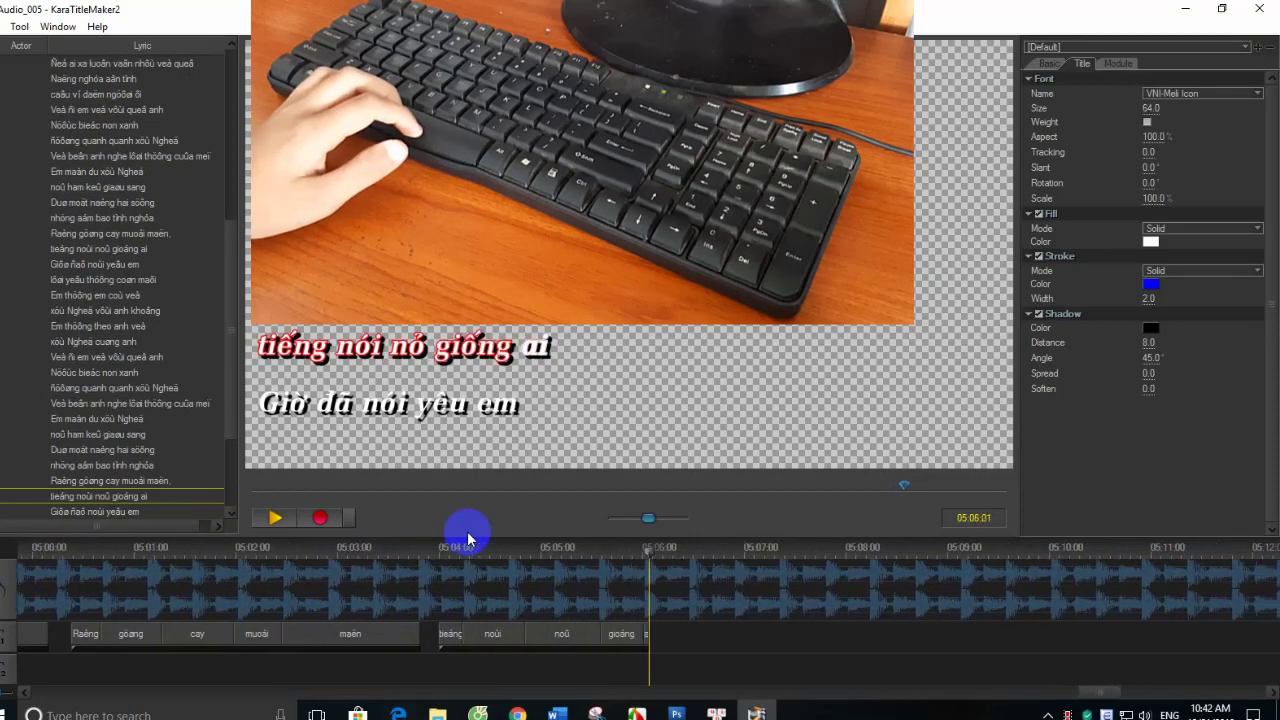
{"action": "key", "text": "space"}
{"action": "key", "text": "space"}
{"action": "key", "text": "space"}
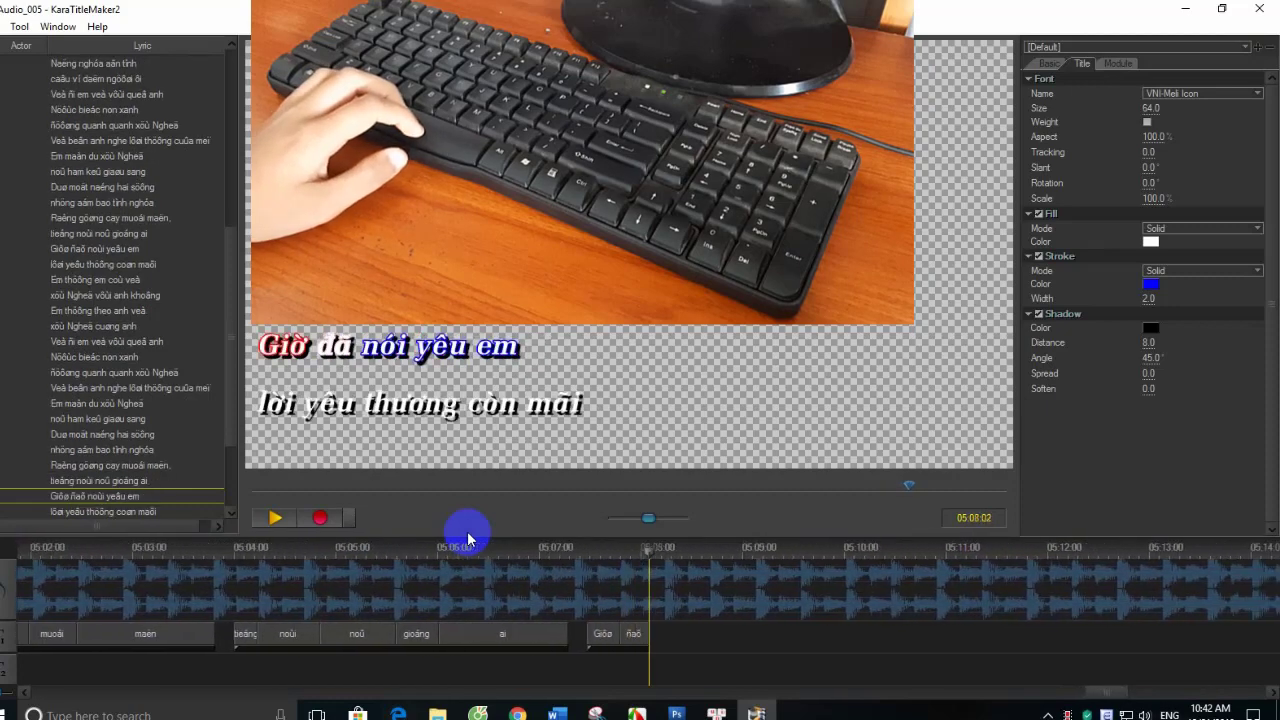
{"action": "key", "text": "space"}
{"action": "key", "text": "space"}
{"action": "key", "text": "space"}
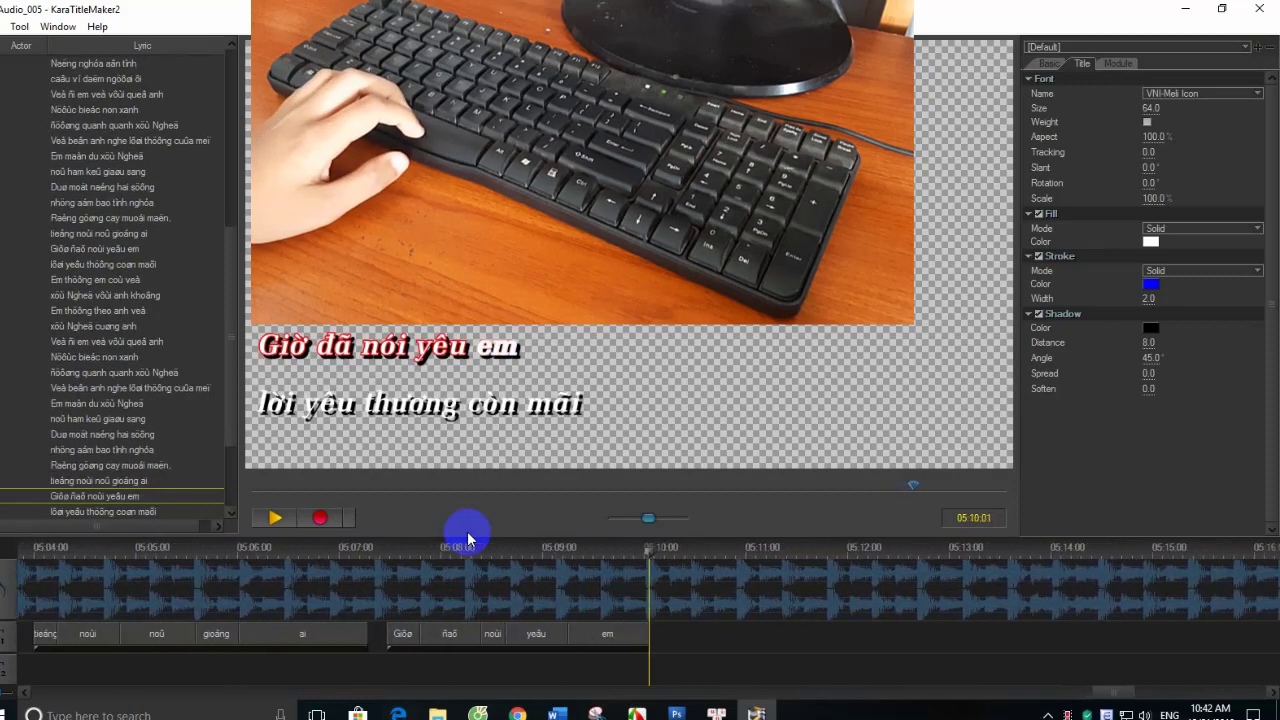
{"action": "key", "text": "space"}
{"action": "key", "text": "space"}
{"action": "key", "text": "space"}
{"action": "key", "text": "space"}
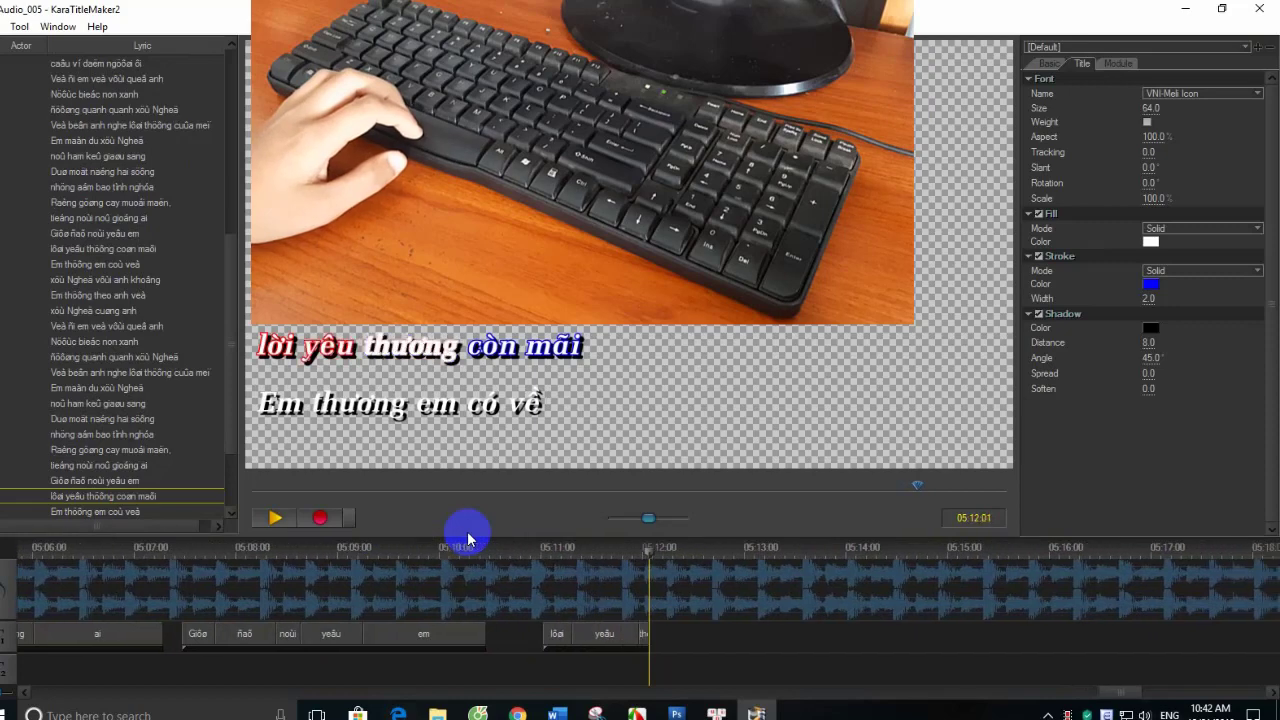
{"action": "key", "text": "space"}
{"action": "key", "text": "space"}
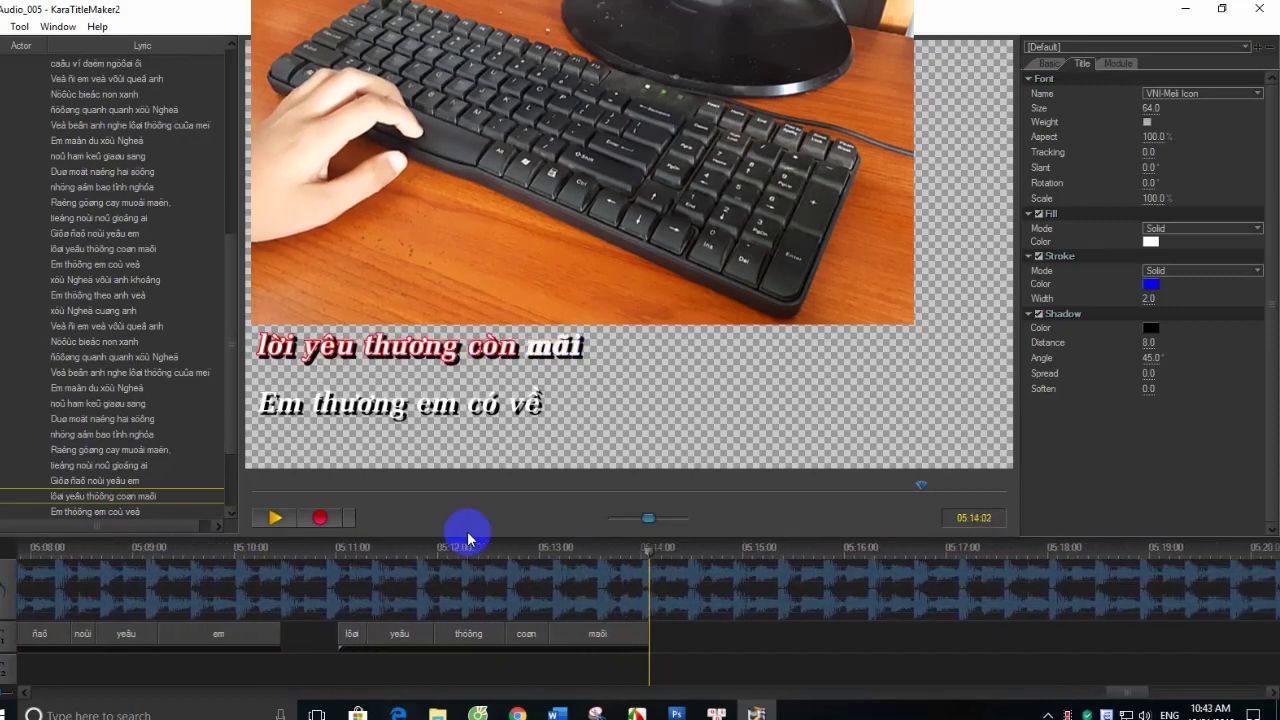
- Time 'Em thương em có về xứ Nghệ với anh' and 'Em thương theo anh về xứ Nghệ cùng anh'
{"action": "key", "text": "space"}
{"action": "key", "text": "space"}
{"action": "key", "text": "space"}
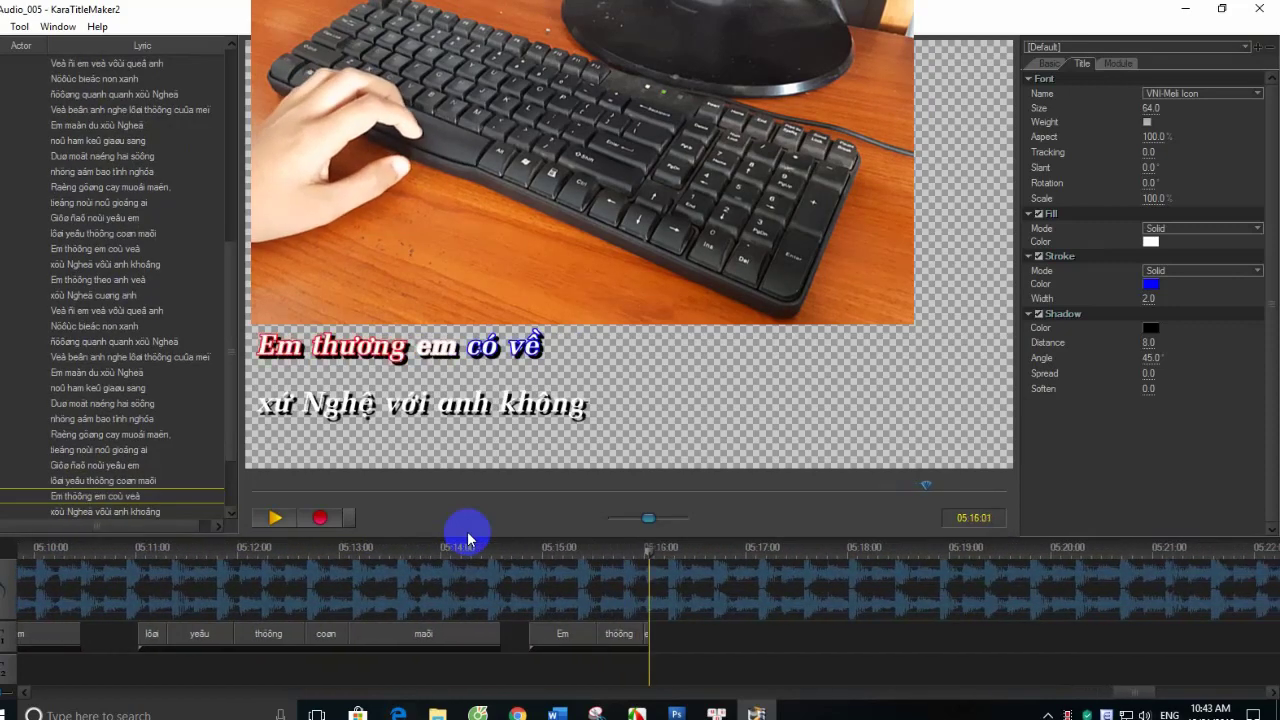
{"action": "key", "text": "space"}
{"action": "key", "text": "space"}
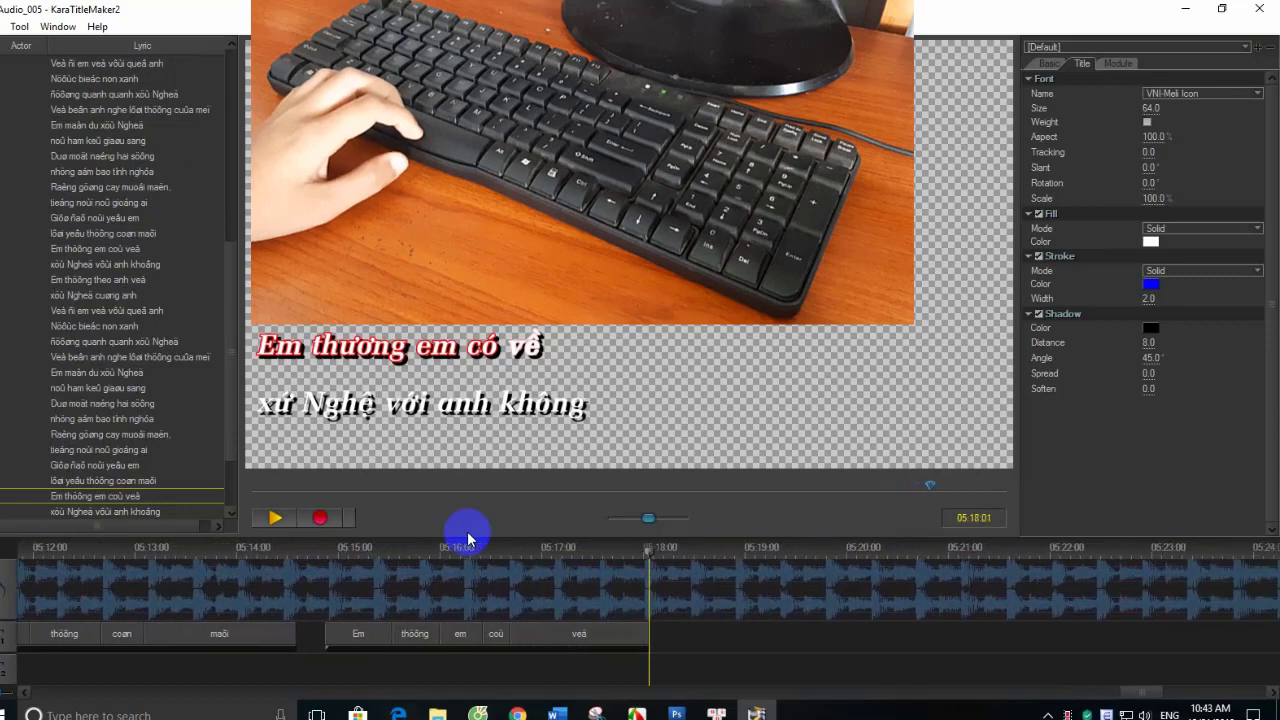
{"action": "key", "text": "space"}
{"action": "key", "text": "space"}
{"action": "key", "text": "space"}
{"action": "key", "text": "space"}
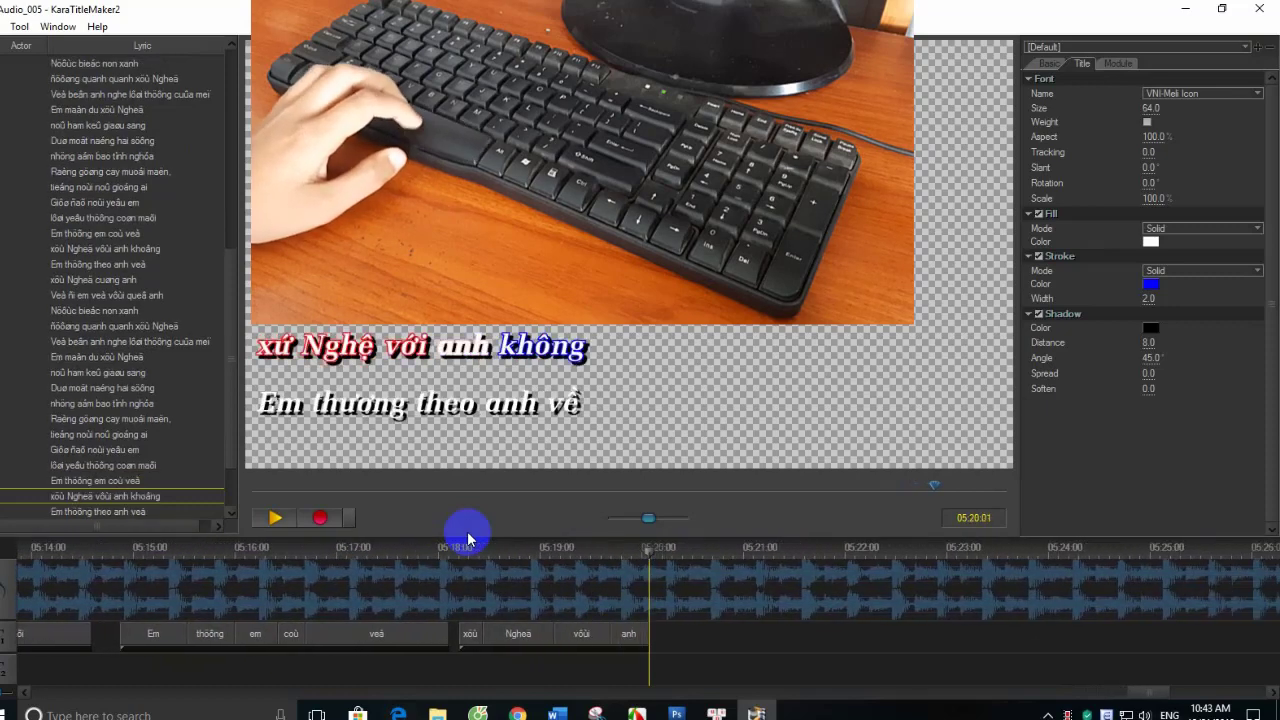
{"action": "key", "text": "space"}
{"action": "key", "text": "space"}
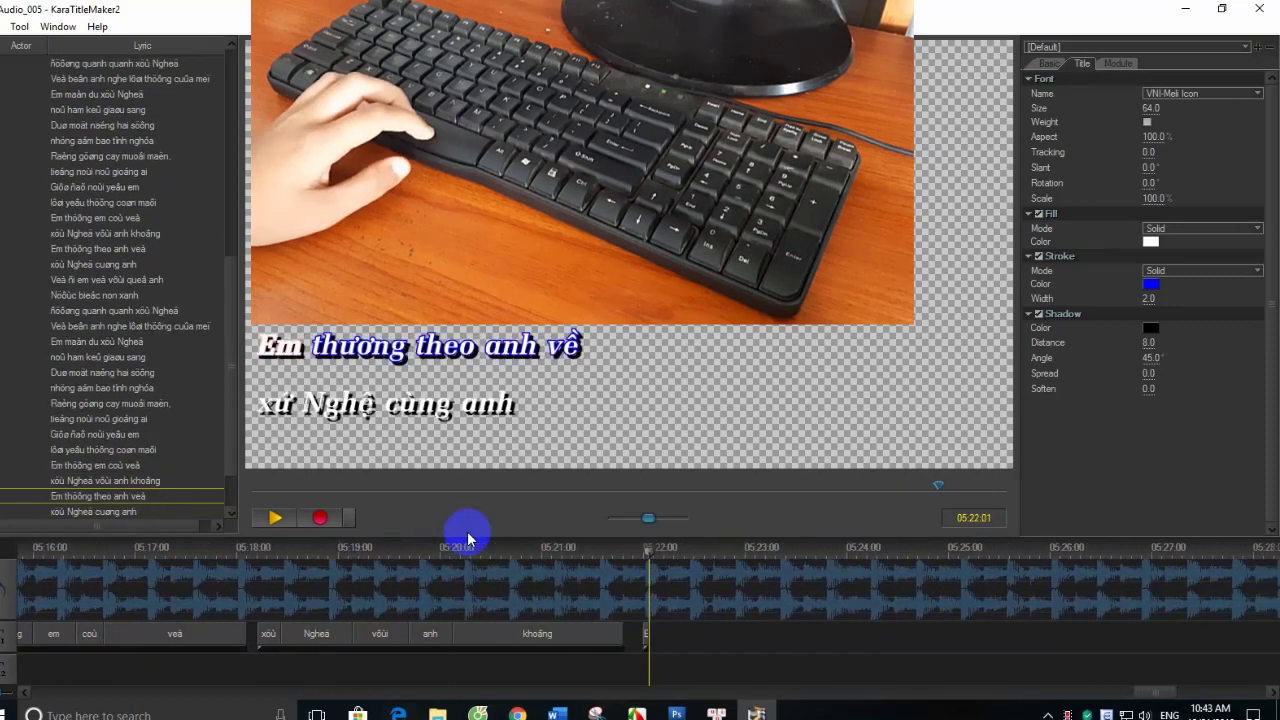
{"action": "key", "text": "space"}
{"action": "key", "text": "space"}
{"action": "key", "text": "space"}
{"action": "key", "text": "space"}
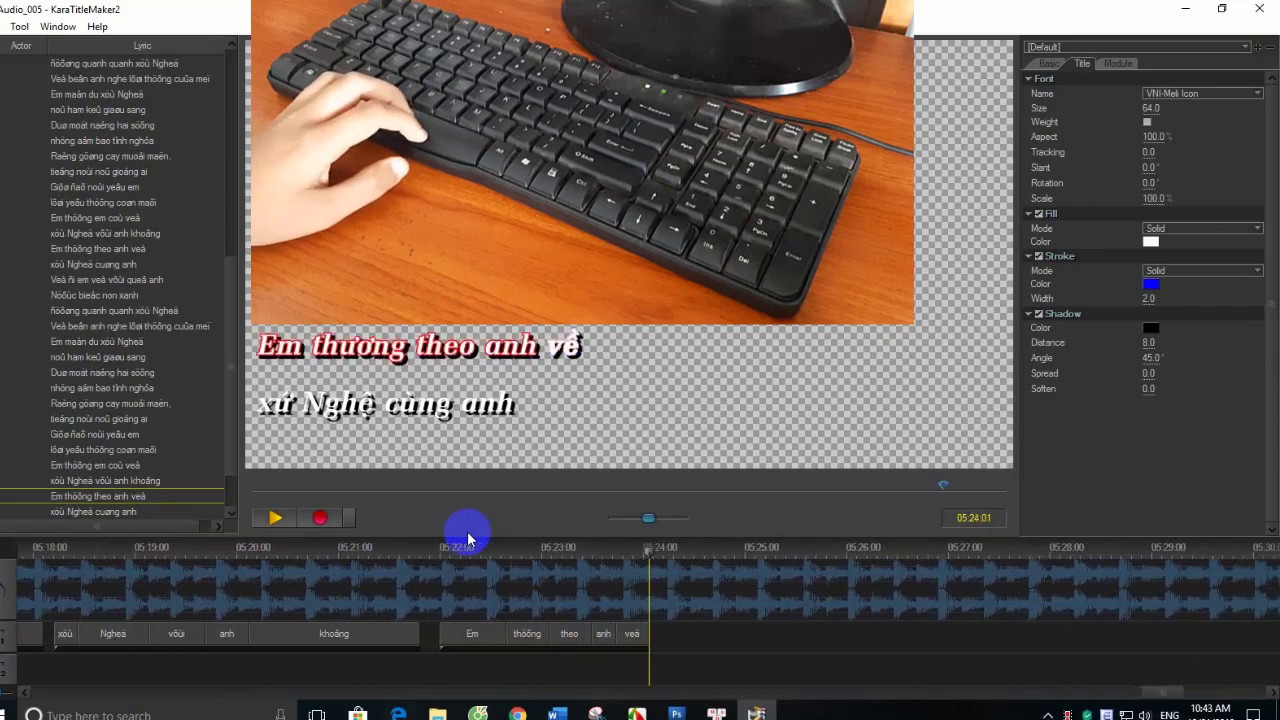
{"action": "key", "text": "space"}
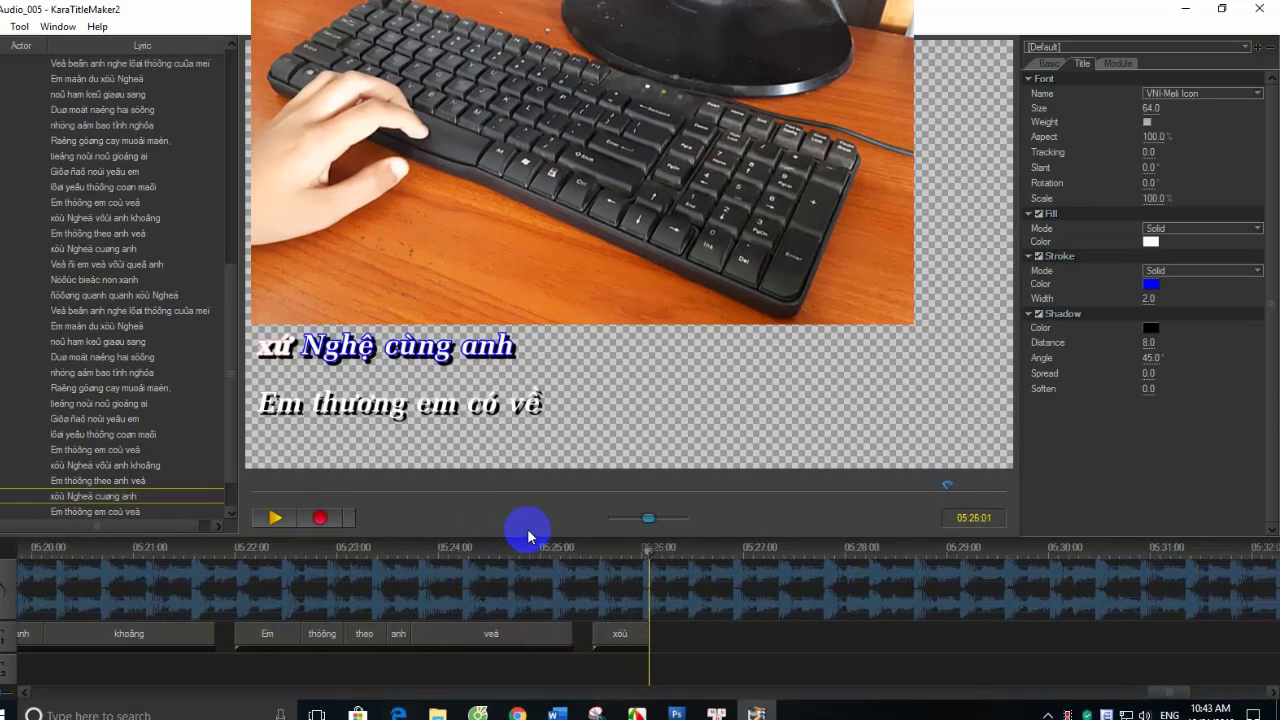
{"action": "key", "text": "space"}
{"action": "key", "text": "space"}
{"action": "key", "text": "space"}
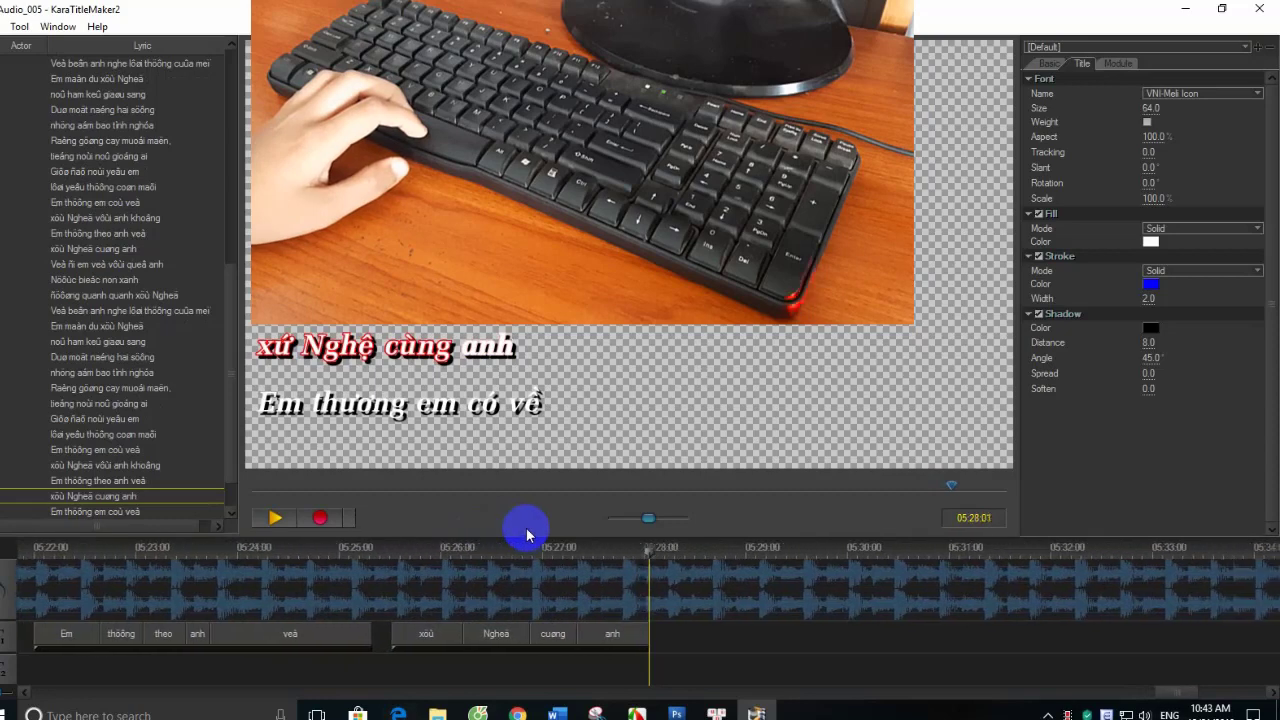
{"action": "key", "text": "space"}
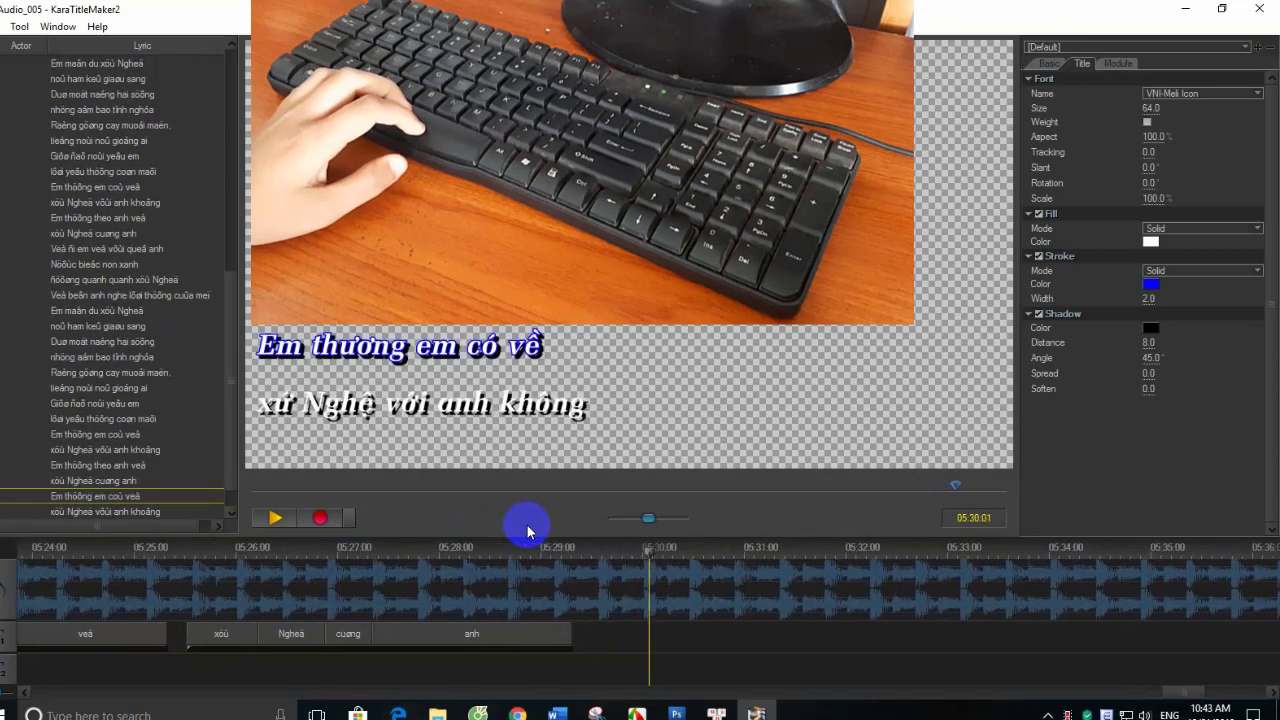
- Reposition the playhead near 05:30 to finish the last 'xứ Nghệ cùng anh' line
{"action": "left_click", "coordinate": [458, 547]}
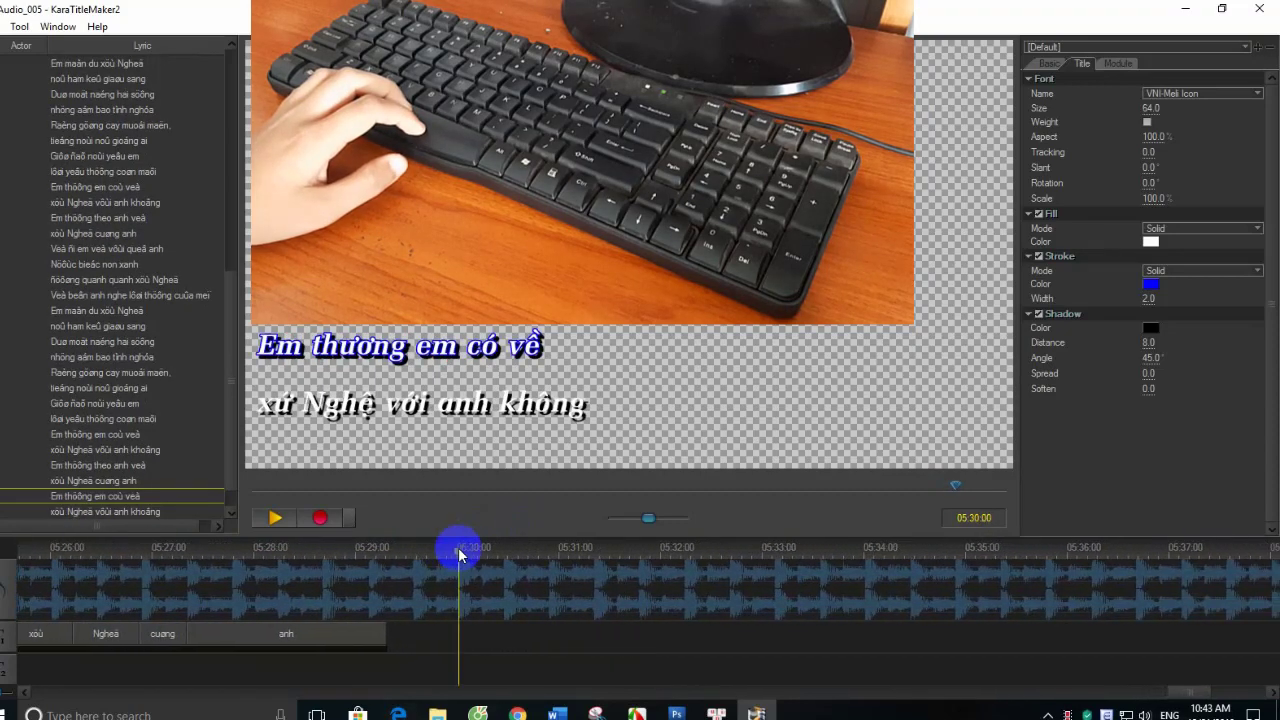
{"action": "left_click", "coordinate": [458, 547]}
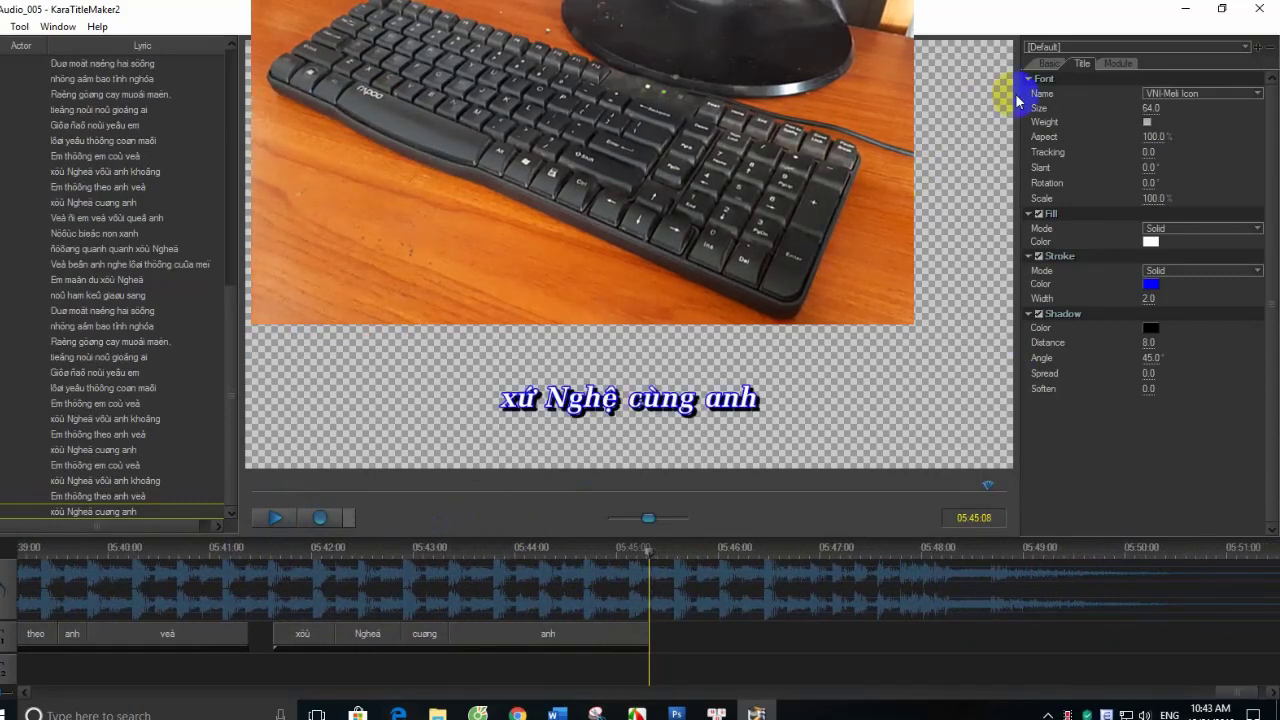
- Switch the lyric display to the Two Rows layout so lines alternate
{"action": "left_click", "coordinate": [1048, 66]}
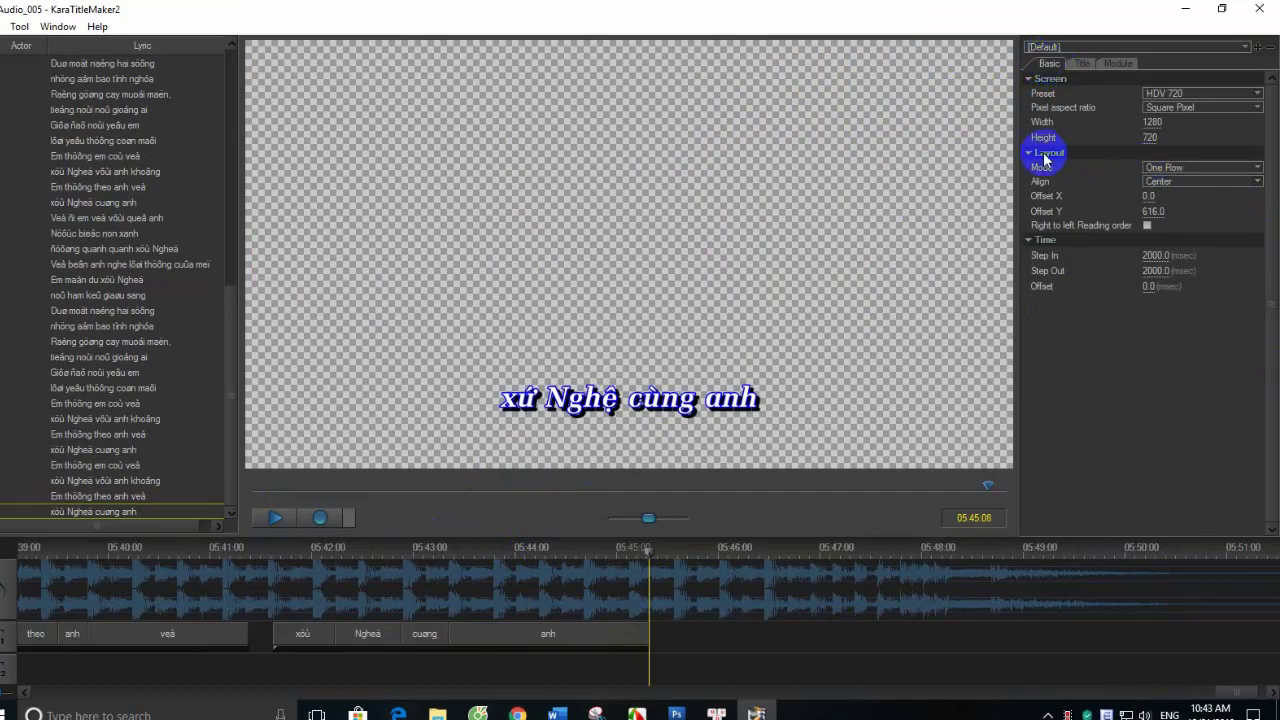
{"action": "left_click", "coordinate": [1158, 167]}
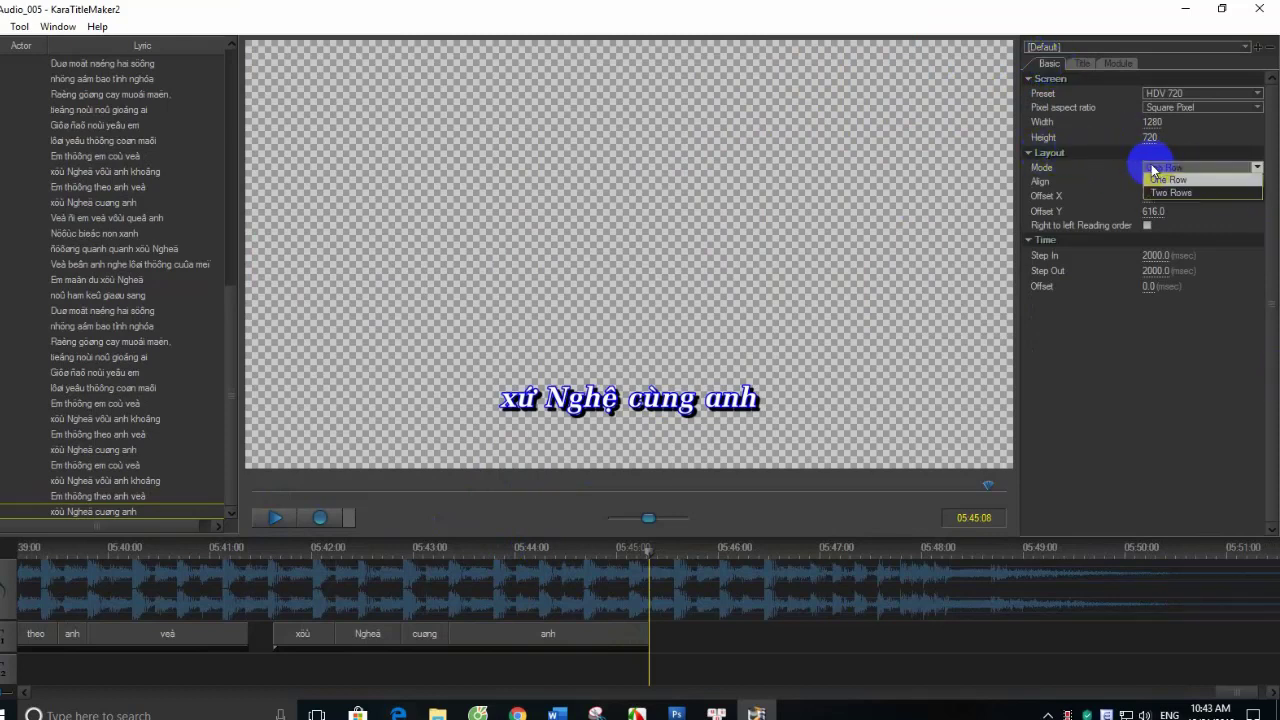
{"action": "left_click", "coordinate": [1172, 193]}
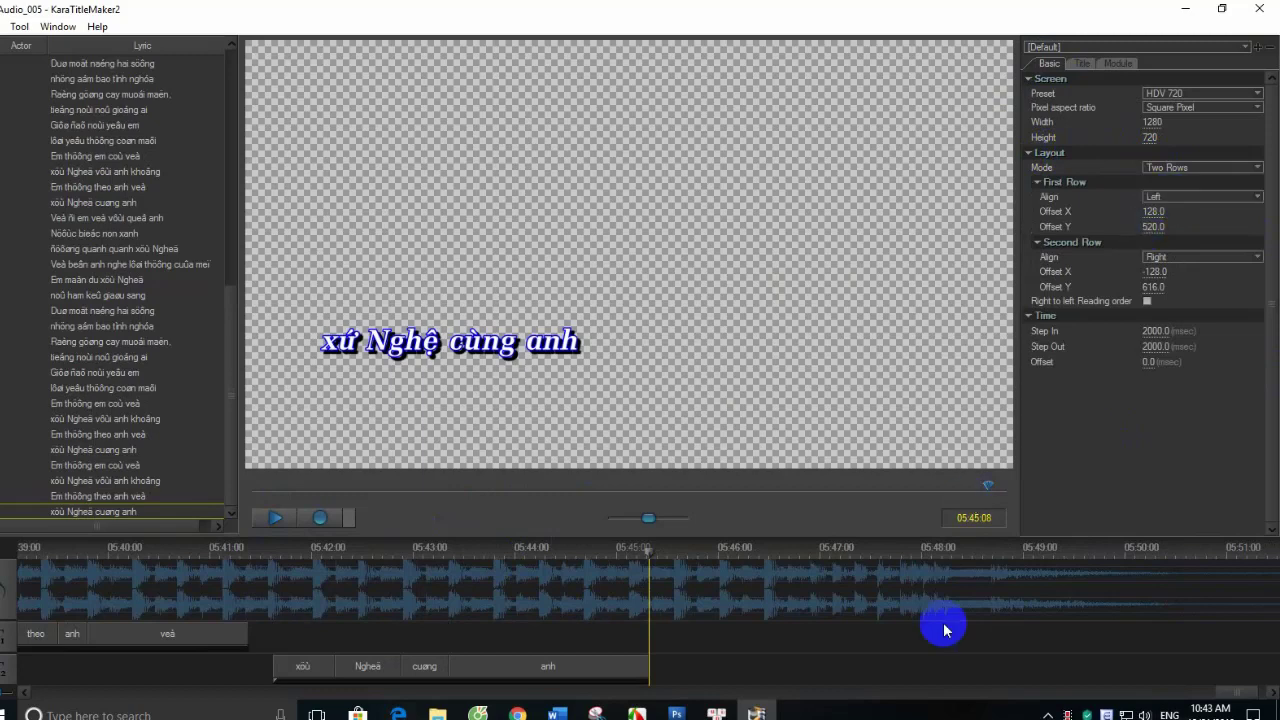
{"action": "left_click_drag", "start_coordinate": [1235, 691], "coordinate": [1211, 689]}
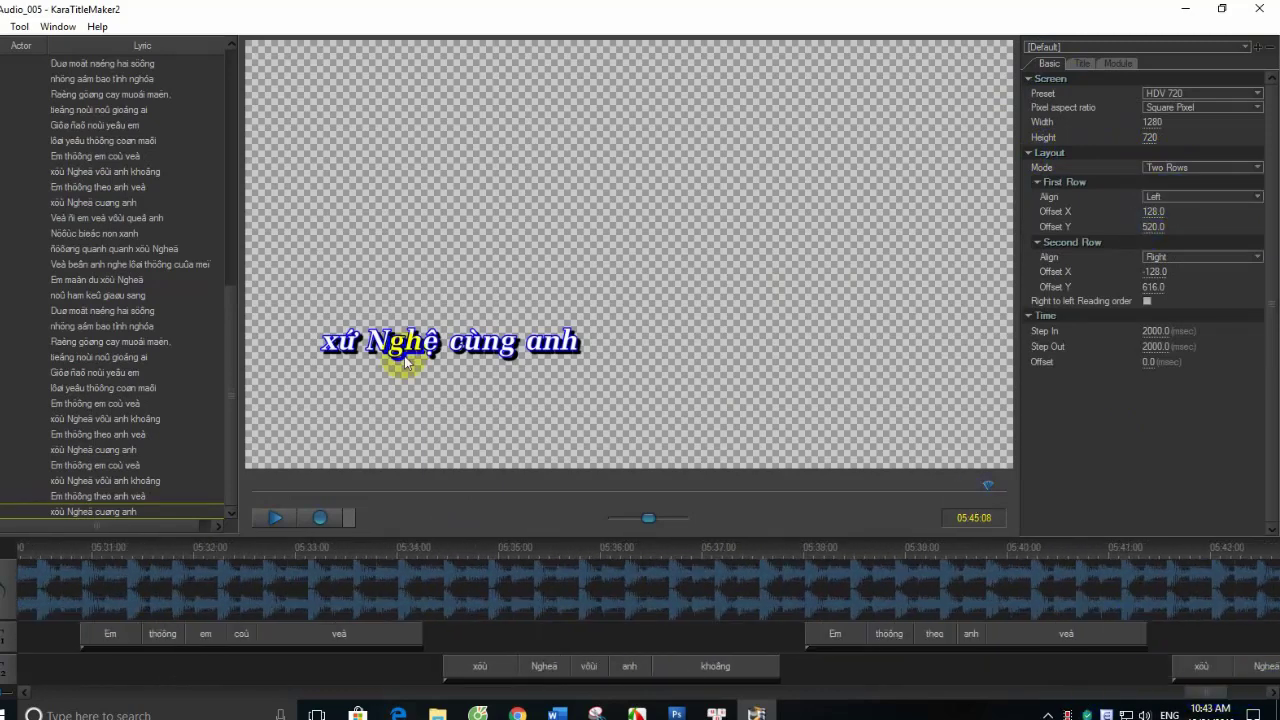
- Preview the two-row lyrics from about 05:33, then return the timeline to the song's start
{"action": "left_click", "coordinate": [324, 545]}
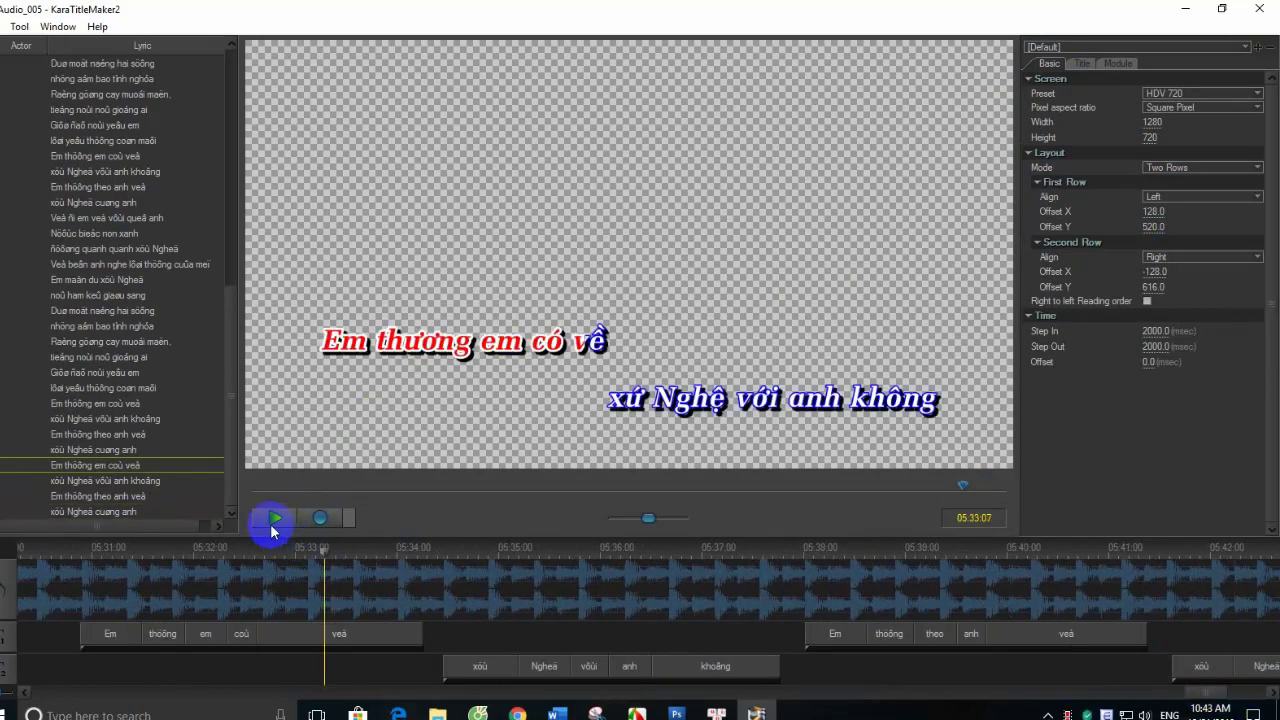
{"action": "left_click", "coordinate": [272, 530]}
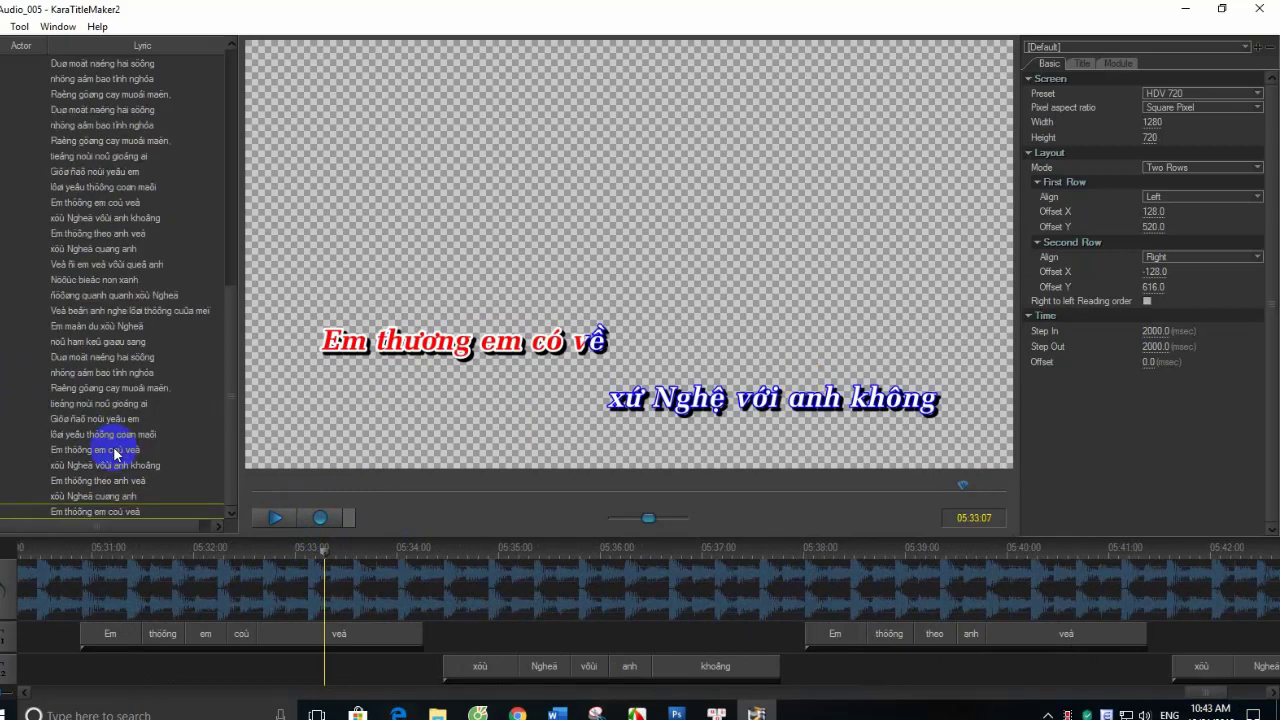
{"action": "scroll", "coordinate": [109, 445], "scroll_direction": "up", "scroll_amount": 5}
{"action": "left_click_drag", "start_coordinate": [1205, 690], "coordinate": [63, 680]}
{"action": "left_click", "coordinate": [135, 668]}
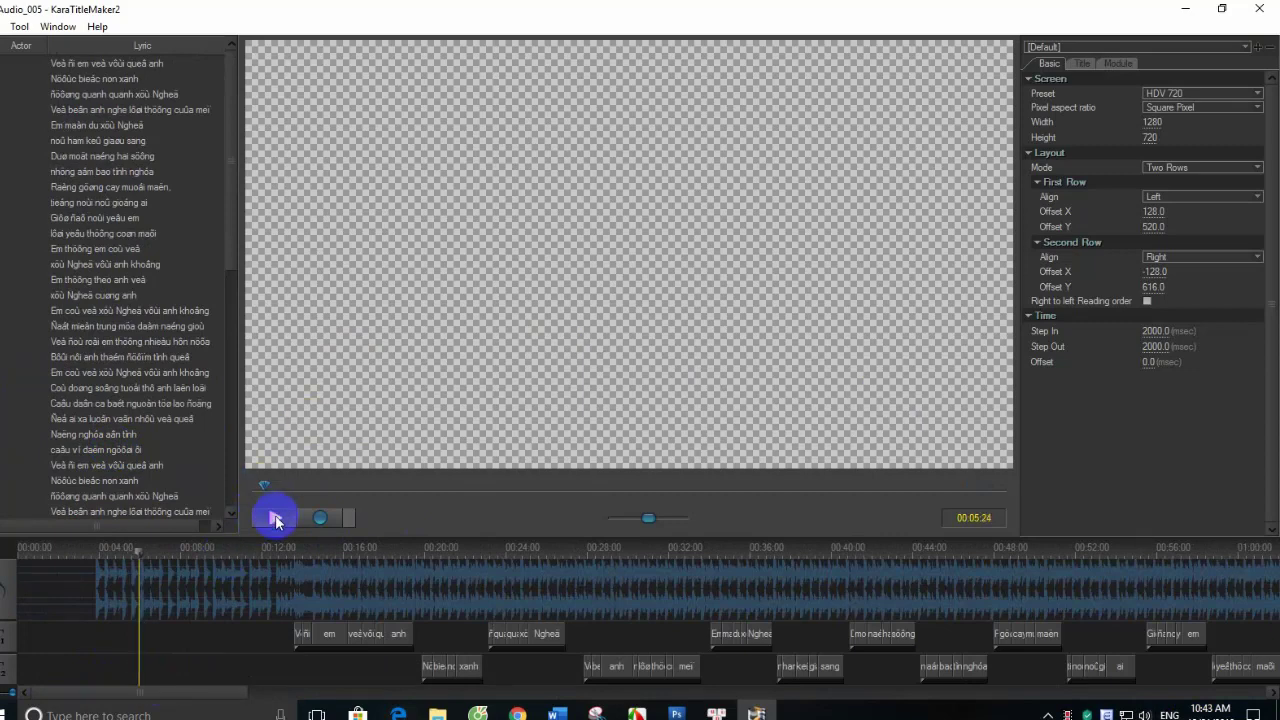
- Pause, zoom the timeline, and place the playhead just before the first lyric around 00:10
{"action": "left_click", "coordinate": [276, 519]}
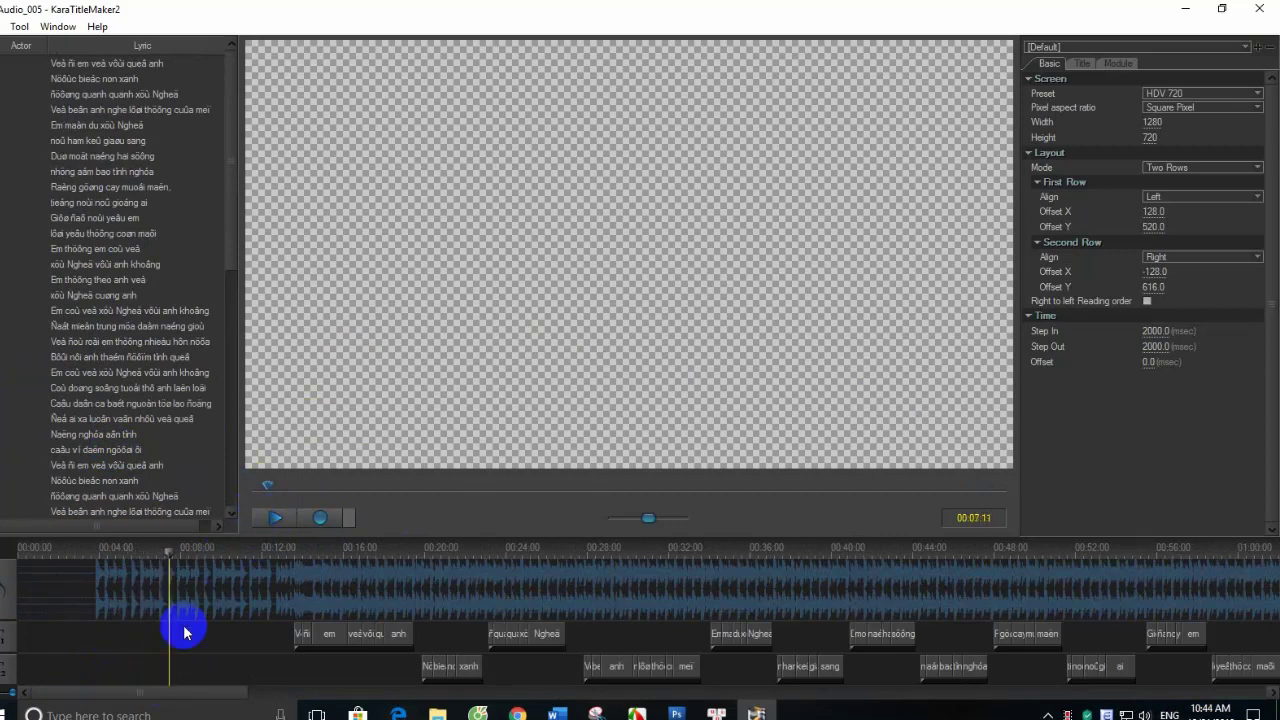
{"action": "scroll", "coordinate": [3, 700], "scroll_direction": "up", "scroll_amount": 3}
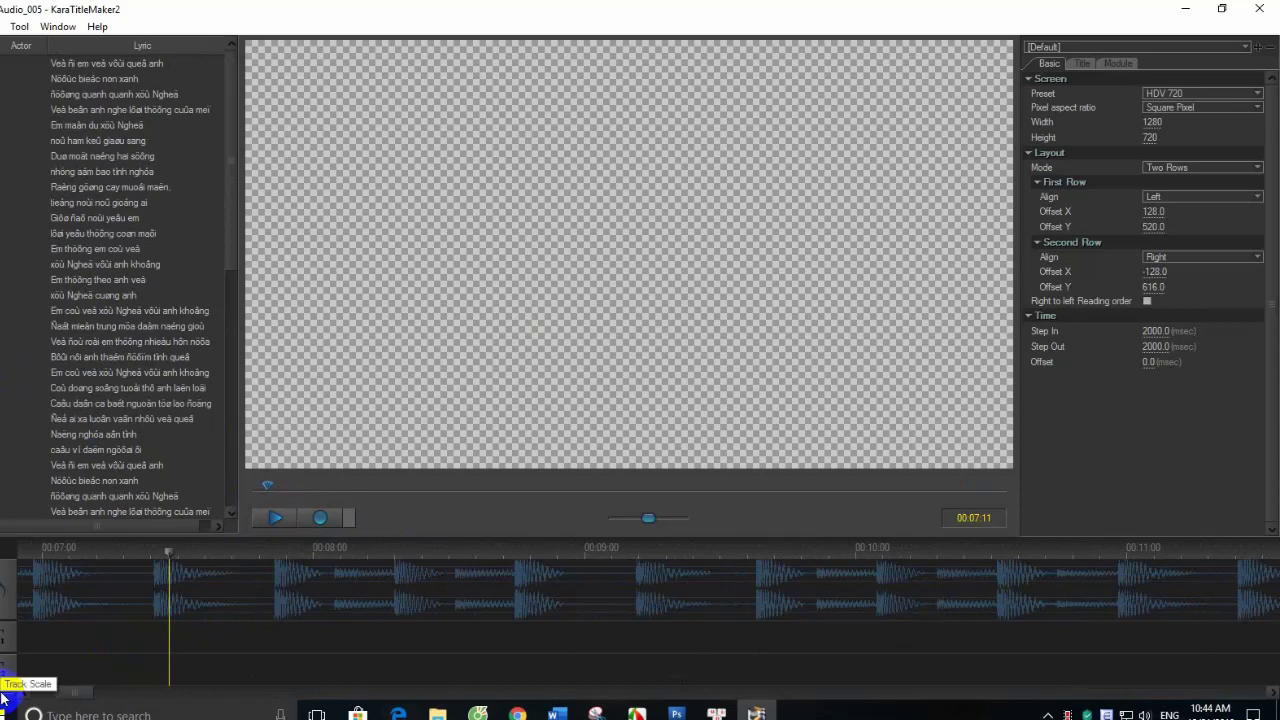
{"action": "scroll", "coordinate": [3, 700], "scroll_direction": "down", "scroll_amount": 2}
{"action": "scroll", "coordinate": [3, 700], "scroll_direction": "up", "scroll_amount": 1}
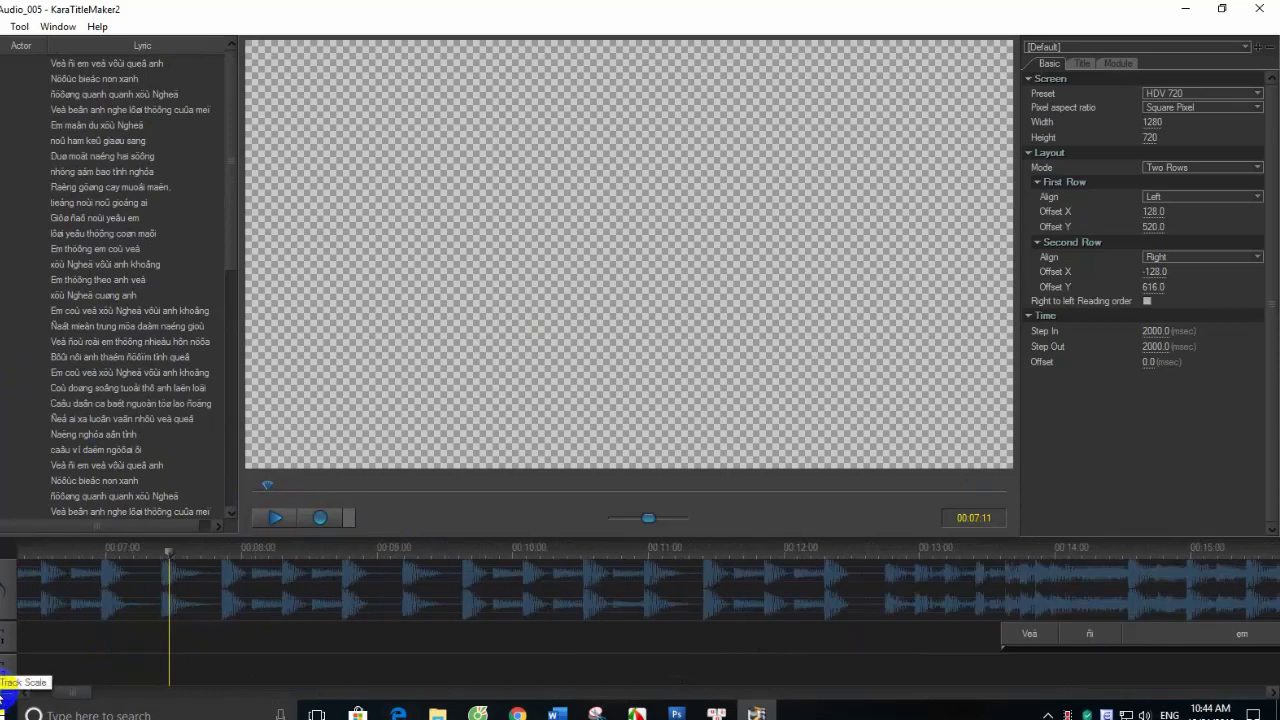
{"action": "scroll", "coordinate": [3, 700], "scroll_direction": "down", "scroll_amount": 1}
{"action": "scroll", "coordinate": [3, 700], "scroll_direction": "up", "scroll_amount": 1}
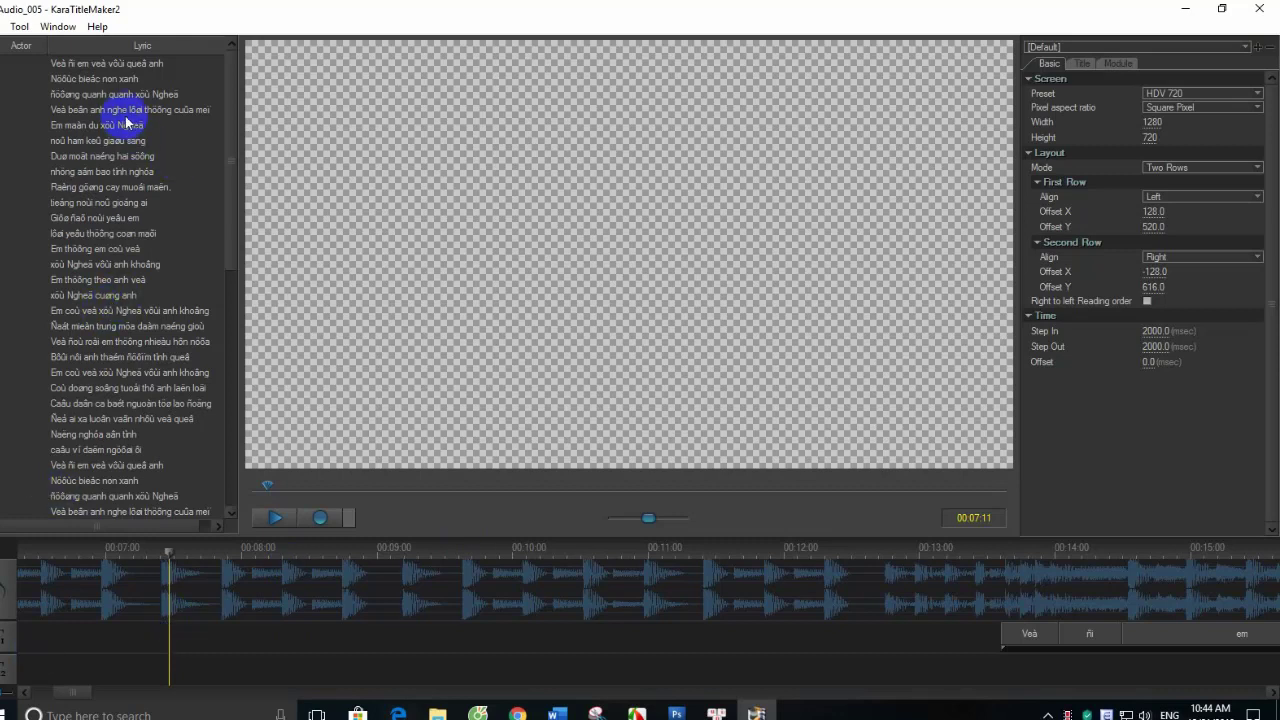
{"action": "left_click", "coordinate": [914, 550]}
{"action": "left_click", "coordinate": [988, 553]}
{"action": "left_click", "coordinate": [857, 551]}
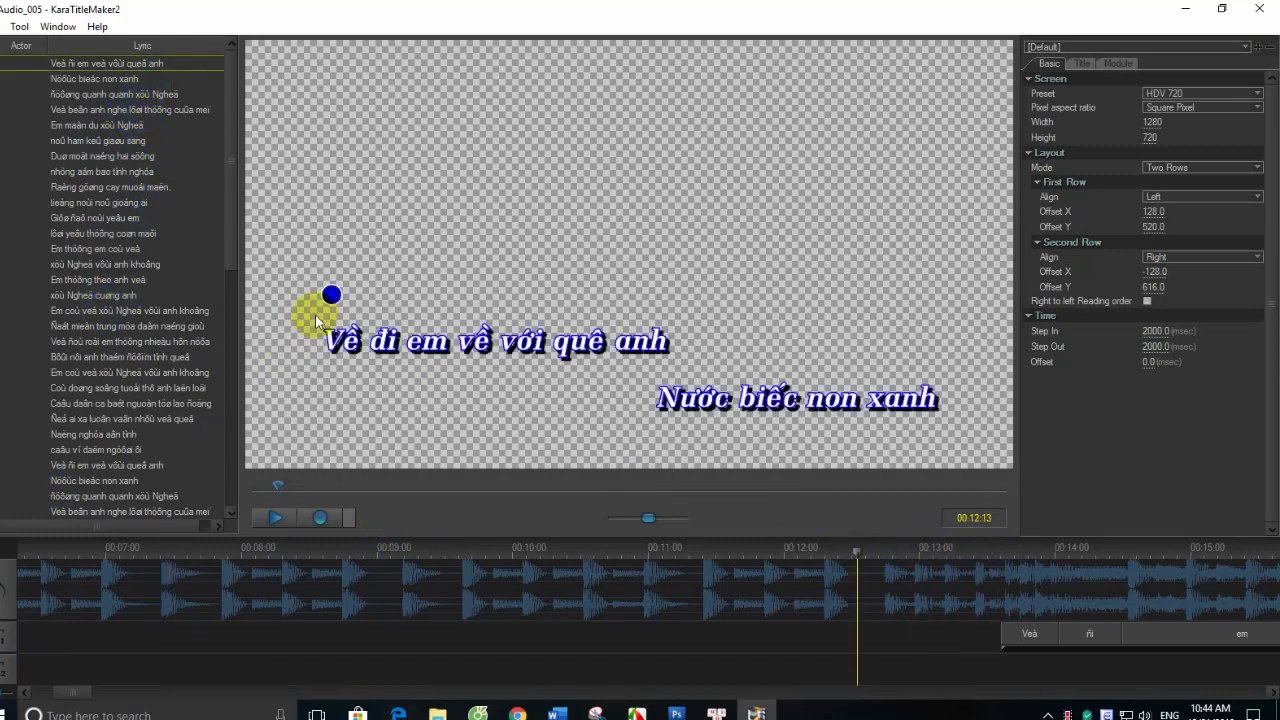
{"action": "left_click", "coordinate": [590, 555]}
{"action": "left_click", "coordinate": [474, 557]}
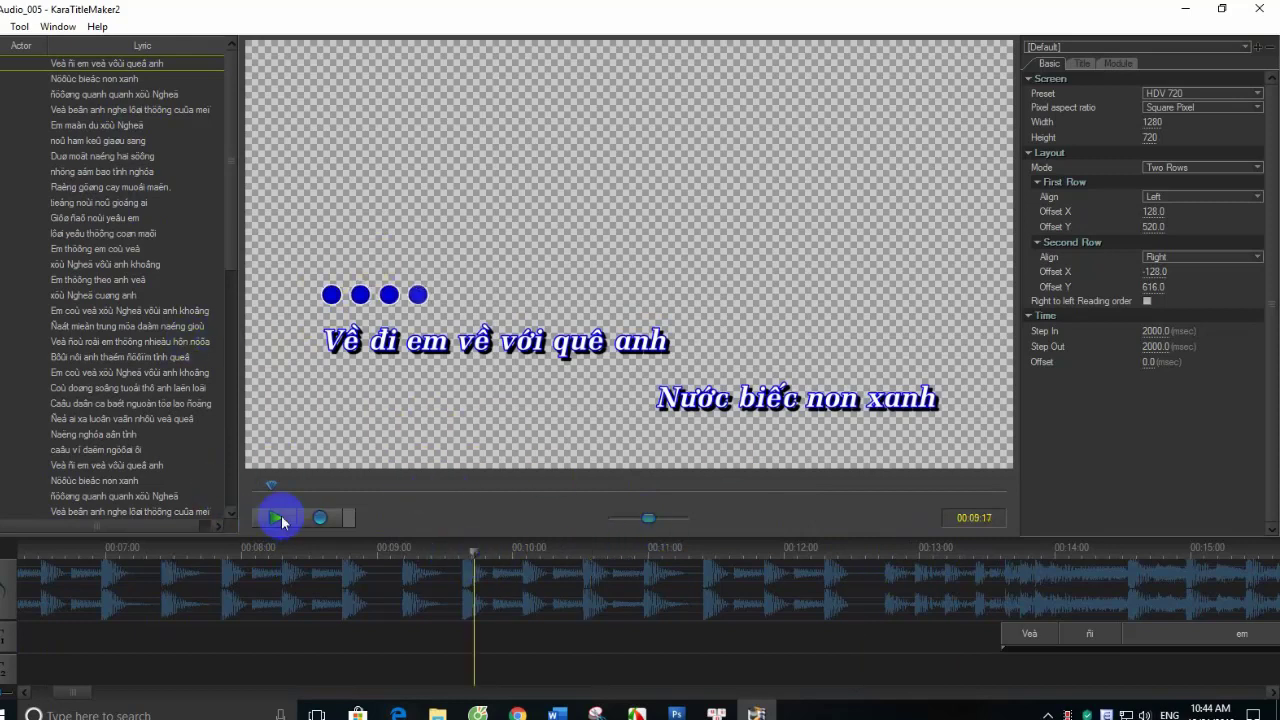
- Select lyric rows until 'Em có về xứ Nghệ với anh không' appears in the preview
{"action": "left_click", "coordinate": [91, 218]}
{"action": "left_click", "coordinate": [74, 188]}
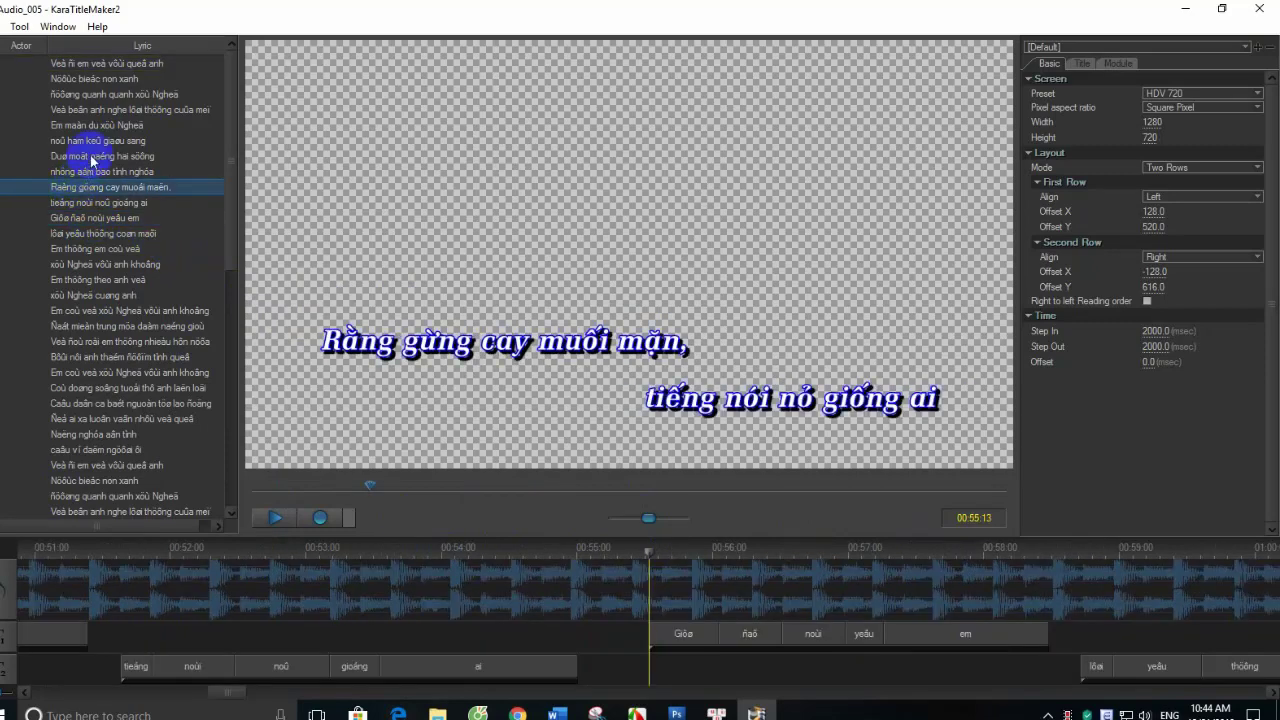
{"action": "left_click", "coordinate": [91, 127]}
{"action": "left_click", "coordinate": [100, 98]}
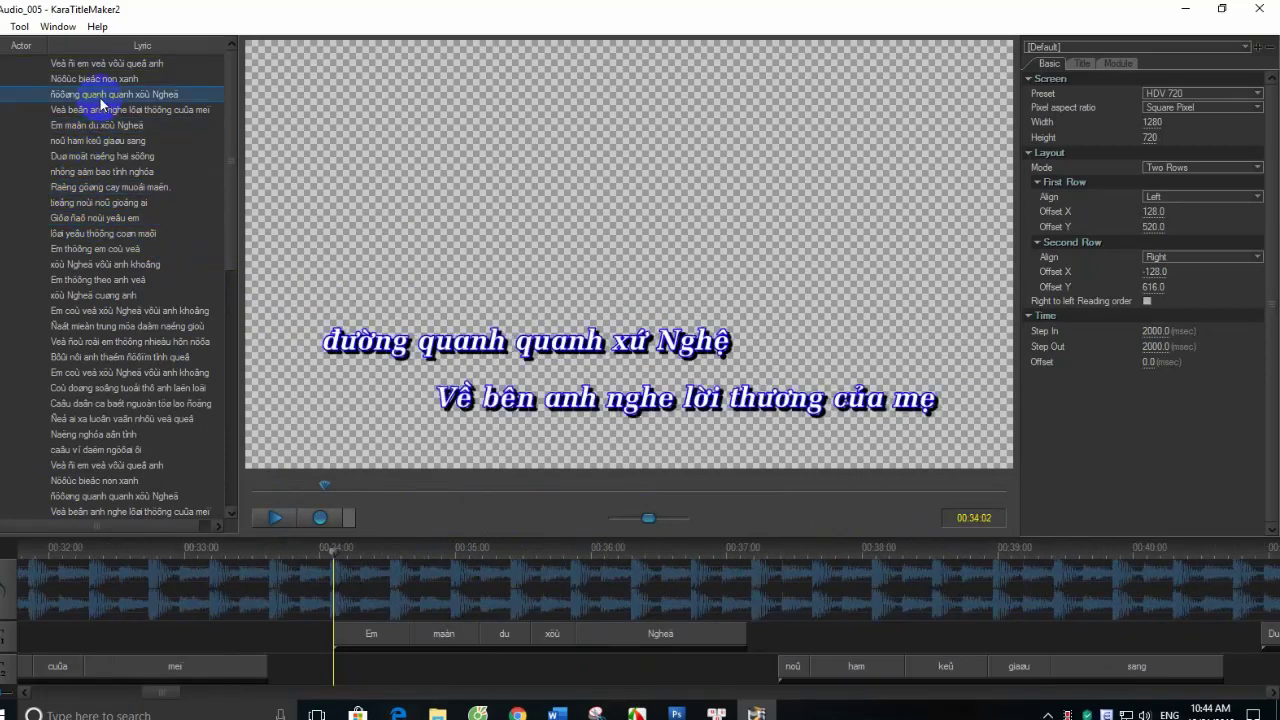
{"action": "left_click", "coordinate": [104, 202]}
{"action": "left_click", "coordinate": [100, 248]}
{"action": "left_click", "coordinate": [107, 311]}
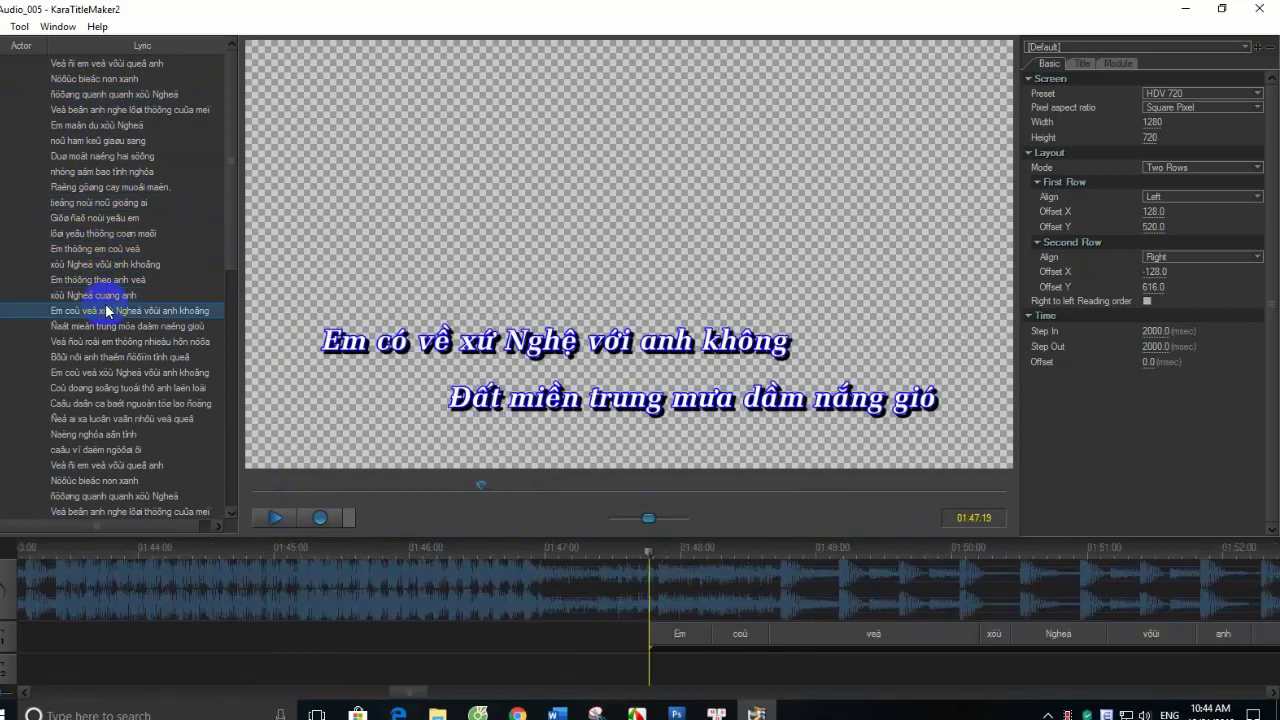
- Add a countdown signal indicator to the first chosen lyric line
{"action": "right_click", "coordinate": [106, 311]}
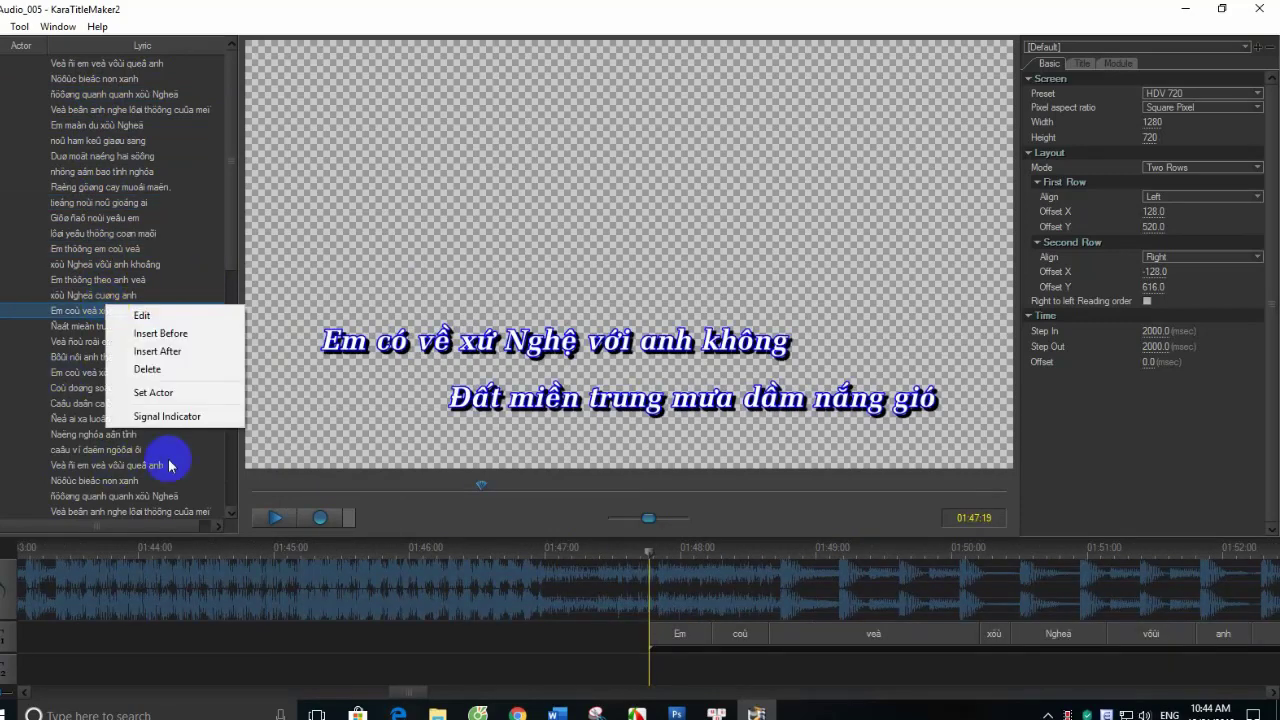
{"action": "left_click", "coordinate": [178, 418]}
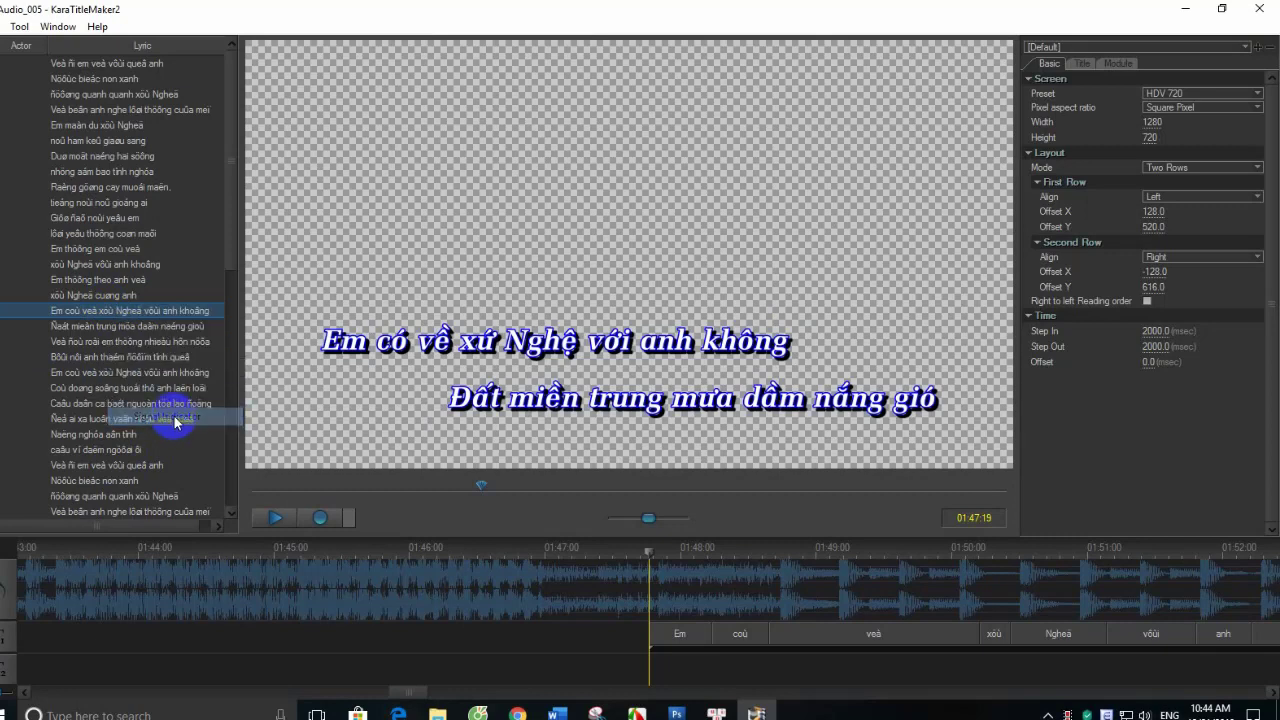
{"action": "scroll", "coordinate": [166, 400], "scroll_direction": "down", "scroll_amount": 3}
{"action": "scroll", "coordinate": [165, 399], "scroll_direction": "down", "scroll_amount": 4}
{"action": "scroll", "coordinate": [165, 399], "scroll_direction": "down", "scroll_amount": 2}
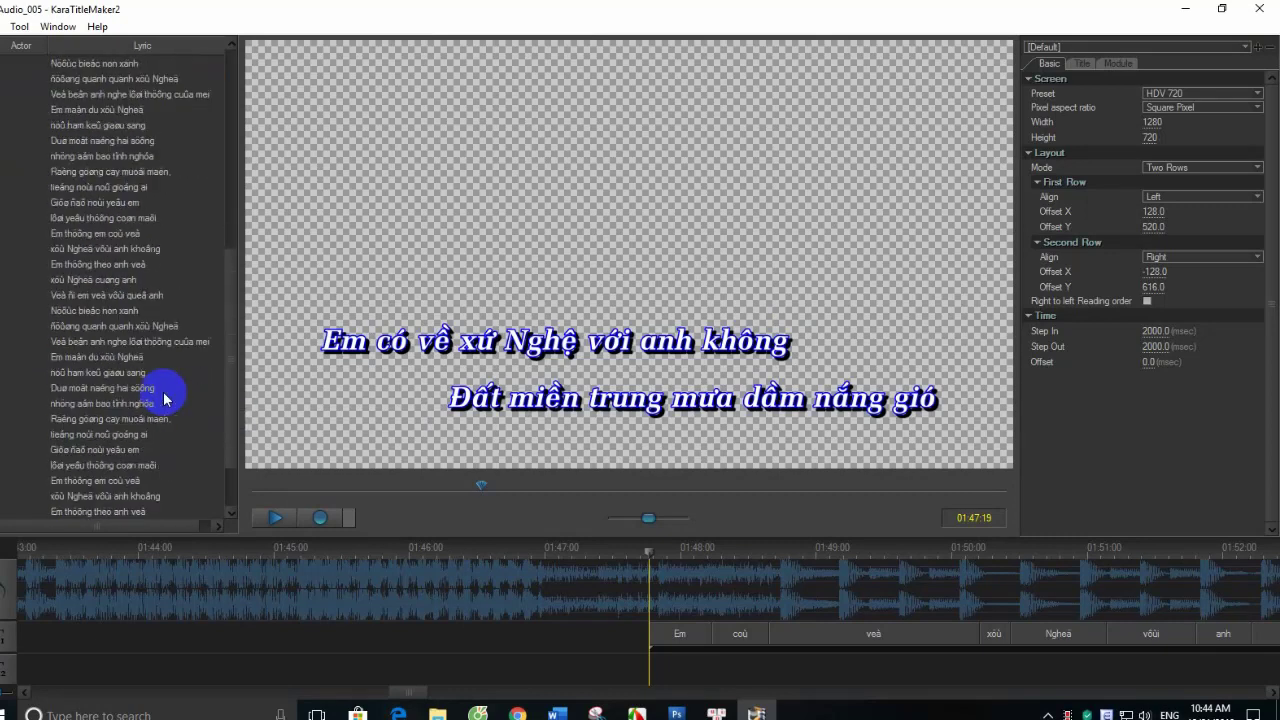
{"action": "scroll", "coordinate": [150, 352], "scroll_direction": "down", "scroll_amount": 2}
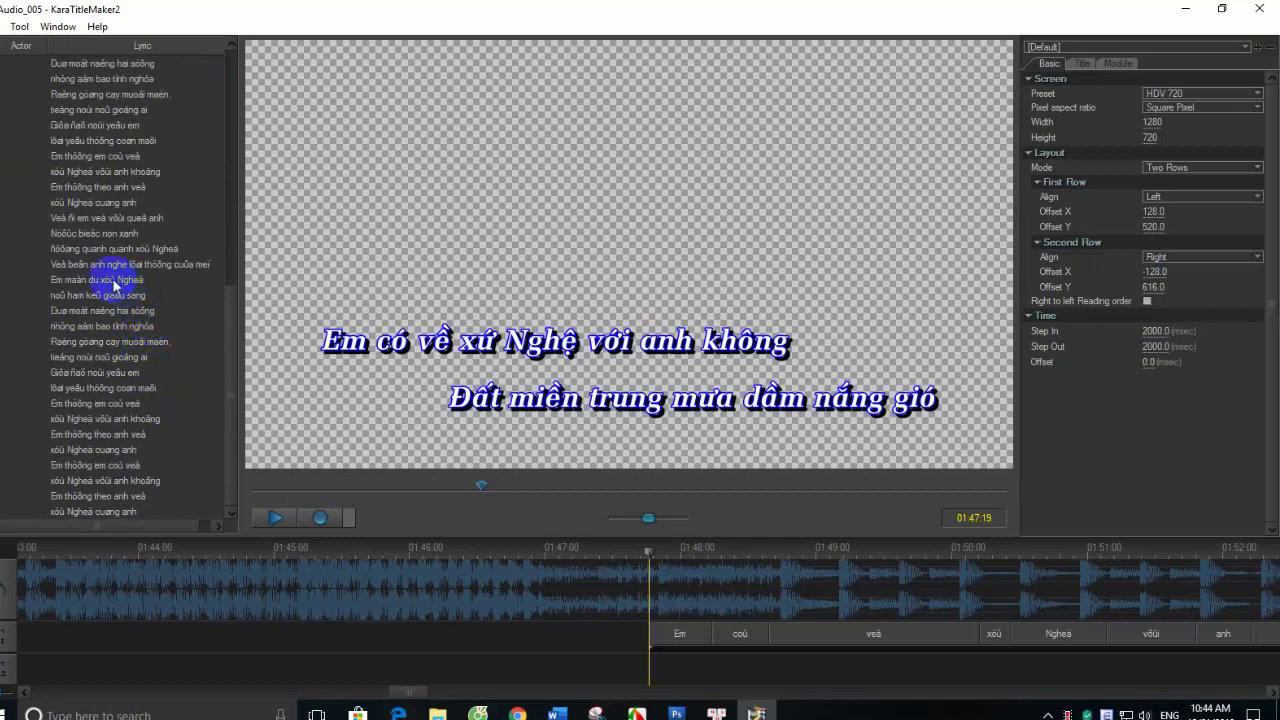
{"action": "scroll", "coordinate": [98, 290], "scroll_direction": "down", "scroll_amount": 3}
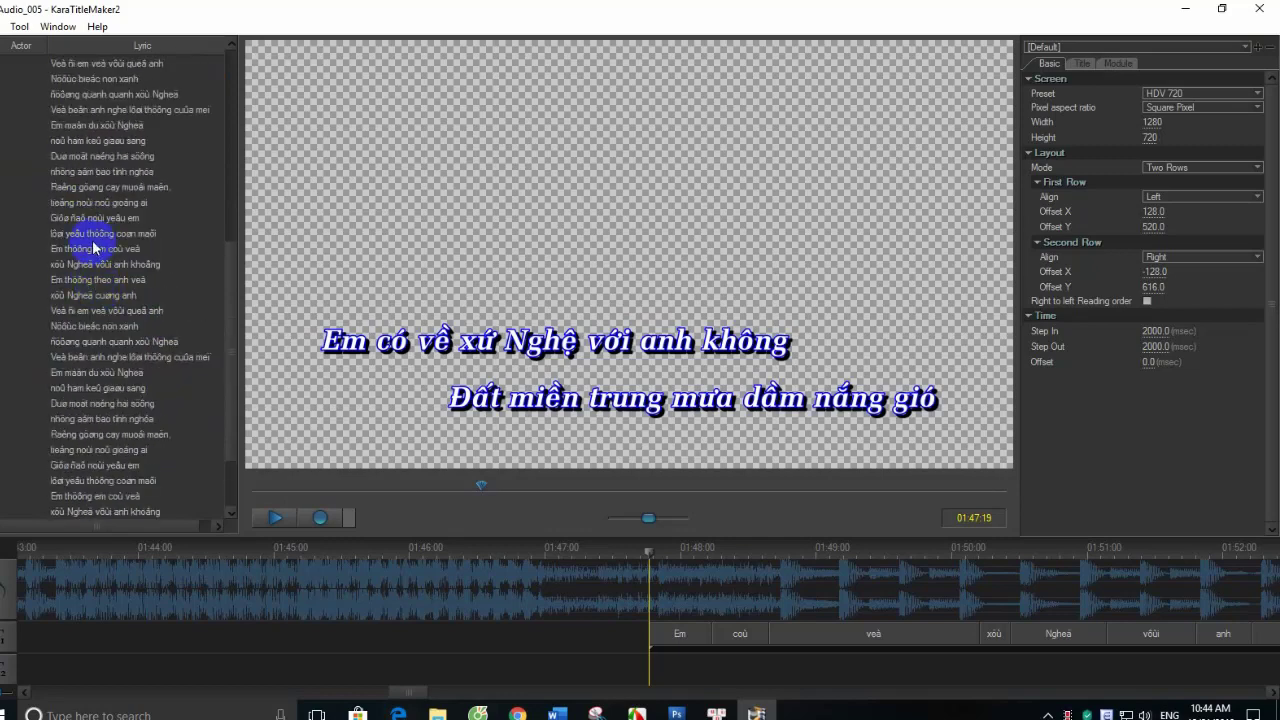
- Add a countdown signal indicator before the line 'Về đi em về với quê anh'
{"action": "left_click", "coordinate": [93, 248]}
{"action": "left_click", "coordinate": [107, 266]}
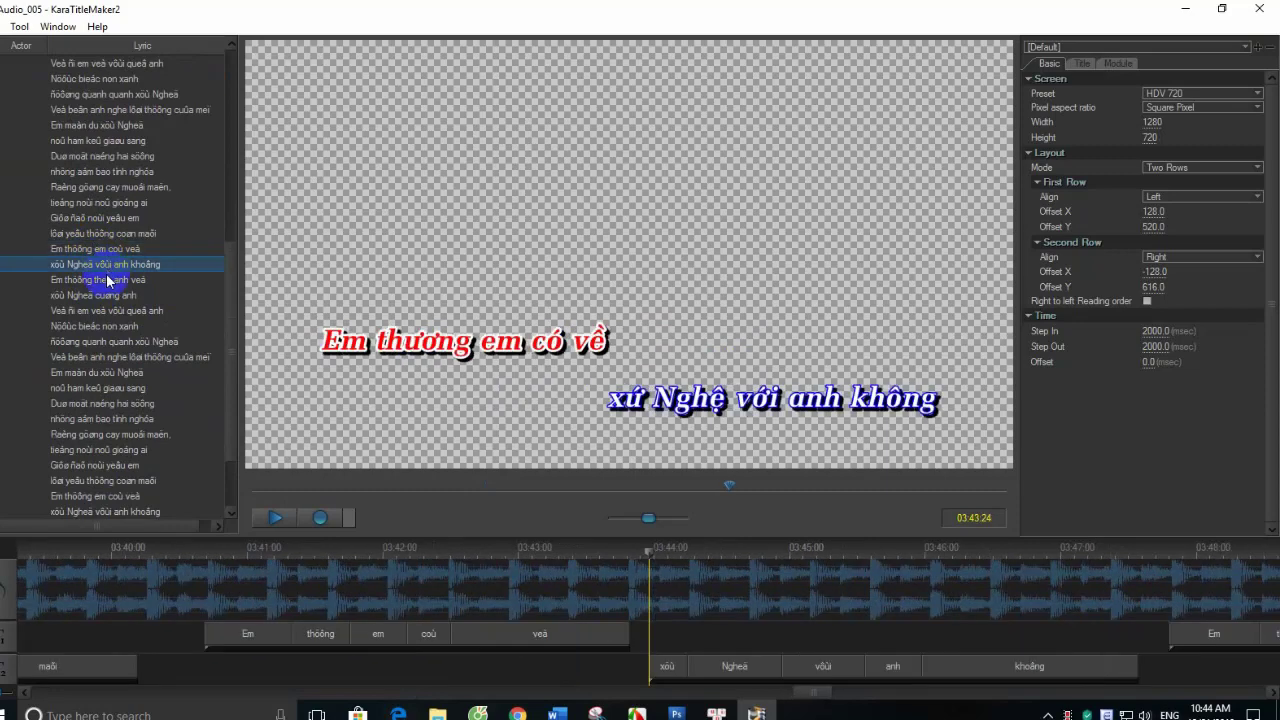
{"action": "left_click", "coordinate": [104, 311]}
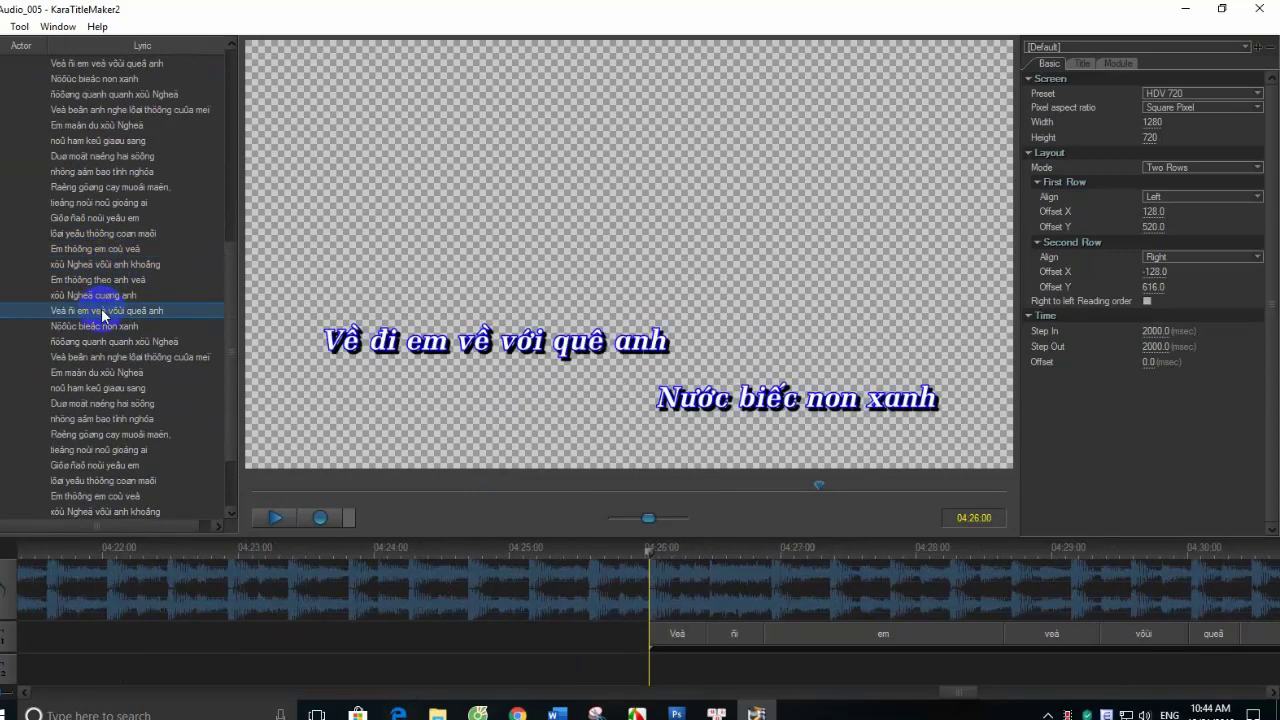
{"action": "right_click", "coordinate": [104, 313]}
{"action": "left_click", "coordinate": [126, 421]}
- Add a signal indicator to 'Em thương em có về' and preview the countdown dots
{"action": "scroll", "coordinate": [130, 423], "scroll_direction": "down", "scroll_amount": 2}
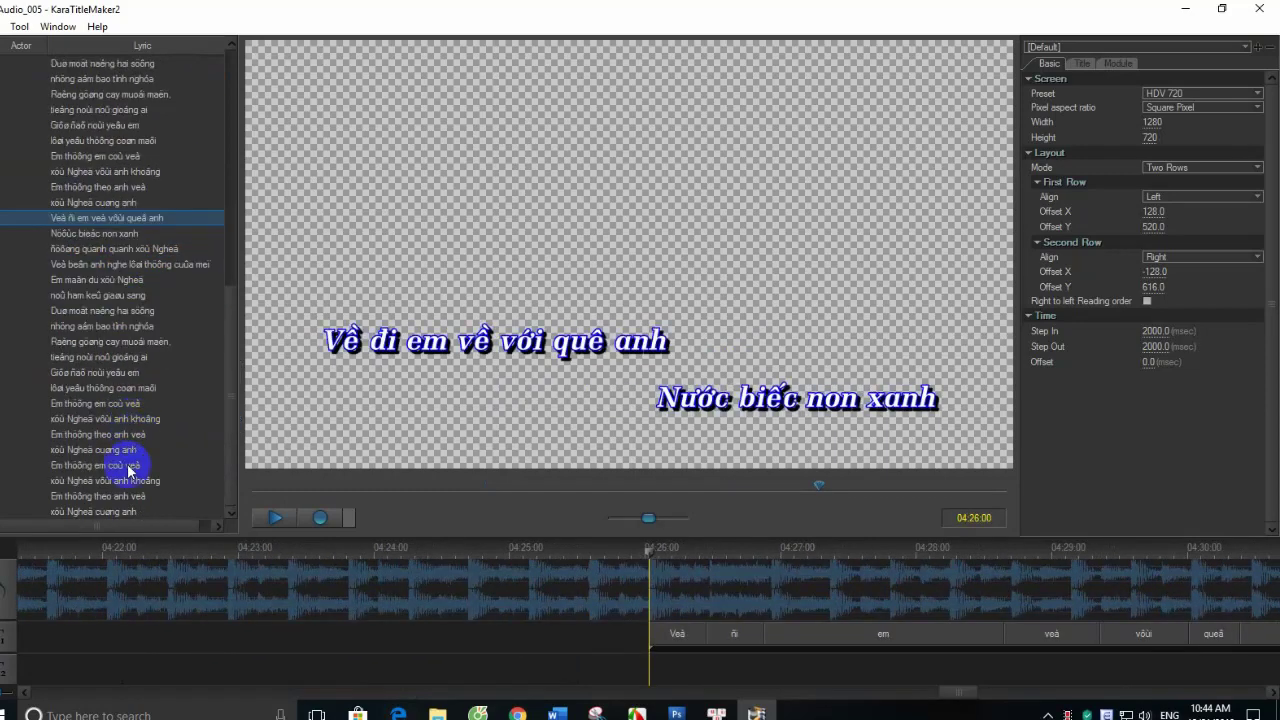
{"action": "left_click", "coordinate": [110, 496]}
{"action": "left_click", "coordinate": [109, 481]}
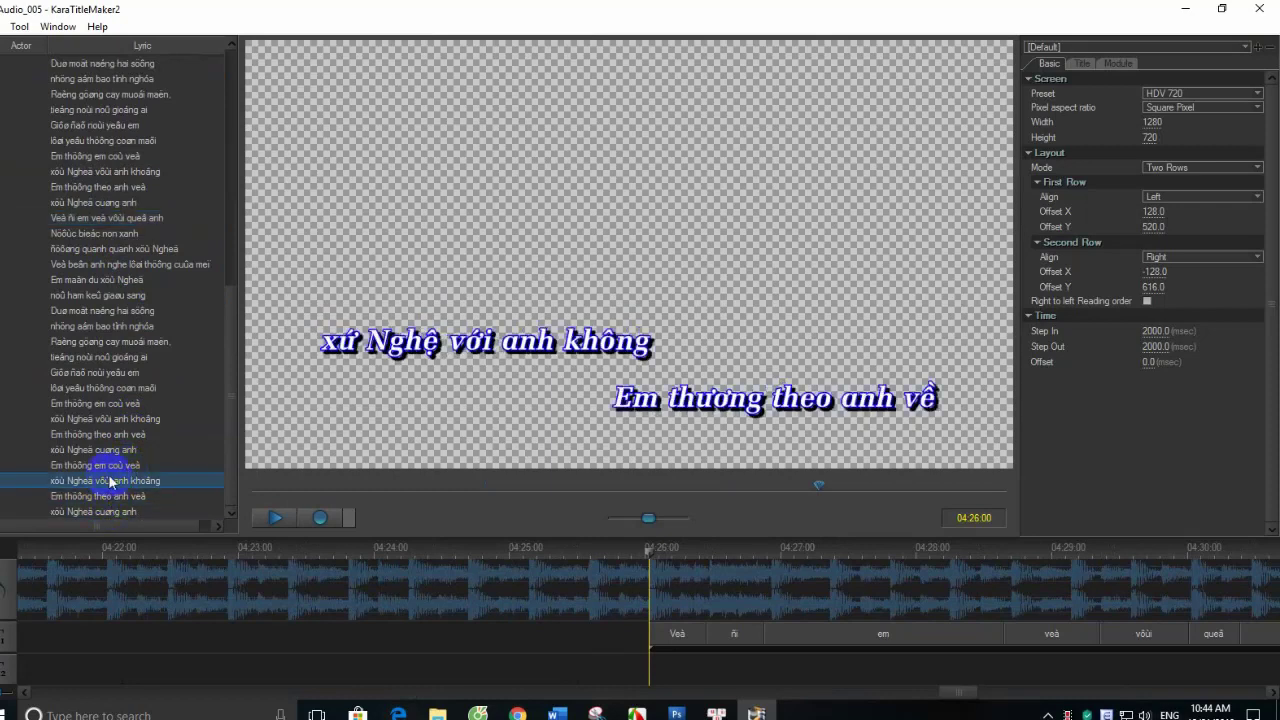
{"action": "left_click", "coordinate": [109, 465]}
{"action": "right_click", "coordinate": [110, 466]}
{"action": "left_click", "coordinate": [150, 581]}
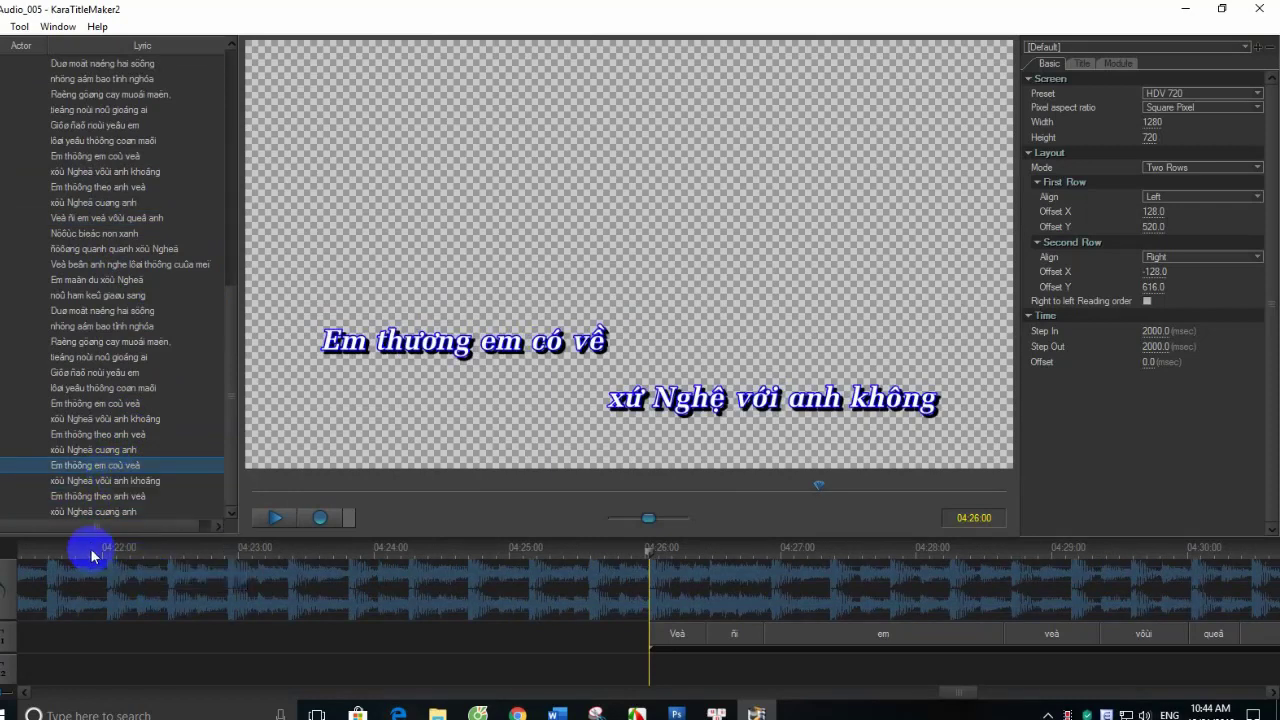
{"action": "left_click", "coordinate": [60, 548]}
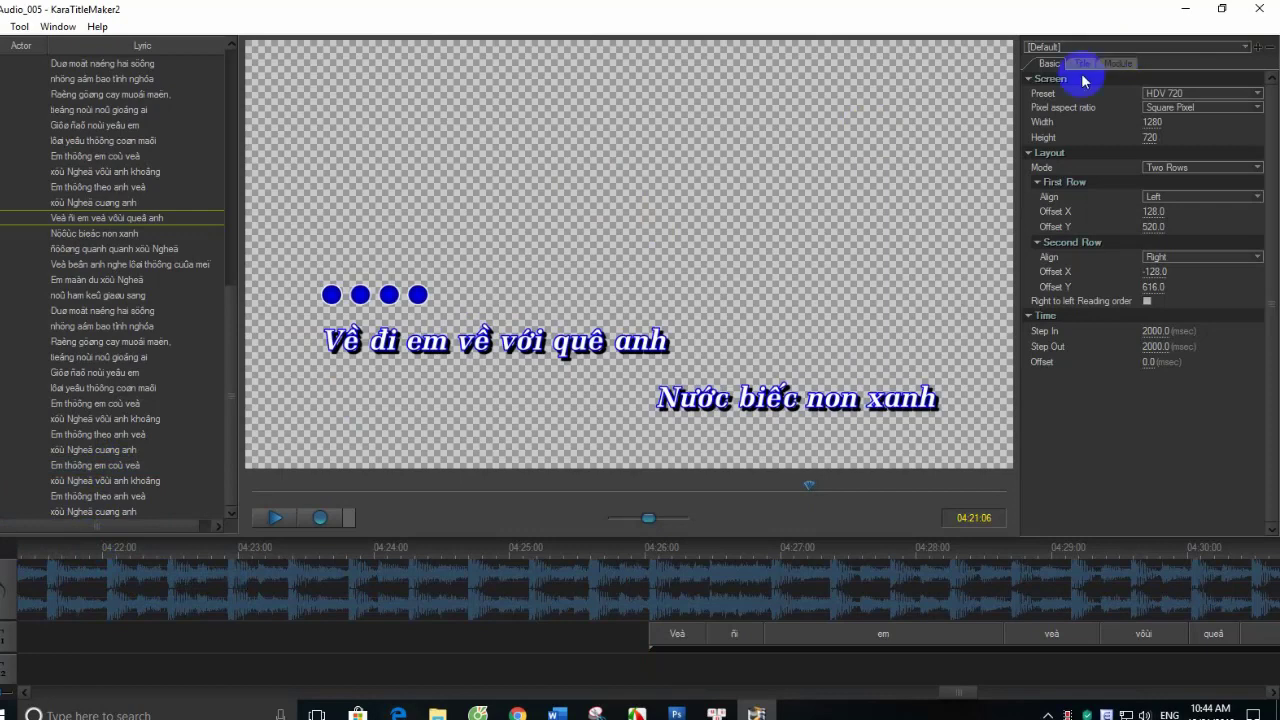
- Set the lit countdown dot colour to bright cyan in the Signals settings
{"action": "left_click", "coordinate": [1118, 66]}
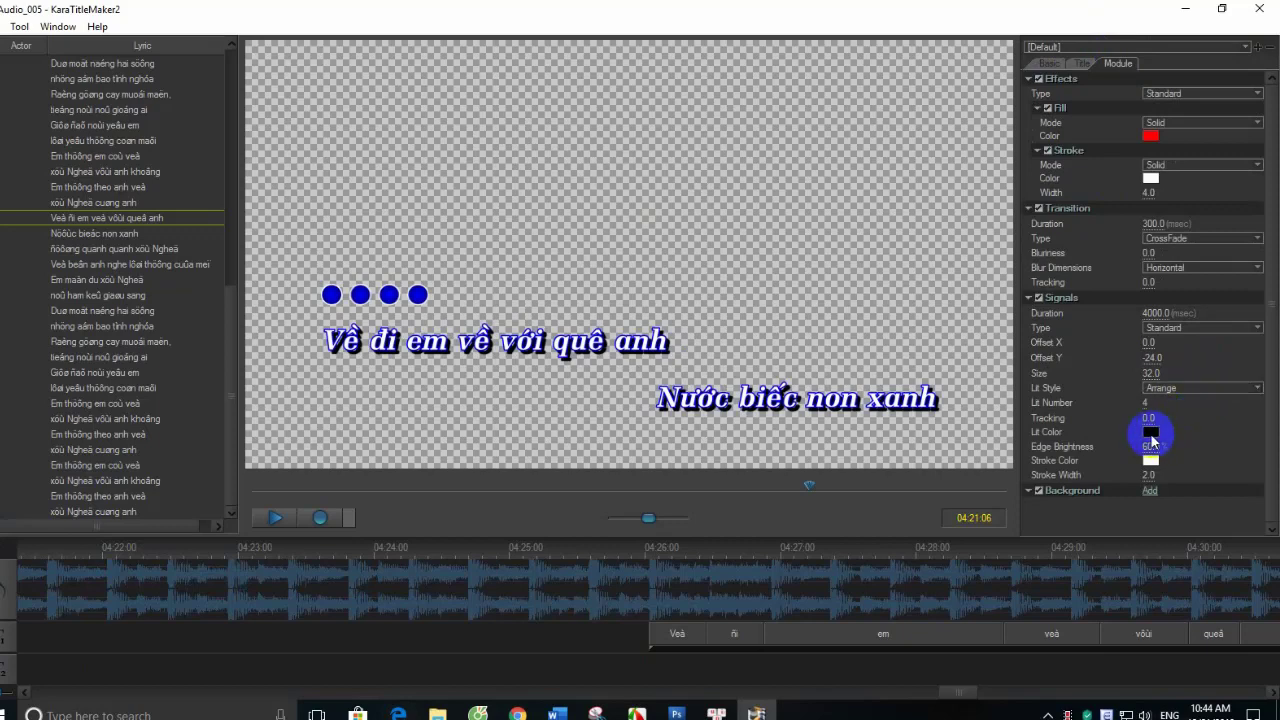
{"action": "left_click", "coordinate": [1151, 432]}
{"action": "left_click", "coordinate": [681, 340]}
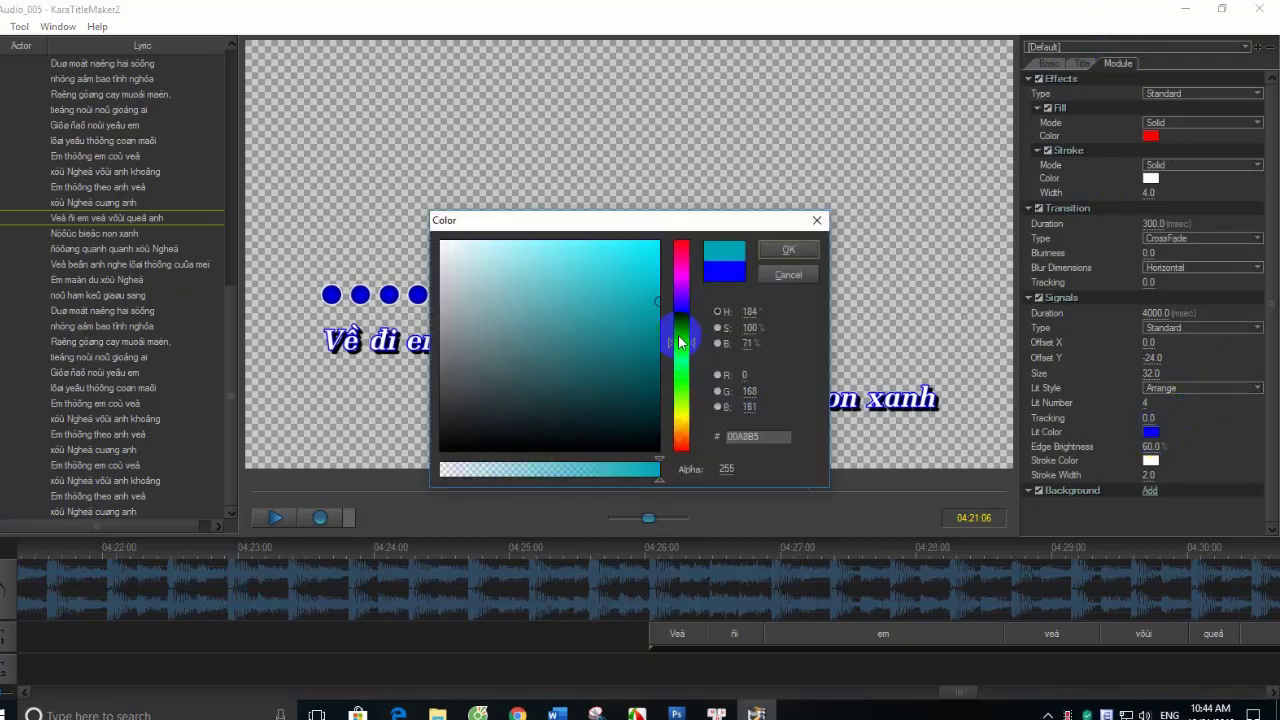
{"action": "left_click_drag", "start_coordinate": [645, 247], "coordinate": [614, 287]}
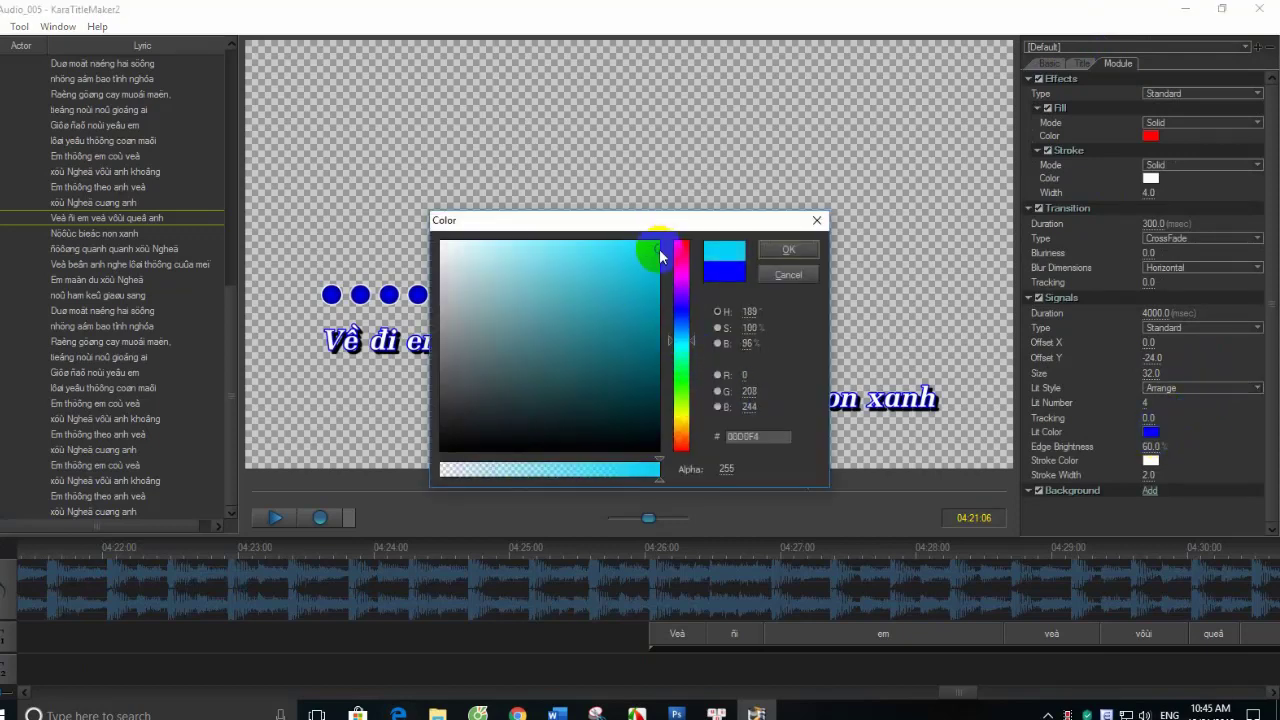
{"action": "left_click", "coordinate": [788, 249]}
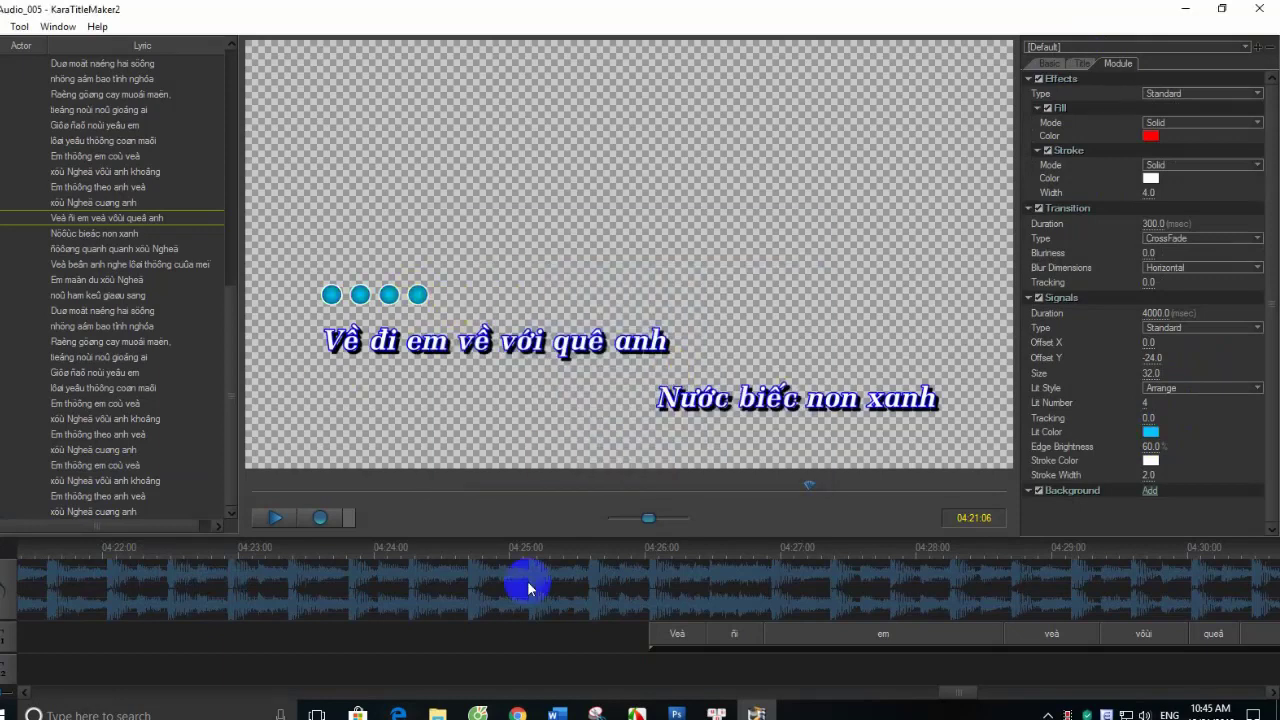
- Cue the preview back to 00:13:15 at the opening line 'Về đi em về với quê anh'
{"action": "mouse_move", "coordinate": [965, 692]}
{"action": "left_mouse_down"}
{"action": "mouse_move", "coordinate": [518, 676]}
{"action": "mouse_move", "coordinate": [420, 697]}
{"action": "mouse_move", "coordinate": [153, 694]}
{"action": "left_mouse_up"}
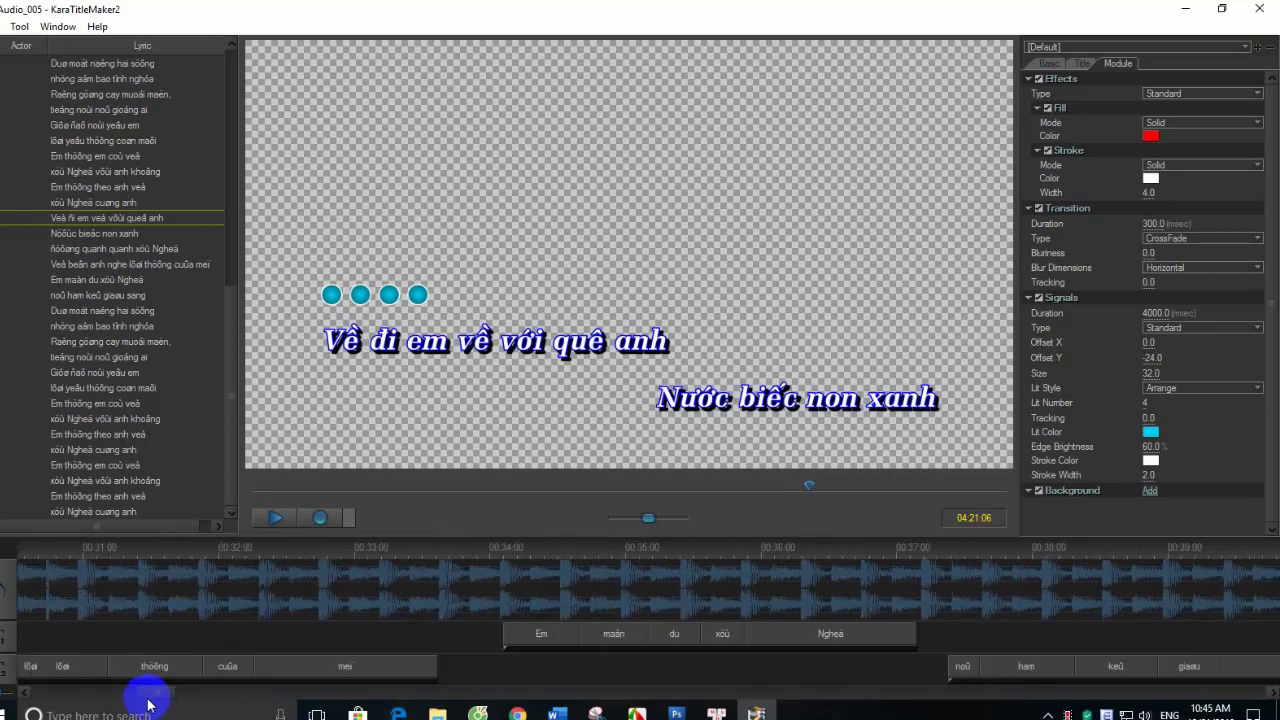
{"action": "scroll", "coordinate": [88, 210], "scroll_direction": "down", "scroll_amount": 2}
{"action": "scroll", "coordinate": [88, 210], "scroll_direction": "down", "scroll_amount": 2}
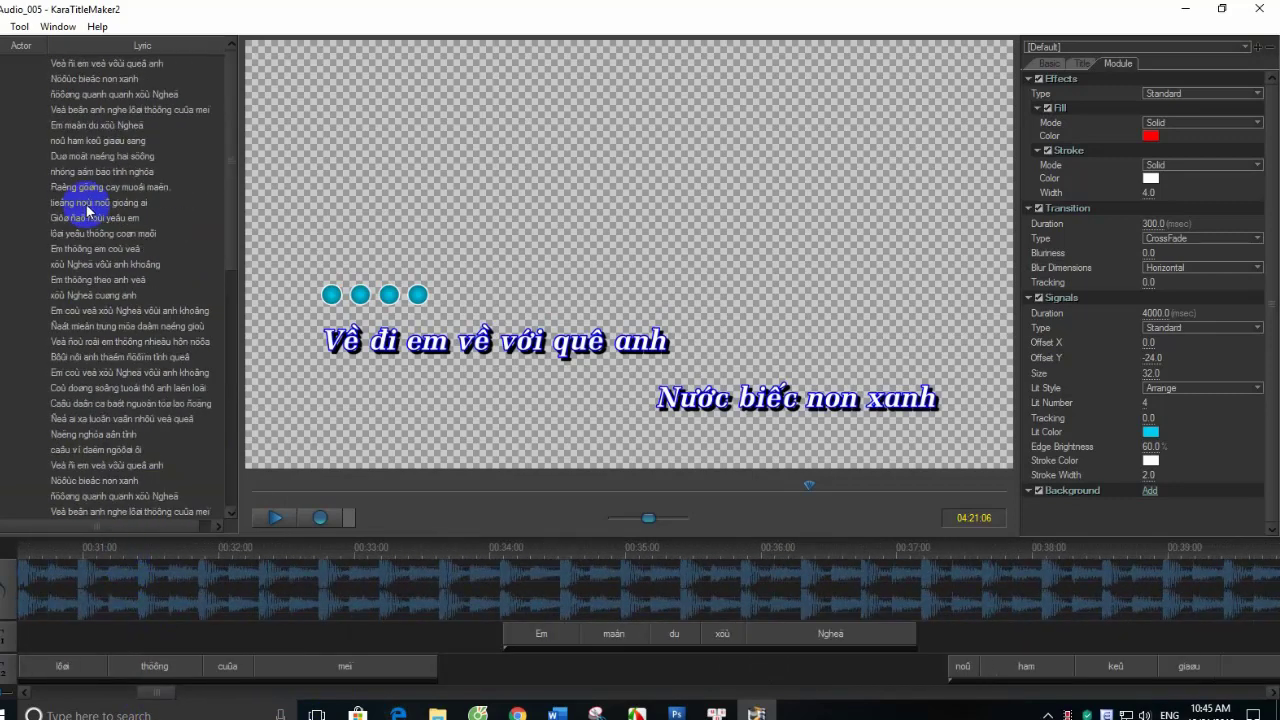
{"action": "left_click", "coordinate": [80, 64]}
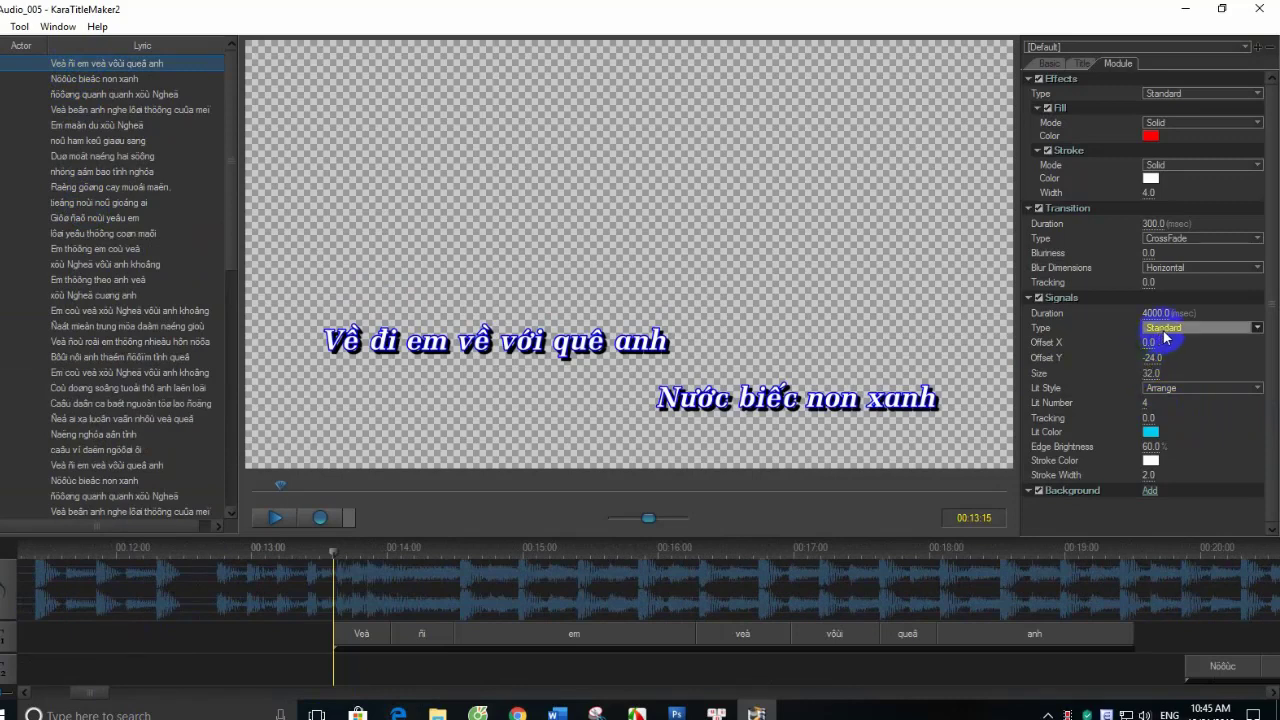
{"action": "left_click_drag", "start_coordinate": [251, 547], "coordinate": [80, 549]}
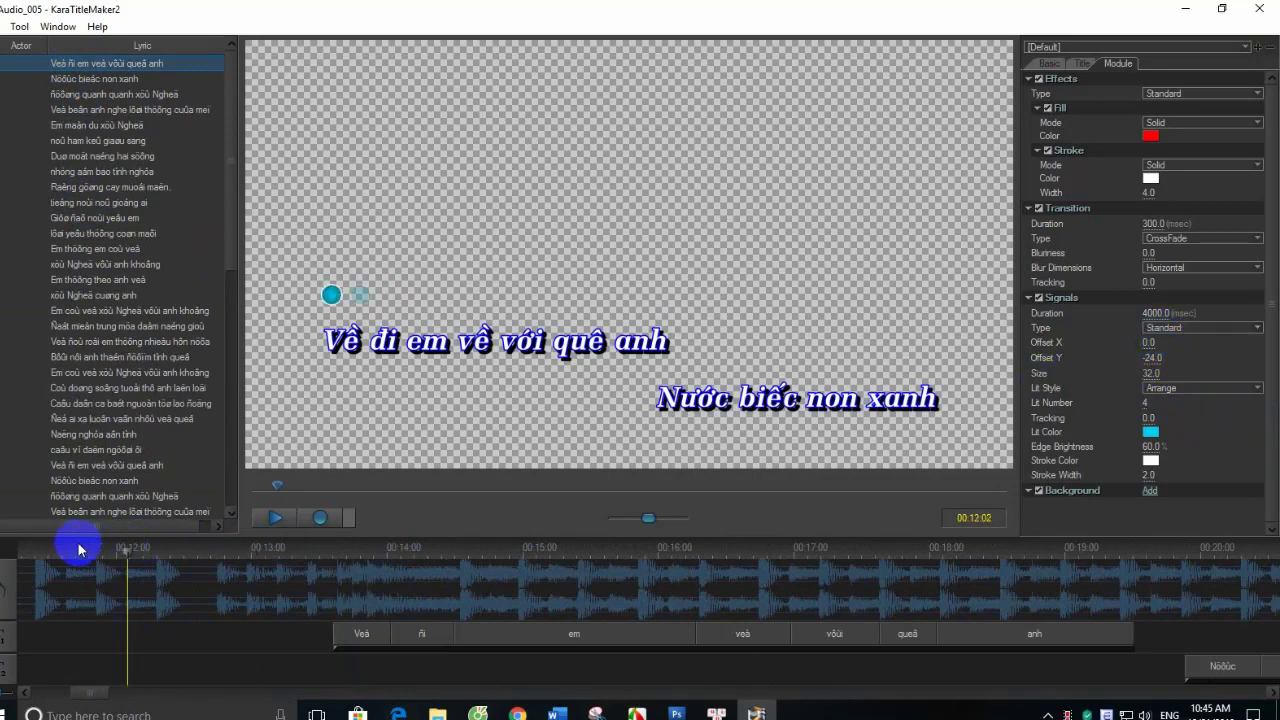
{"action": "left_click", "coordinate": [80, 549]}
{"action": "left_click", "coordinate": [1176, 328]}
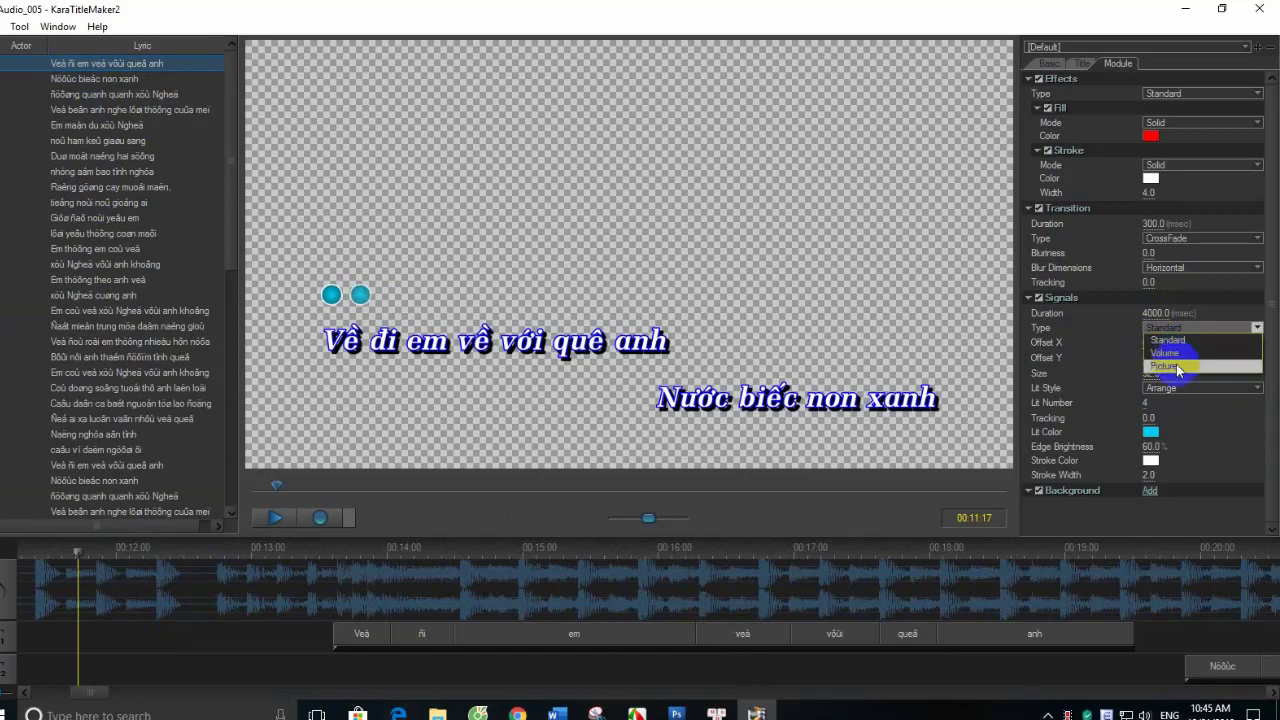
{"action": "left_click", "coordinate": [1176, 364]}
{"action": "left_click", "coordinate": [1189, 421]}
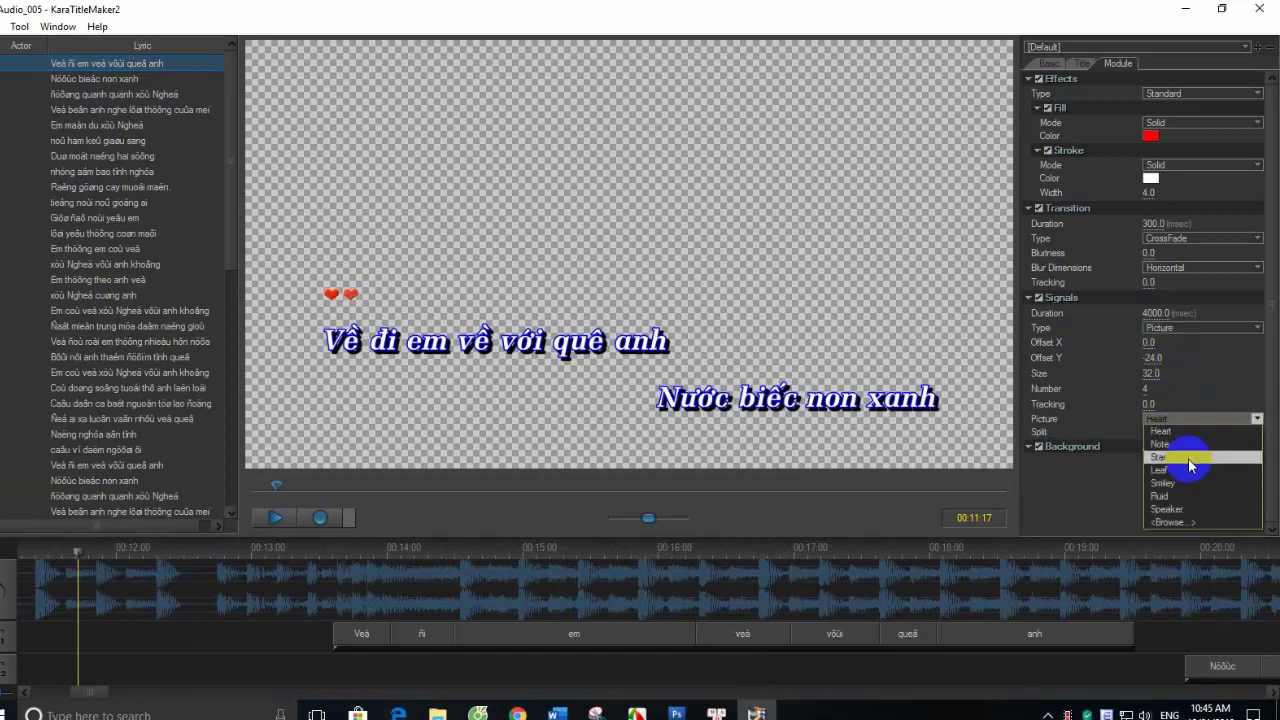
{"action": "left_click", "coordinate": [1182, 492]}
{"action": "left_click", "coordinate": [1179, 418]}
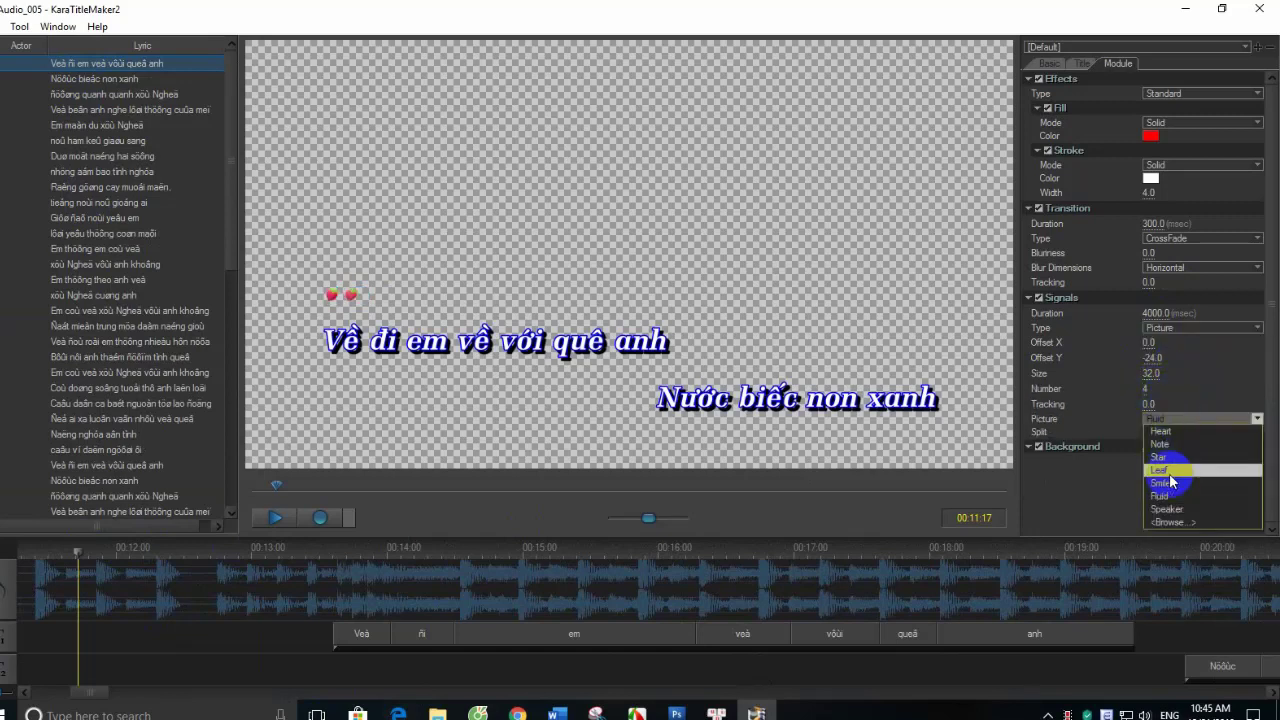
{"action": "left_click", "coordinate": [1170, 478]}
{"action": "left_click", "coordinate": [1179, 421]}
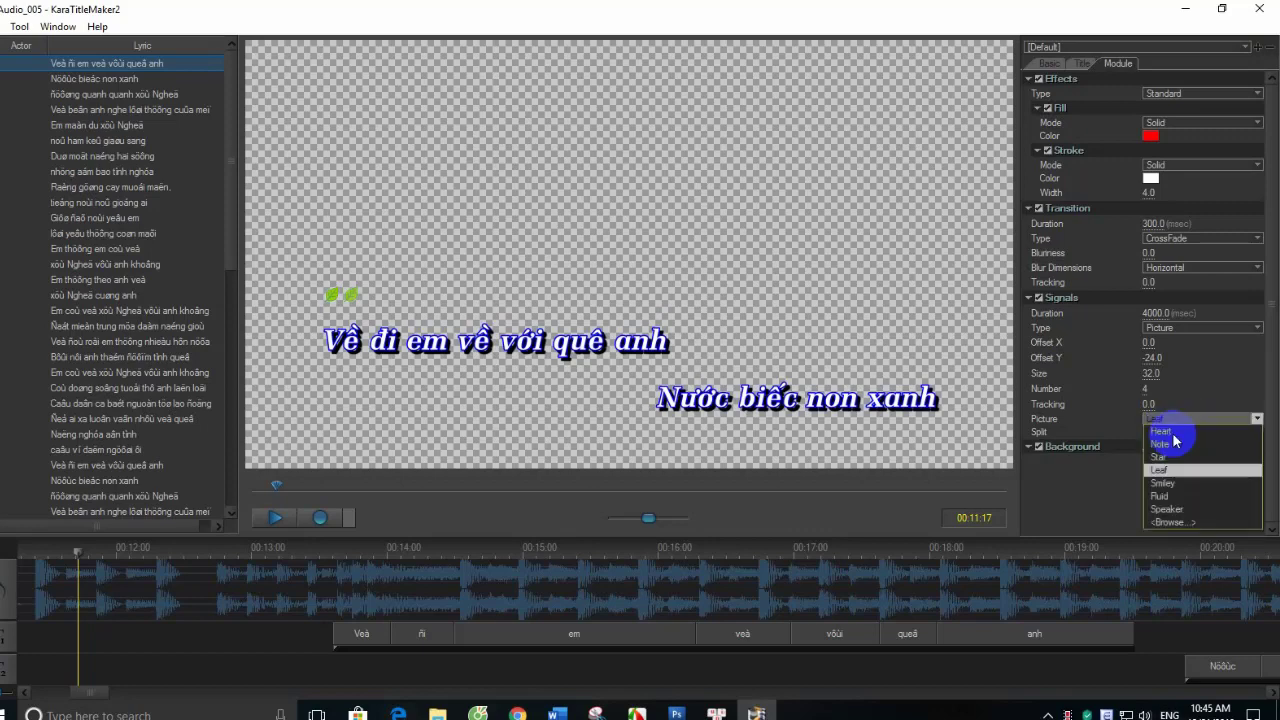
{"action": "left_click", "coordinate": [1175, 457]}
{"action": "left_click", "coordinate": [1180, 420]}
{"action": "left_click", "coordinate": [1180, 523]}
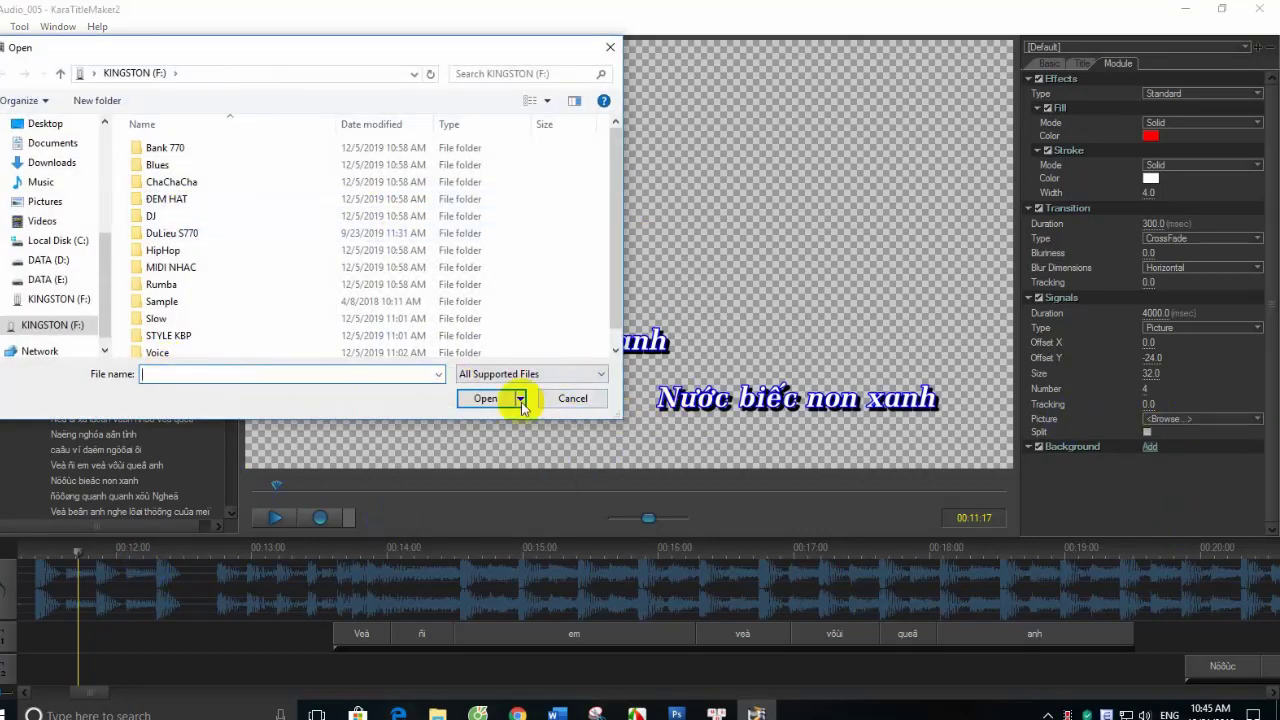
{"action": "left_click", "coordinate": [573, 399]}
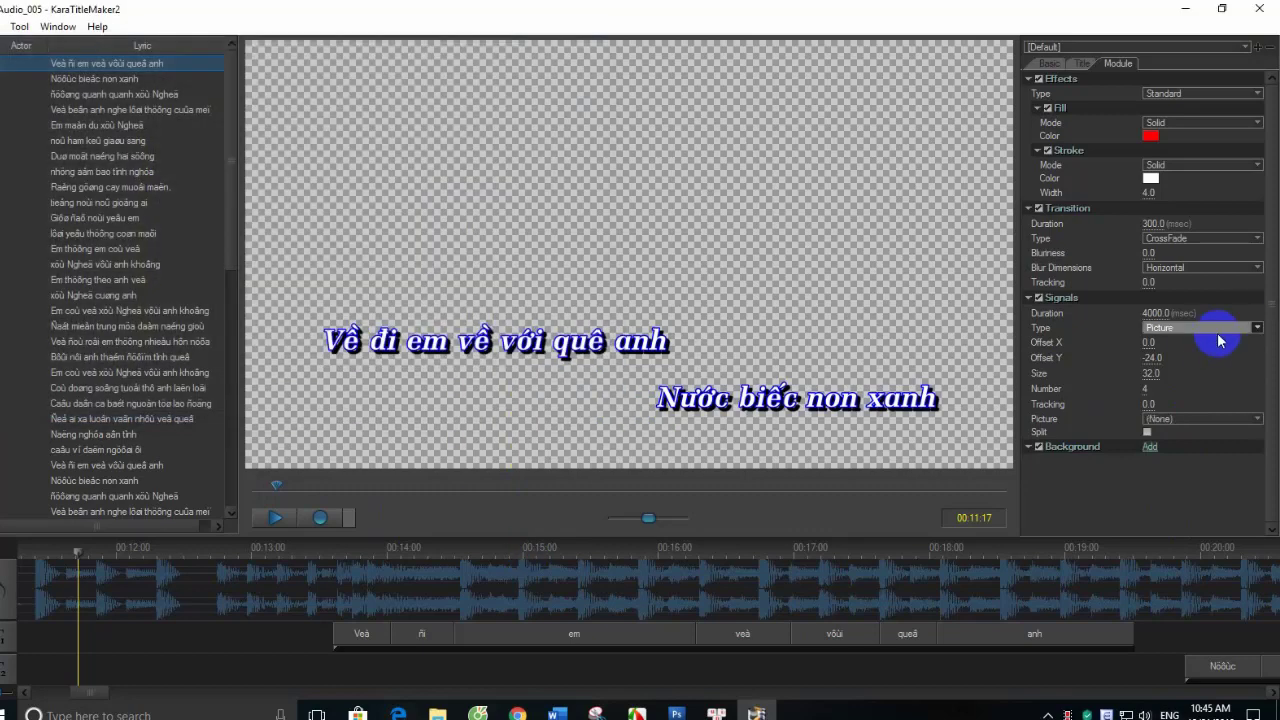
{"action": "left_click", "coordinate": [1200, 328]}
{"action": "left_click", "coordinate": [1198, 340]}
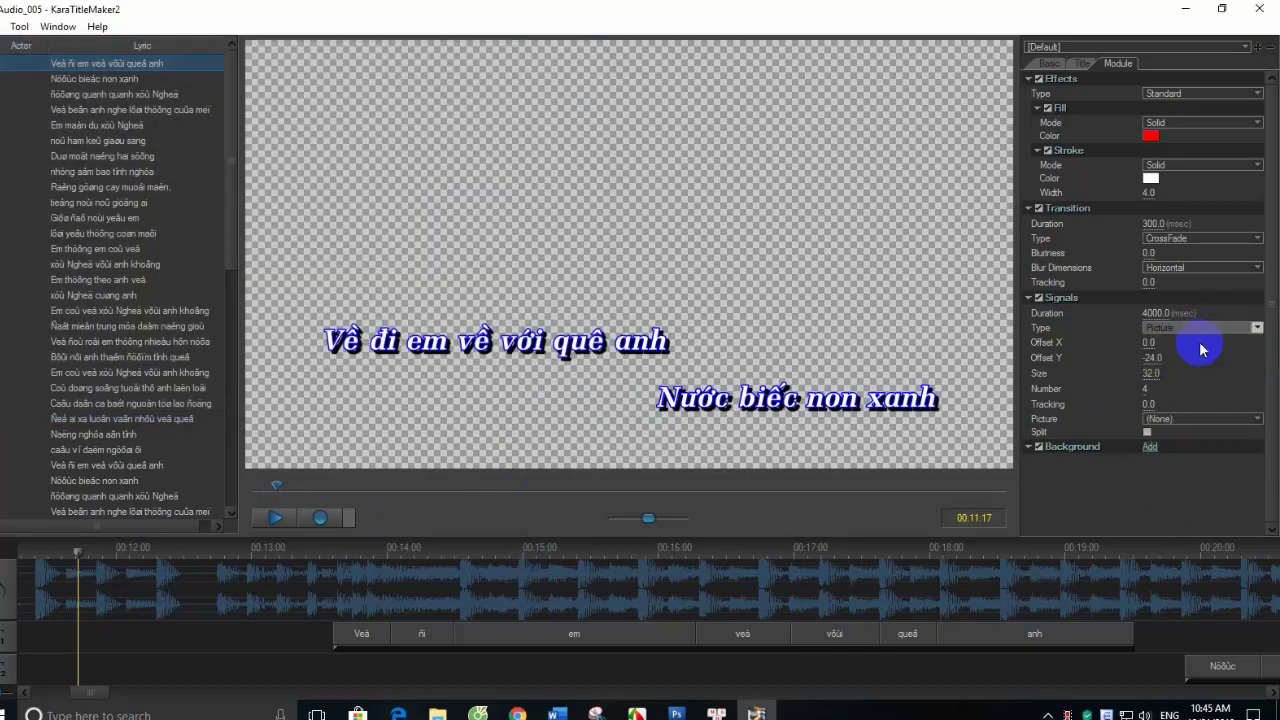
- Enlarge the countdown dots (size entered as 45) and shift them to offset X 7.0, Y 1.0
{"action": "left_click", "coordinate": [1152, 373]}
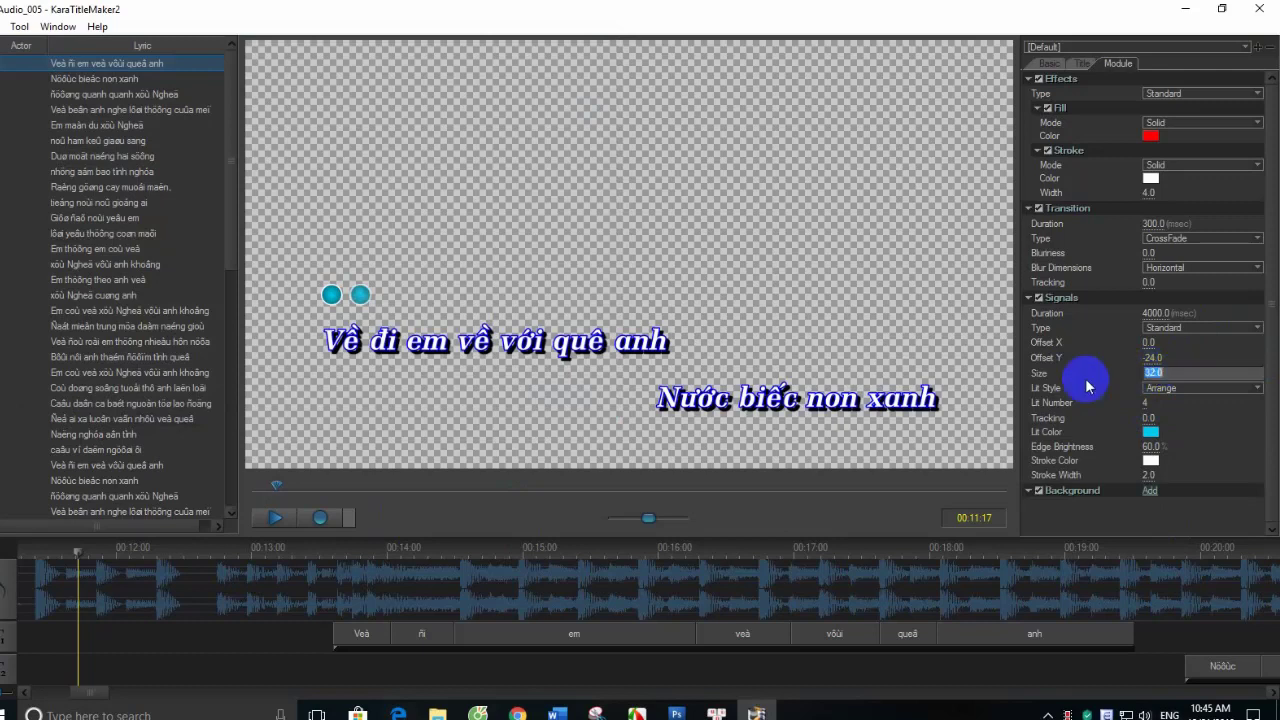
{"action": "type", "text": "45"}
{"action": "key", "text": "Return"}
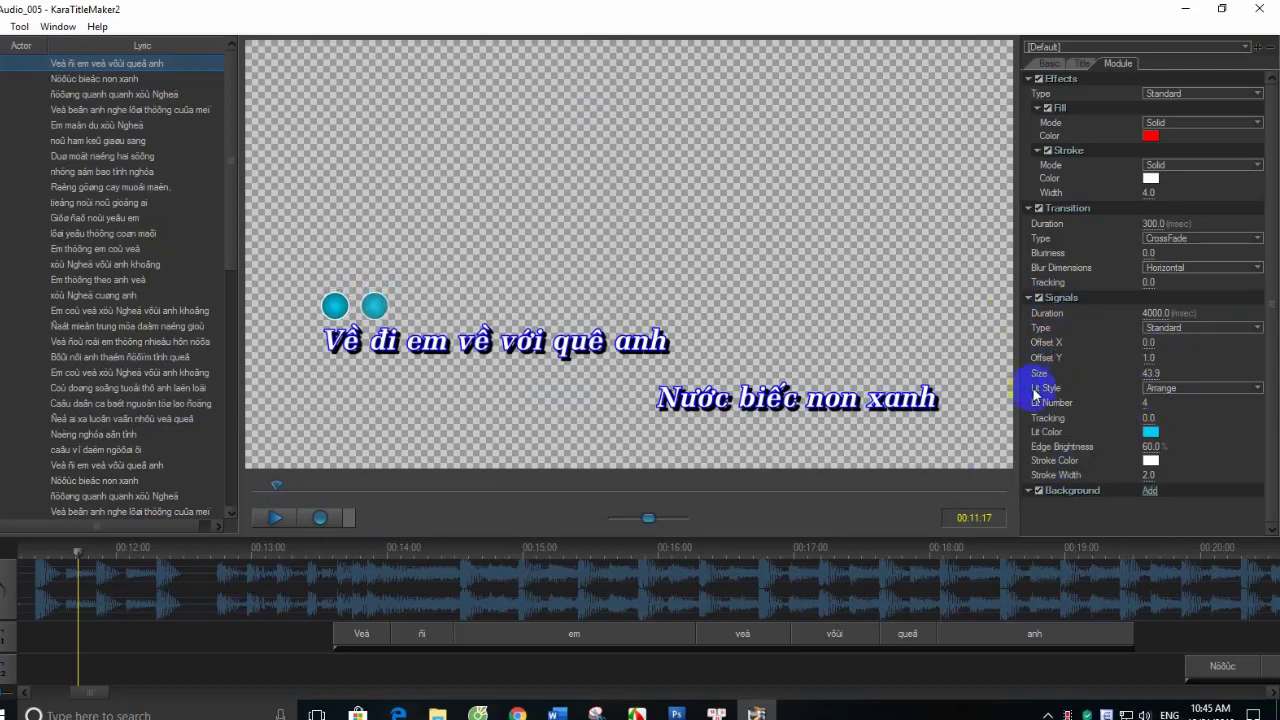
{"action": "left_click_drag", "start_coordinate": [1150, 345], "coordinate": [1155, 355]}
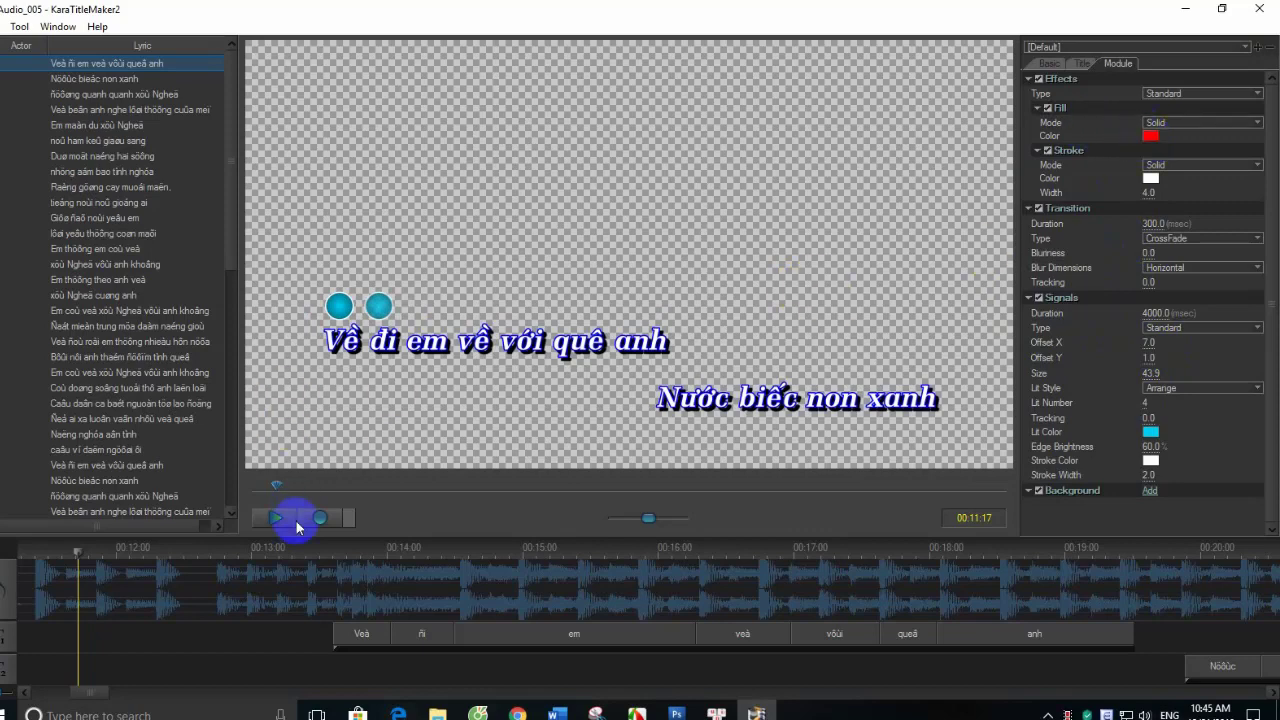
{"action": "left_click", "coordinate": [367, 543]}
{"action": "left_click", "coordinate": [1147, 141]}
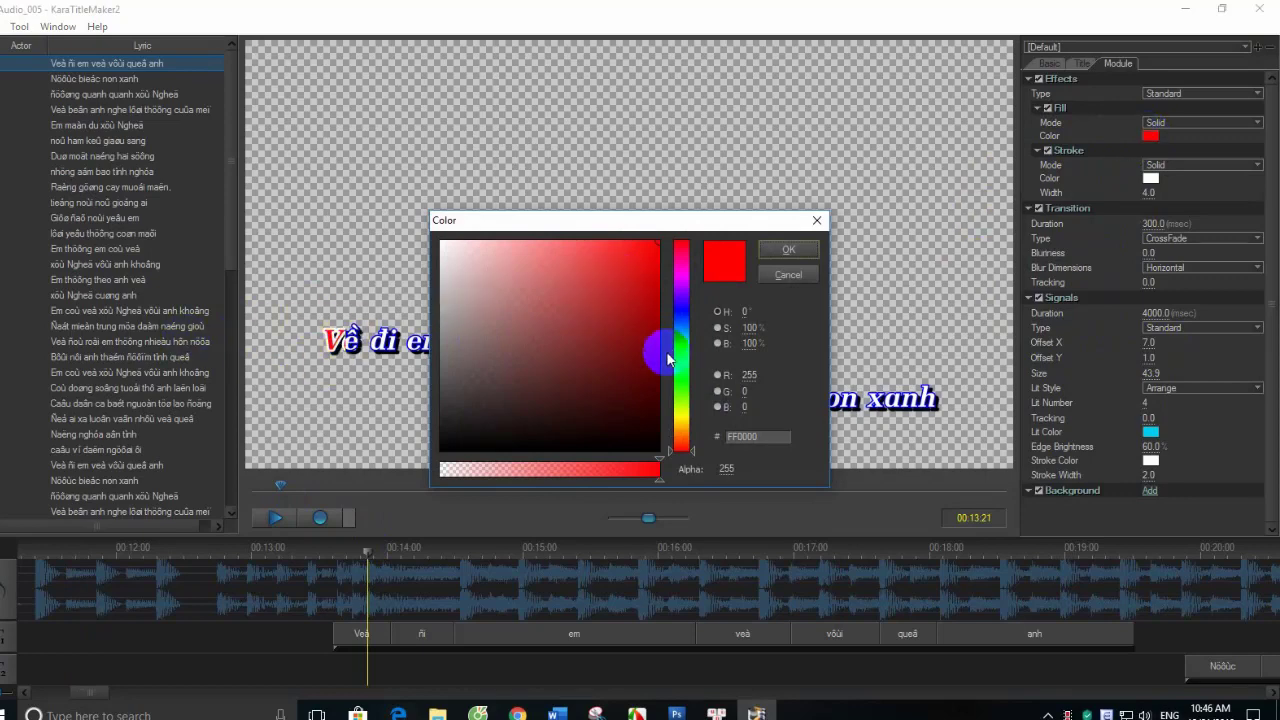
{"action": "left_click", "coordinate": [681, 343]}
{"action": "left_click", "coordinate": [788, 252]}
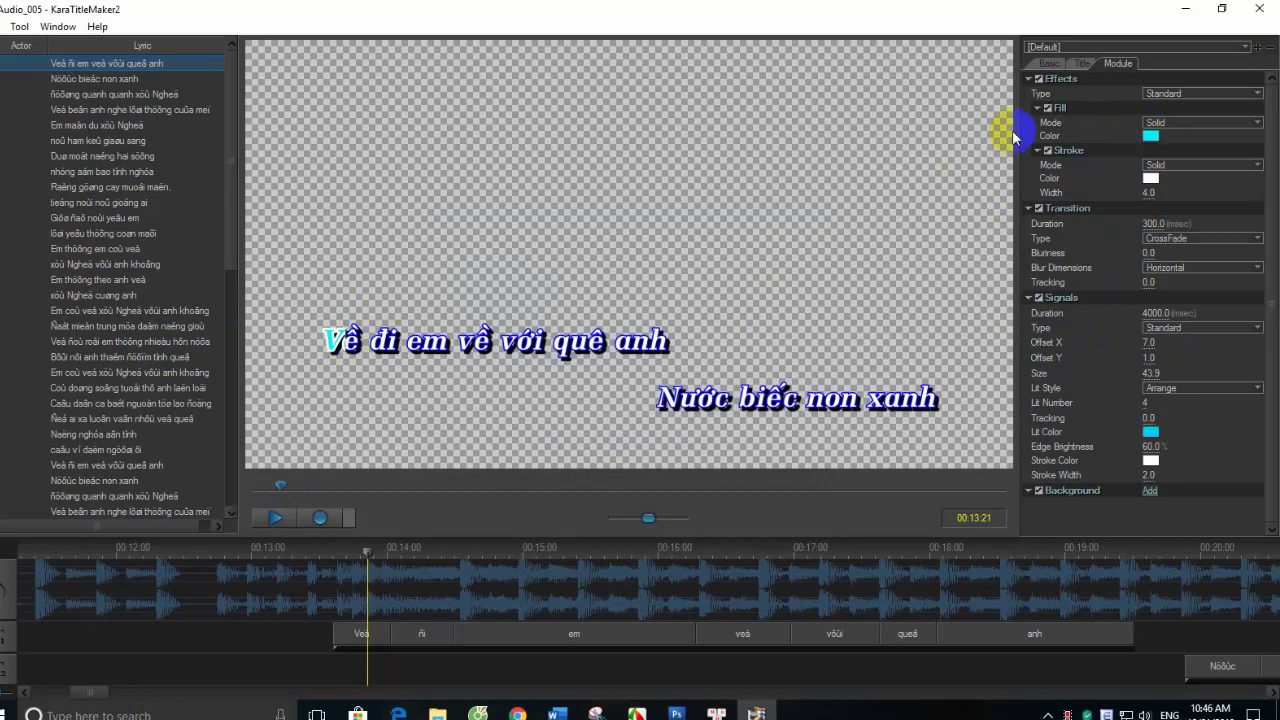
{"action": "left_click", "coordinate": [1149, 136]}
{"action": "left_click_drag", "start_coordinate": [681, 343], "coordinate": [681, 420]}
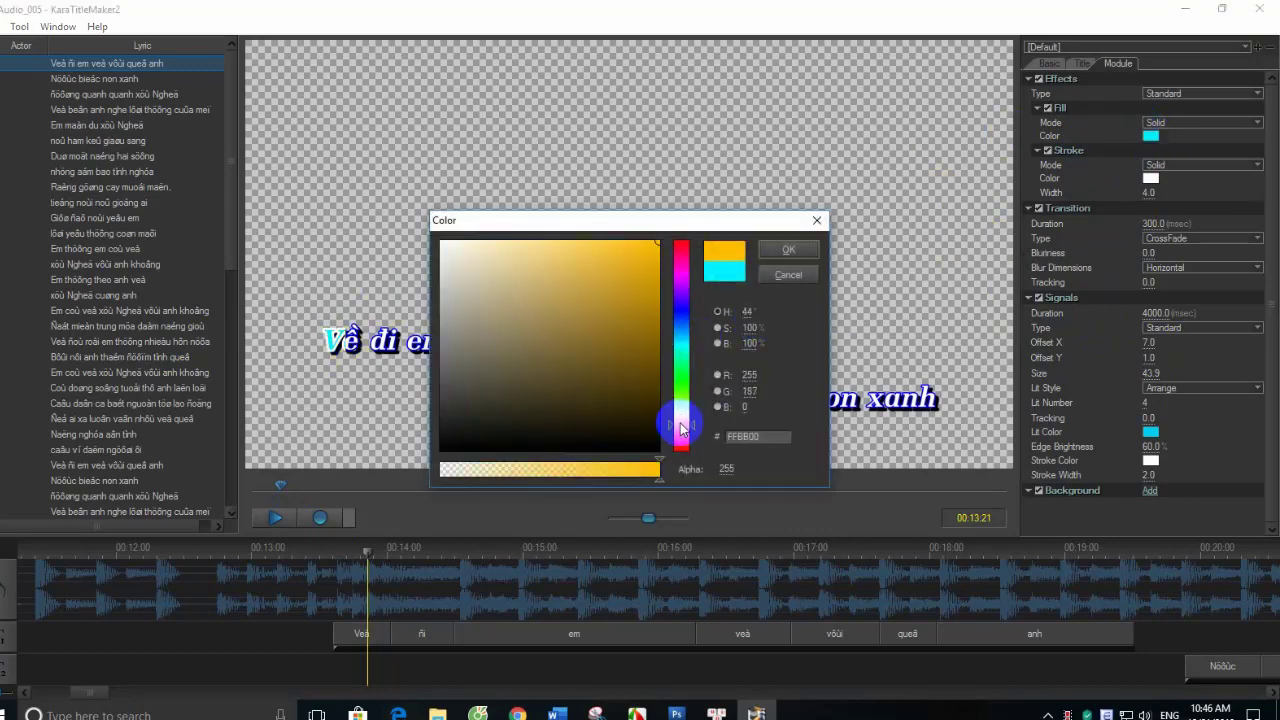
{"action": "left_click", "coordinate": [788, 250]}
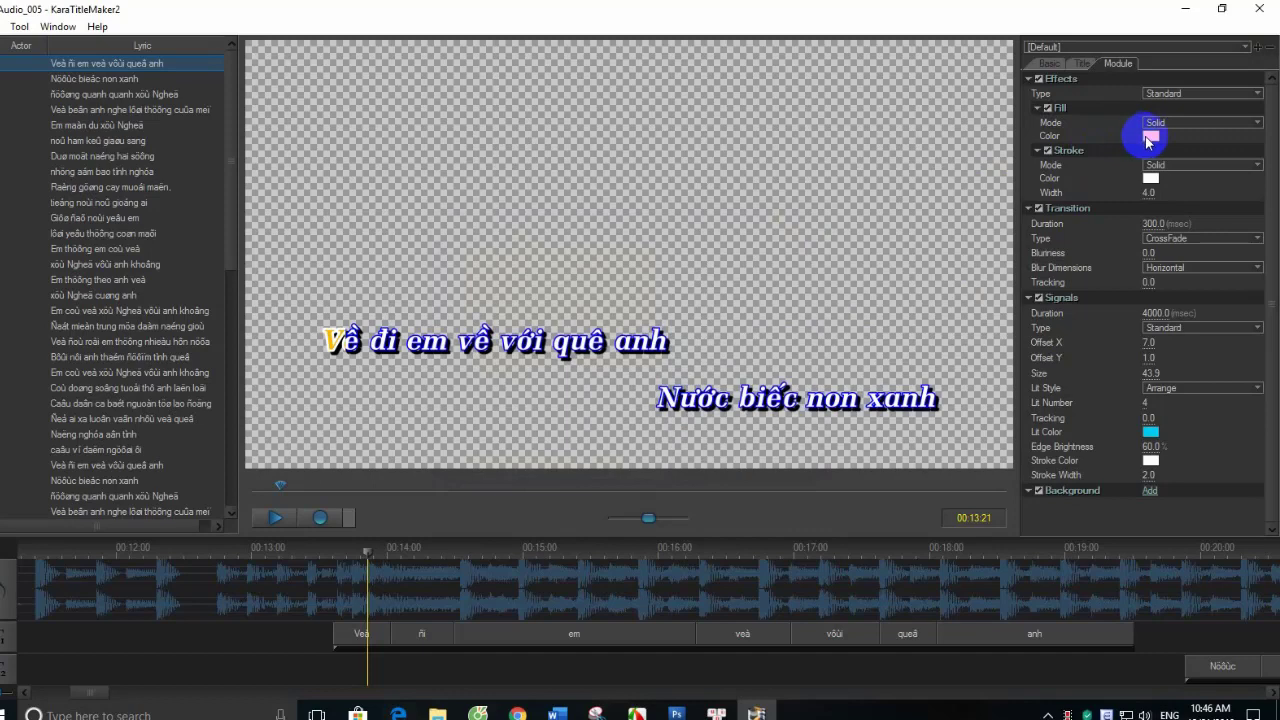
{"action": "left_click", "coordinate": [1149, 137]}
{"action": "left_click", "coordinate": [683, 244]}
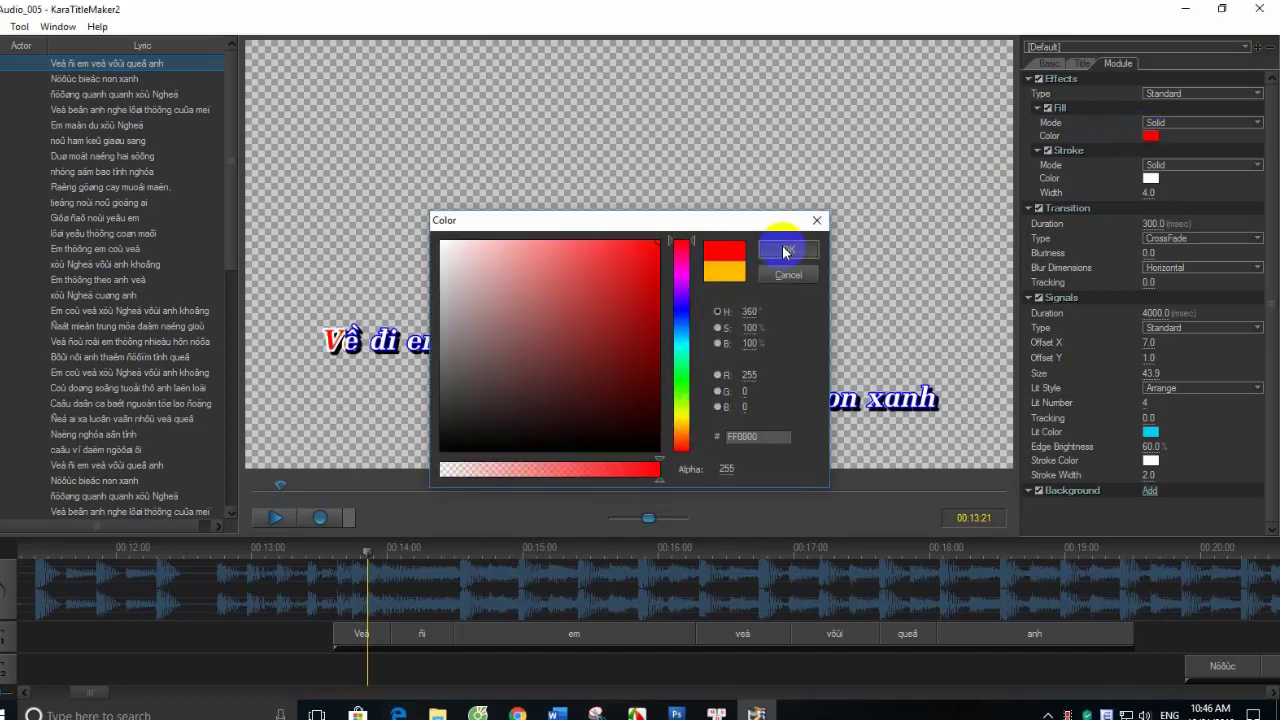
{"action": "left_click", "coordinate": [785, 252]}
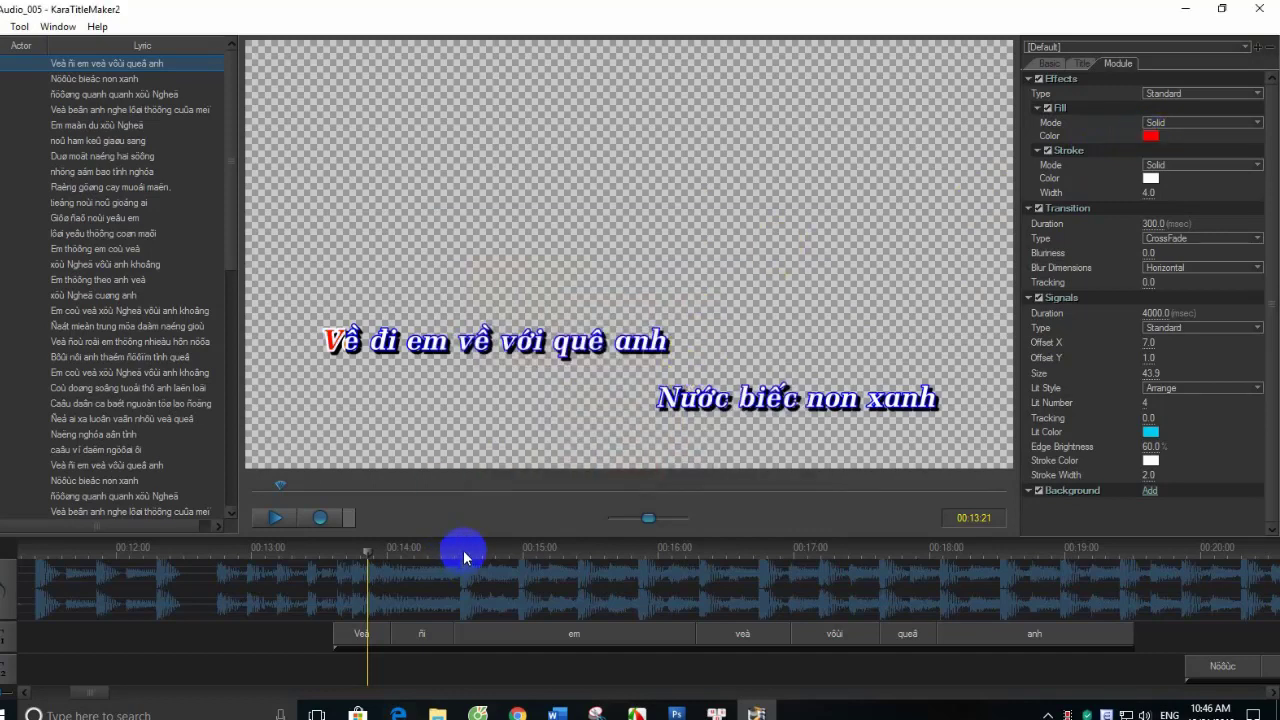
{"action": "left_click", "coordinate": [1150, 195]}
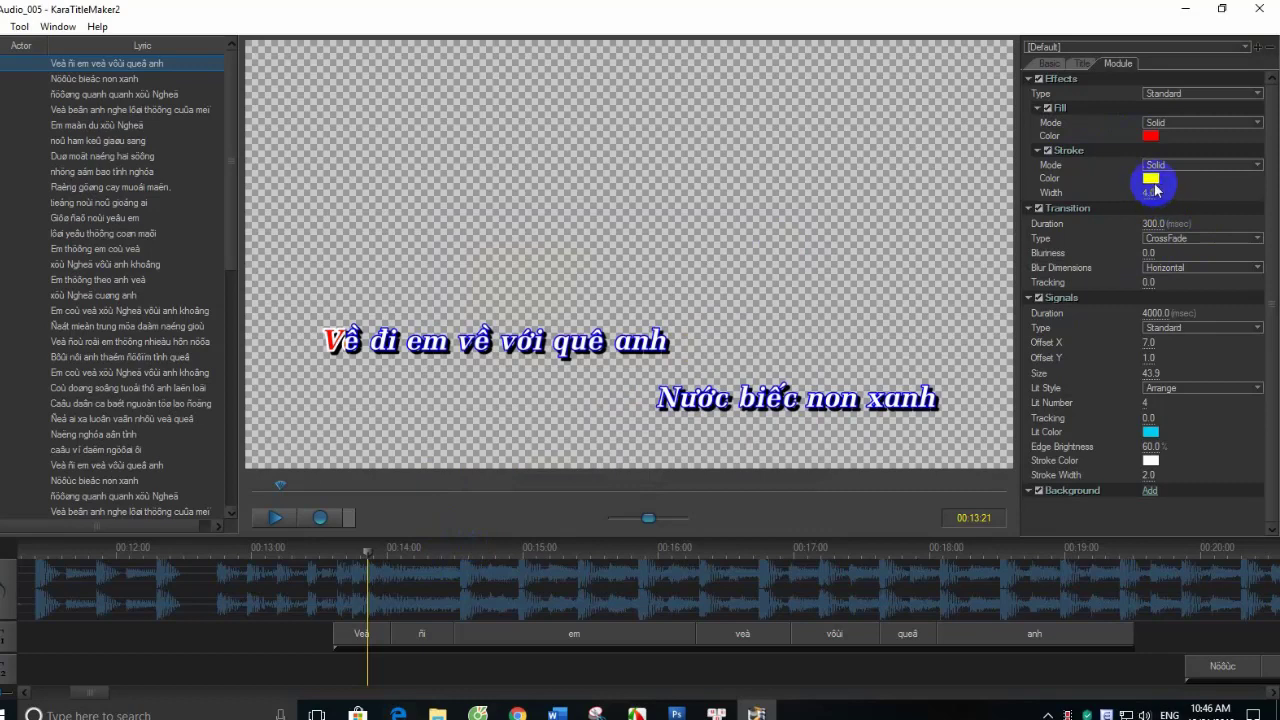
{"action": "left_click", "coordinate": [1151, 180]}
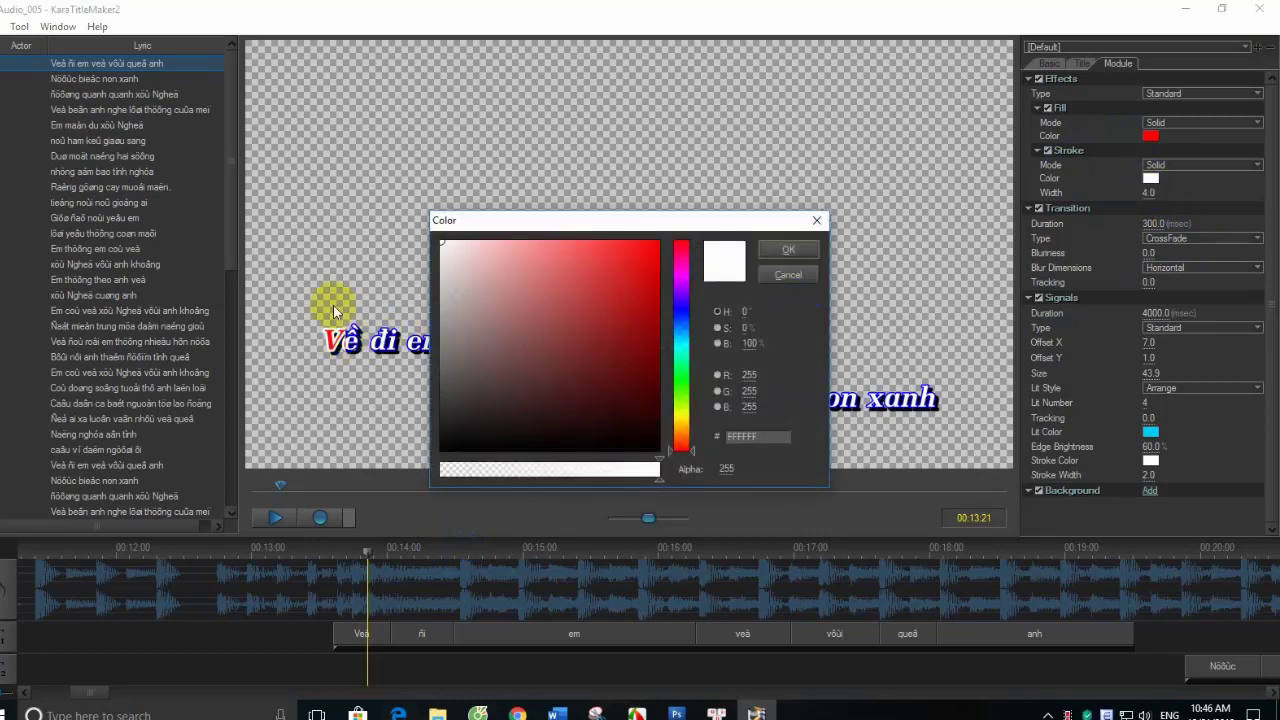
{"action": "left_click", "coordinate": [614, 286]}
{"action": "left_click", "coordinate": [786, 249]}
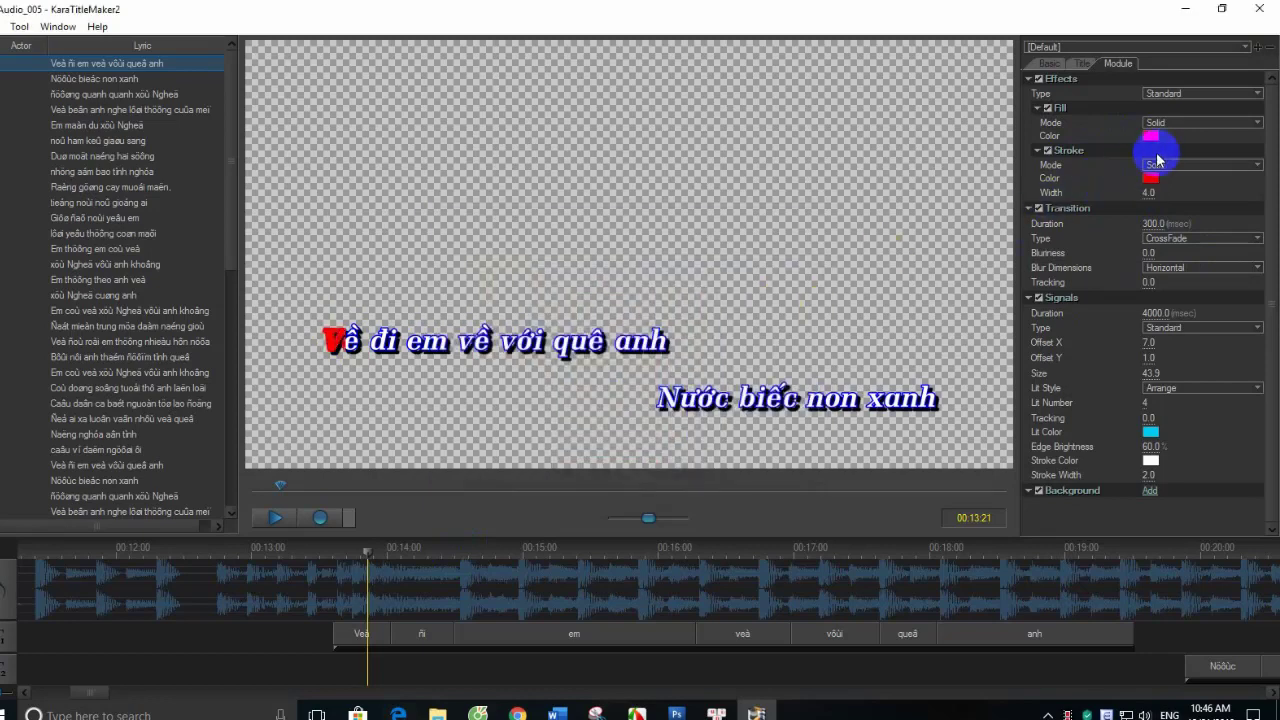
{"action": "left_click", "coordinate": [352, 337]}
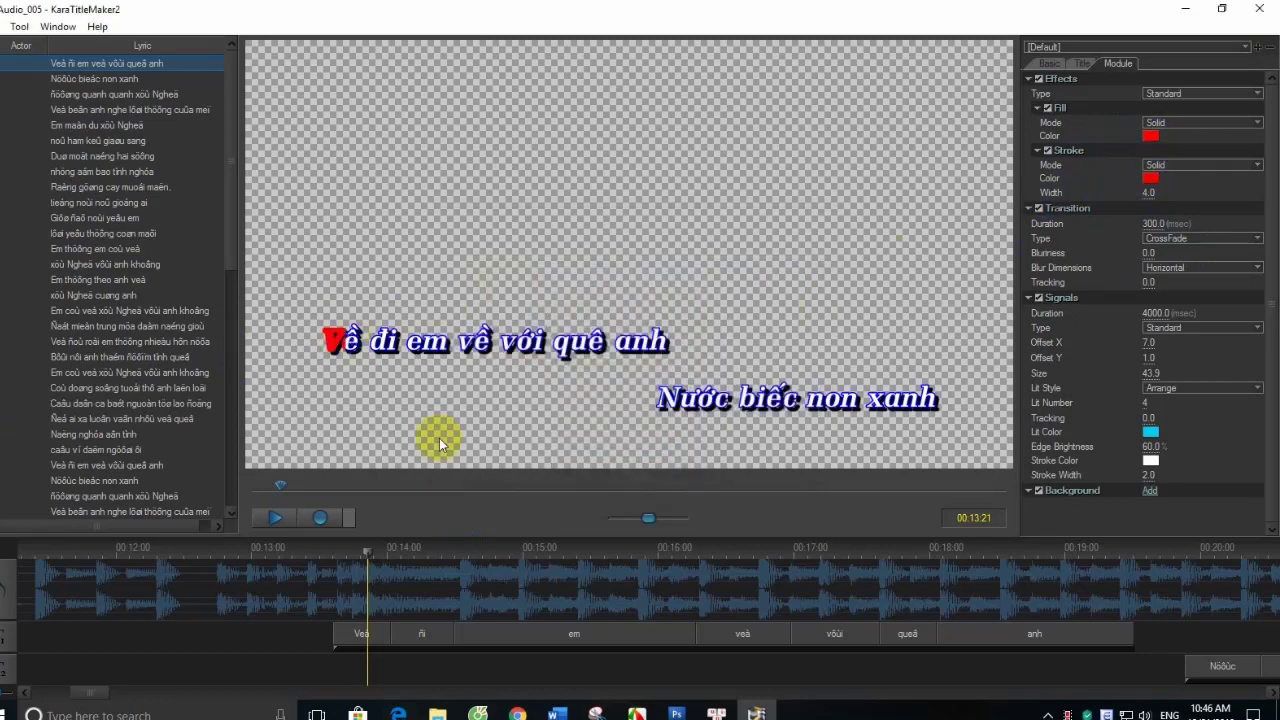
{"action": "left_click", "coordinate": [1150, 178]}
{"action": "left_click", "coordinate": [681, 350]}
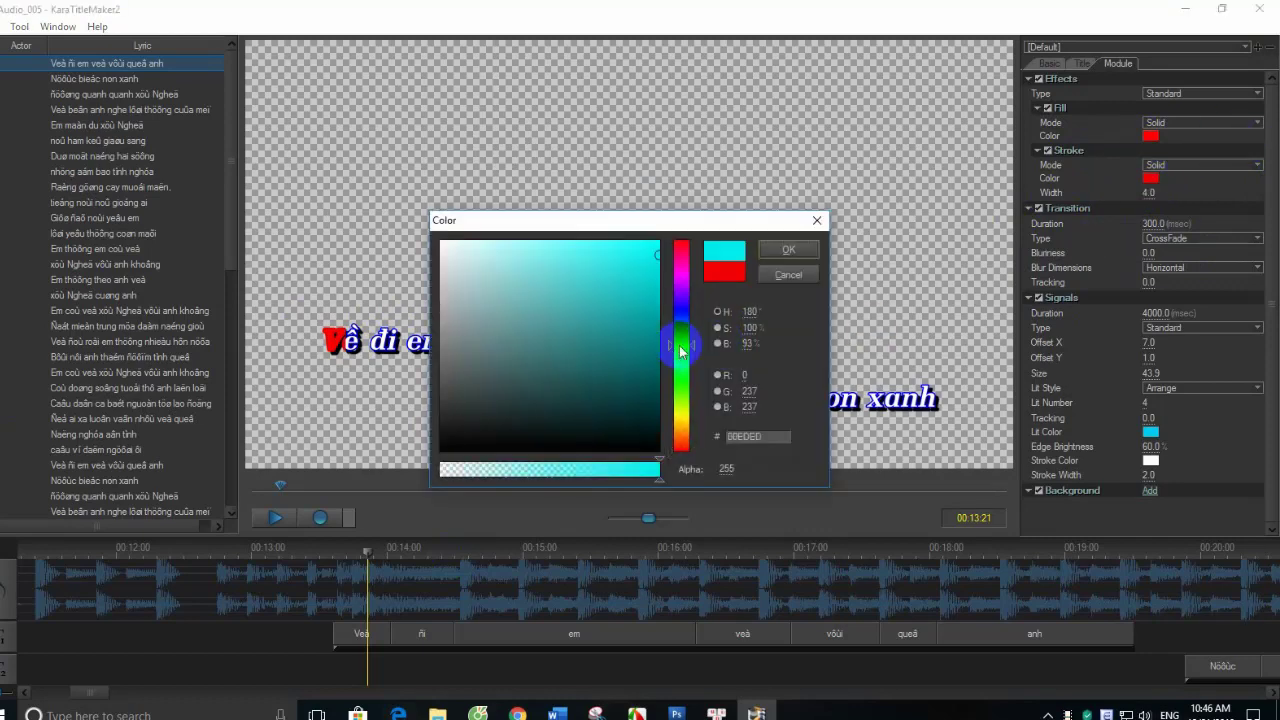
{"action": "left_click", "coordinate": [786, 252]}
{"action": "left_click", "coordinate": [1150, 178]}
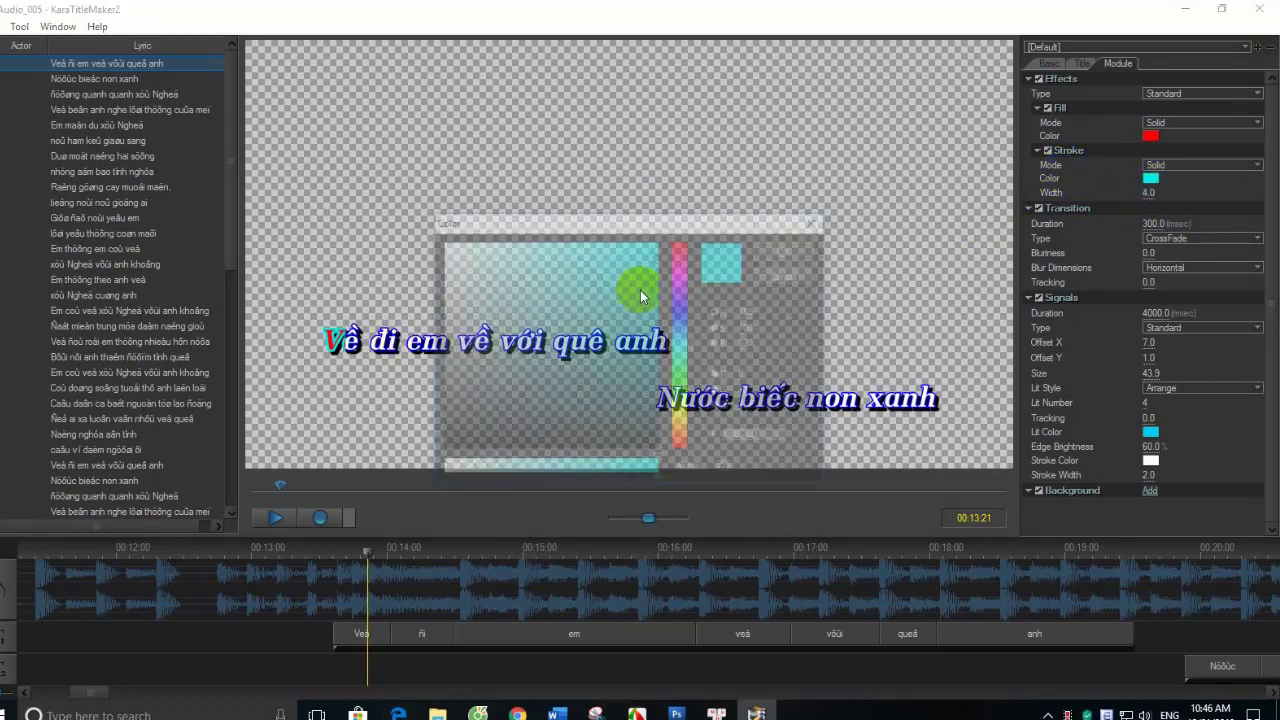
{"action": "left_click", "coordinate": [442, 244]}
- Confirm the white highlight outline, then set the title text fill to white after trying red and cyan
{"action": "left_click", "coordinate": [790, 251]}
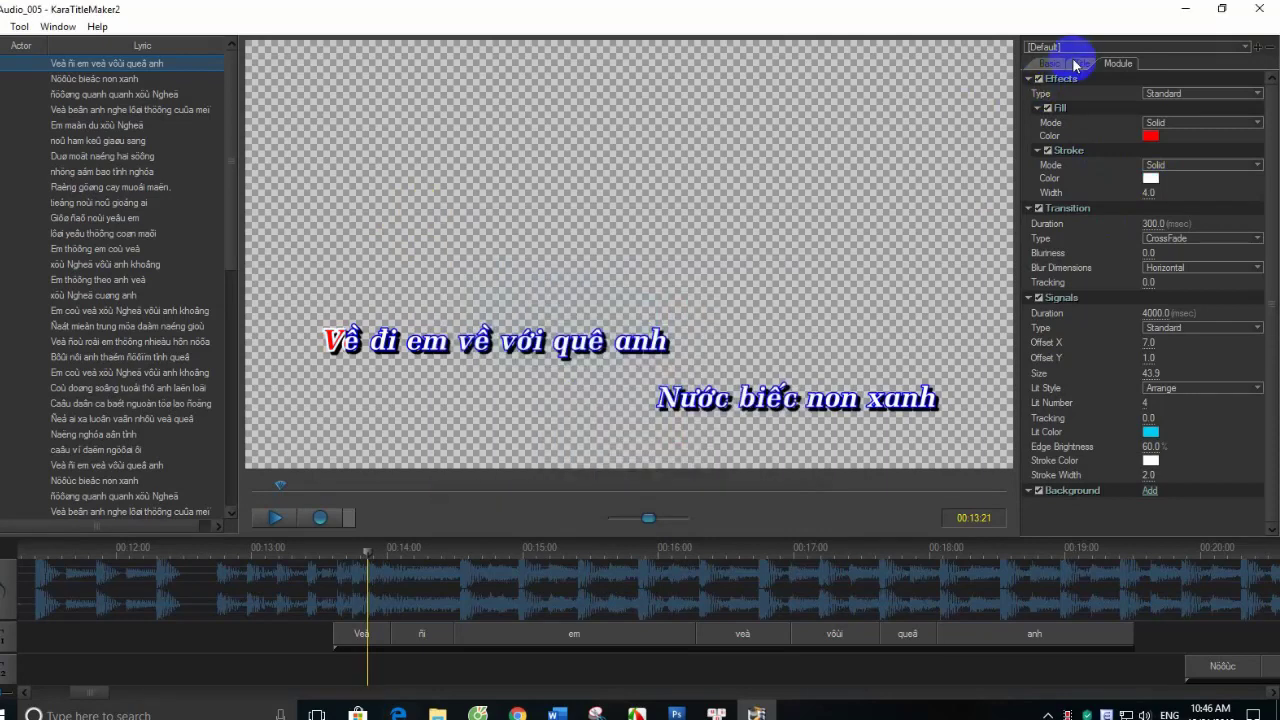
{"action": "left_click", "coordinate": [1076, 64]}
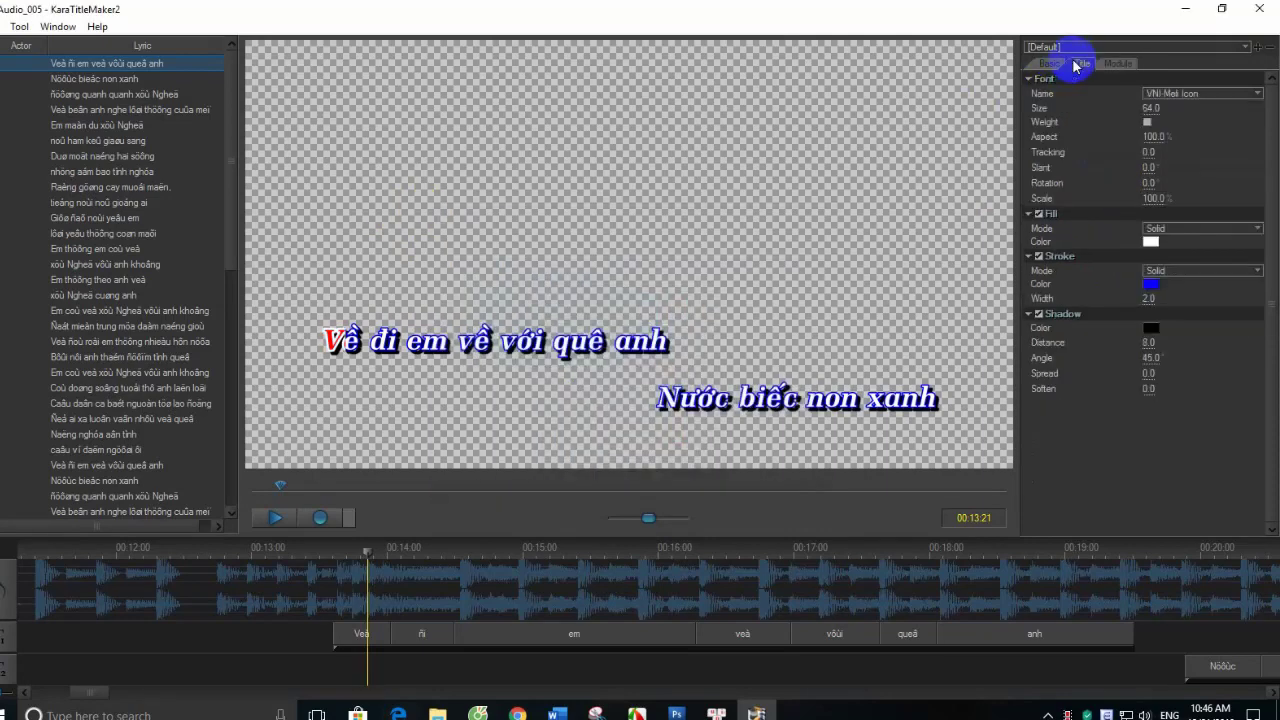
{"action": "left_click", "coordinate": [1150, 242]}
{"action": "left_click_drag", "start_coordinate": [656, 297], "coordinate": [714, 214]}
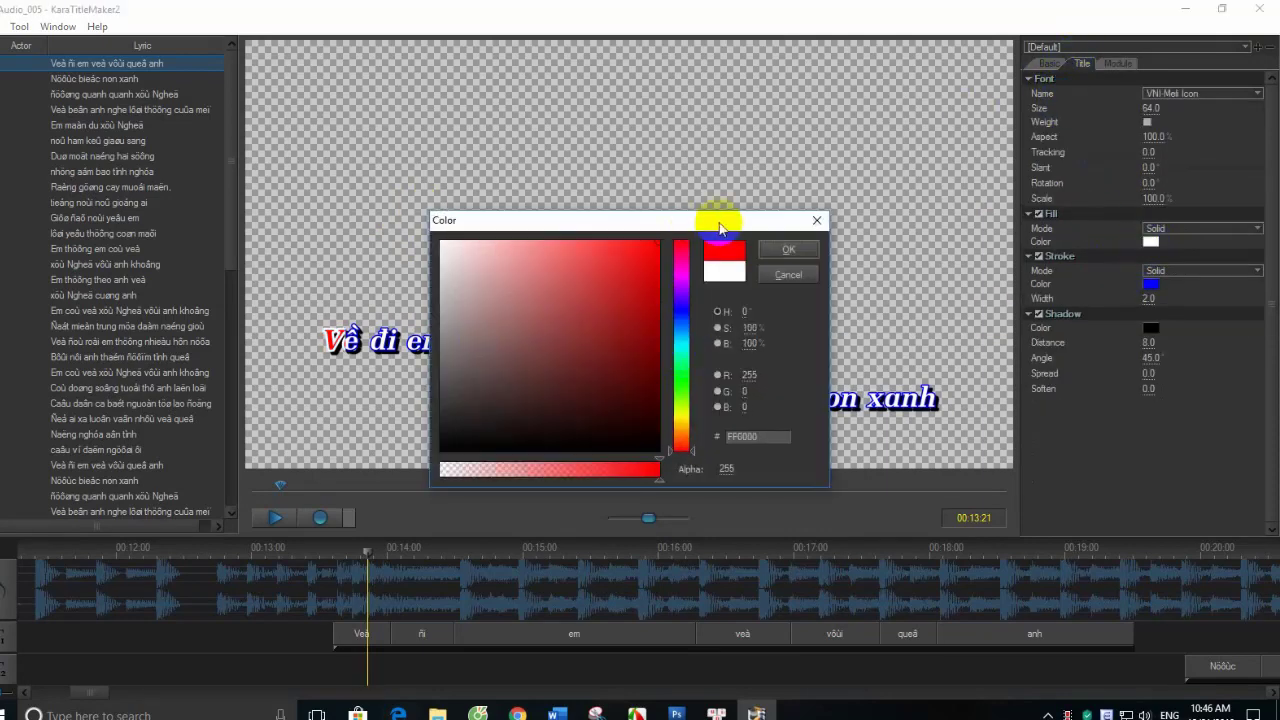
{"action": "left_click", "coordinate": [788, 249]}
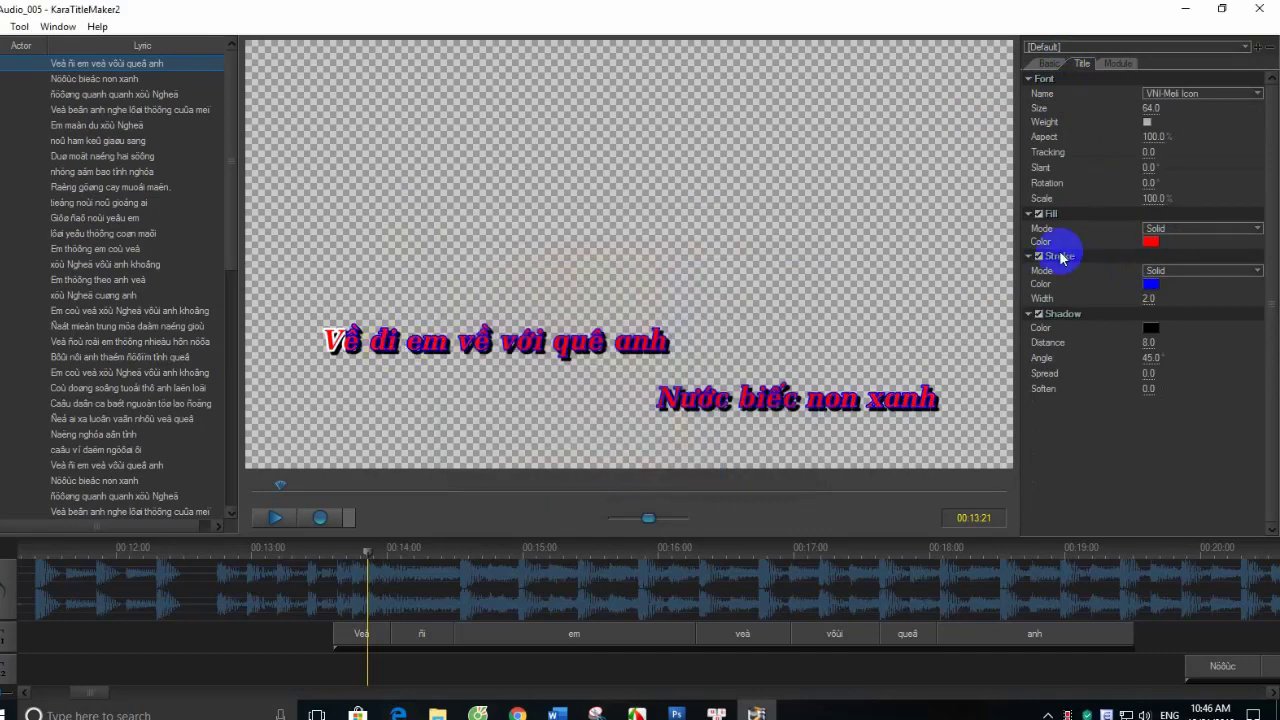
{"action": "left_click", "coordinate": [1151, 242]}
{"action": "left_click", "coordinate": [668, 347]}
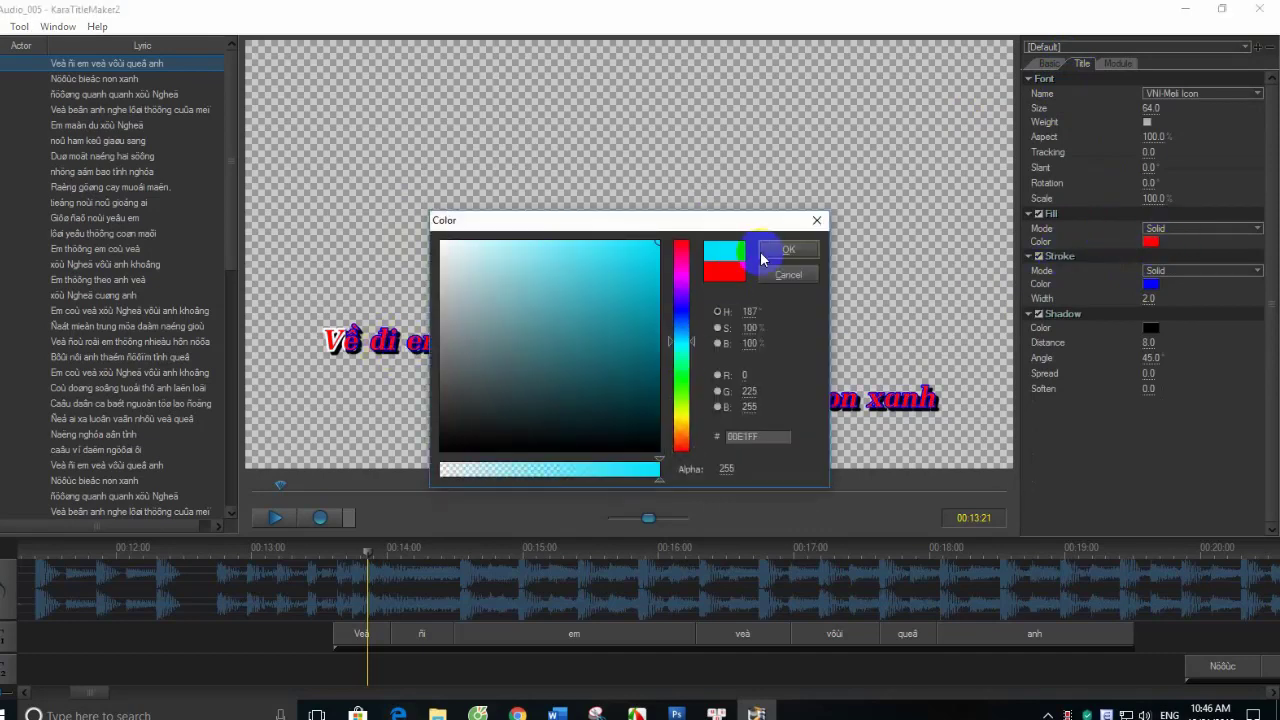
{"action": "left_click", "coordinate": [786, 250]}
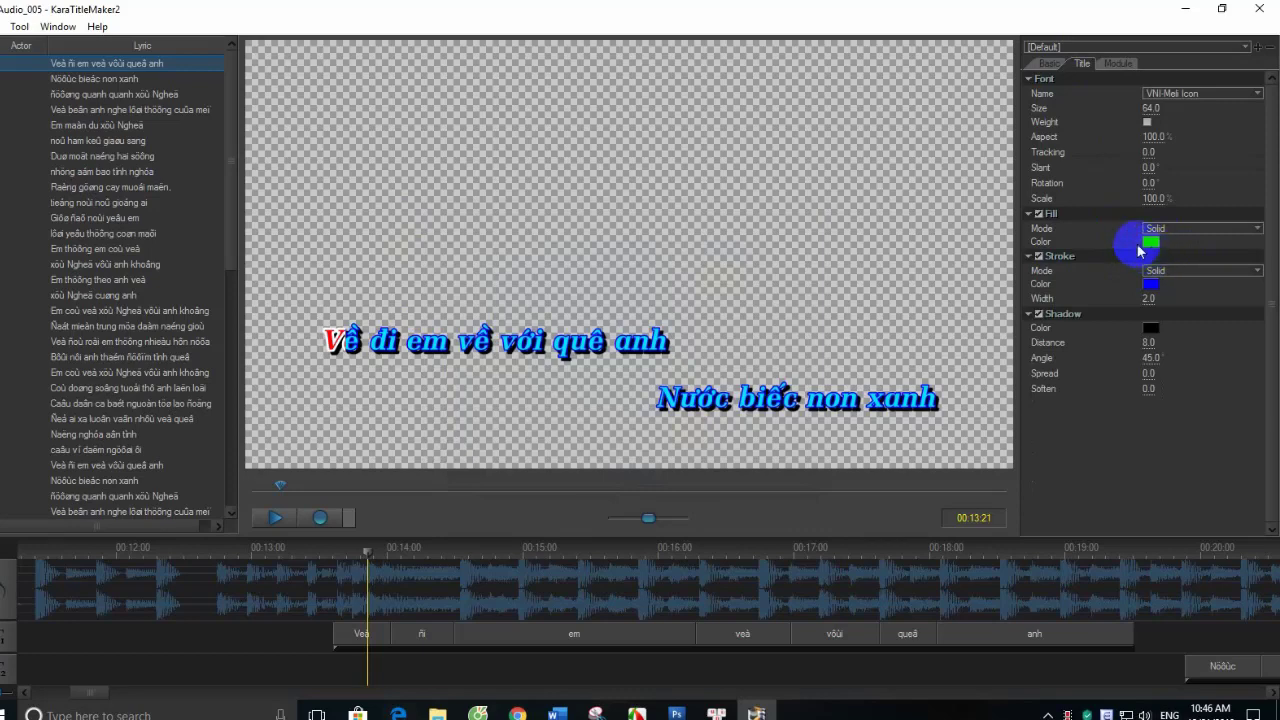
{"action": "left_click", "coordinate": [1150, 242]}
{"action": "left_click_drag", "start_coordinate": [546, 279], "coordinate": [441, 241]}
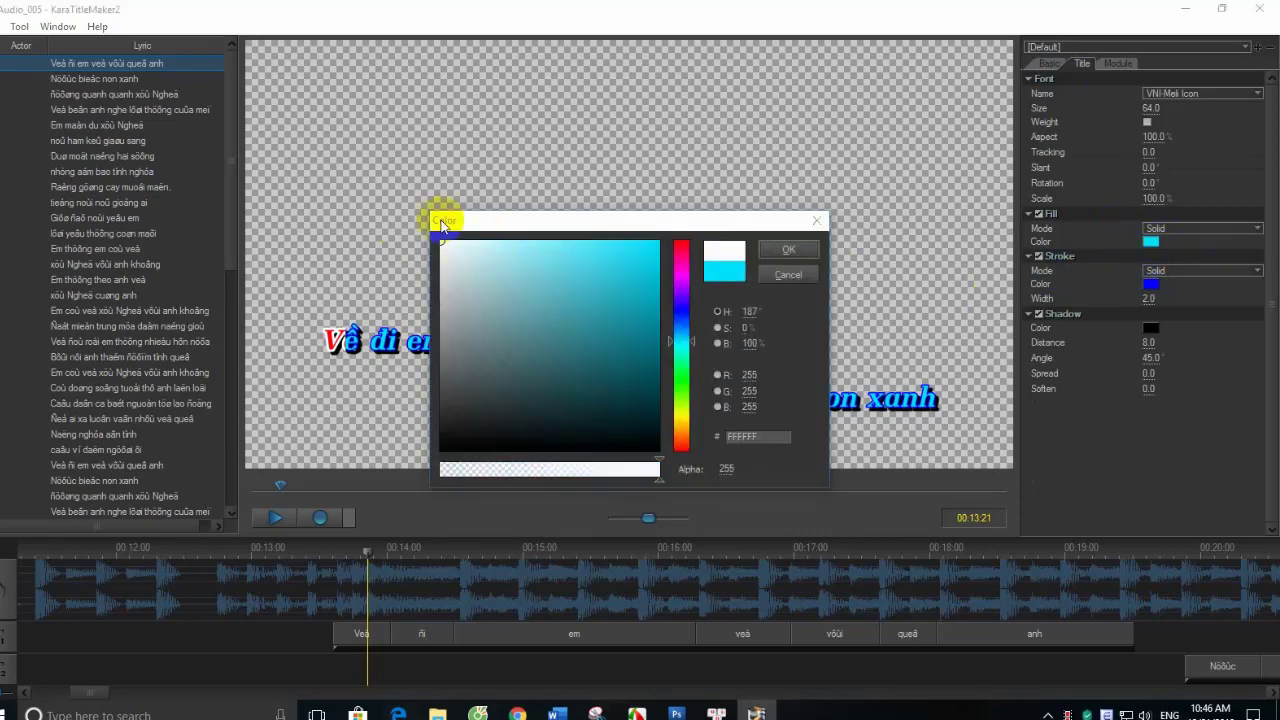
{"action": "left_click", "coordinate": [790, 248]}
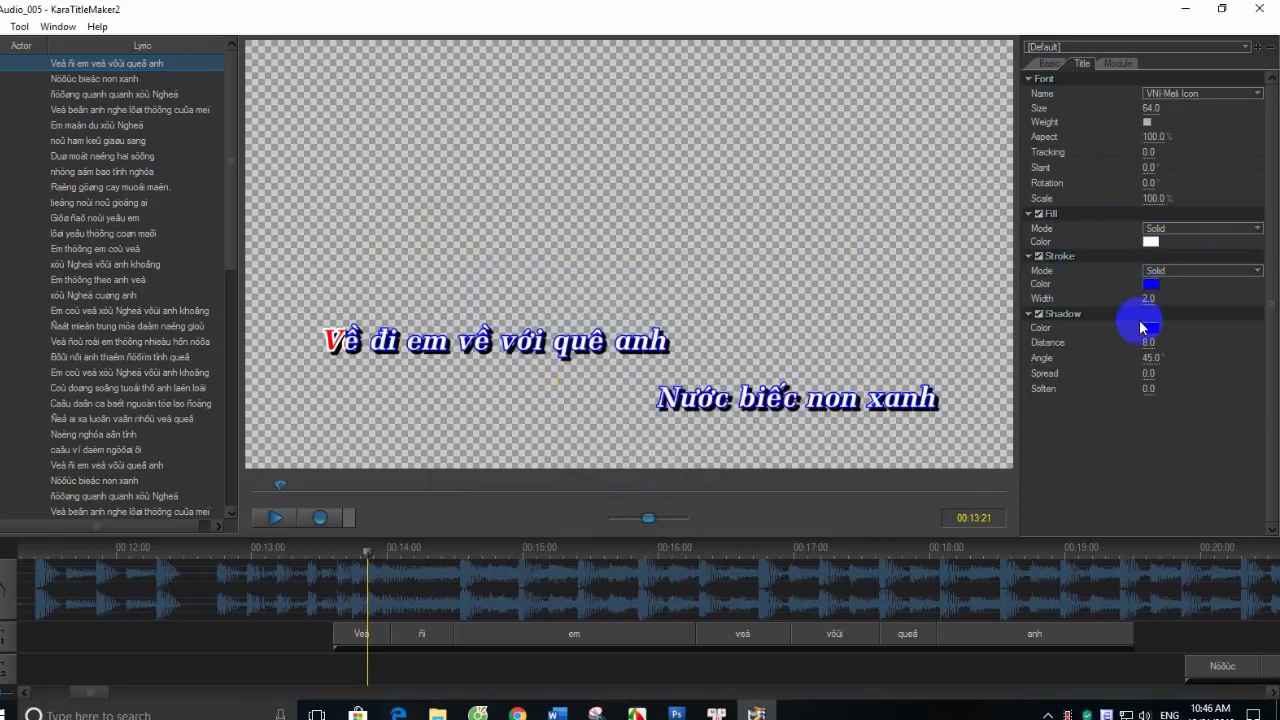
{"action": "left_click", "coordinate": [1149, 330]}
- Give the title text a blue 003FFF outline after trying cyan
{"action": "left_click", "coordinate": [1150, 284]}
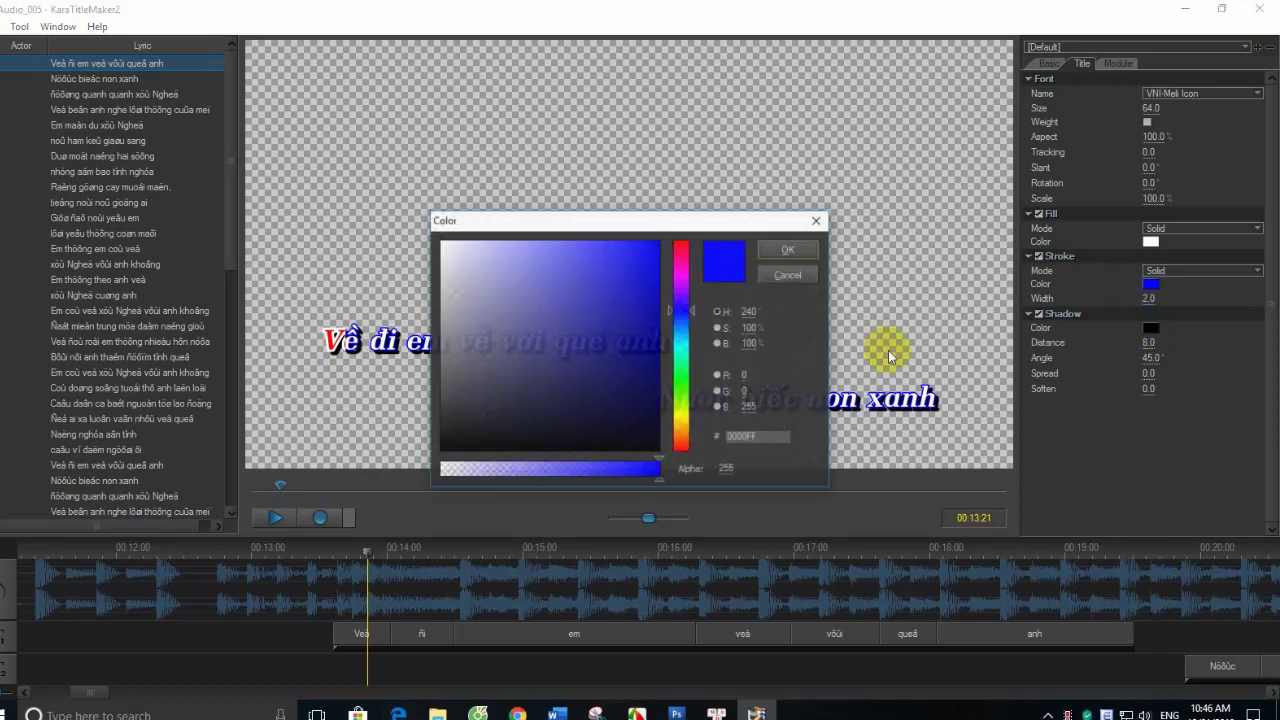
{"action": "left_click", "coordinate": [698, 350]}
{"action": "left_click", "coordinate": [790, 250]}
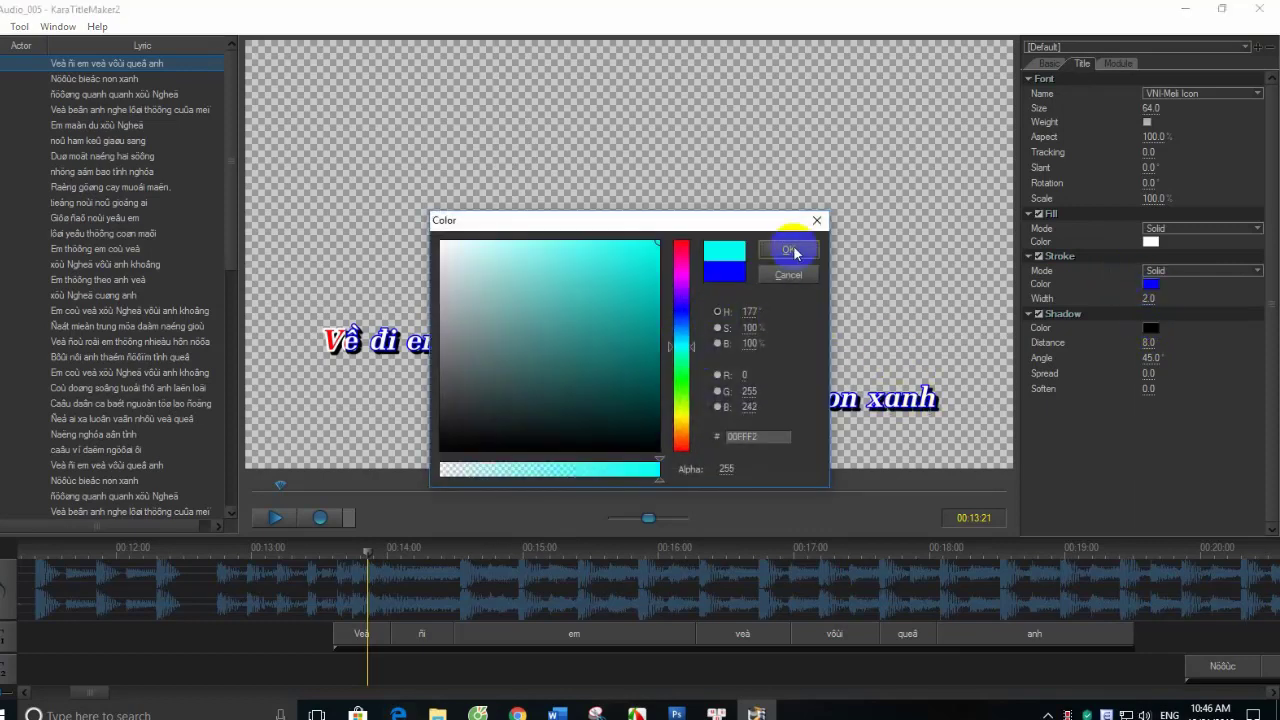
{"action": "left_click", "coordinate": [1150, 284]}
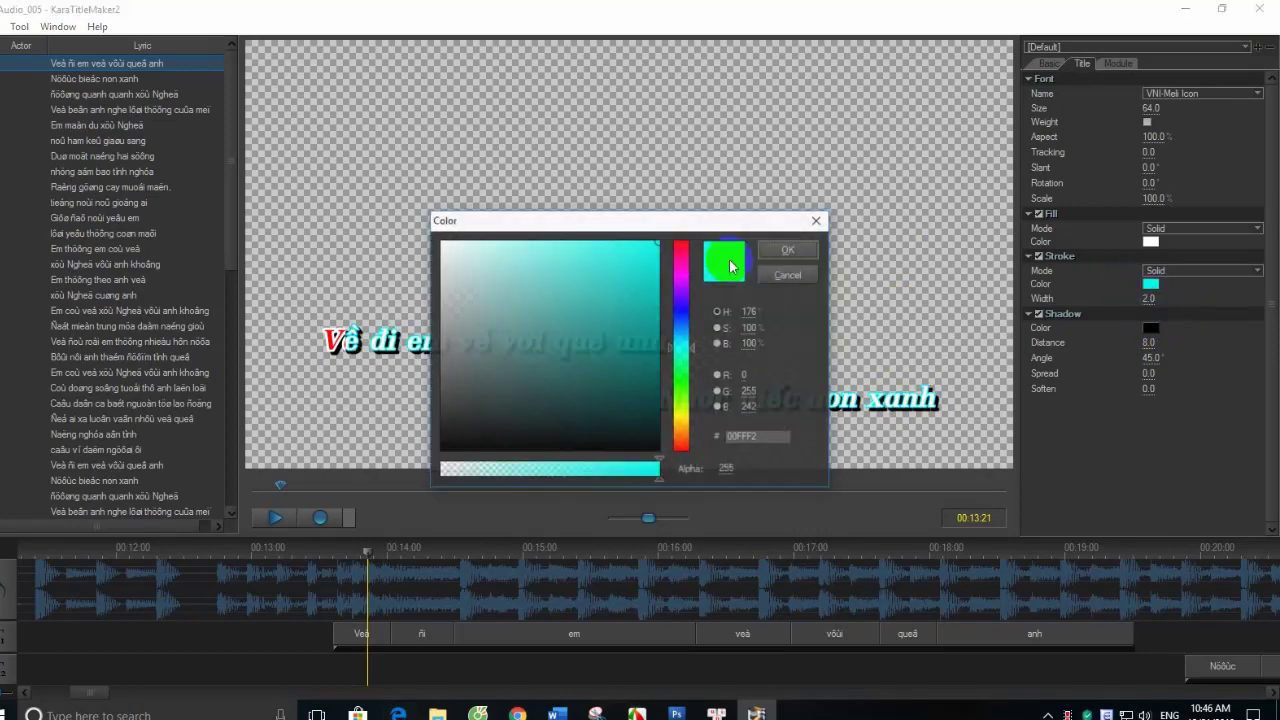
{"action": "left_click", "coordinate": [681, 319]}
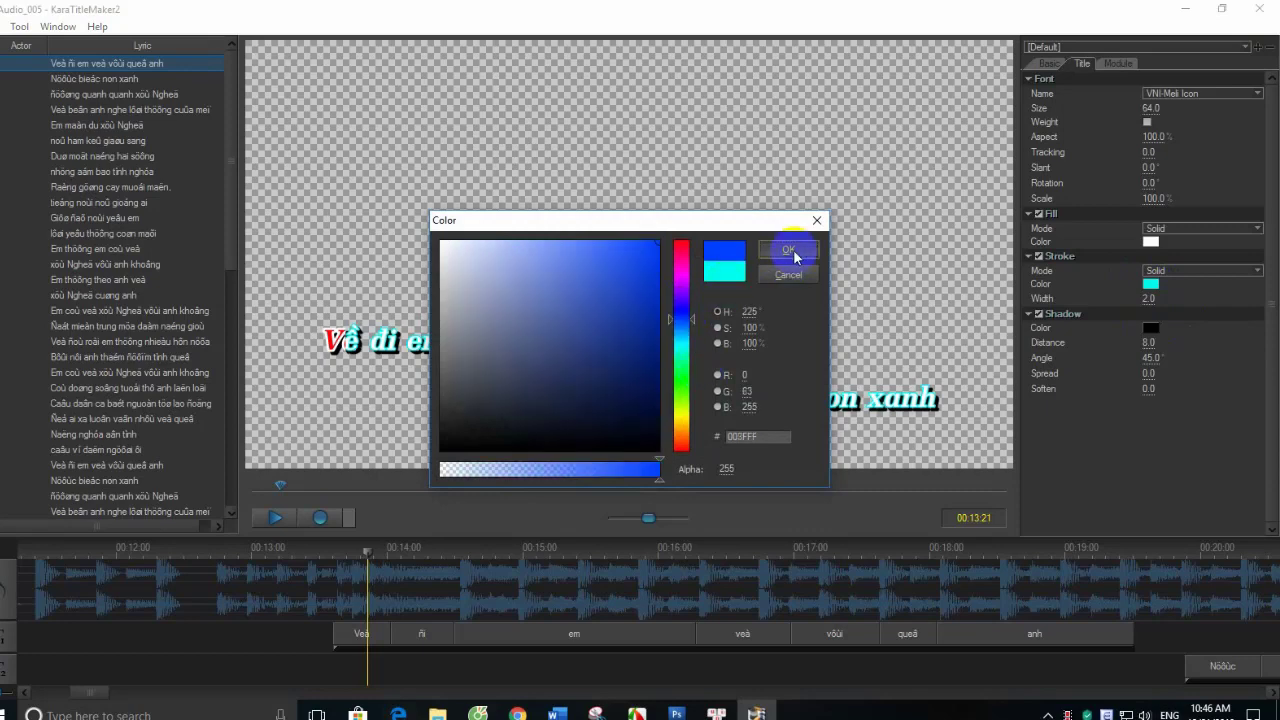
{"action": "left_click", "coordinate": [790, 252]}
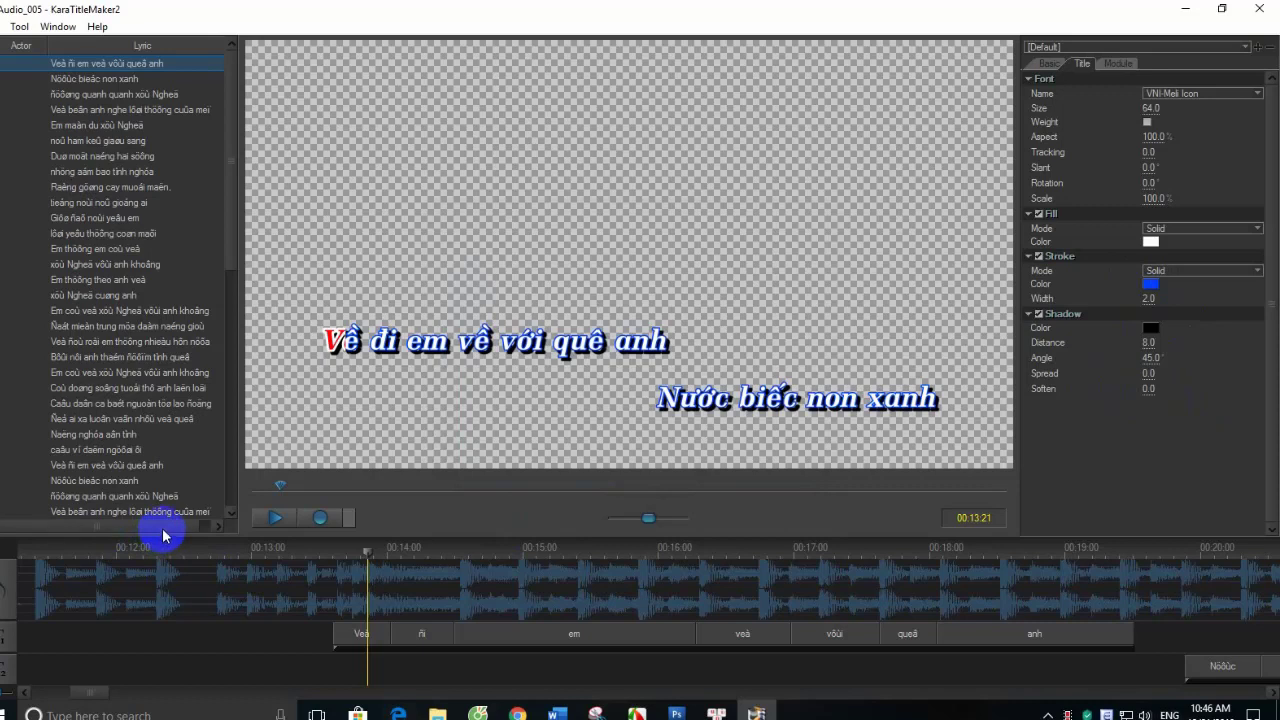
- Move the playback position back to 00:12:10
{"action": "left_click_drag", "start_coordinate": [128, 557], "coordinate": [175, 561]}
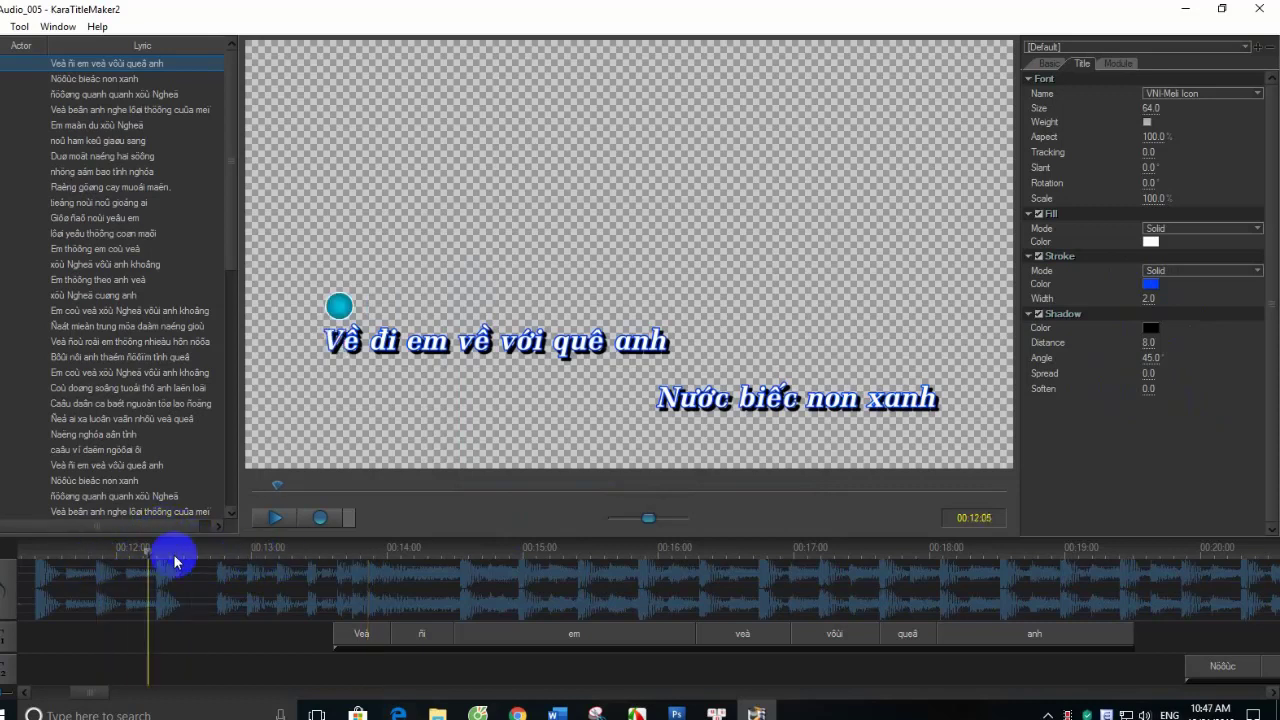
{"action": "left_click", "coordinate": [72, 127]}
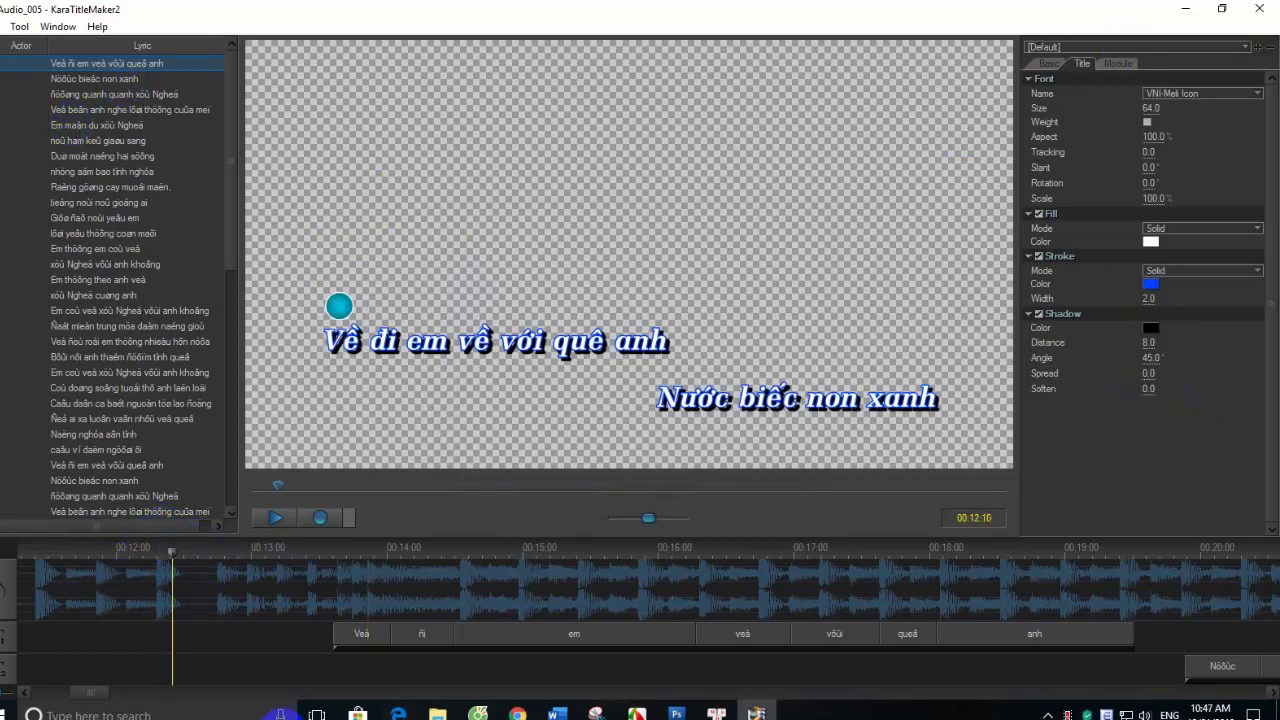
{"action": "left_click", "coordinate": [3, 26]}
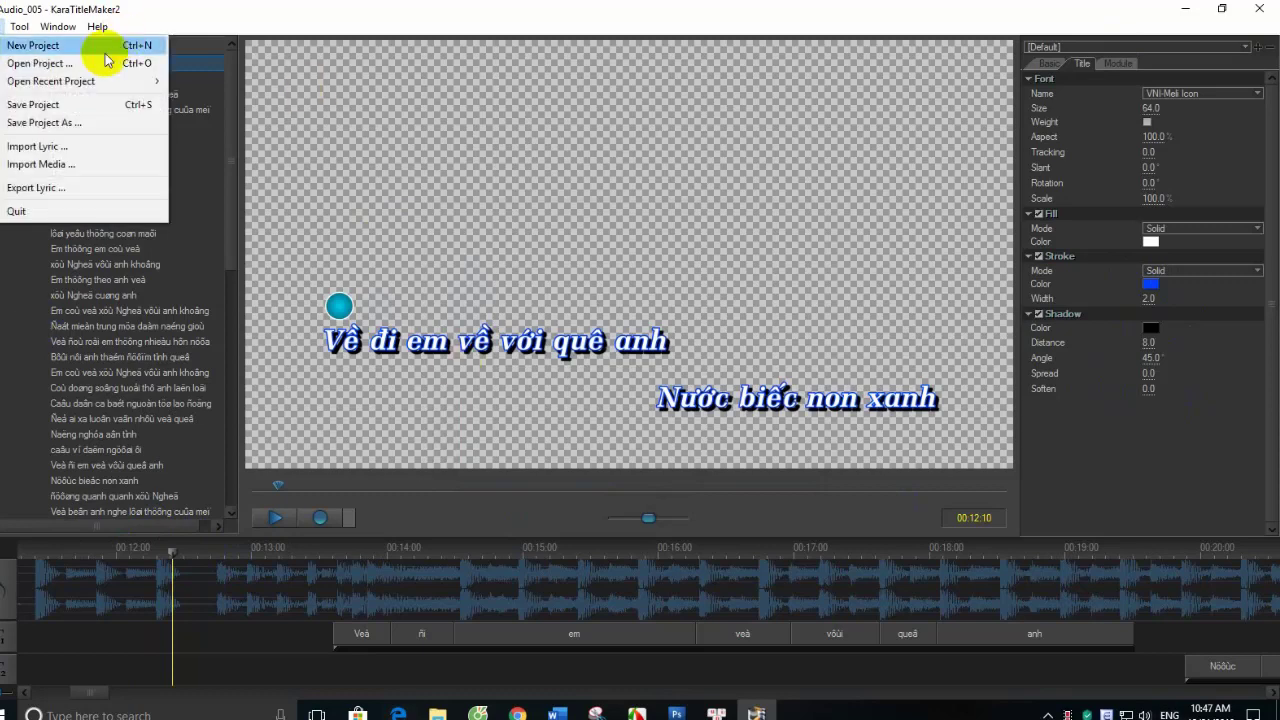
- Create a new folder, New folder (3), on the DATA (D:) drive for the project
{"action": "left_click", "coordinate": [100, 104]}
{"action": "scroll", "coordinate": [63, 255], "scroll_direction": "down", "scroll_amount": 1}
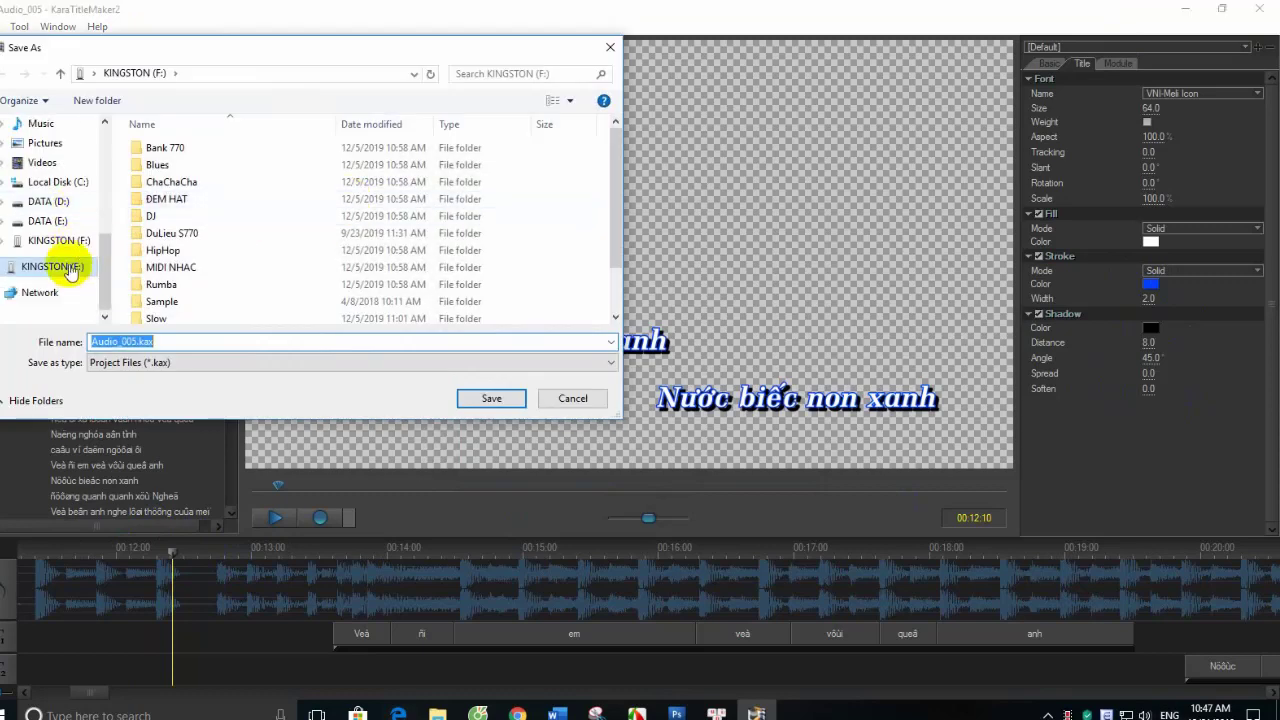
{"action": "left_click", "coordinate": [52, 201]}
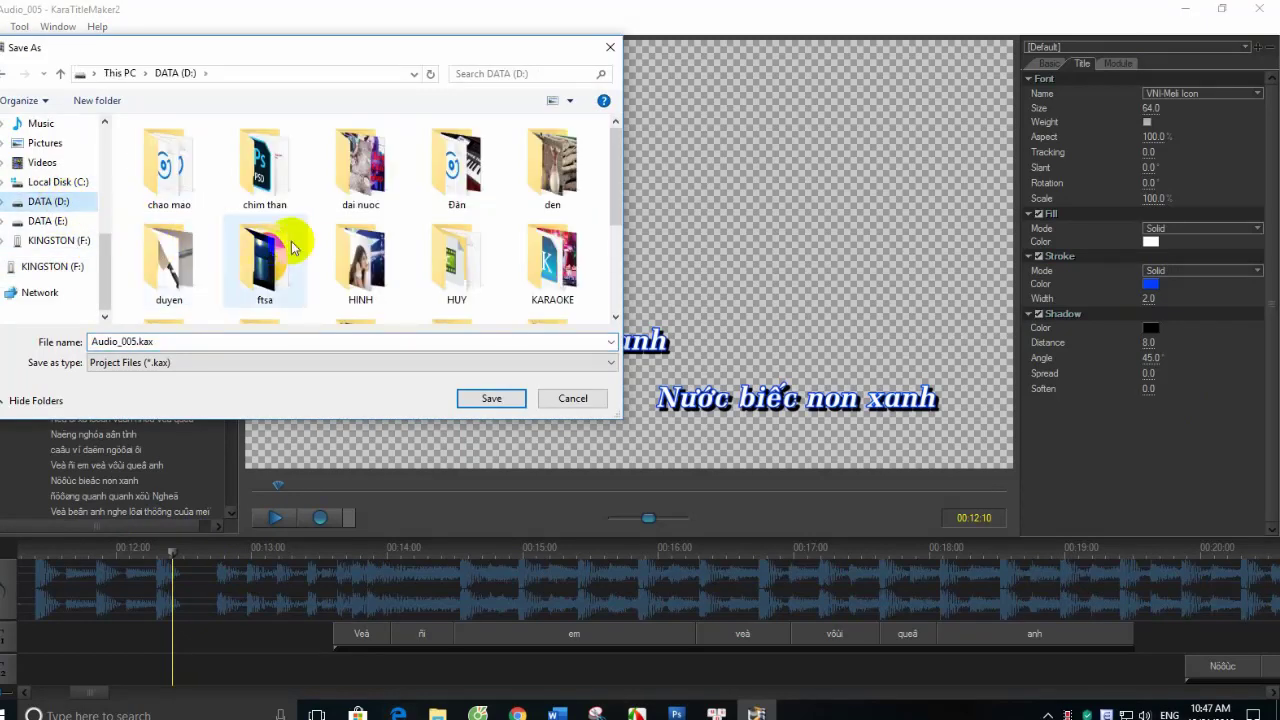
{"action": "scroll", "coordinate": [470, 280], "scroll_direction": "down", "scroll_amount": 2}
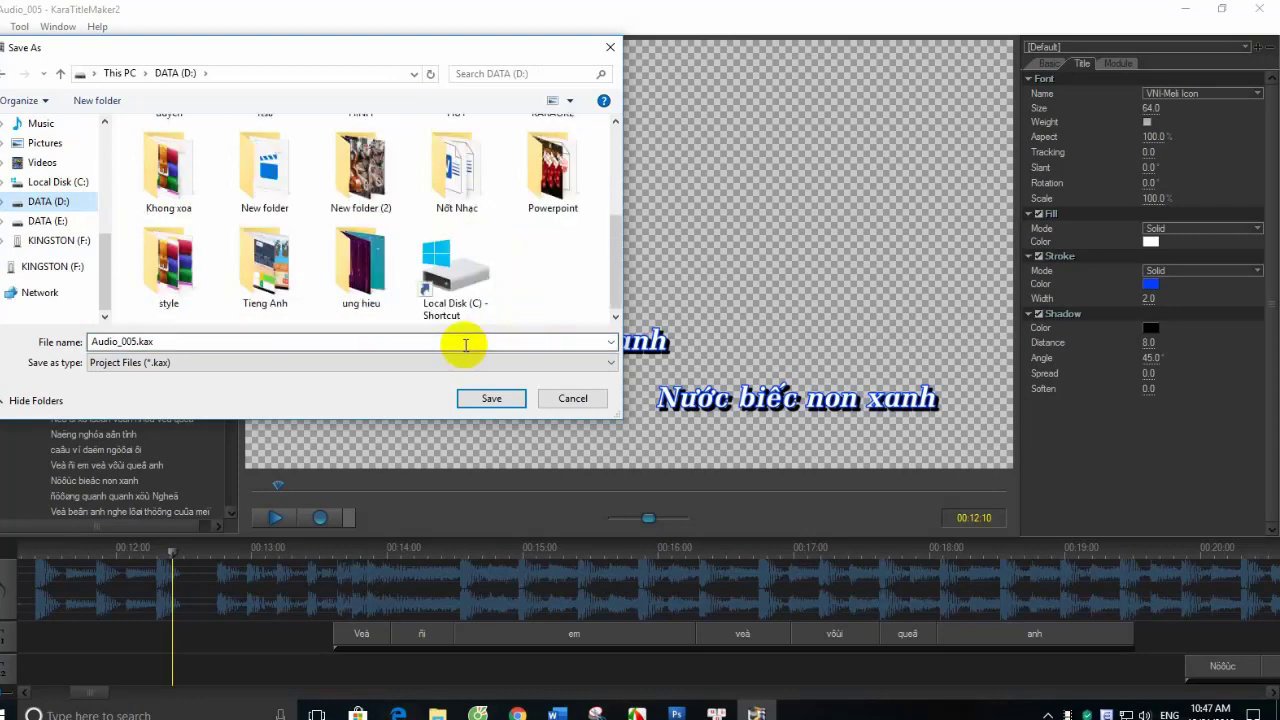
{"action": "right_click", "coordinate": [519, 313]}
{"action": "mouse_move", "coordinate": [608, 465]}
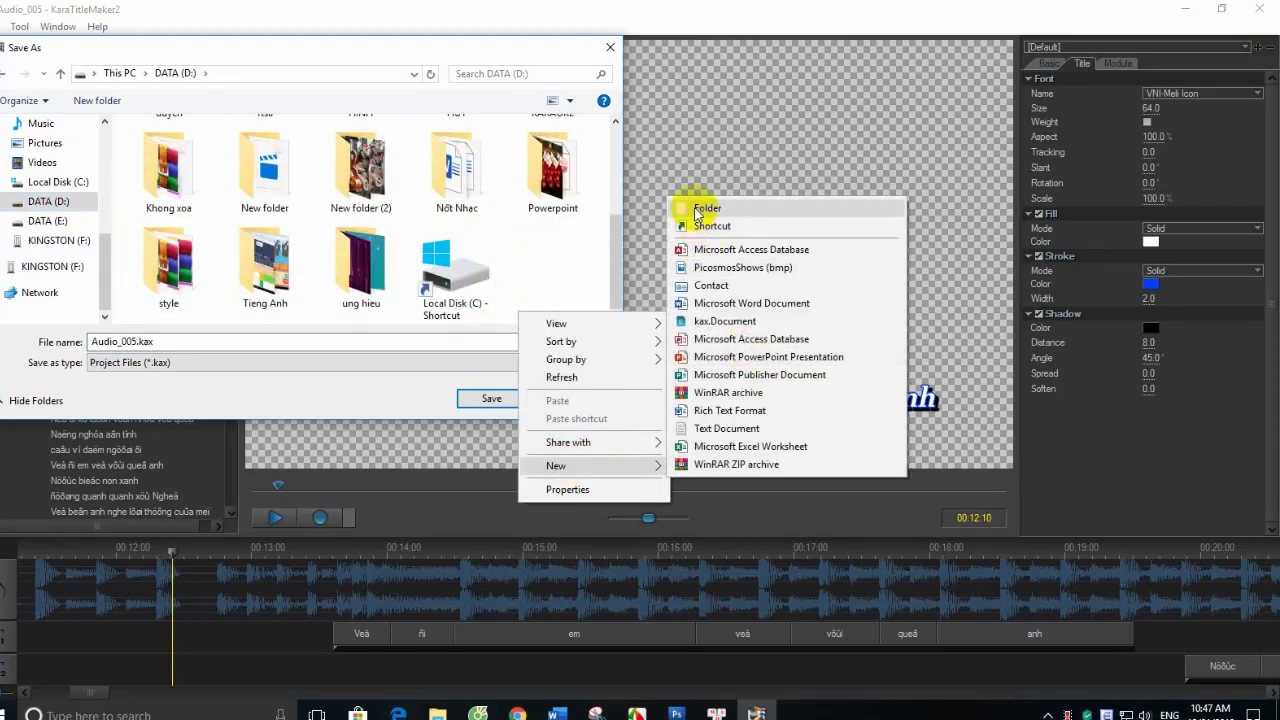
{"action": "left_click", "coordinate": [705, 208]}
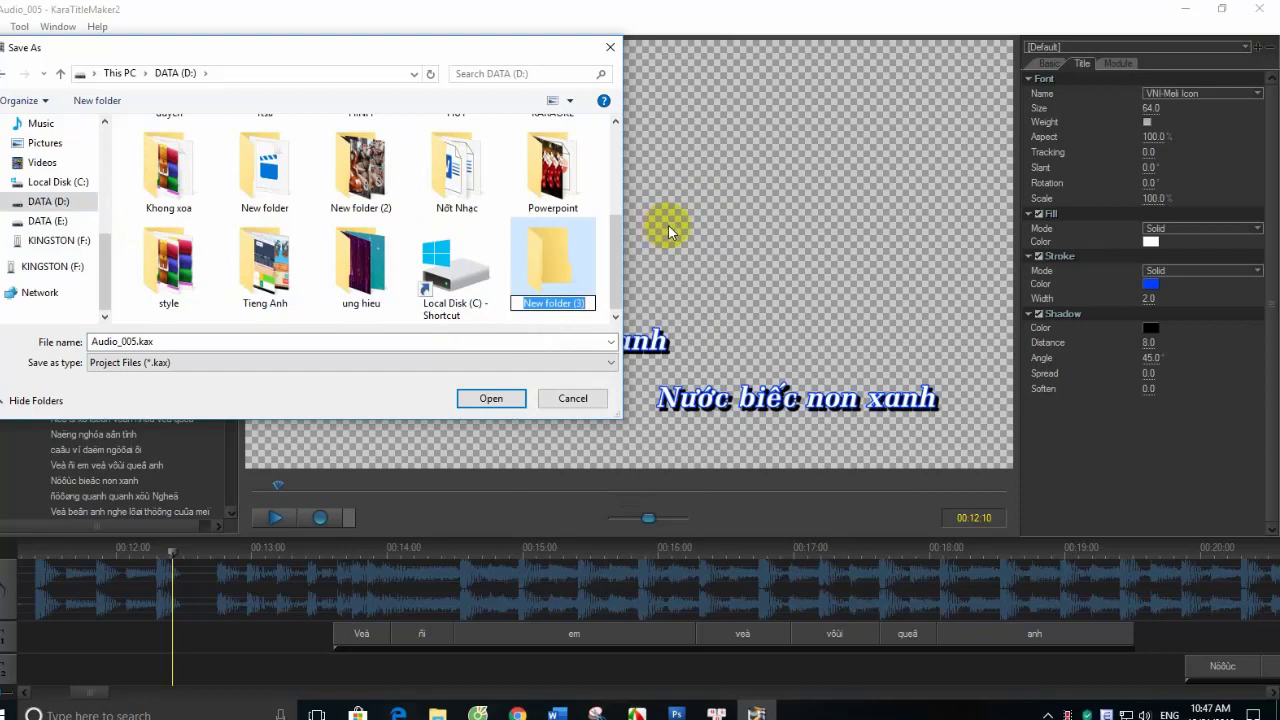
{"action": "key", "text": "Return"}
- Save the project as karaoke.kax inside New folder (3)
{"action": "double_click", "coordinate": [543, 290]}
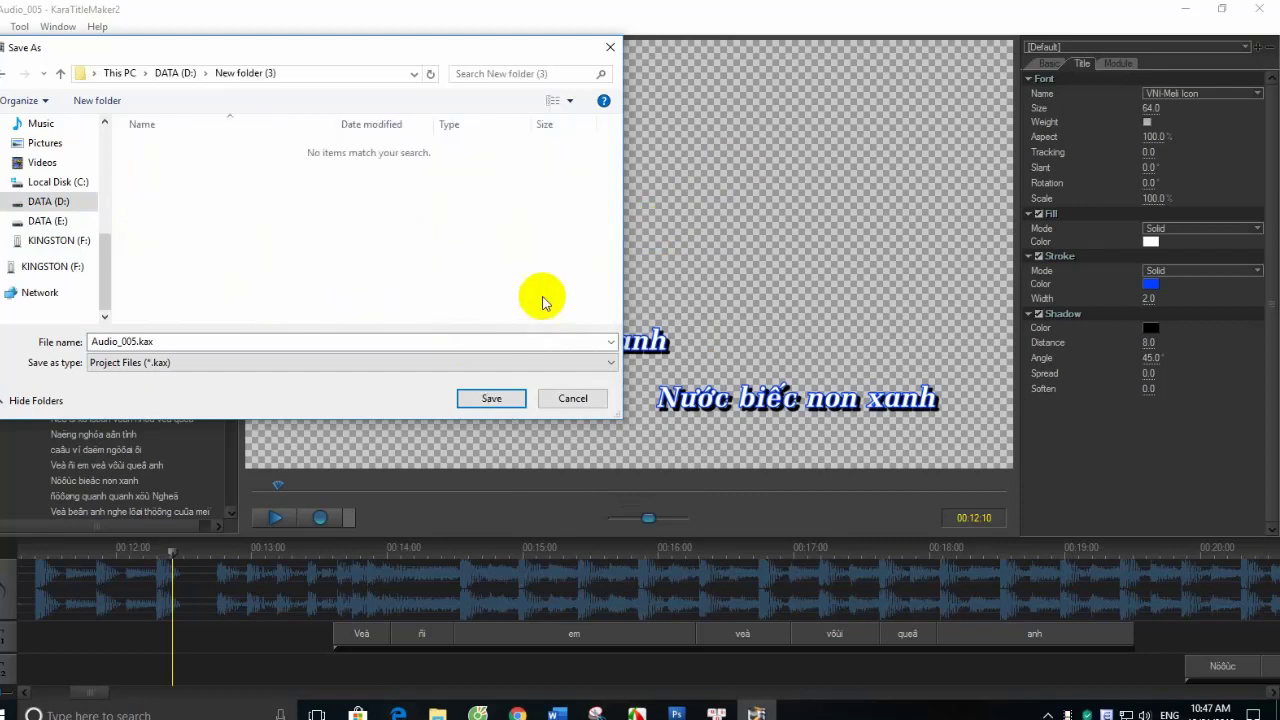
{"action": "left_click", "coordinate": [262, 341]}
{"action": "type", "text": "karaoke"}
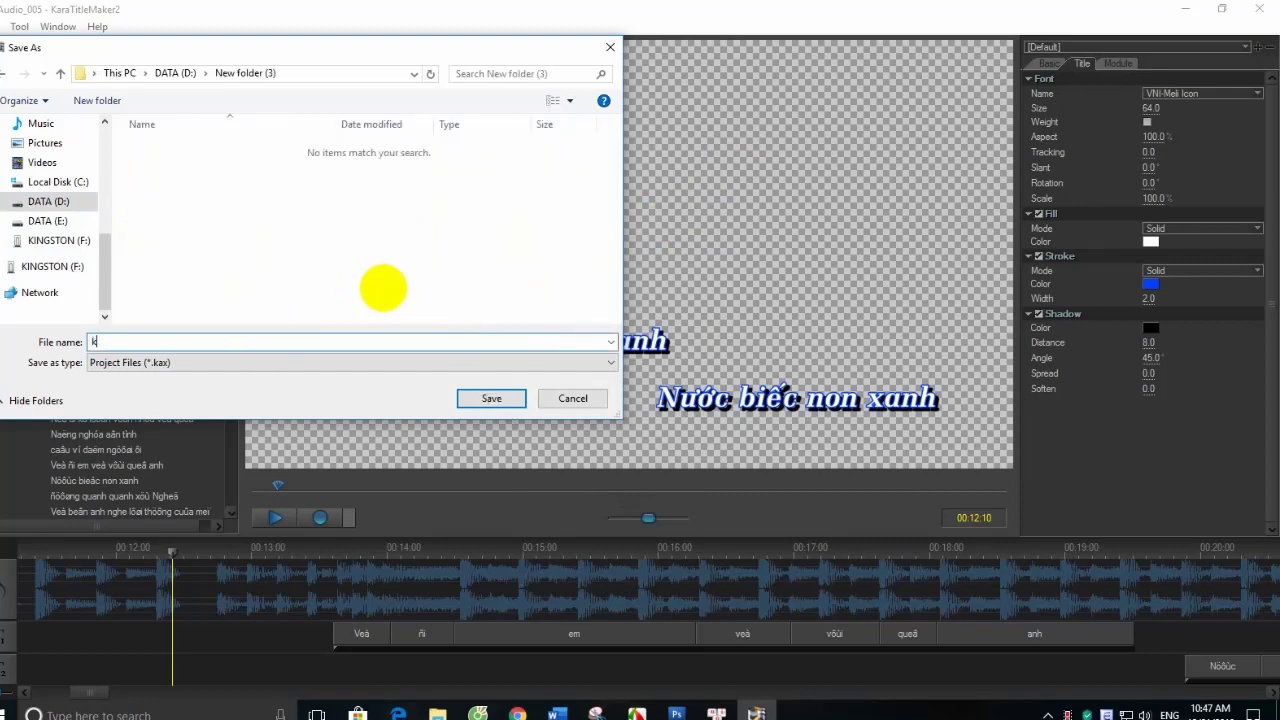
{"action": "left_click", "coordinate": [491, 398]}
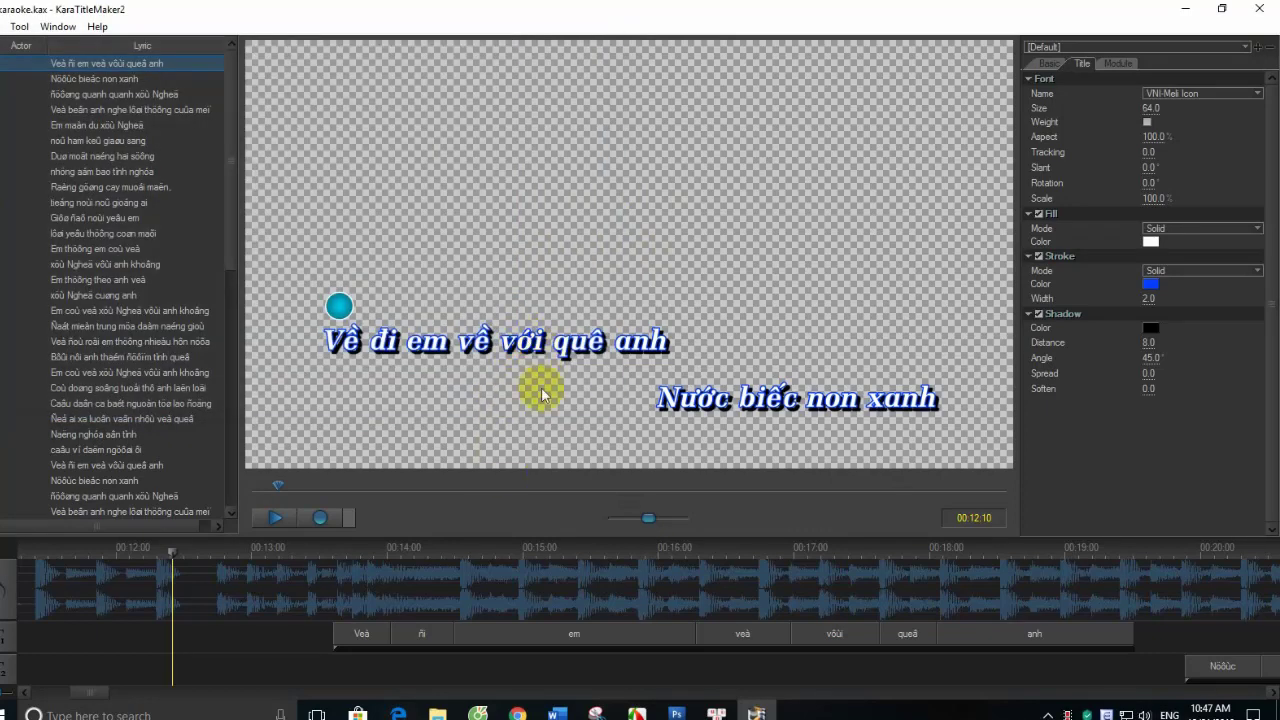
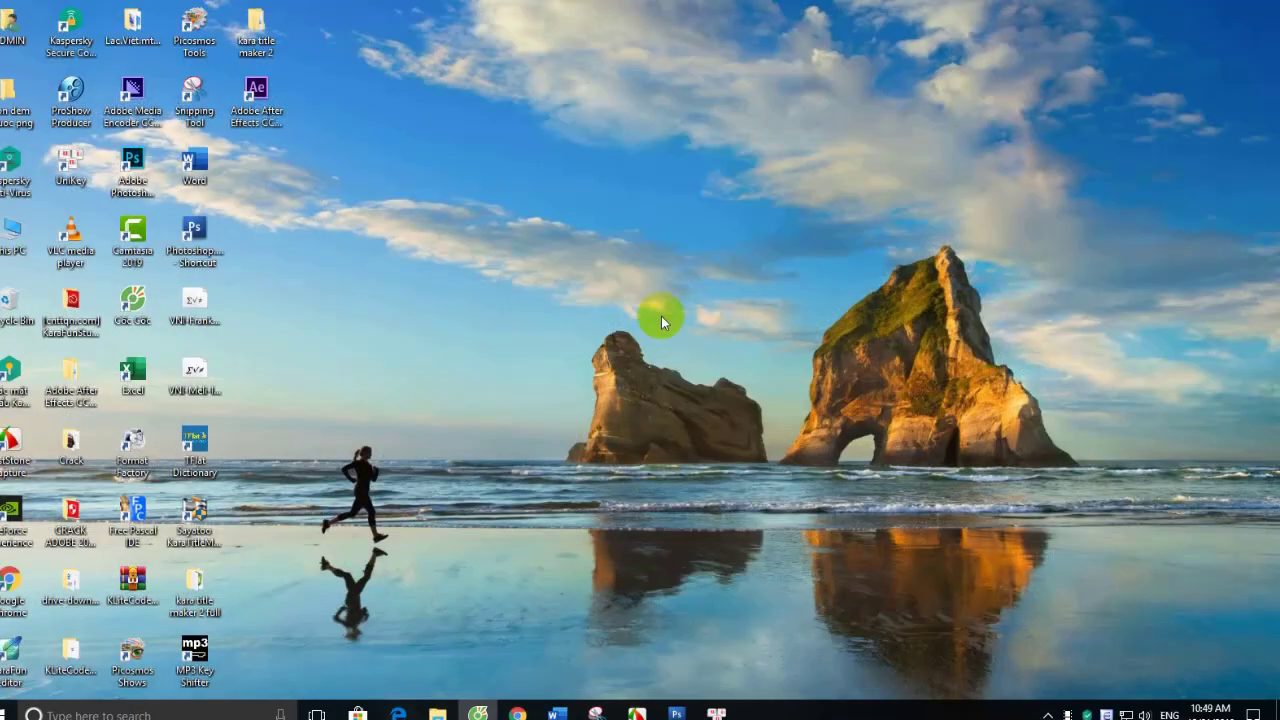
- Refresh the Windows desktop and launch After Effects CC 2018 from its shortcut
{"action": "right_click", "coordinate": [597, 330]}
{"action": "left_click", "coordinate": [634, 377]}
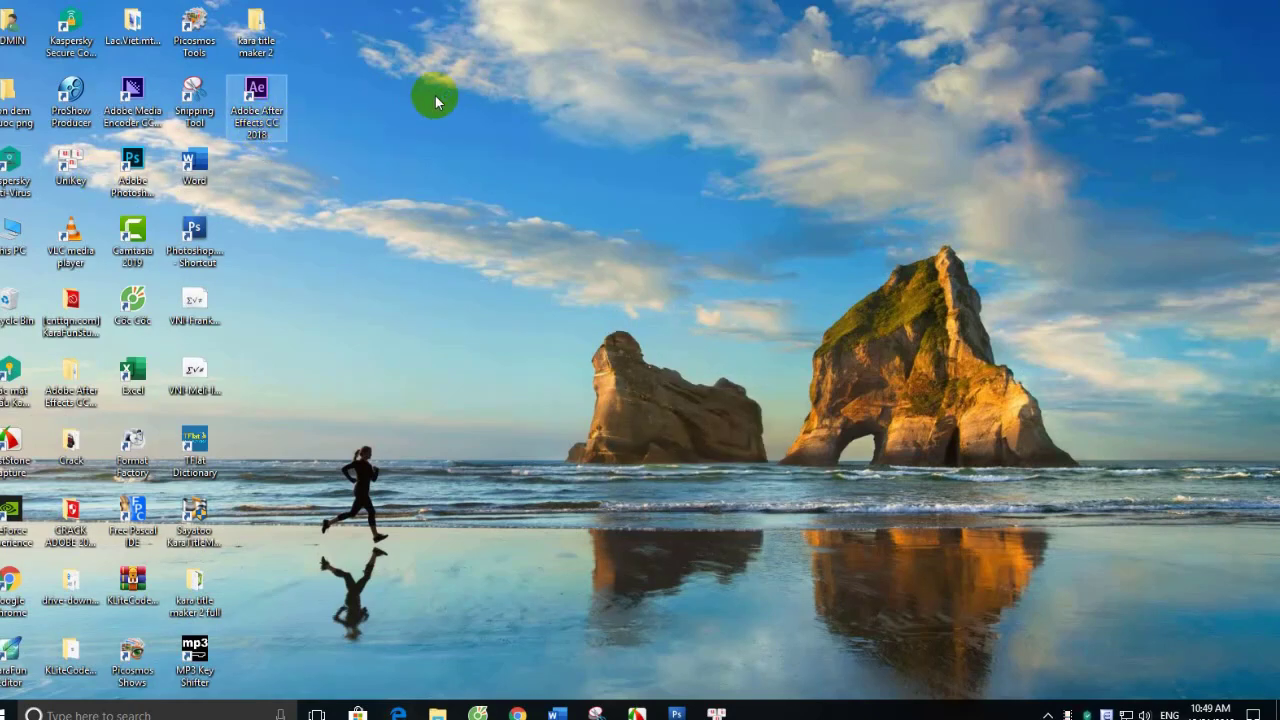
{"action": "key", "text": "Return"}
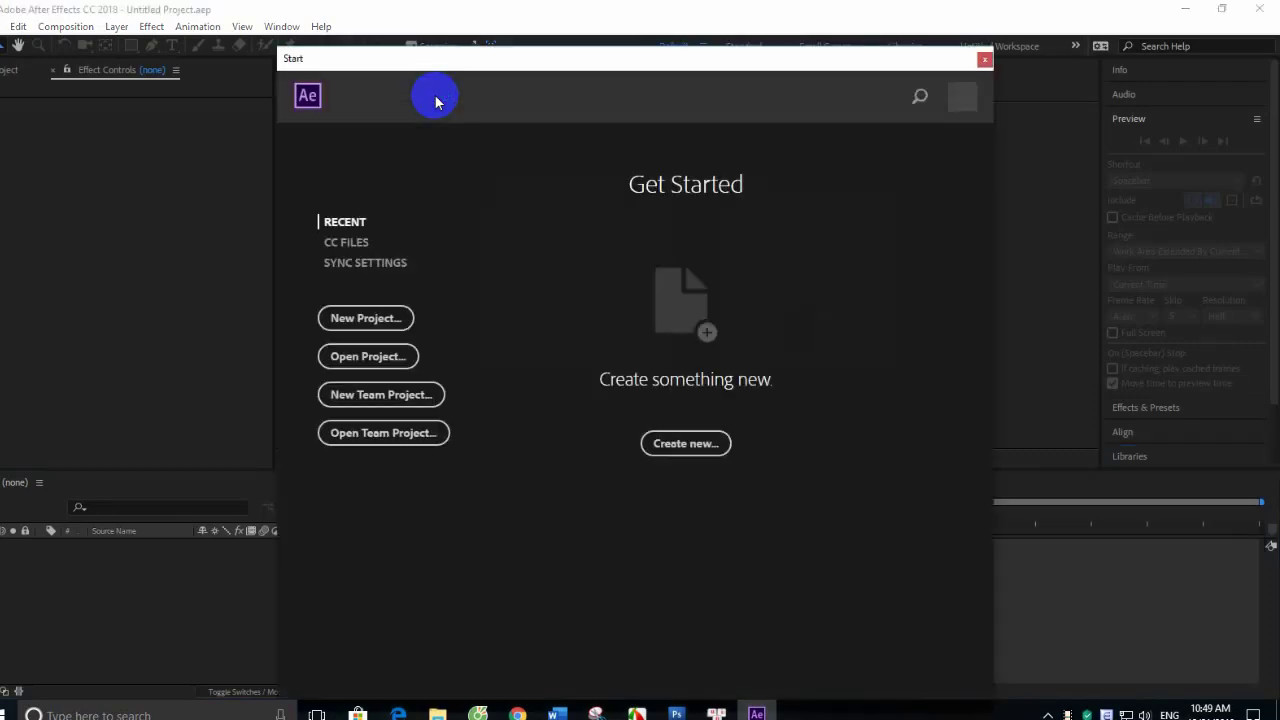
- Start a new project and set up a new composition, Comp 1, keeping the Custom preset (1920×1056, 30 fps)
{"action": "left_click", "coordinate": [349, 336]}
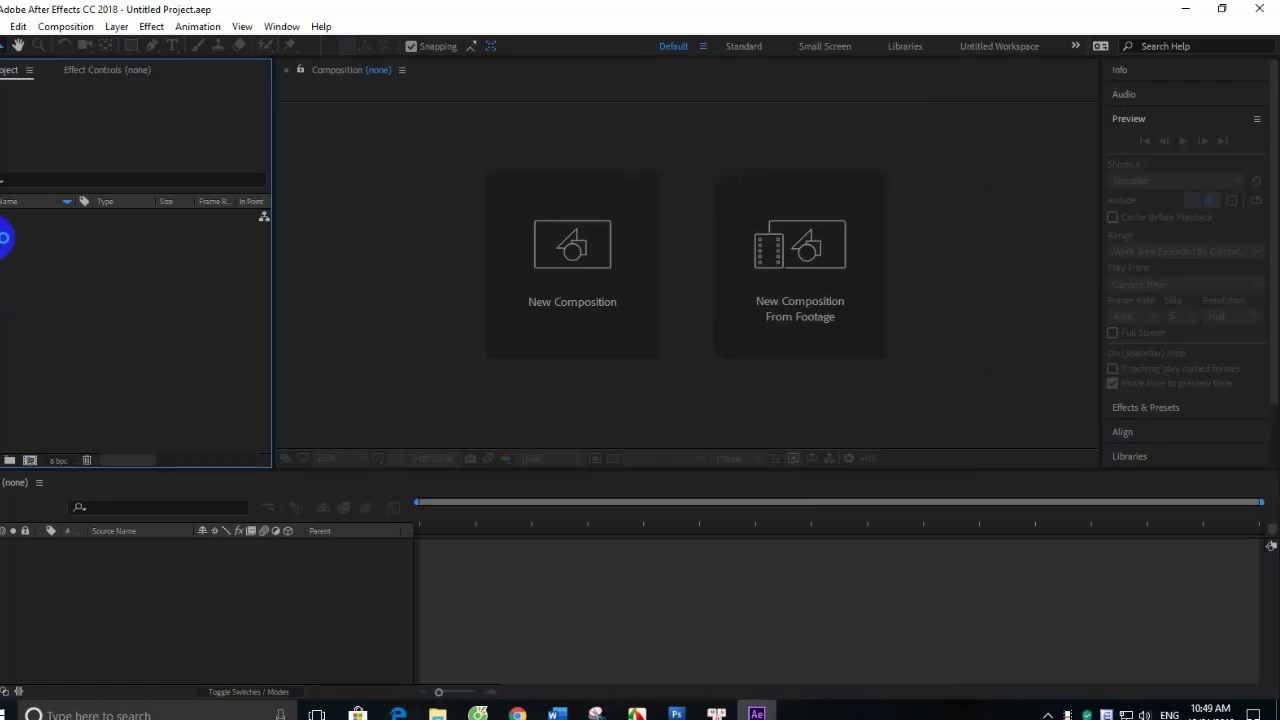
{"action": "right_click", "coordinate": [5, 233]}
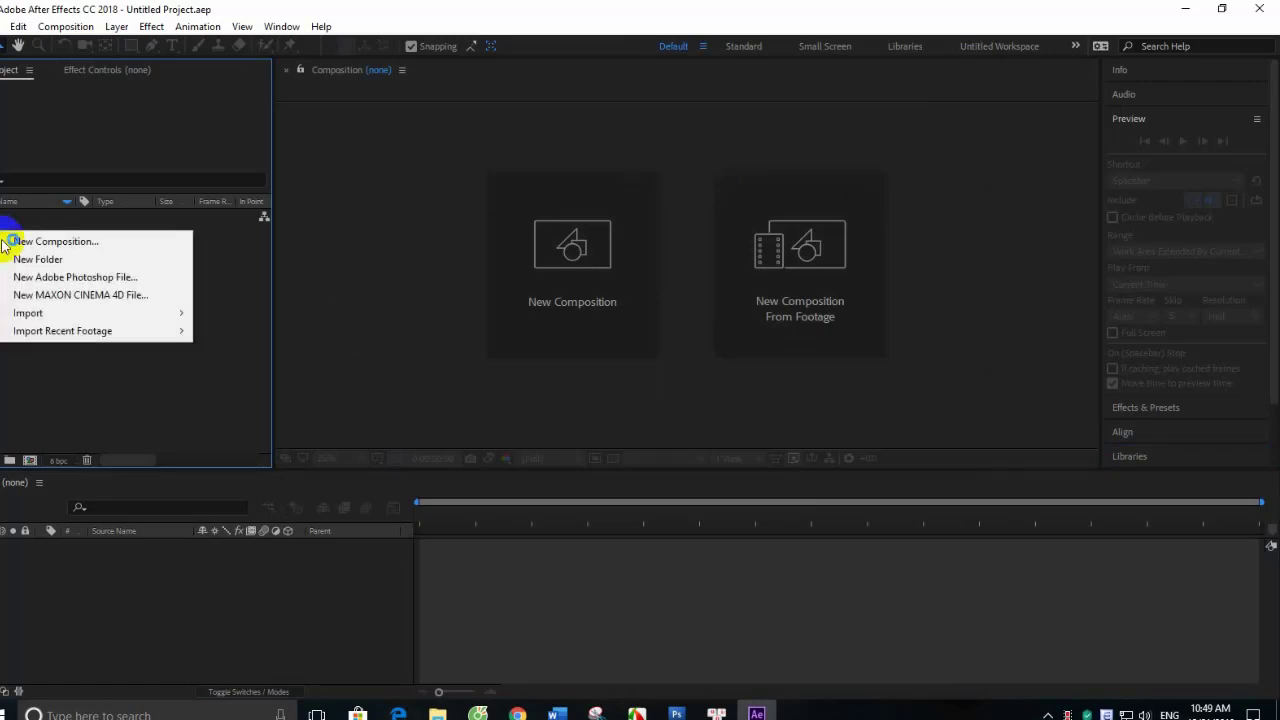
{"action": "left_click", "coordinate": [85, 246]}
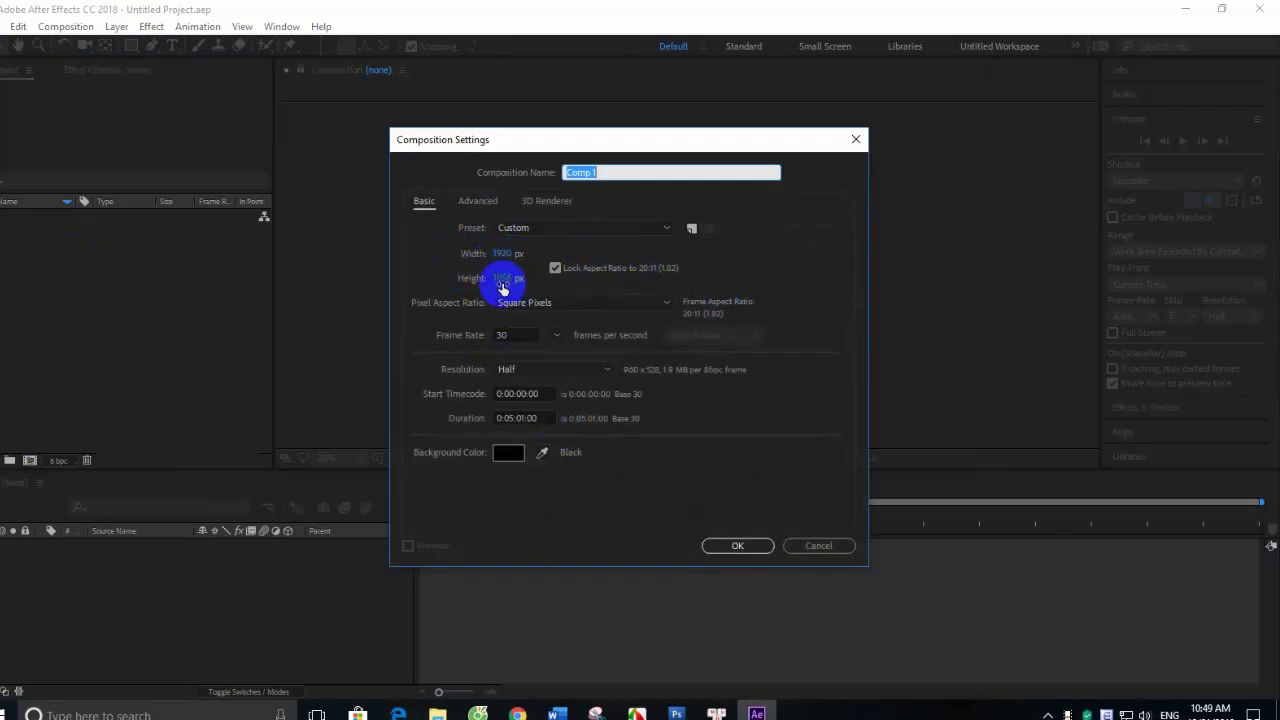
{"action": "left_click", "coordinate": [537, 227]}
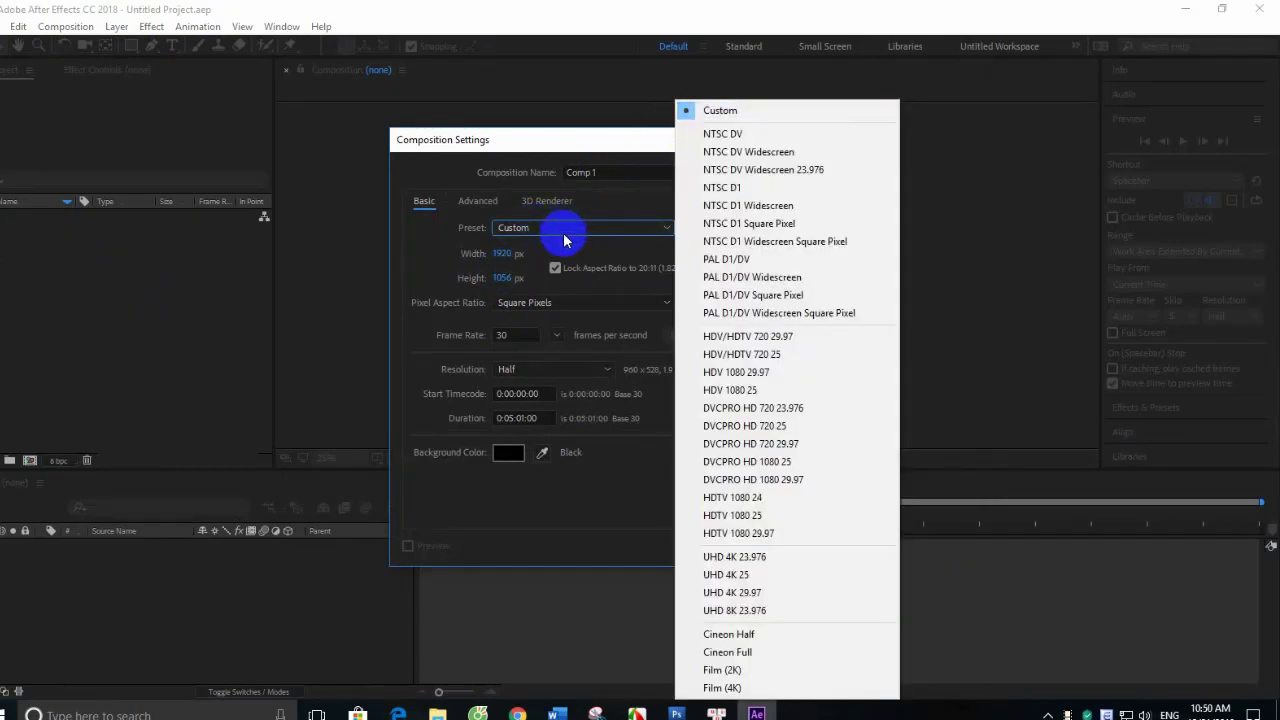
{"action": "left_click", "coordinate": [564, 240]}
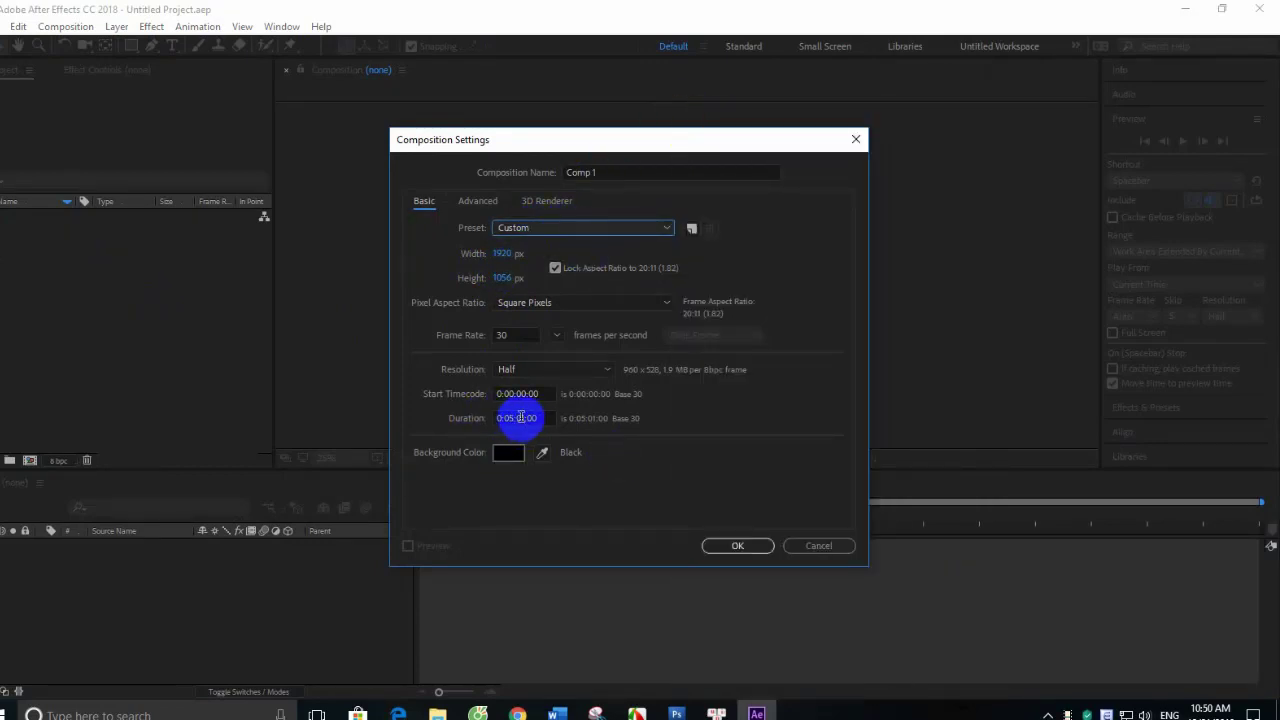
- Play Audio_005.wav from KINGSTON (F:) to confirm its 5:53 length, then return to Composition Settings
{"action": "left_click", "coordinate": [438, 713]}
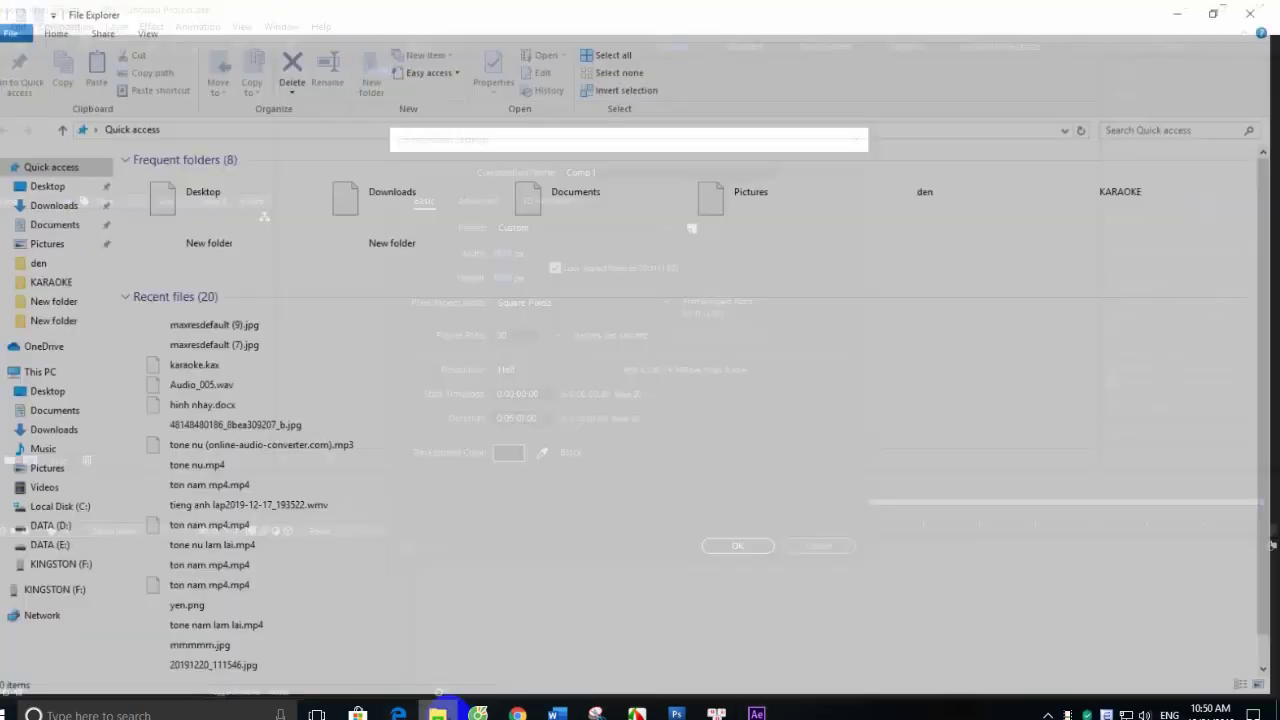
{"action": "left_click", "coordinate": [75, 593]}
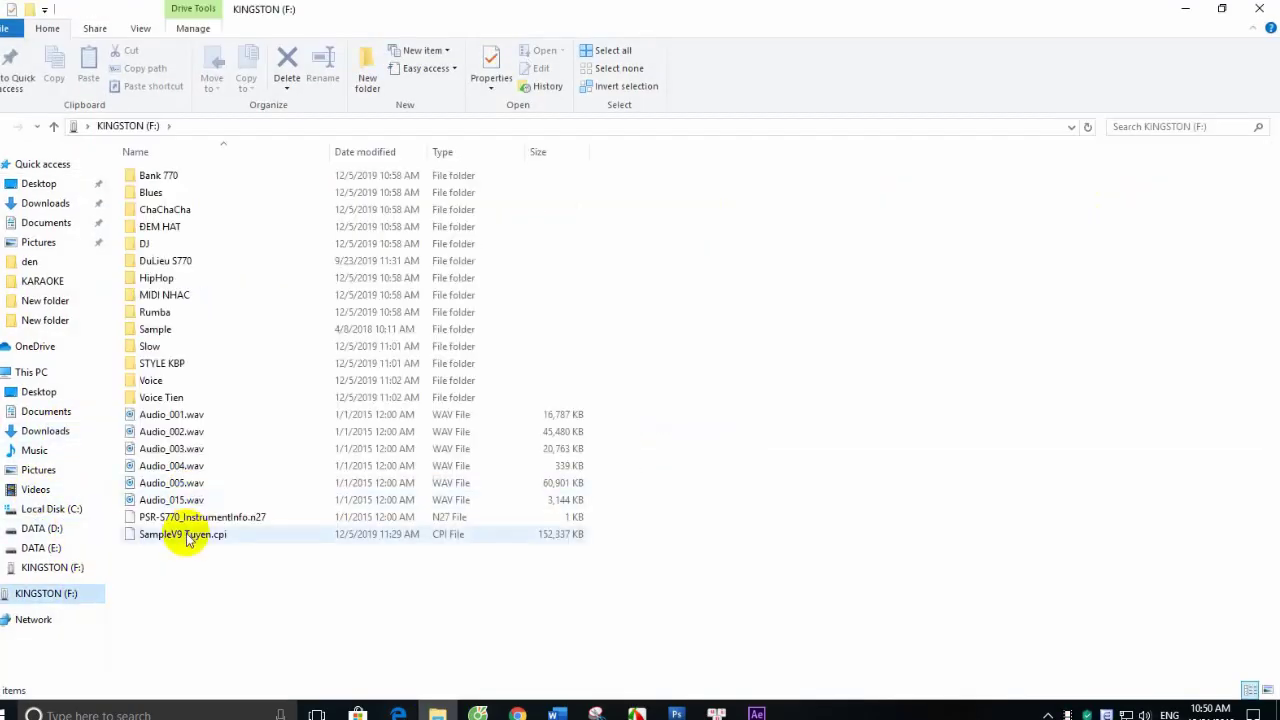
{"action": "double_click", "coordinate": [197, 483]}
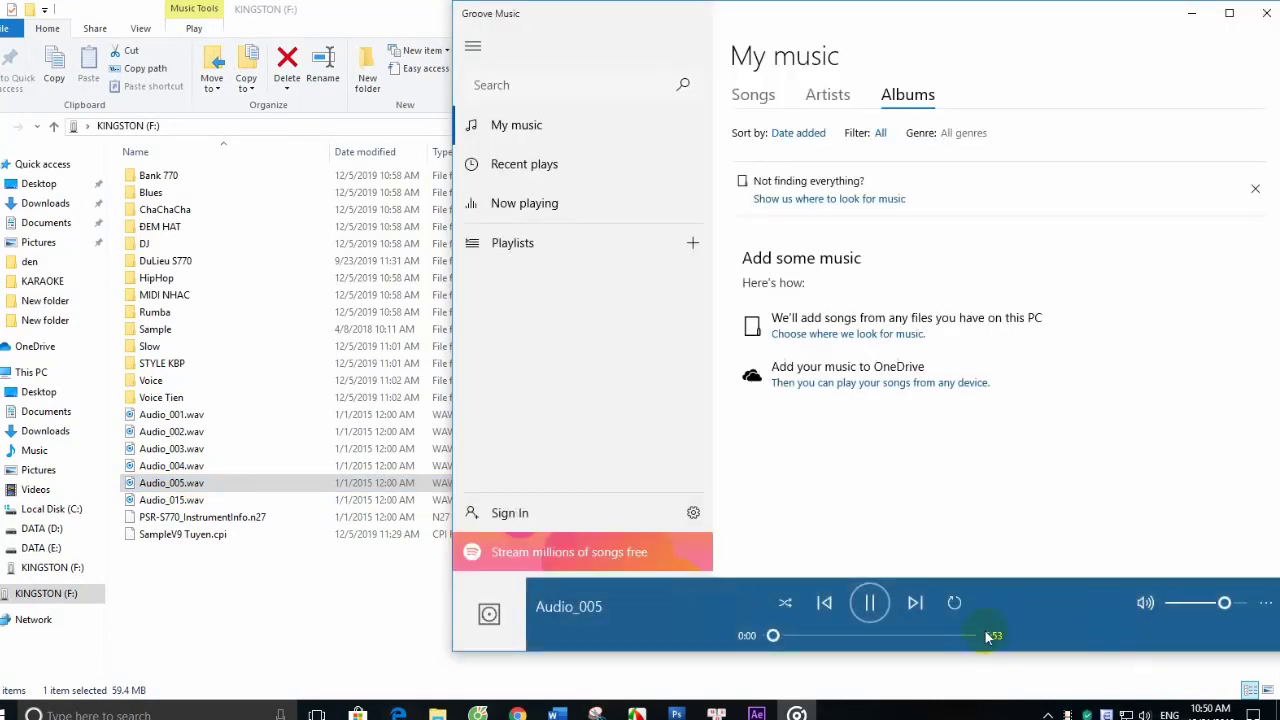
{"action": "left_click", "coordinate": [1266, 13]}
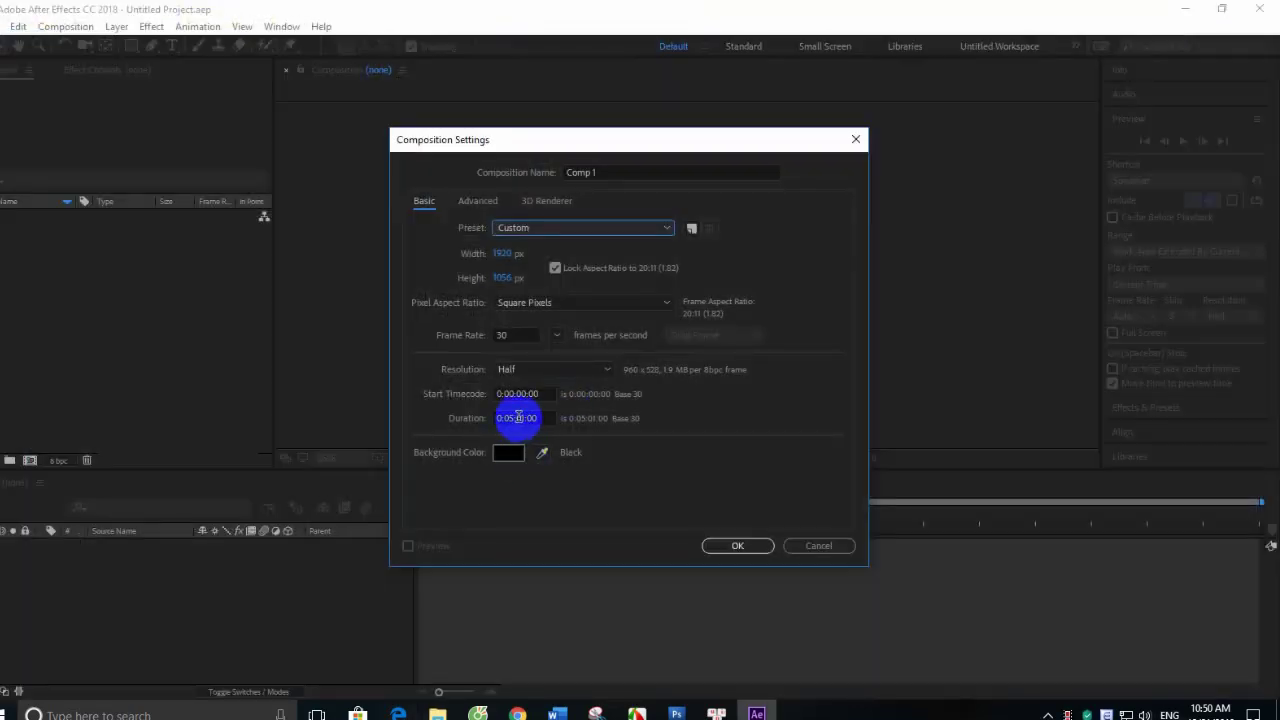
{"action": "left_click", "coordinate": [520, 418]}
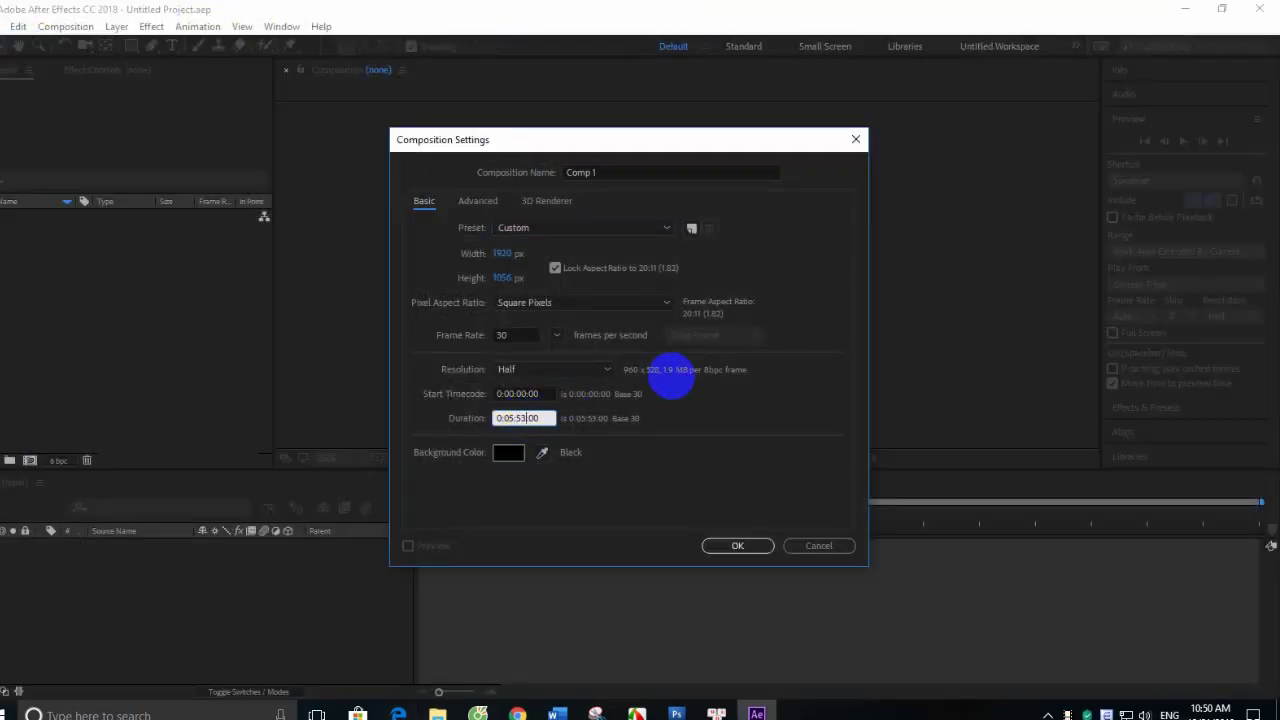
- Set Comp 1's duration to 0:05:53:00 and create the composition
{"action": "left_click", "coordinate": [520, 416]}
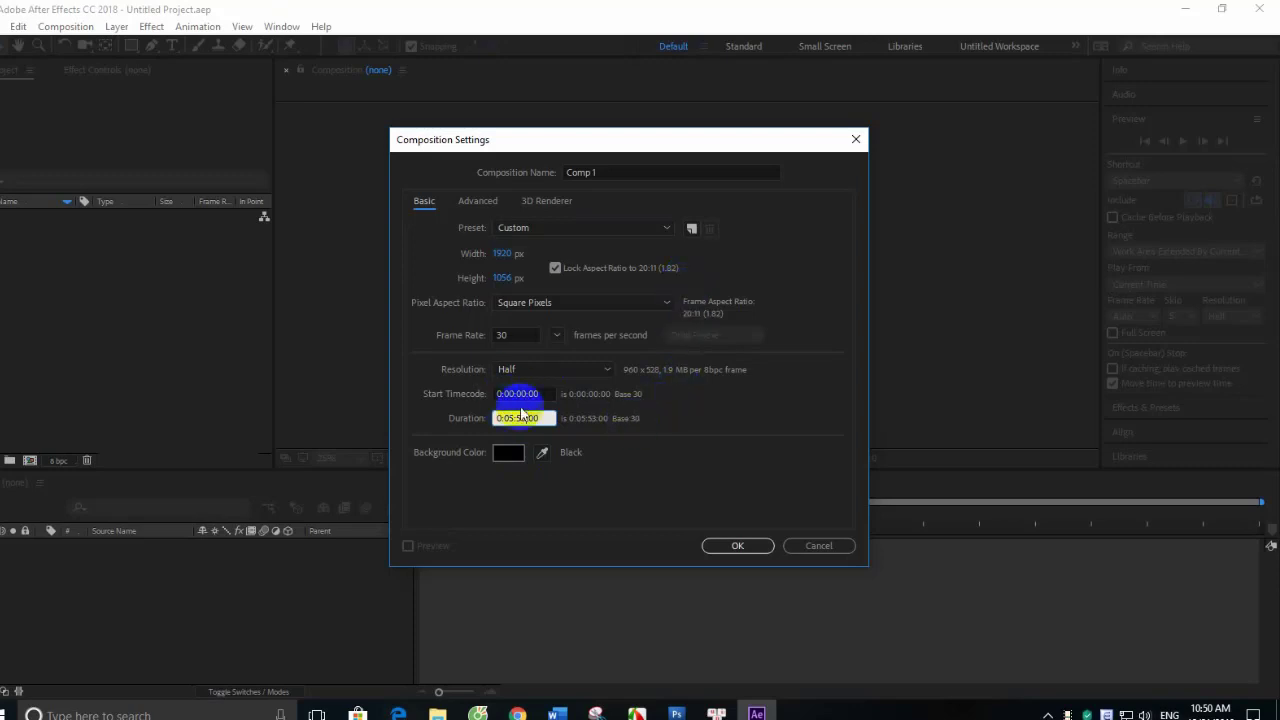
{"action": "left_click", "coordinate": [733, 546]}
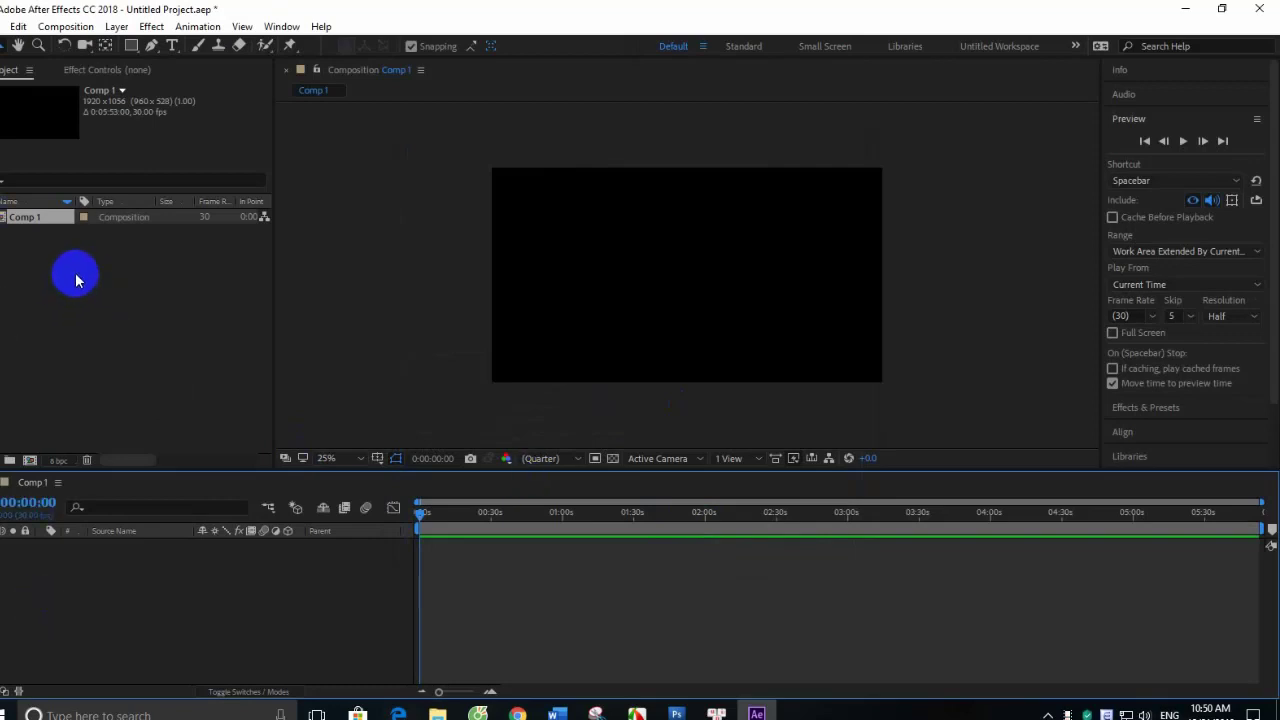
{"action": "left_click", "coordinate": [75, 277]}
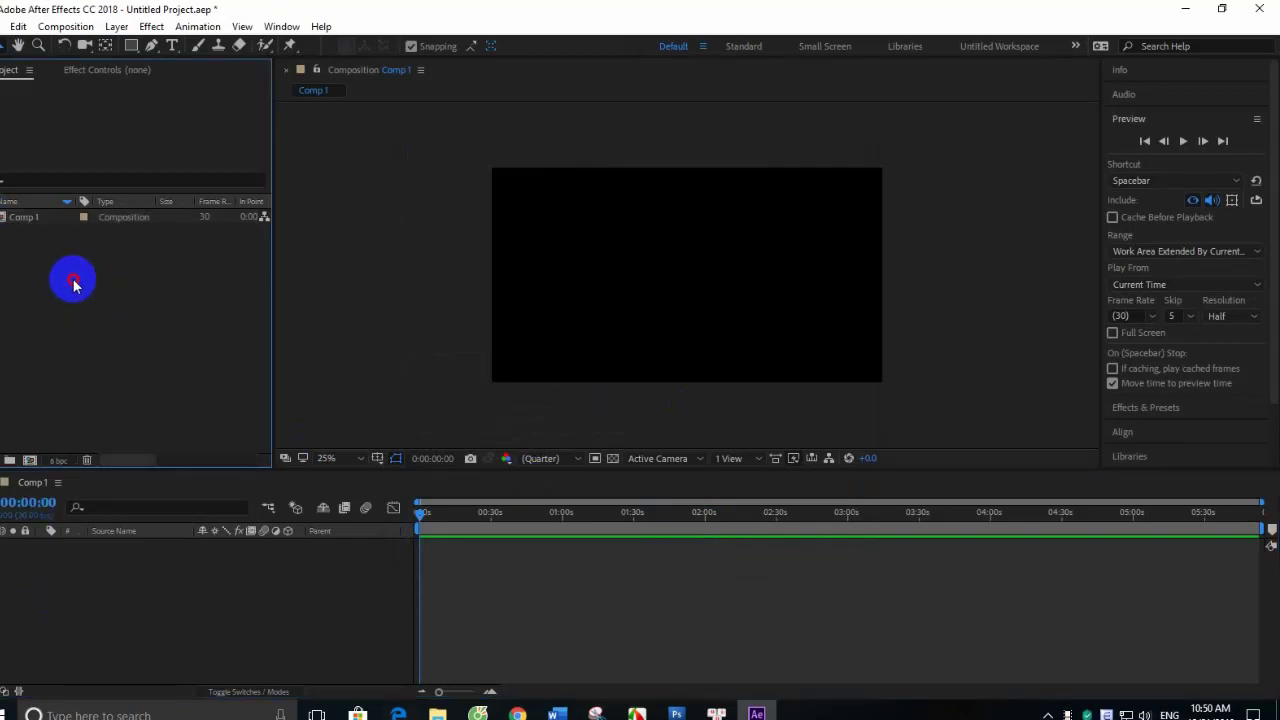
- Import karaoke.kax from DATA (D:) > New folder (3) into the project, then reopen the import browser
{"action": "double_click", "coordinate": [75, 284]}
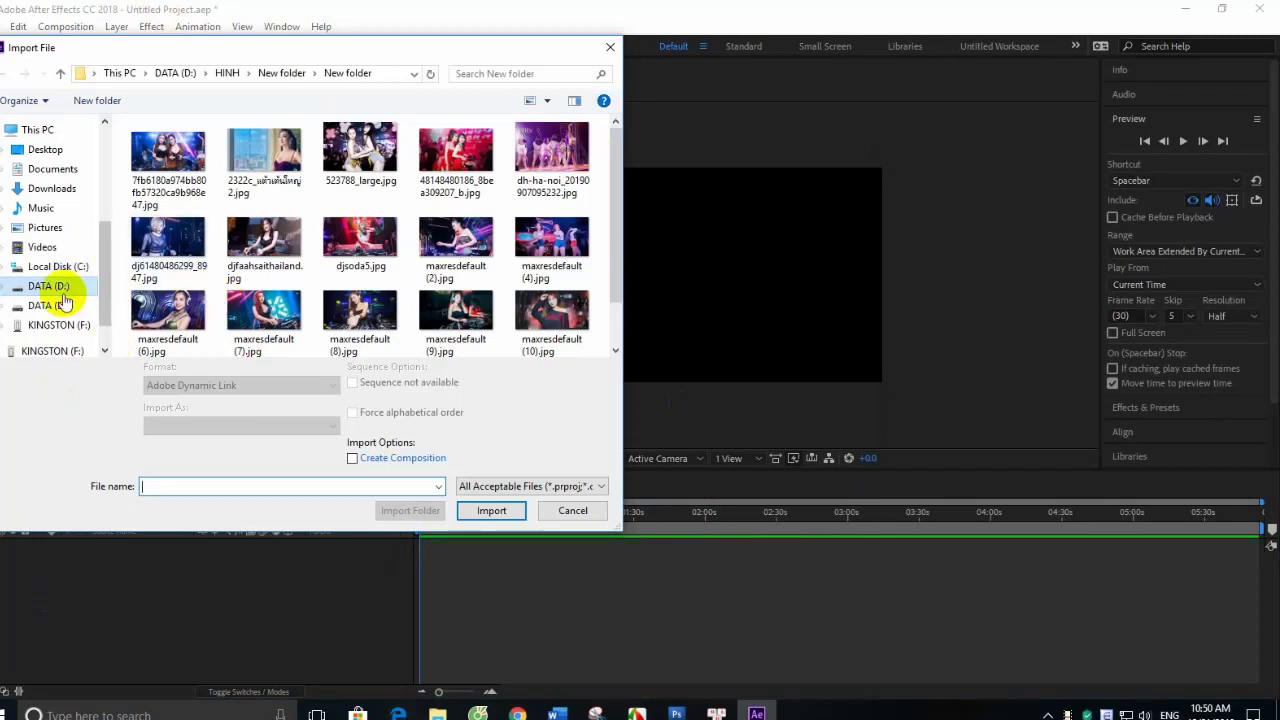
{"action": "left_click", "coordinate": [50, 286]}
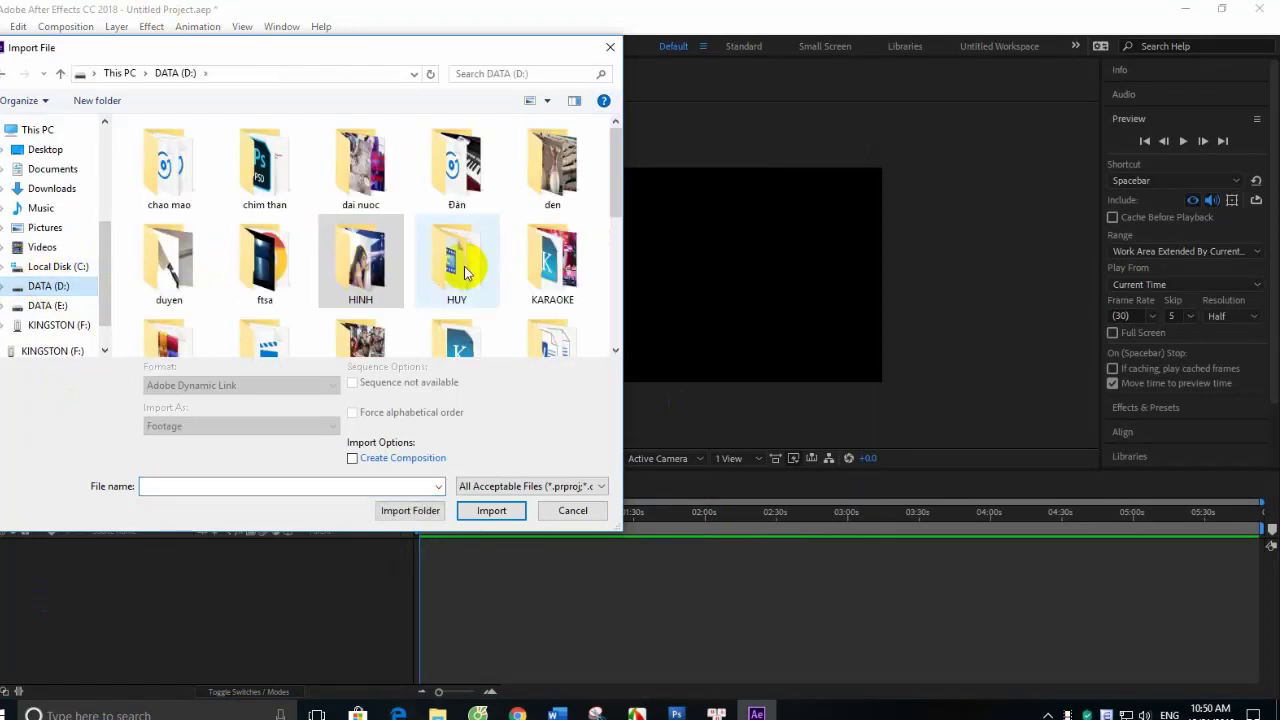
{"action": "scroll", "coordinate": [500, 320], "scroll_direction": "down", "scroll_amount": 5}
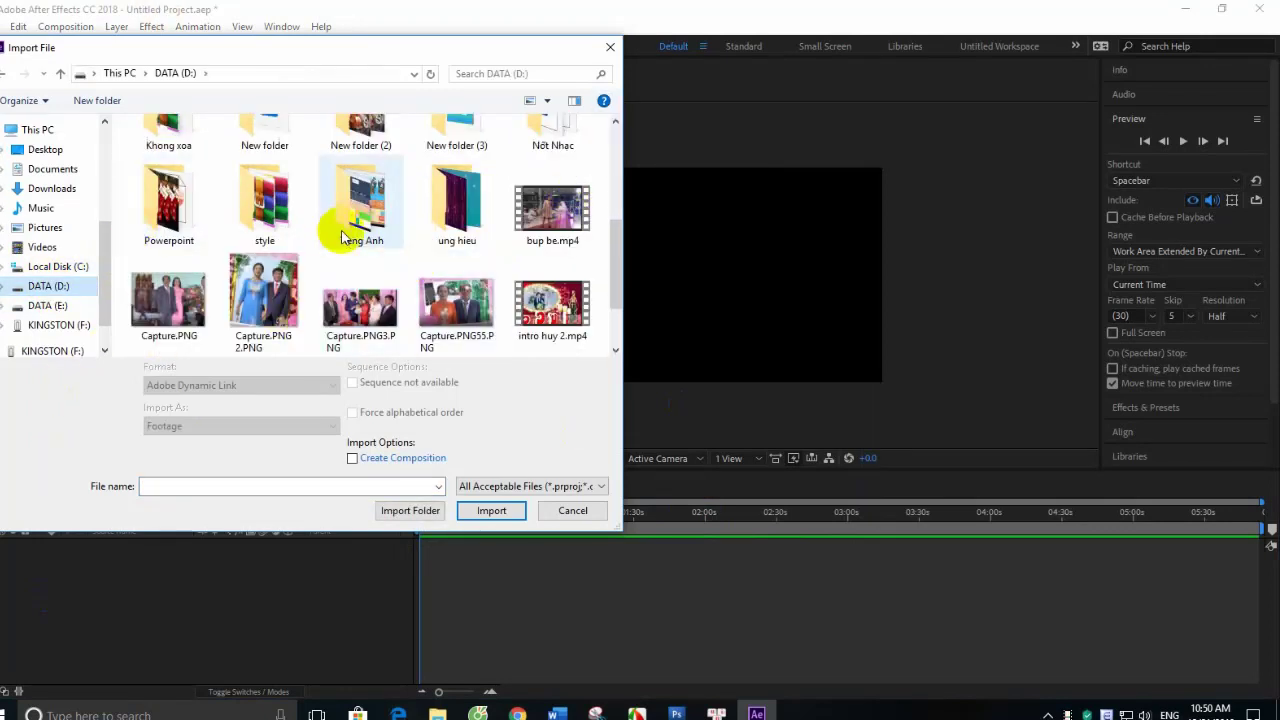
{"action": "scroll", "coordinate": [341, 237], "scroll_direction": "up", "scroll_amount": 1}
{"action": "double_click", "coordinate": [438, 182]}
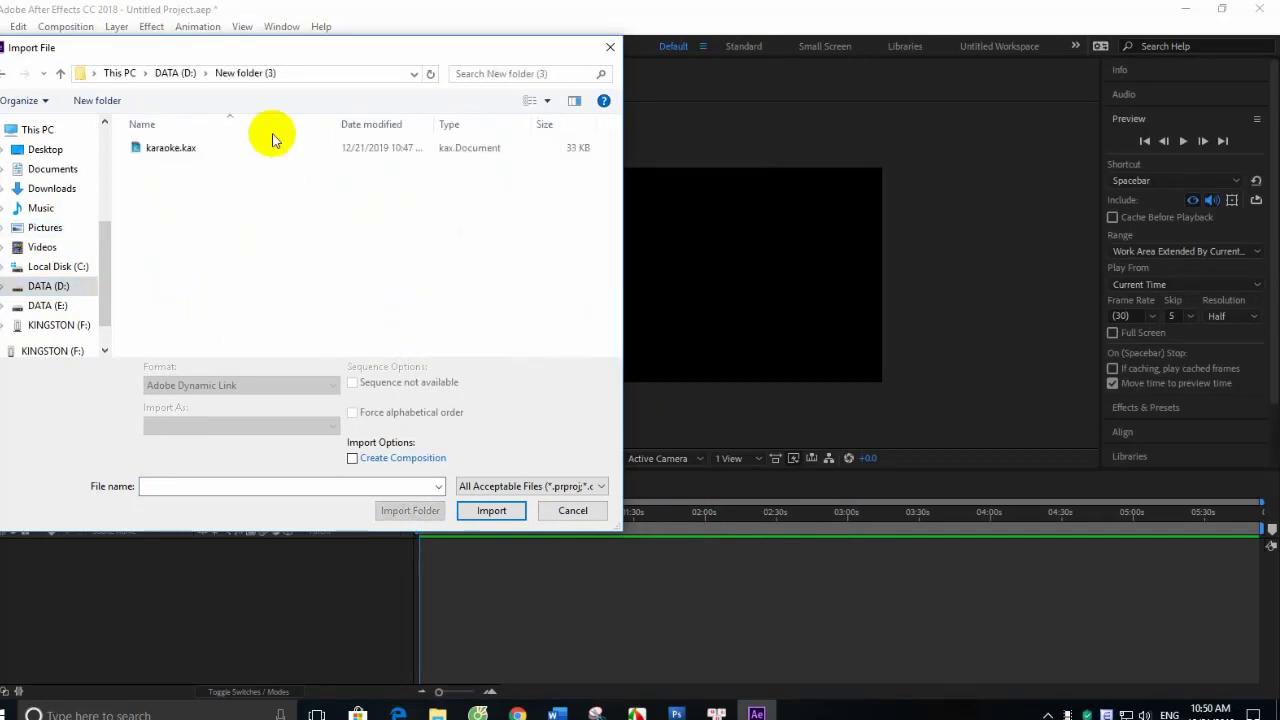
{"action": "double_click", "coordinate": [186, 150]}
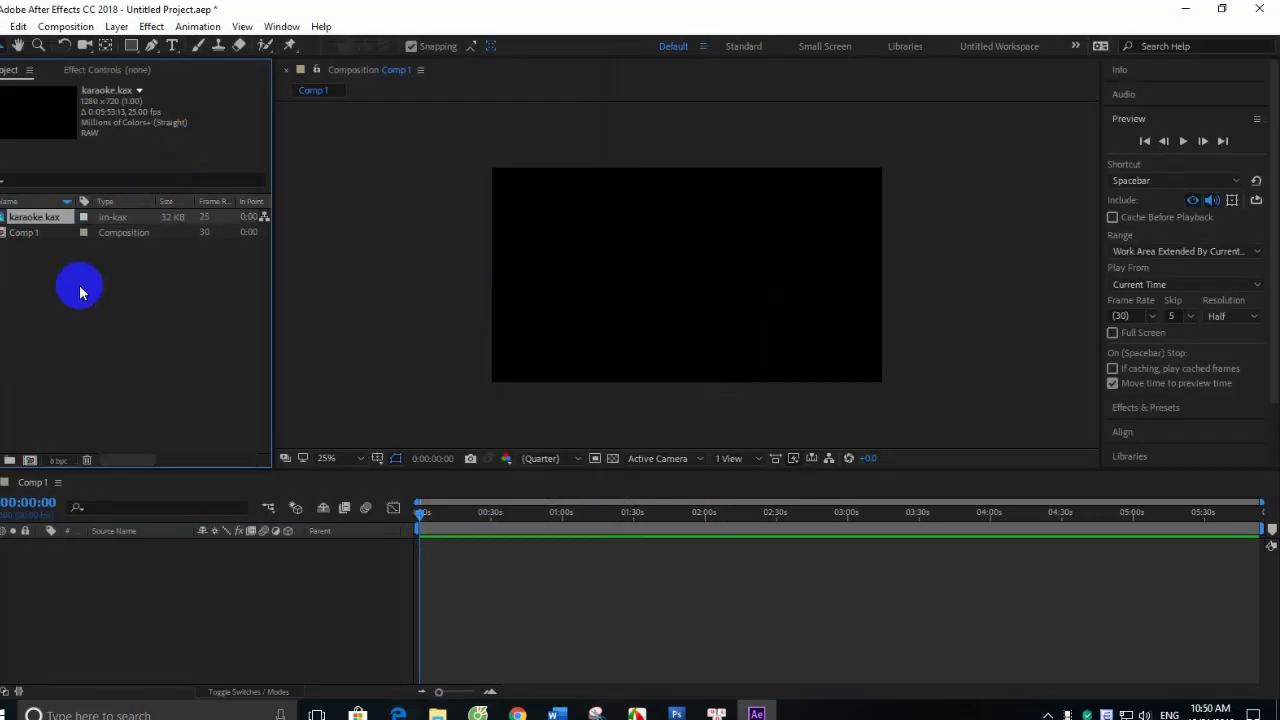
{"action": "double_click", "coordinate": [80, 292]}
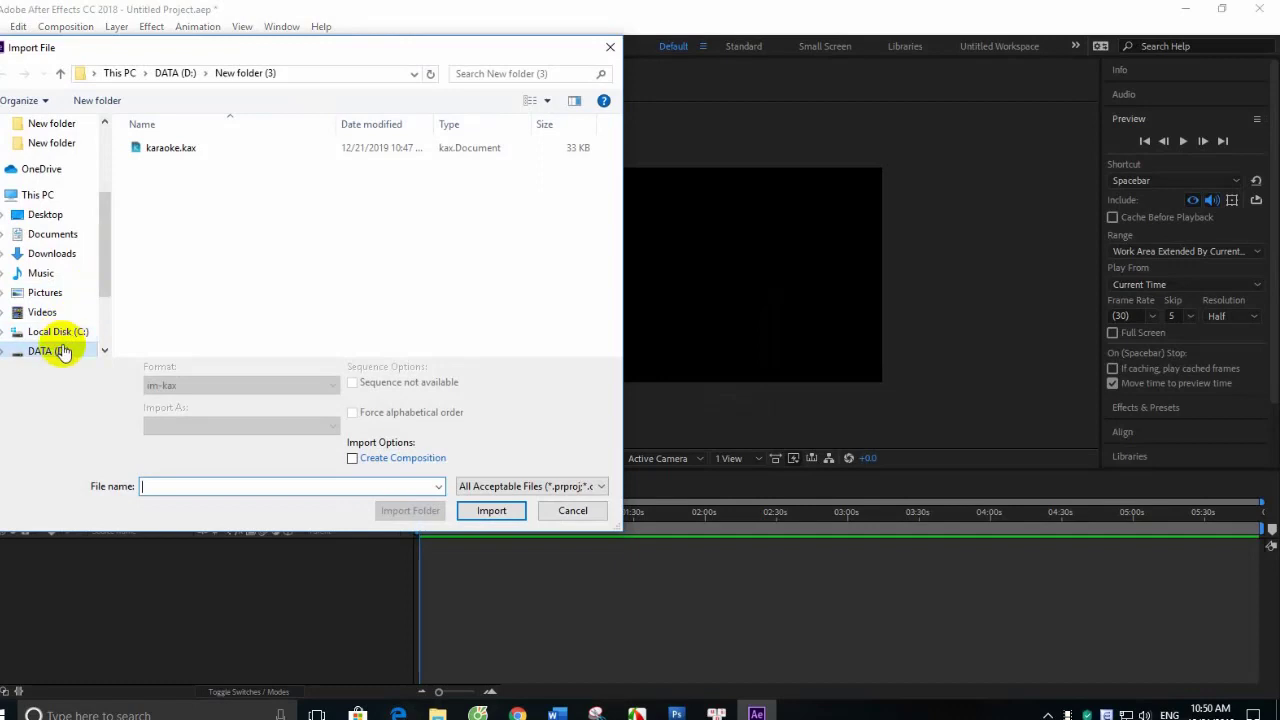
- Import maxresdefault (9).jpg from the HINH dancer-image folder on DATA (D:), dismissing the missing-frames warning
{"action": "left_click", "coordinate": [62, 350]}
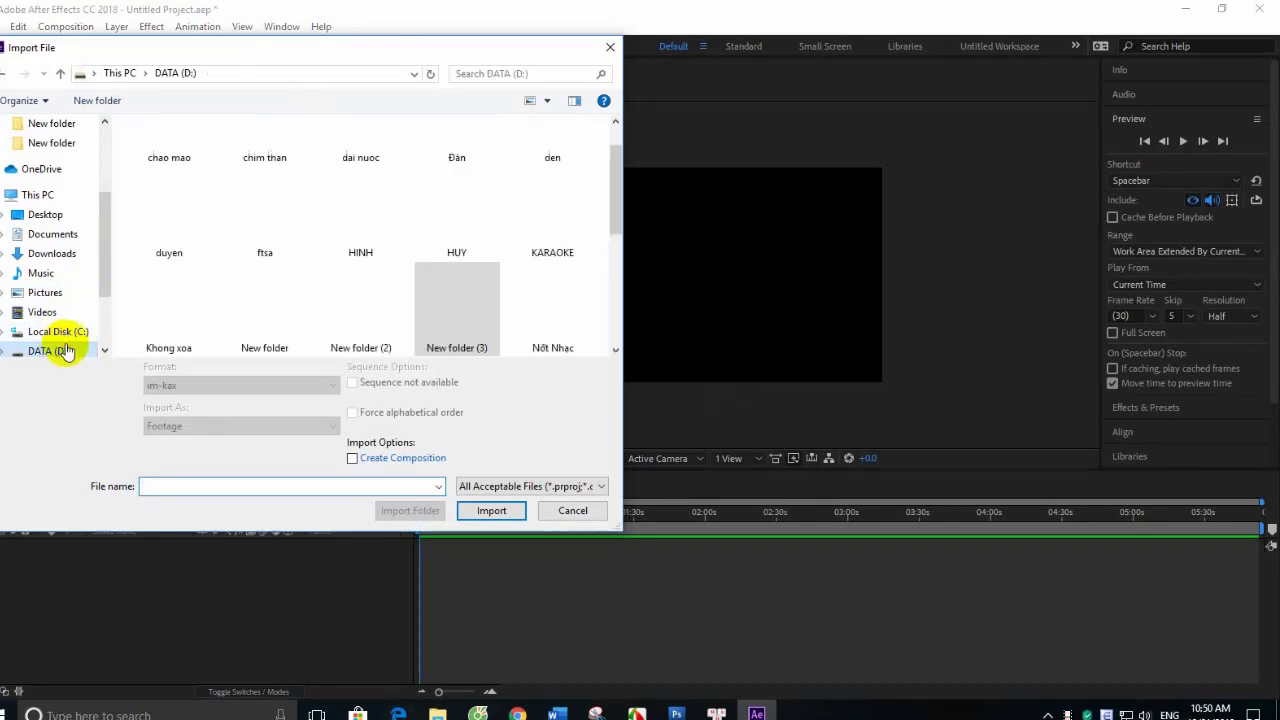
{"action": "double_click", "coordinate": [354, 245]}
{"action": "double_click", "coordinate": [157, 175]}
{"action": "double_click", "coordinate": [155, 165]}
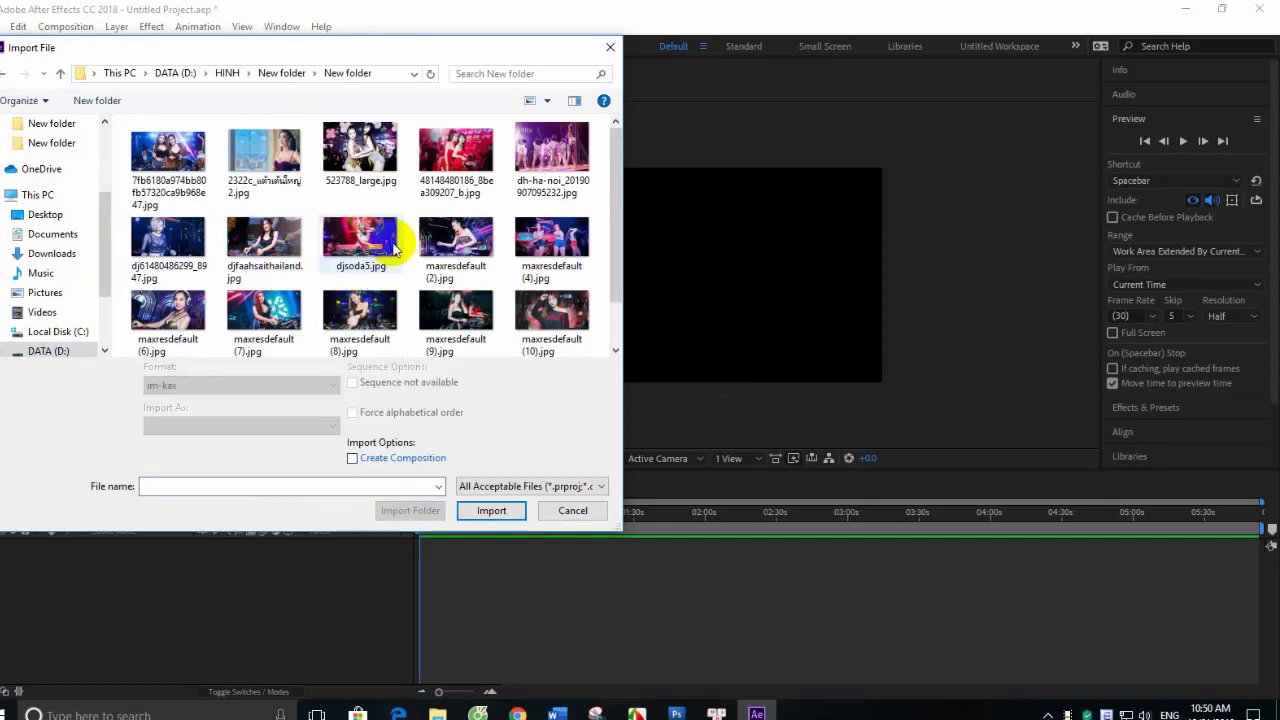
{"action": "scroll", "coordinate": [420, 215], "scroll_direction": "down", "scroll_amount": 1}
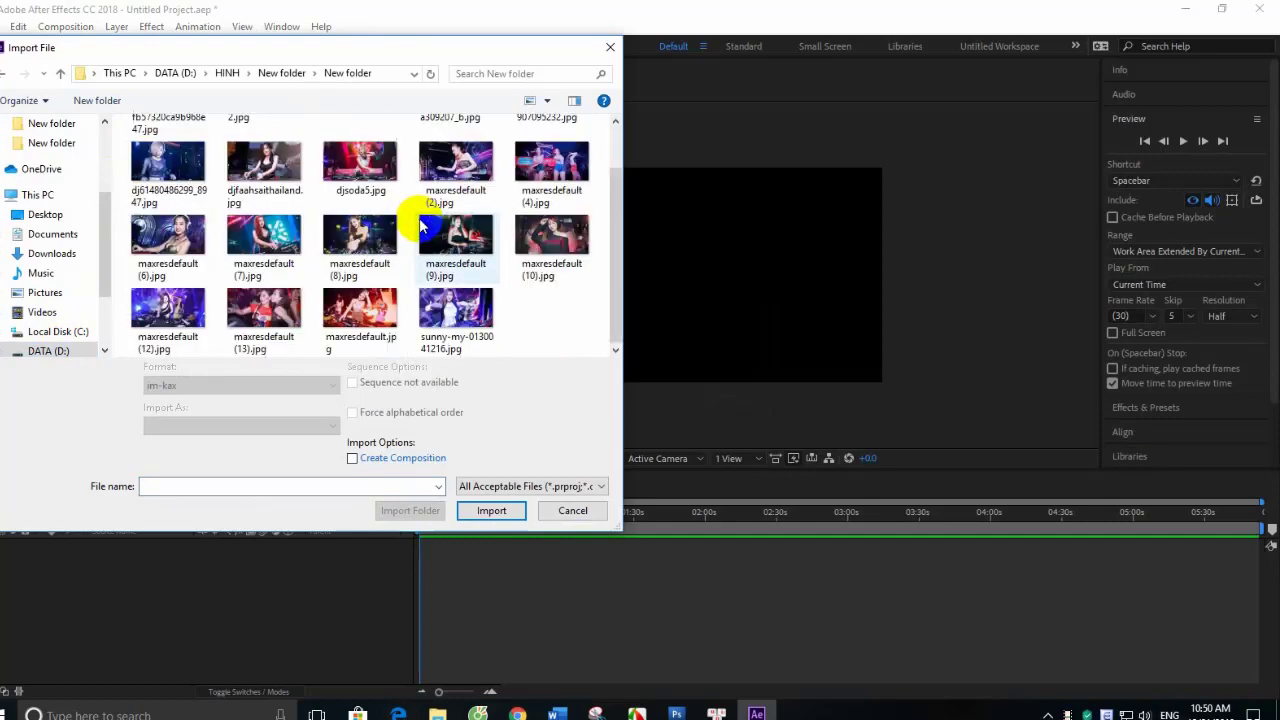
{"action": "double_click", "coordinate": [457, 258]}
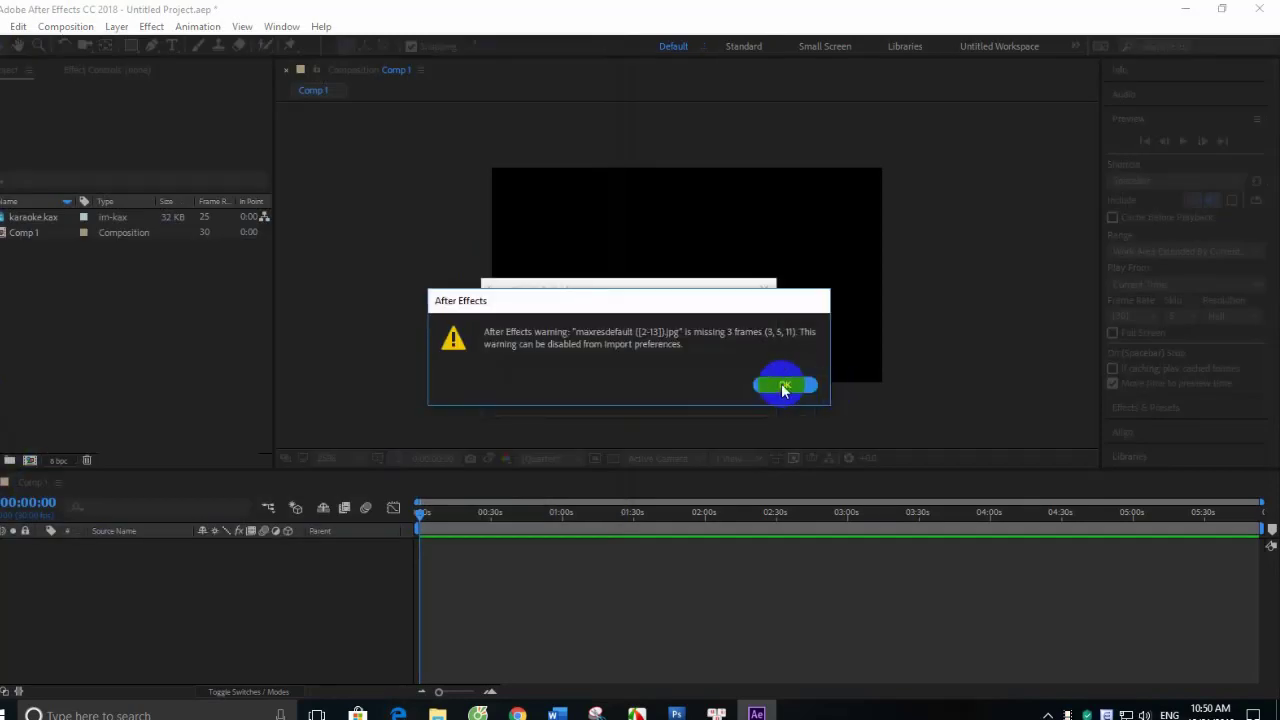
{"action": "left_click", "coordinate": [783, 381]}
- Import maxresdefault (12).jpg from the same folder, dismissing the missing-frames warning
{"action": "double_click", "coordinate": [10, 386]}
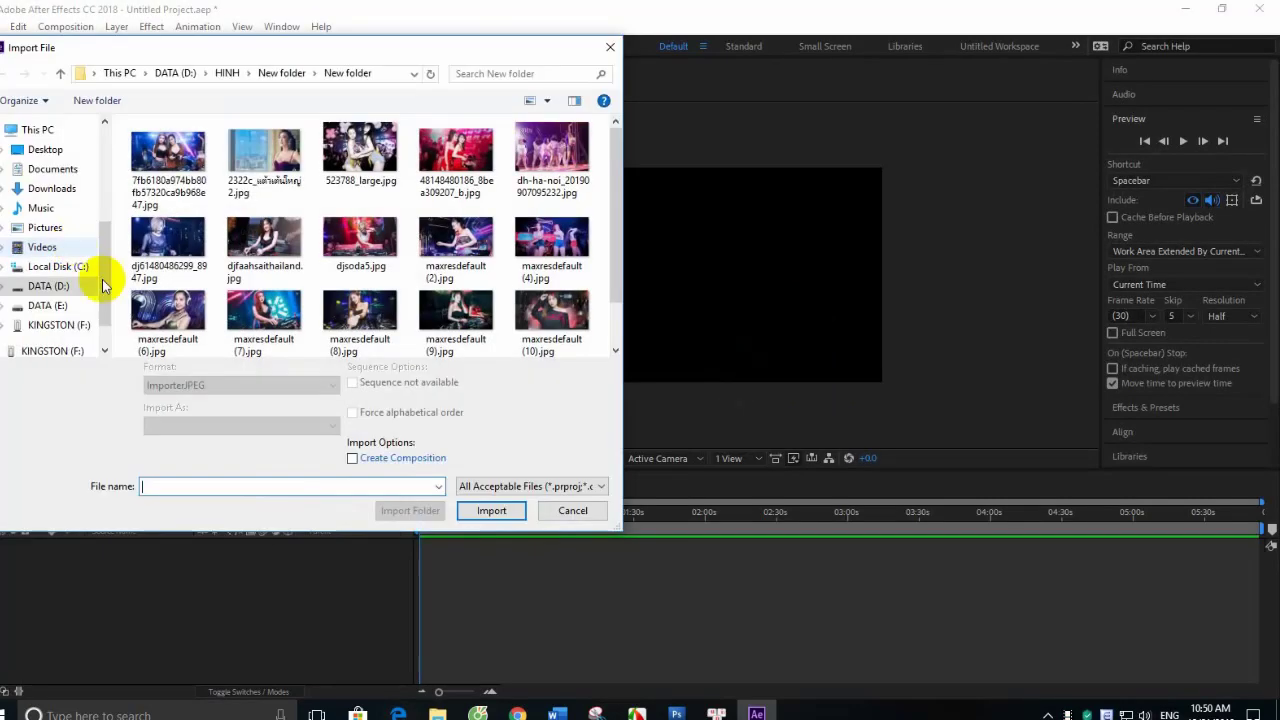
{"action": "key", "text": "Escape"}
{"action": "left_click", "coordinate": [40, 219]}
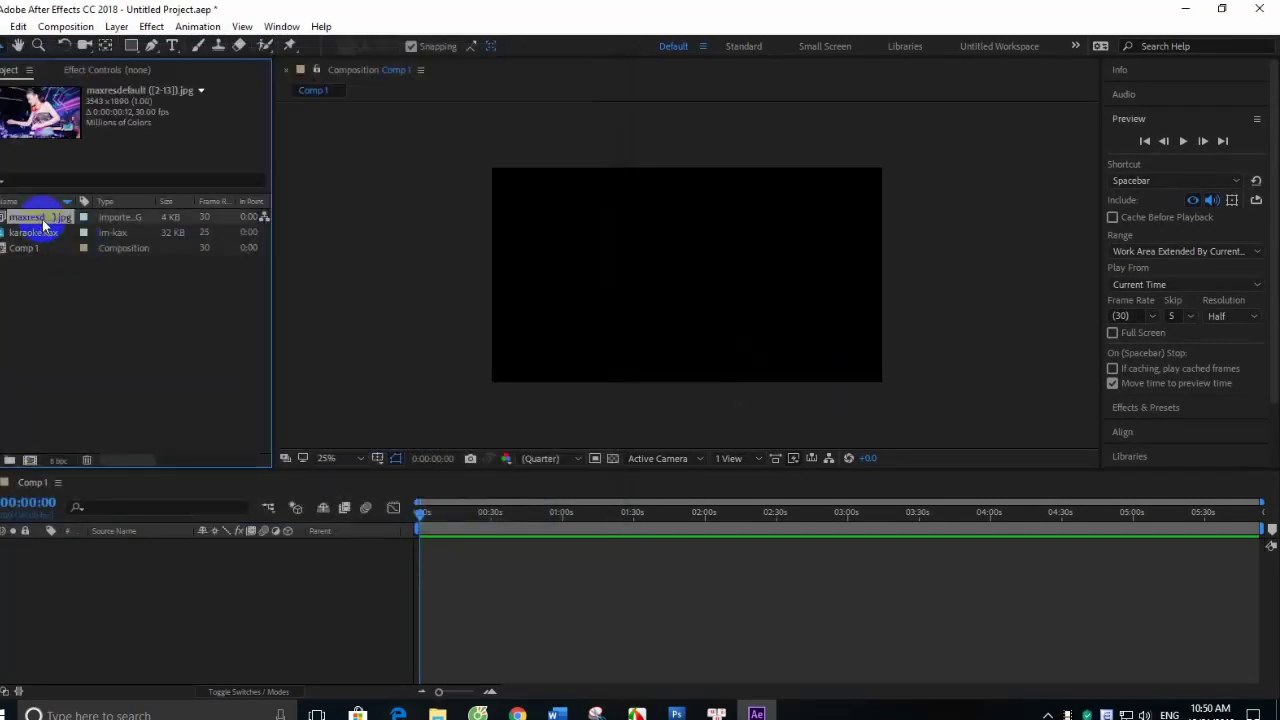
{"action": "left_click", "coordinate": [54, 277]}
{"action": "double_click", "coordinate": [23, 277]}
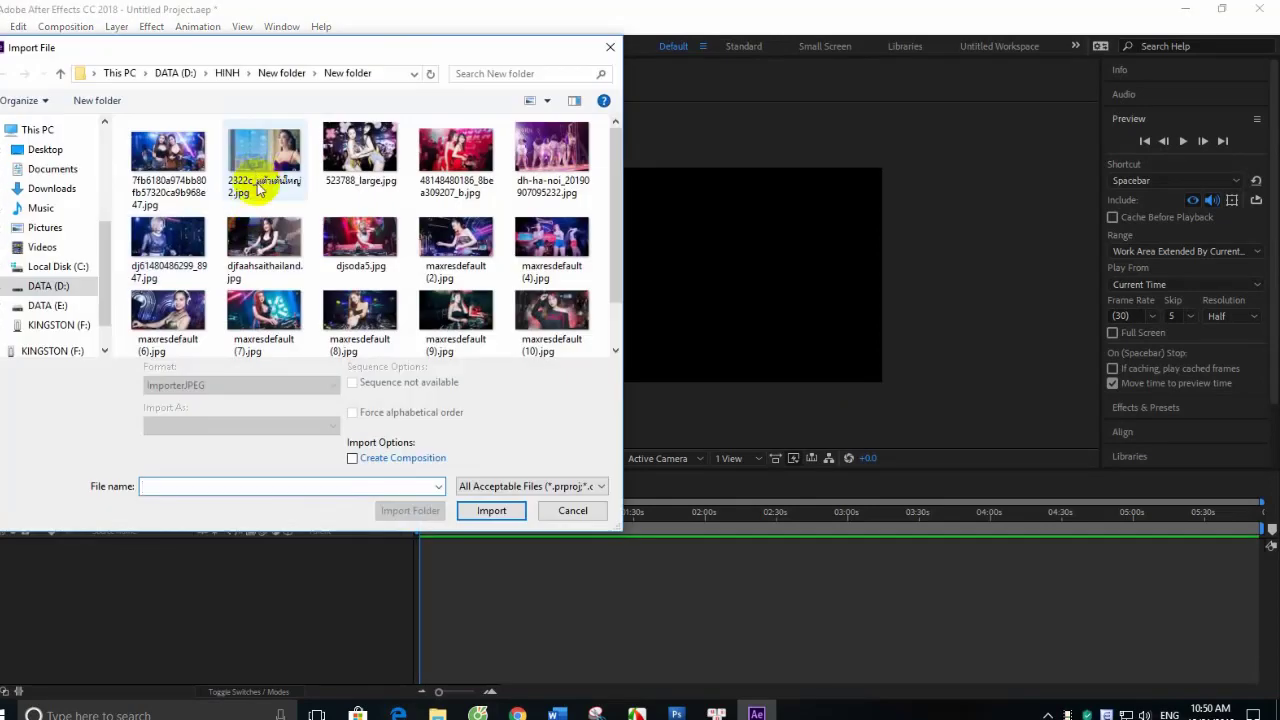
{"action": "scroll", "coordinate": [264, 202], "scroll_direction": "down", "scroll_amount": 1}
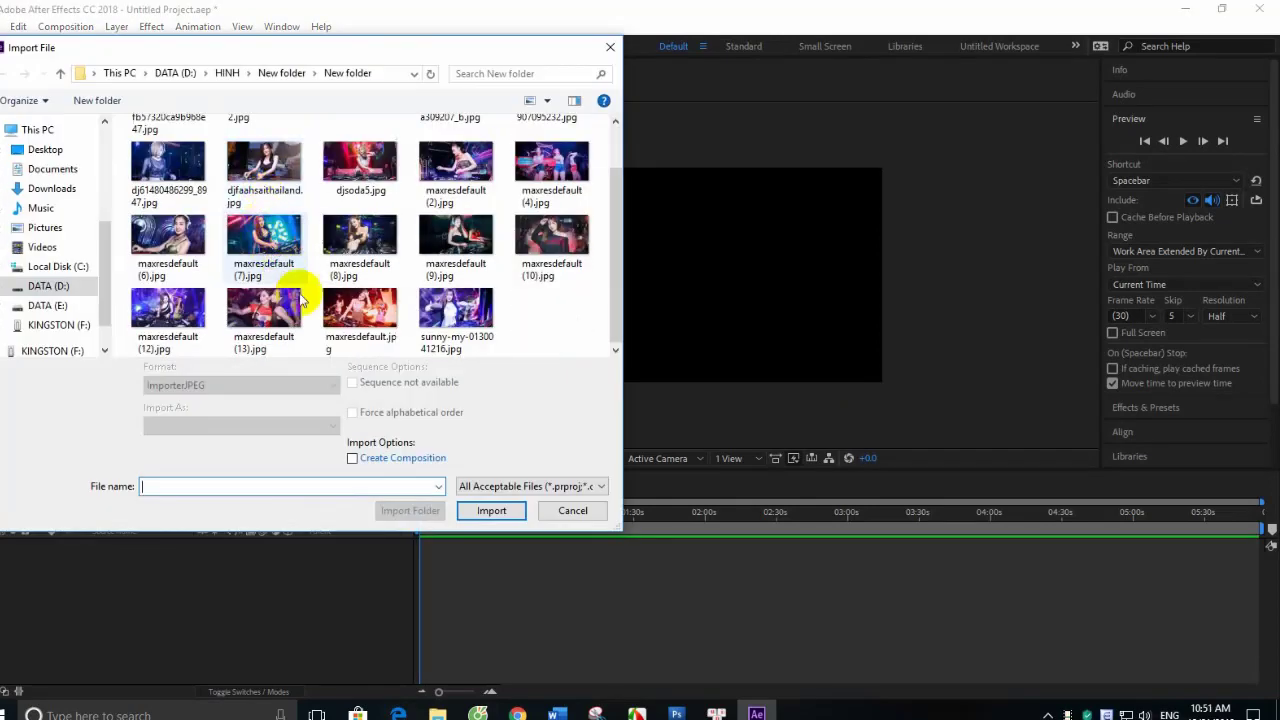
{"action": "double_click", "coordinate": [171, 323]}
{"action": "left_click", "coordinate": [788, 385]}
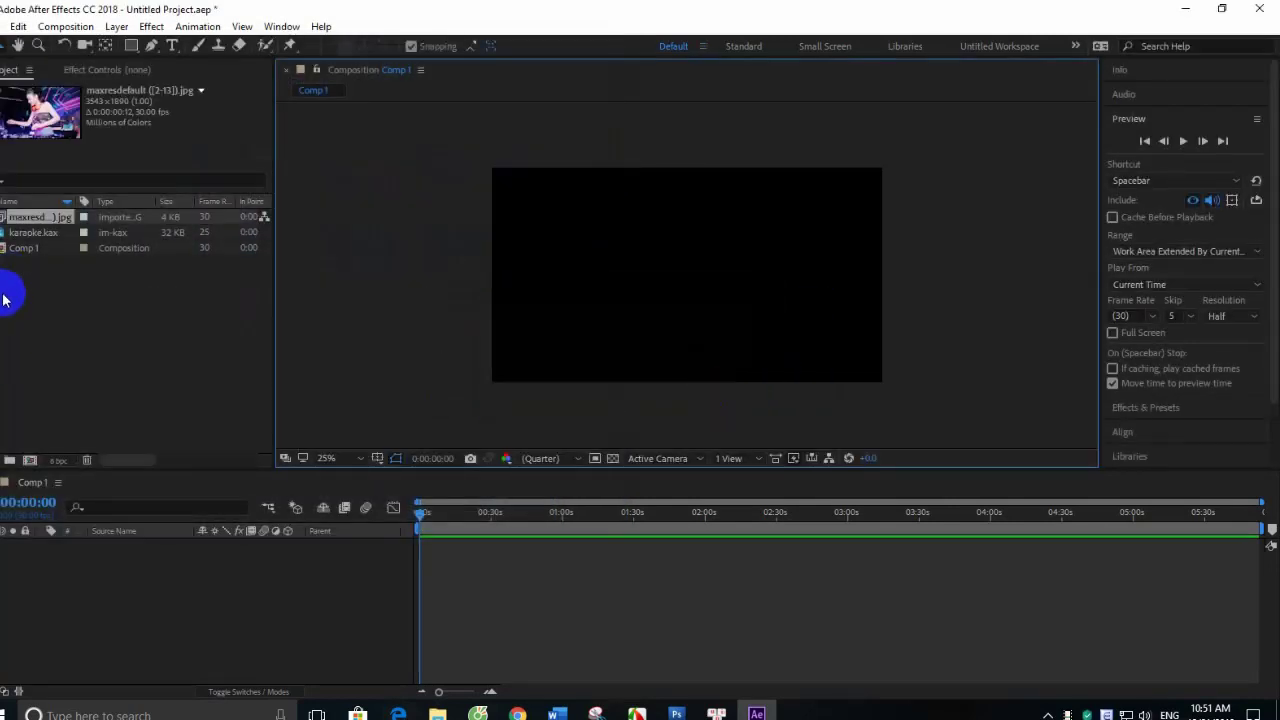
- Delete the unwanted maxresdefault sequence and import sunny-my-0130041216.jpg instead
{"action": "left_click", "coordinate": [36, 220]}
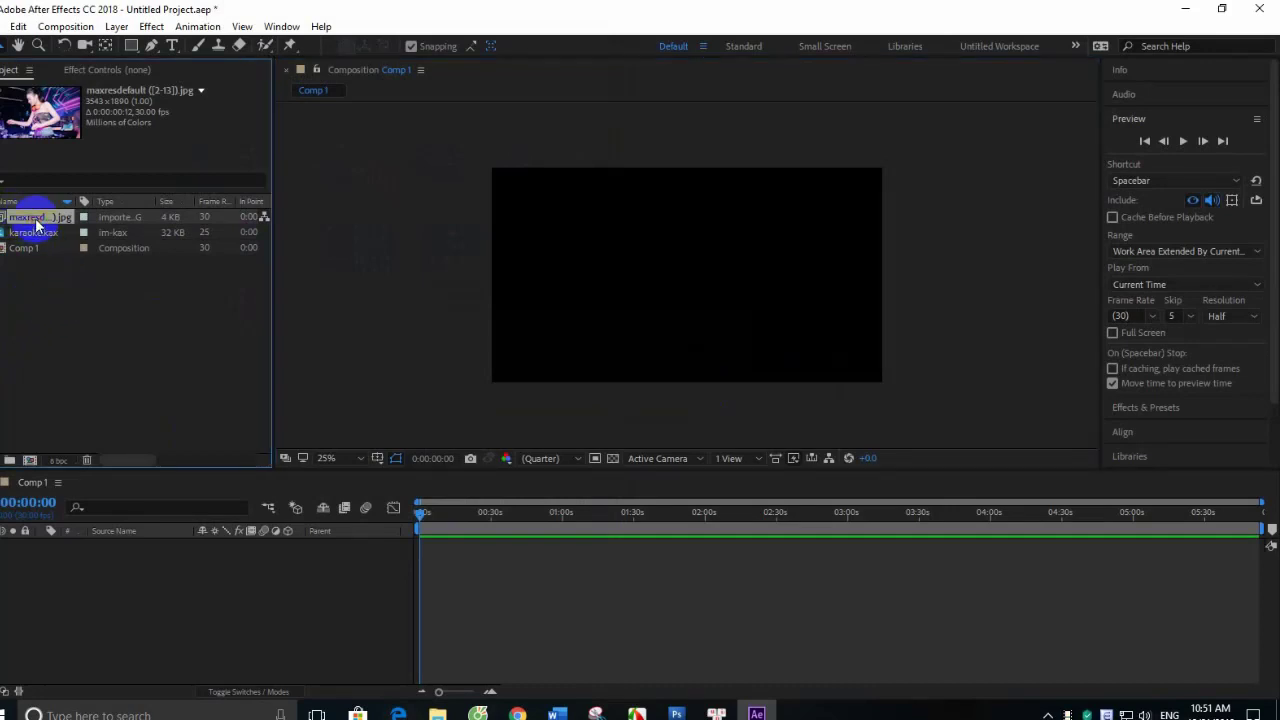
{"action": "key", "text": "Delete"}
{"action": "double_click", "coordinate": [51, 303]}
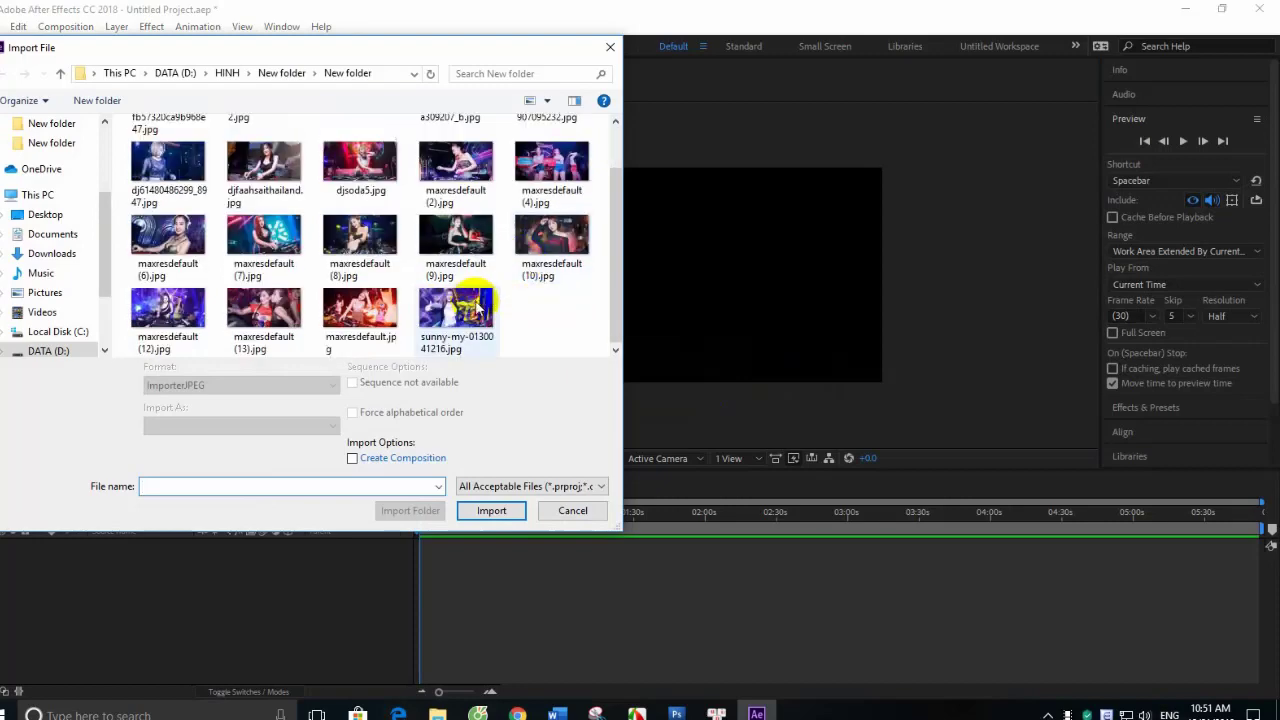
{"action": "double_click", "coordinate": [470, 308]}
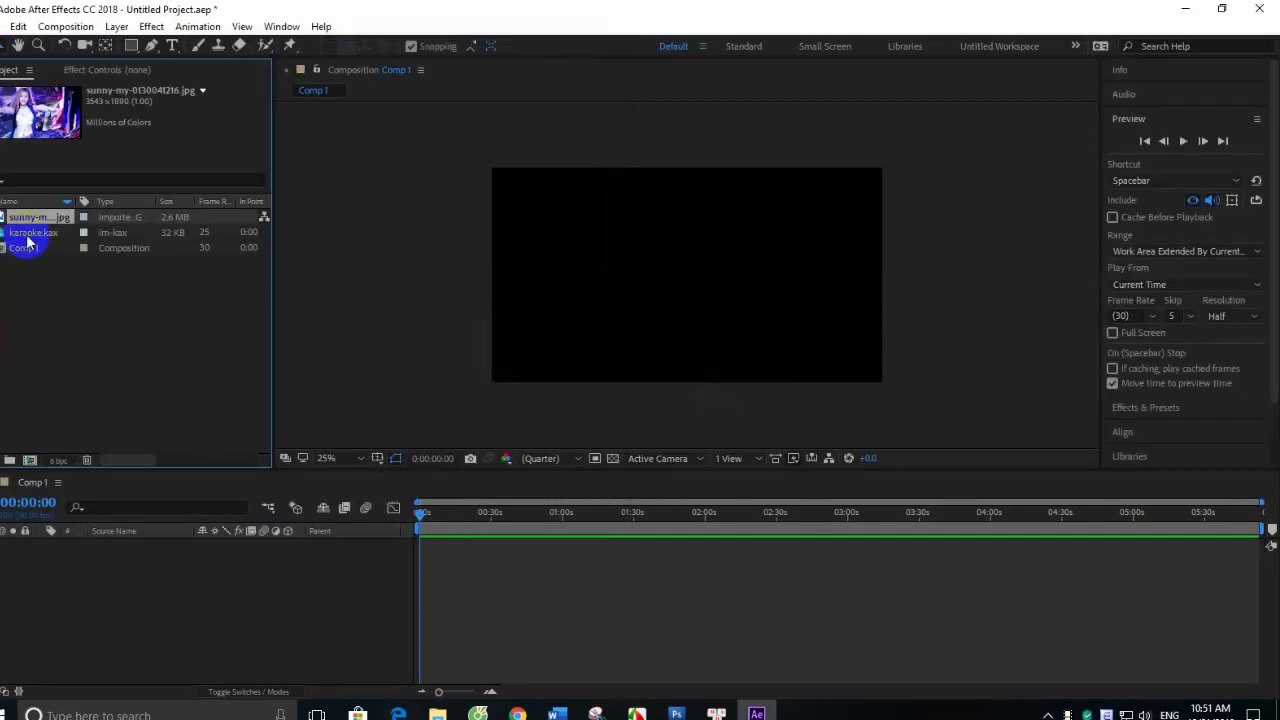
- Add sunny-my-0130041216.jpg and then karaoke.kax to the Comp 1 timeline, with the lyrics above the picture
{"action": "left_click_drag", "start_coordinate": [40, 226], "coordinate": [123, 558]}
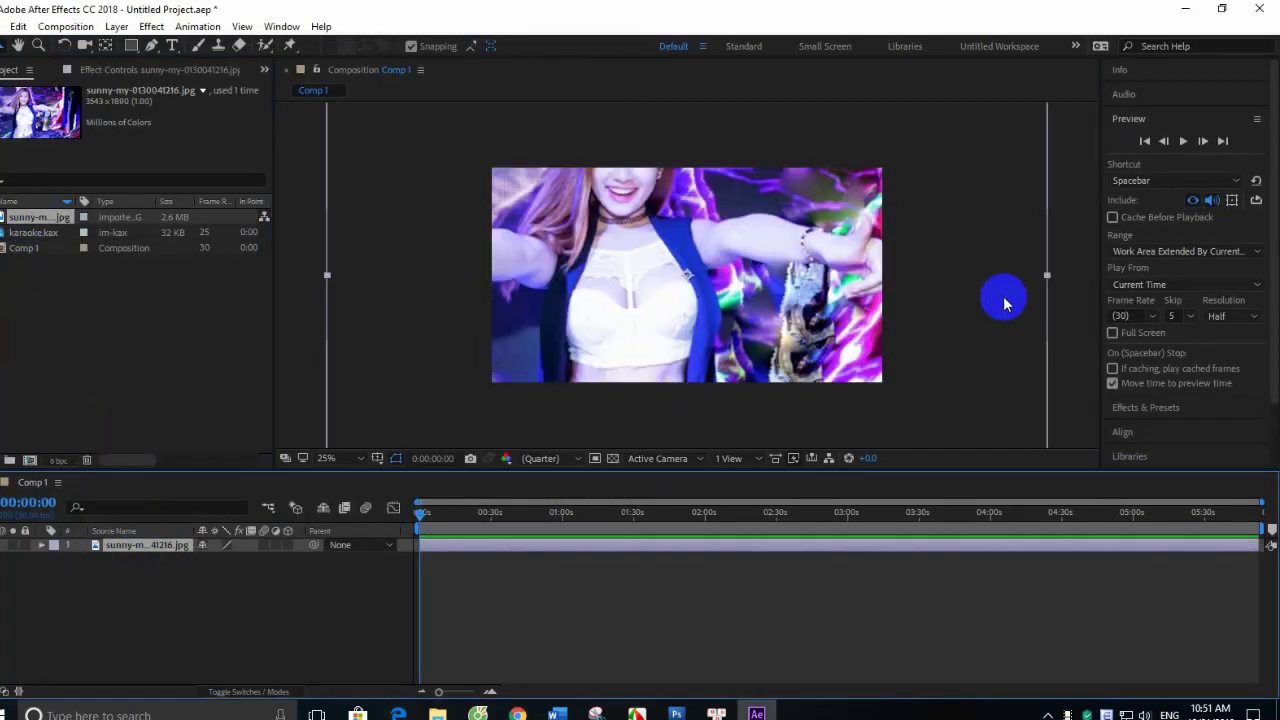
{"action": "left_click", "coordinate": [657, 286]}
{"action": "left_click_drag", "start_coordinate": [29, 229], "coordinate": [127, 563]}
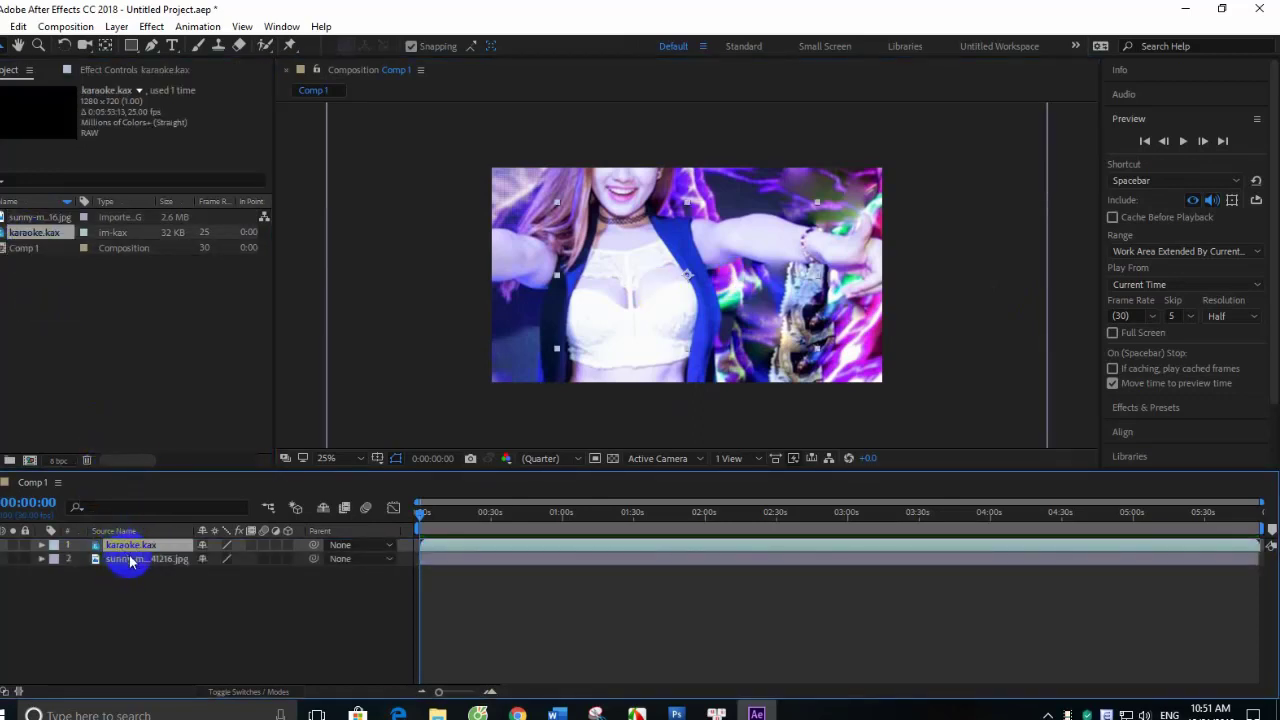
{"action": "left_click", "coordinate": [129, 561]}
{"action": "double_click", "coordinate": [71, 354]}
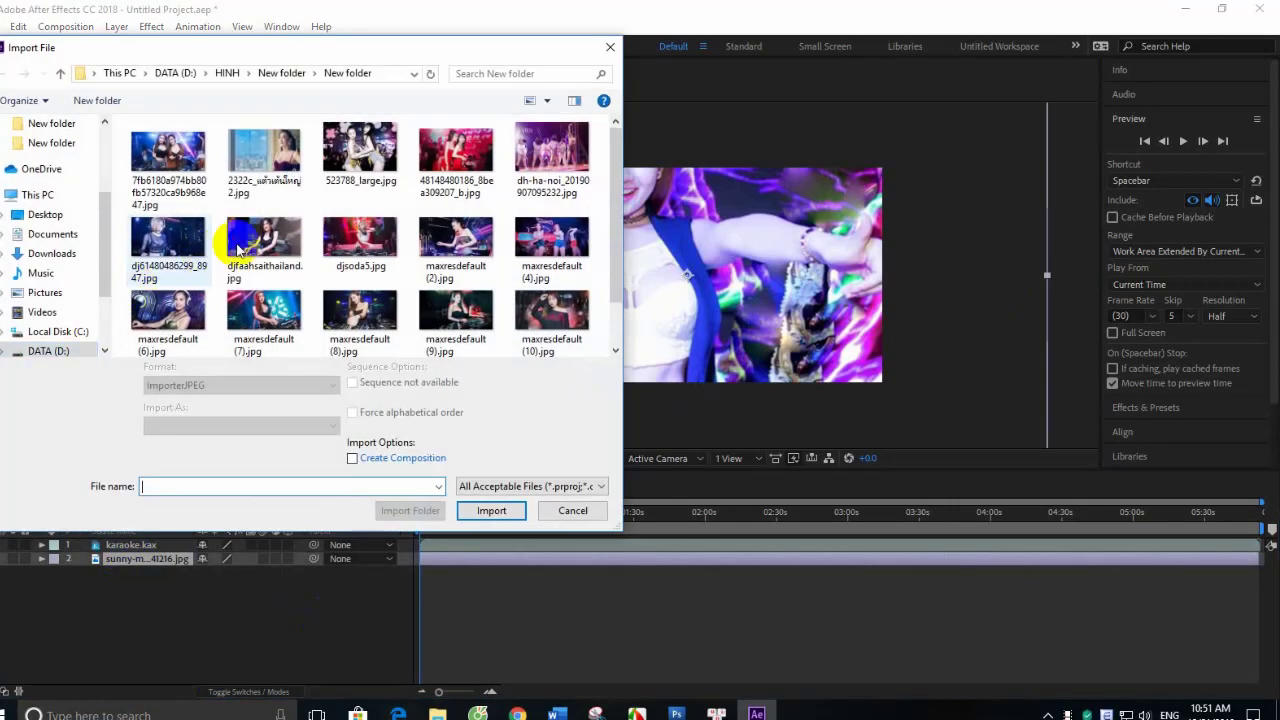
{"action": "left_click", "coordinate": [573, 510]}
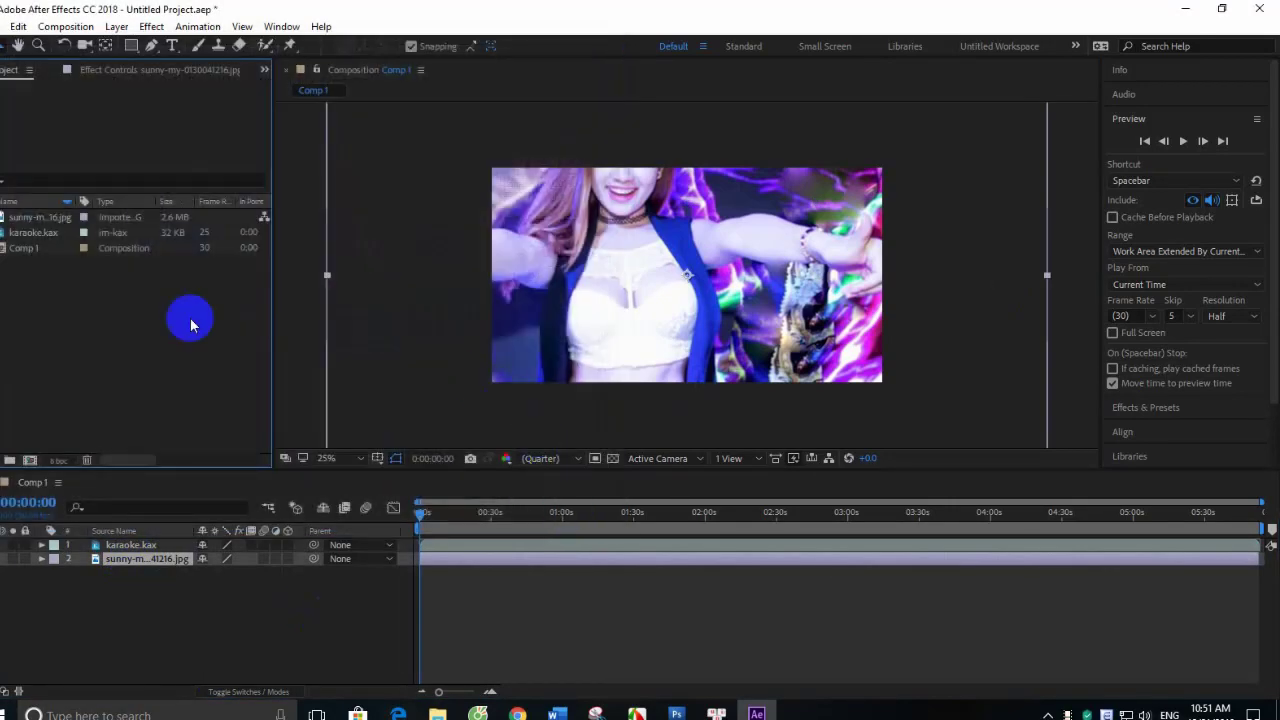
- Import Audio_005.wav from KINGSTON (F:) and place it in Comp 1 as layer 2
{"action": "double_click", "coordinate": [119, 349]}
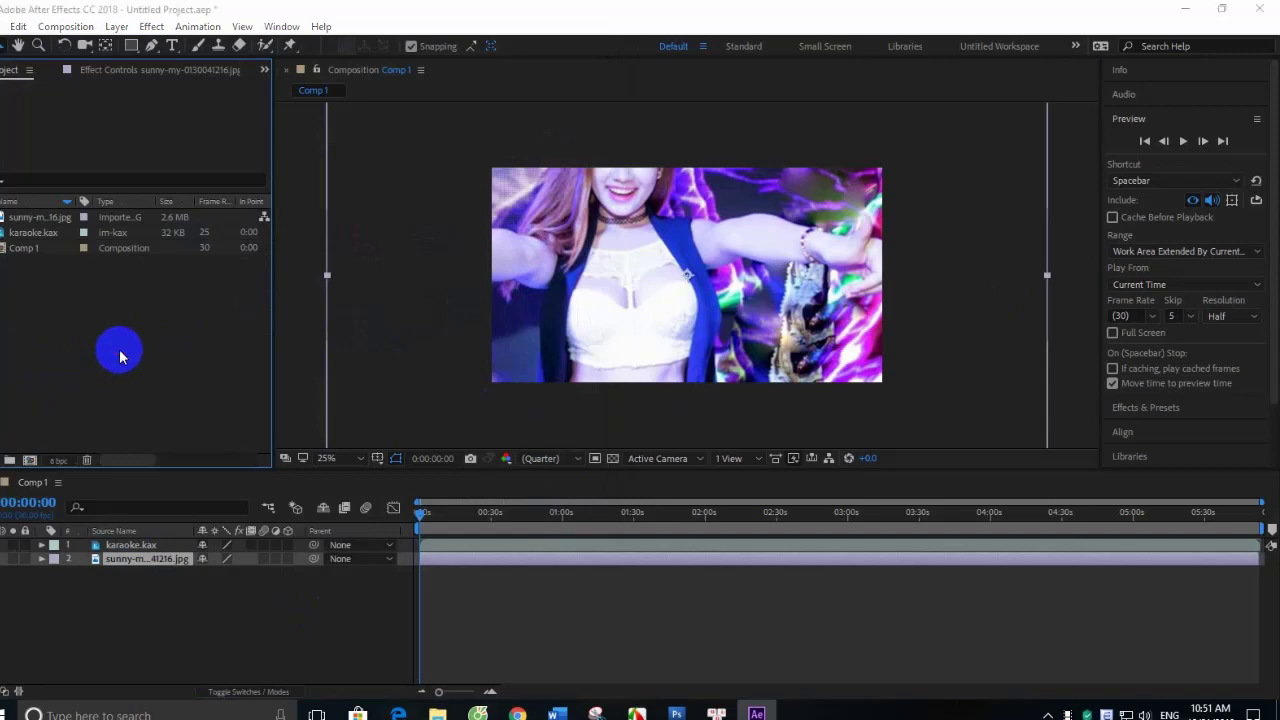
{"action": "scroll", "coordinate": [172, 328], "scroll_direction": "down", "scroll_amount": 1}
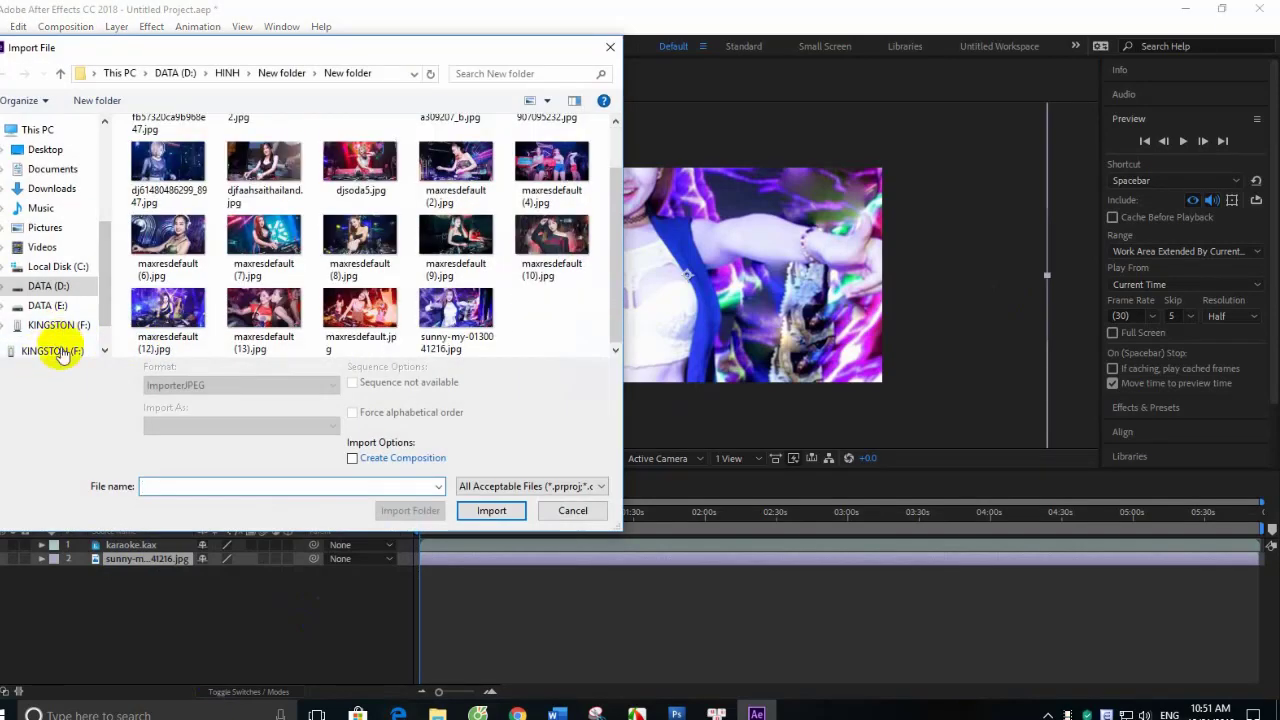
{"action": "left_click", "coordinate": [52, 350]}
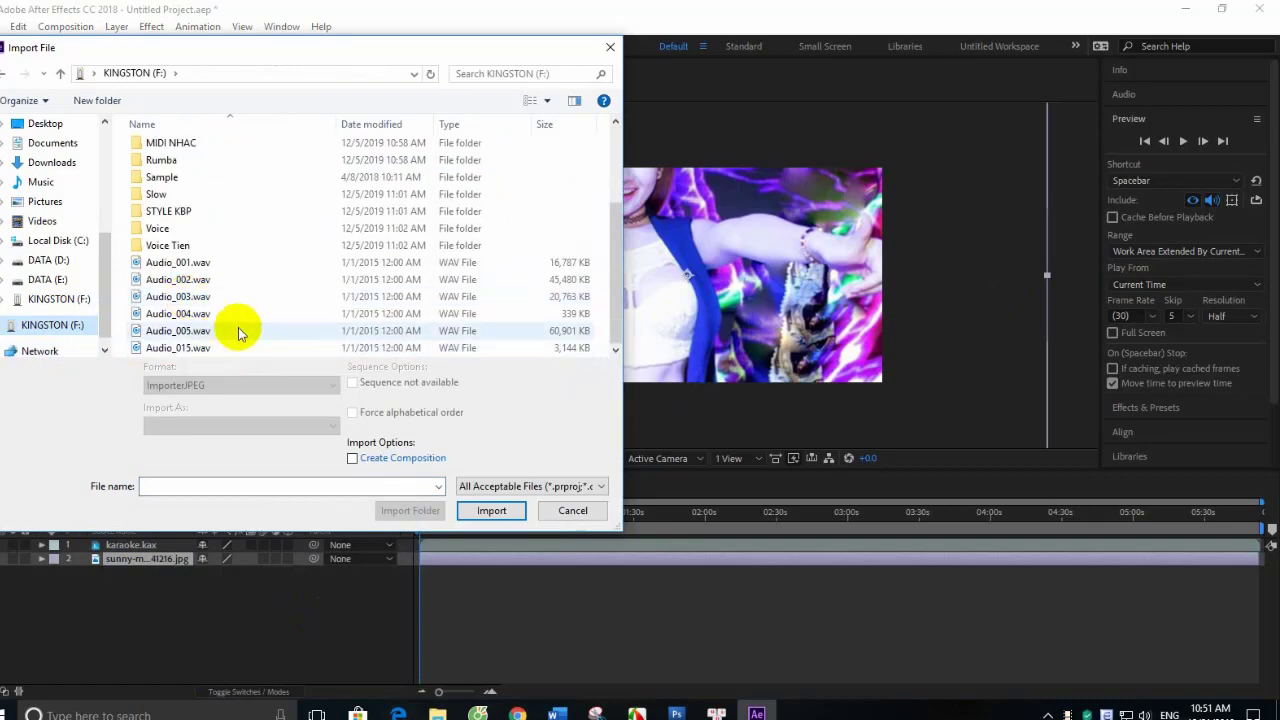
{"action": "double_click", "coordinate": [240, 330]}
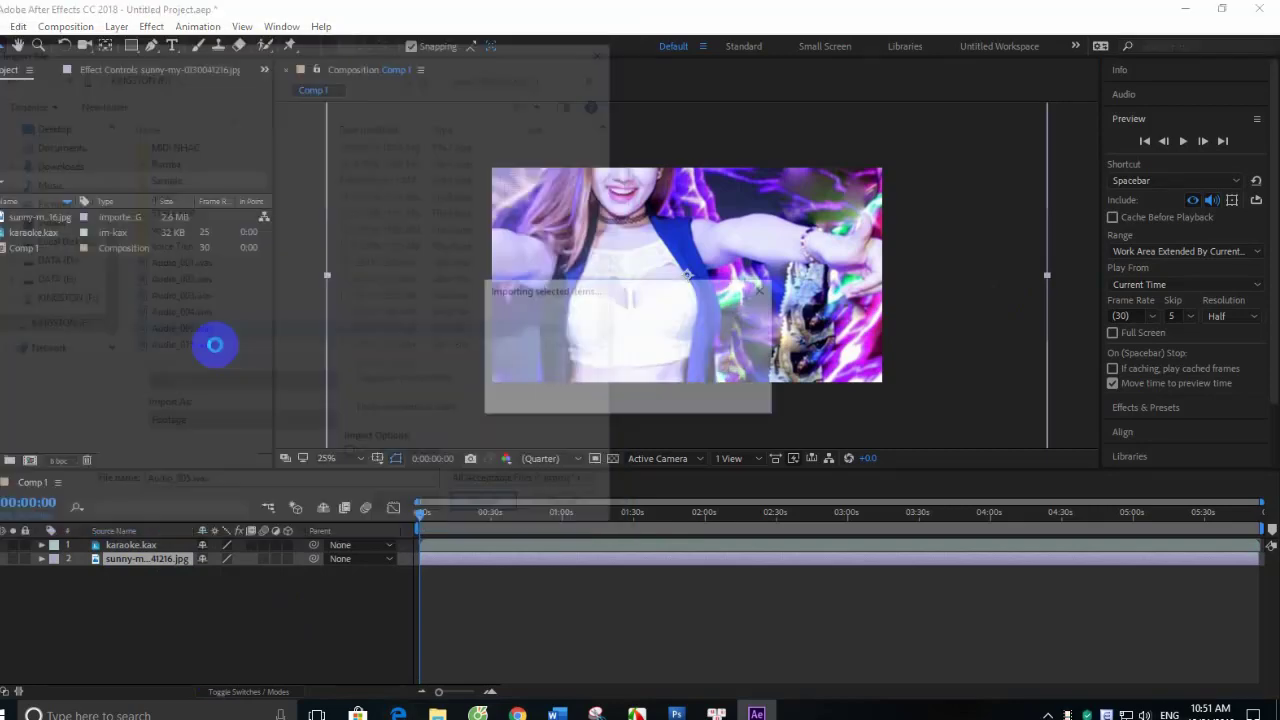
{"action": "left_click_drag", "start_coordinate": [42, 268], "coordinate": [150, 558]}
{"action": "left_click", "coordinate": [136, 546]}
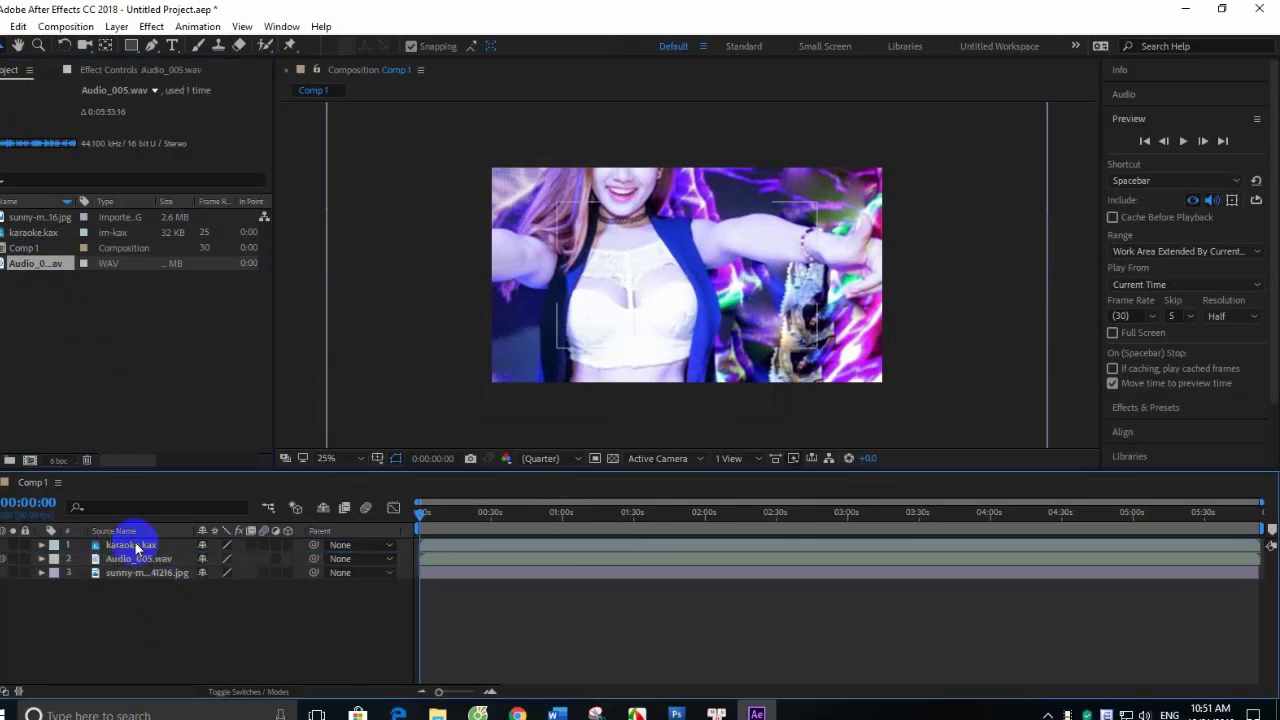
{"action": "left_click", "coordinate": [147, 549]}
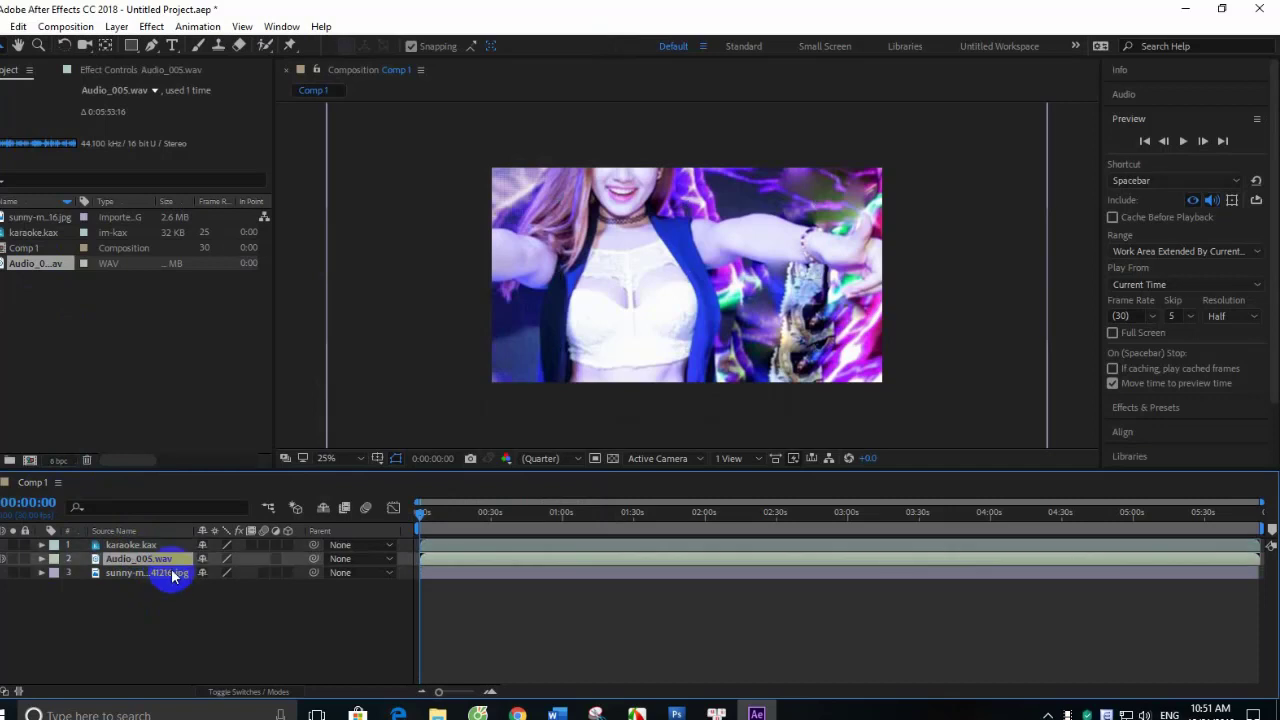
- Resize the sunny-my dancer picture layer with its handles to fit the 1920×1056 Comp 1 frame
{"action": "left_click", "coordinate": [171, 572]}
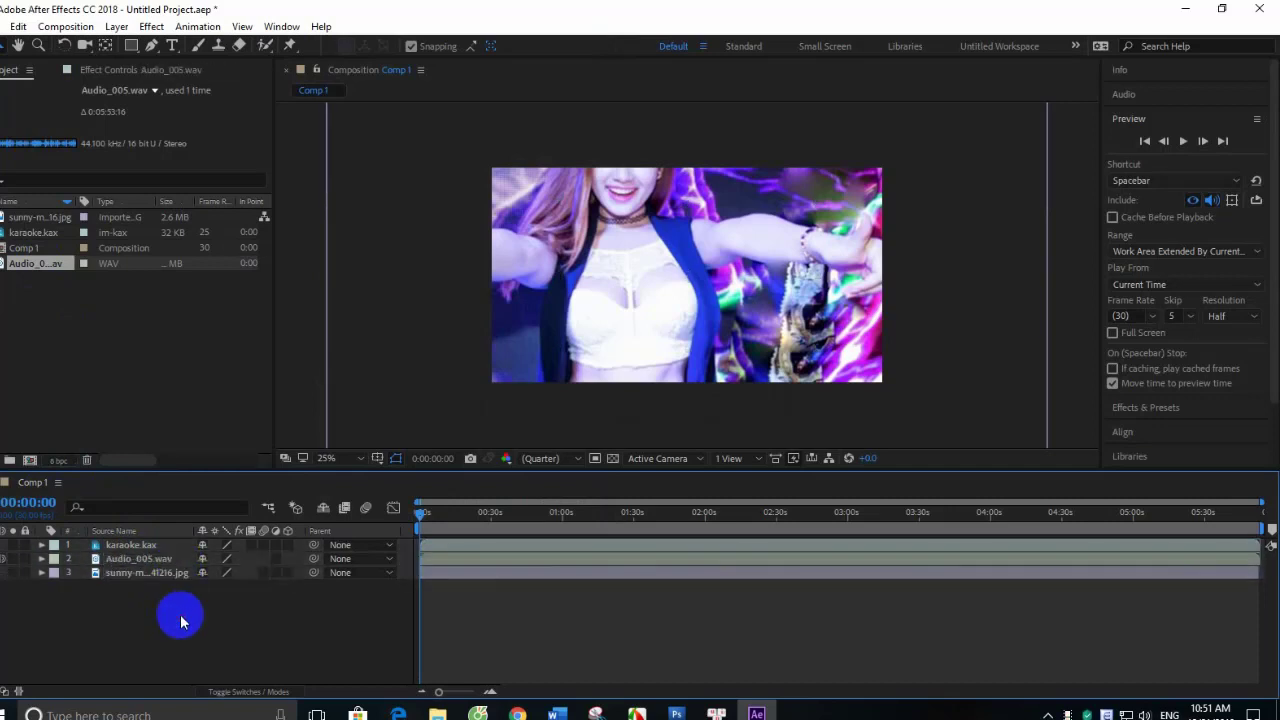
{"action": "left_click", "coordinate": [600, 355]}
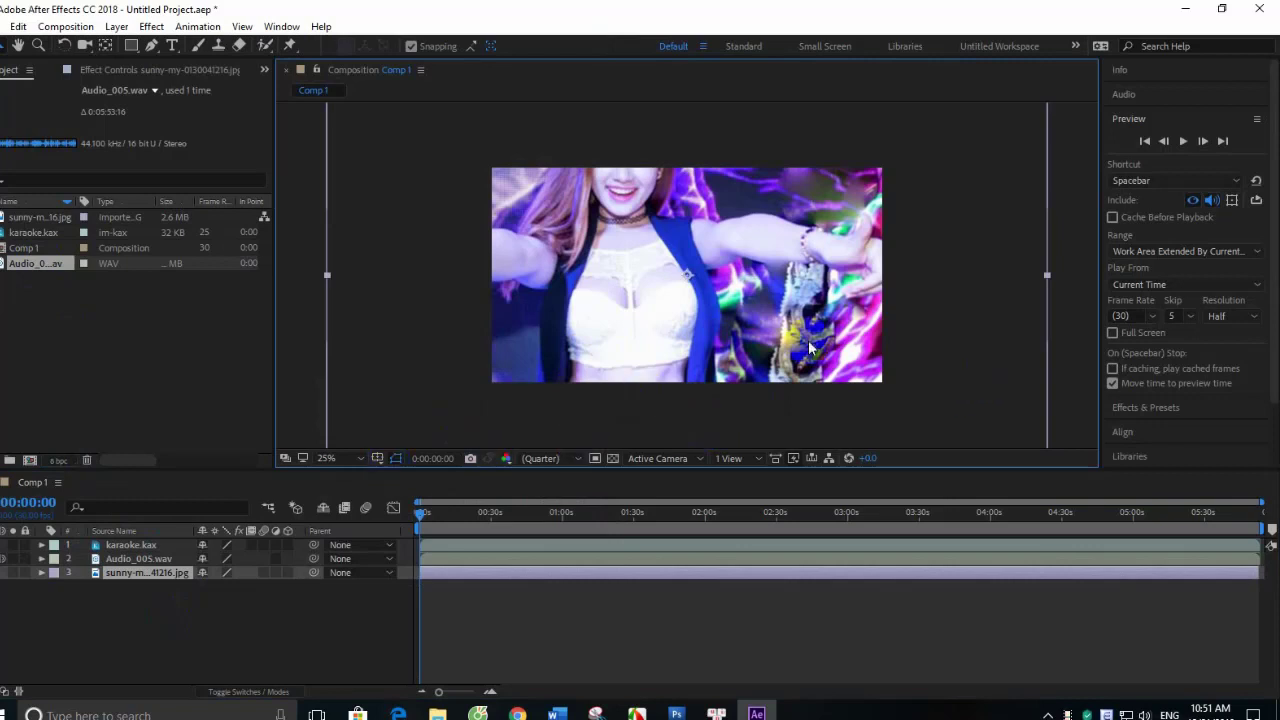
{"action": "left_click", "coordinate": [643, 302]}
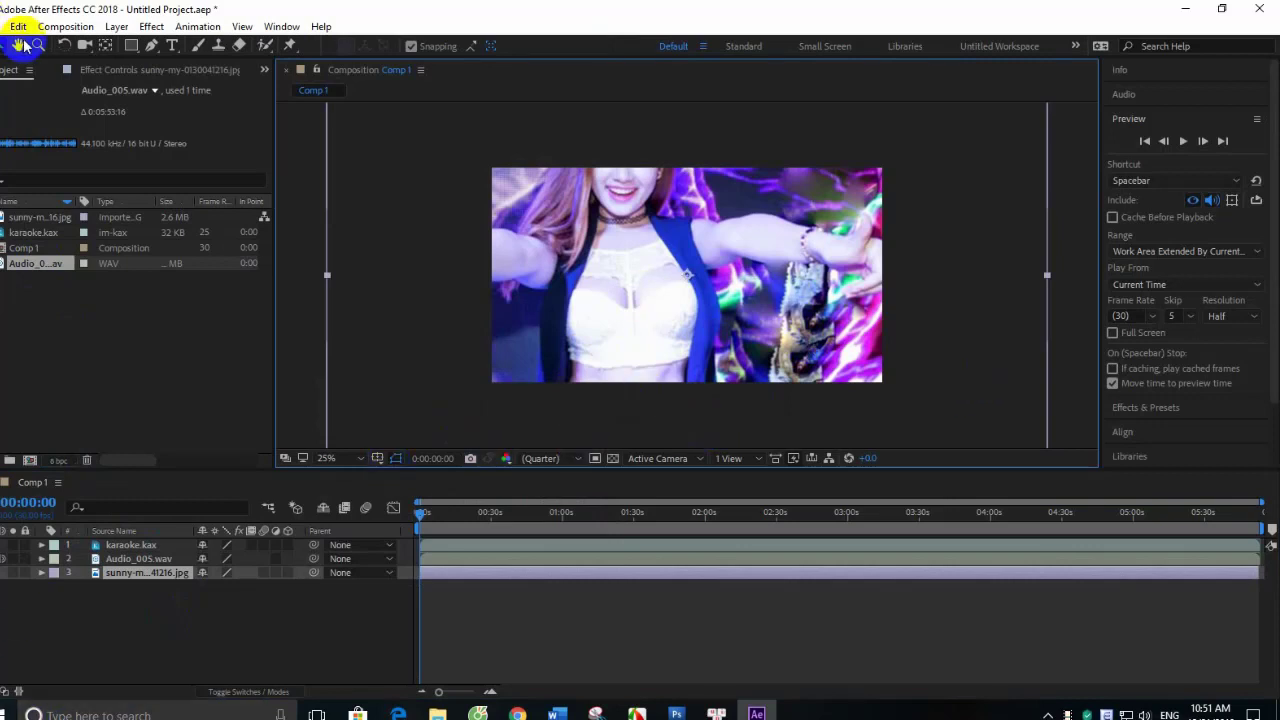
{"action": "left_click", "coordinate": [482, 192], "text": "alt"}
{"action": "left_click", "coordinate": [513, 232], "text": "alt"}
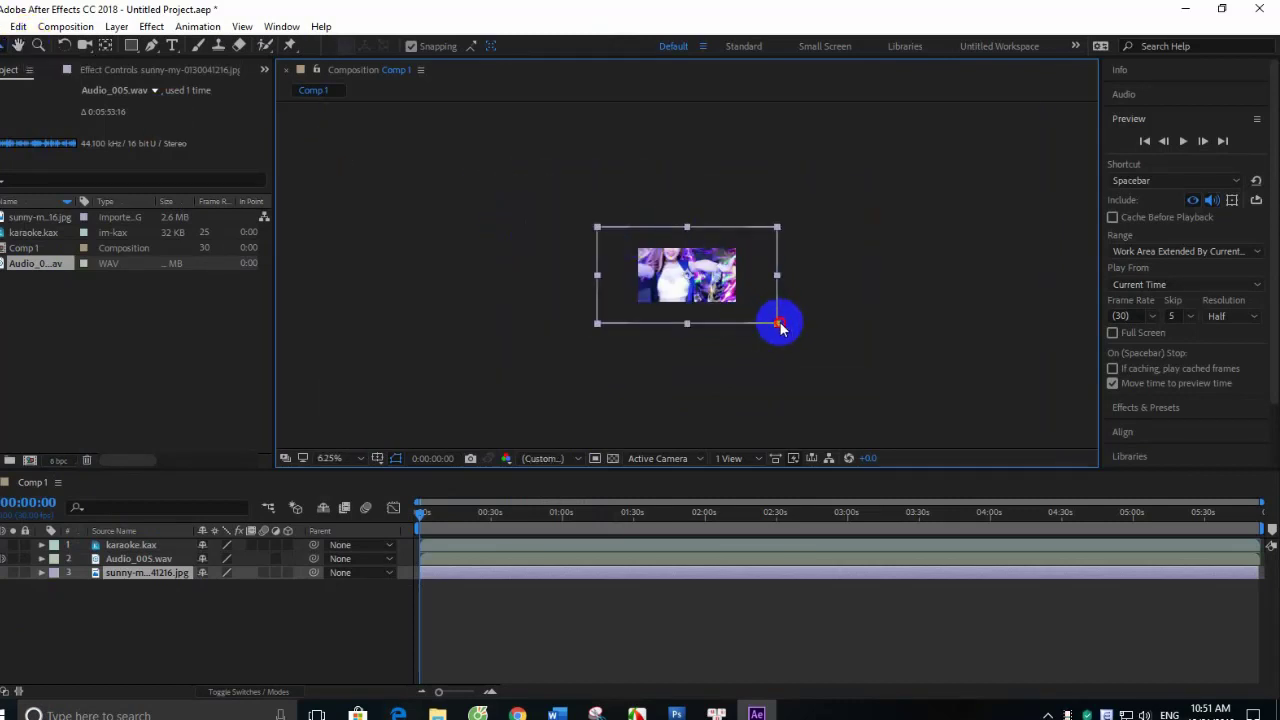
{"action": "left_click_drag", "start_coordinate": [777, 323], "coordinate": [737, 305]}
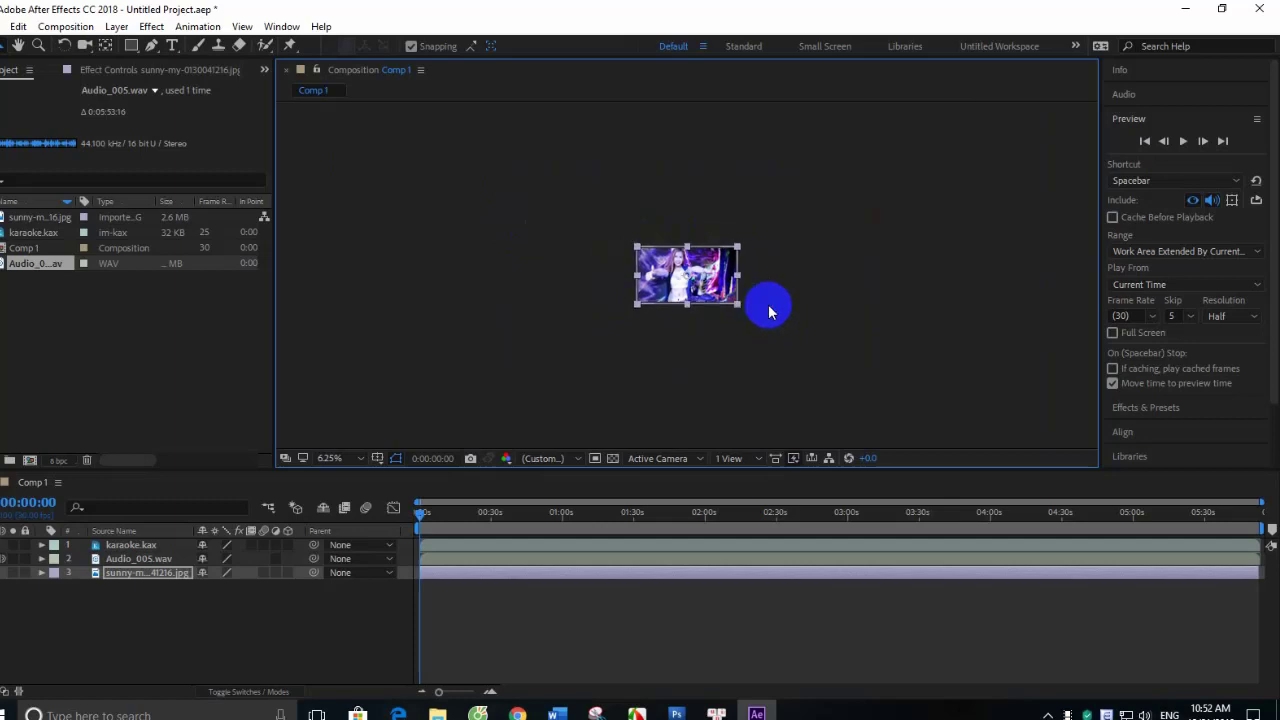
{"action": "key", "text": "period"}
{"action": "key", "text": "period"}
{"action": "left_click", "coordinate": [914, 357]}
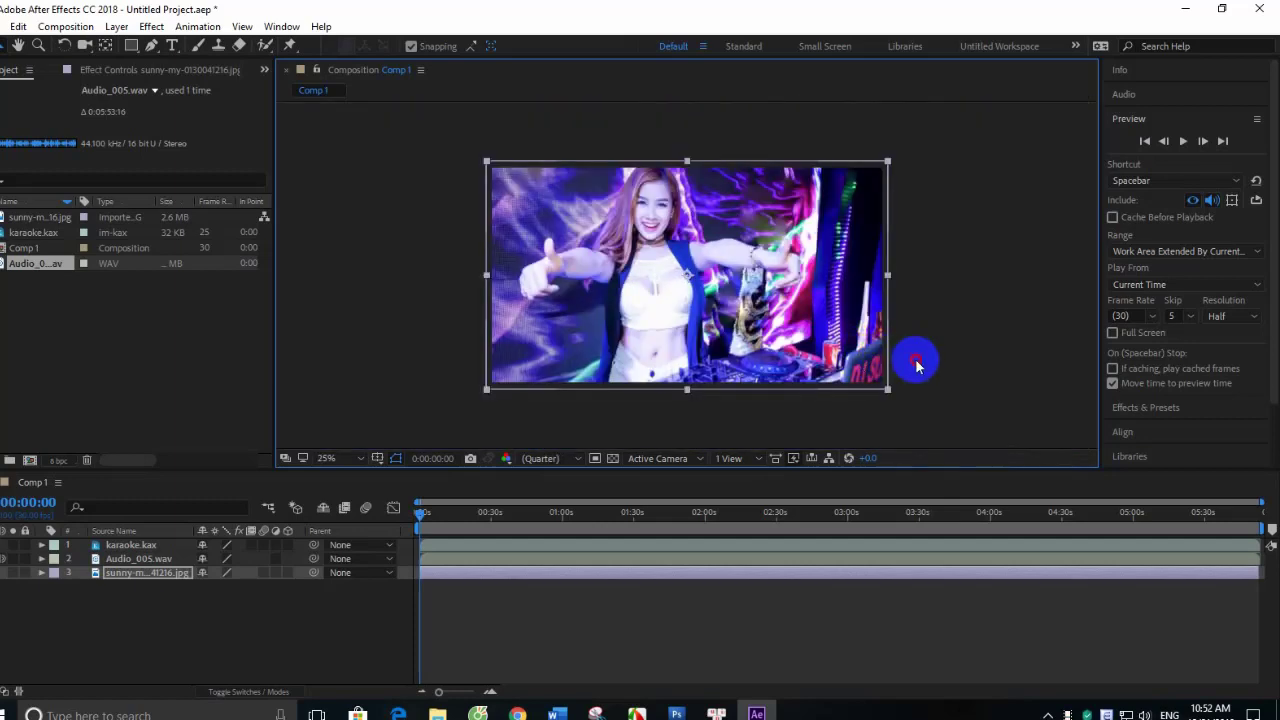
{"action": "left_click", "coordinate": [815, 305]}
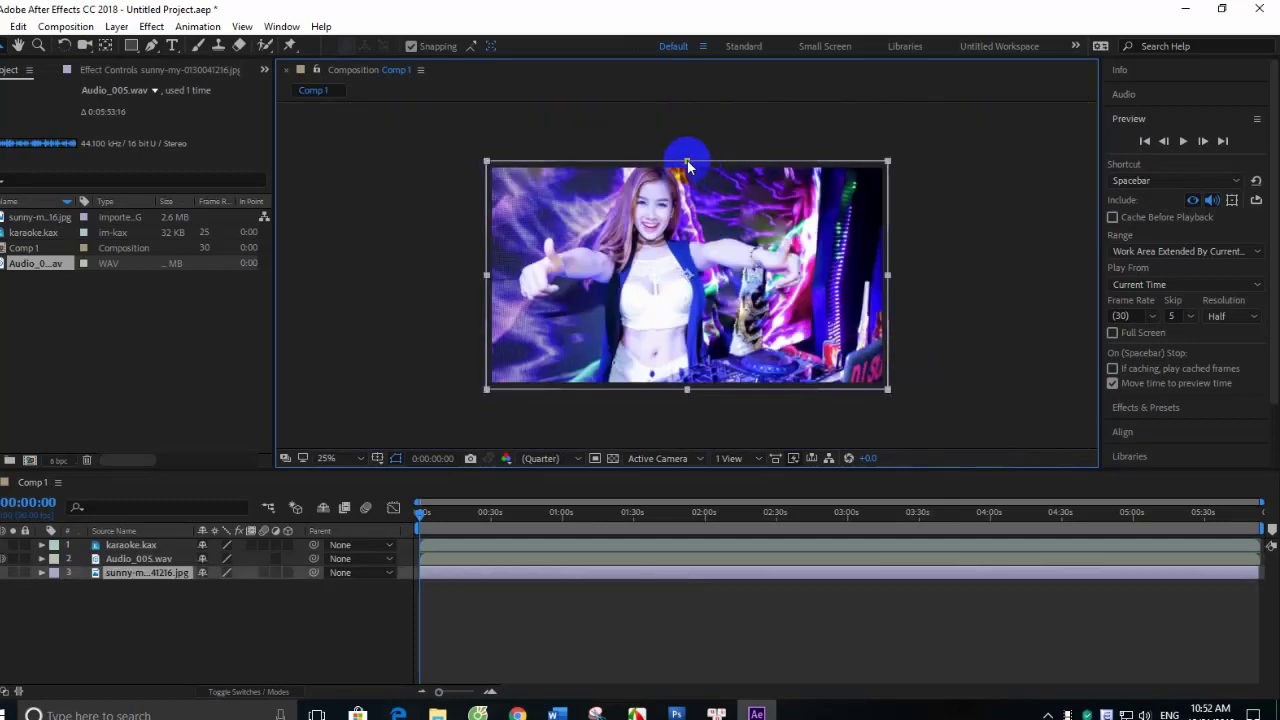
{"action": "left_click_drag", "start_coordinate": [687, 160], "coordinate": [688, 166]}
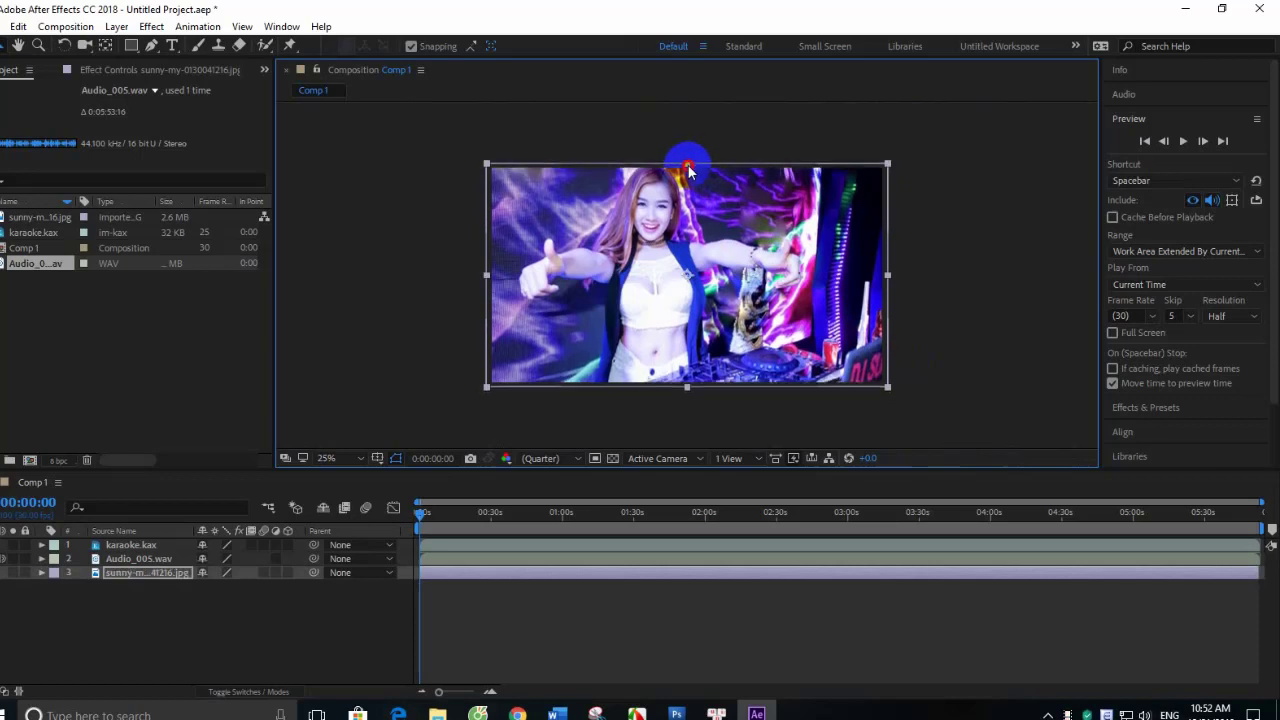
{"action": "left_click_drag", "start_coordinate": [922, 331], "coordinate": [932, 280]}
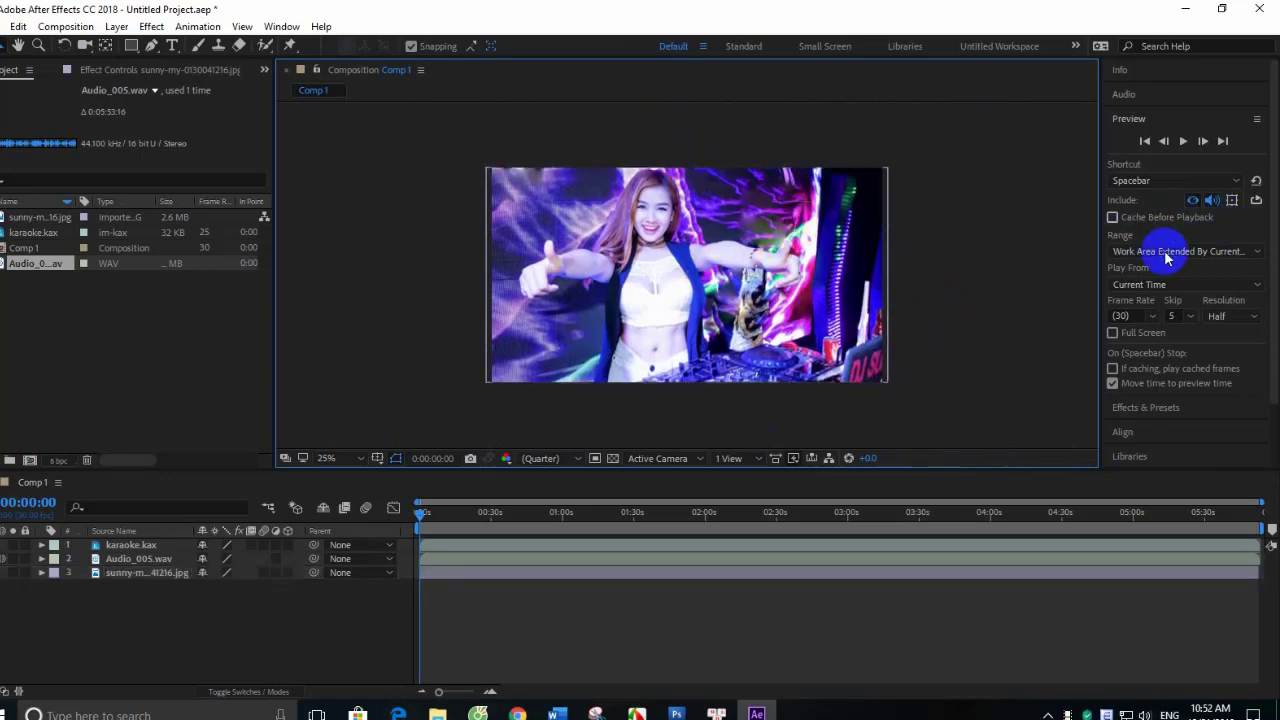
- Jump to 1:13:27, where the lyrics appear, and enlarge the karaoke.kax lyrics layer over the picture
{"action": "left_click", "coordinate": [1183, 141]}
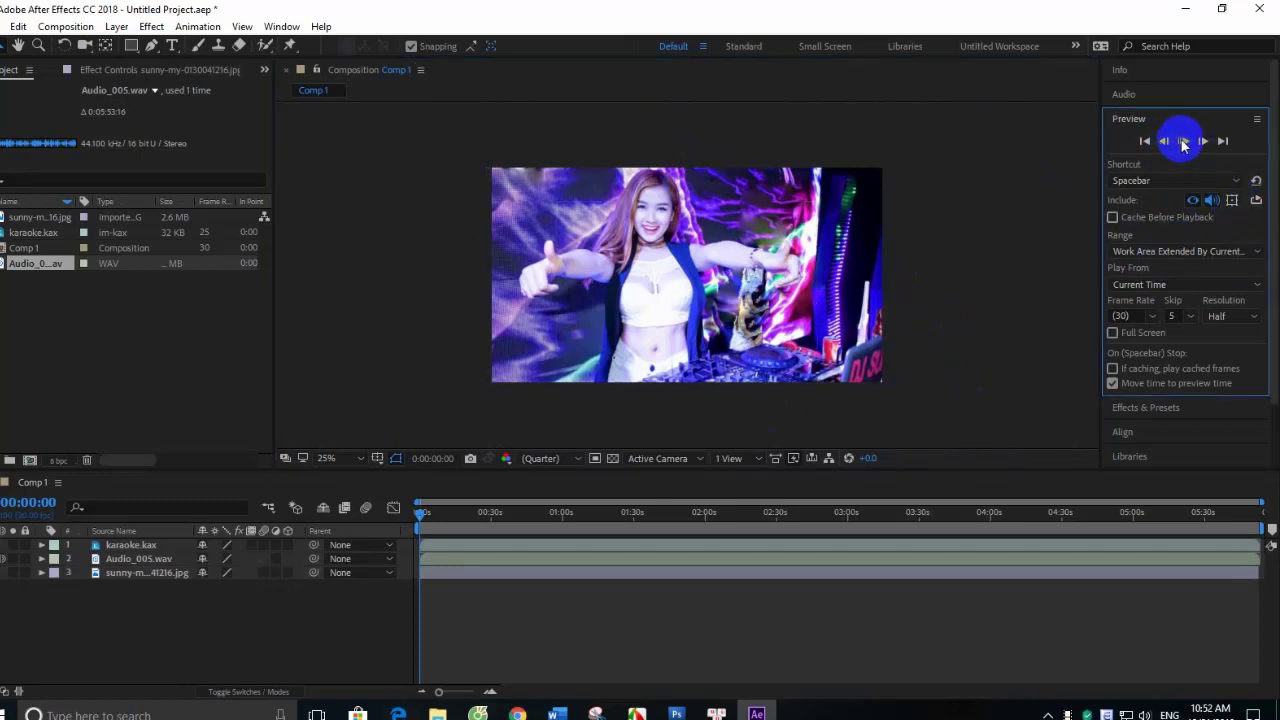
{"action": "left_click", "coordinate": [122, 547]}
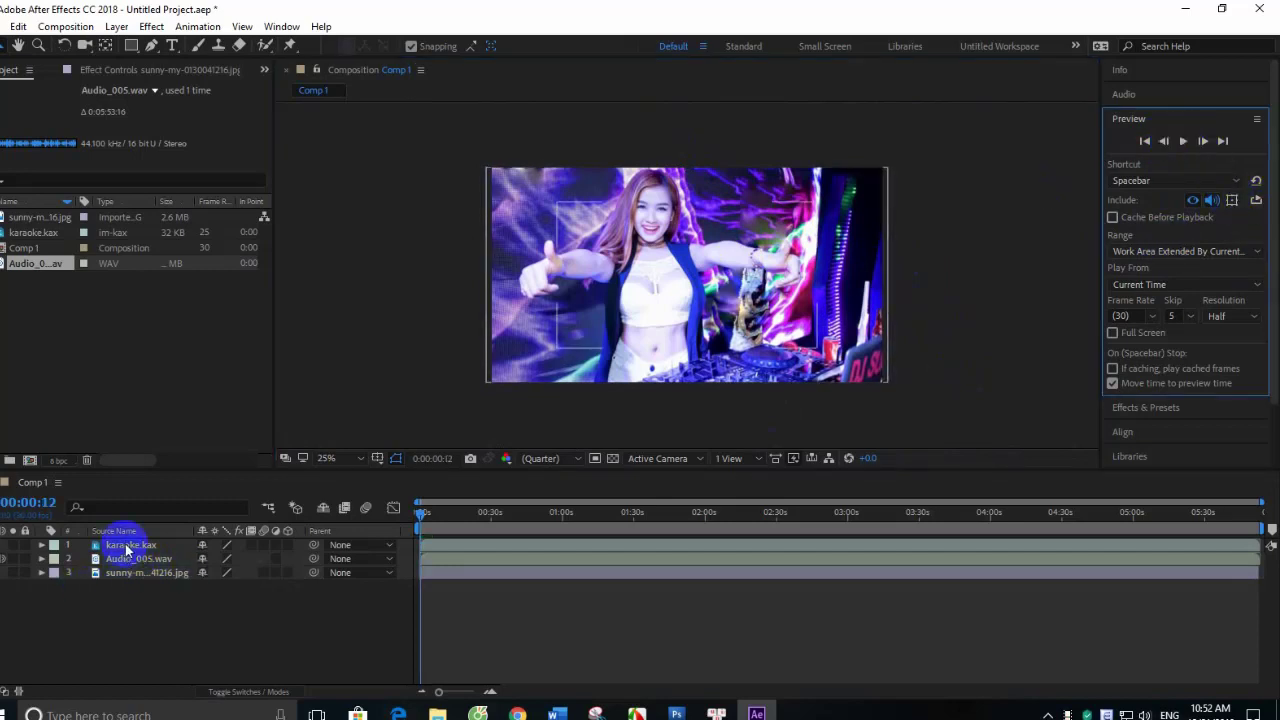
{"action": "left_click", "coordinate": [590, 353]}
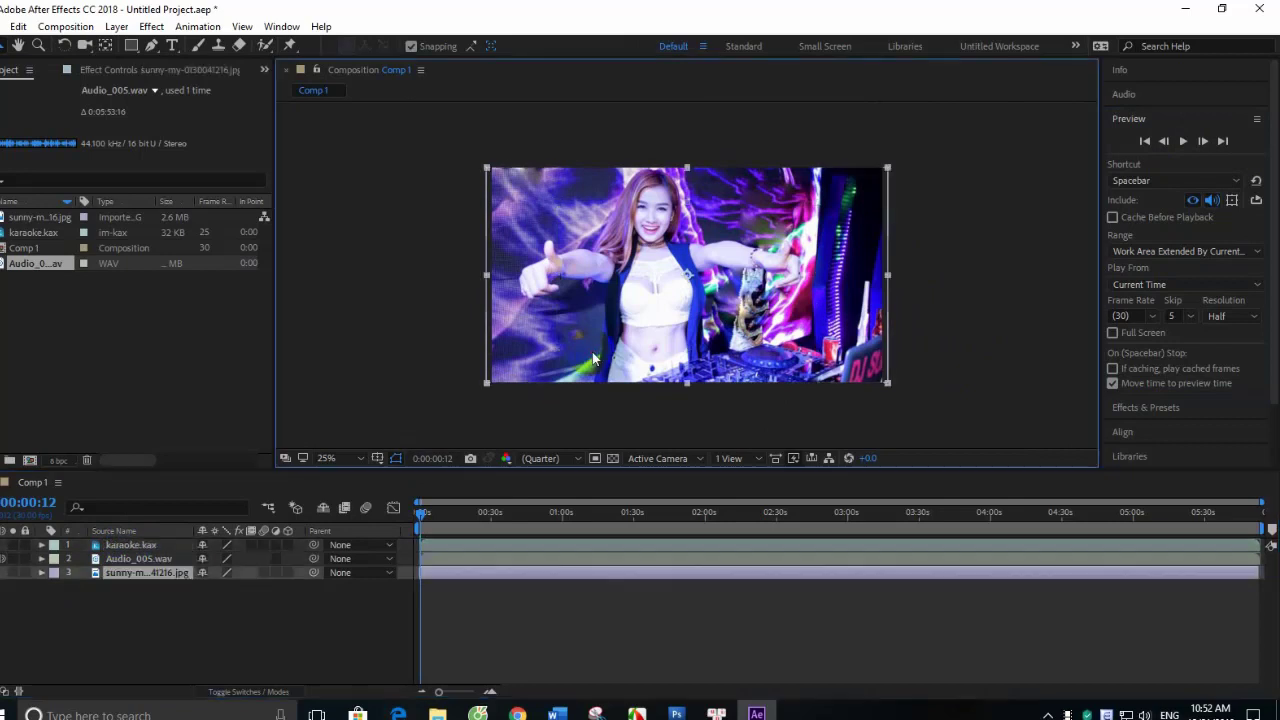
{"action": "left_click", "coordinate": [126, 547]}
{"action": "left_click", "coordinate": [597, 511]}
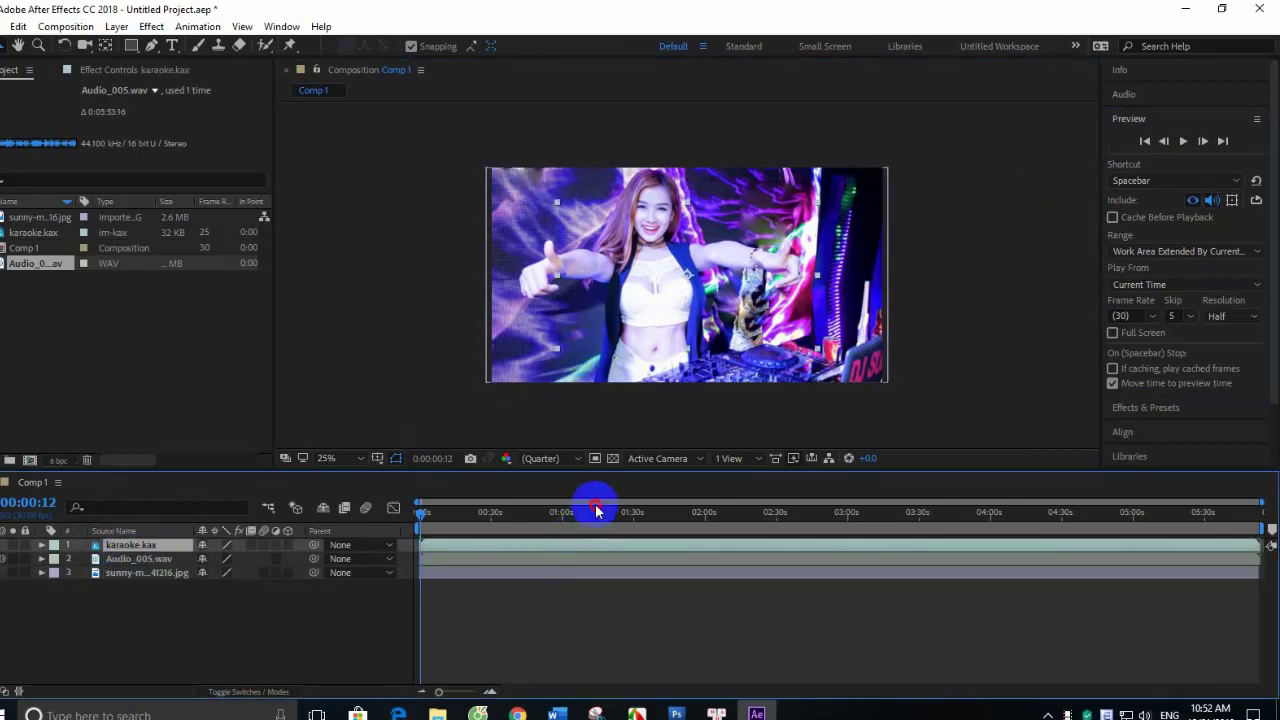
{"action": "left_click", "coordinate": [800, 338]}
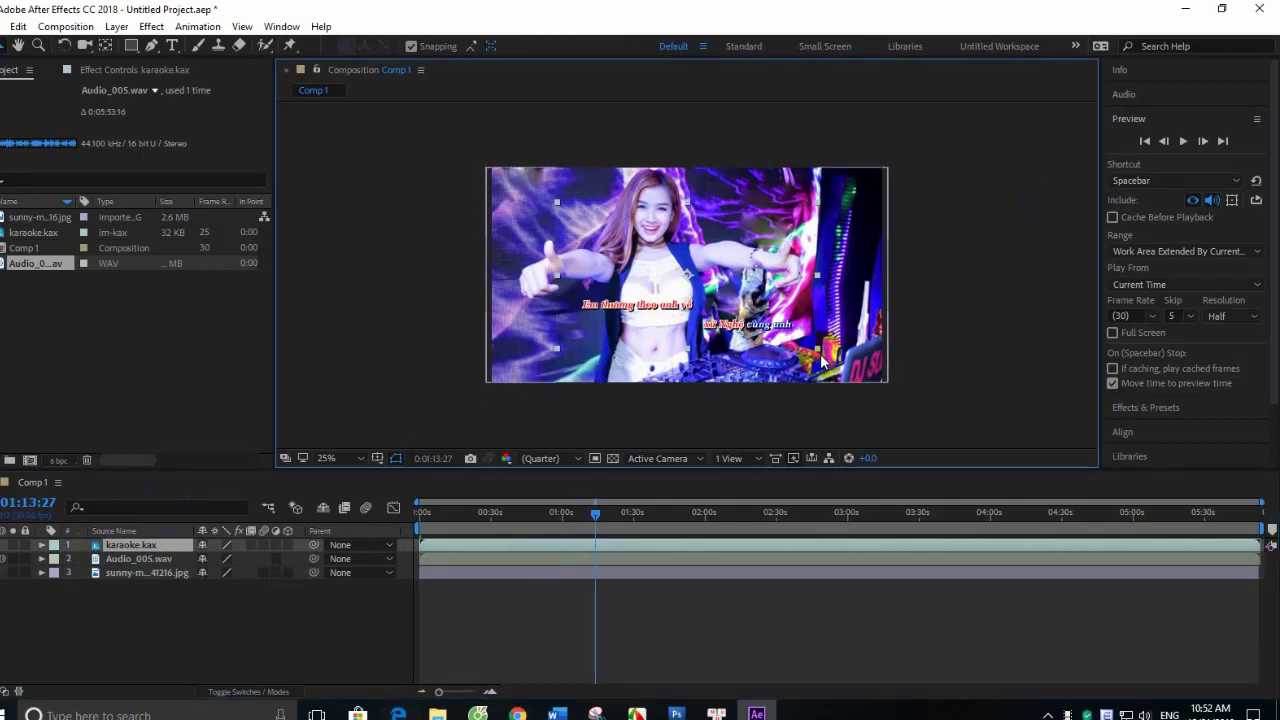
{"action": "left_click_drag", "start_coordinate": [817, 349], "coordinate": [898, 425]}
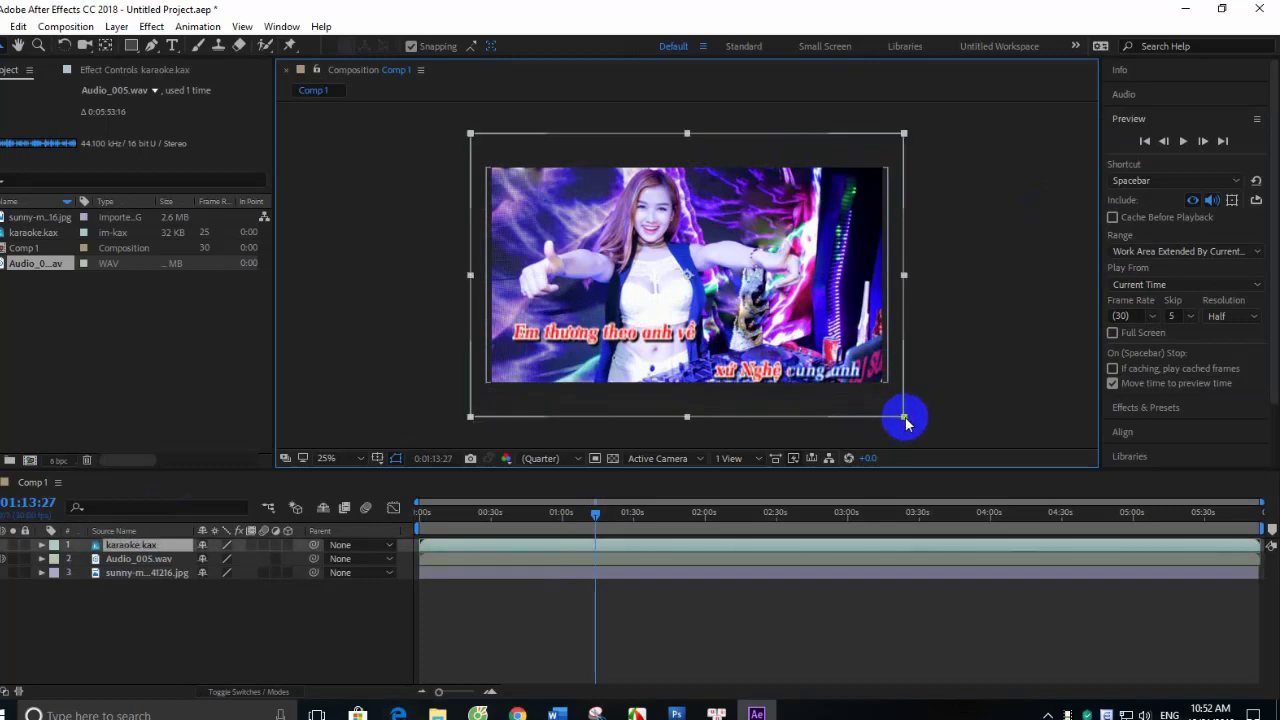
- Move the lyrics layer slightly up, preview it, and nudge it left and back right
{"action": "left_click_drag", "start_coordinate": [692, 147], "coordinate": [697, 131]}
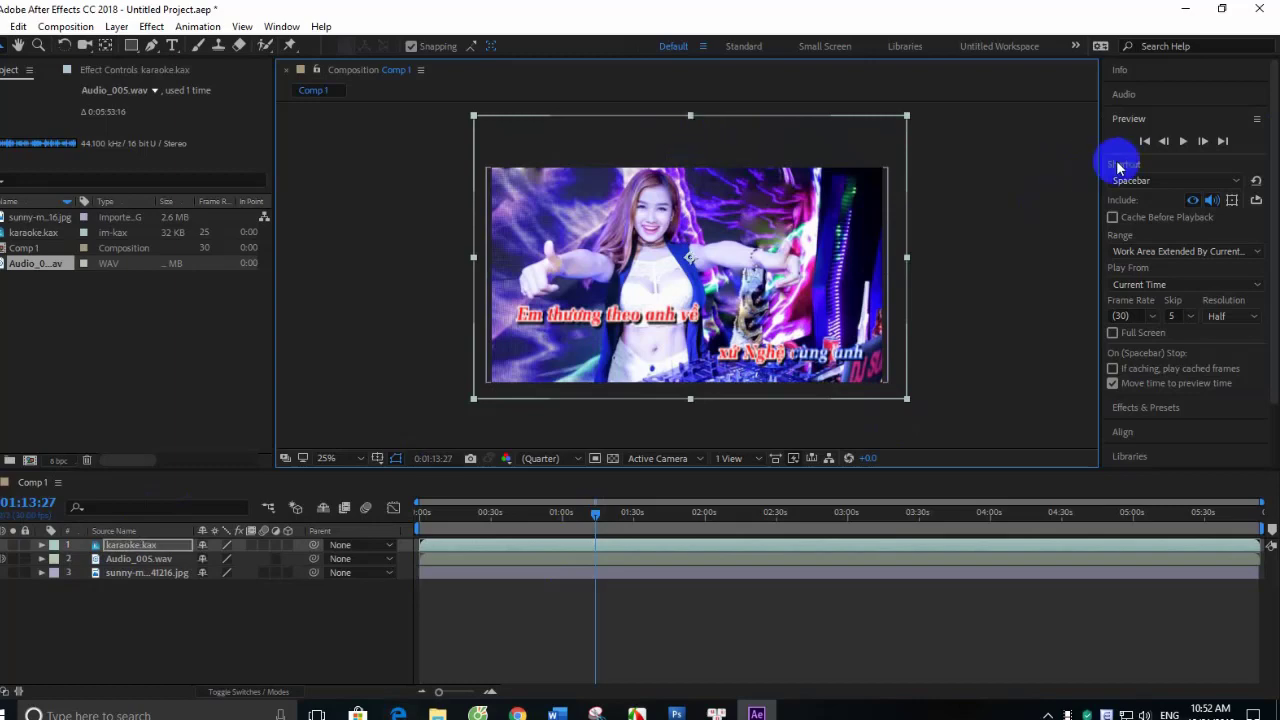
{"action": "left_click", "coordinate": [1180, 145]}
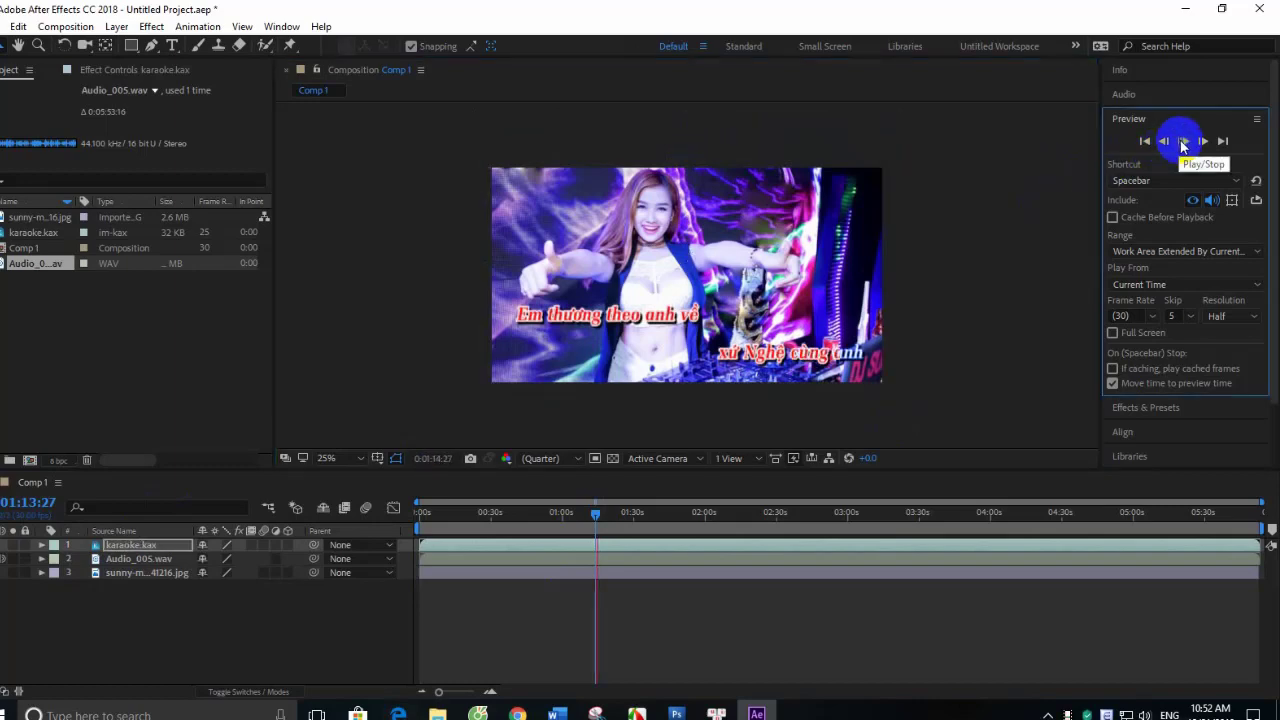
{"action": "left_click", "coordinate": [1183, 145]}
{"action": "left_click", "coordinate": [731, 133]}
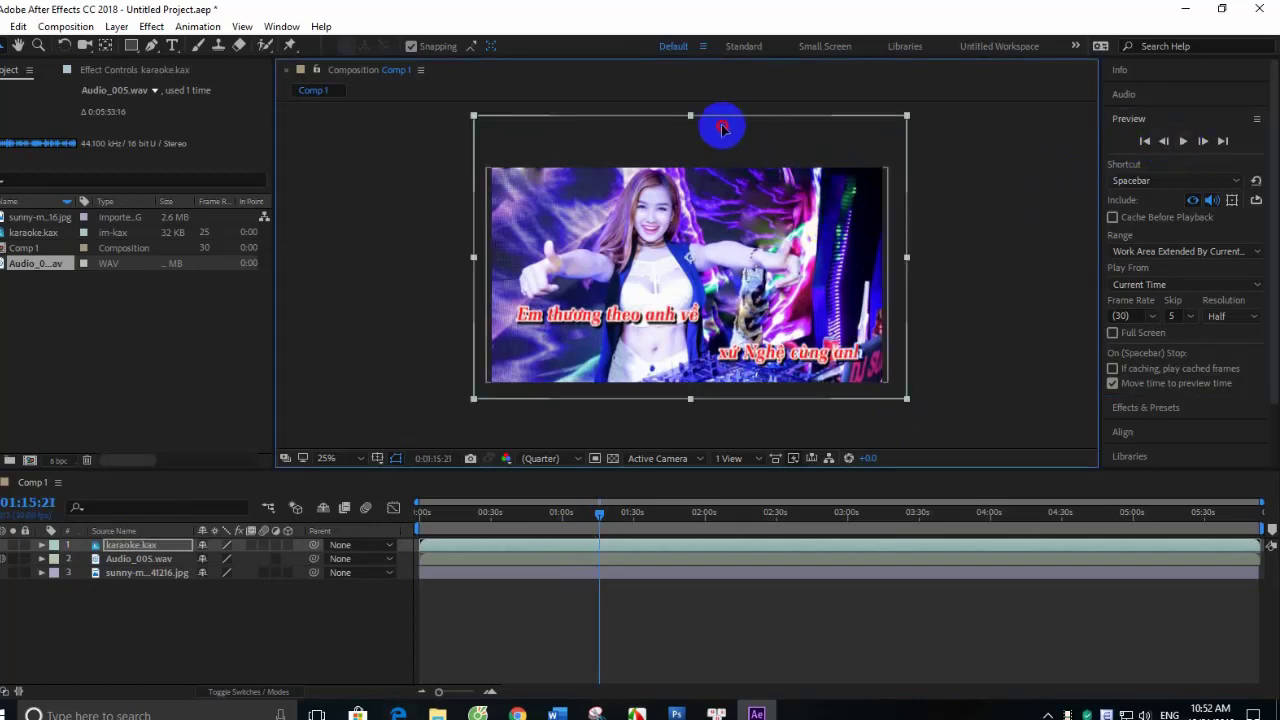
{"action": "key", "text": "shift+Left"}
{"action": "key", "text": "shift+Left"}
{"action": "key", "text": "shift+Left"}
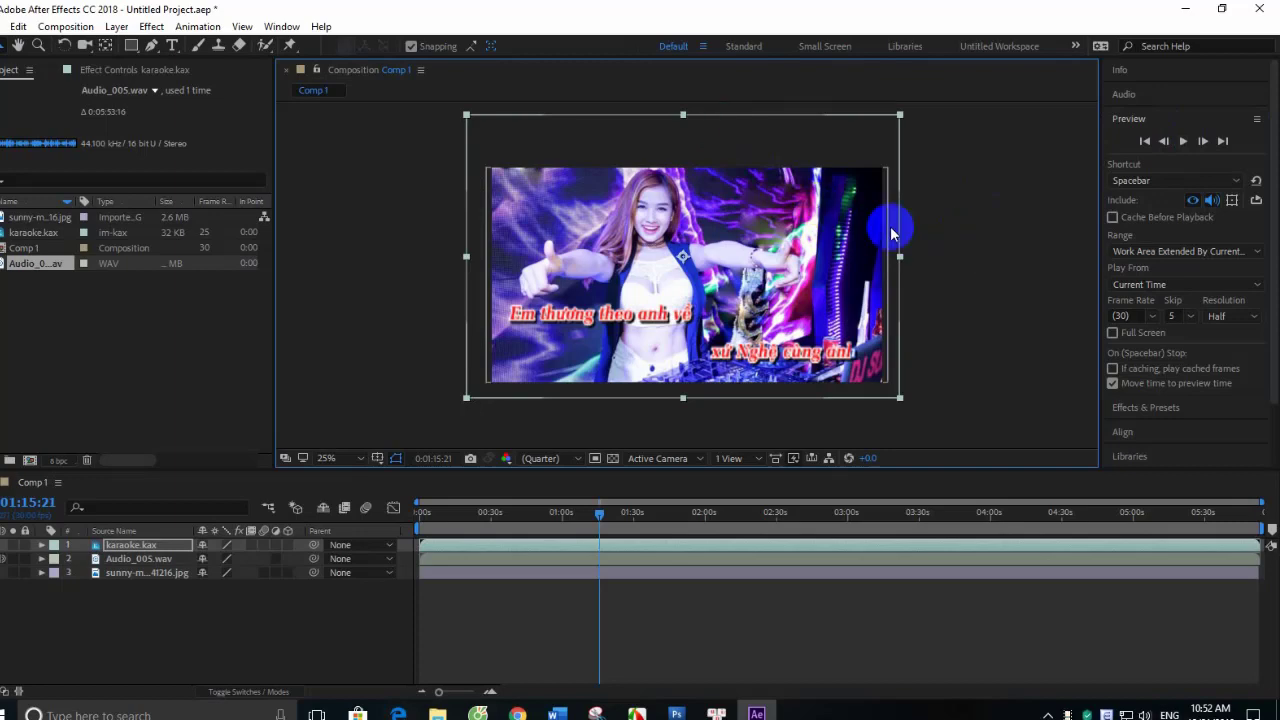
{"action": "key", "text": "shift+Right"}
{"action": "right_click", "coordinate": [677, 135]}
{"action": "left_click", "coordinate": [1006, 226]}
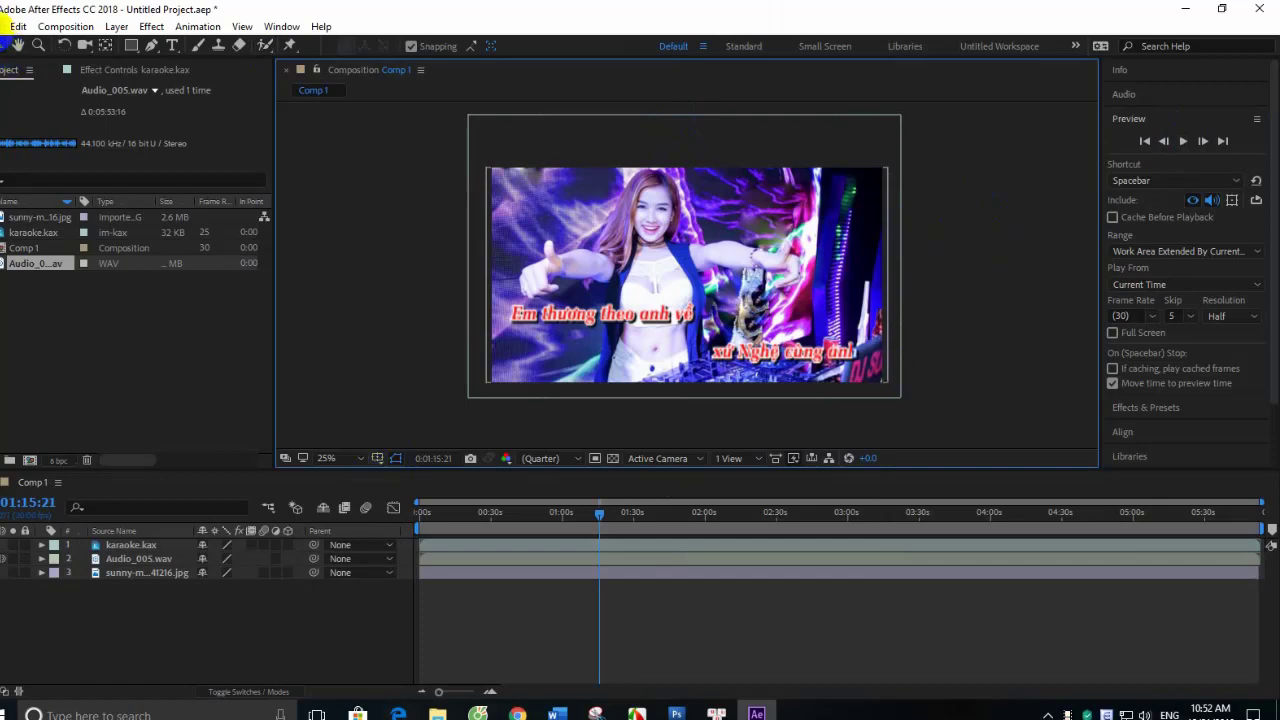
- Add Comp 1 to the Adobe Media Encoder queue from the File > Export menu
{"action": "left_click", "coordinate": [5, 26]}
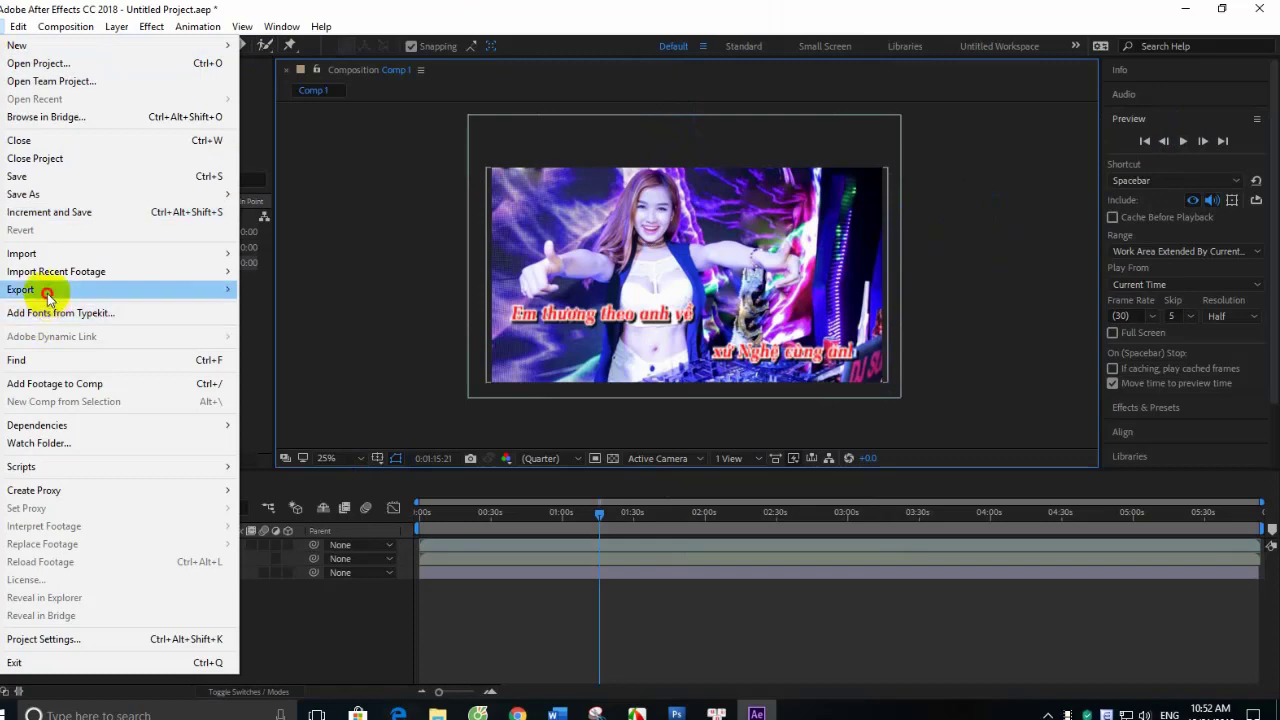
{"action": "mouse_move", "coordinate": [48, 298]}
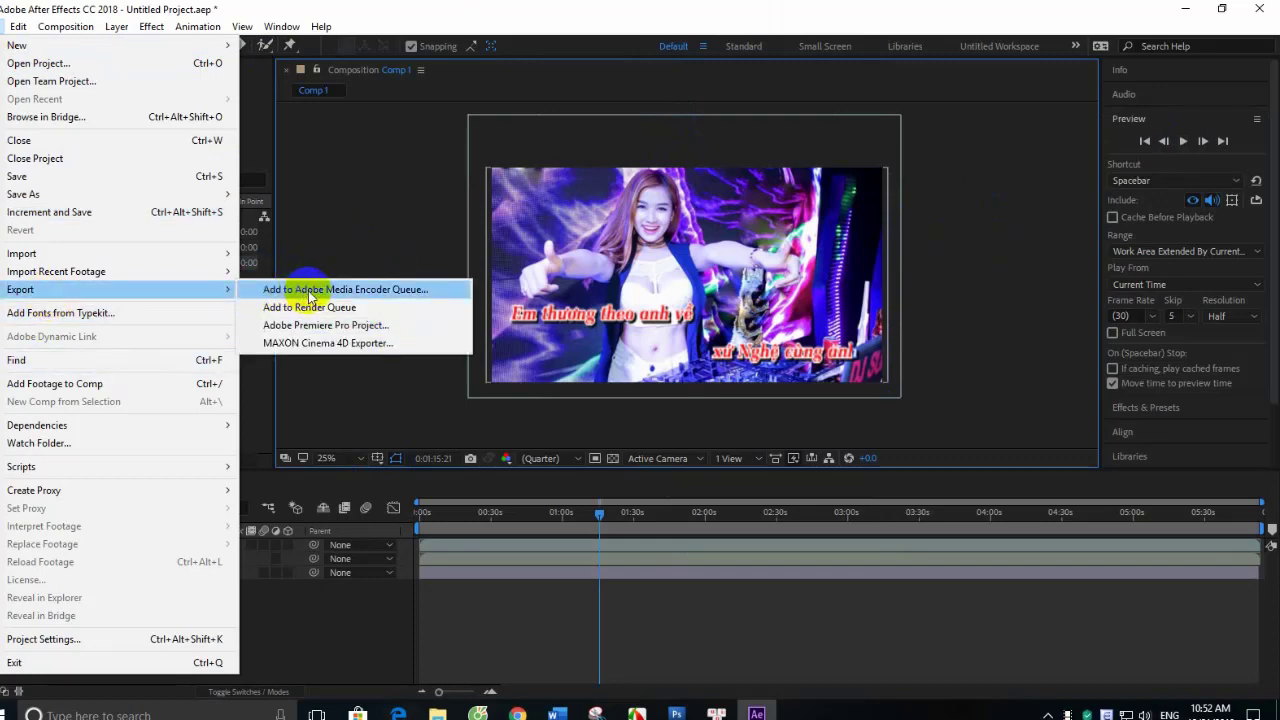
{"action": "left_click", "coordinate": [308, 290]}
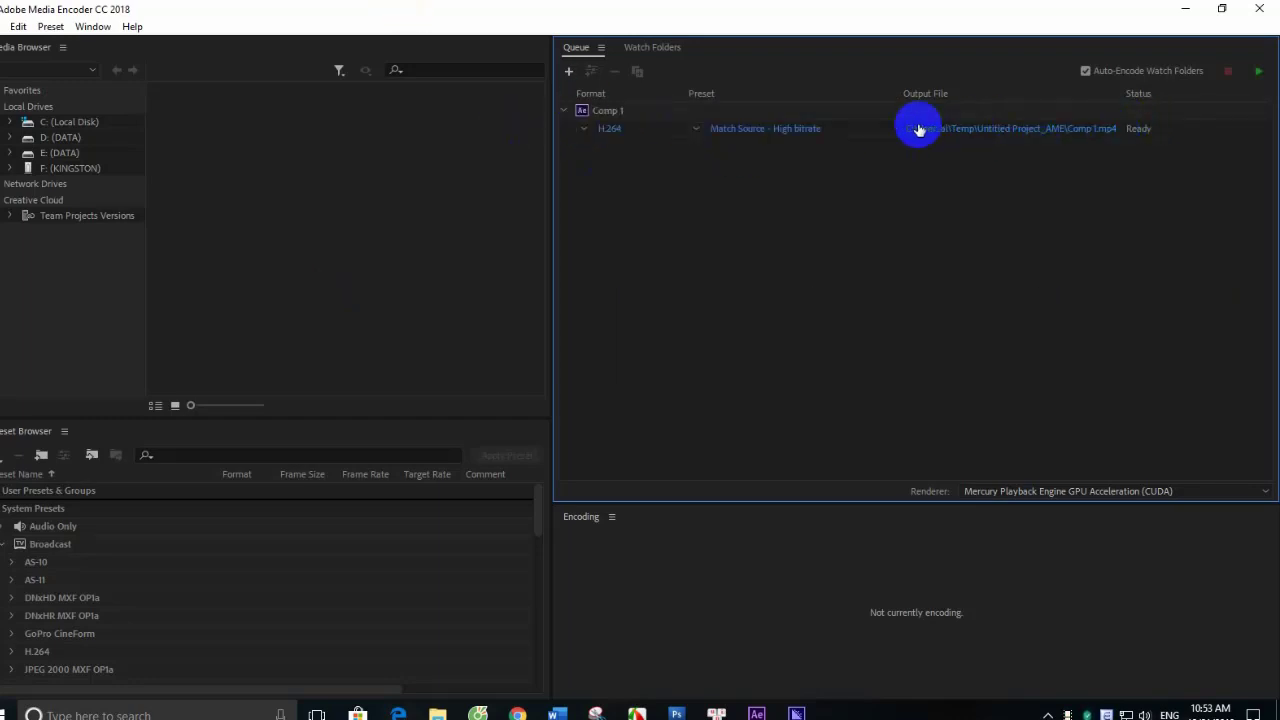
- Keep H.264 as the format in Comp 1's export settings
{"action": "left_click", "coordinate": [609, 128]}
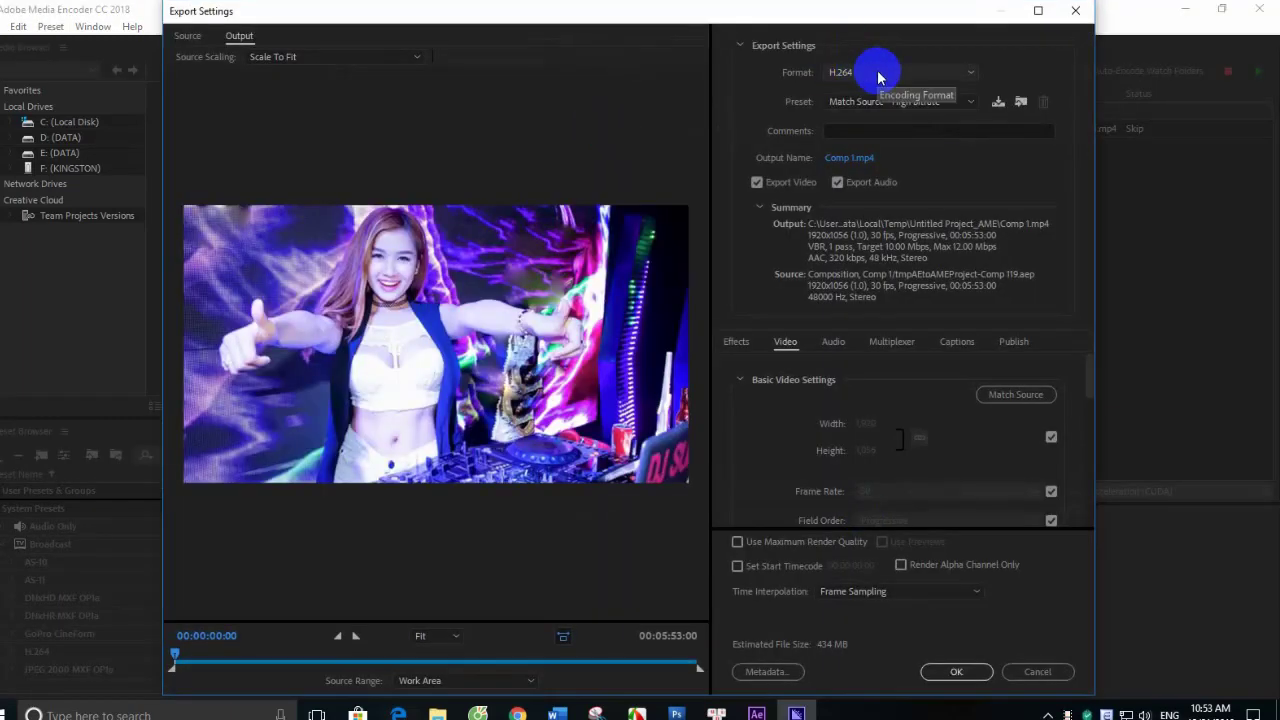
{"action": "left_click", "coordinate": [880, 72]}
{"action": "left_click", "coordinate": [872, 70]}
{"action": "left_click", "coordinate": [960, 671]}
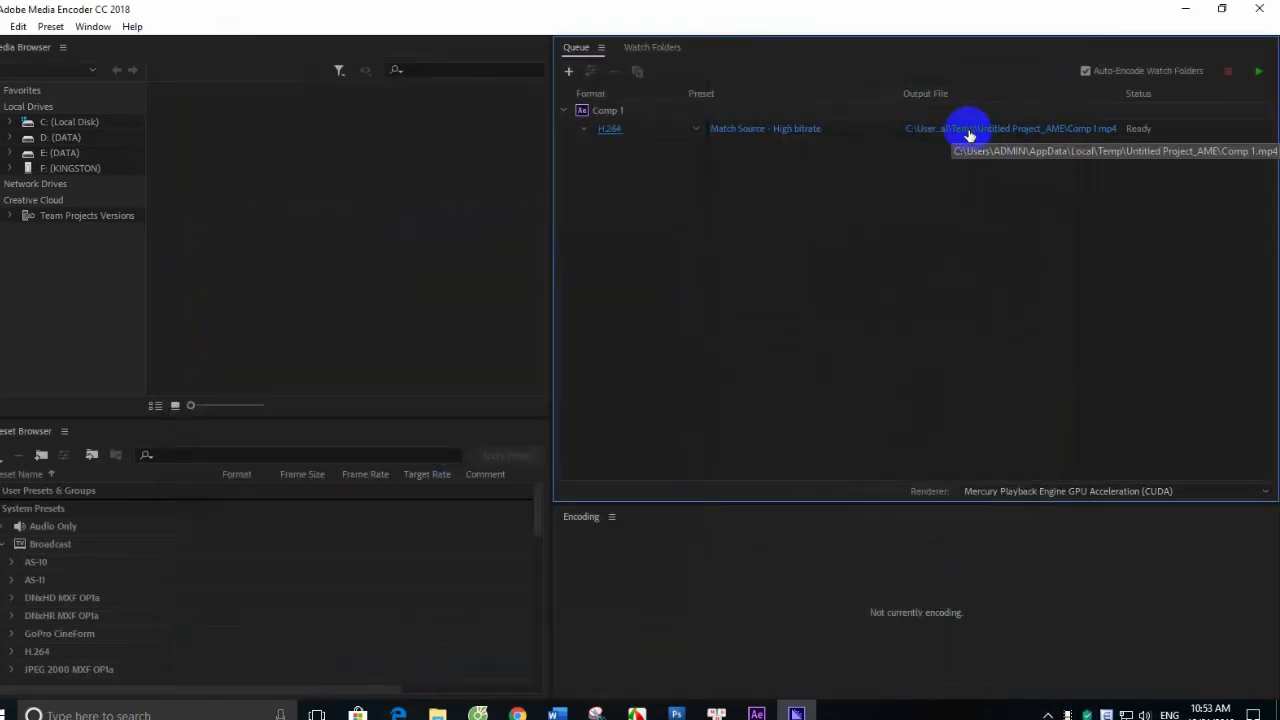
- Point the output location to D:\New folder (3)
{"action": "left_click", "coordinate": [973, 131]}
{"action": "scroll", "coordinate": [29, 314], "scroll_direction": "down", "scroll_amount": 2}
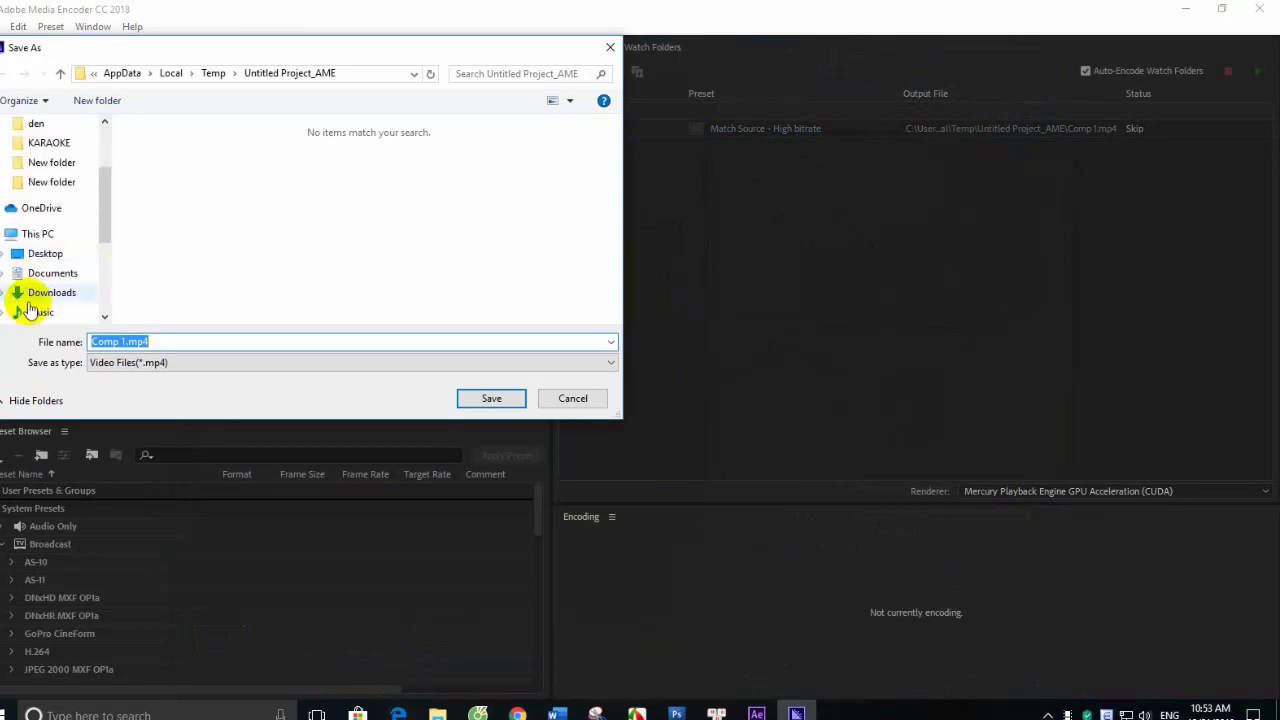
{"action": "scroll", "coordinate": [51, 286], "scroll_direction": "down", "scroll_amount": 1}
{"action": "scroll", "coordinate": [34, 291], "scroll_direction": "down", "scroll_amount": 1}
{"action": "left_click", "coordinate": [45, 260]}
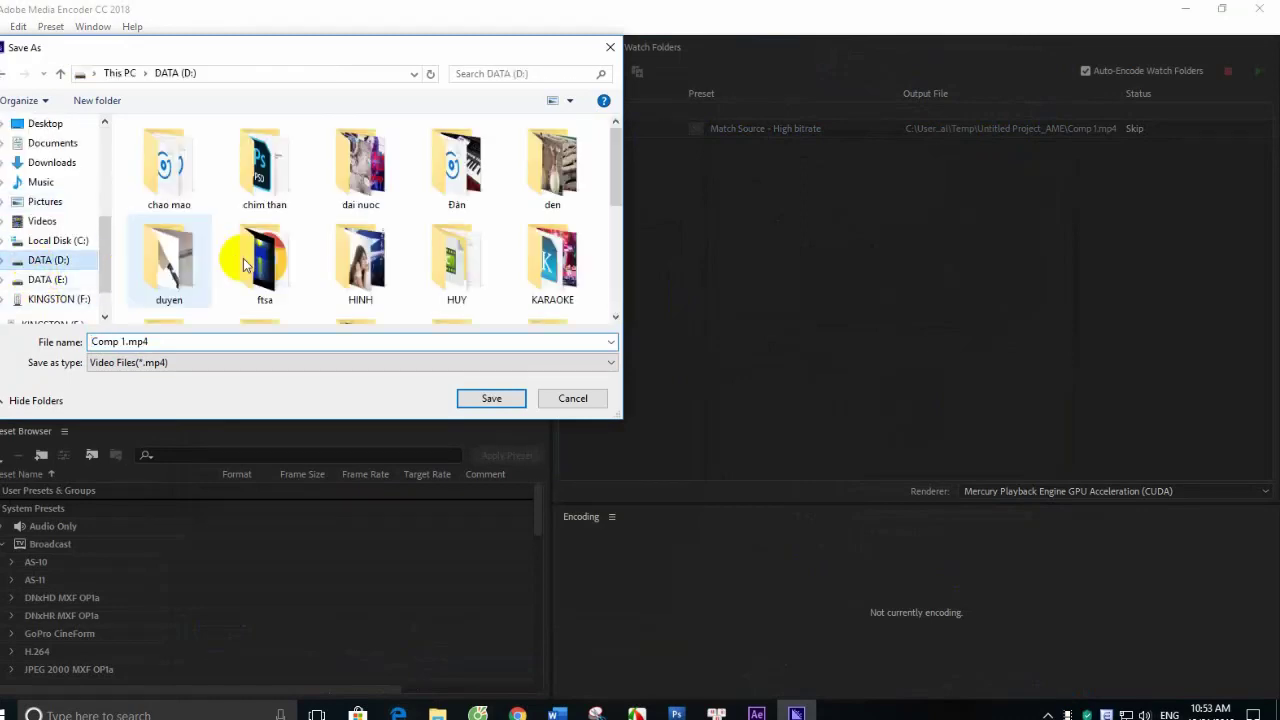
{"action": "scroll", "coordinate": [414, 214], "scroll_direction": "down", "scroll_amount": 5}
{"action": "scroll", "coordinate": [451, 200], "scroll_direction": "up", "scroll_amount": 2}
{"action": "left_click", "coordinate": [437, 200]}
{"action": "double_click", "coordinate": [437, 200]}
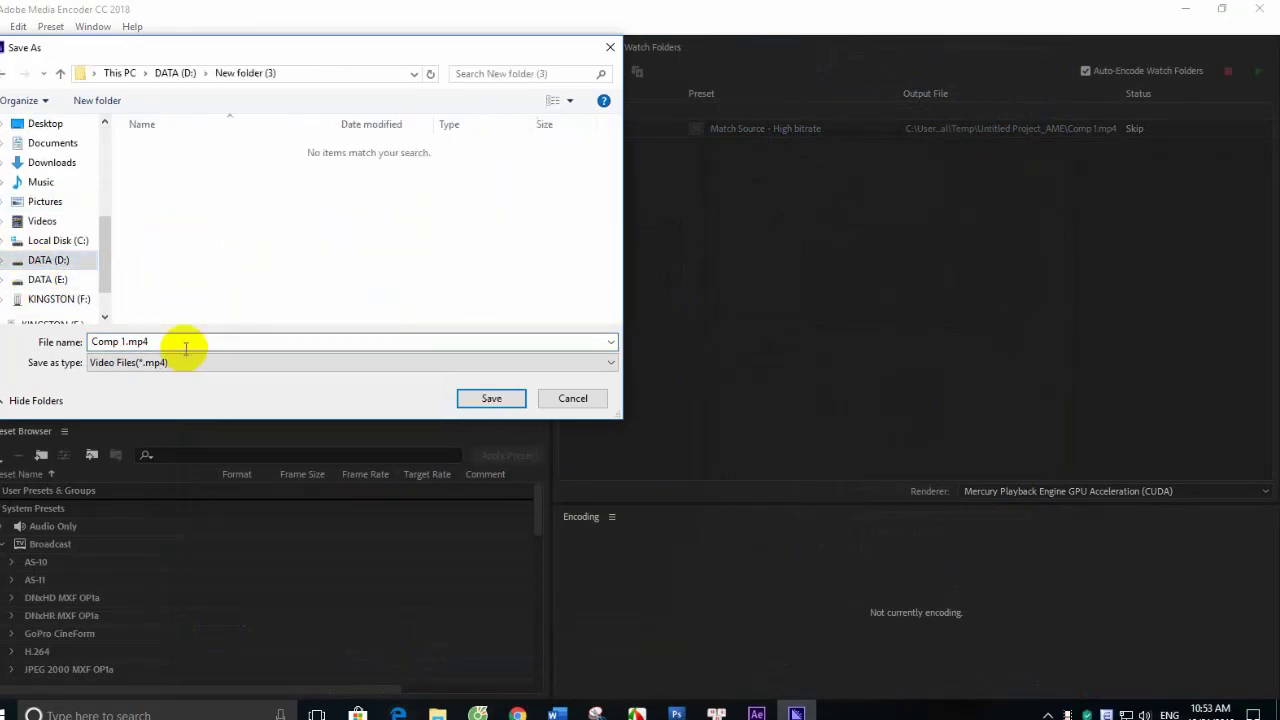
- Name the output file 'video karaoke', save it, and minimize Media Encoder
{"action": "type", "text": "V"}
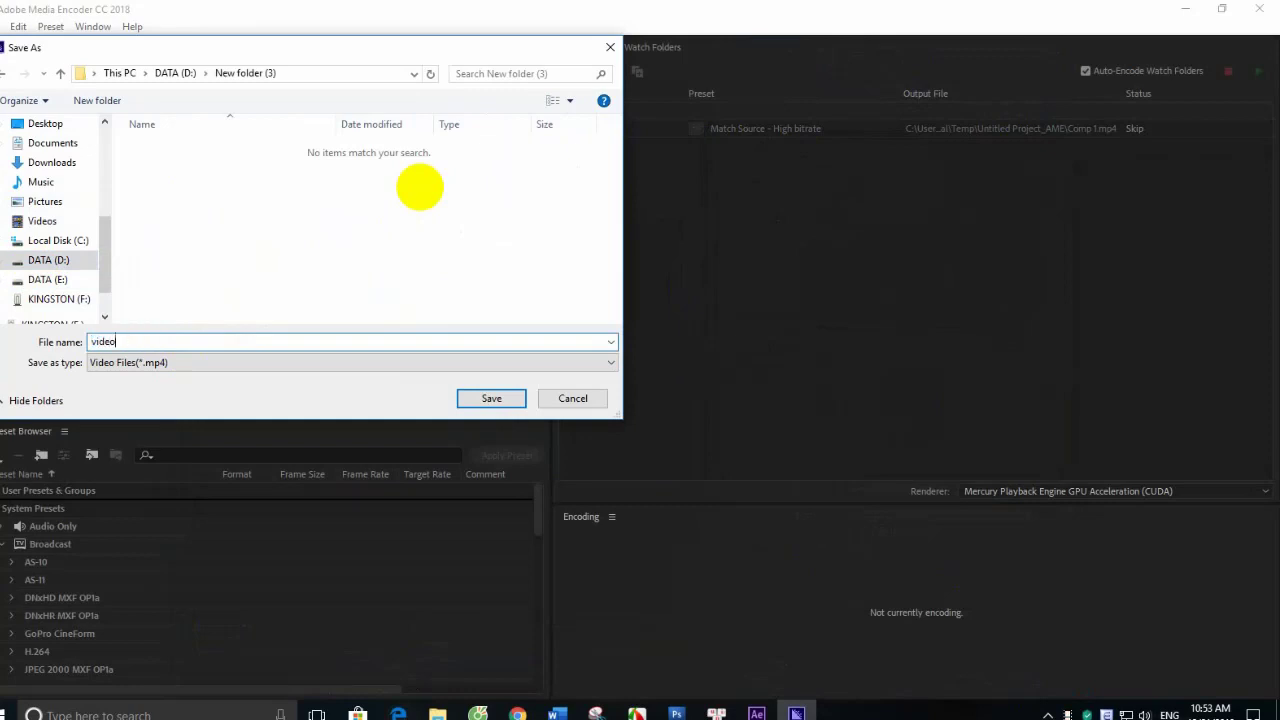
{"action": "key", "text": "Return"}
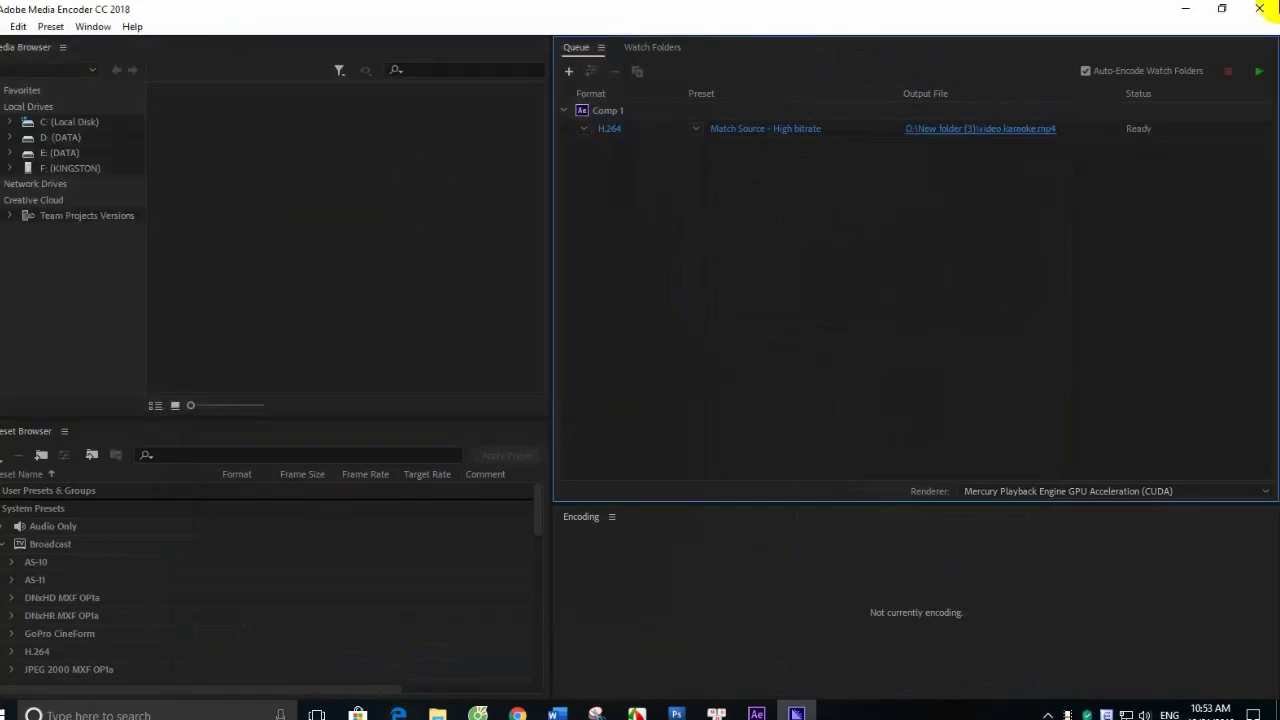
{"action": "left_click", "coordinate": [266, 200]}
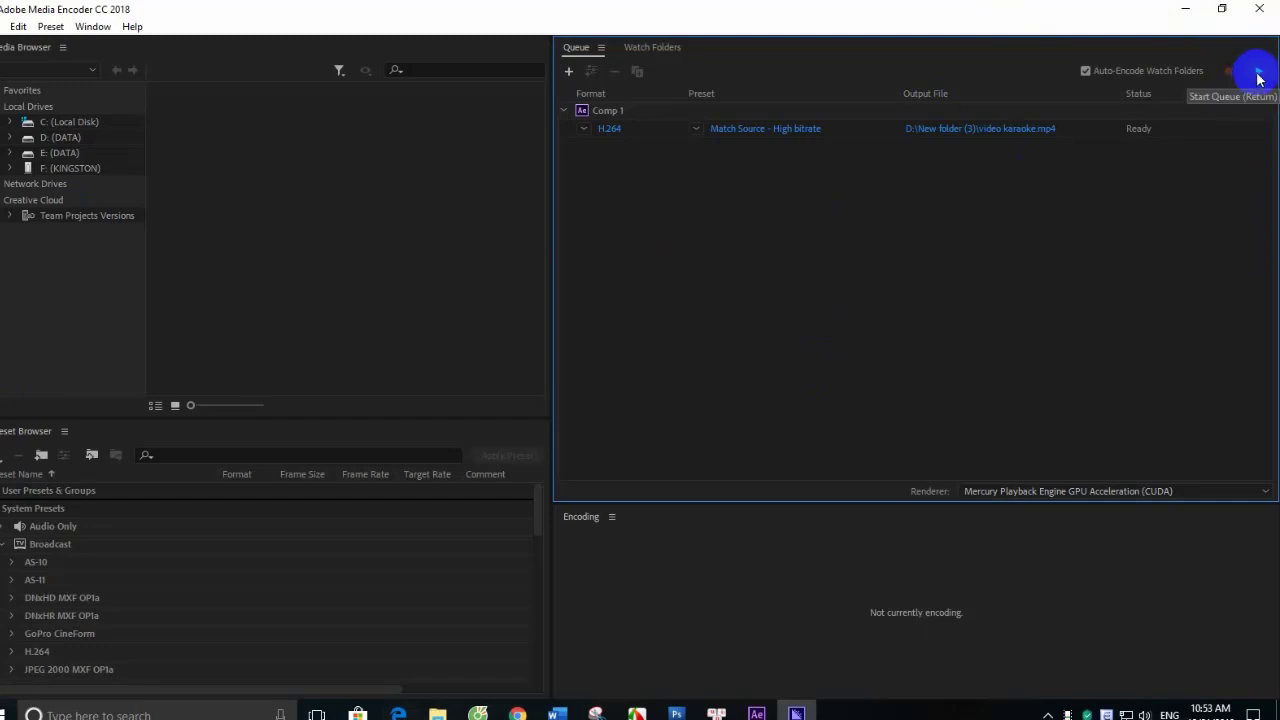
{"action": "left_click", "coordinate": [1186, 9]}
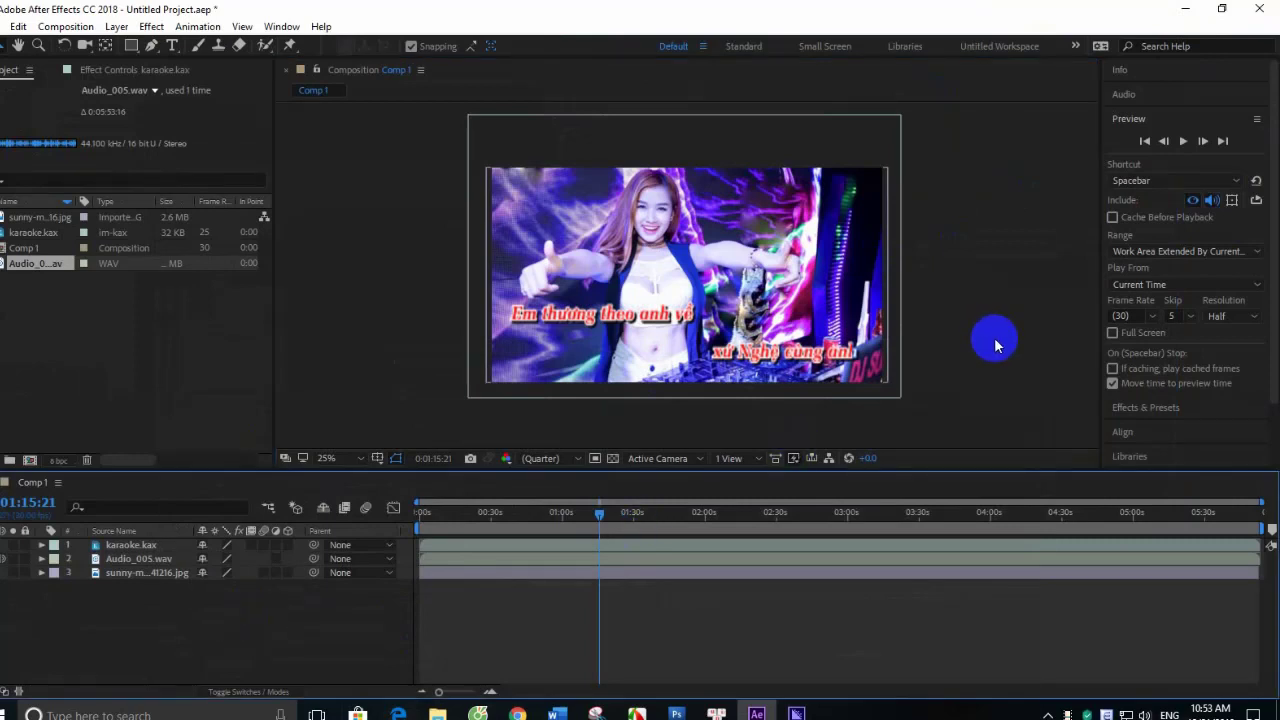
- Convert Audio_005.wav to keyframes, creating an Audio Amplitude layer
{"action": "left_click", "coordinate": [200, 628]}
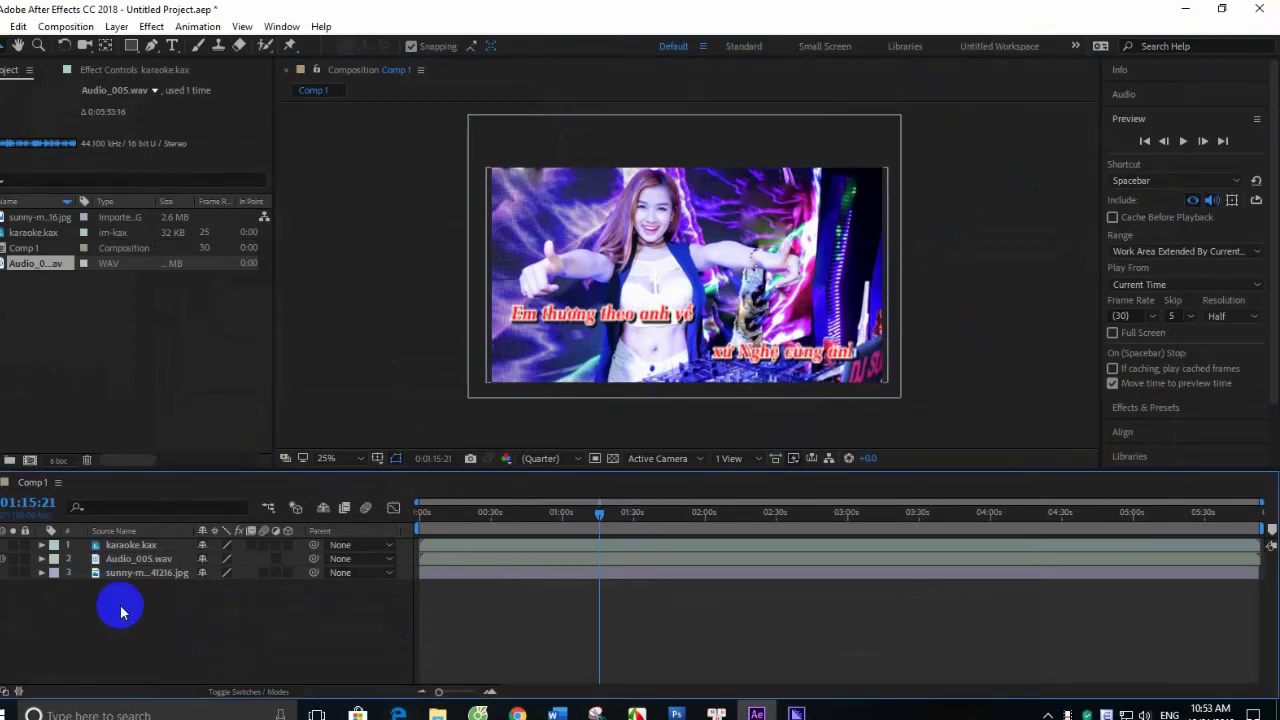
{"action": "left_click", "coordinate": [120, 574]}
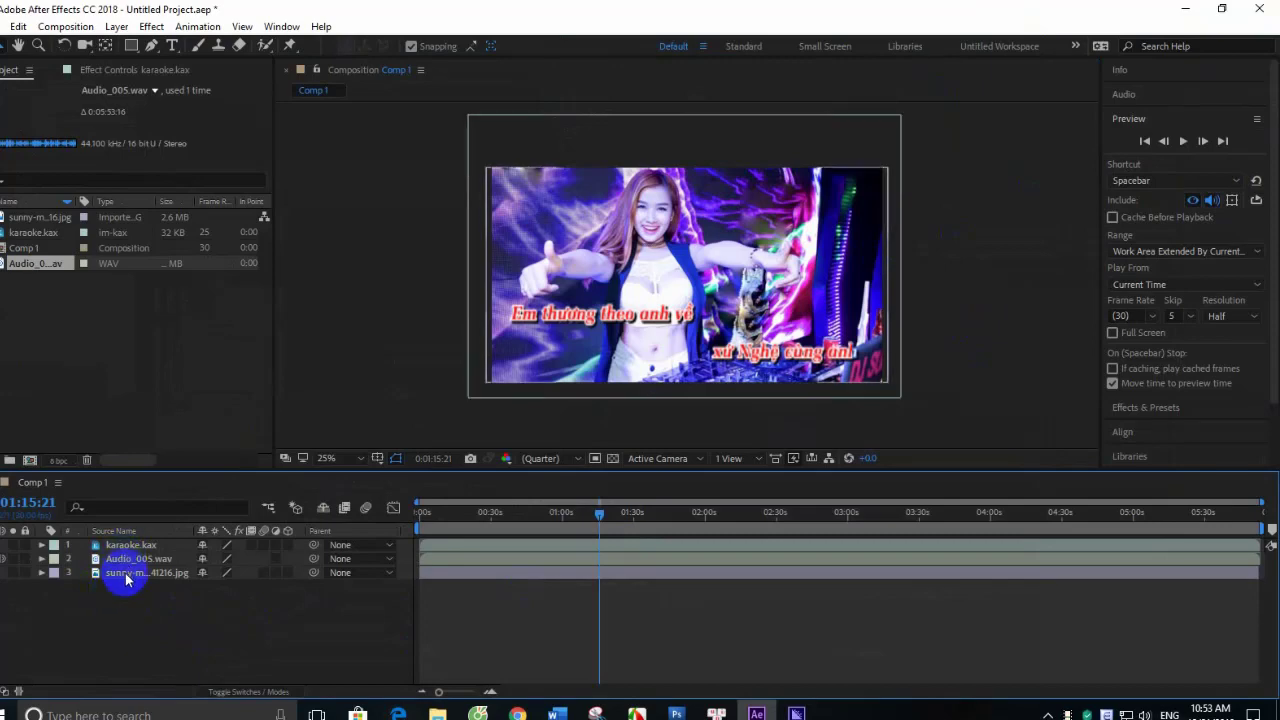
{"action": "left_click", "coordinate": [125, 558]}
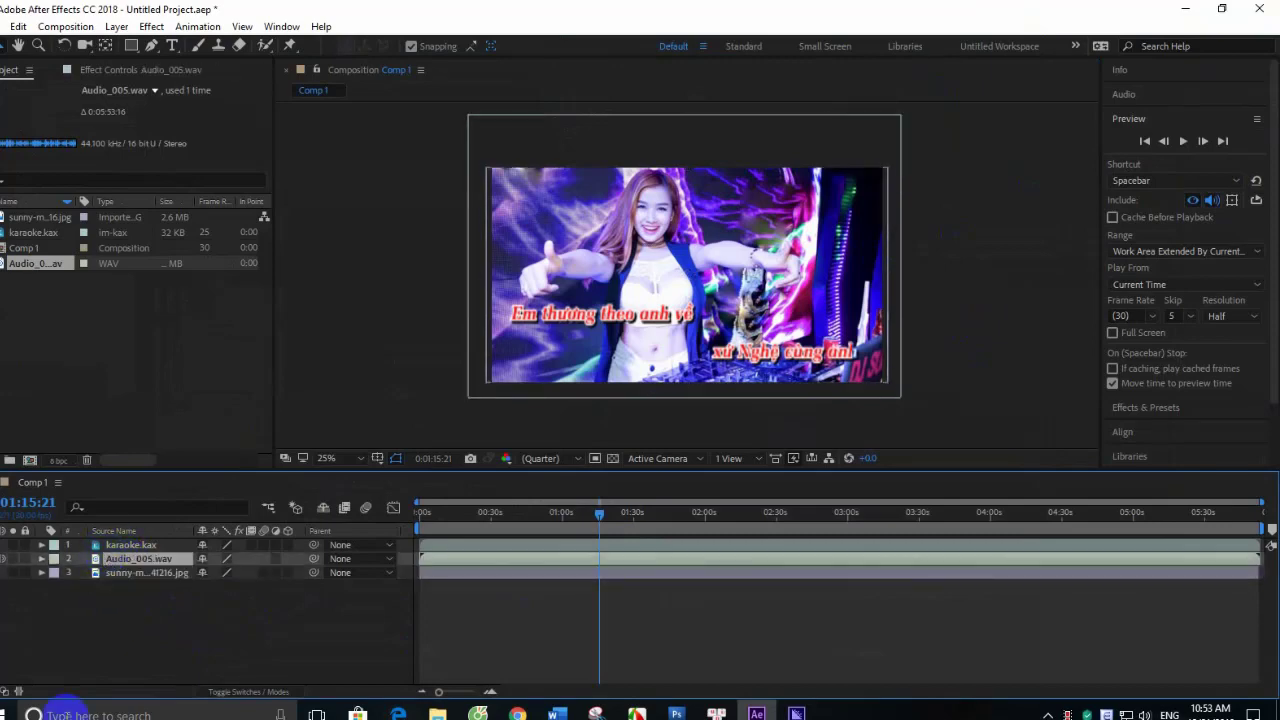
{"action": "right_click", "coordinate": [178, 564]}
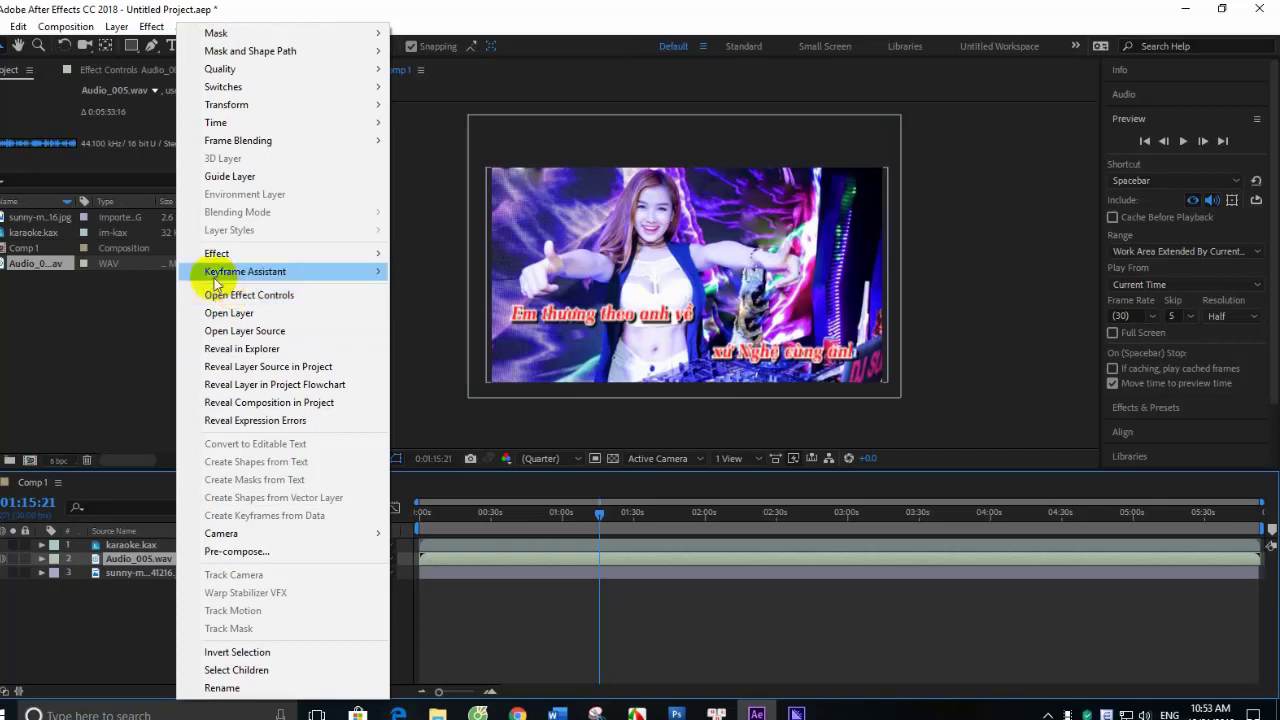
{"action": "mouse_move", "coordinate": [217, 281]}
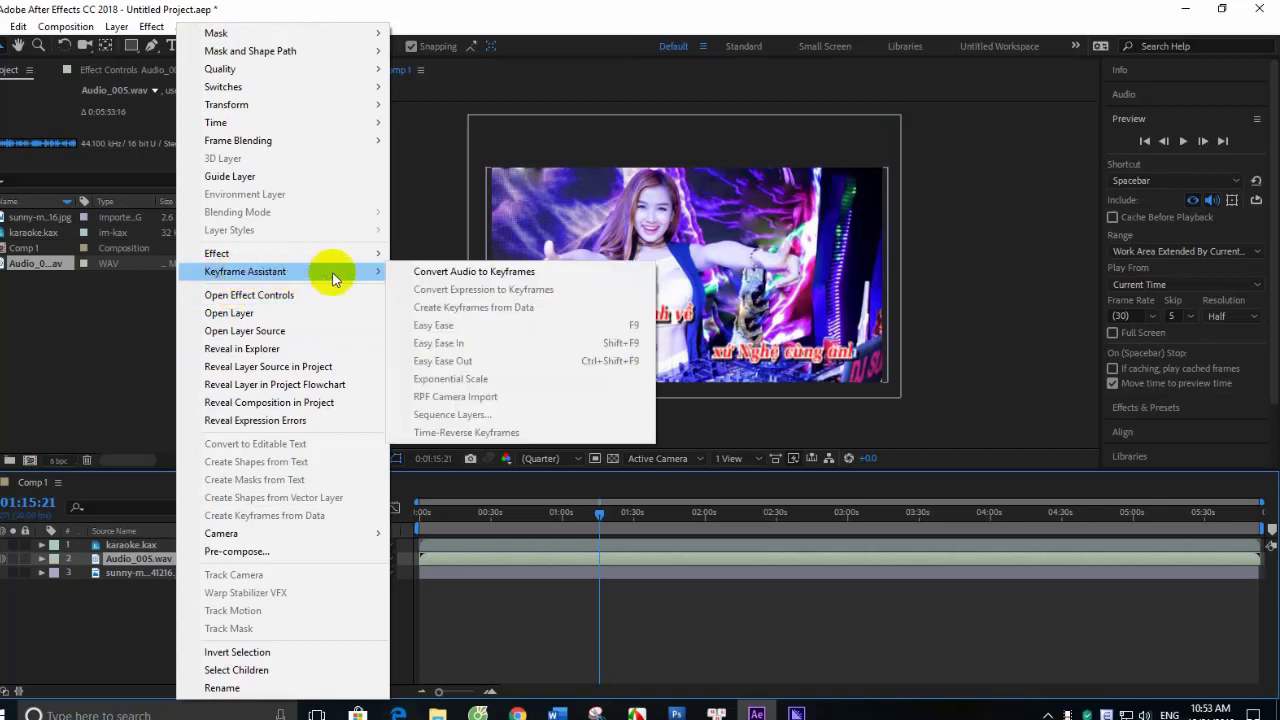
{"action": "left_click", "coordinate": [441, 277]}
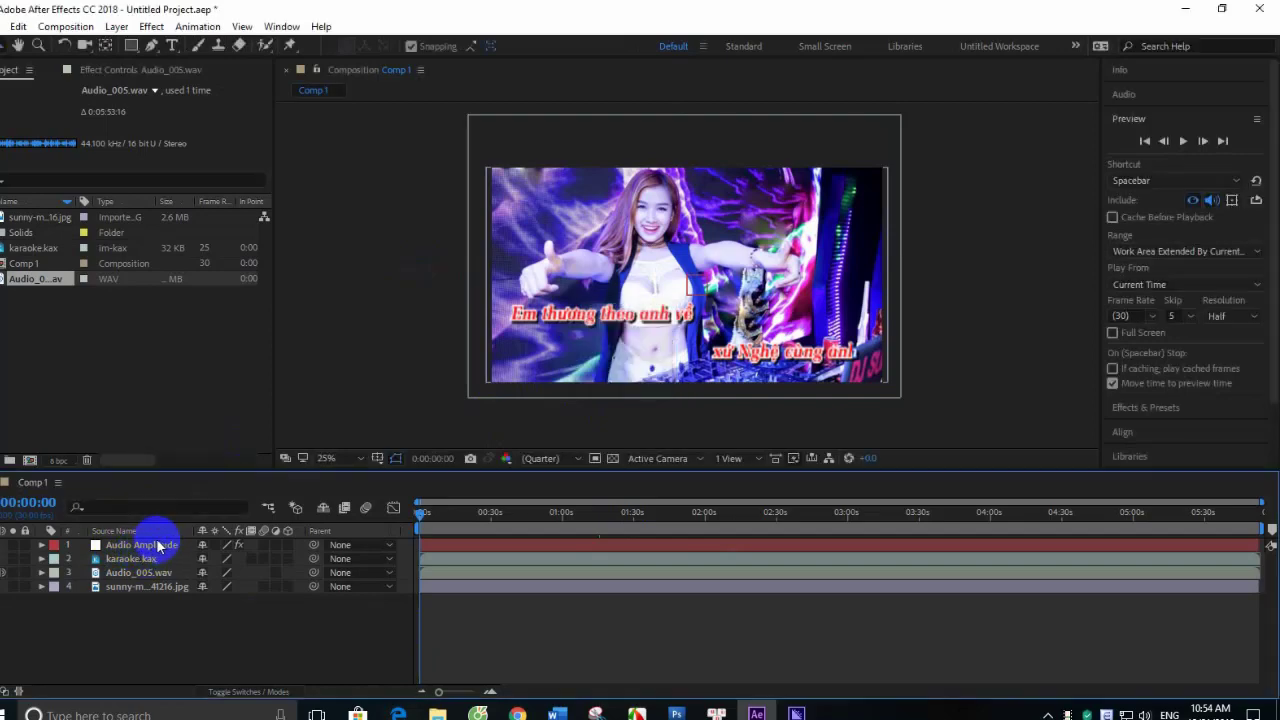
- Delete the Left and Right Channel effects, leaving only Both Channels
{"action": "left_click", "coordinate": [125, 544]}
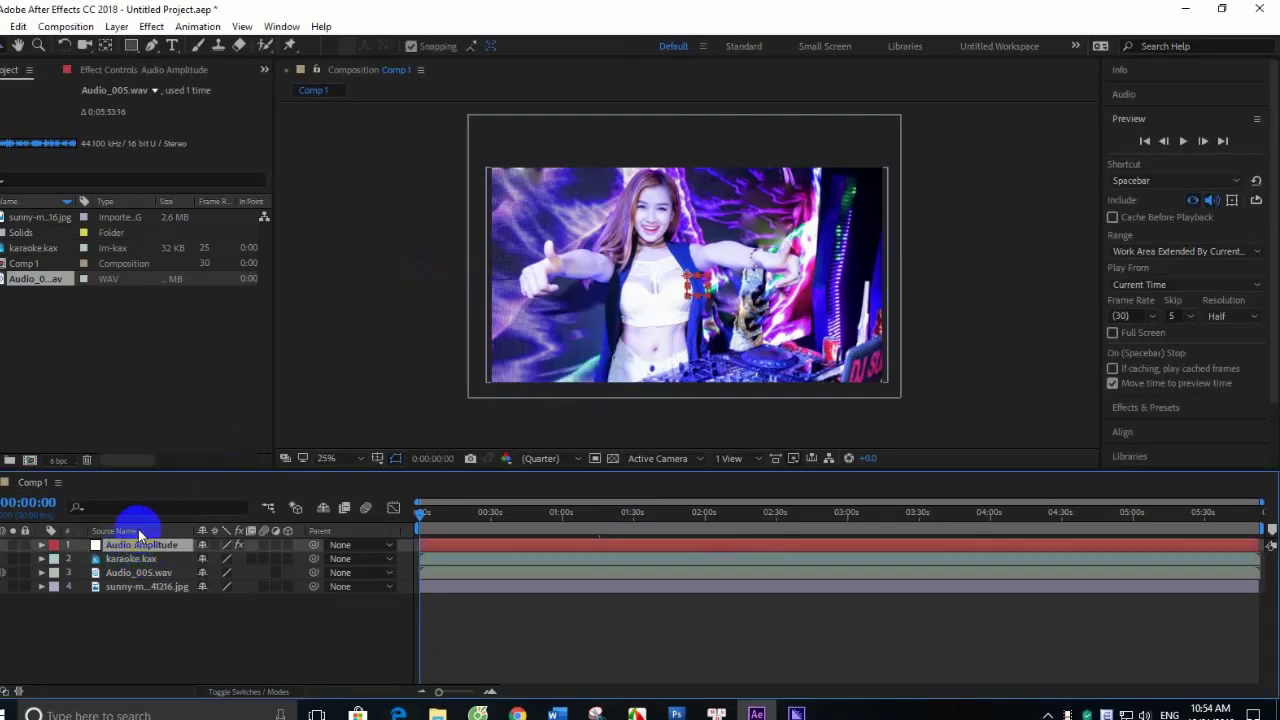
{"action": "key", "text": "u"}
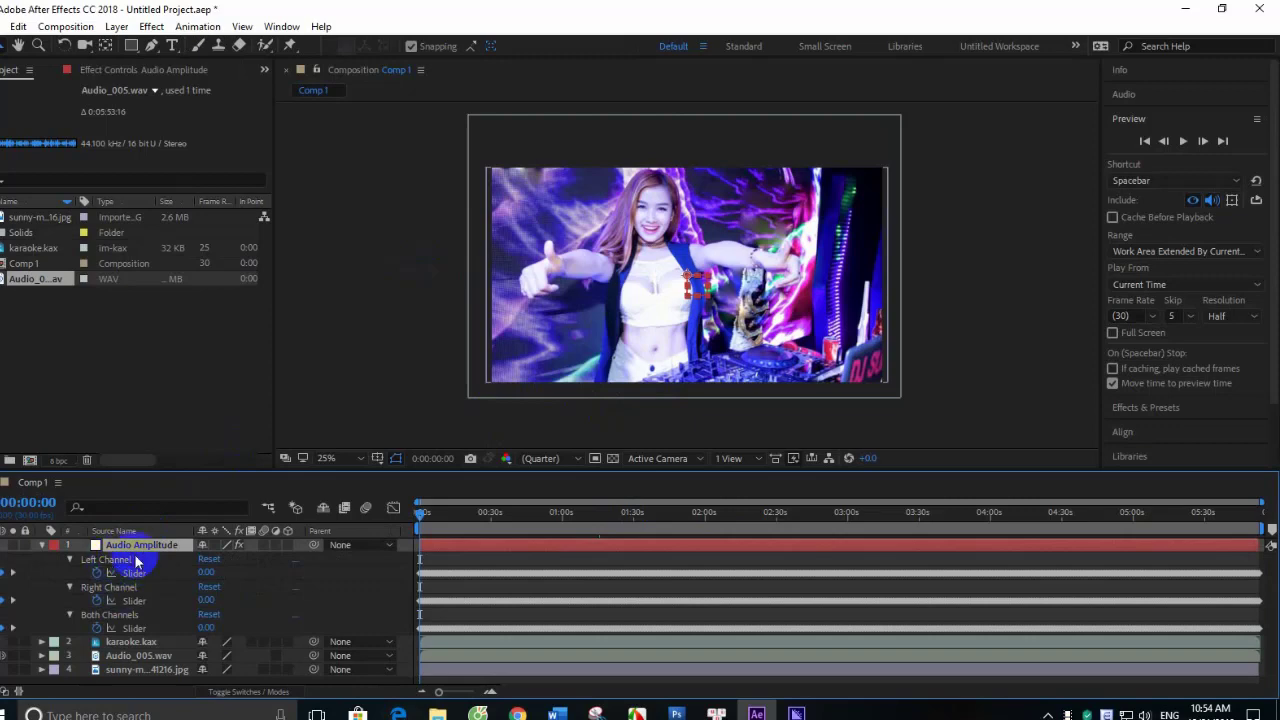
{"action": "left_click", "coordinate": [113, 561]}
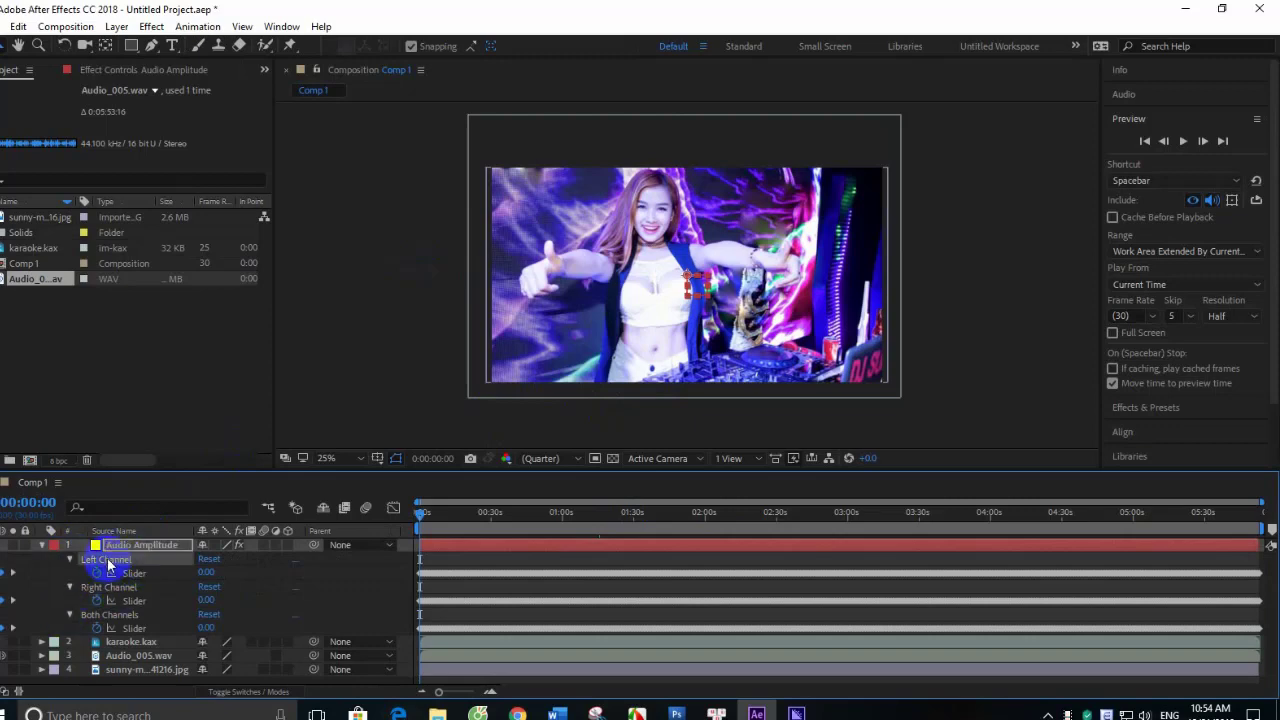
{"action": "key", "text": "Delete"}
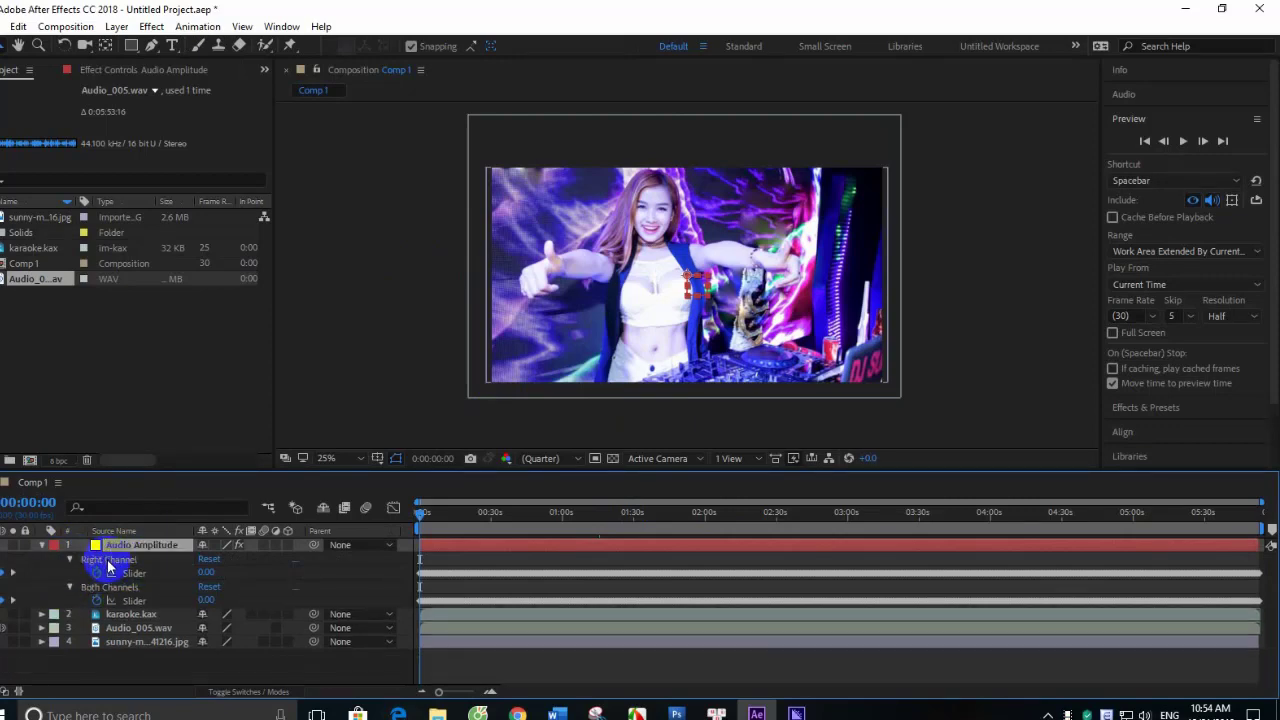
{"action": "left_click", "coordinate": [110, 562]}
{"action": "key", "text": "Delete"}
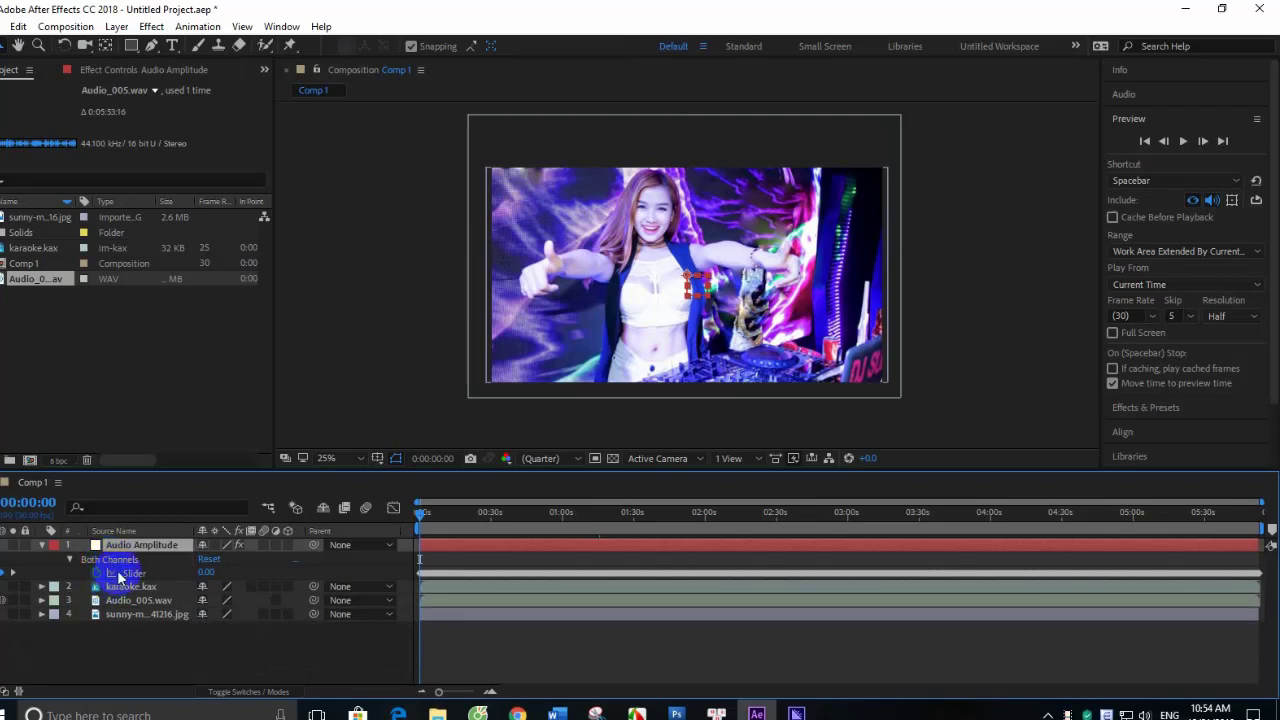
- Give the Both Channels Slider the expression linear(value,25,50,0,100)
{"action": "left_click", "coordinate": [242, 508]}
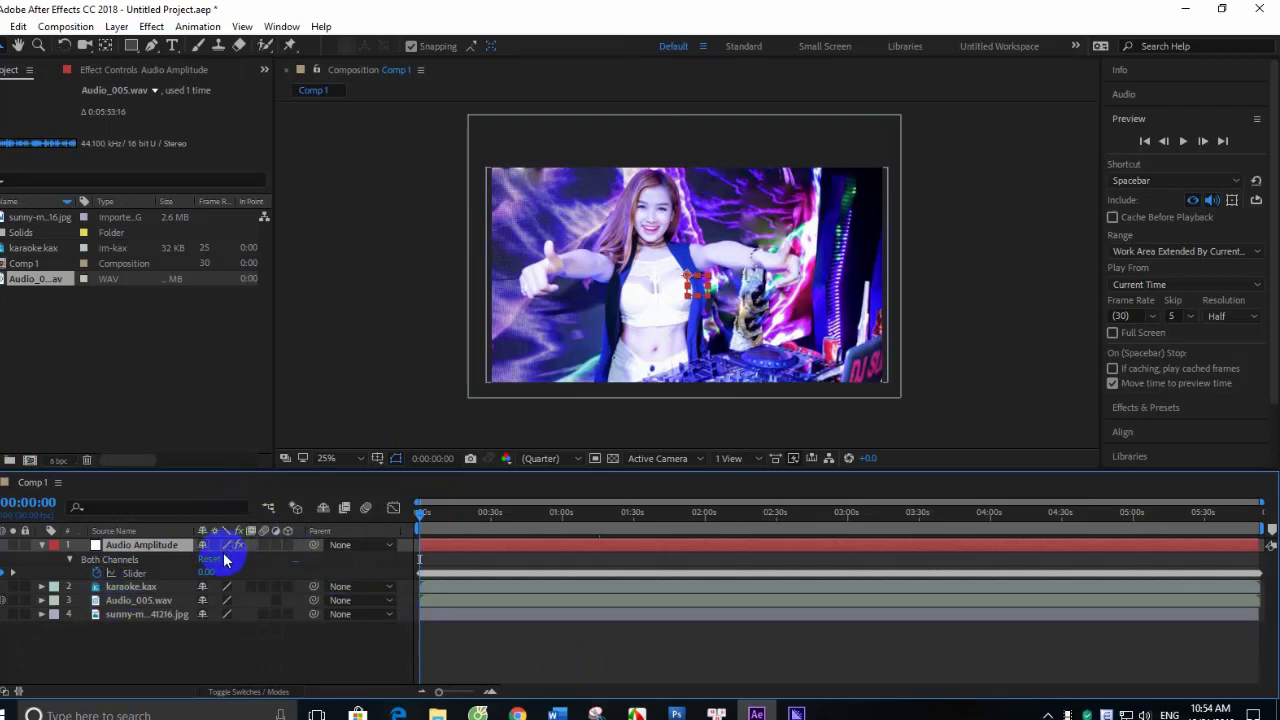
{"action": "left_click", "coordinate": [97, 574], "text": "alt"}
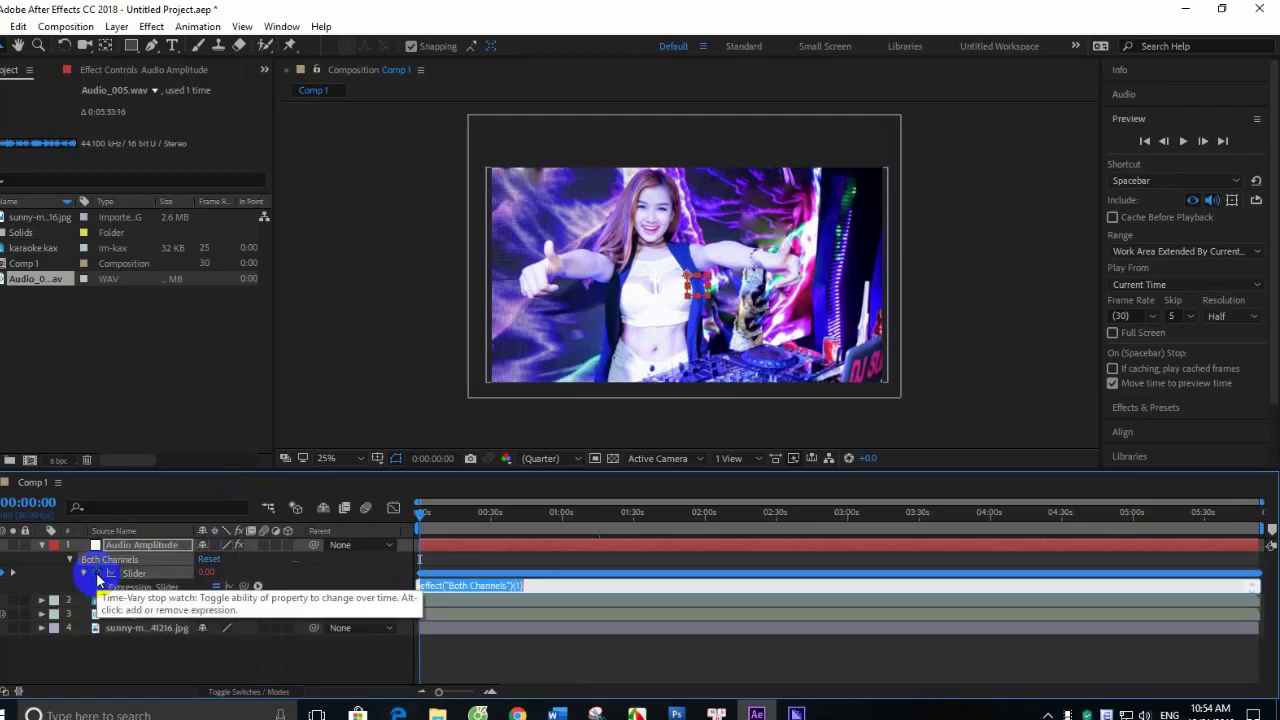
{"action": "type", "text": "linear(value"}
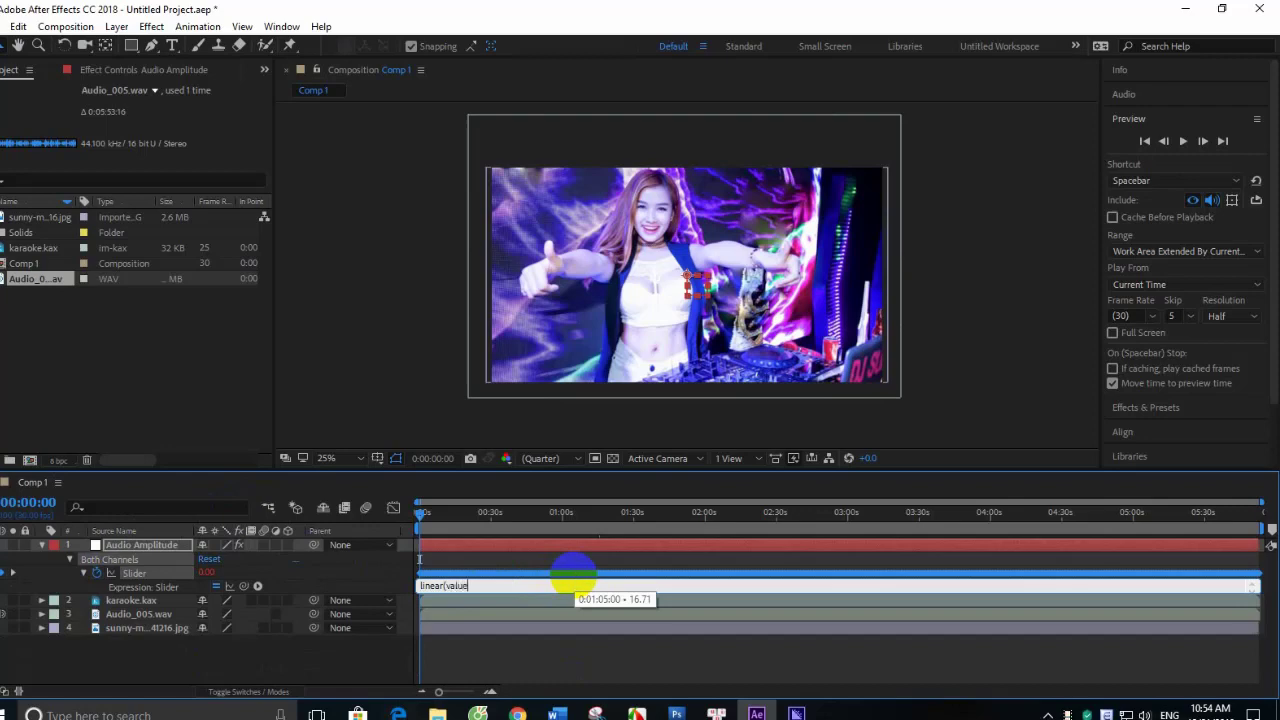
{"action": "type", "text": ",25,50,0,100"}
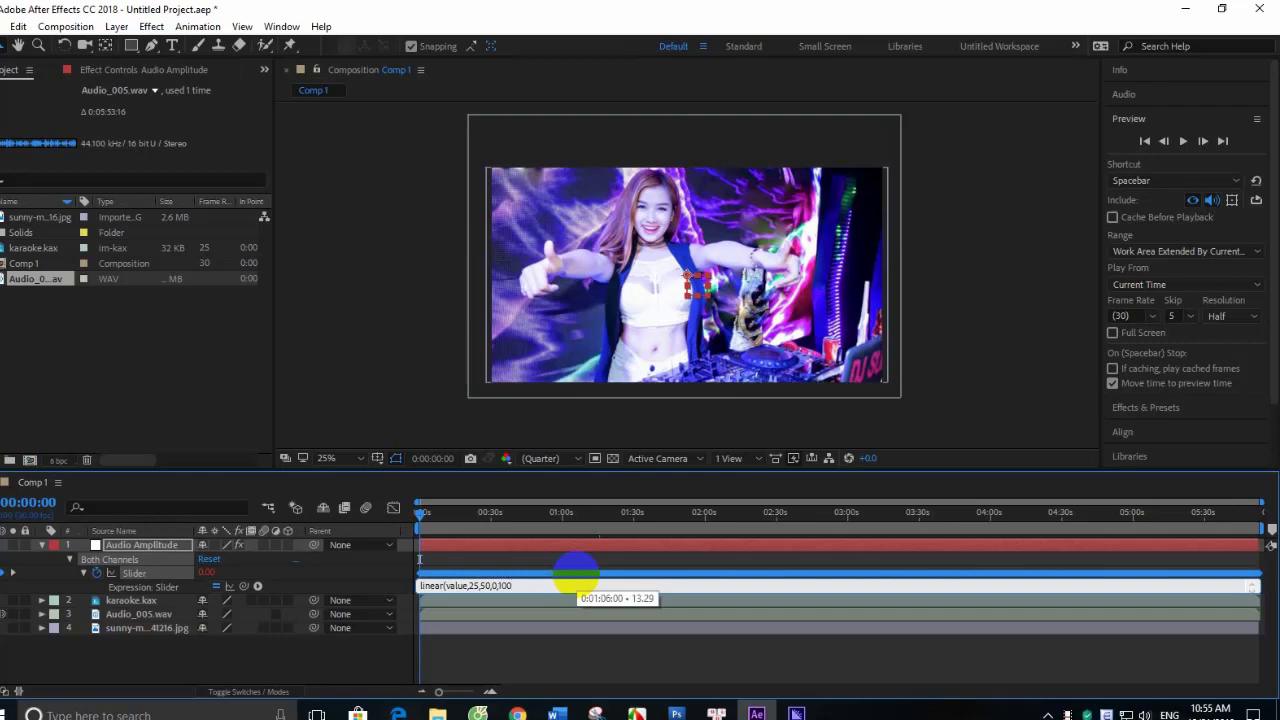
{"action": "left_click", "coordinate": [611, 532]}
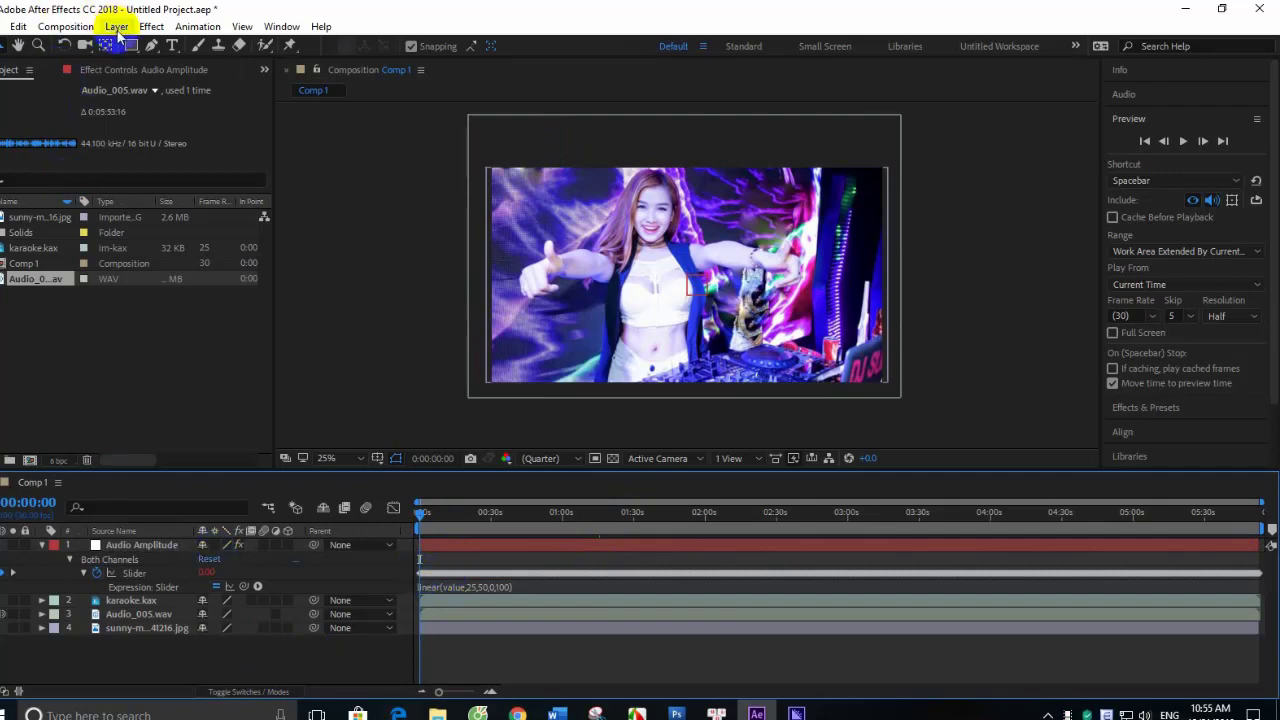
- Add a new adjustment layer to Comp 1
{"action": "left_click", "coordinate": [117, 27]}
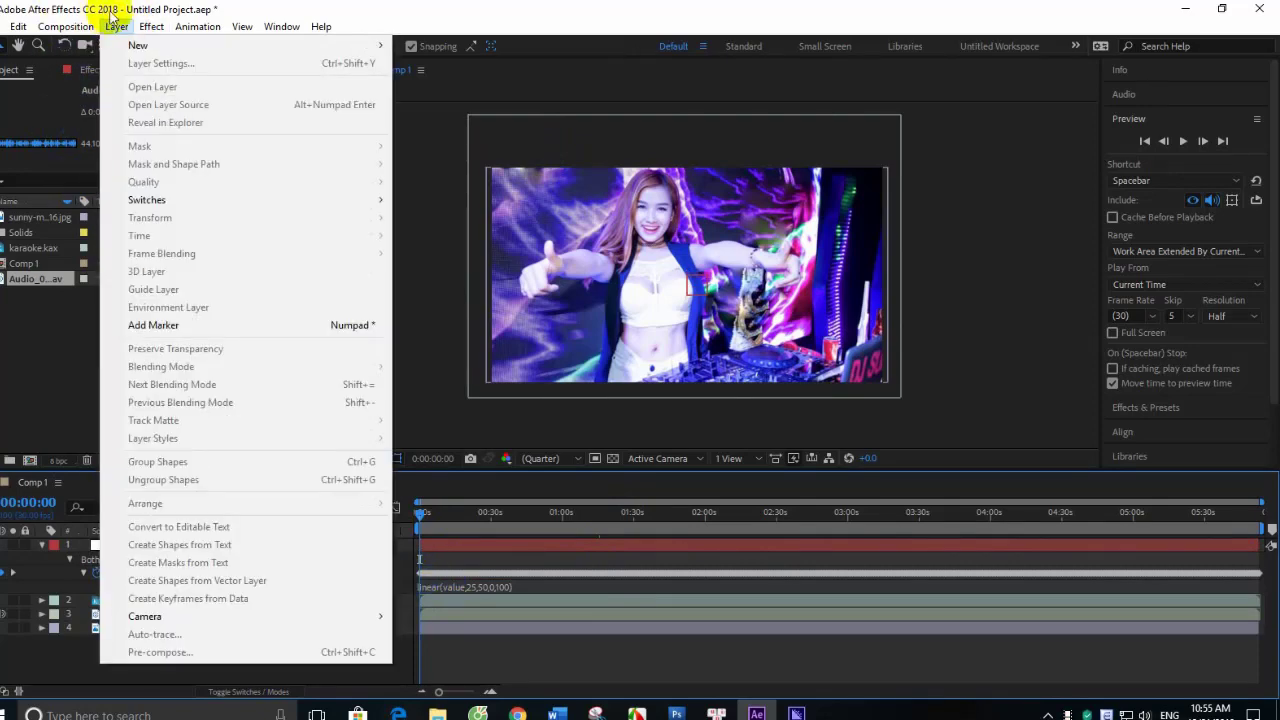
{"action": "mouse_move", "coordinate": [116, 45]}
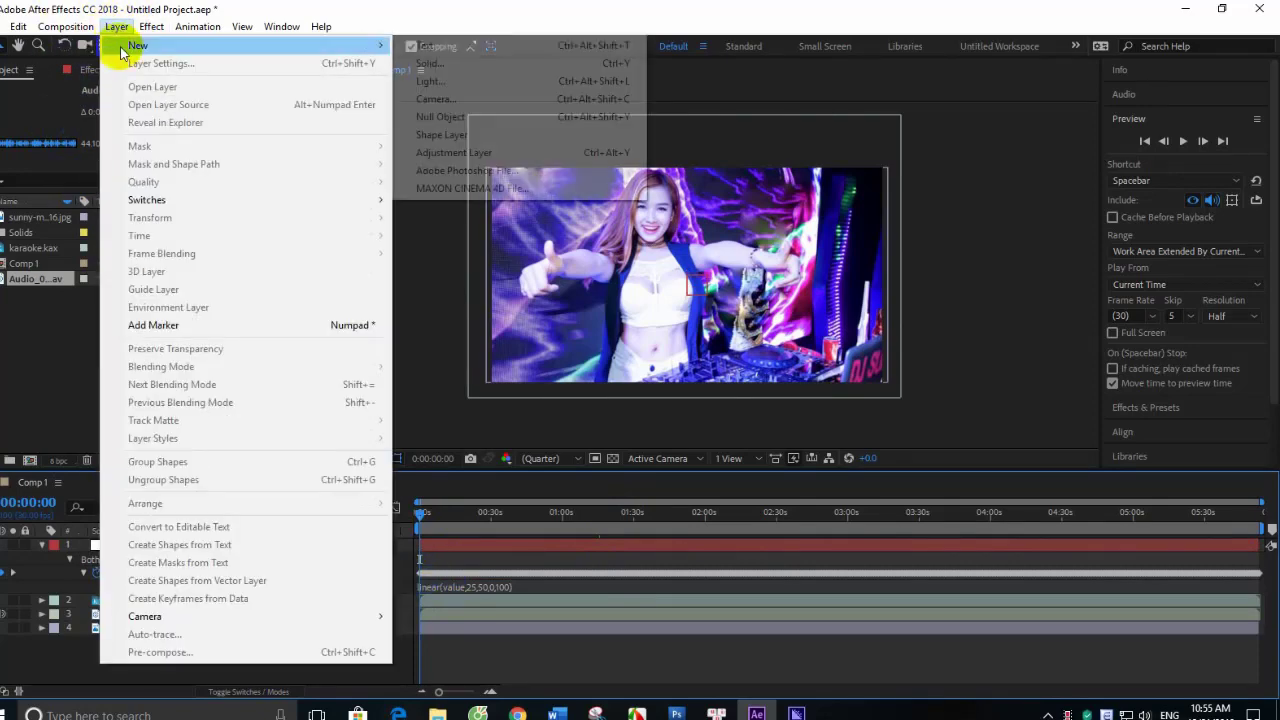
{"action": "left_click", "coordinate": [473, 153]}
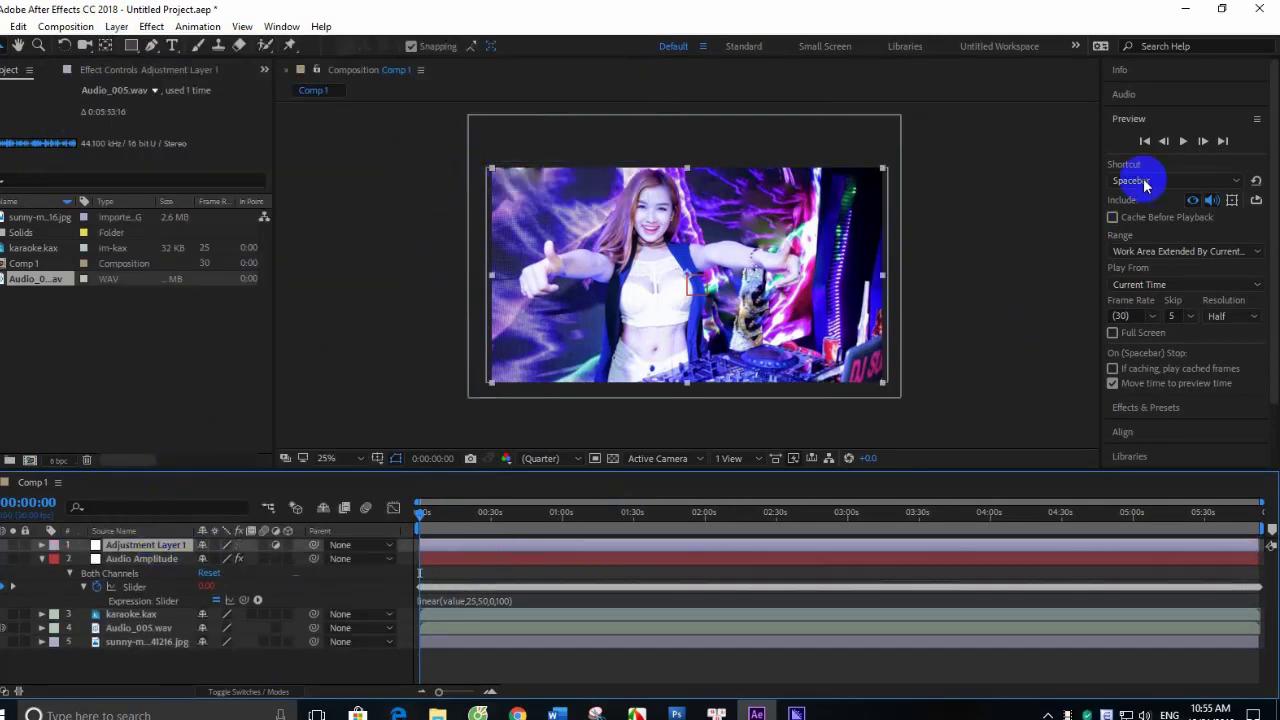
- Apply the Levels effect from Effects & Presets to Adjustment Layer 1
{"action": "left_click", "coordinate": [1173, 418]}
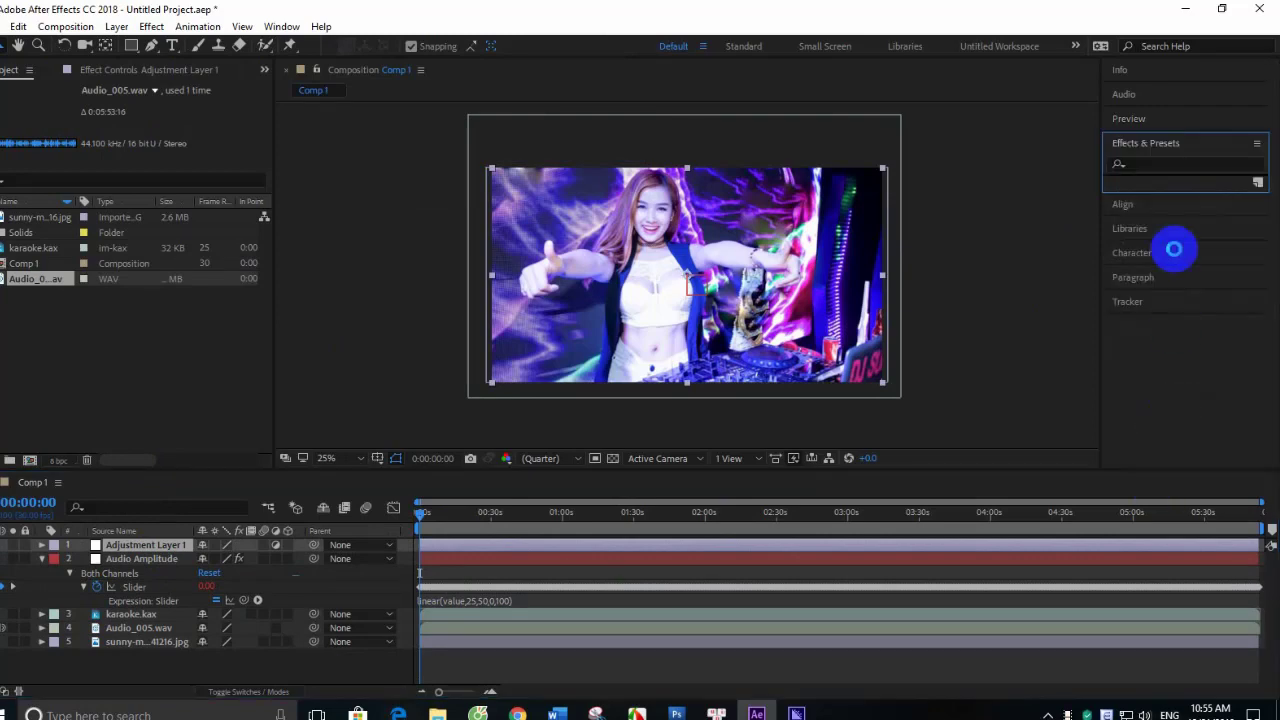
{"action": "left_click", "coordinate": [1162, 164]}
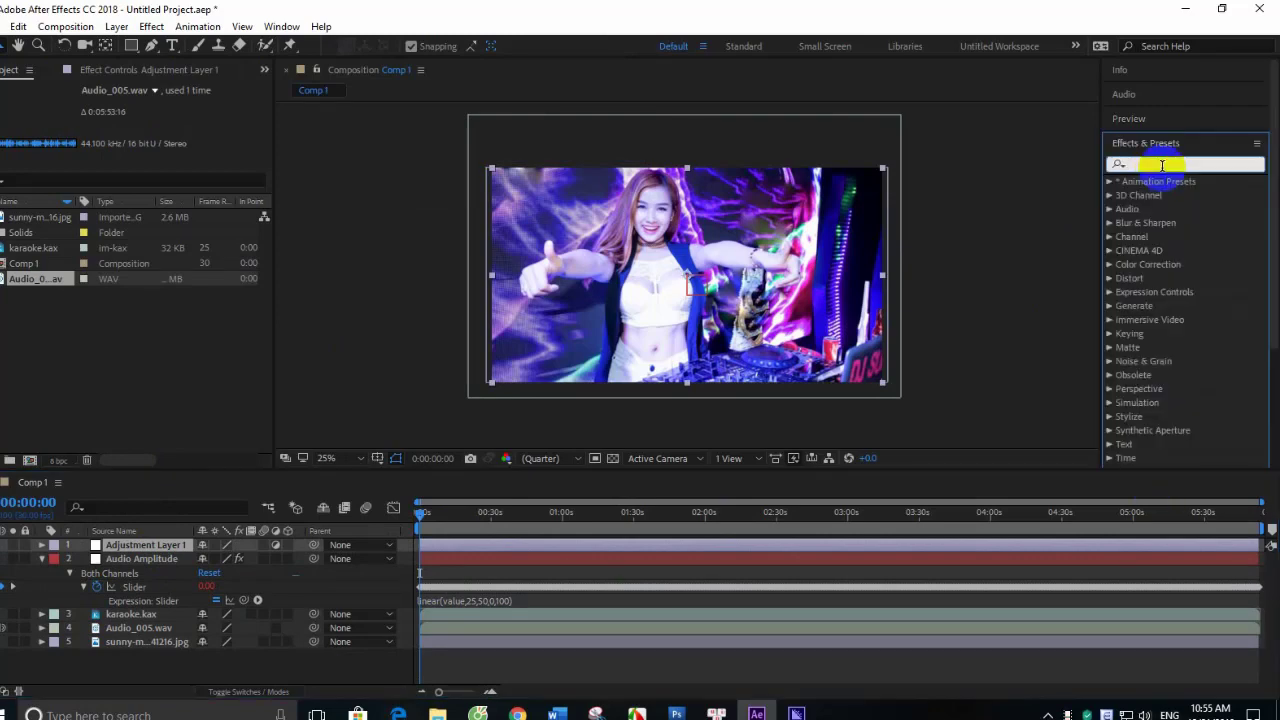
{"action": "type", "text": "lev"}
{"action": "type", "text": "e"}
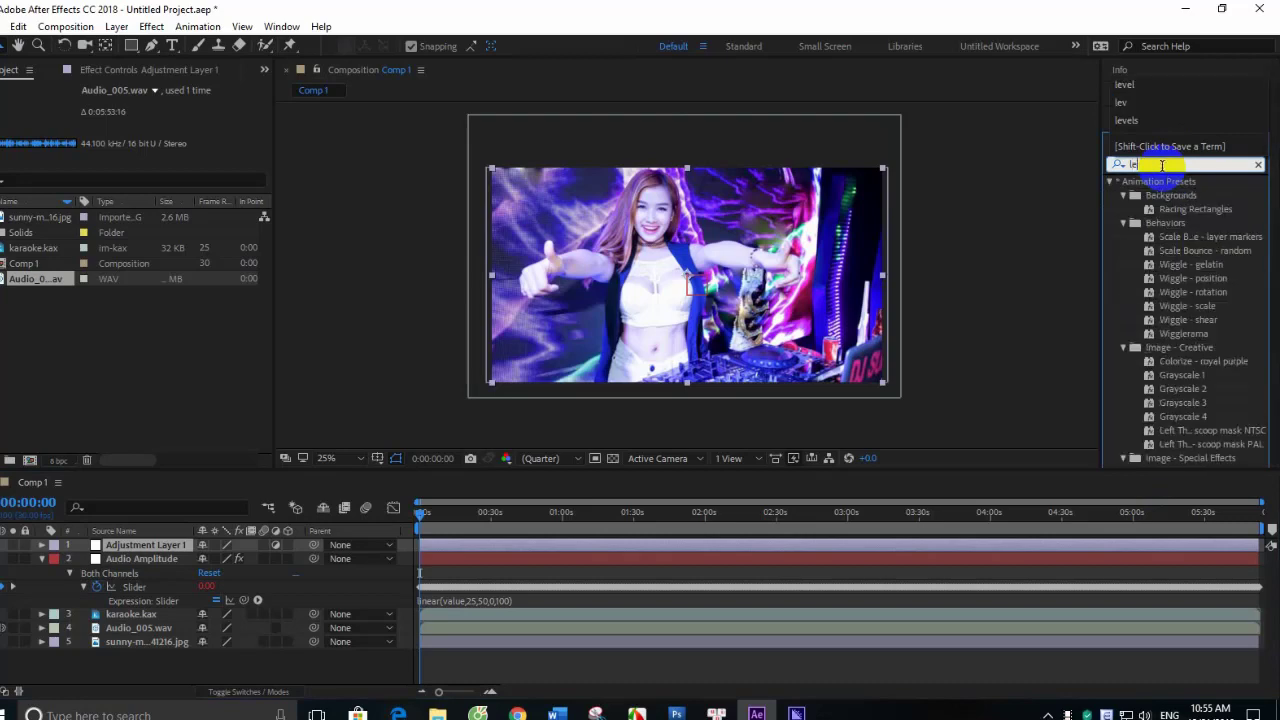
{"action": "type", "text": "ls"}
{"action": "left_click", "coordinate": [1171, 267]}
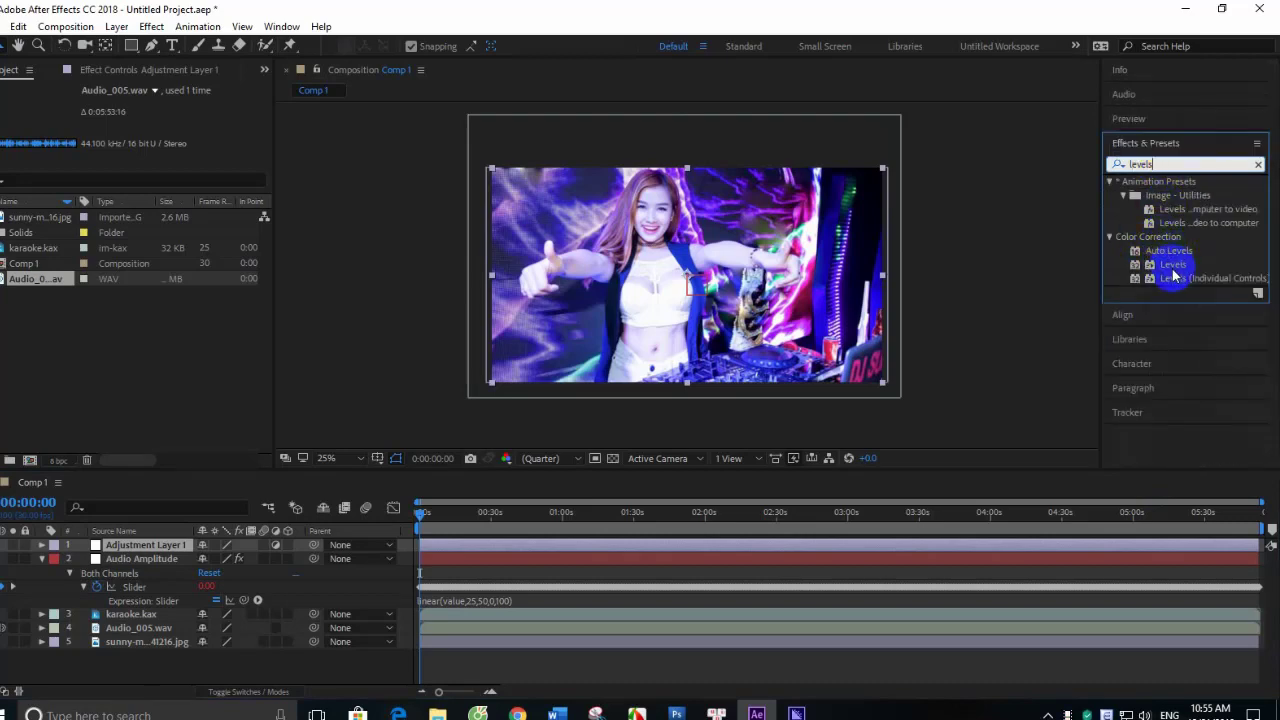
{"action": "left_click", "coordinate": [1173, 265]}
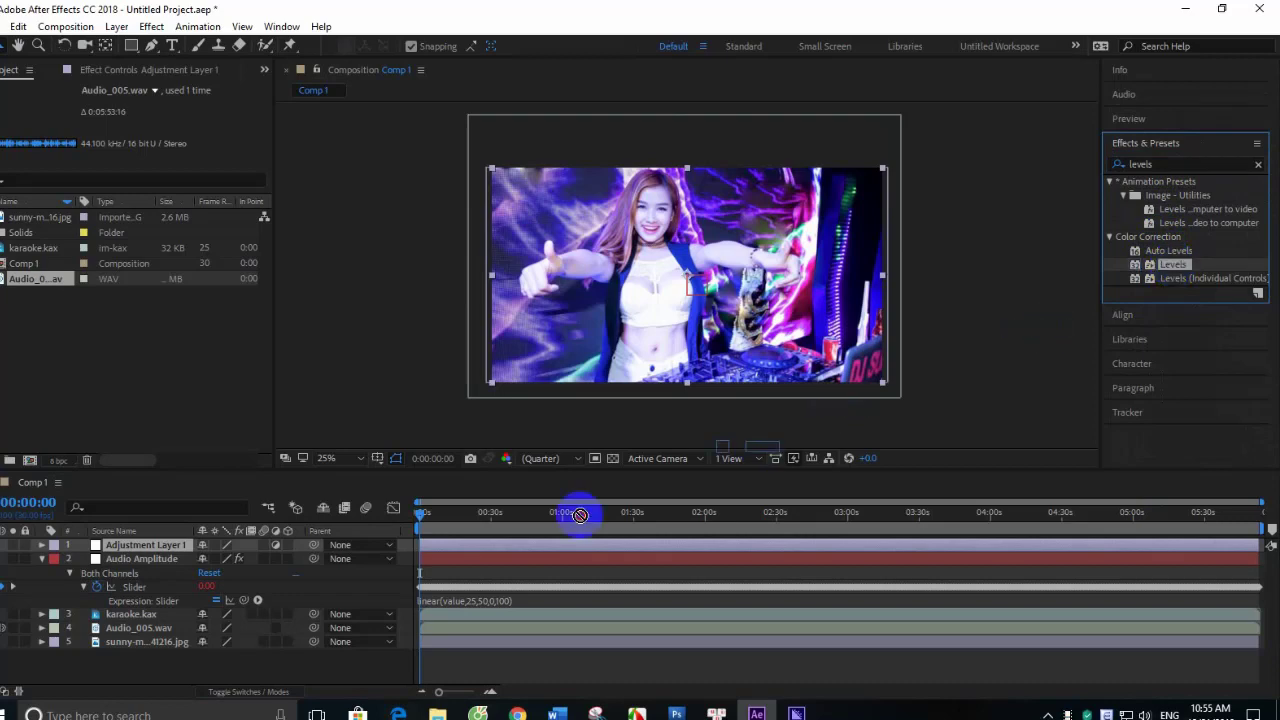
{"action": "left_click_drag", "start_coordinate": [1173, 264], "coordinate": [143, 544]}
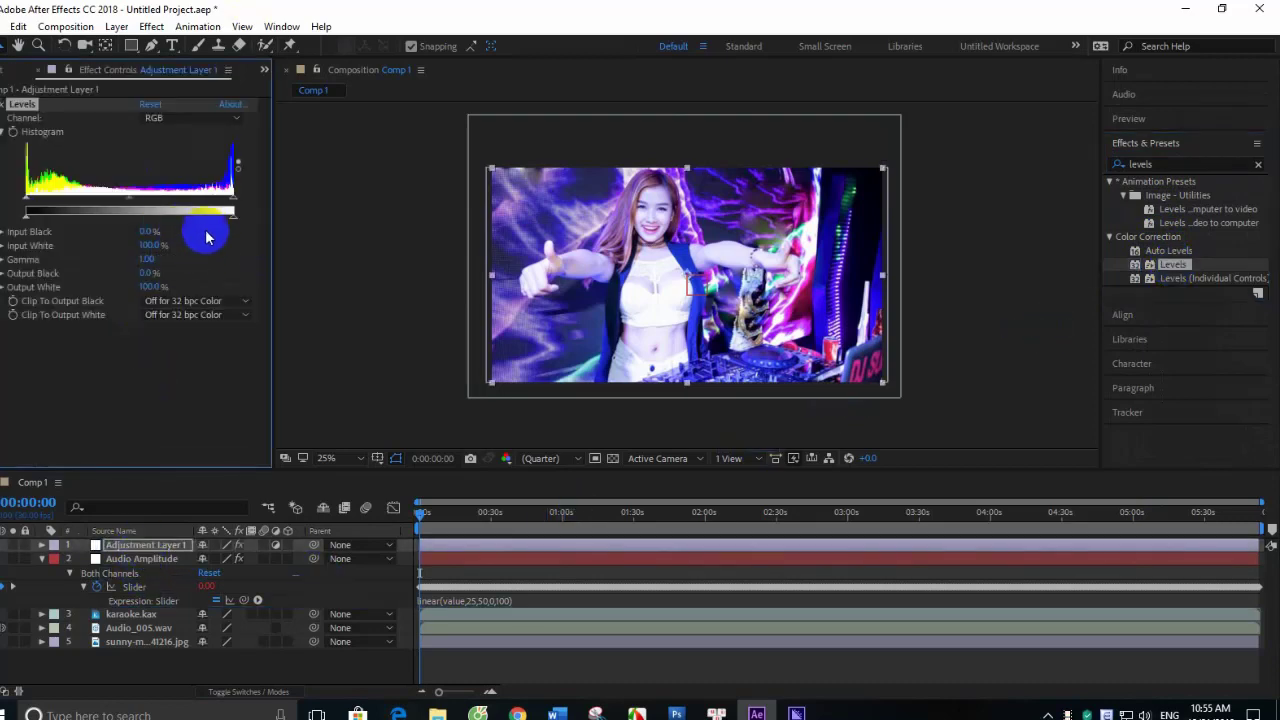
- Set Levels Input Black to 29% and Output White to 61.2%
{"action": "left_click_drag", "start_coordinate": [234, 213], "coordinate": [141, 227]}
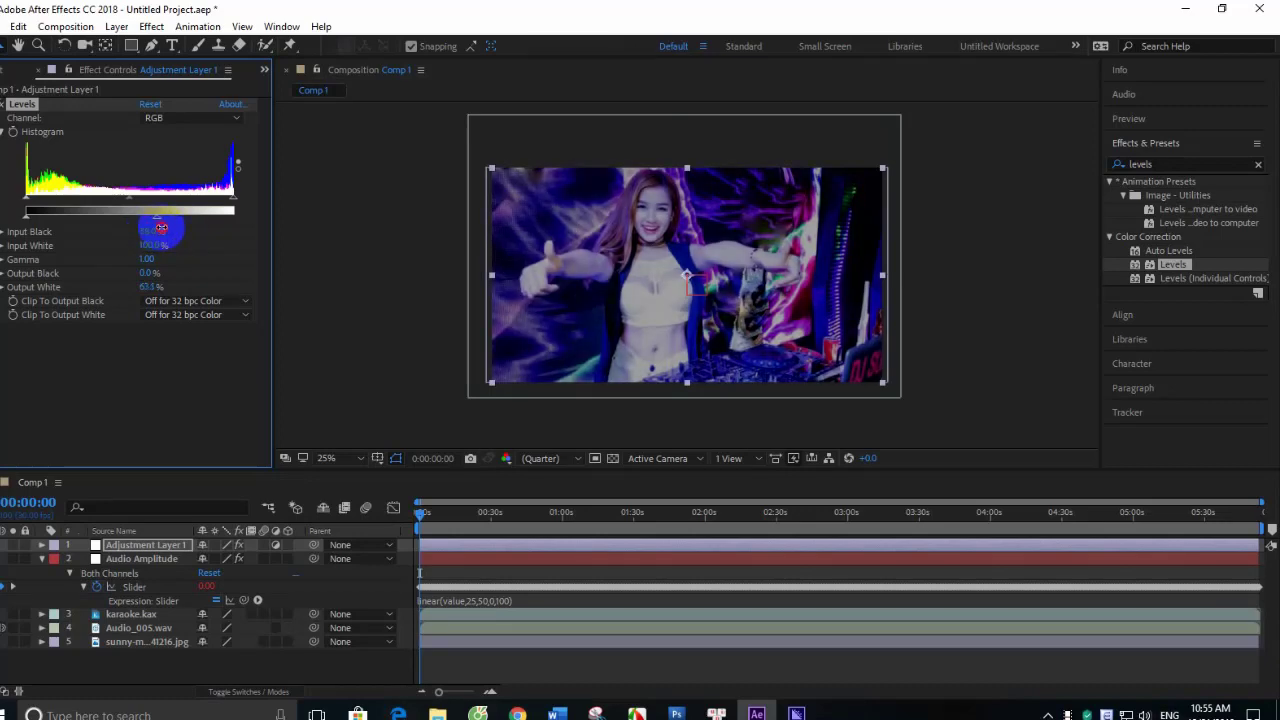
{"action": "mouse_move", "coordinate": [153, 232]}
{"action": "left_mouse_down"}
{"action": "mouse_move", "coordinate": [217, 251]}
{"action": "mouse_move", "coordinate": [173, 224]}
{"action": "left_mouse_up"}
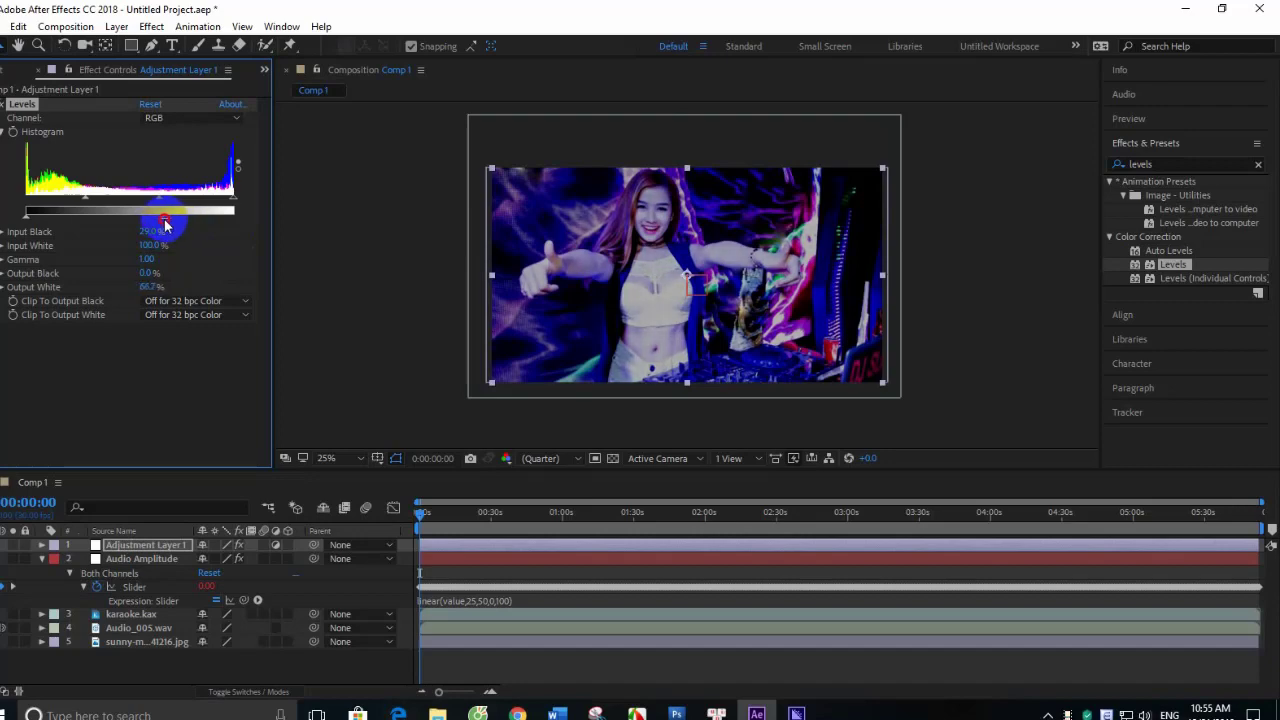
{"action": "left_click", "coordinate": [284, 265]}
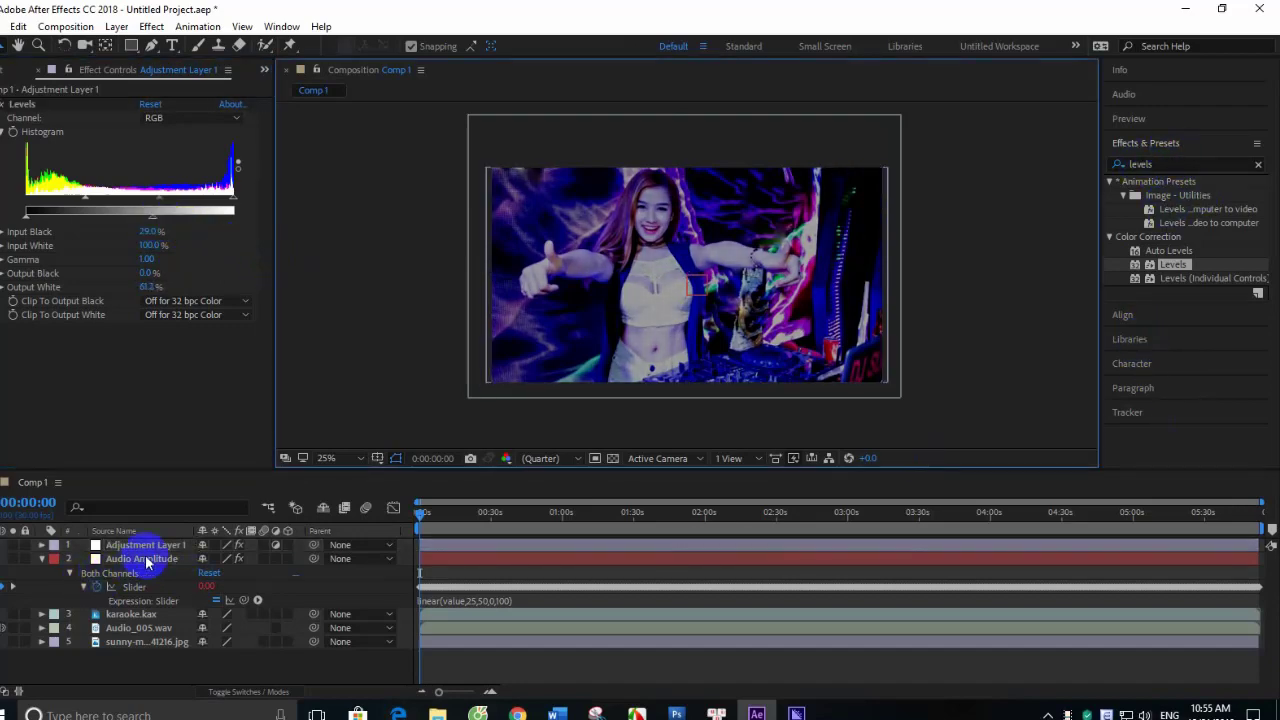
- Pick-whip Adjustment Layer 1's Opacity expression to the Audio Amplitude Slider, then preview
{"action": "left_click", "coordinate": [110, 545]}
{"action": "key", "text": "t"}
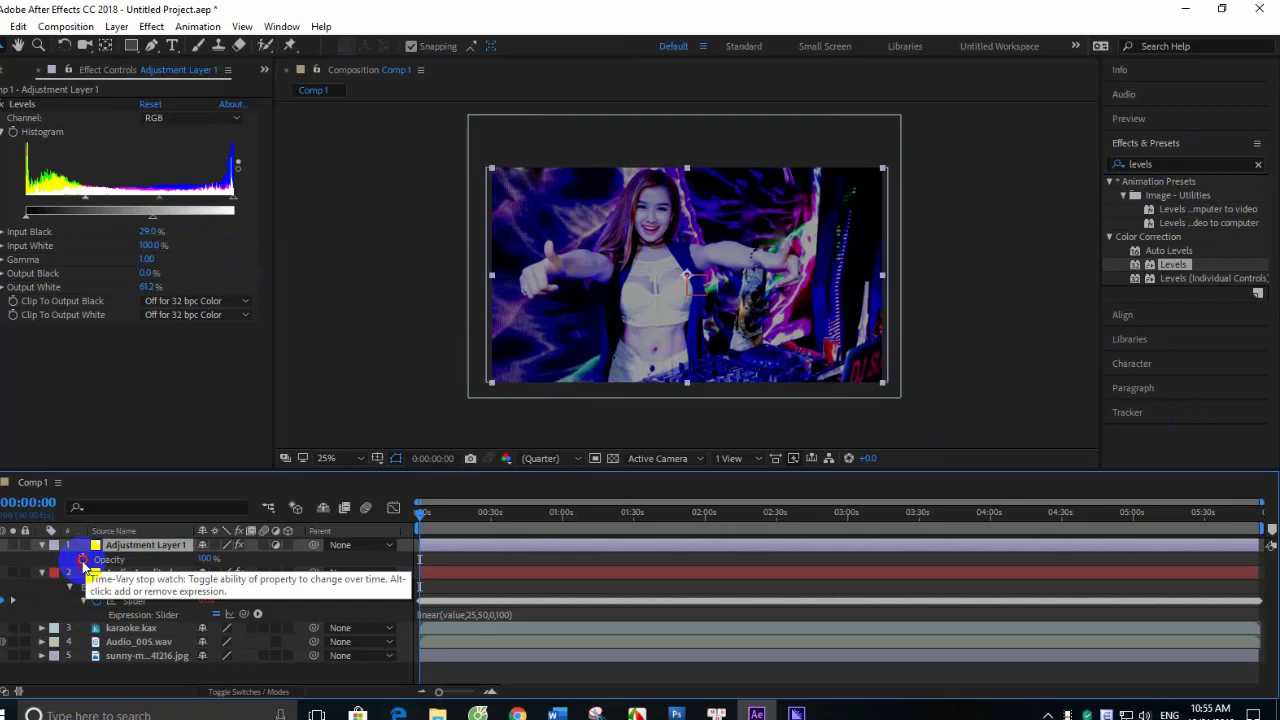
{"action": "left_click", "coordinate": [84, 566], "text": "alt"}
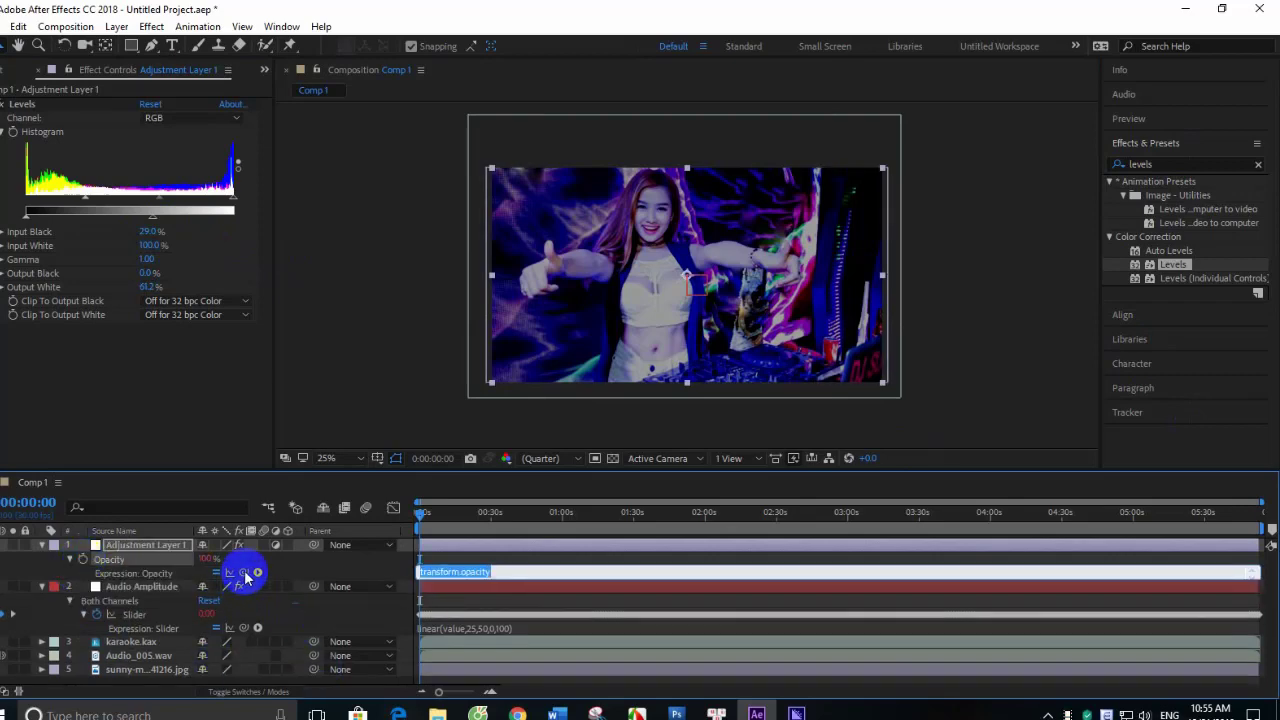
{"action": "left_click_drag", "start_coordinate": [244, 572], "coordinate": [138, 616]}
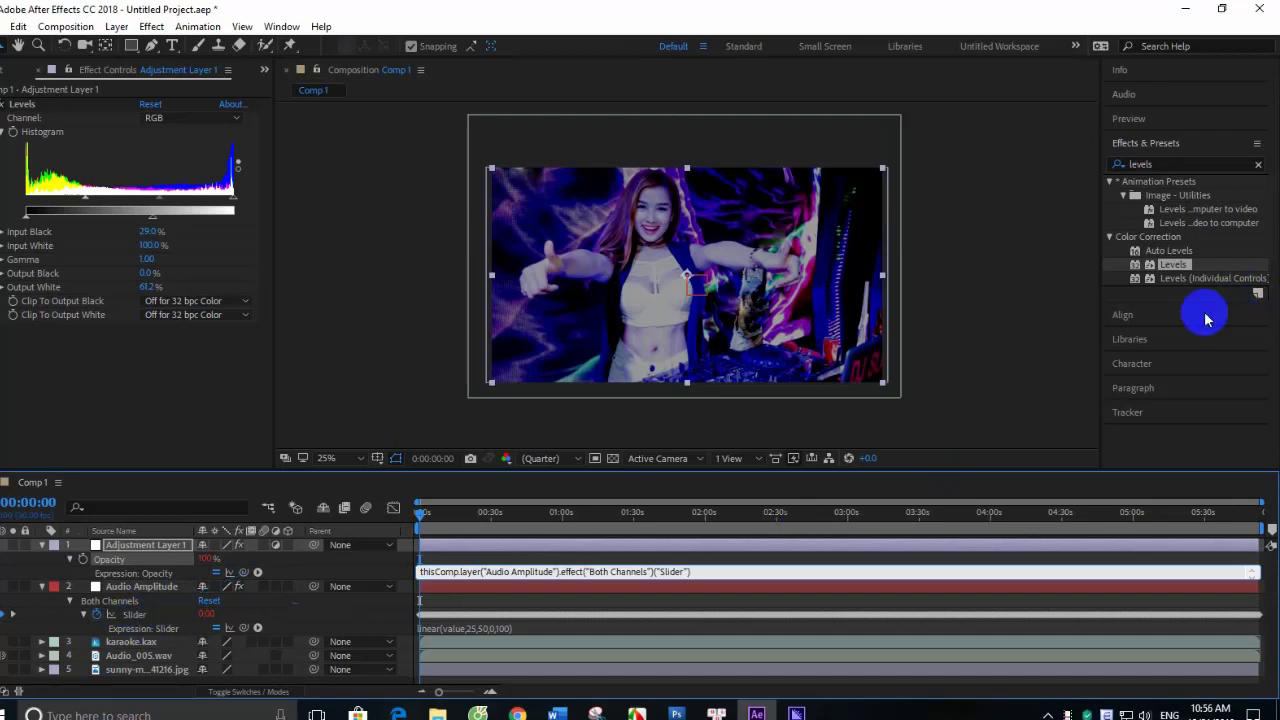
{"action": "left_click", "coordinate": [1133, 118]}
{"action": "left_click", "coordinate": [1183, 141]}
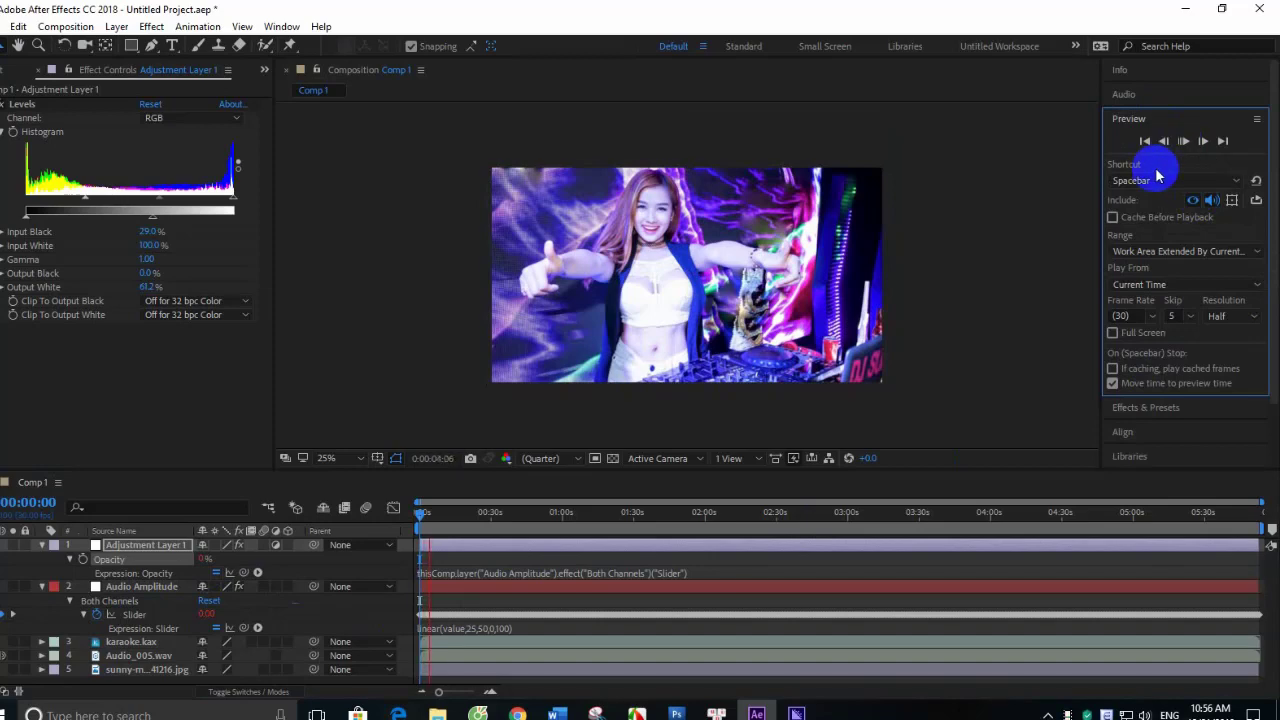
{"action": "key", "text": "space"}
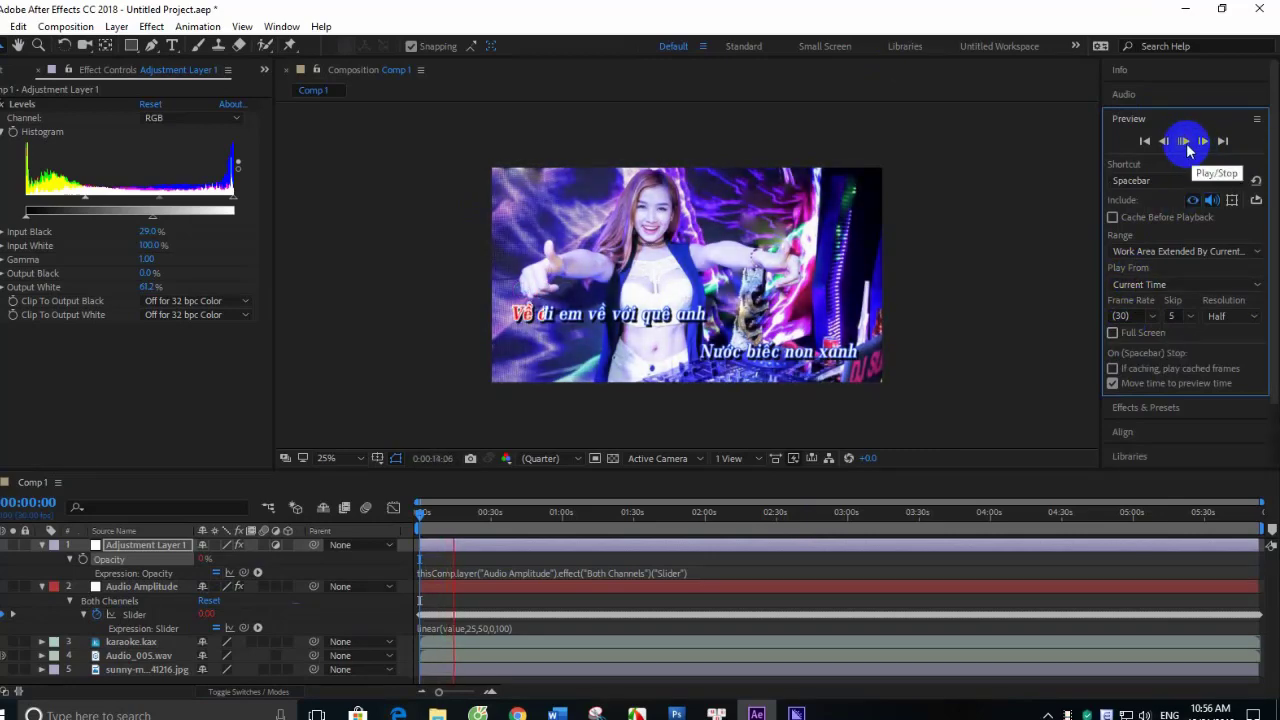
{"action": "left_click", "coordinate": [1186, 143]}
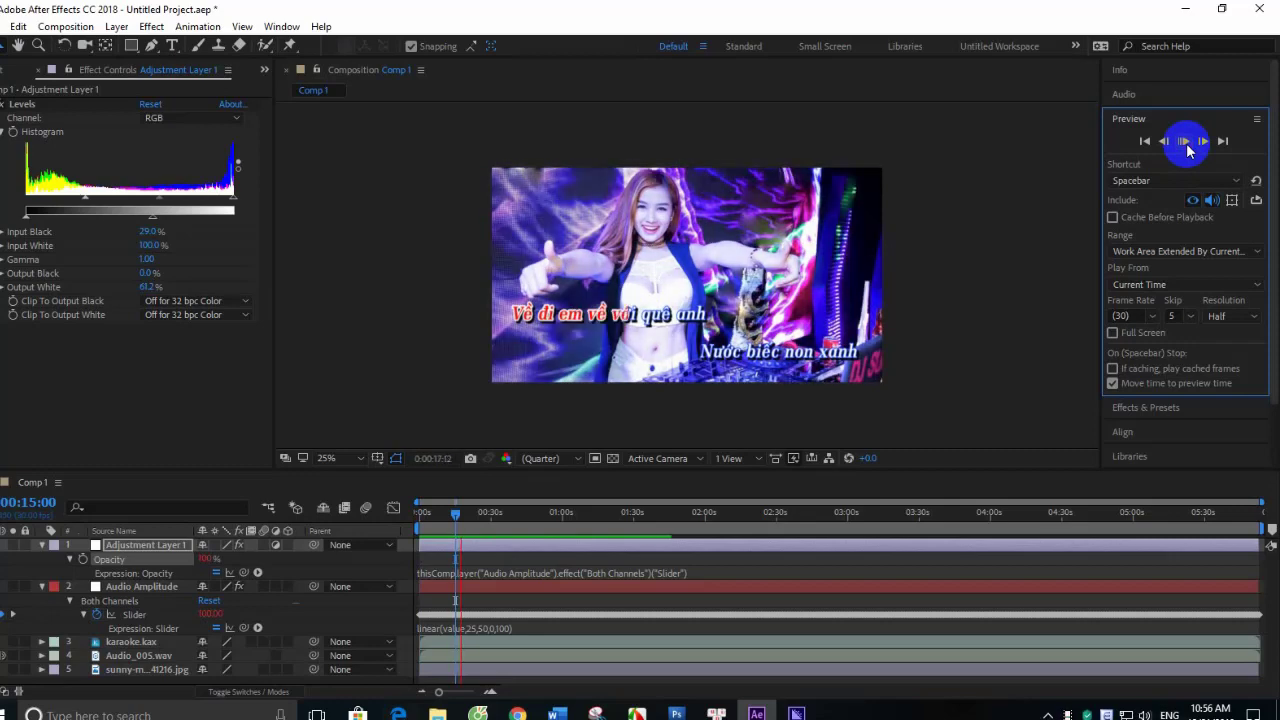
{"action": "left_click", "coordinate": [1186, 145]}
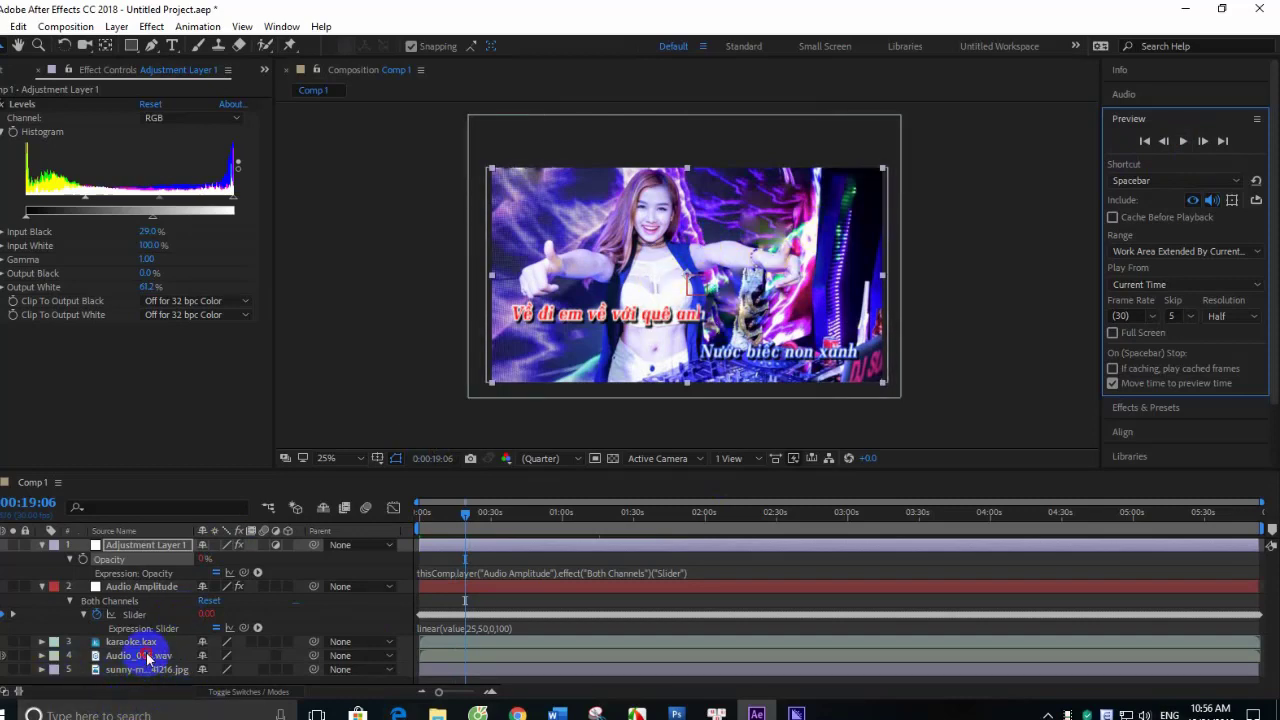
- Pre-compose the Audio_005.wav layer into a new comp named music
{"action": "left_click", "coordinate": [148, 658]}
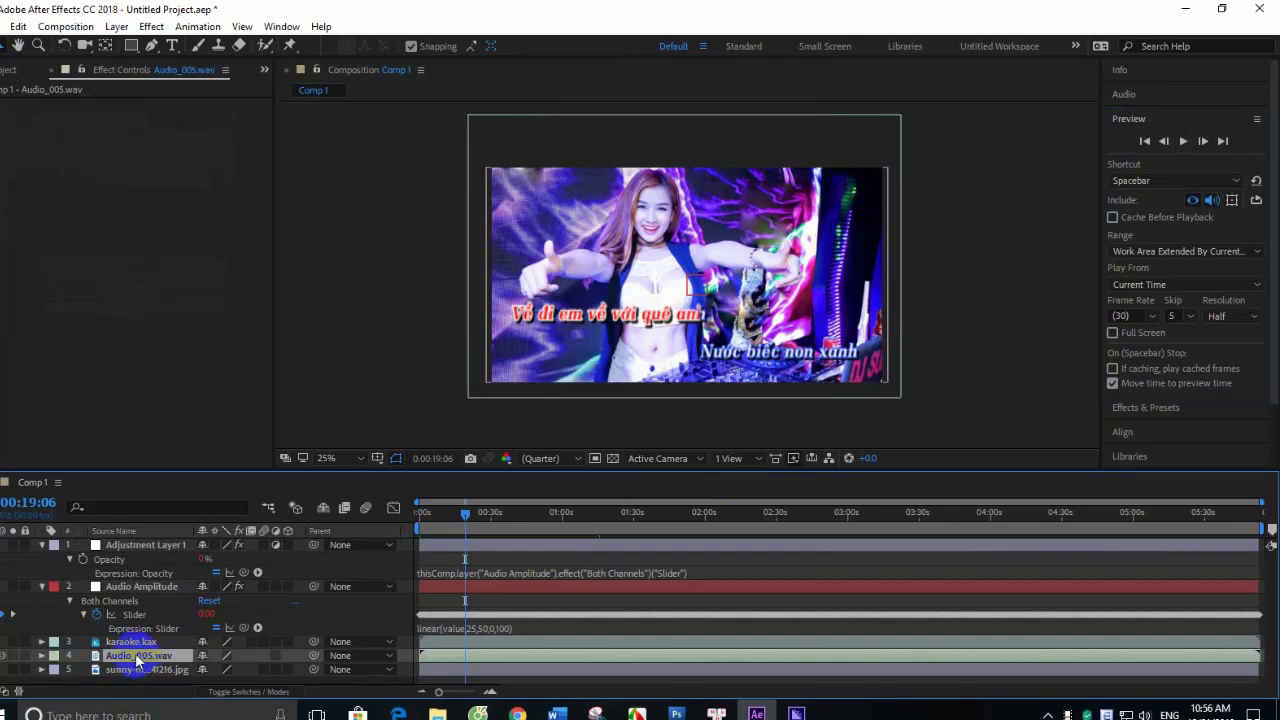
{"action": "key", "text": "ctrl+shift+c"}
{"action": "type", "text": "music"}
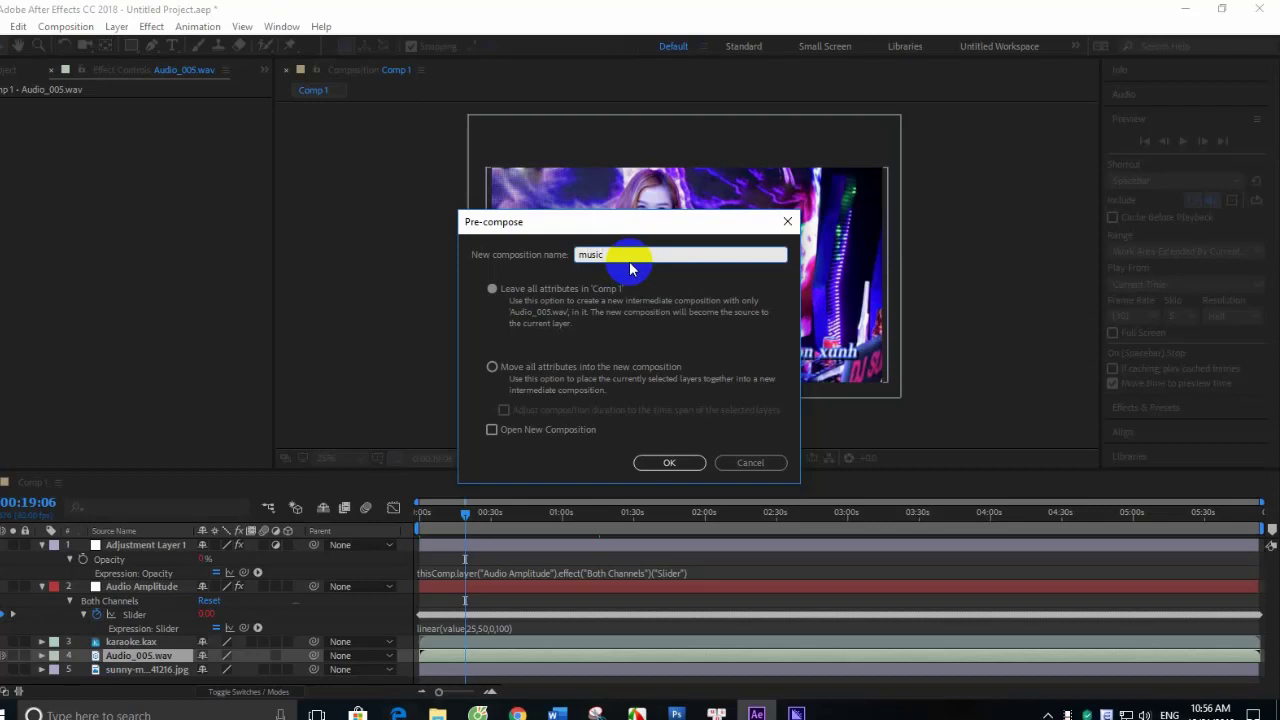
{"action": "left_click", "coordinate": [665, 452]}
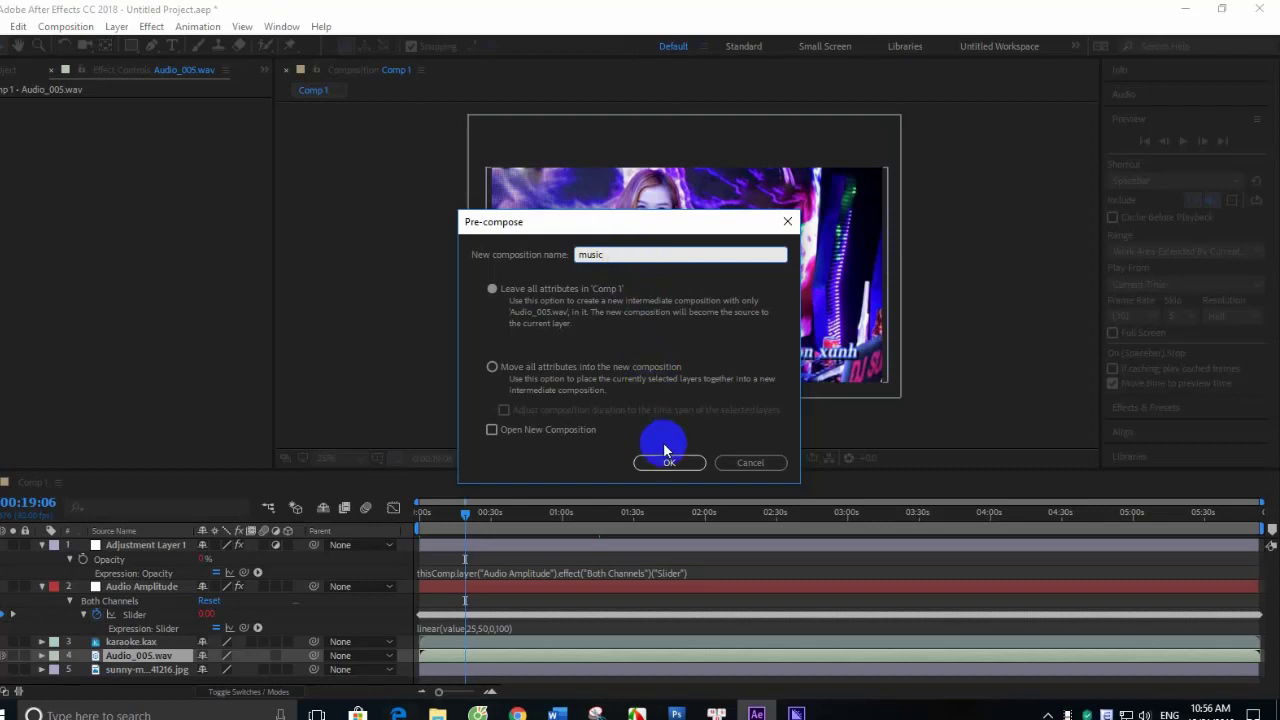
{"action": "left_click", "coordinate": [670, 463]}
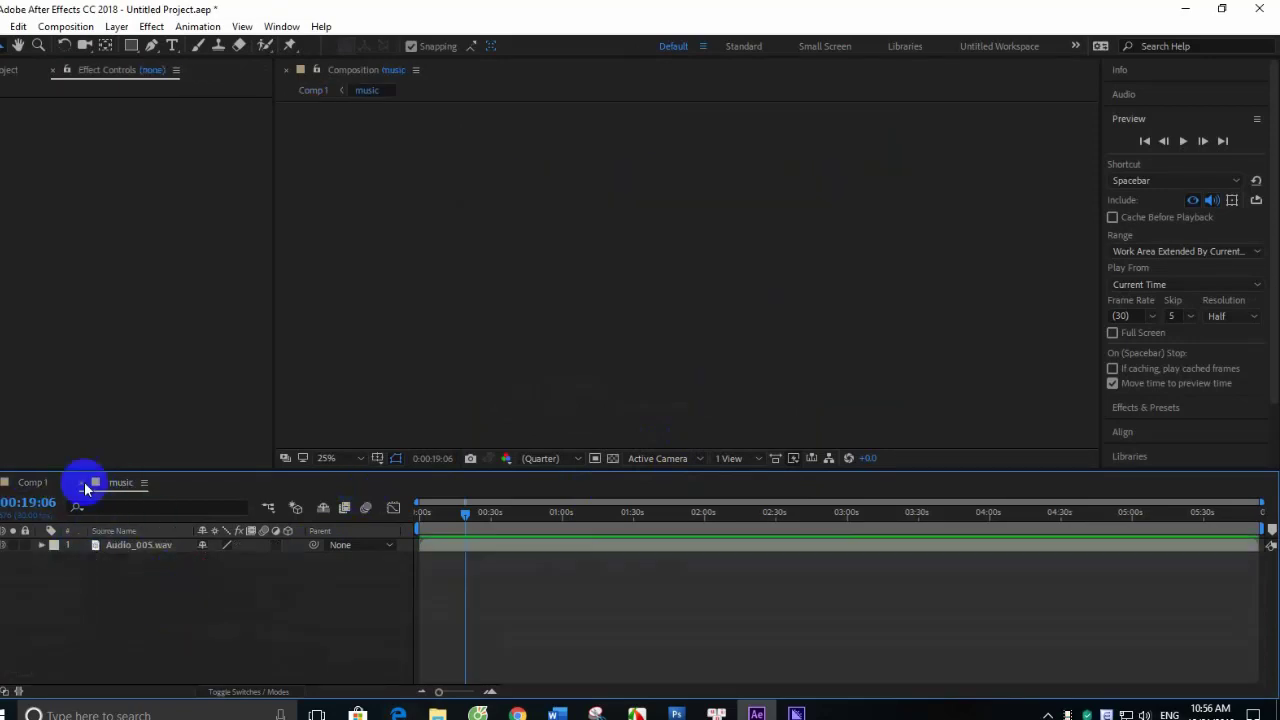
- Inside music, convert Audio_005.wav's audio to amplitude keyframes
{"action": "left_click", "coordinate": [137, 547]}
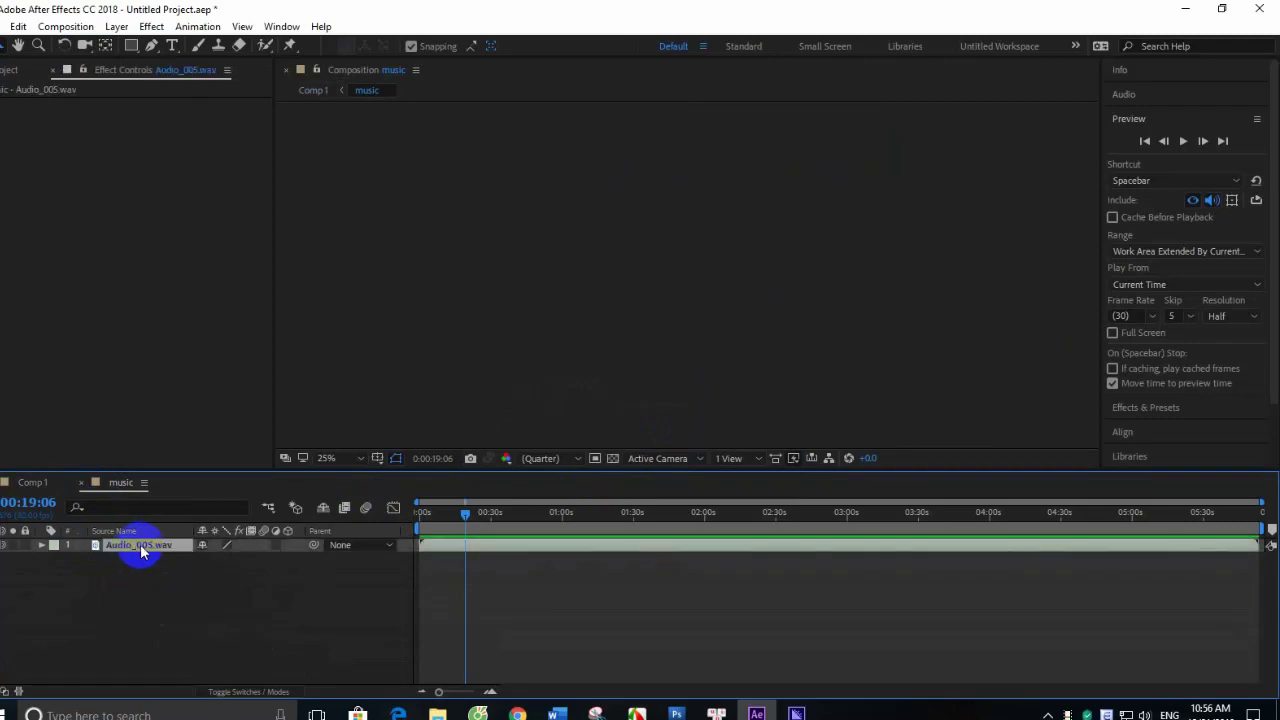
{"action": "right_click", "coordinate": [141, 550]}
{"action": "mouse_move", "coordinate": [183, 281]}
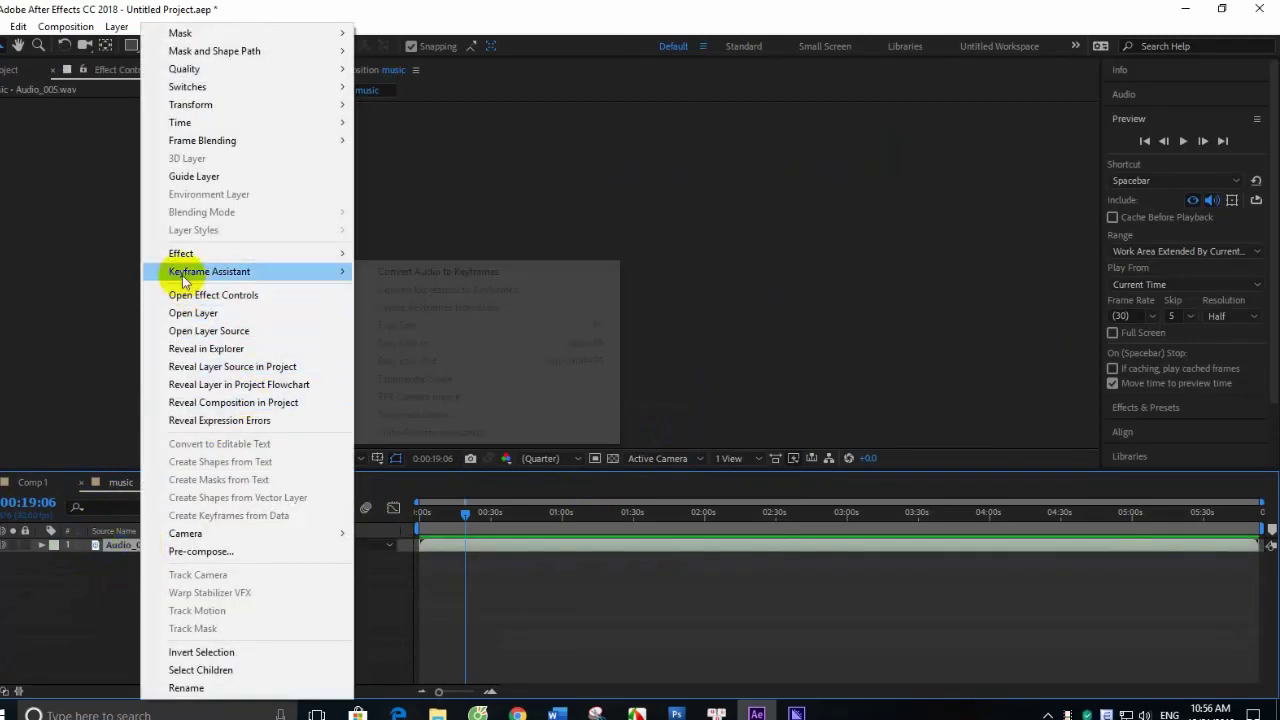
{"action": "left_click", "coordinate": [398, 272]}
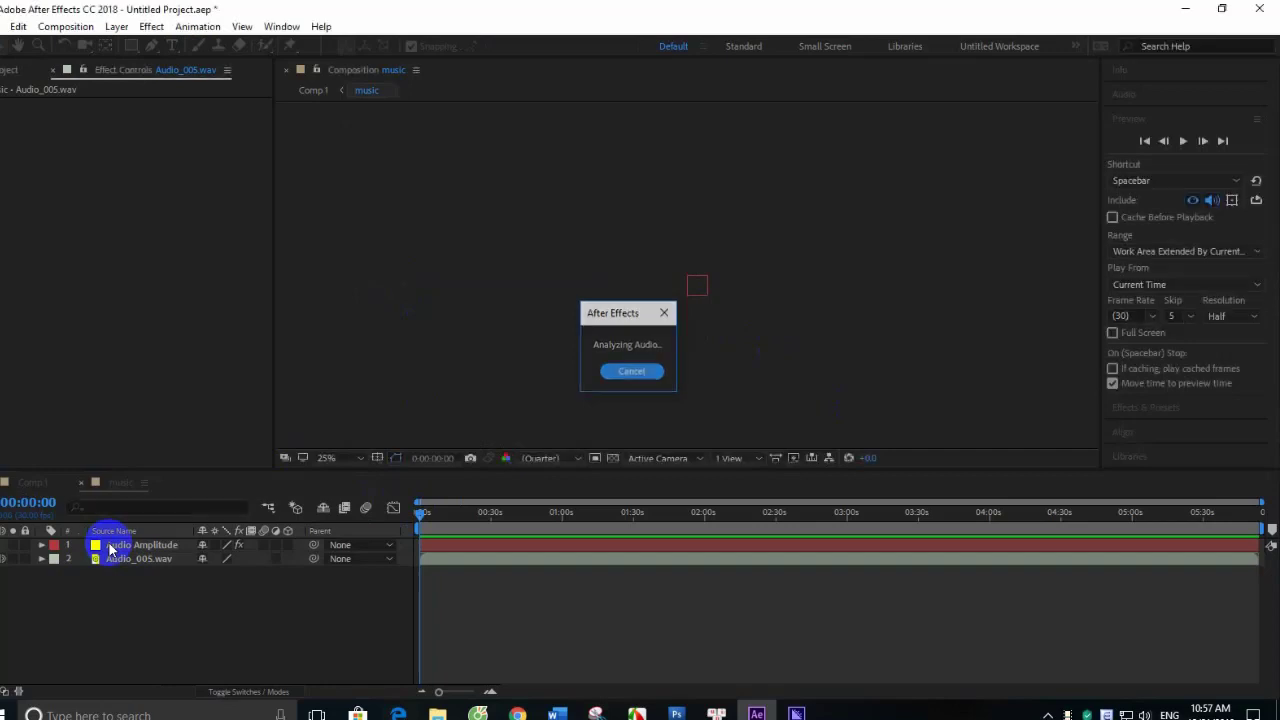
- Delete the Left and Right Channel effects from the Audio Amplitude layer
{"action": "key", "text": "u"}
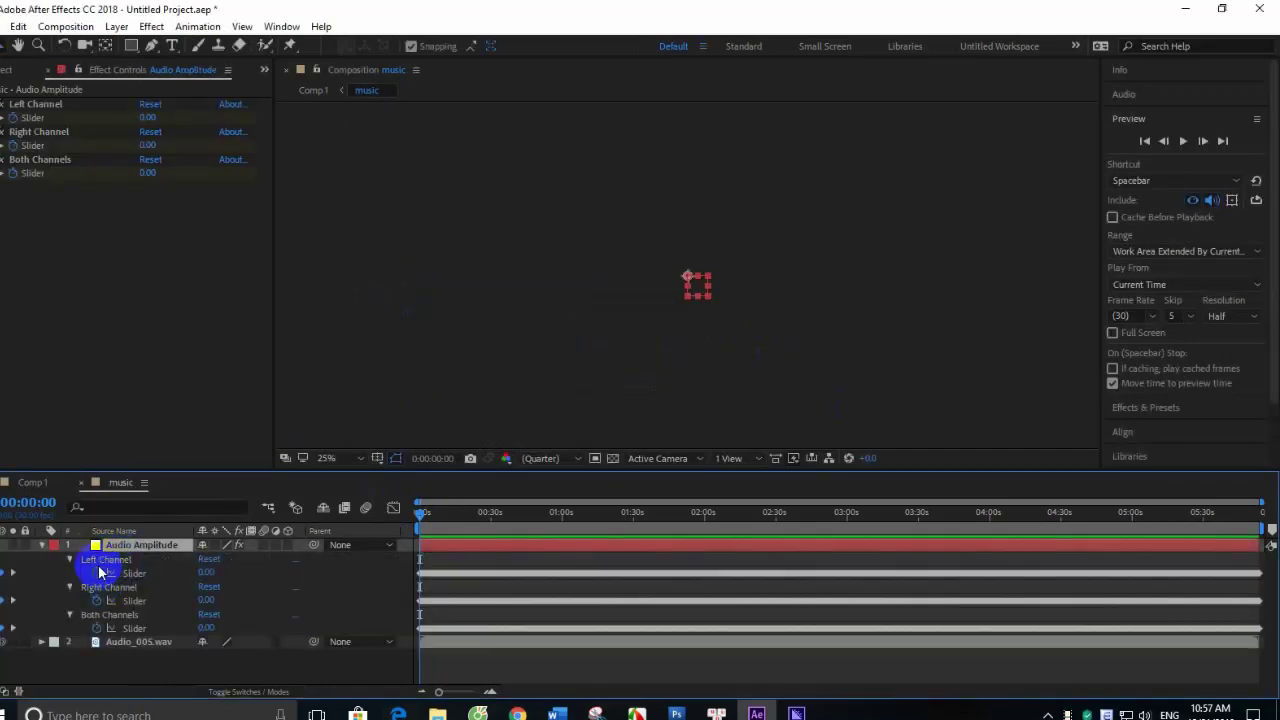
{"action": "left_click", "coordinate": [97, 562]}
{"action": "key", "text": "Delete"}
{"action": "left_click", "coordinate": [95, 561]}
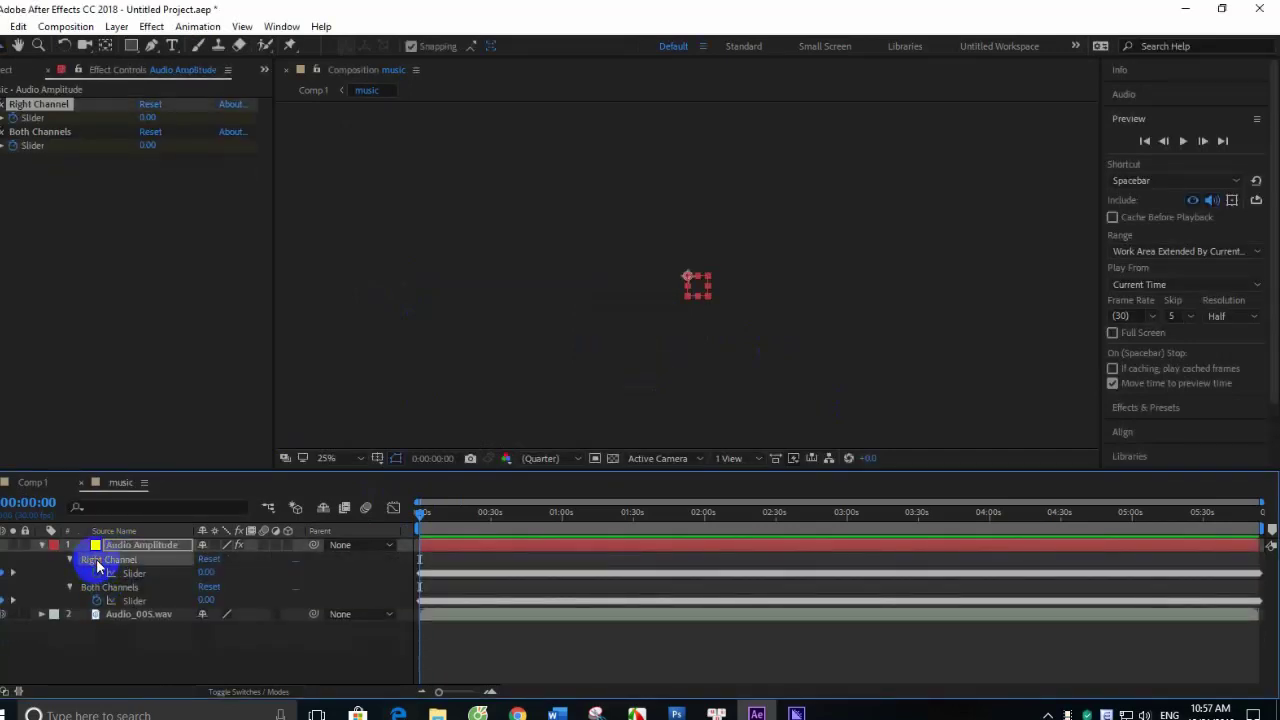
{"action": "key", "text": "Delete"}
{"action": "left_click", "coordinate": [157, 640]}
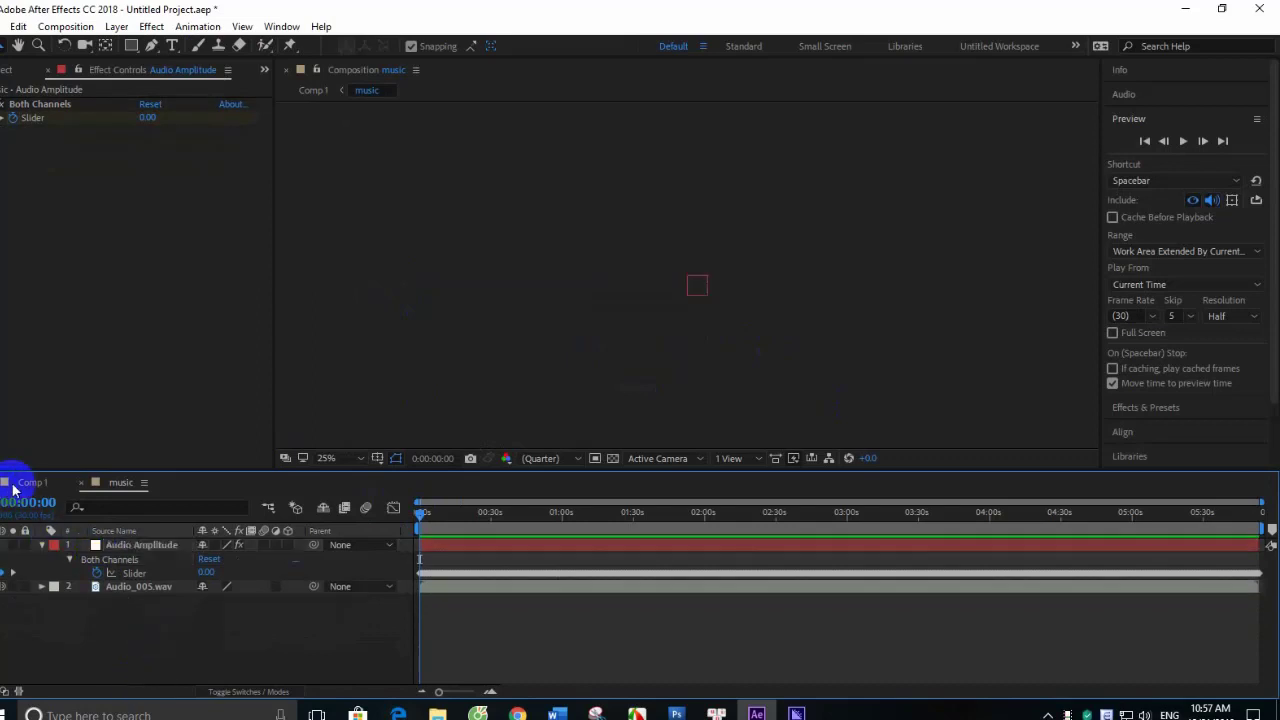
- Apply Magnify to the dancer image in Comp 1 with Size 2000 and Magnification 100
{"action": "left_click", "coordinate": [31, 483]}
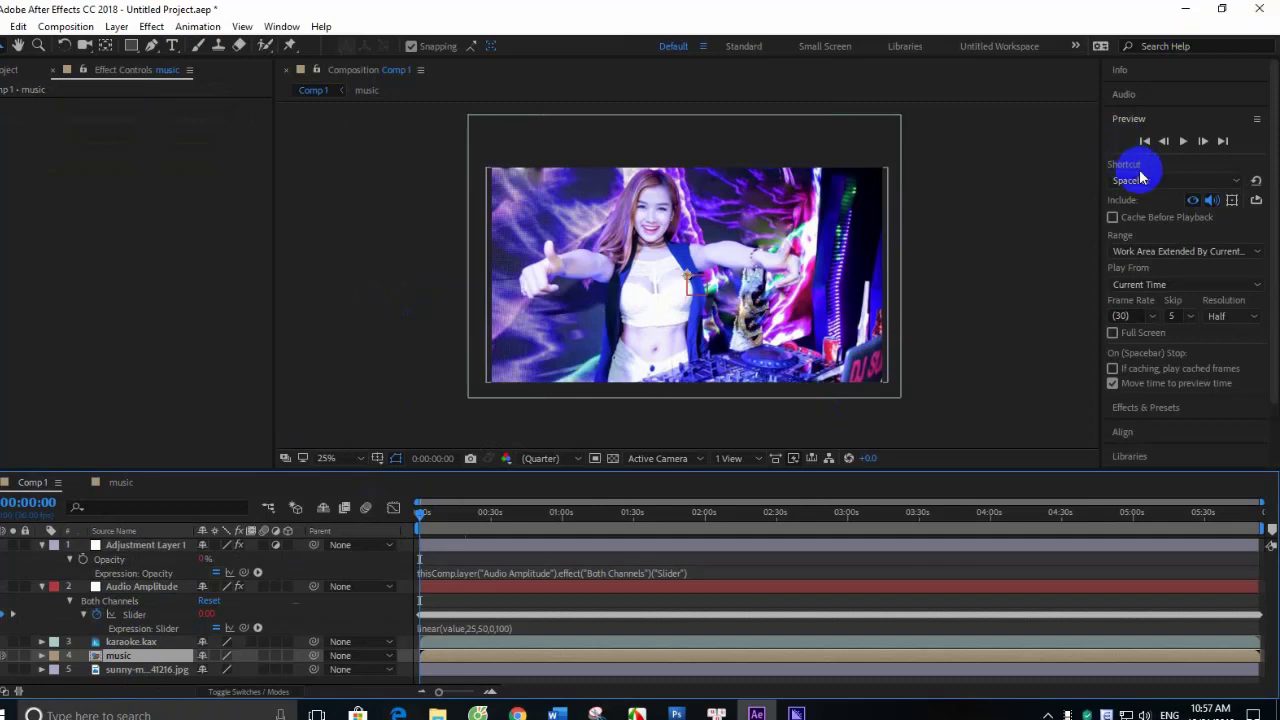
{"action": "left_click", "coordinate": [1146, 407]}
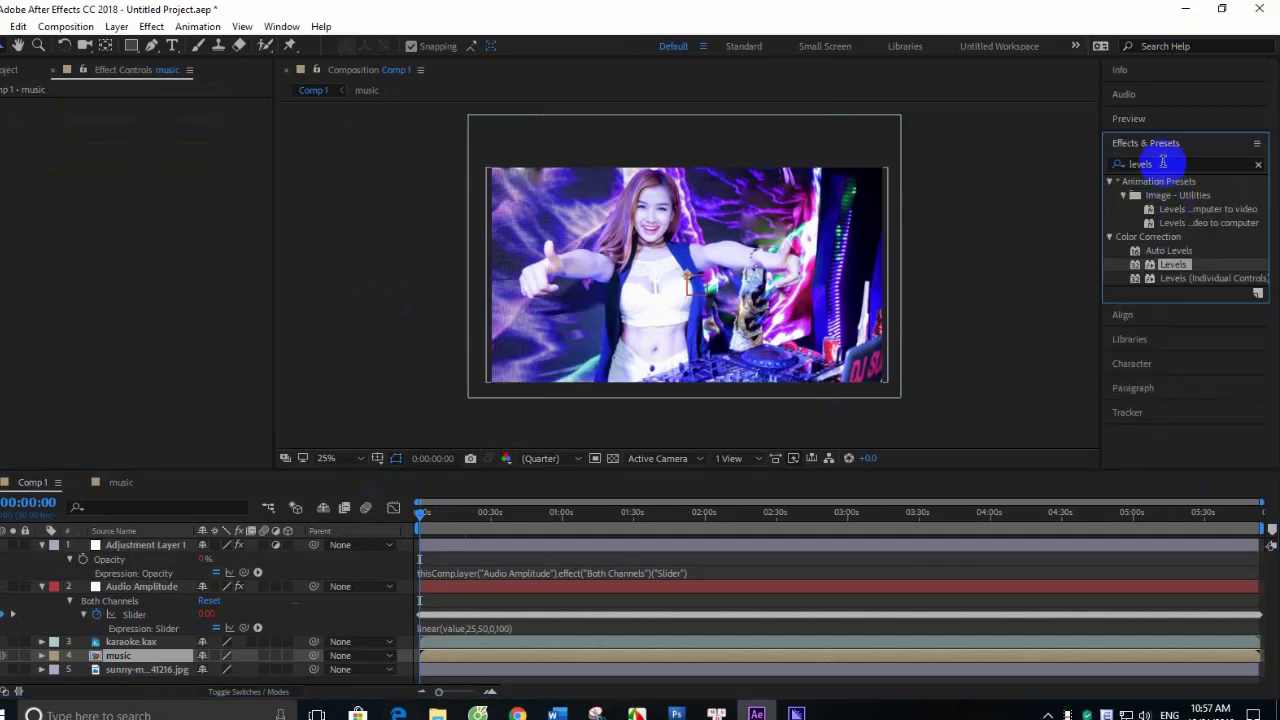
{"action": "left_click", "coordinate": [1138, 164]}
{"action": "type", "text": "m"}
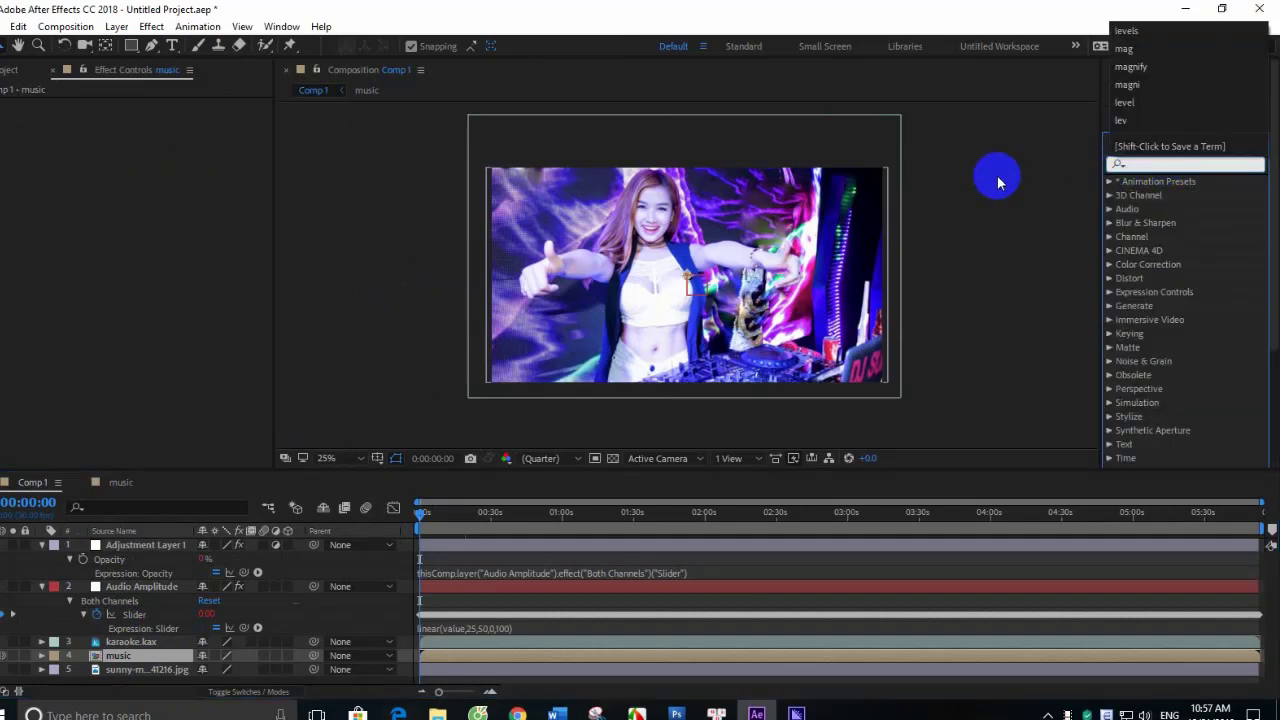
{"action": "type", "text": "agnif"}
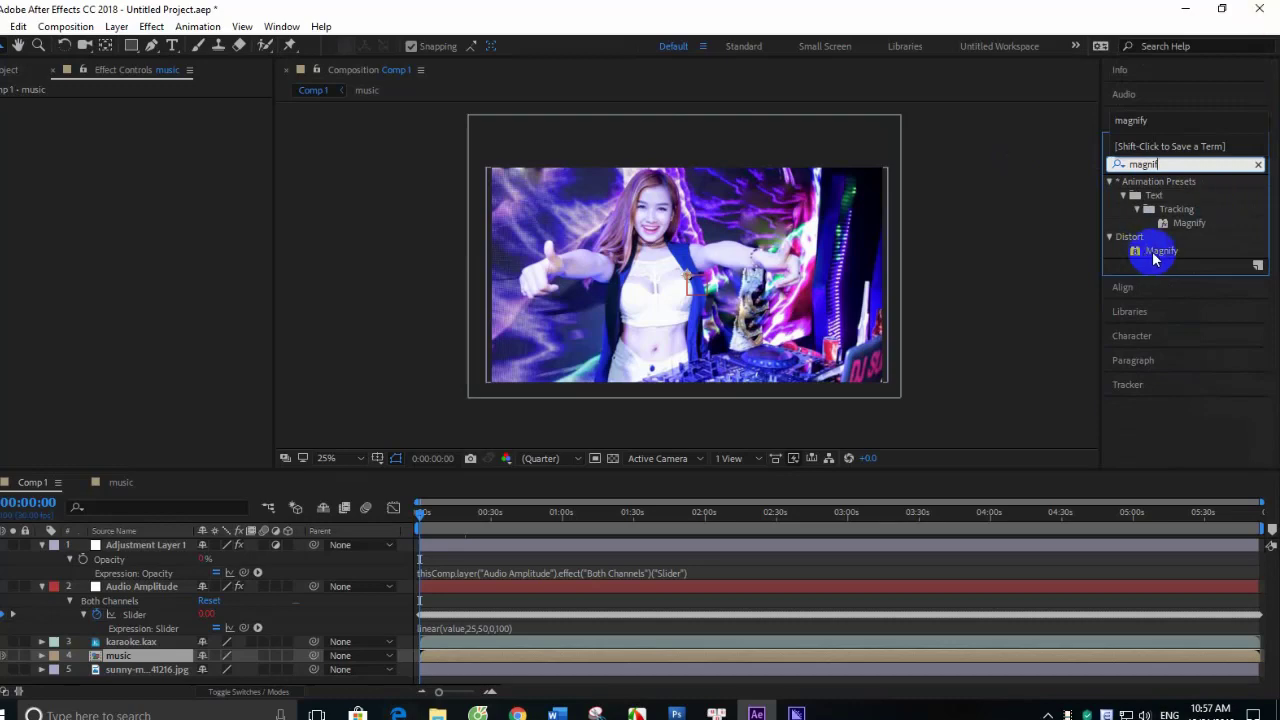
{"action": "mouse_move", "coordinate": [1160, 250]}
{"action": "left_mouse_down"}
{"action": "mouse_move", "coordinate": [588, 548]}
{"action": "mouse_move", "coordinate": [127, 677]}
{"action": "left_mouse_up"}
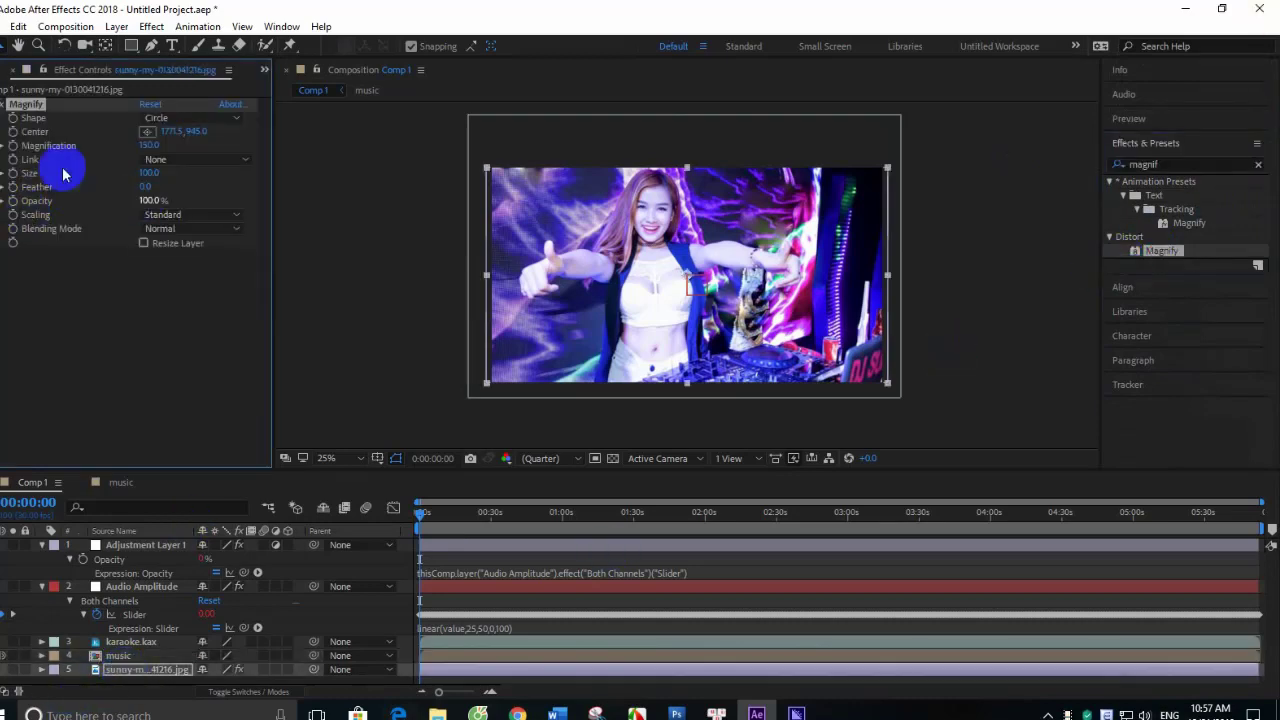
{"action": "left_click", "coordinate": [148, 173]}
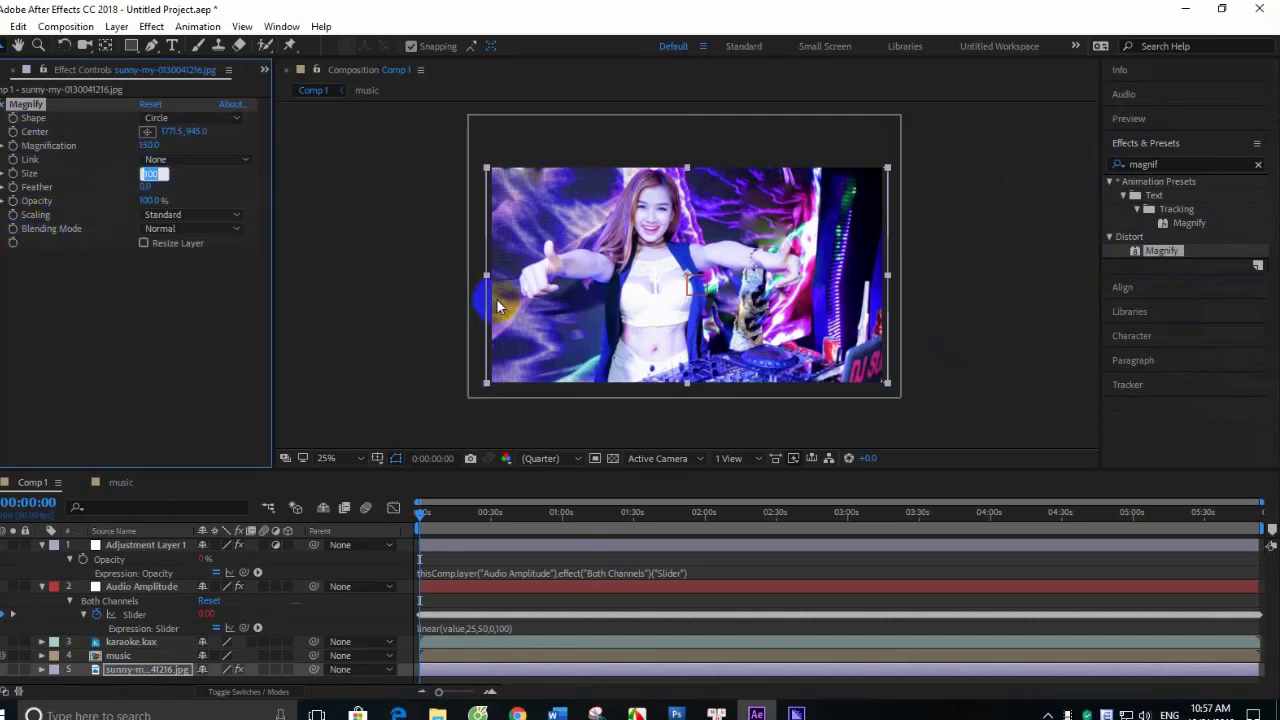
{"action": "type", "text": "2000"}
{"action": "left_click", "coordinate": [149, 145]}
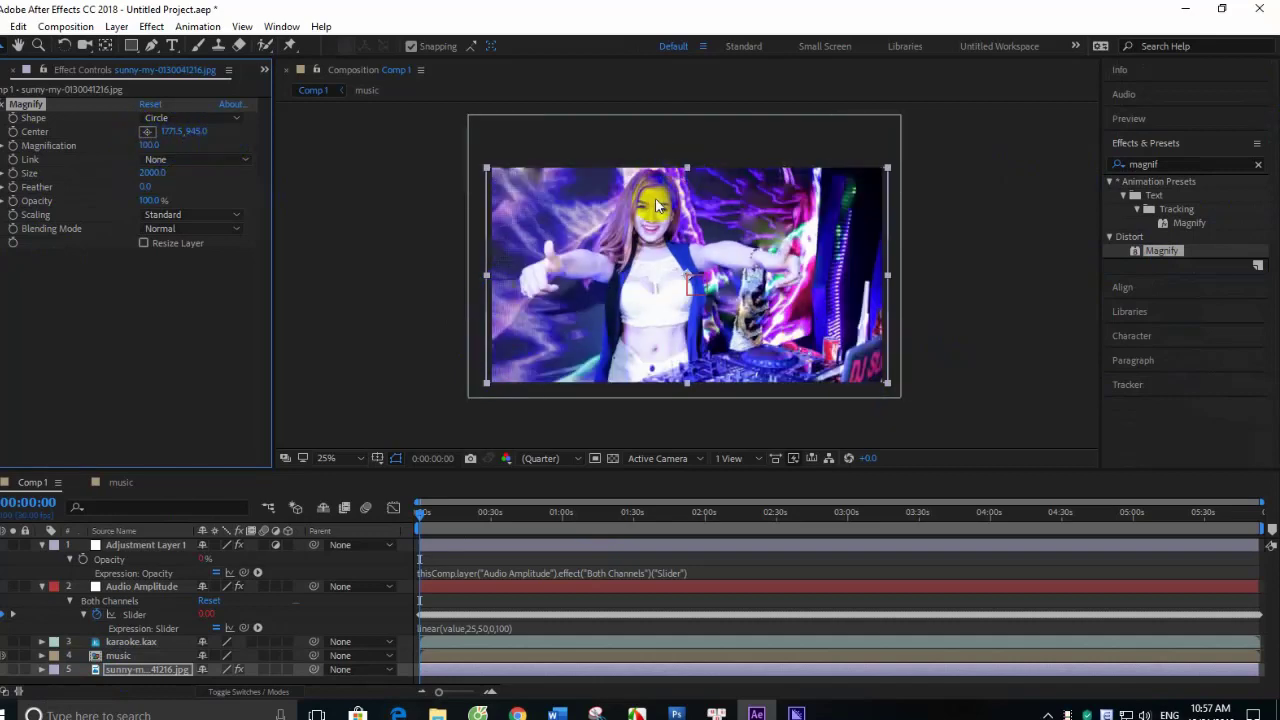
- Paste a Magnification expression adding comp "music"'s Audio Amplitude slider divided by 5
{"action": "left_click", "coordinate": [12, 146], "text": "alt"}
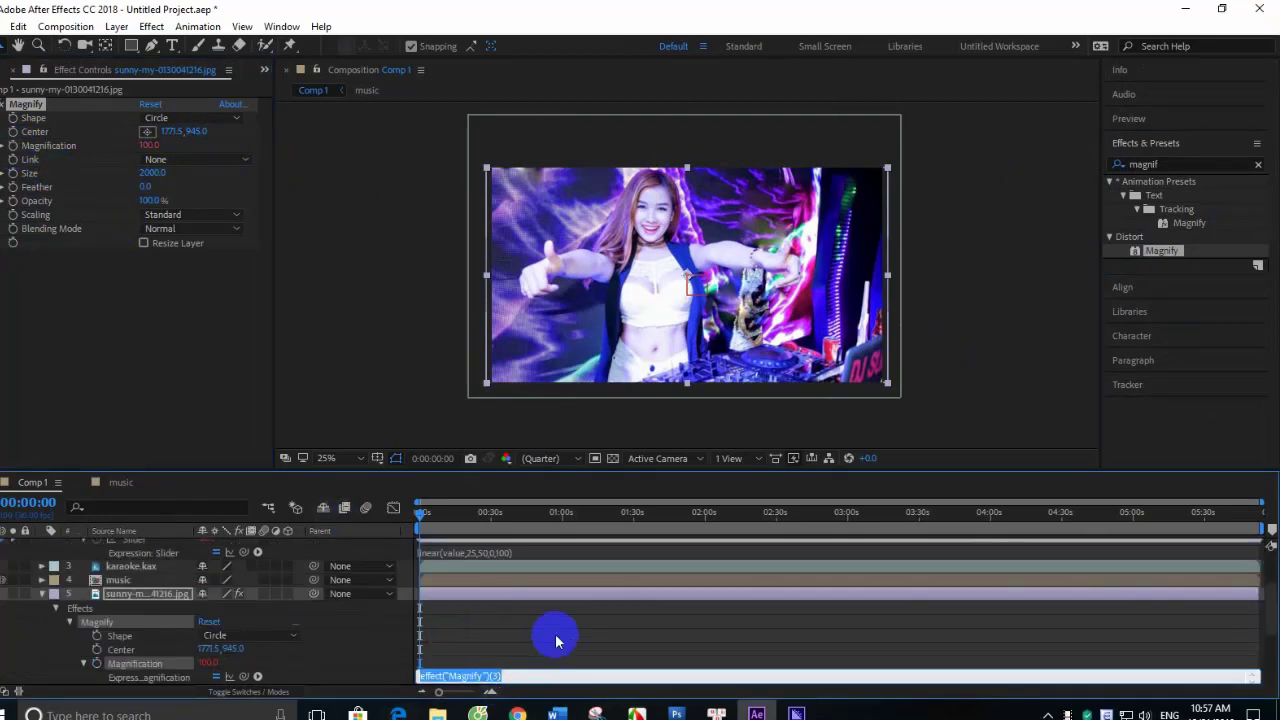
{"action": "type", "text": "value + (comp(\"music\").layer(\"Audio Amplitude\").effect(\"Both Channels\")(\"Slider\")) / 5"}
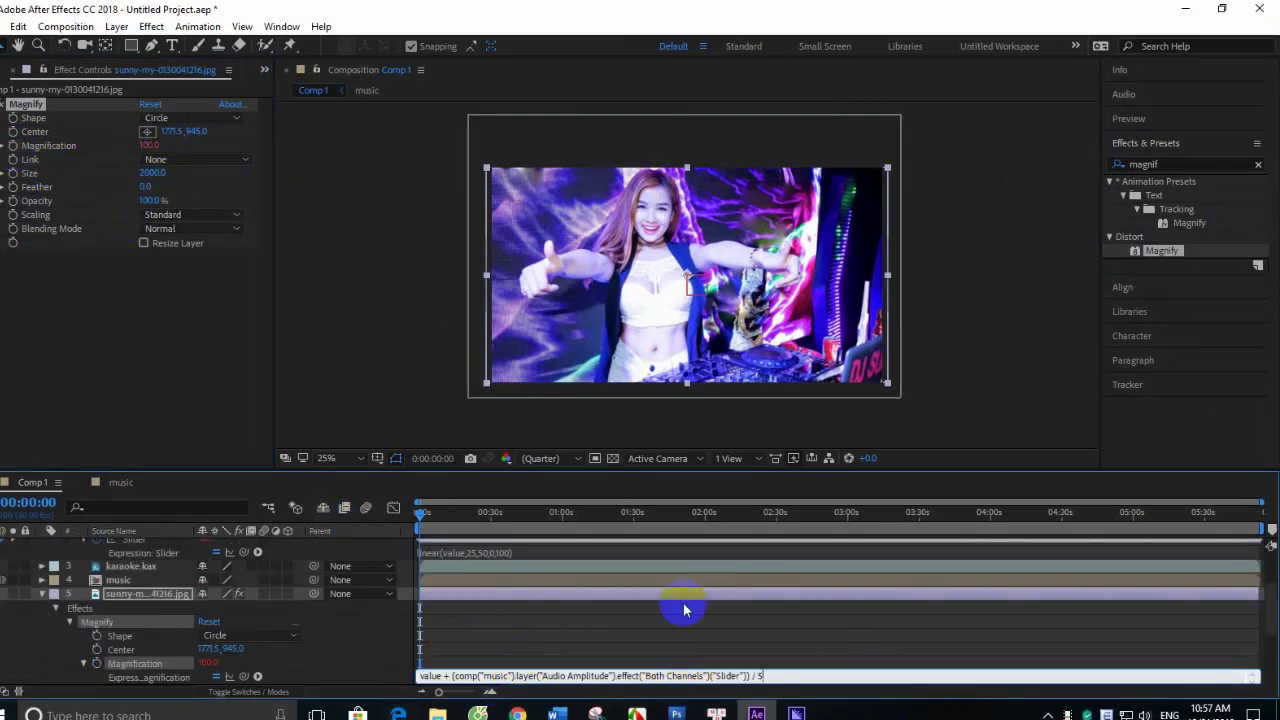
{"action": "left_click", "coordinate": [501, 677]}
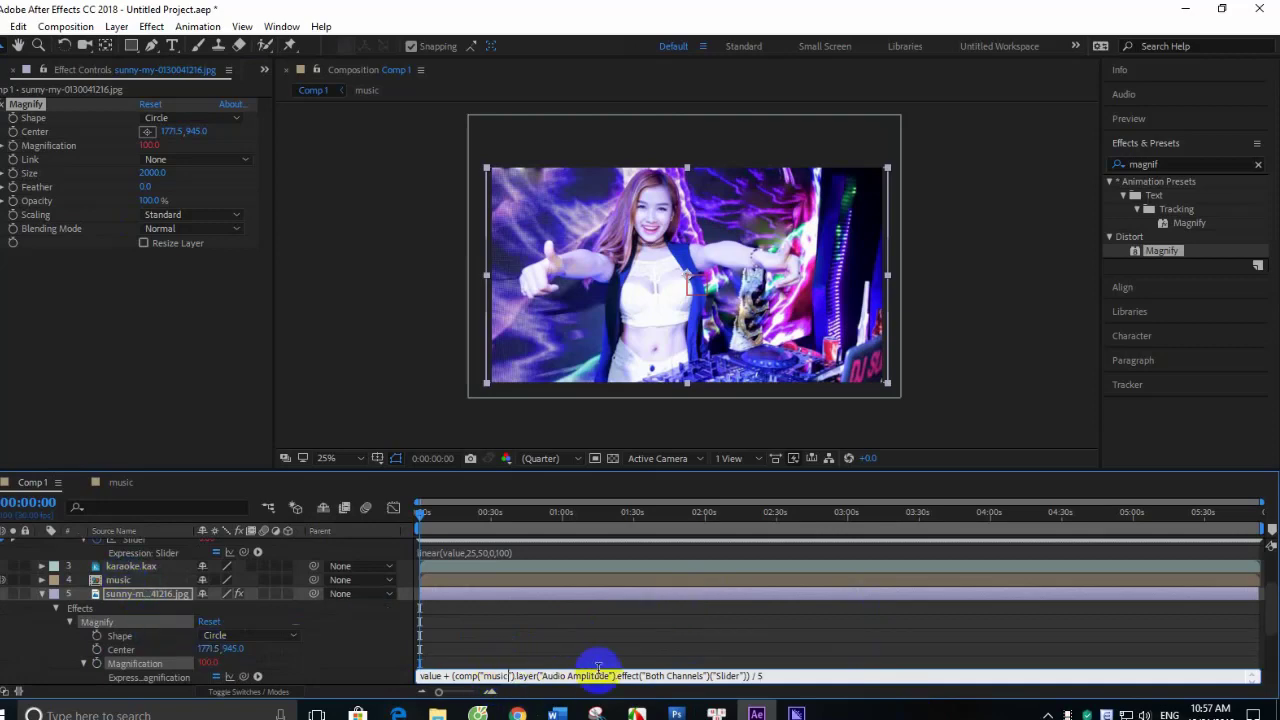
{"action": "key", "text": "BackSpace"}
{"action": "key", "text": "BackSpace"}
{"action": "key", "text": "BackSpace"}
{"action": "key", "text": "BackSpace"}
{"action": "key", "text": "BackSpace"}
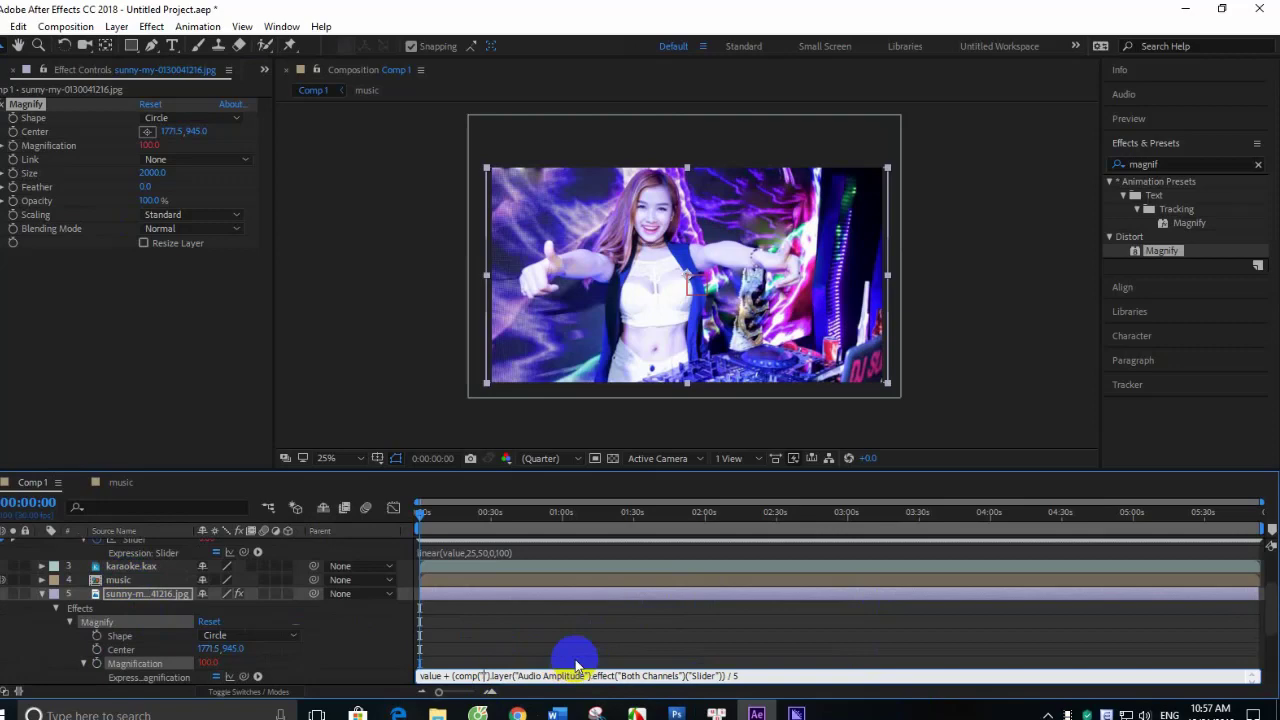
{"action": "type", "text": "music"}
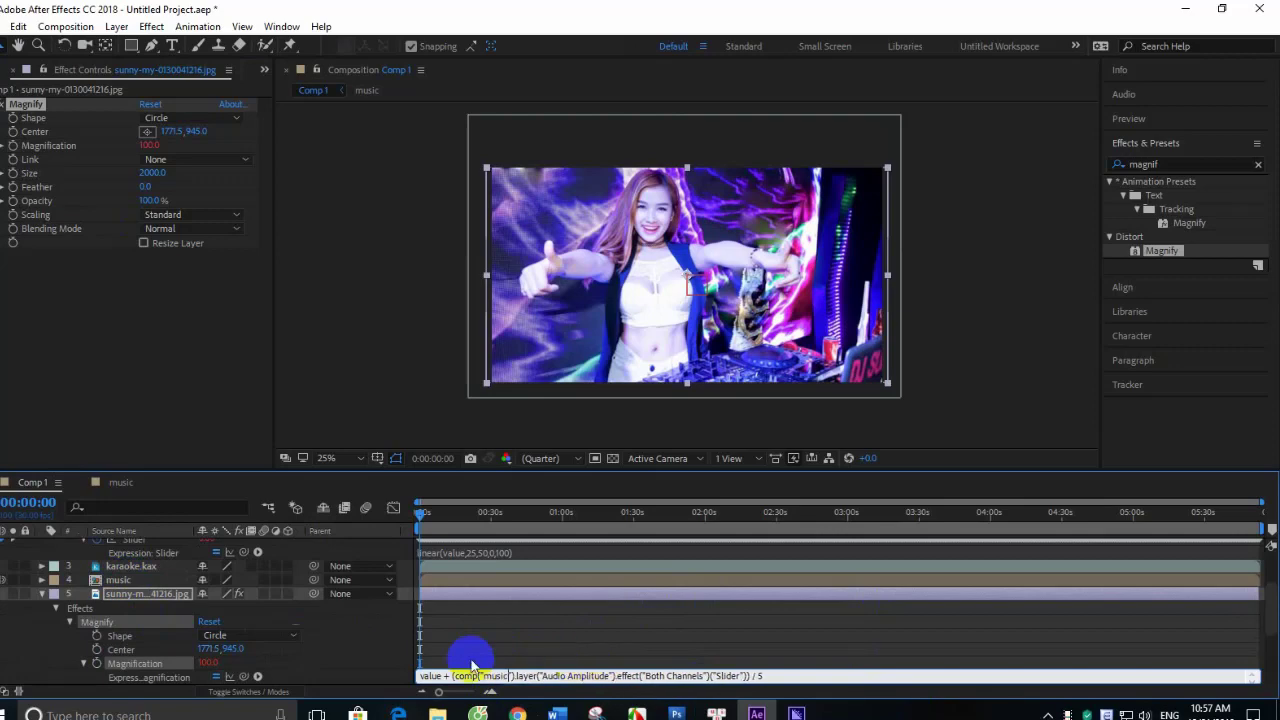
{"action": "double_click", "coordinate": [494, 676]}
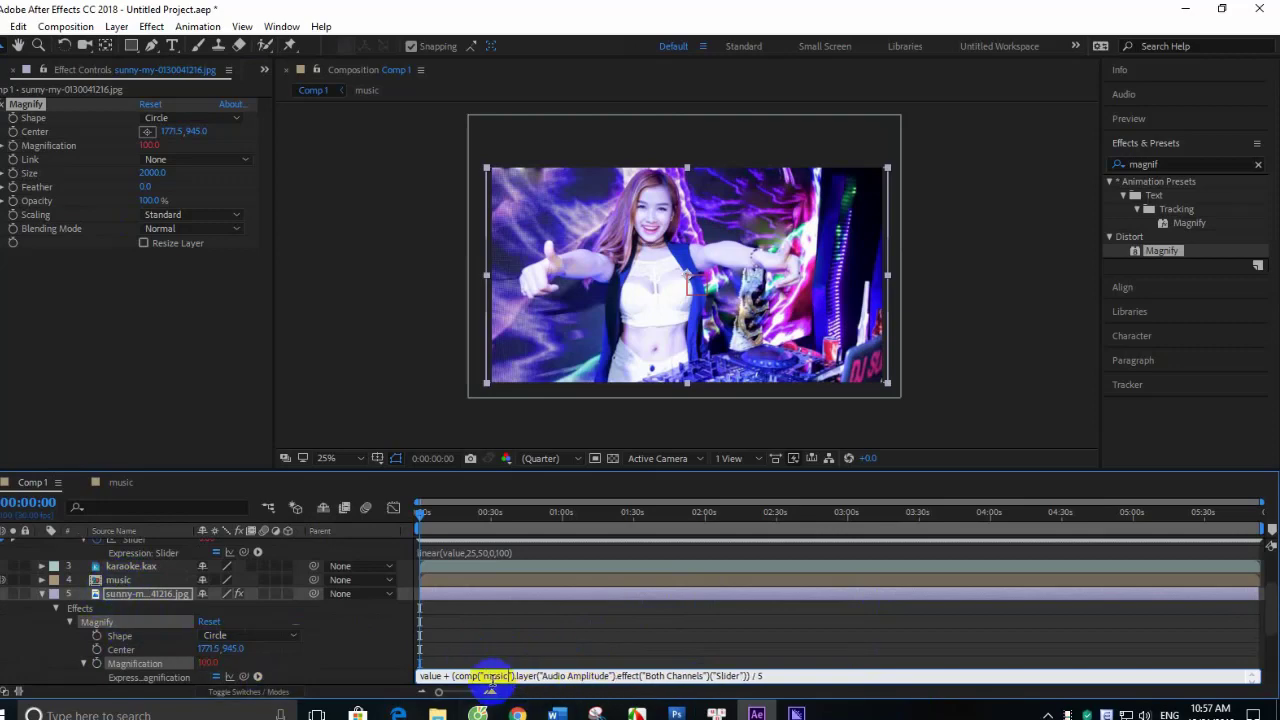
{"action": "left_click", "coordinate": [656, 678]}
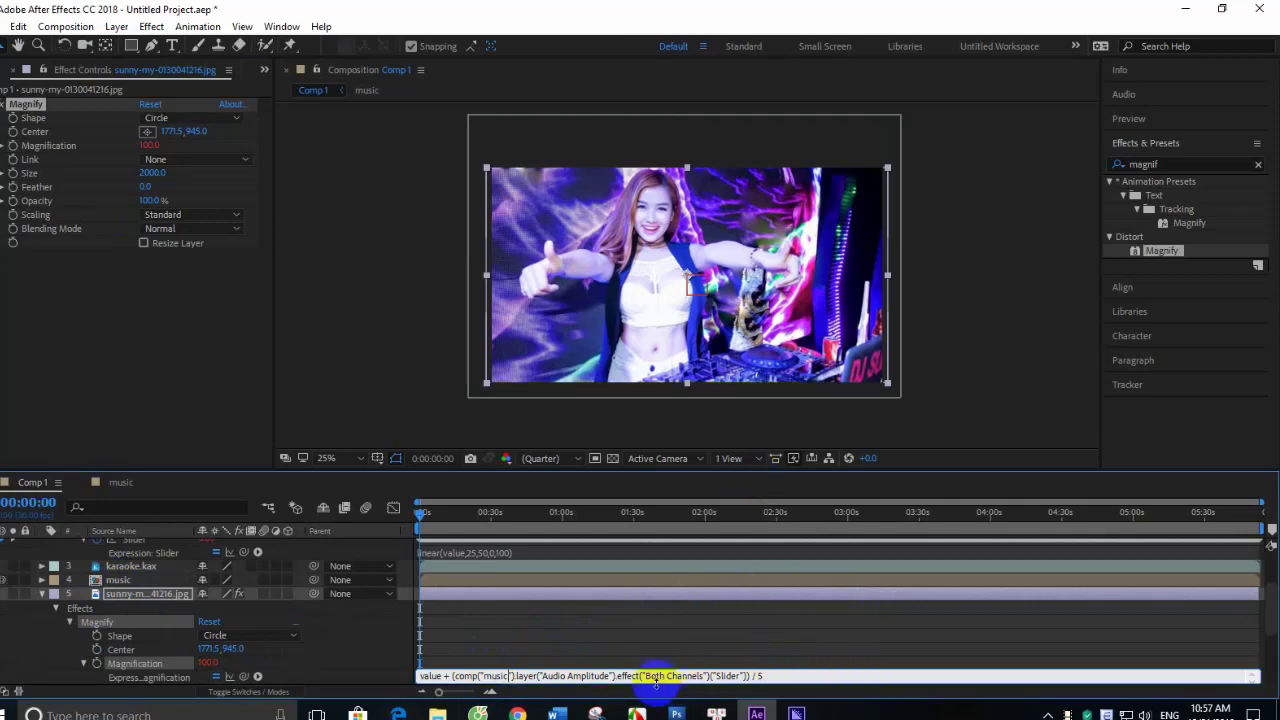
{"action": "left_click_drag", "start_coordinate": [453, 676], "coordinate": [678, 676]}
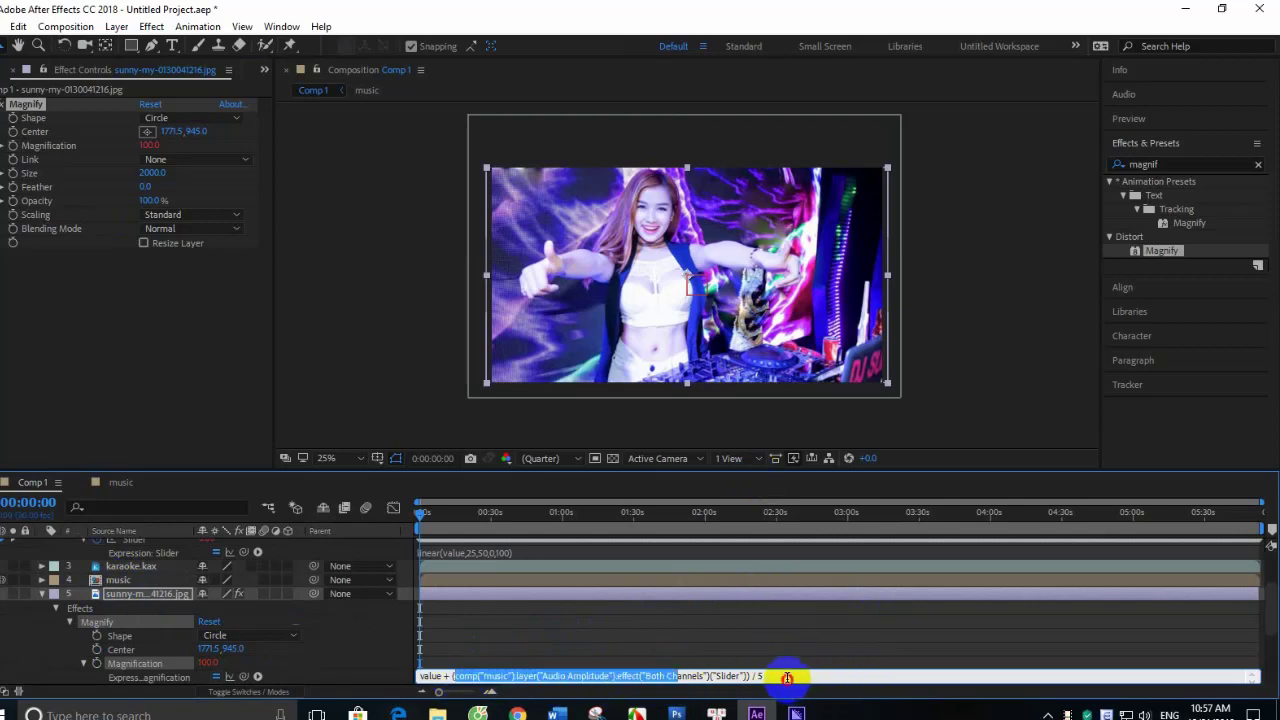
{"action": "left_click", "coordinate": [410, 662]}
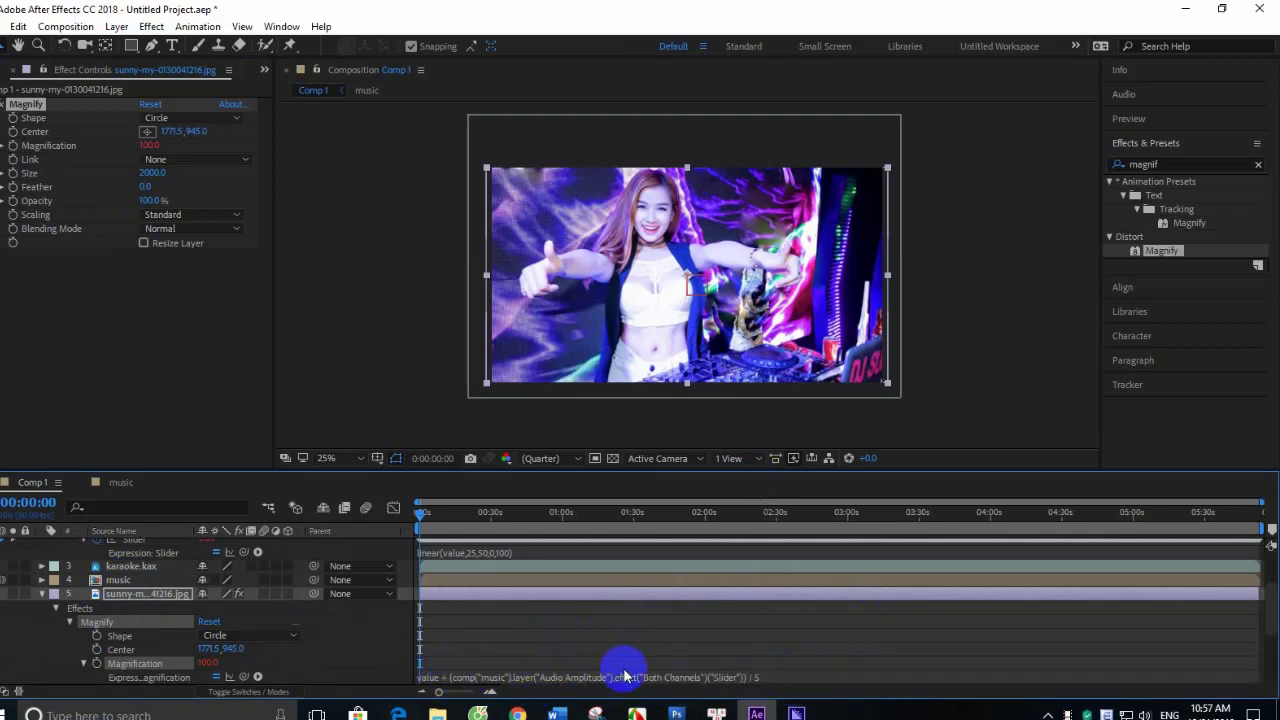
{"action": "scroll", "coordinate": [610, 665], "scroll_direction": "down", "scroll_amount": 2}
{"action": "scroll", "coordinate": [594, 651], "scroll_direction": "down", "scroll_amount": 2}
{"action": "left_click", "coordinate": [489, 590]}
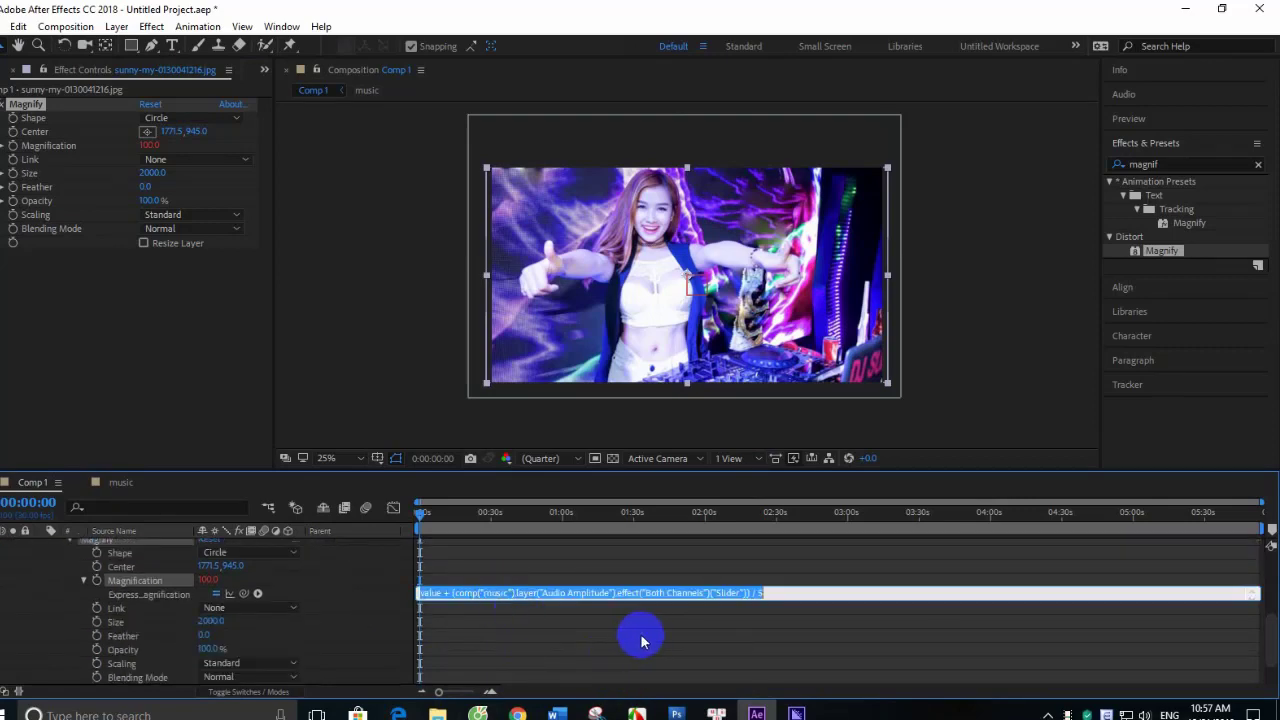
{"action": "scroll", "coordinate": [633, 636], "scroll_direction": "up", "scroll_amount": 2}
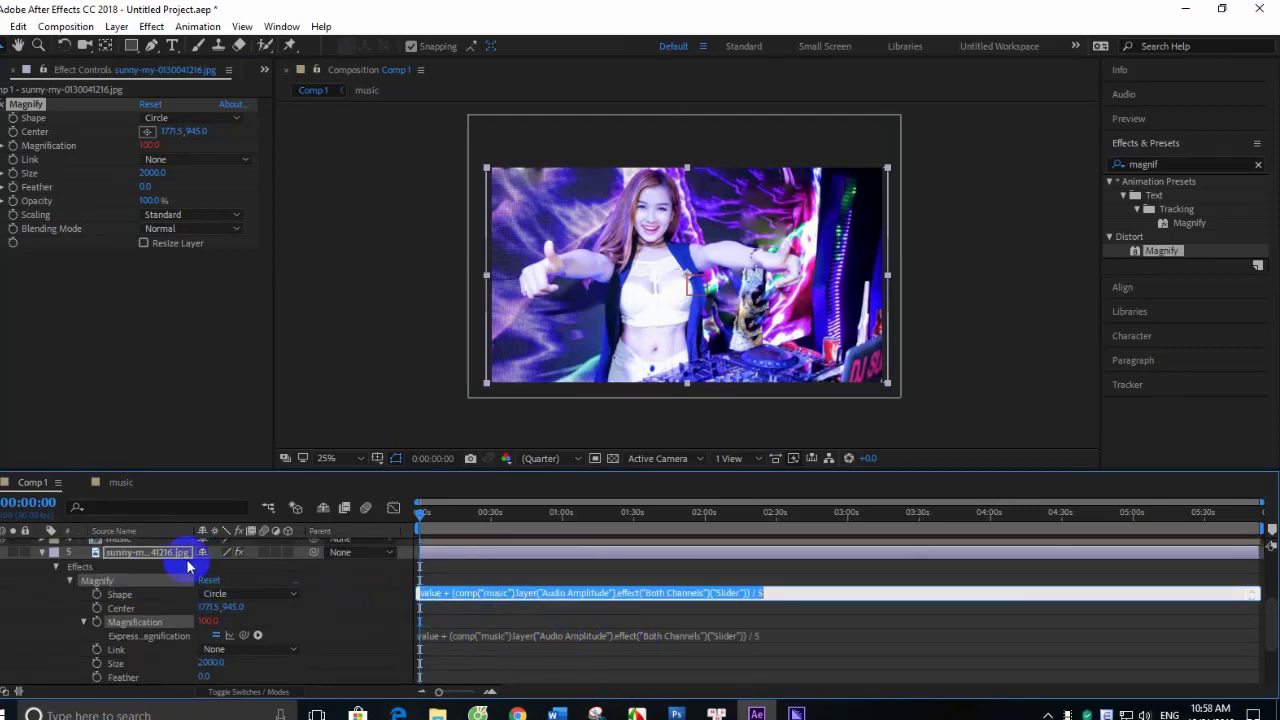
{"action": "scroll", "coordinate": [176, 571], "scroll_direction": "up", "scroll_amount": 2}
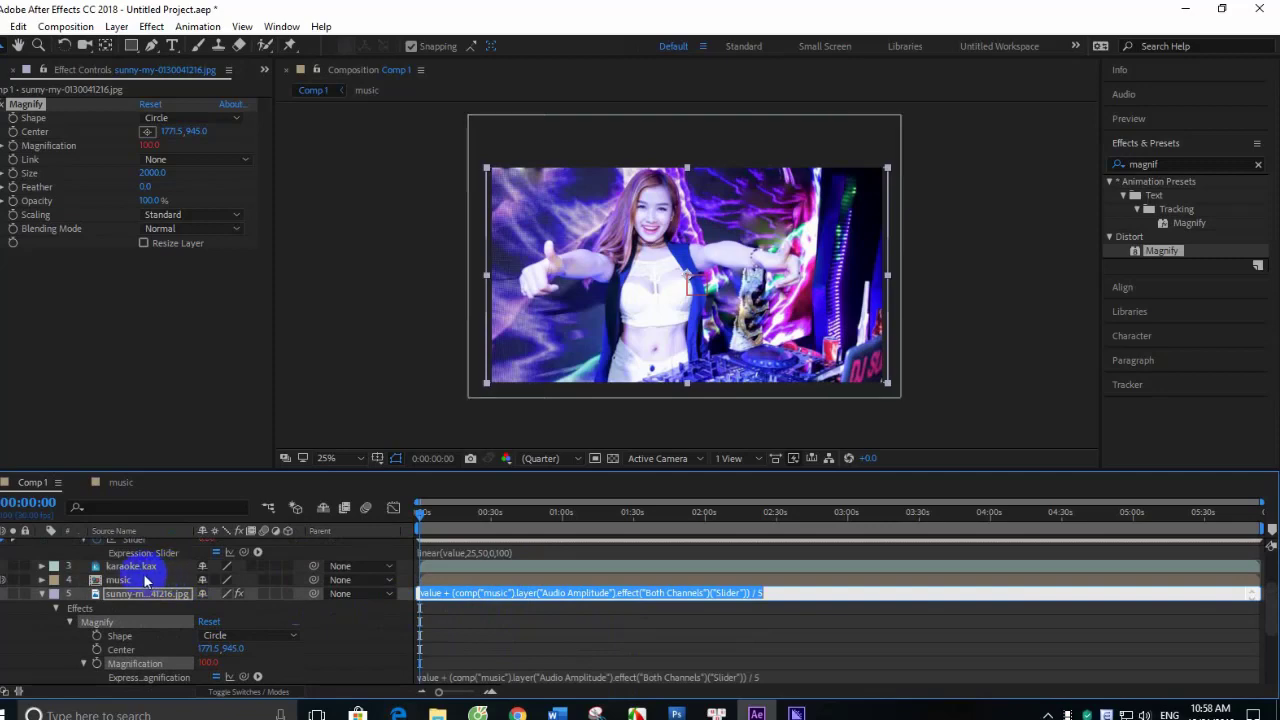
{"action": "scroll", "coordinate": [306, 614], "scroll_direction": "down", "scroll_amount": 2}
{"action": "scroll", "coordinate": [358, 604], "scroll_direction": "down", "scroll_amount": 2}
- Commit the expression and peek at the music precomp before returning to Comp 1
{"action": "left_click", "coordinate": [358, 604]}
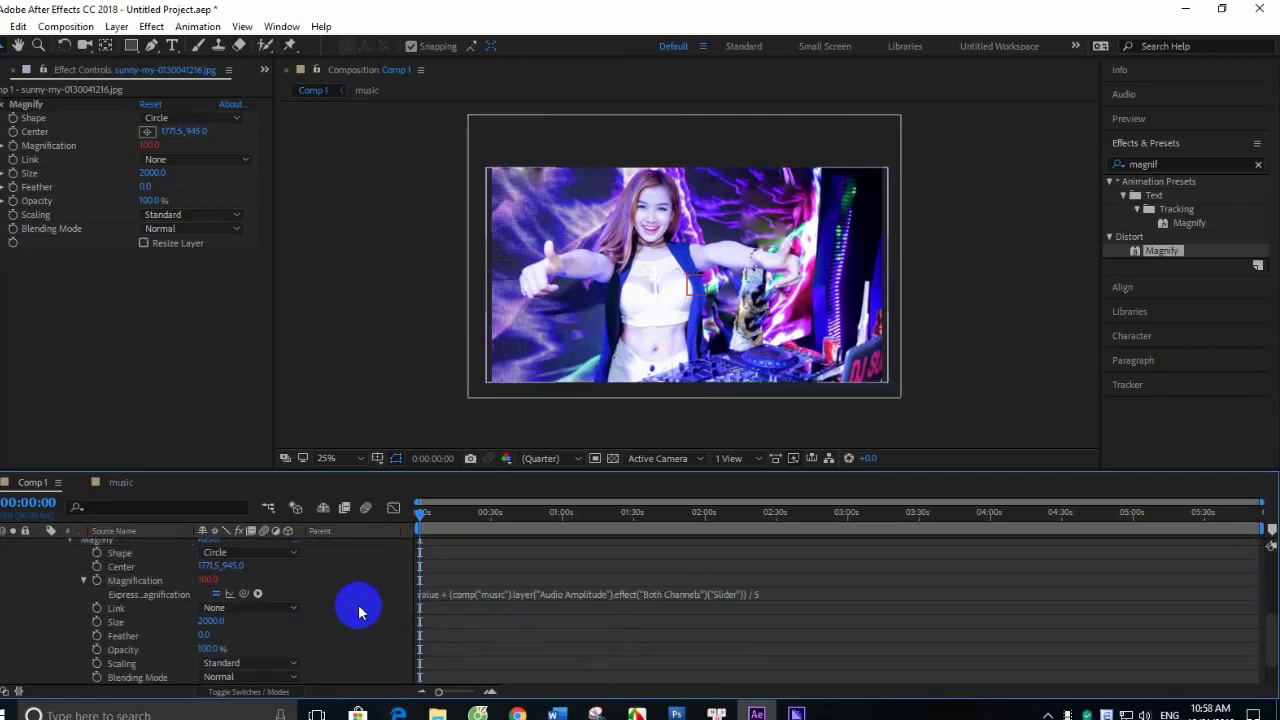
{"action": "scroll", "coordinate": [240, 587], "scroll_direction": "up", "scroll_amount": 4}
{"action": "double_click", "coordinate": [118, 582]}
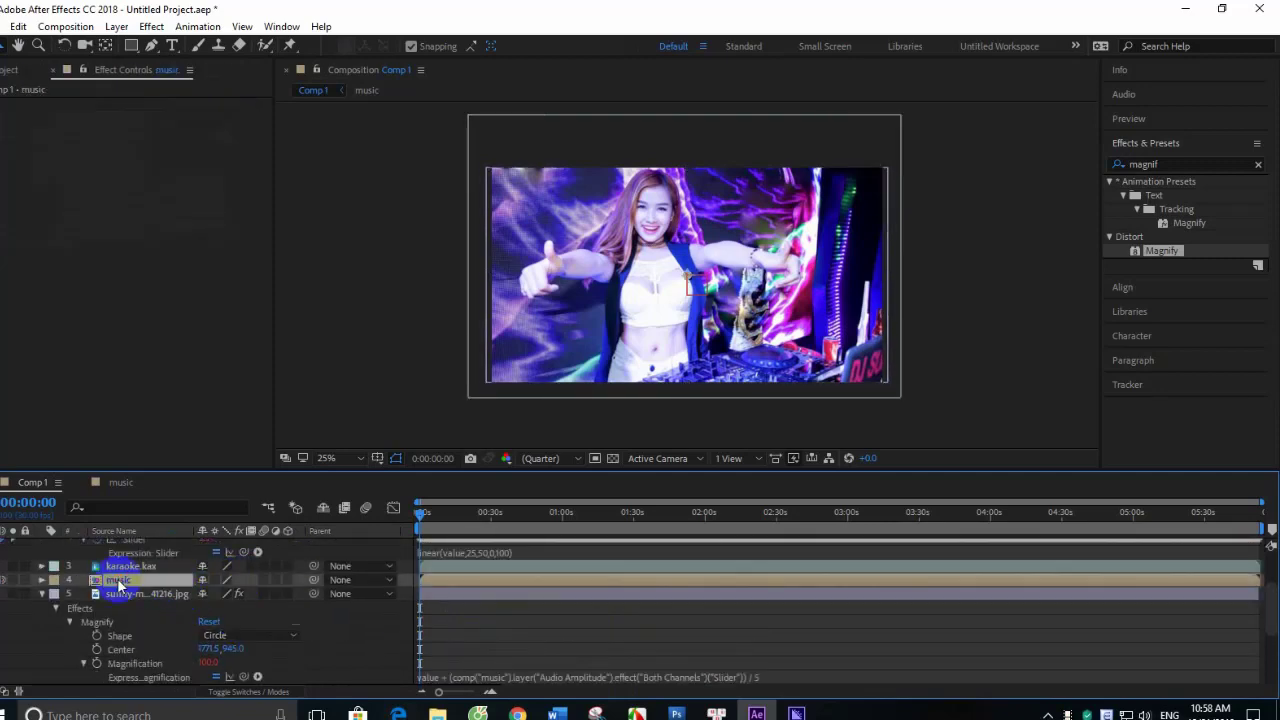
{"action": "left_click", "coordinate": [18, 482]}
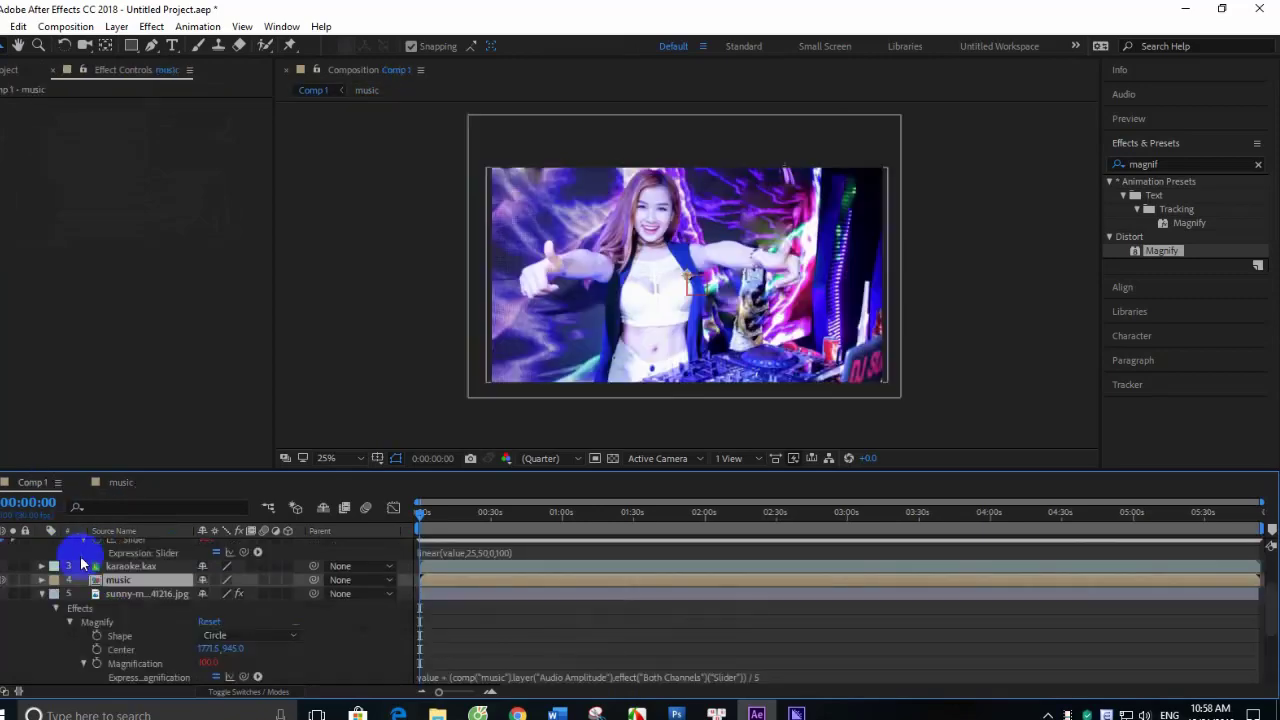
{"action": "right_click", "coordinate": [118, 582]}
{"action": "key", "text": "Escape"}
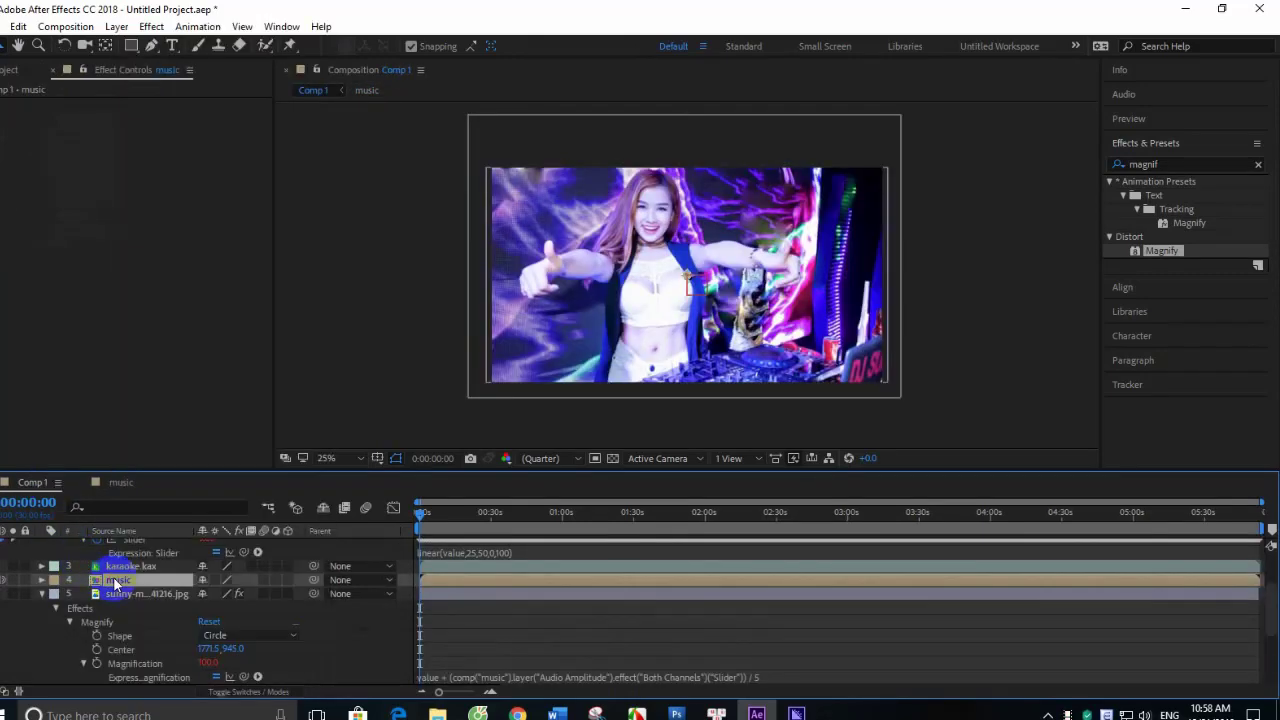
{"action": "right_click", "coordinate": [127, 586]}
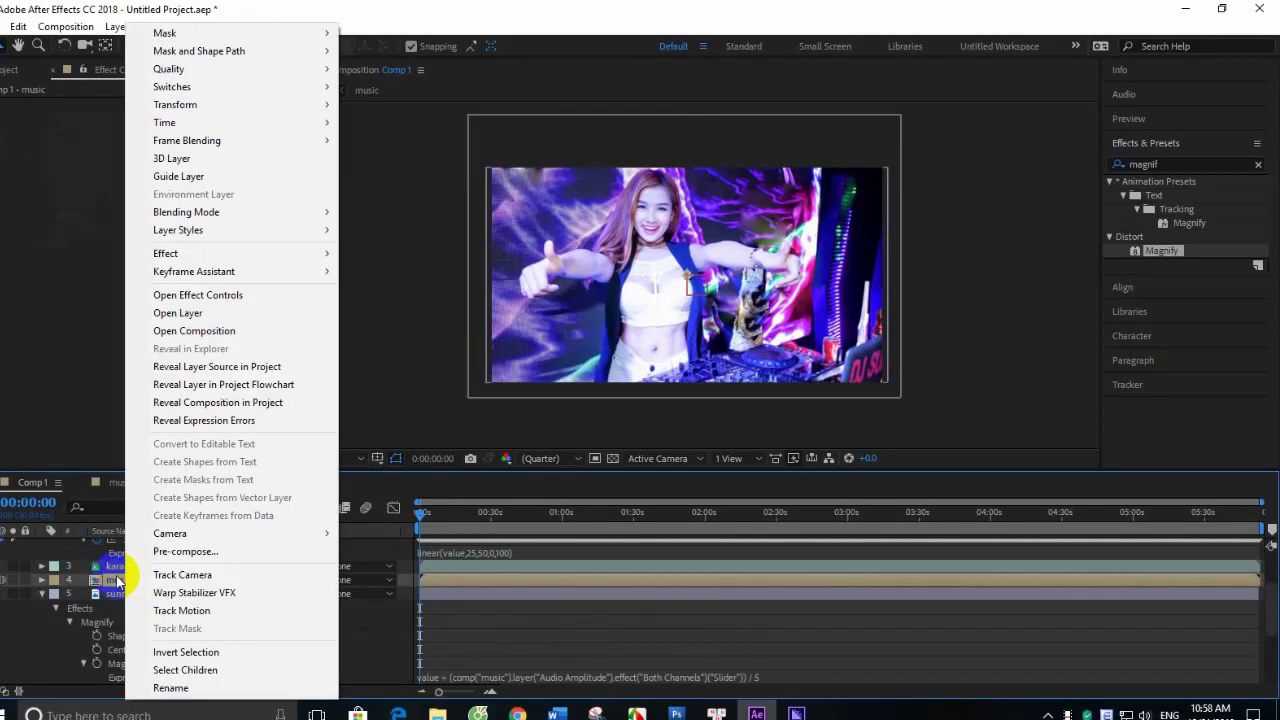
{"action": "key", "text": "Escape"}
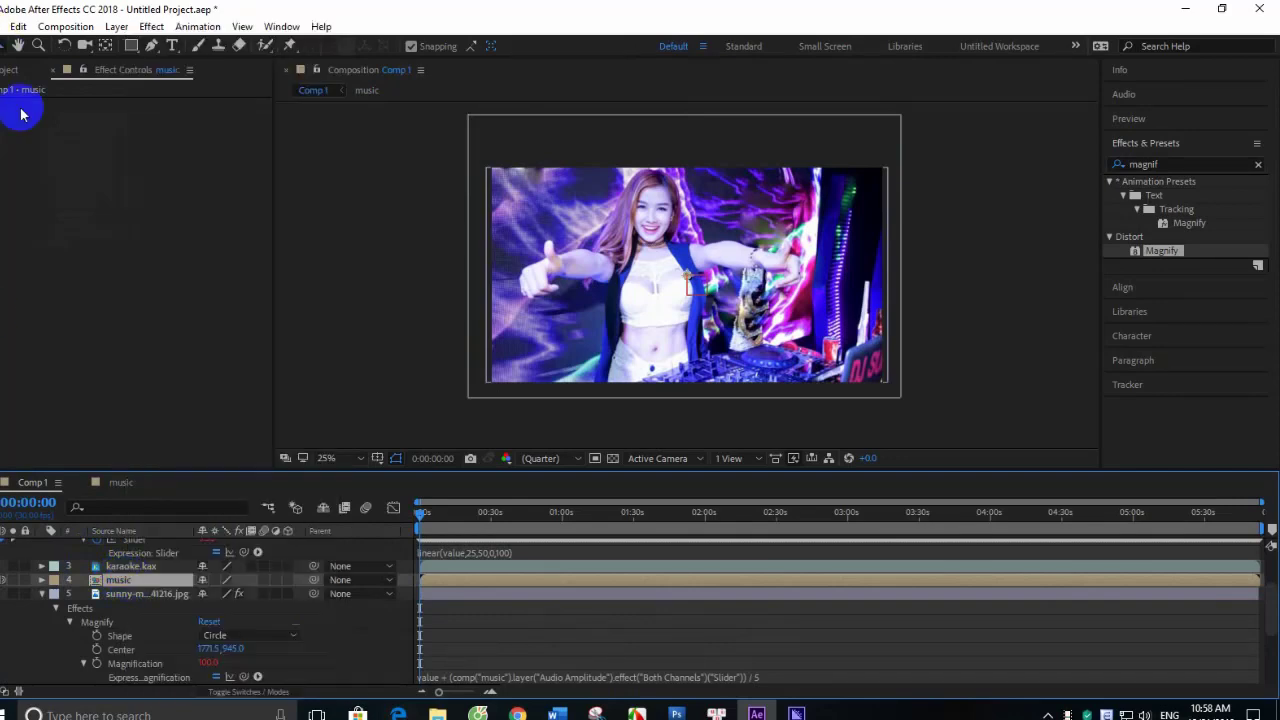
{"action": "left_click", "coordinate": [8, 69]}
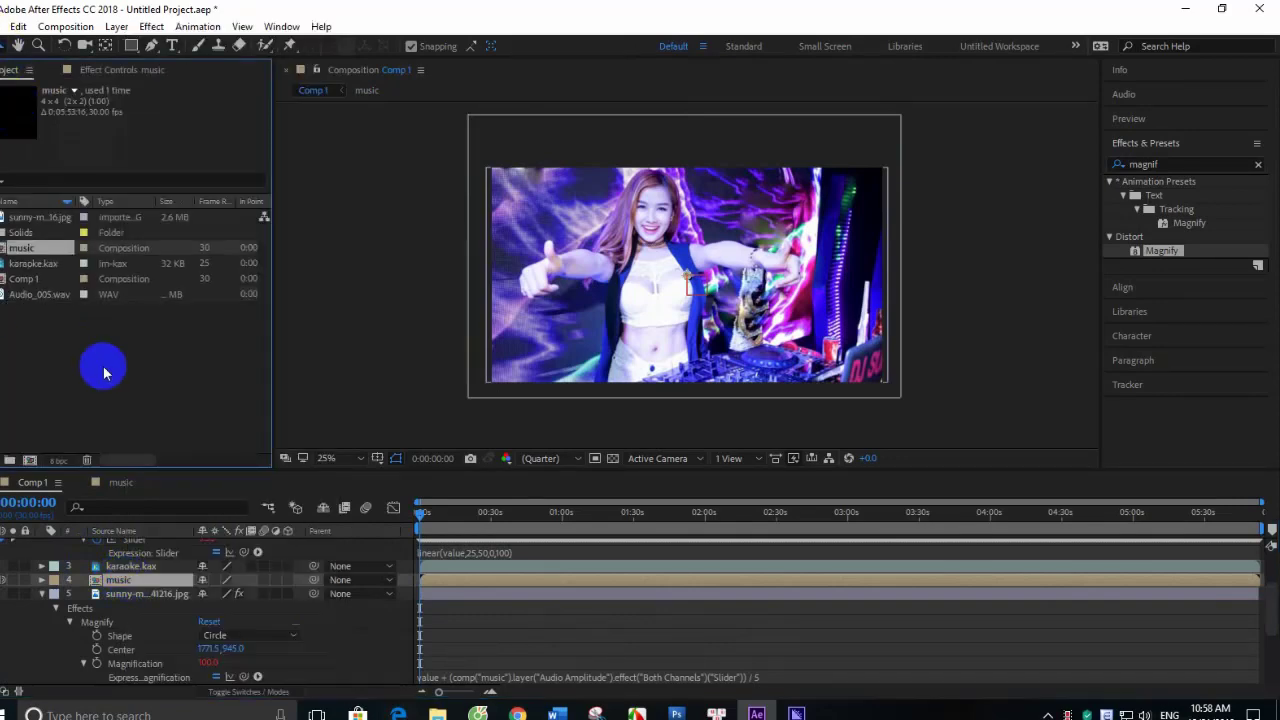
- Rename the music layer in Comp 1 to Sad
{"action": "right_click", "coordinate": [130, 580]}
{"action": "left_click", "coordinate": [174, 687]}
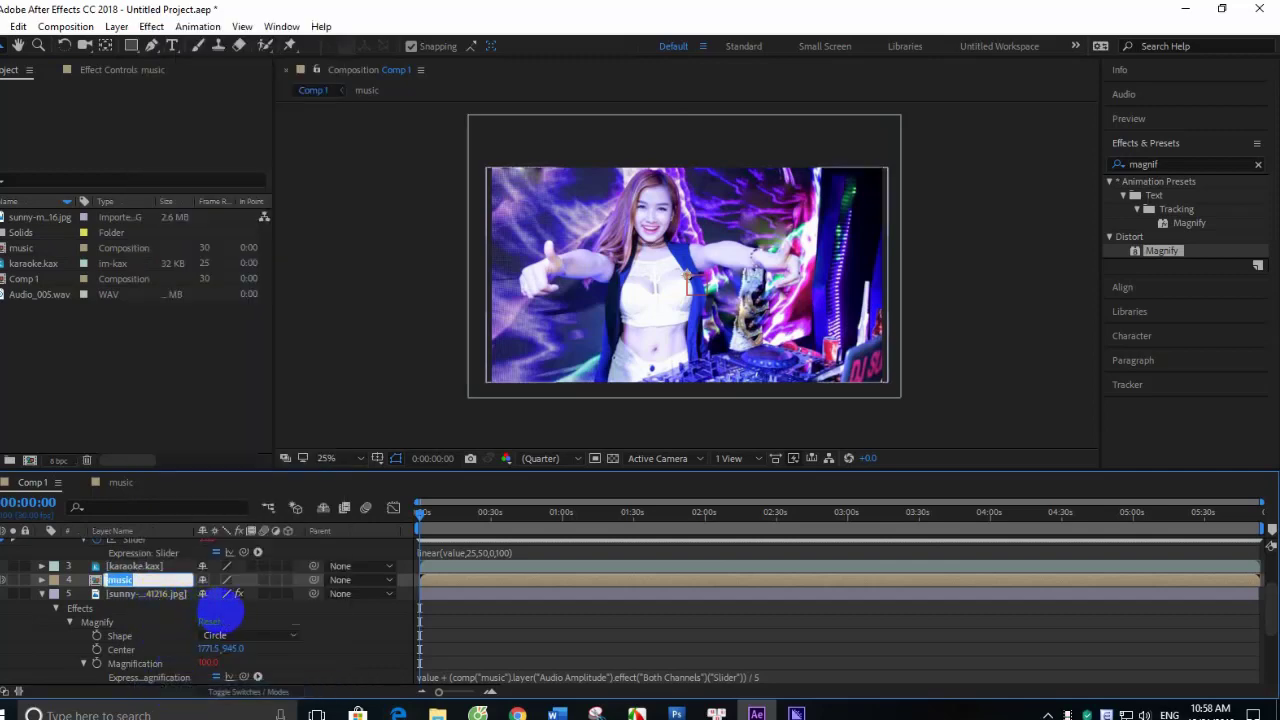
{"action": "type", "text": "asd"}
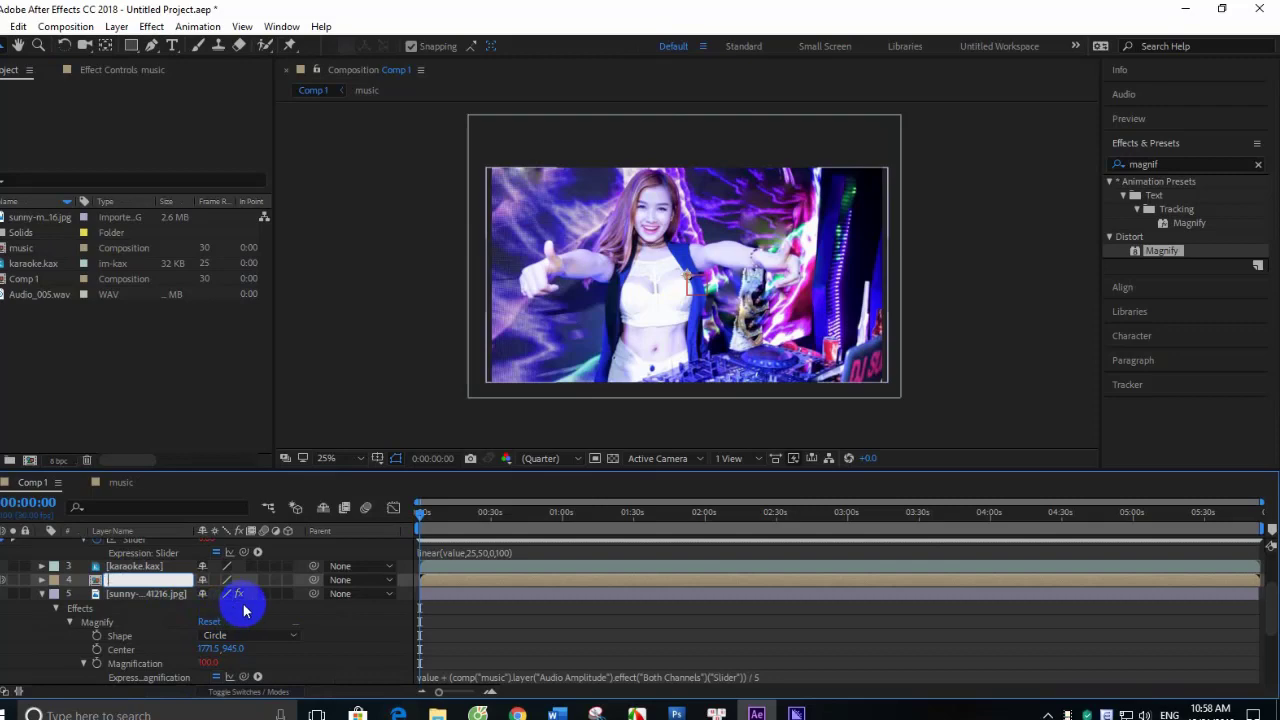
{"action": "key", "text": "Return"}
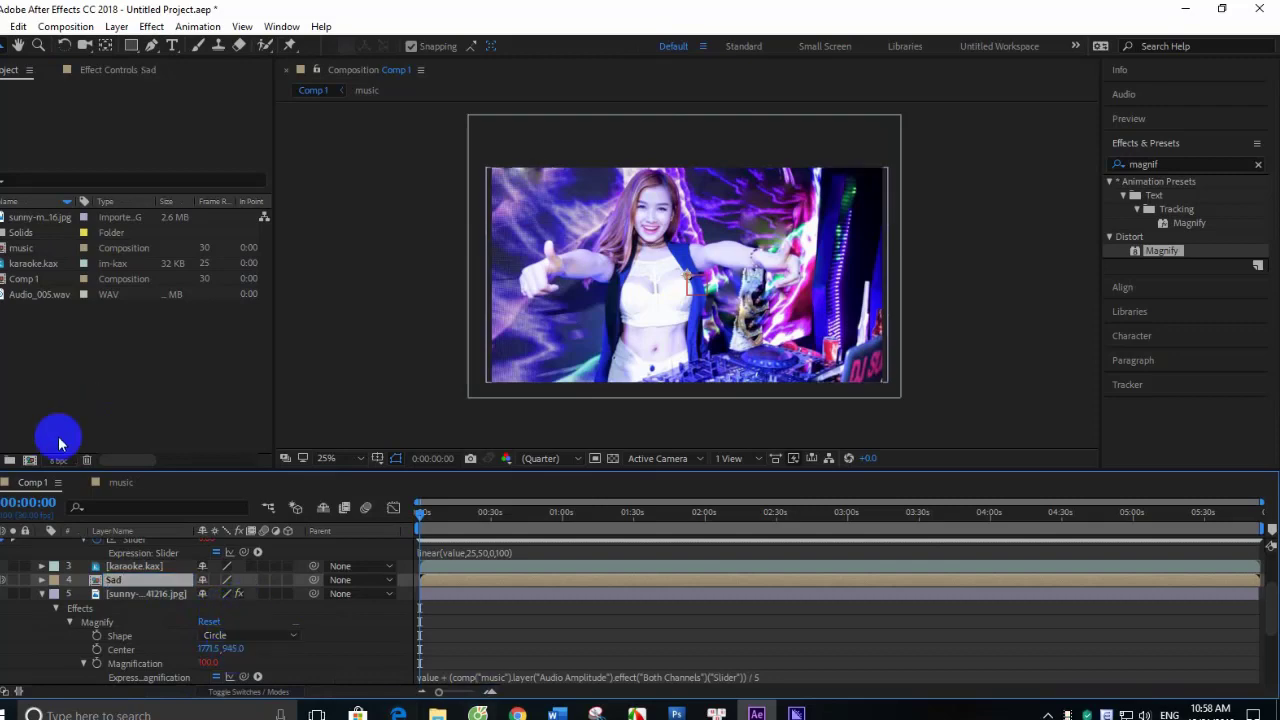
{"action": "left_click", "coordinate": [115, 482]}
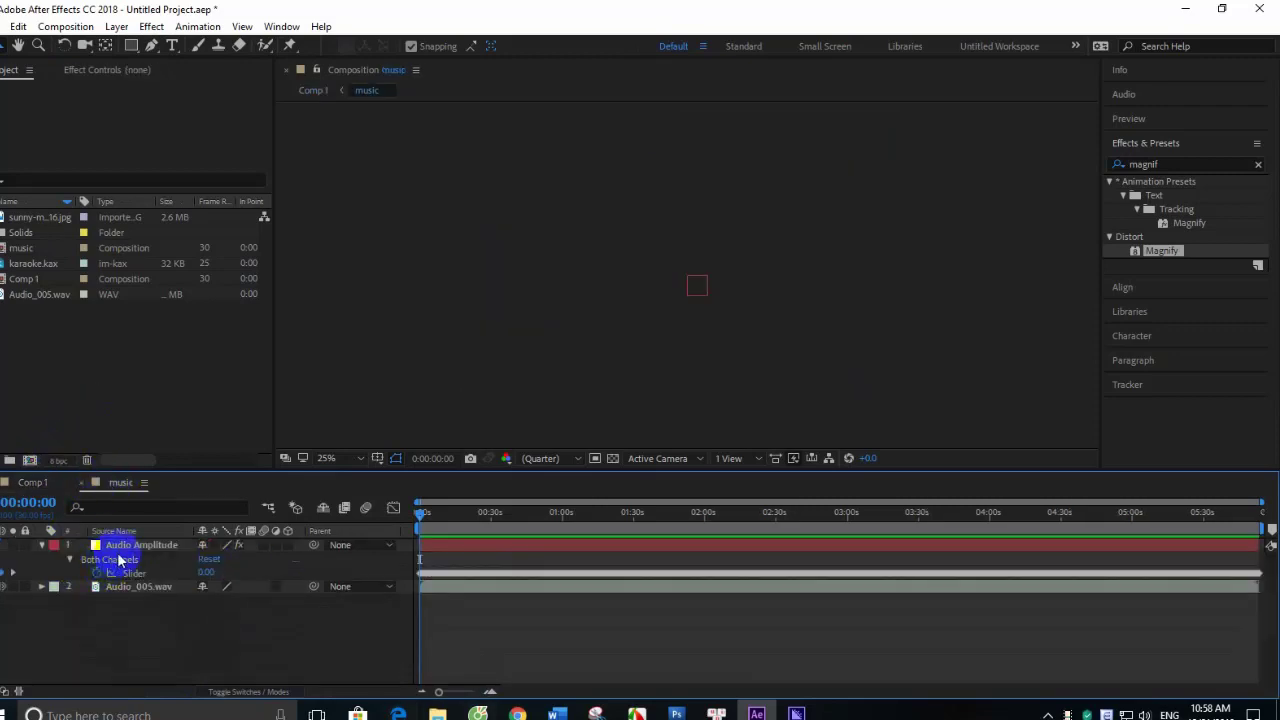
{"action": "right_click", "coordinate": [115, 485]}
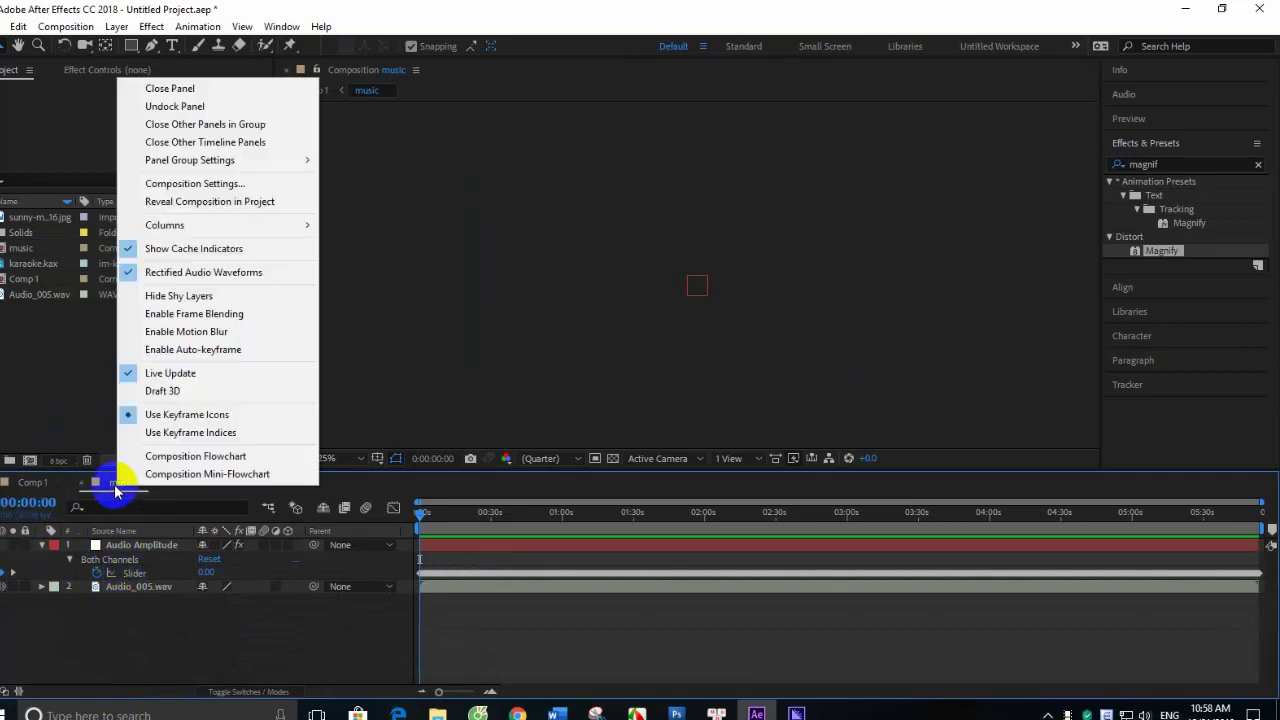
{"action": "left_click", "coordinate": [10, 487]}
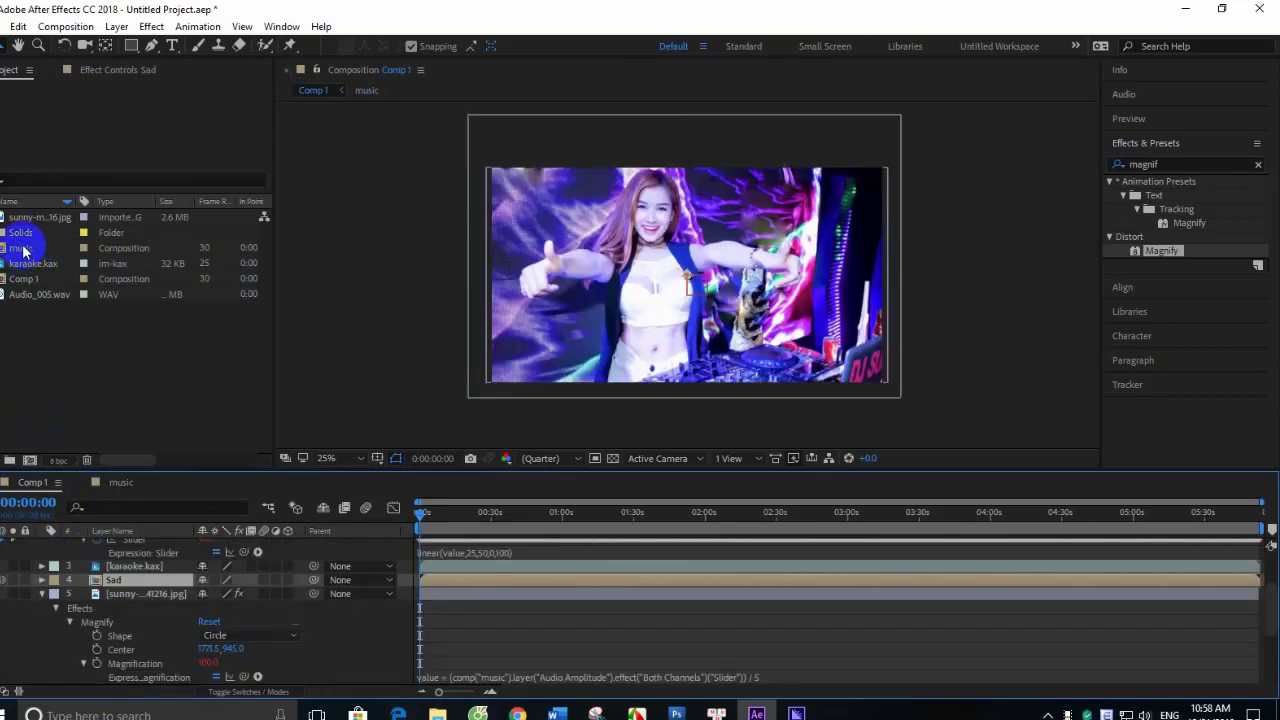
{"action": "scroll", "coordinate": [400, 590], "scroll_direction": "down", "scroll_amount": 2}
- Change comp("music") to comp("Sad") in the Magnification expression
{"action": "left_click", "coordinate": [489, 638]}
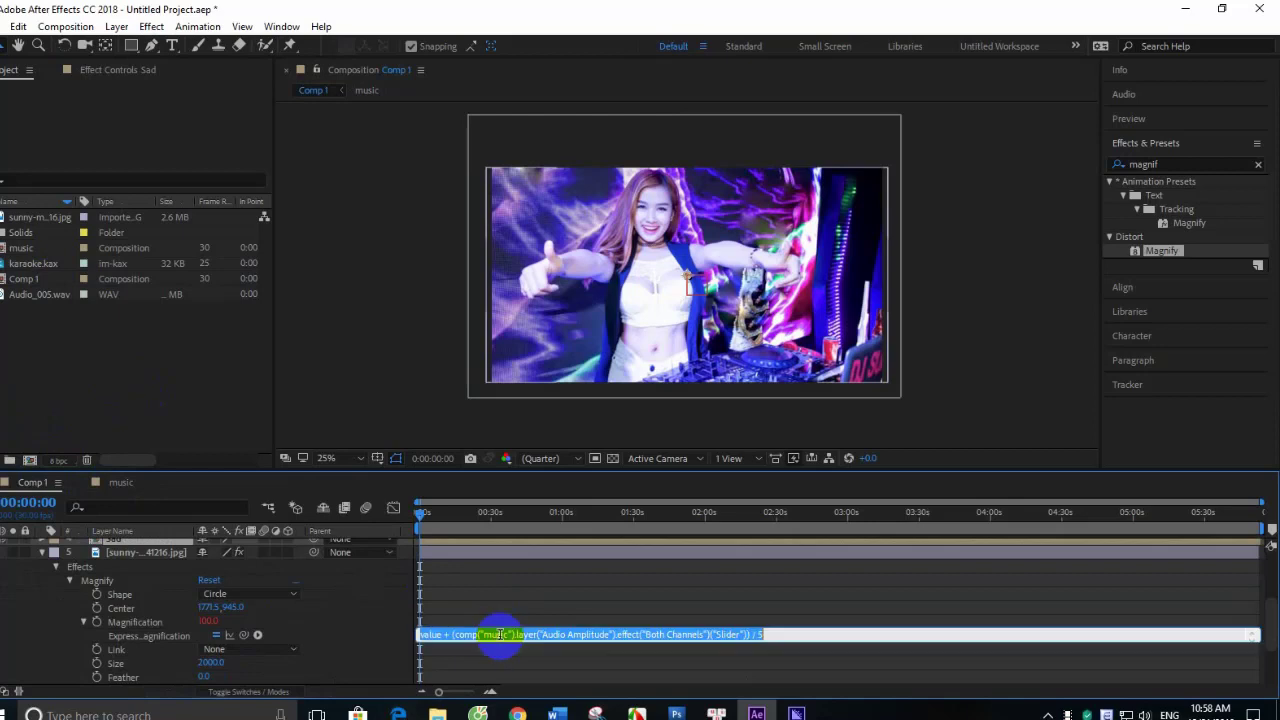
{"action": "left_click", "coordinate": [502, 635]}
{"action": "key", "text": "BackSpace"}
{"action": "key", "text": "BackSpace"}
{"action": "key", "text": "BackSpace"}
{"action": "key", "text": "BackSpace"}
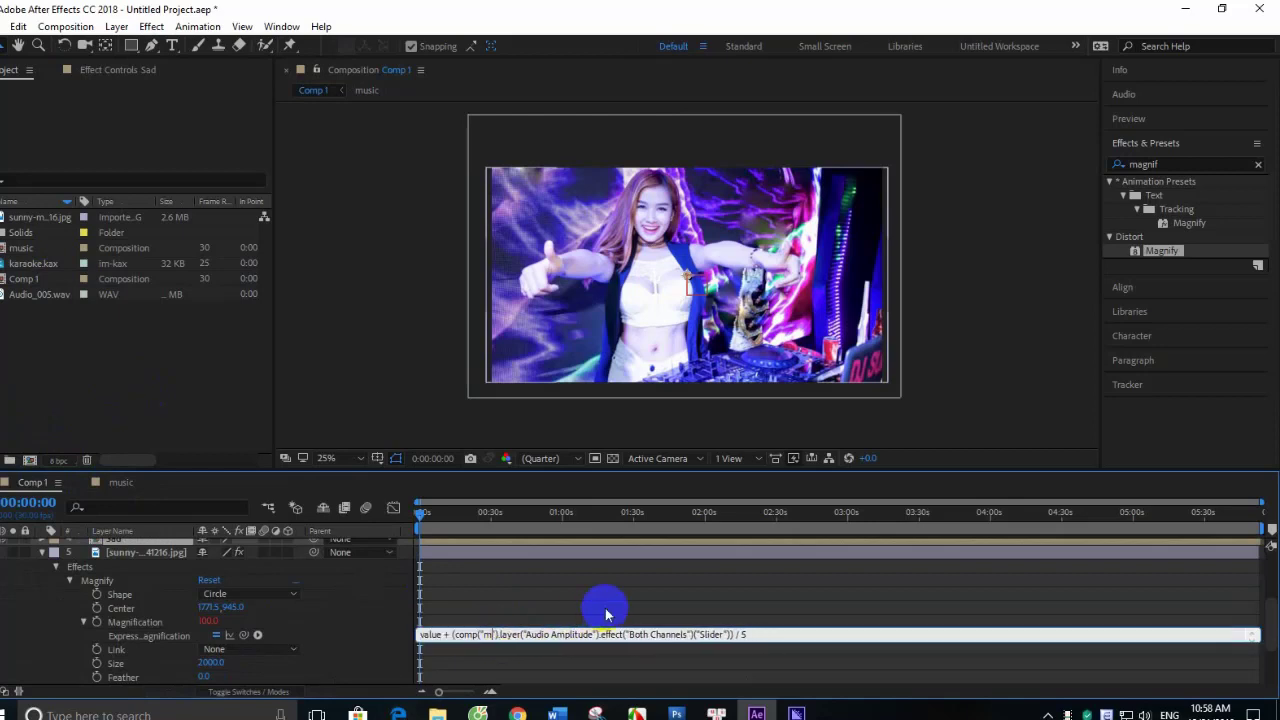
{"action": "key", "text": "BackSpace"}
{"action": "type", "text": "Sad"}
{"action": "scroll", "coordinate": [86, 557], "scroll_direction": "up", "scroll_amount": 2}
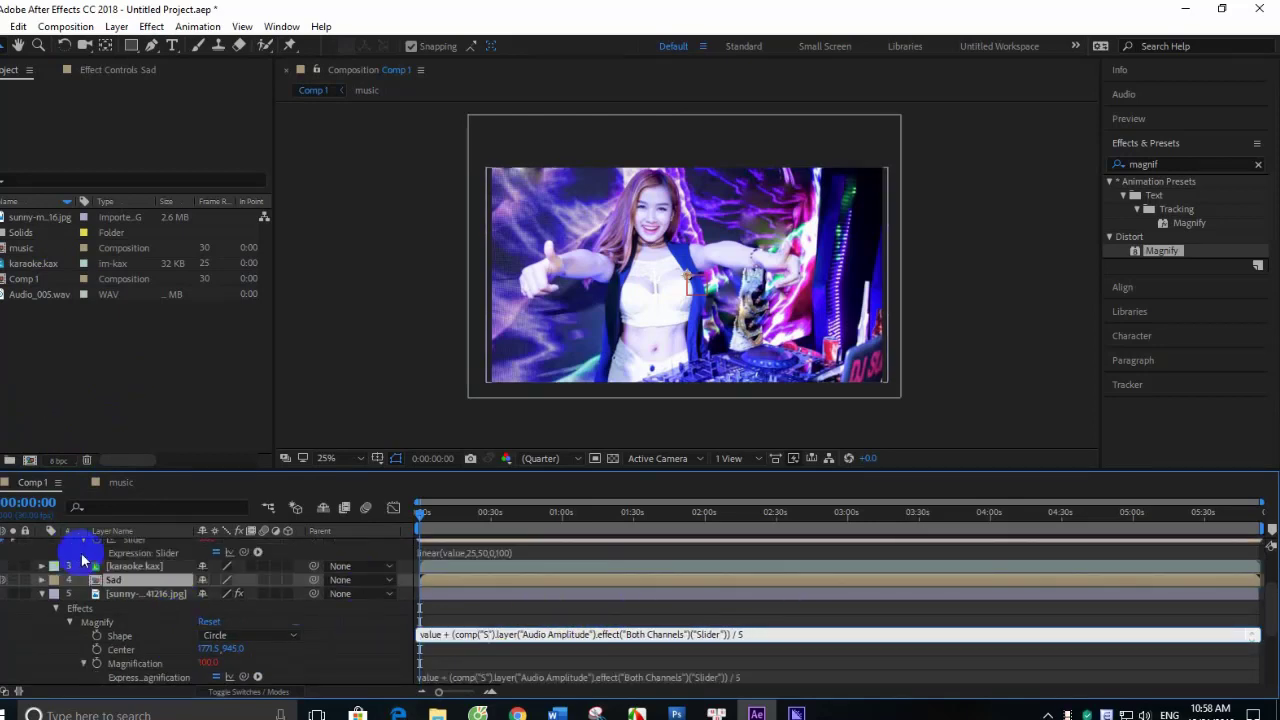
{"action": "scroll", "coordinate": [525, 622], "scroll_direction": "down", "scroll_amount": 2}
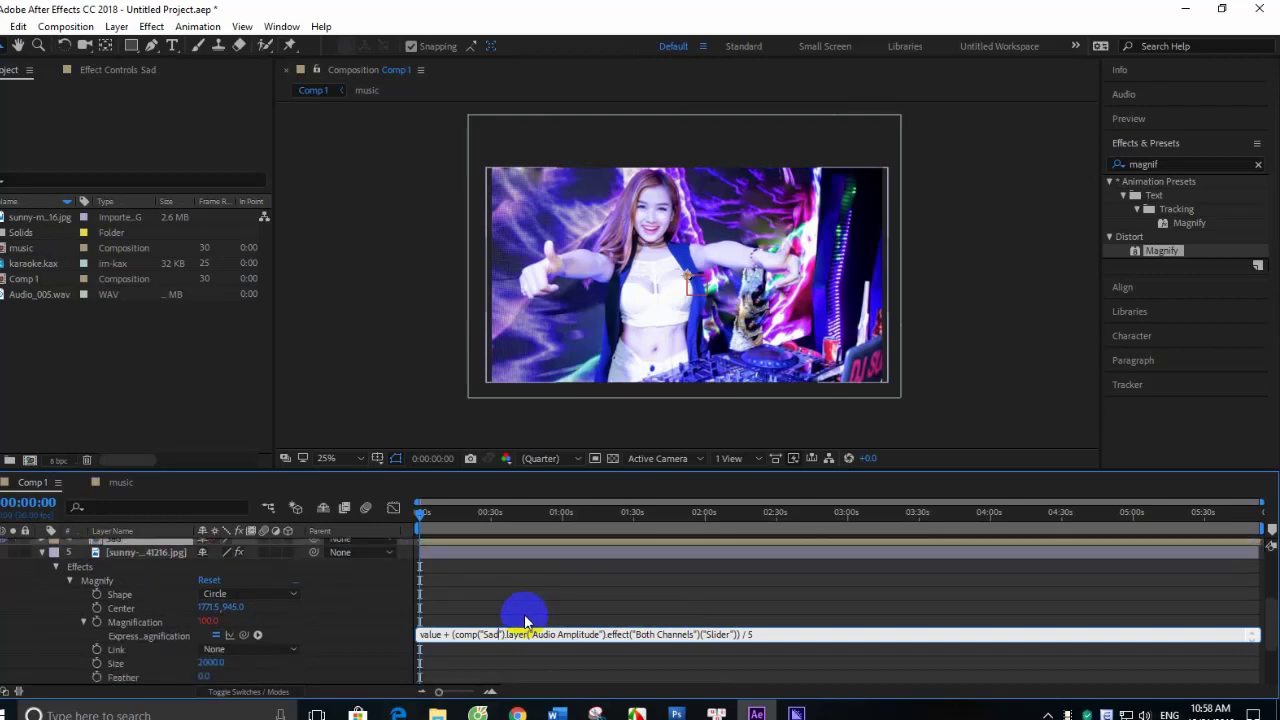
{"action": "left_click", "coordinate": [491, 663]}
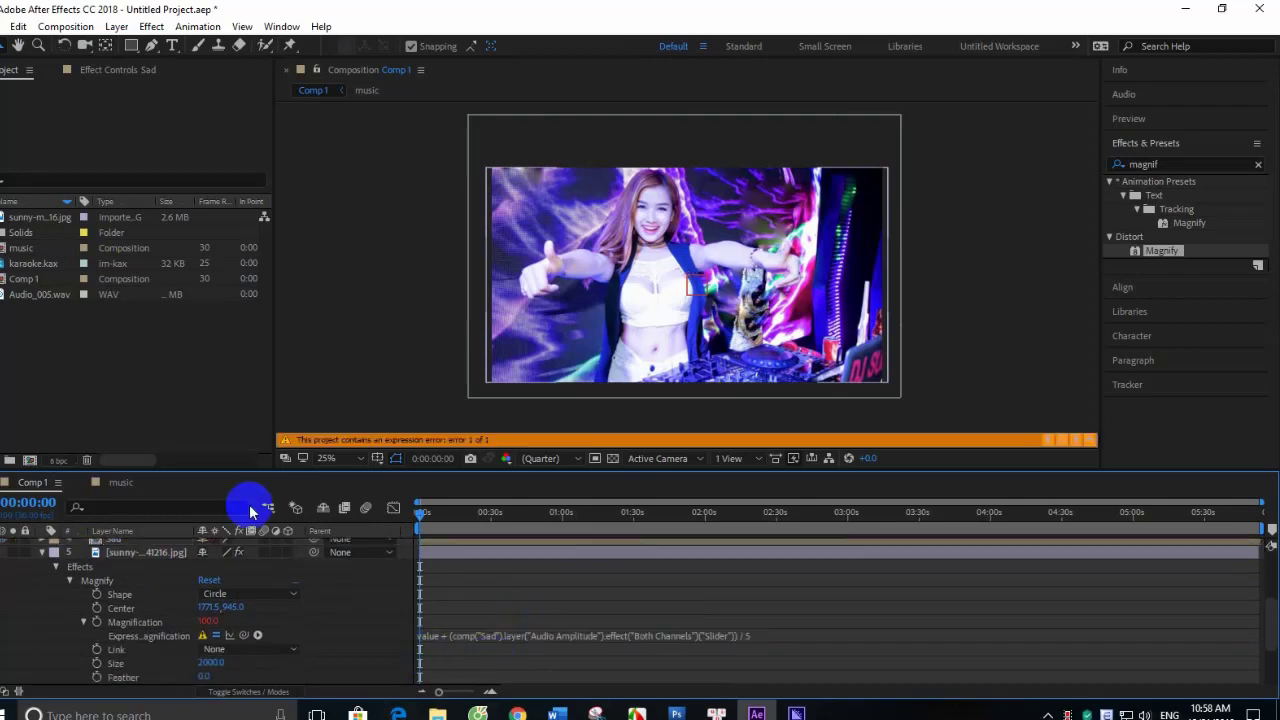
- Rename the music composition in the Project panel to Sad
{"action": "left_click", "coordinate": [17, 250]}
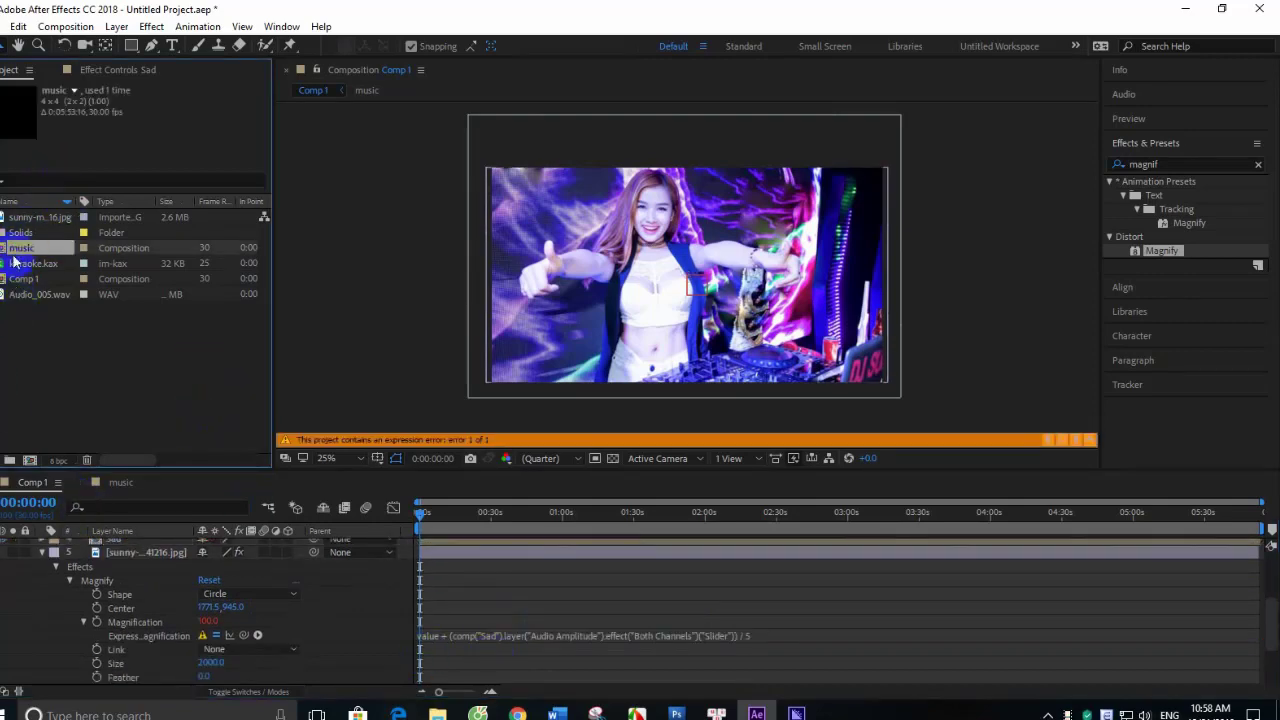
{"action": "right_click", "coordinate": [27, 253]}
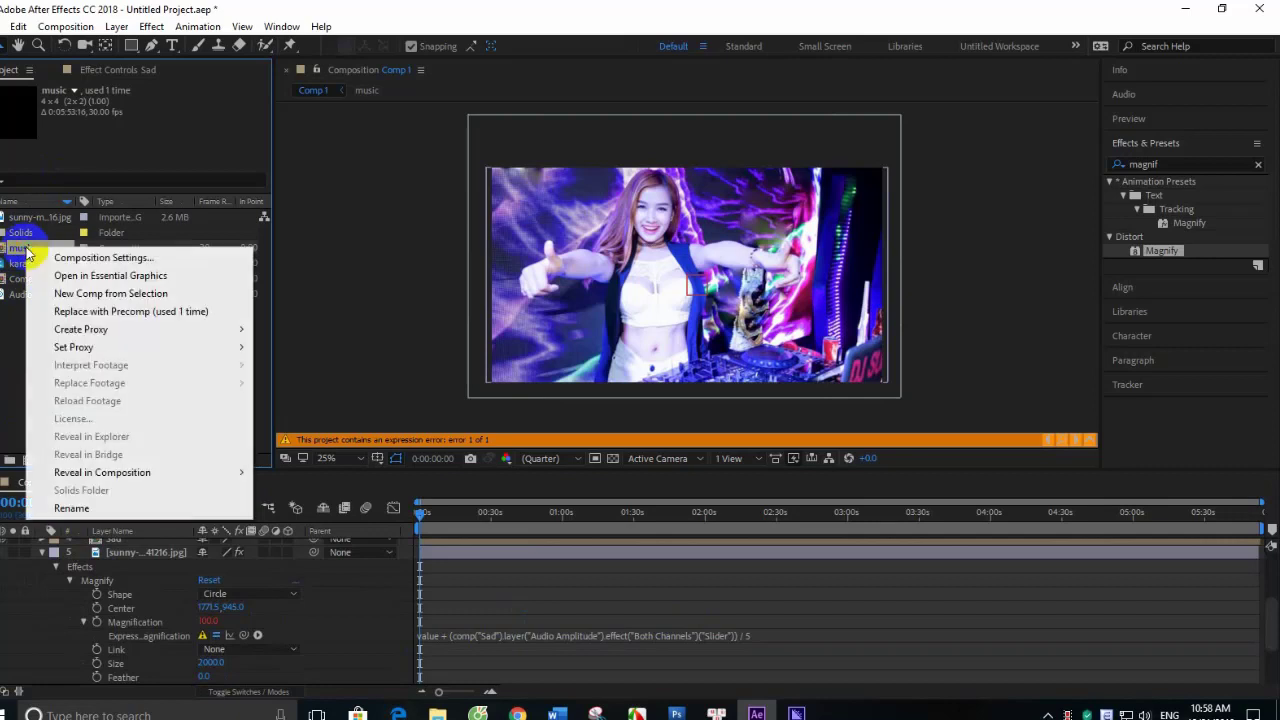
{"action": "left_click", "coordinate": [62, 512]}
{"action": "type", "text": "Sad"}
{"action": "key", "text": "Return"}
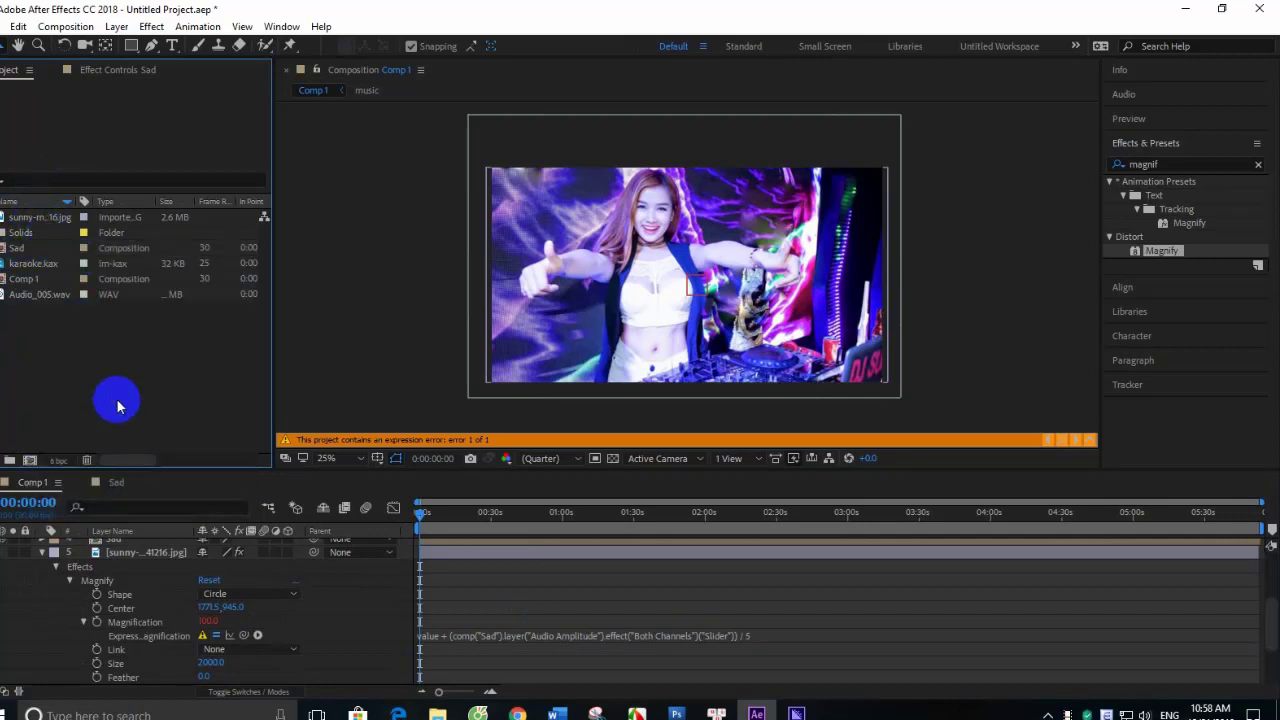
- Preview the audio-driven magnify, then change the expression divisor to 3 and preview again
{"action": "left_click", "coordinate": [1130, 119]}
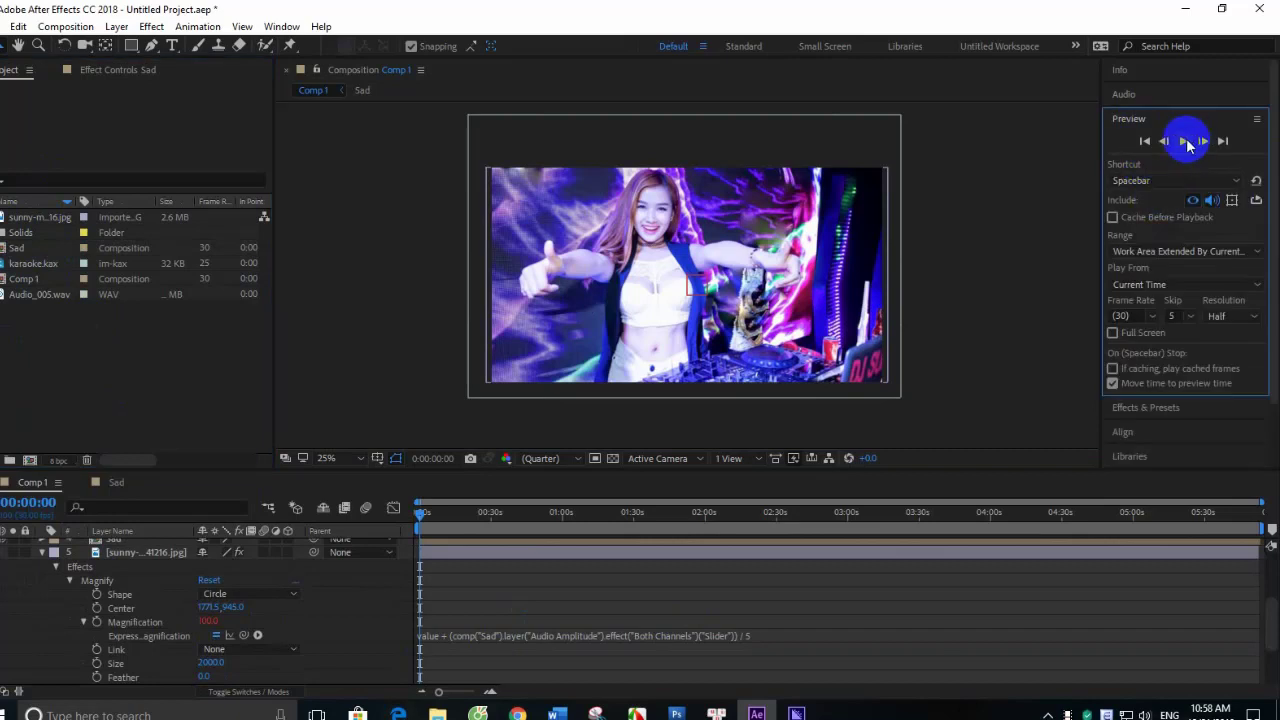
{"action": "left_click", "coordinate": [1184, 142]}
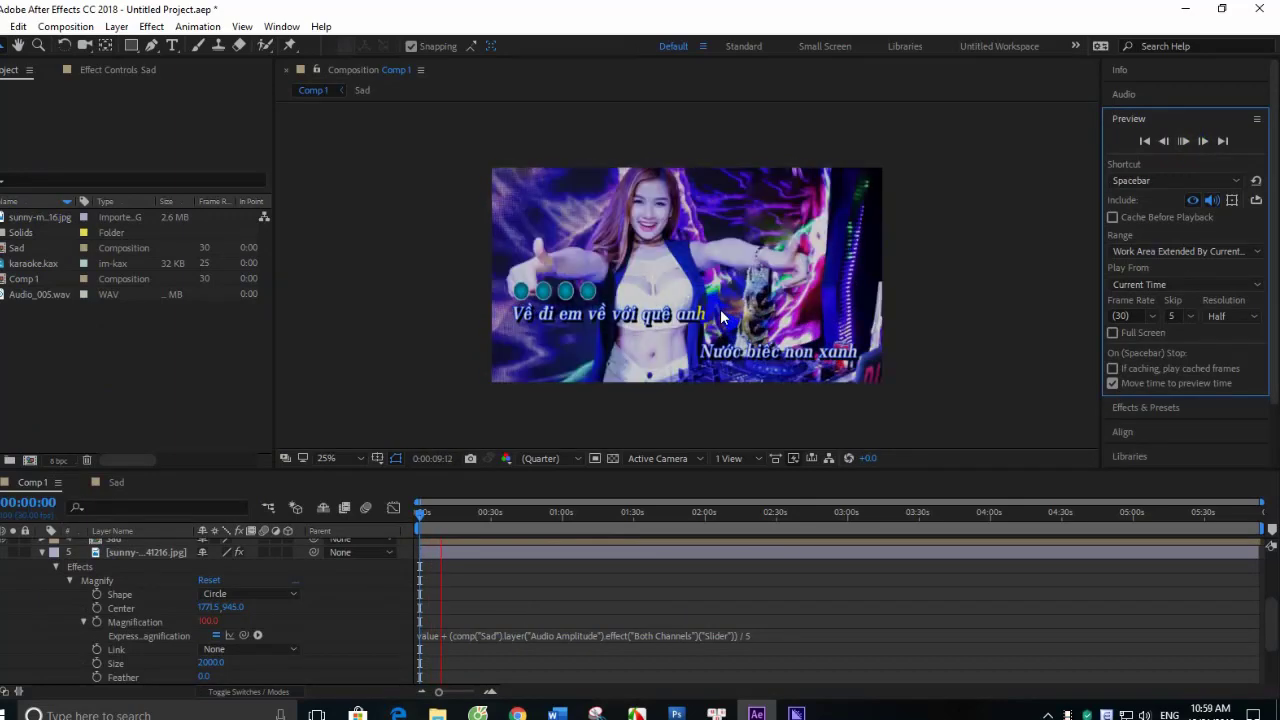
{"action": "left_click", "coordinate": [1184, 141]}
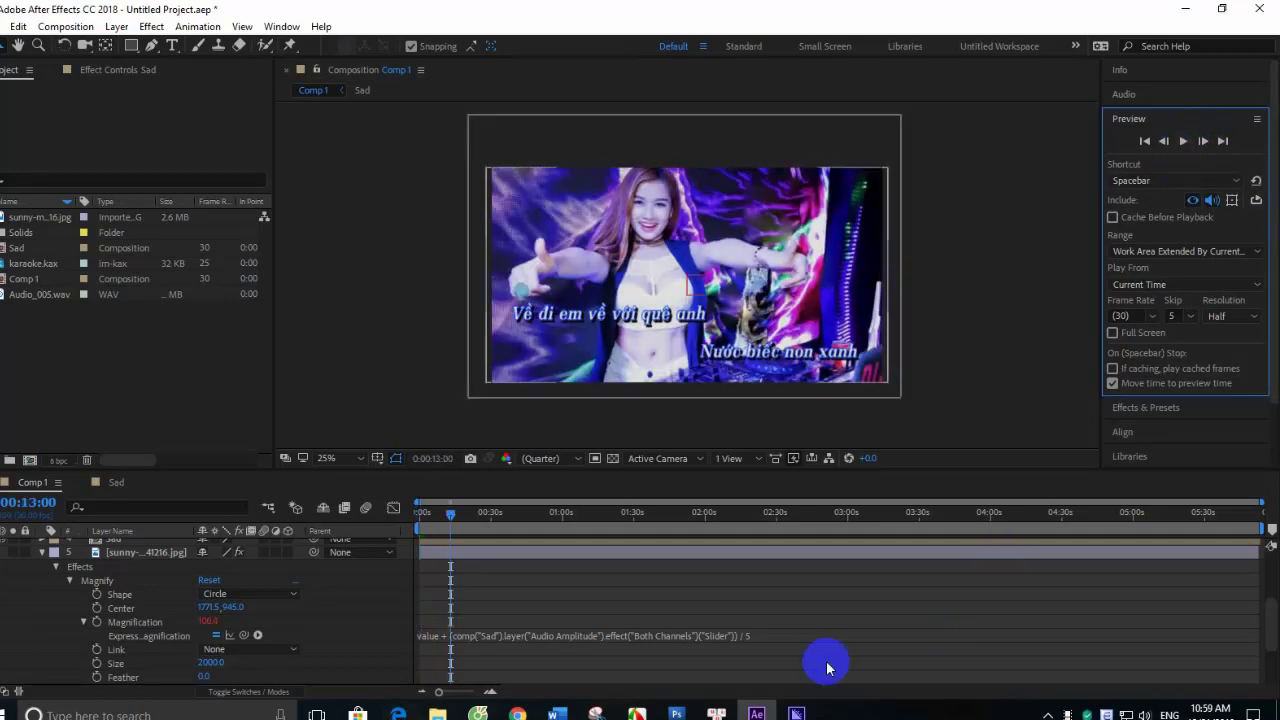
{"action": "left_click", "coordinate": [750, 634]}
{"action": "left_click", "coordinate": [829, 620]}
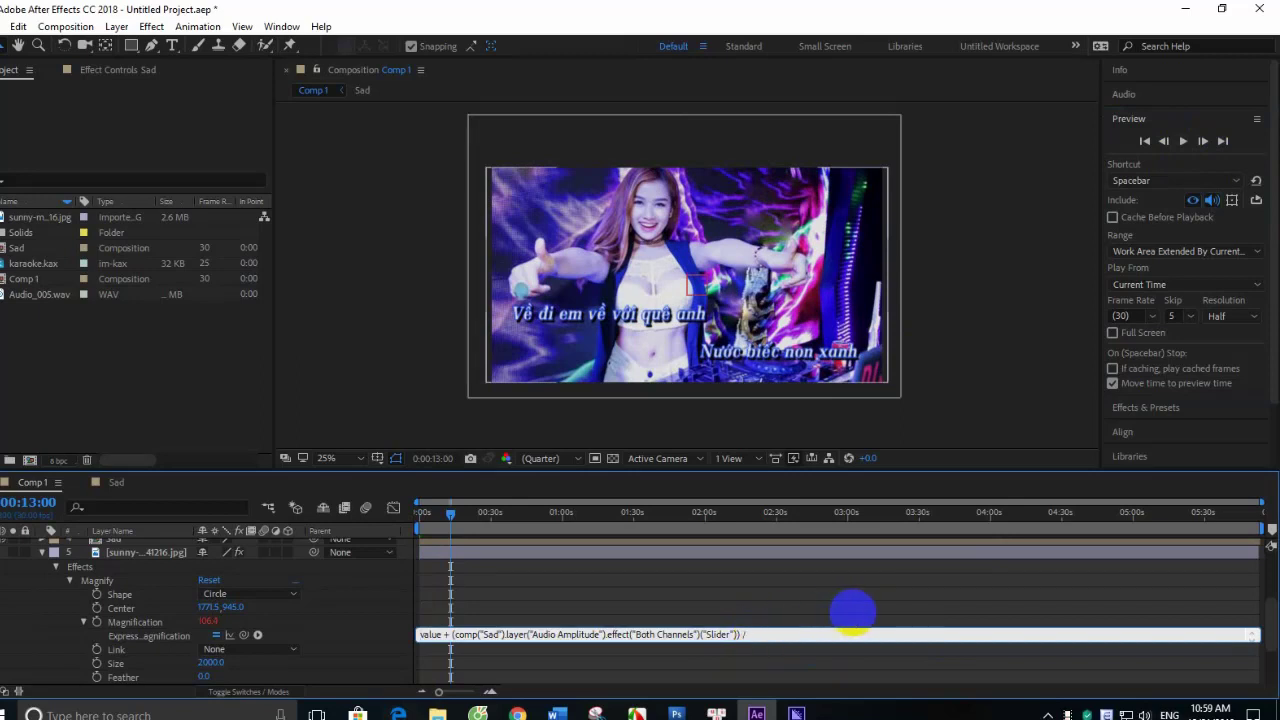
{"action": "type", "text": "3"}
{"action": "key", "text": "KP_Enter"}
{"action": "left_click", "coordinate": [1186, 143]}
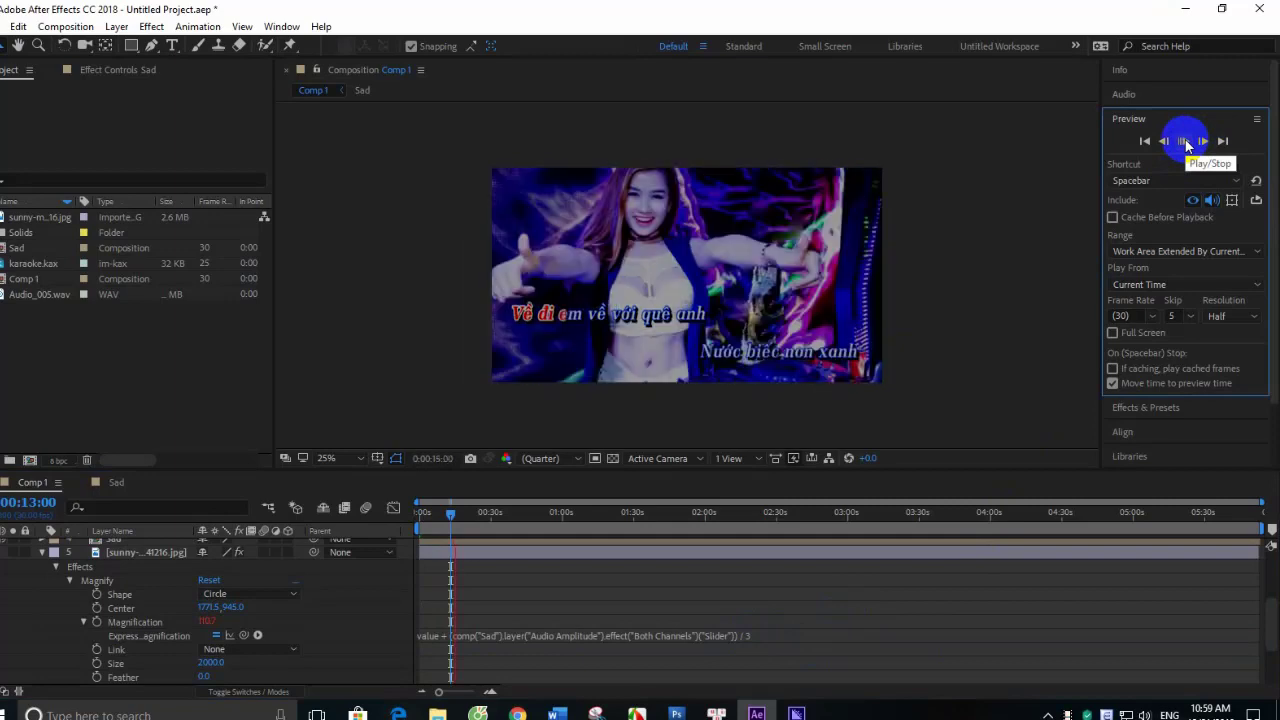
{"action": "left_click", "coordinate": [728, 628]}
- Restore the Magnification expression divisor to 5
{"action": "left_click", "coordinate": [752, 637]}
{"action": "left_click", "coordinate": [752, 636]}
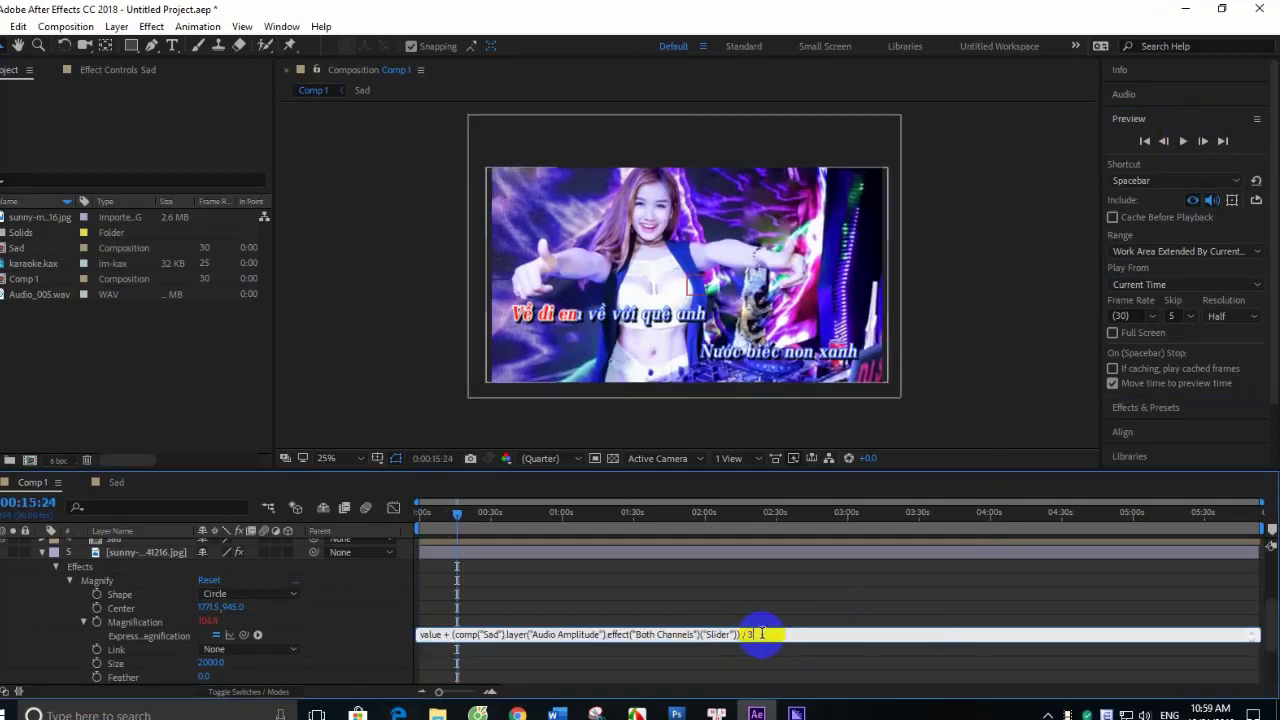
{"action": "type", "text": "5"}
{"action": "left_click", "coordinate": [875, 606]}
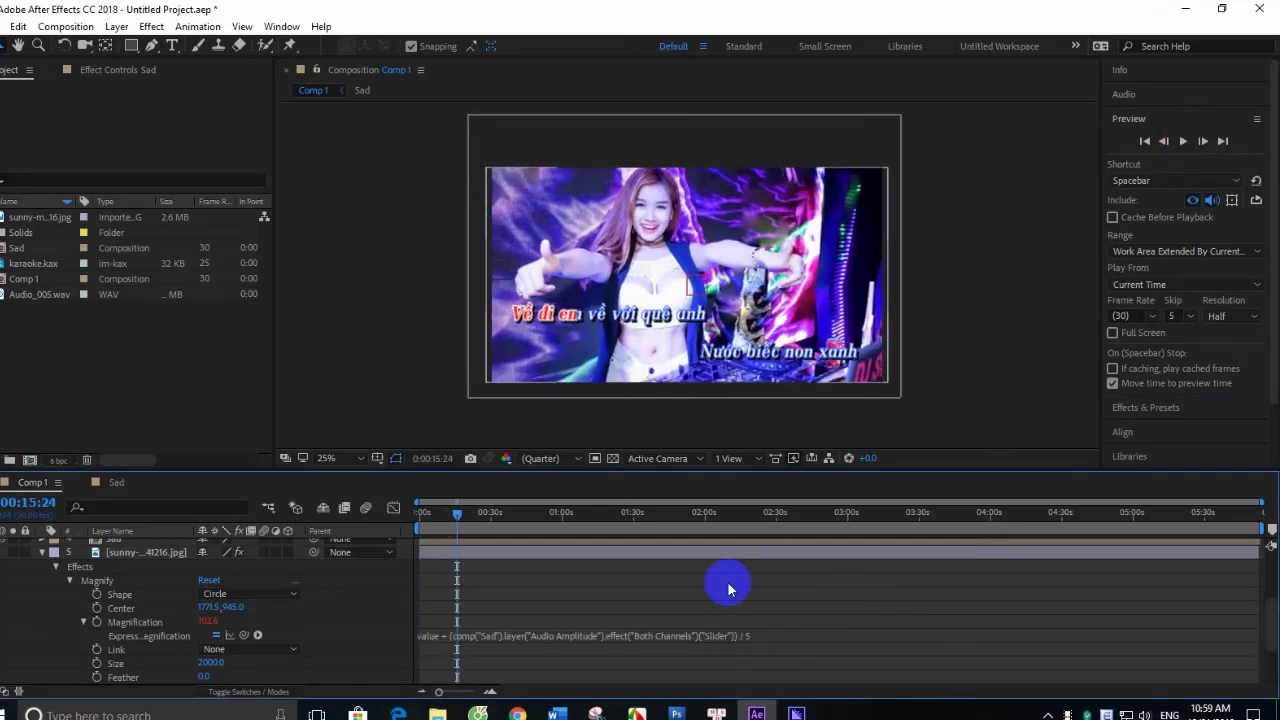
- Add a new solid layer to Comp 1 from the timeline's New > Solid menu
{"action": "scroll", "coordinate": [186, 614], "scroll_direction": "down", "scroll_amount": 3}
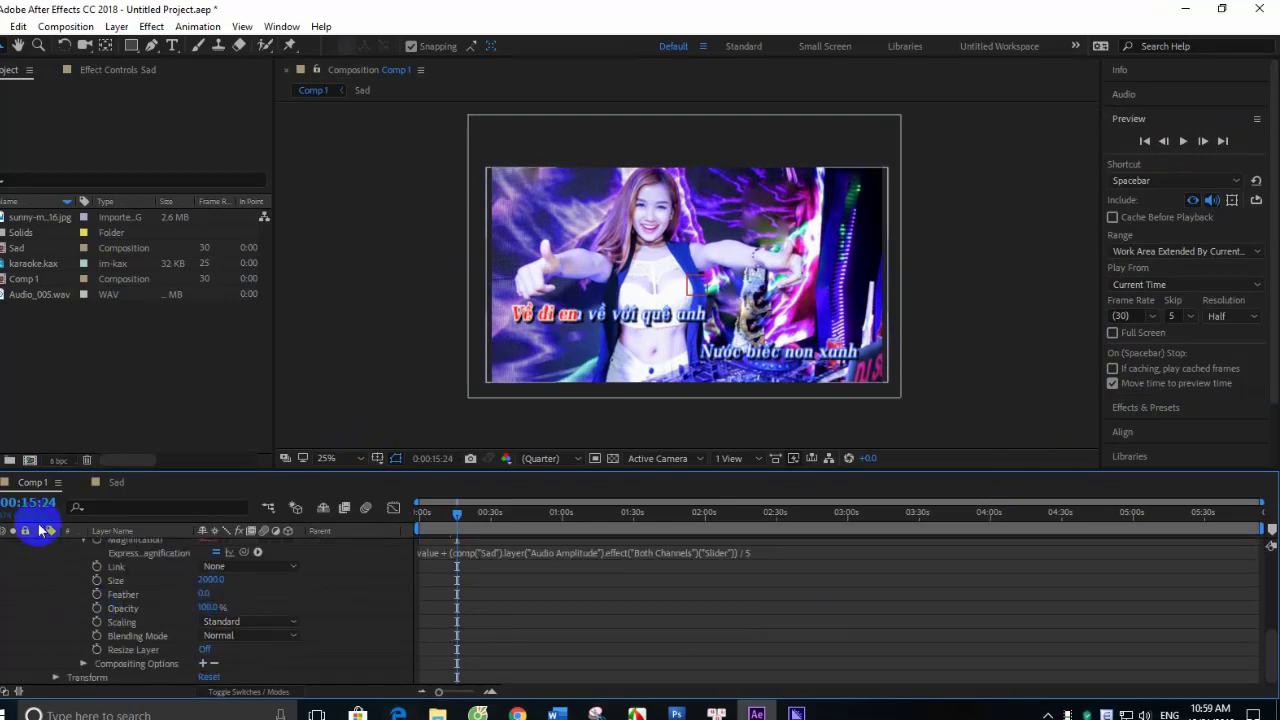
{"action": "right_click", "coordinate": [58, 648]}
{"action": "right_click", "coordinate": [9, 643]}
{"action": "mouse_move", "coordinate": [109, 459]}
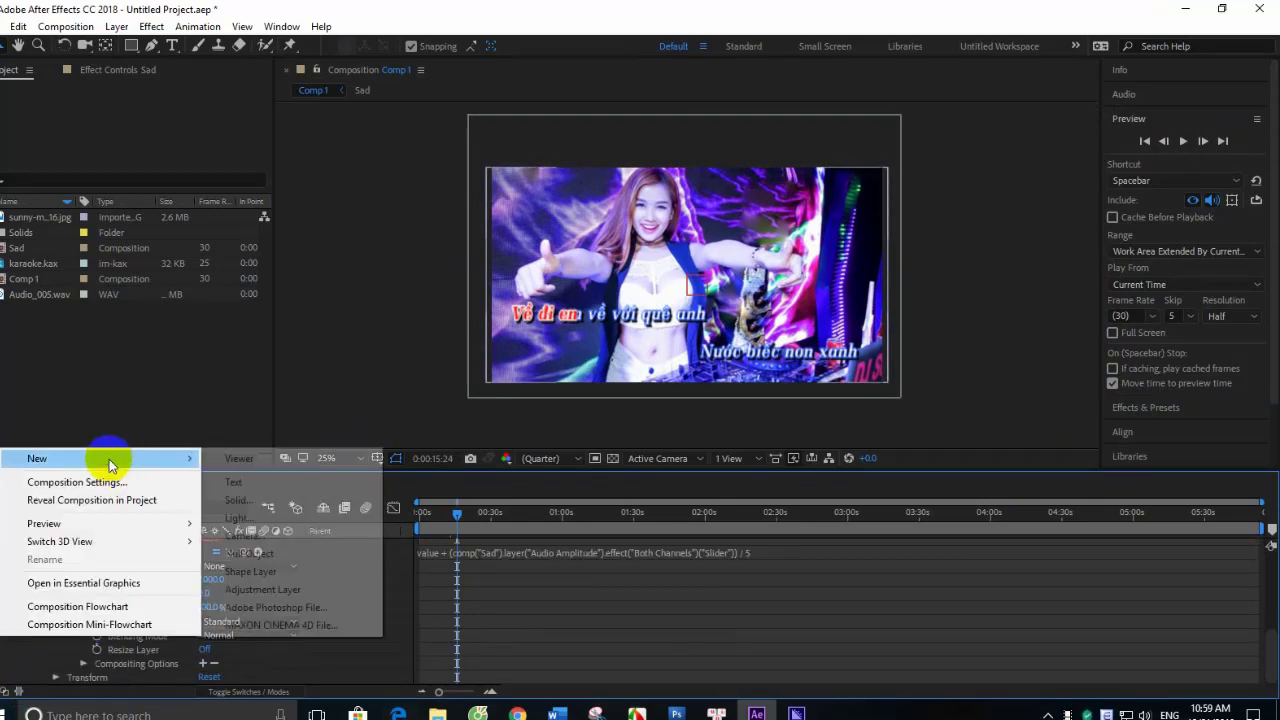
{"action": "right_click", "coordinate": [6, 662]}
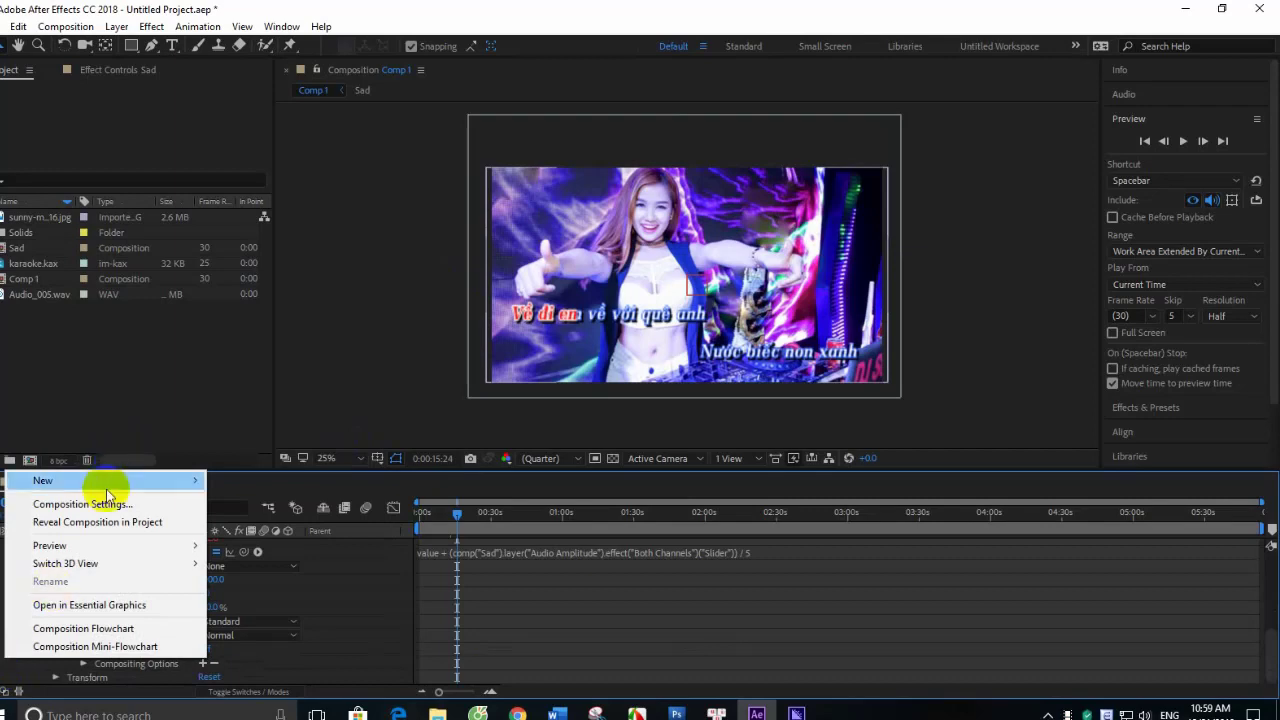
{"action": "mouse_move", "coordinate": [104, 486]}
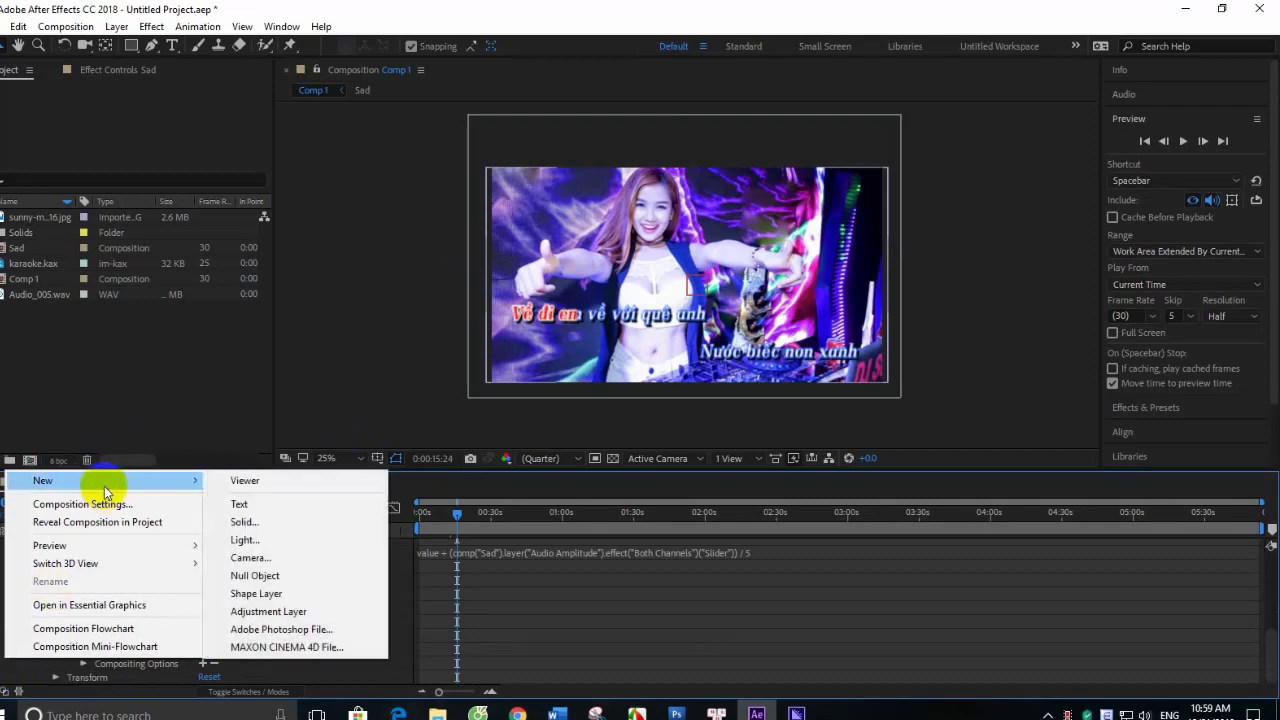
{"action": "left_click", "coordinate": [244, 522]}
- Create Dark Gray Solid 1 and apply Generate > Audio Spectrum to it
{"action": "left_click", "coordinate": [682, 497]}
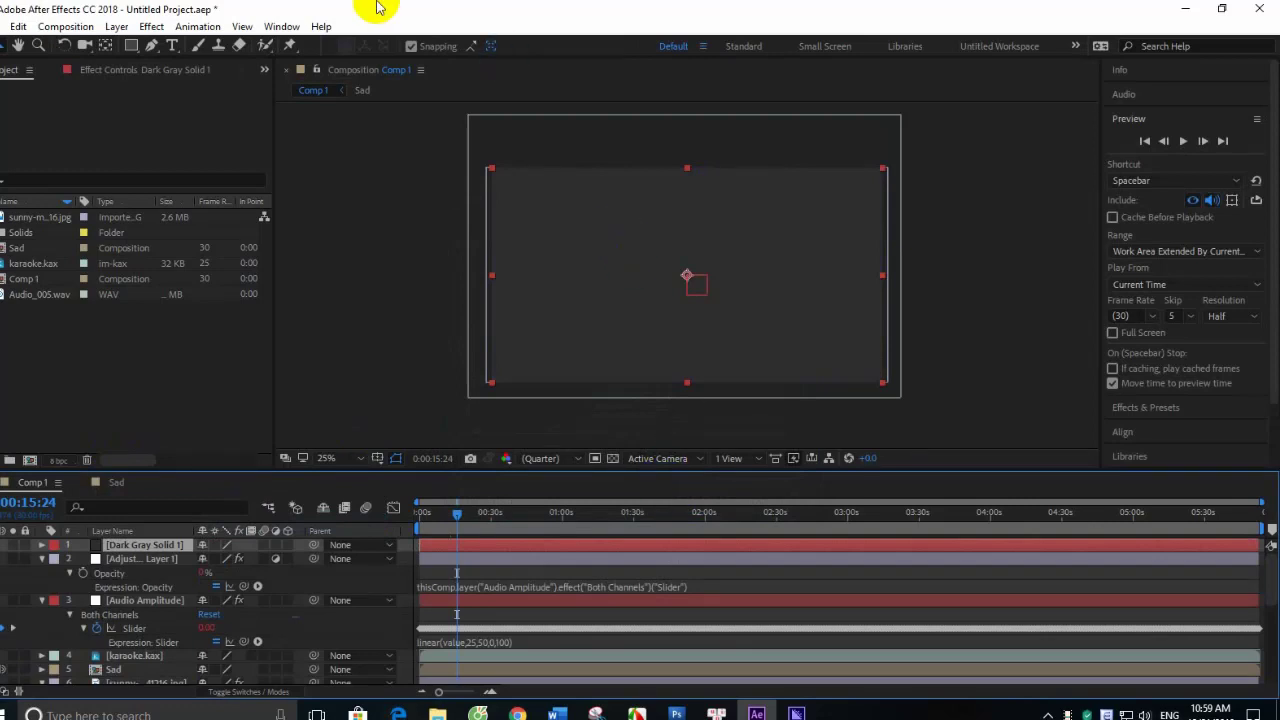
{"action": "left_click", "coordinate": [158, 28]}
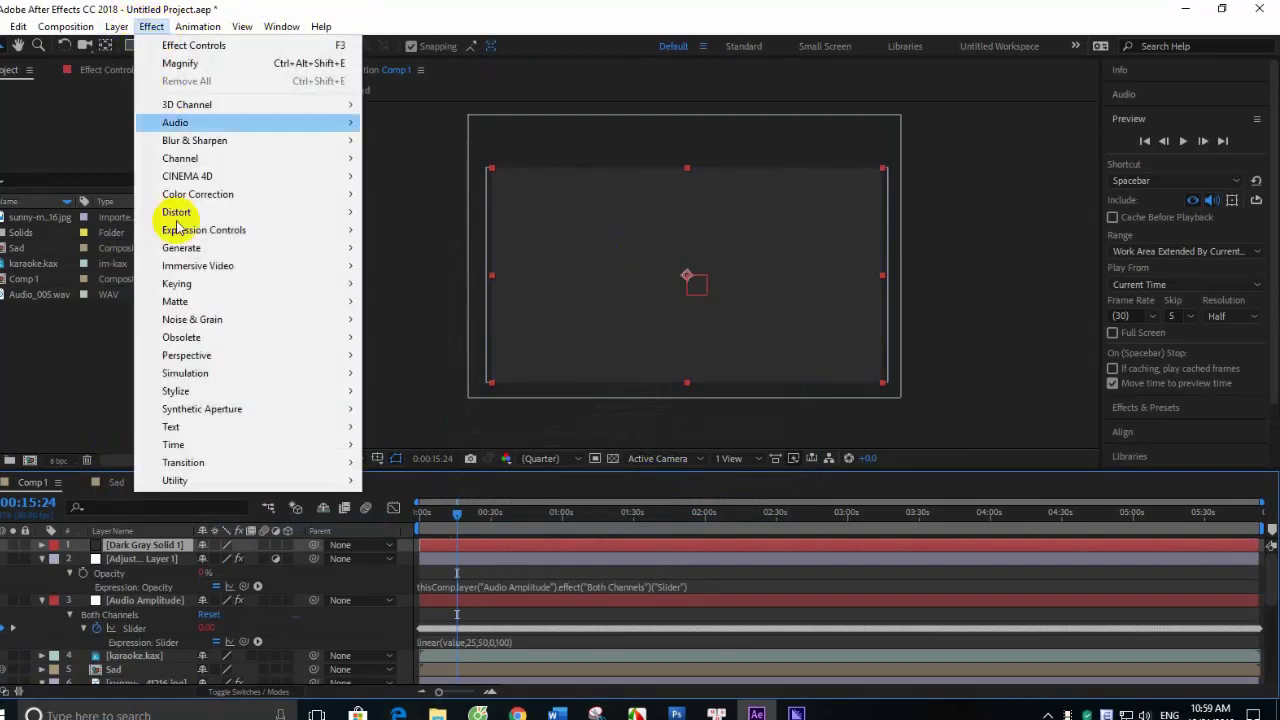
{"action": "mouse_move", "coordinate": [224, 252]}
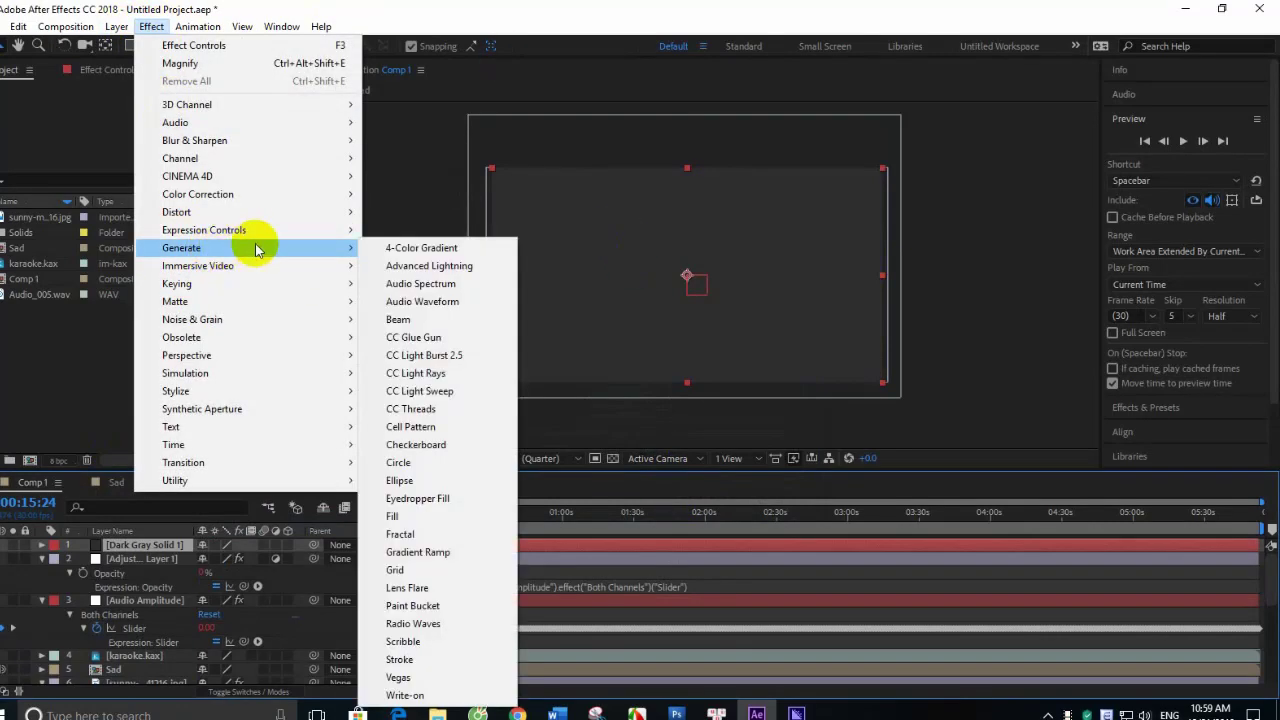
{"action": "left_click", "coordinate": [472, 284]}
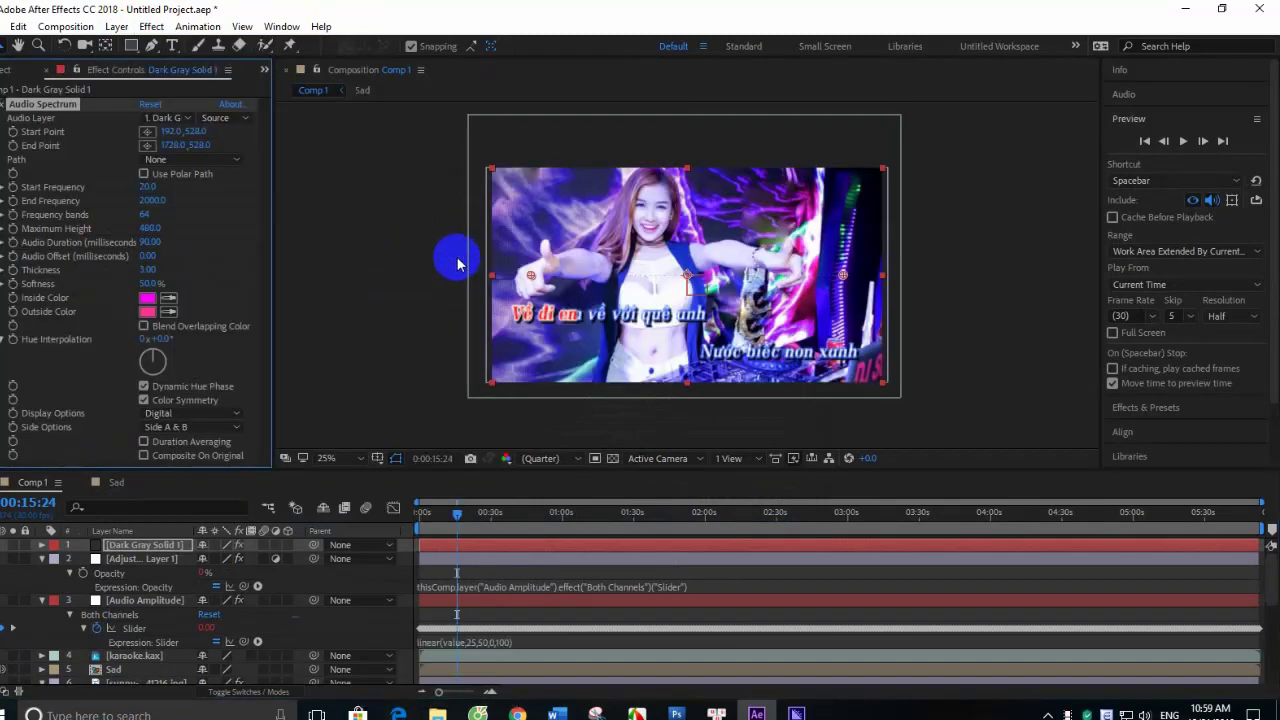
- Move Dark Gray Solid 1 upward and scale it beyond the frame edges
{"action": "left_click_drag", "start_coordinate": [622, 291], "coordinate": [620, 256]}
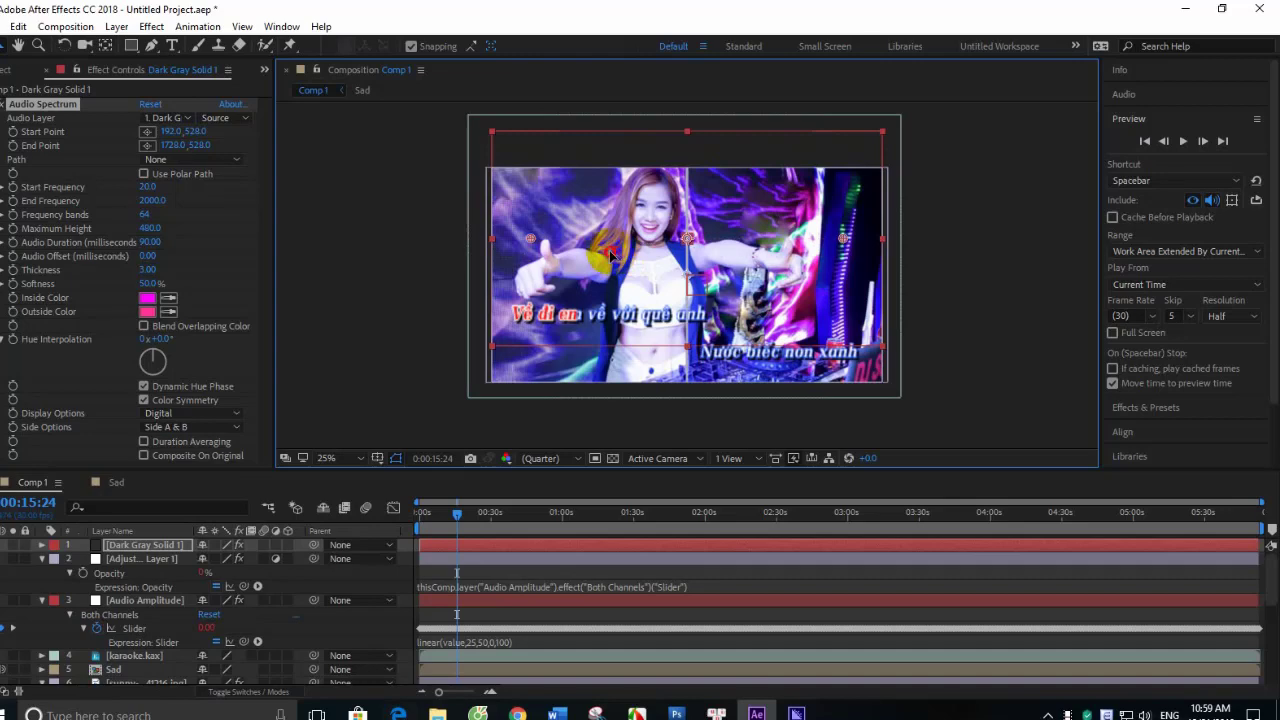
{"action": "mouse_move", "coordinate": [636, 258]}
{"action": "left_mouse_down"}
{"action": "mouse_move", "coordinate": [619, 251]}
{"action": "mouse_move", "coordinate": [628, 237]}
{"action": "left_mouse_up"}
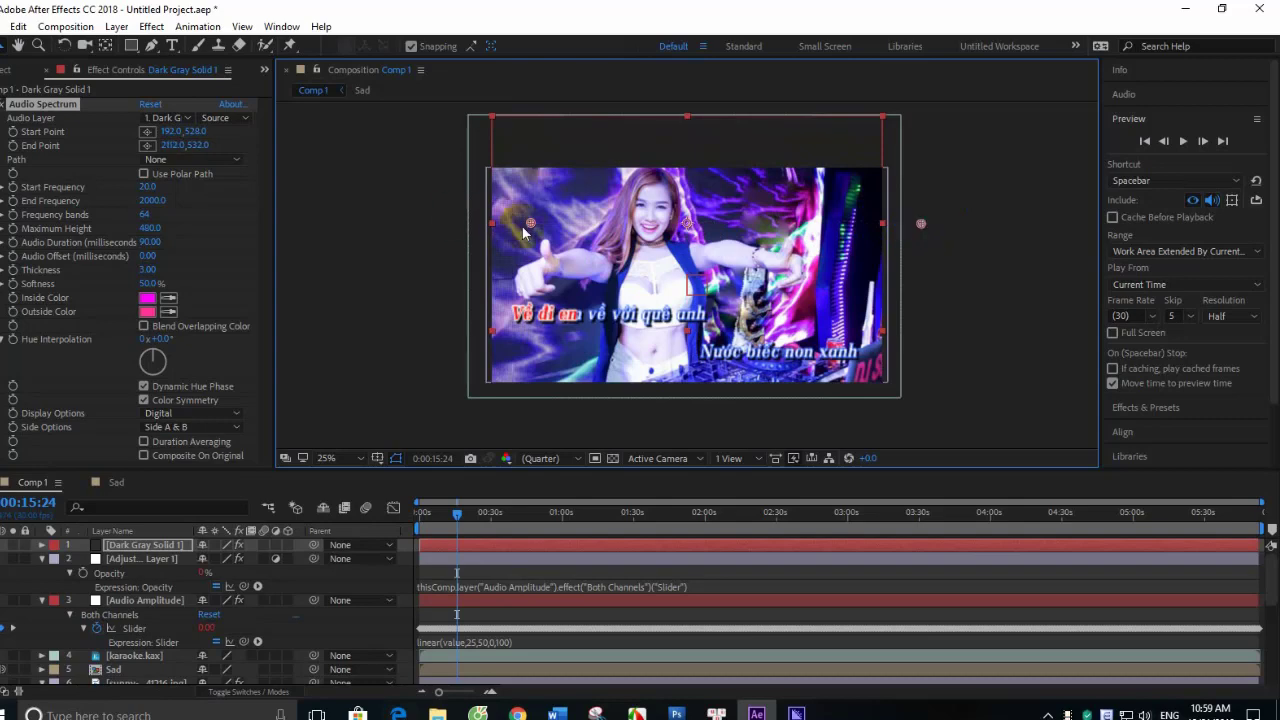
{"action": "left_click", "coordinate": [852, 334]}
{"action": "left_click", "coordinate": [771, 129]}
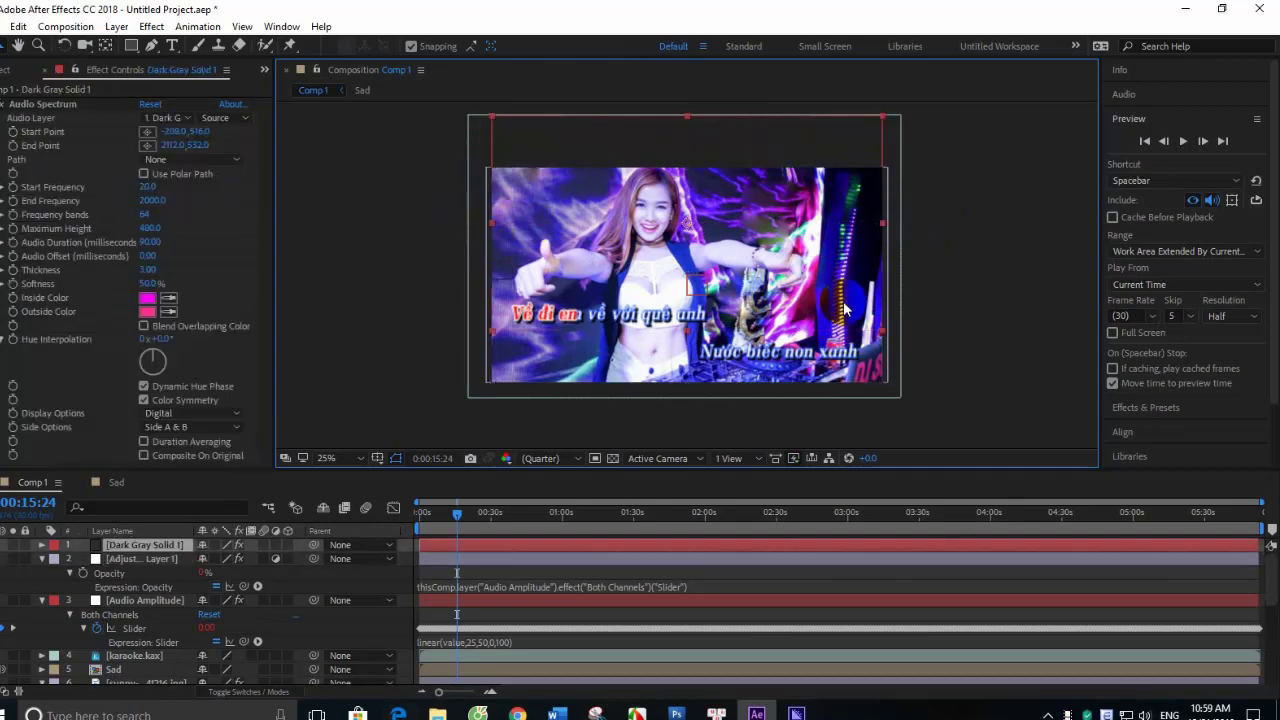
{"action": "mouse_move", "coordinate": [884, 340]}
{"action": "left_mouse_down"}
{"action": "mouse_move", "coordinate": [1045, 436]}
{"action": "mouse_move", "coordinate": [1080, 440]}
{"action": "left_mouse_up"}
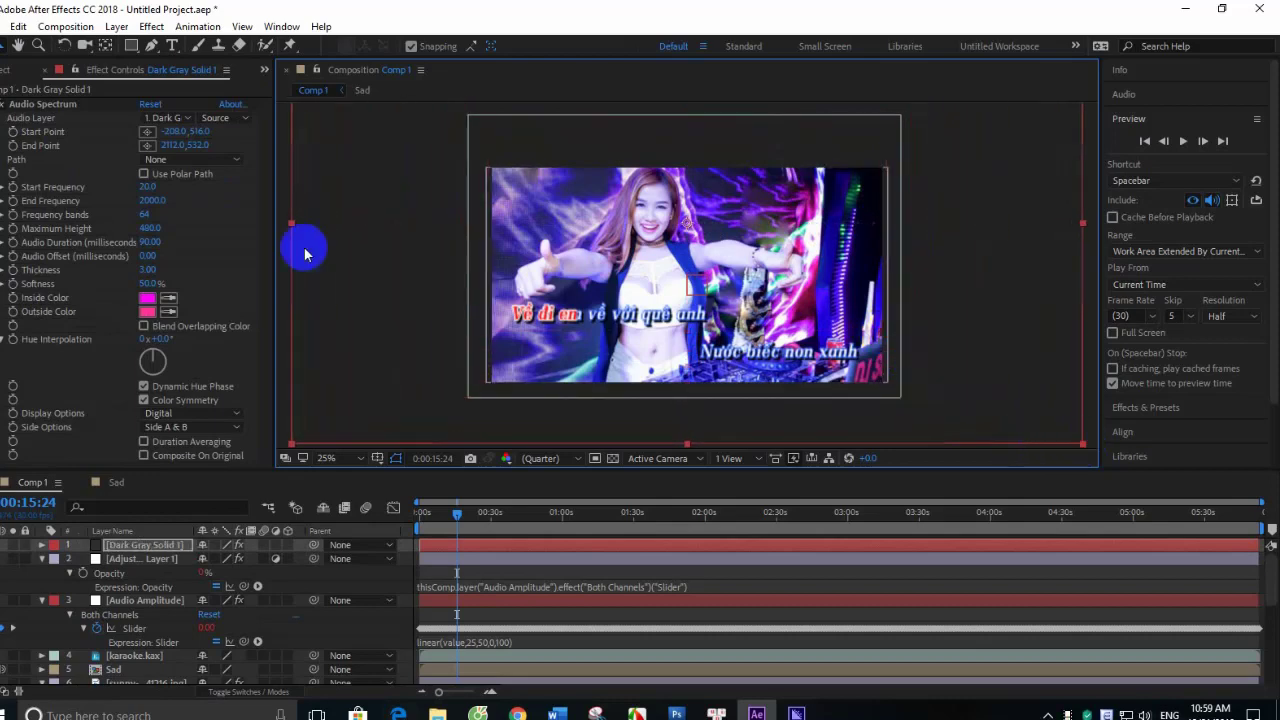
- Set the Audio Spectrum's Audio Layer to 5. Sad
{"action": "left_click", "coordinate": [160, 118]}
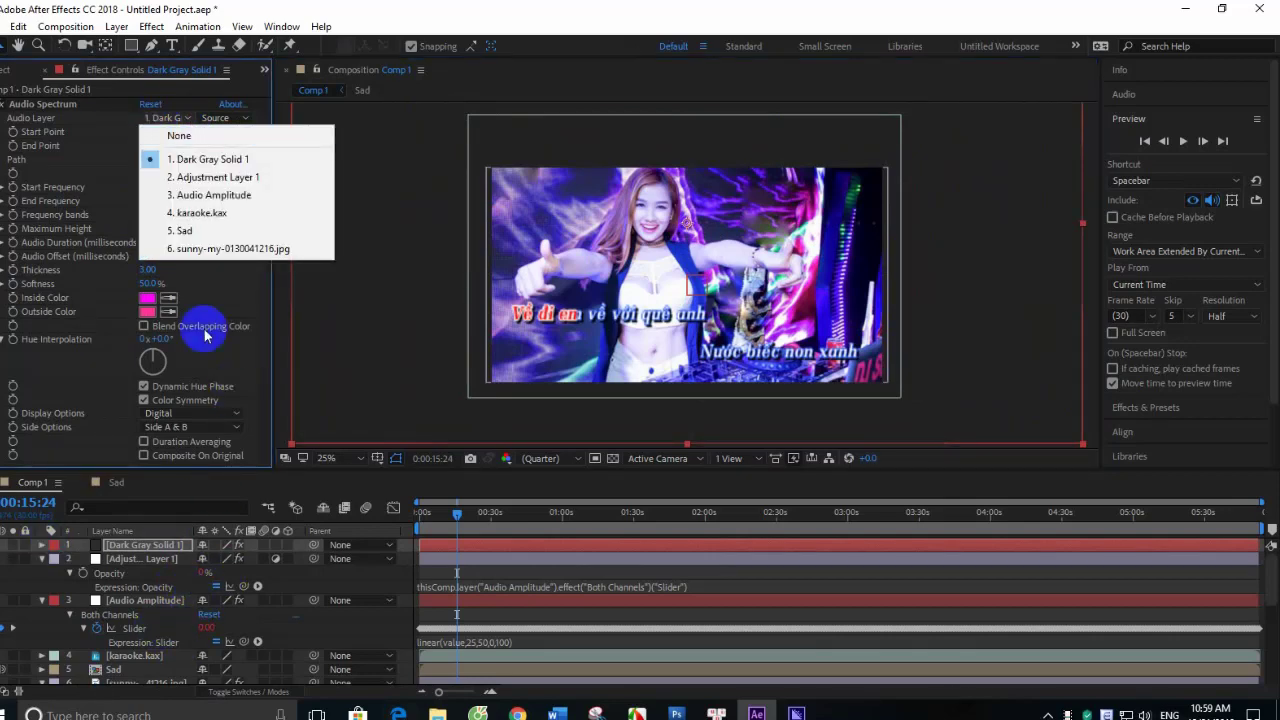
{"action": "left_click", "coordinate": [195, 231]}
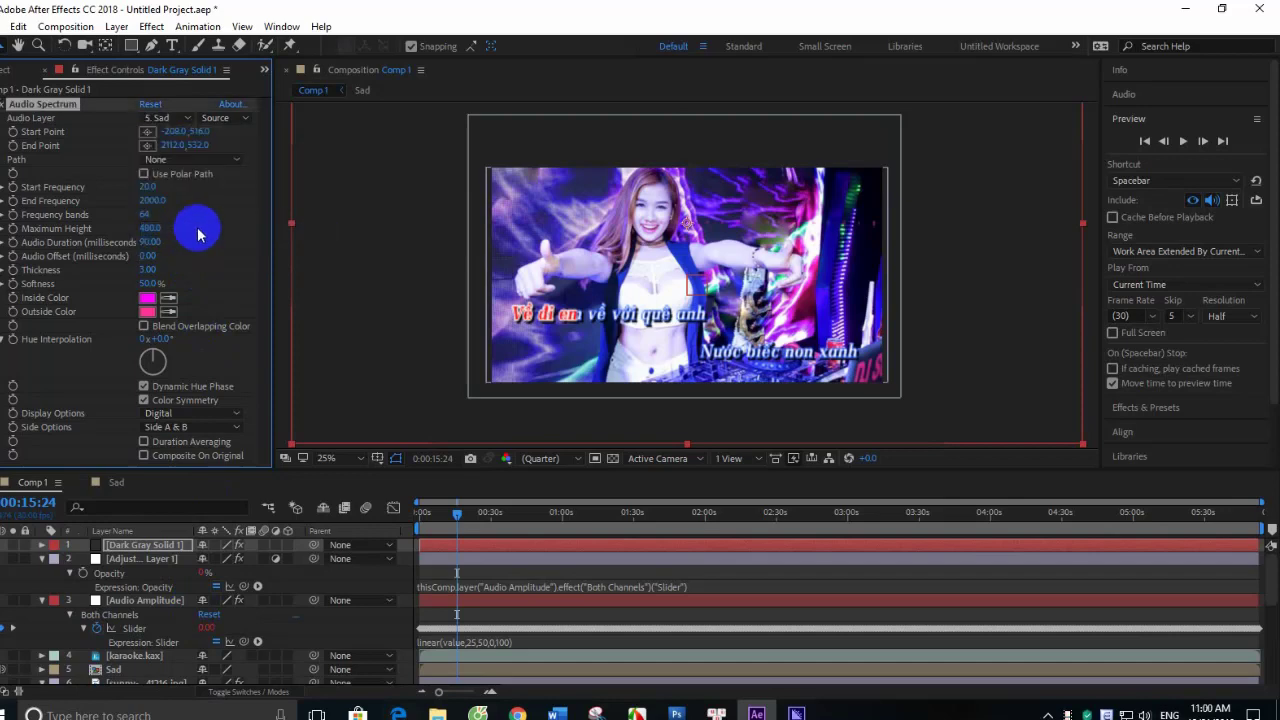
{"action": "left_click", "coordinate": [196, 206]}
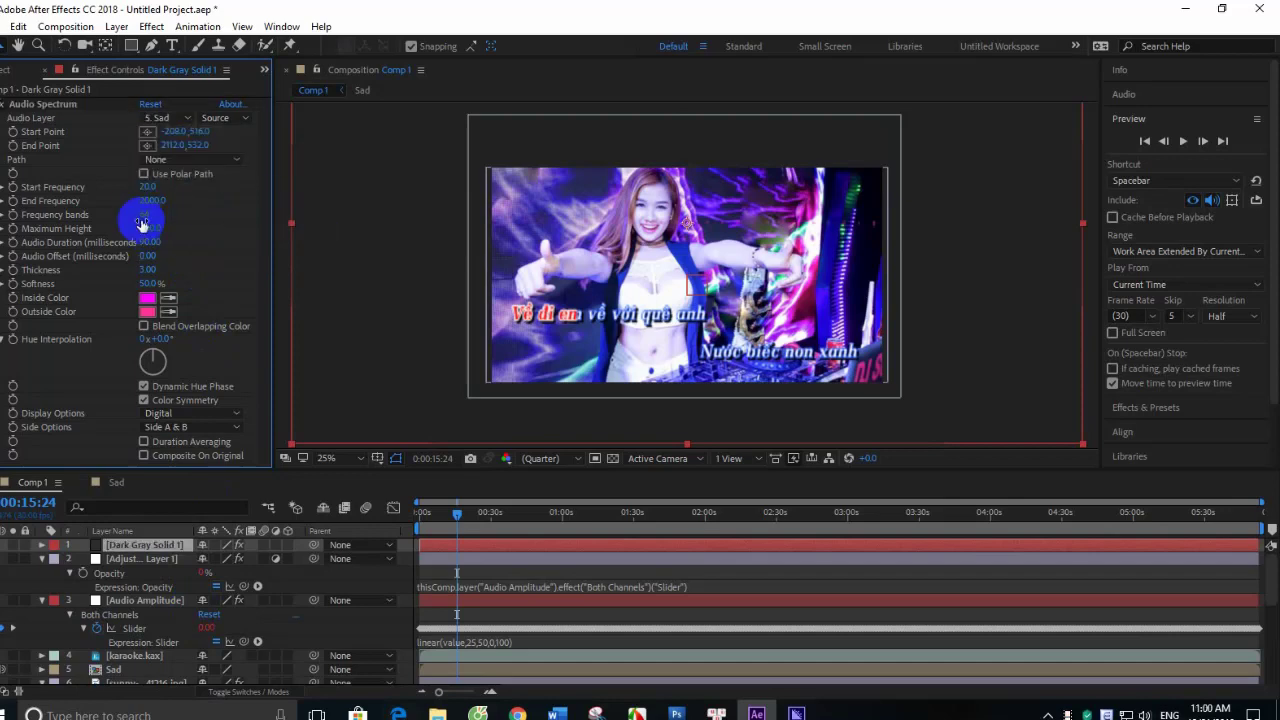
- Set Frequency bands to 2000 and End Frequency to 2000
{"action": "left_click", "coordinate": [148, 216]}
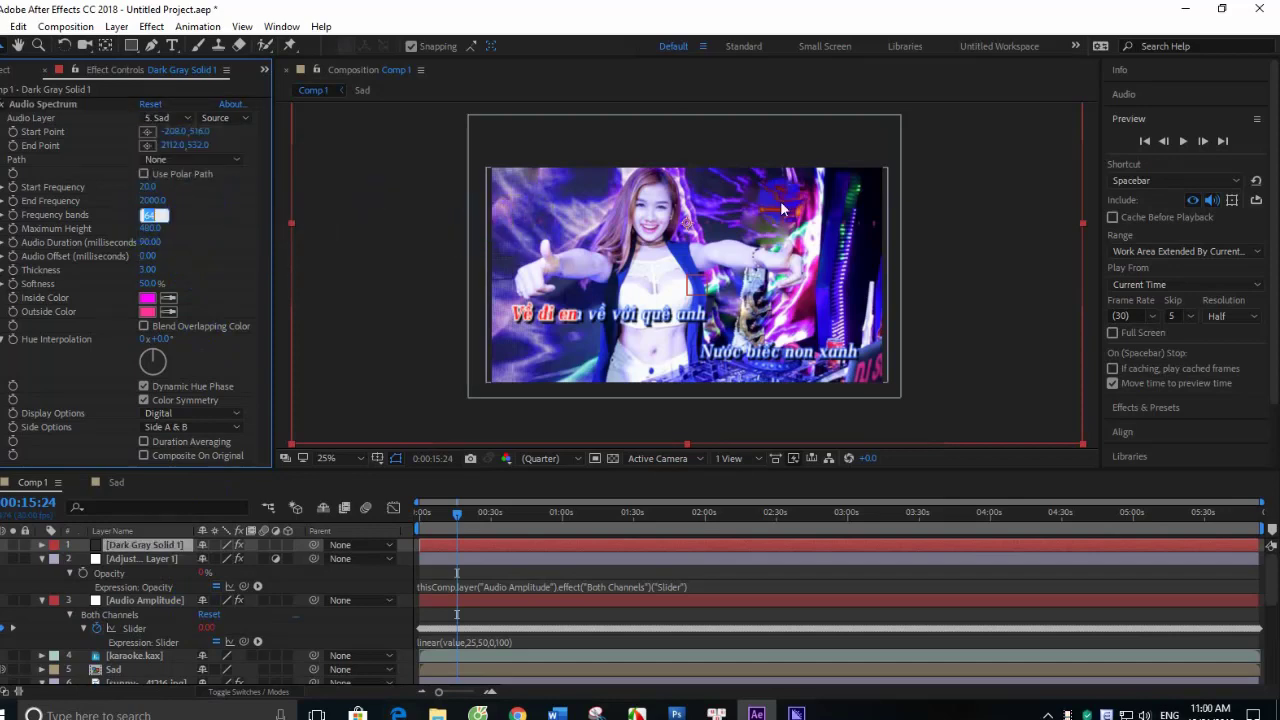
{"action": "left_click", "coordinate": [232, 247]}
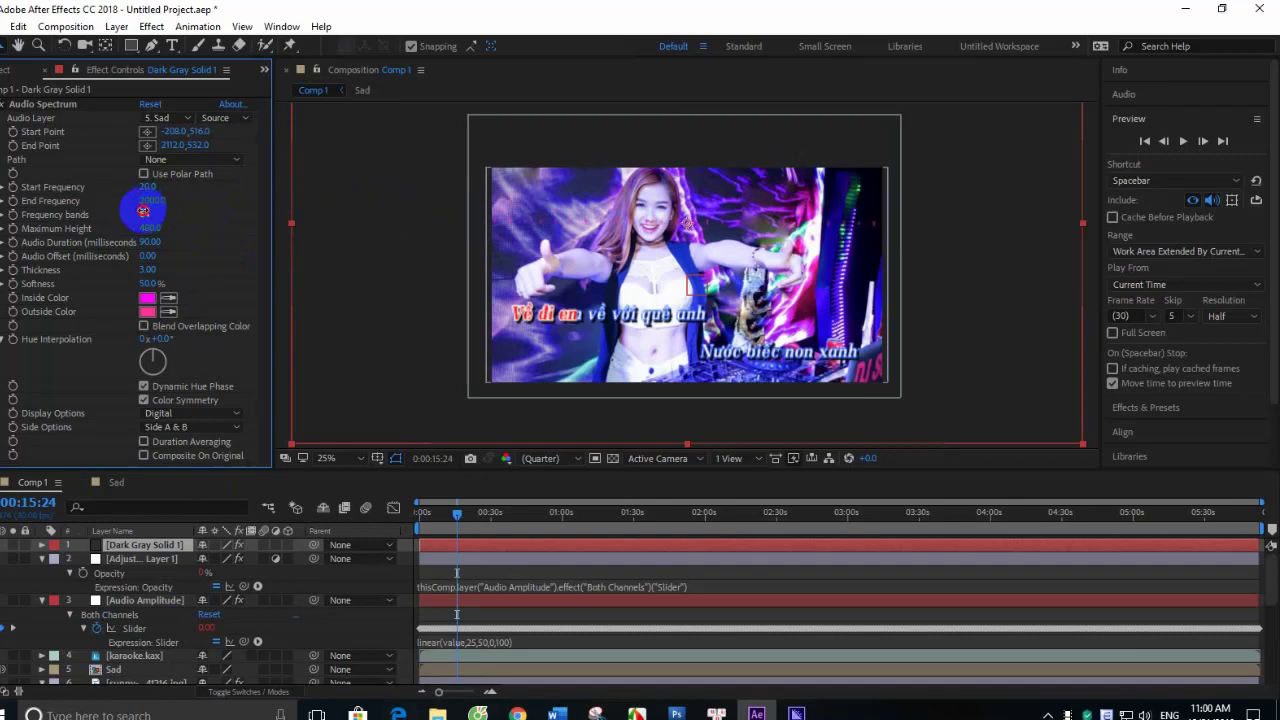
{"action": "left_click_drag", "start_coordinate": [143, 211], "coordinate": [355, 226]}
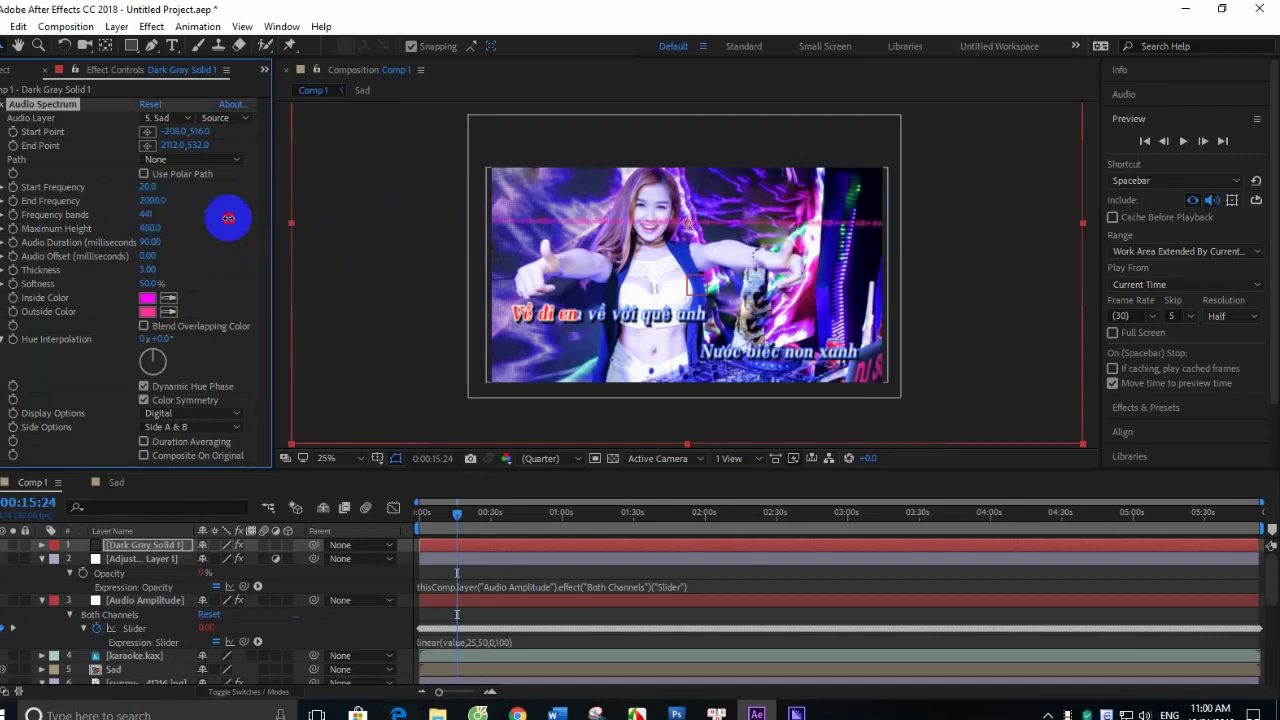
{"action": "mouse_move", "coordinate": [228, 218]}
{"action": "left_mouse_down"}
{"action": "mouse_move", "coordinate": [388, 239]}
{"action": "mouse_move", "coordinate": [143, 209]}
{"action": "left_mouse_up"}
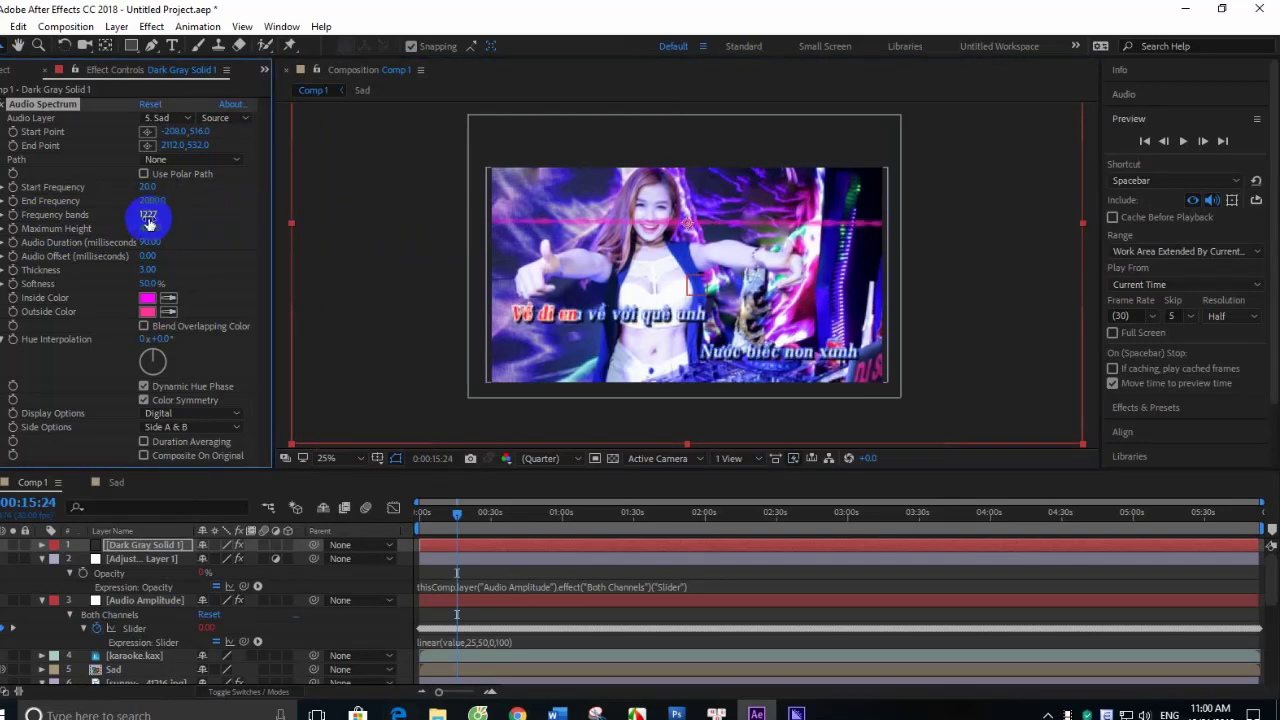
{"action": "left_click", "coordinate": [152, 215]}
{"action": "type", "text": "2000"}
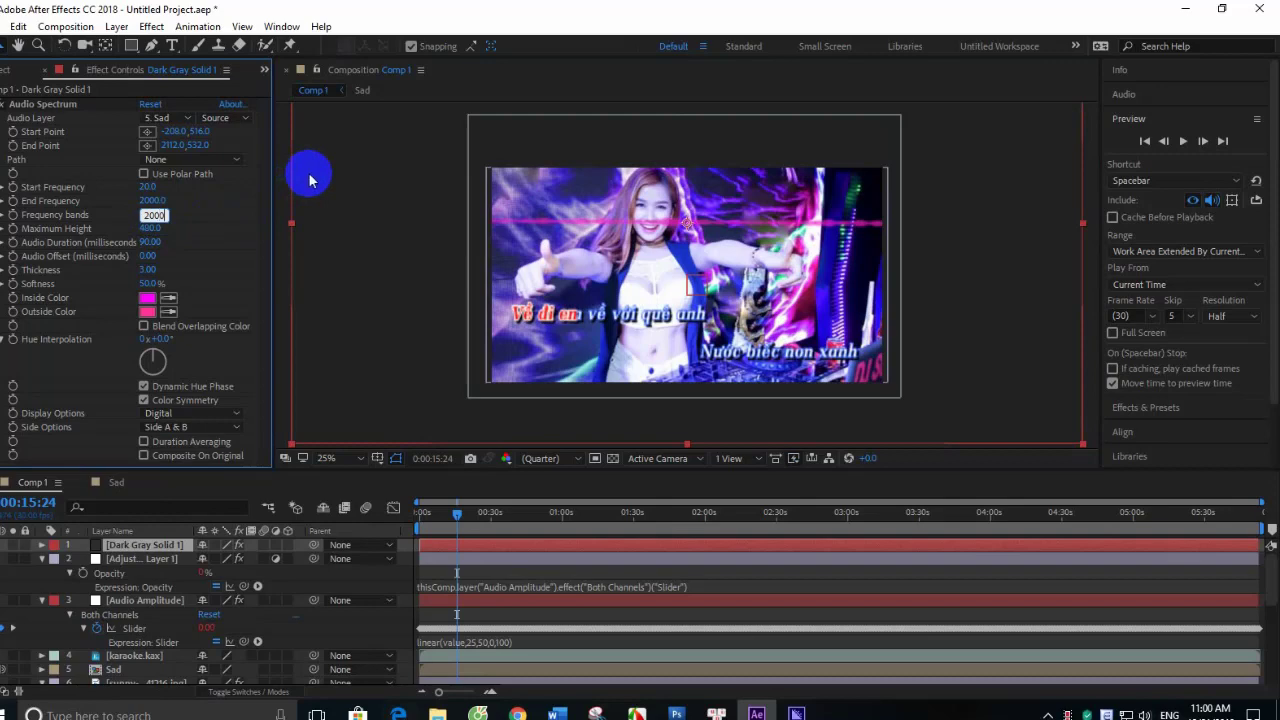
{"action": "key", "text": "Return"}
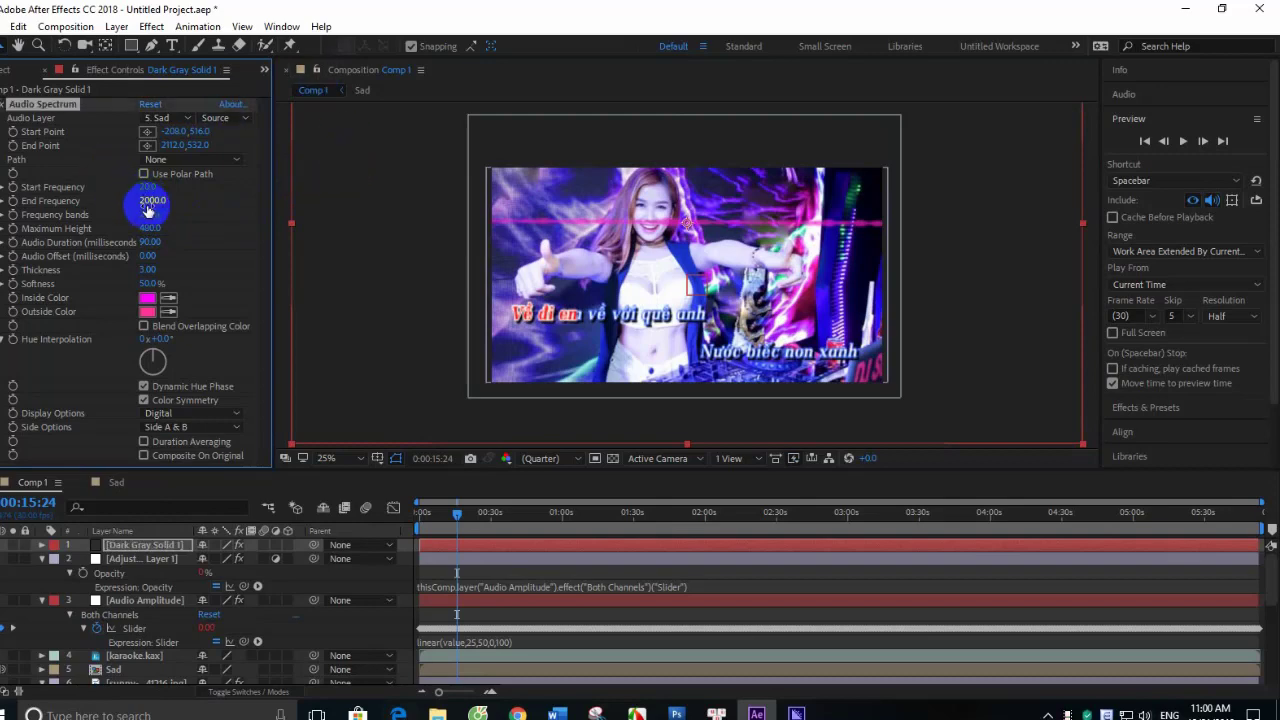
{"action": "key", "text": "Return"}
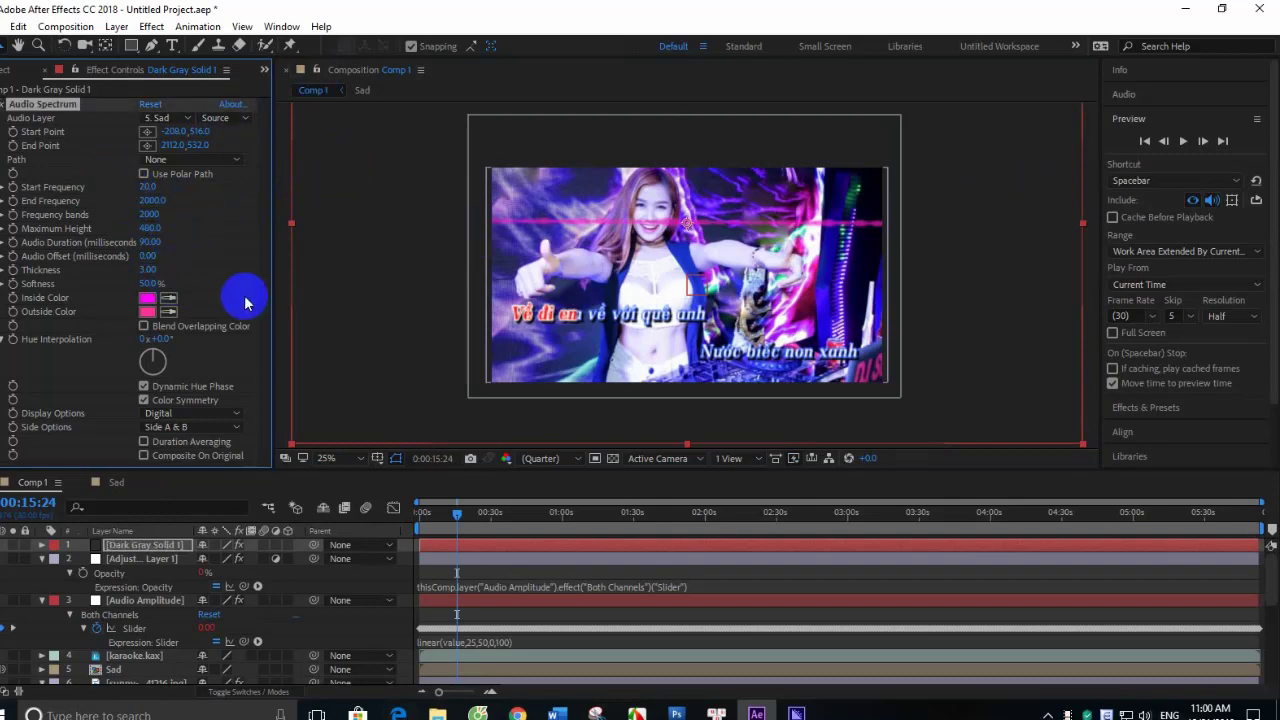
- Set the spectrum's Softness to 0%
{"action": "left_click", "coordinate": [150, 284]}
{"action": "type", "text": "0"}
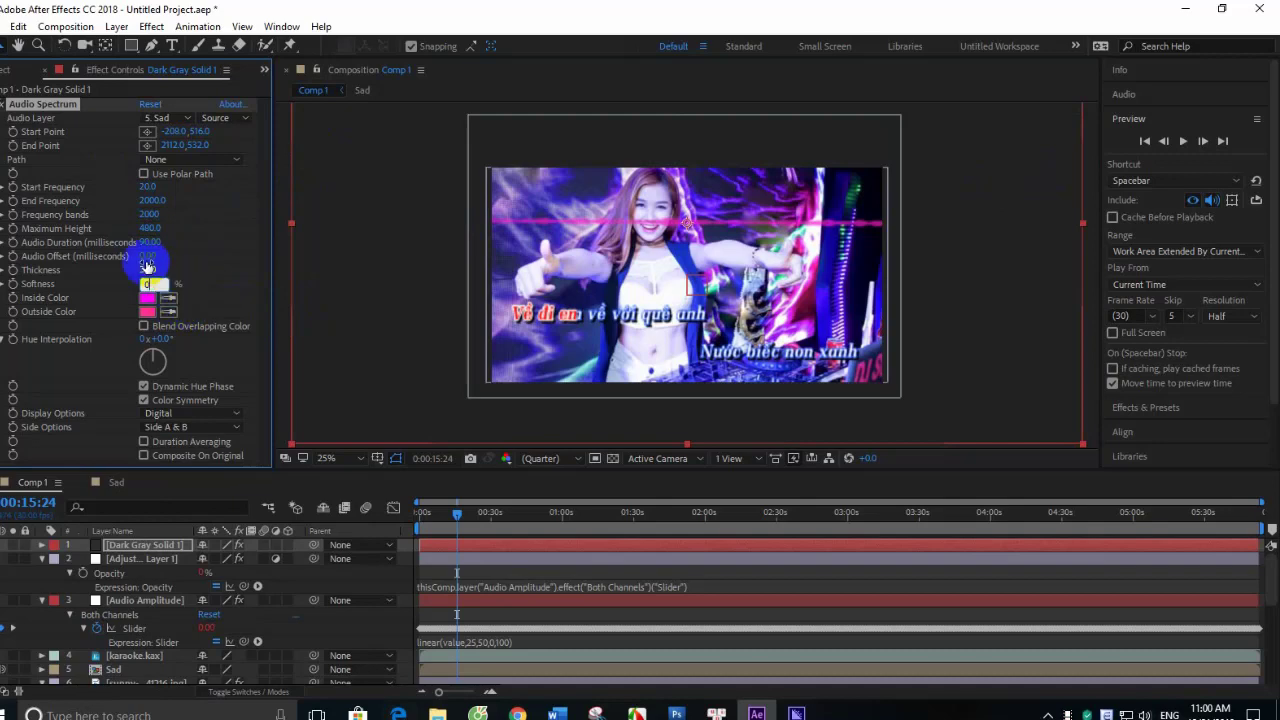
{"action": "left_click", "coordinate": [148, 270]}
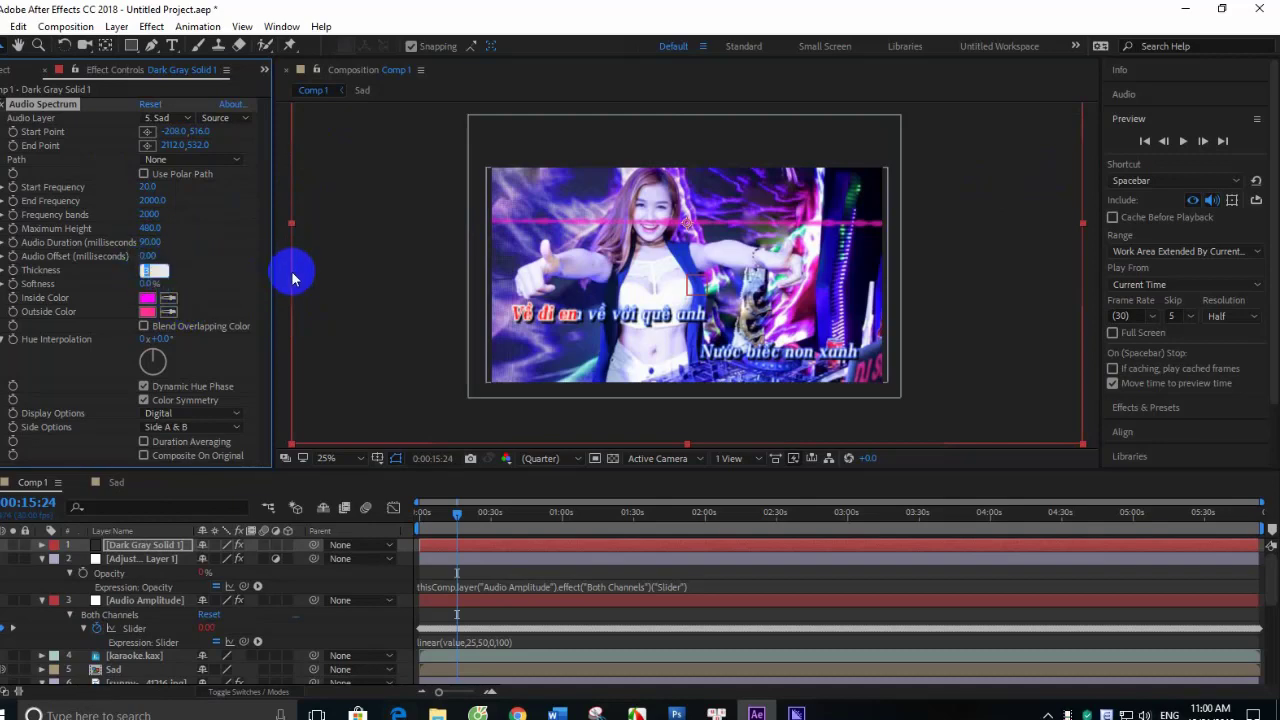
{"action": "type", "text": "5"}
- Raise Maximum Height to 1950, previewing before and after, and open the Inside Color picker
{"action": "left_click", "coordinate": [1183, 141]}
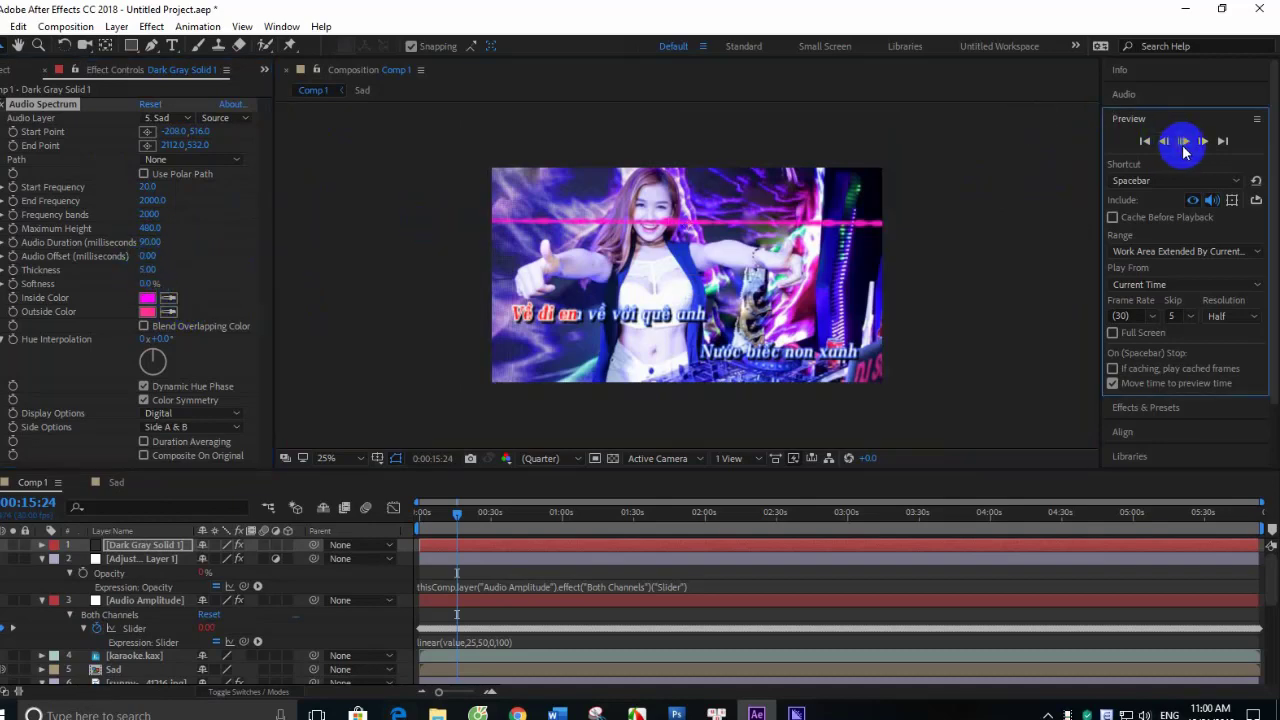
{"action": "left_click", "coordinate": [1185, 146]}
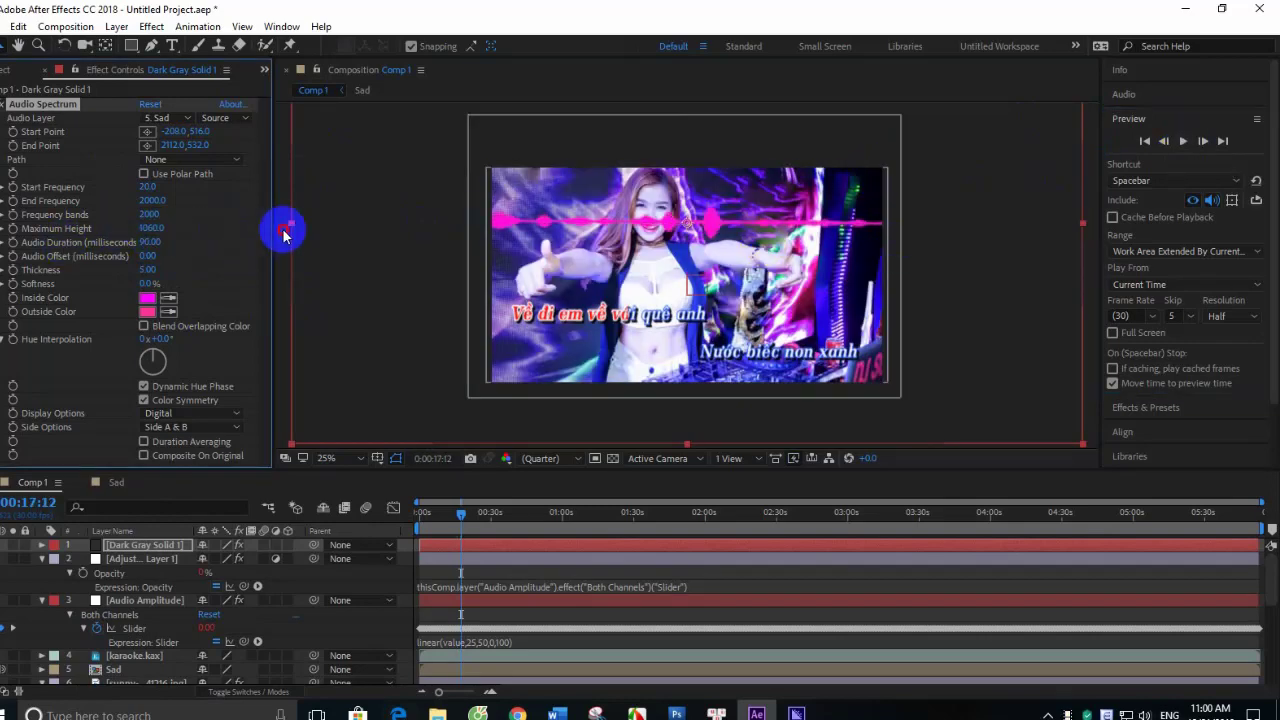
{"action": "left_click_drag", "start_coordinate": [150, 228], "coordinate": [380, 229]}
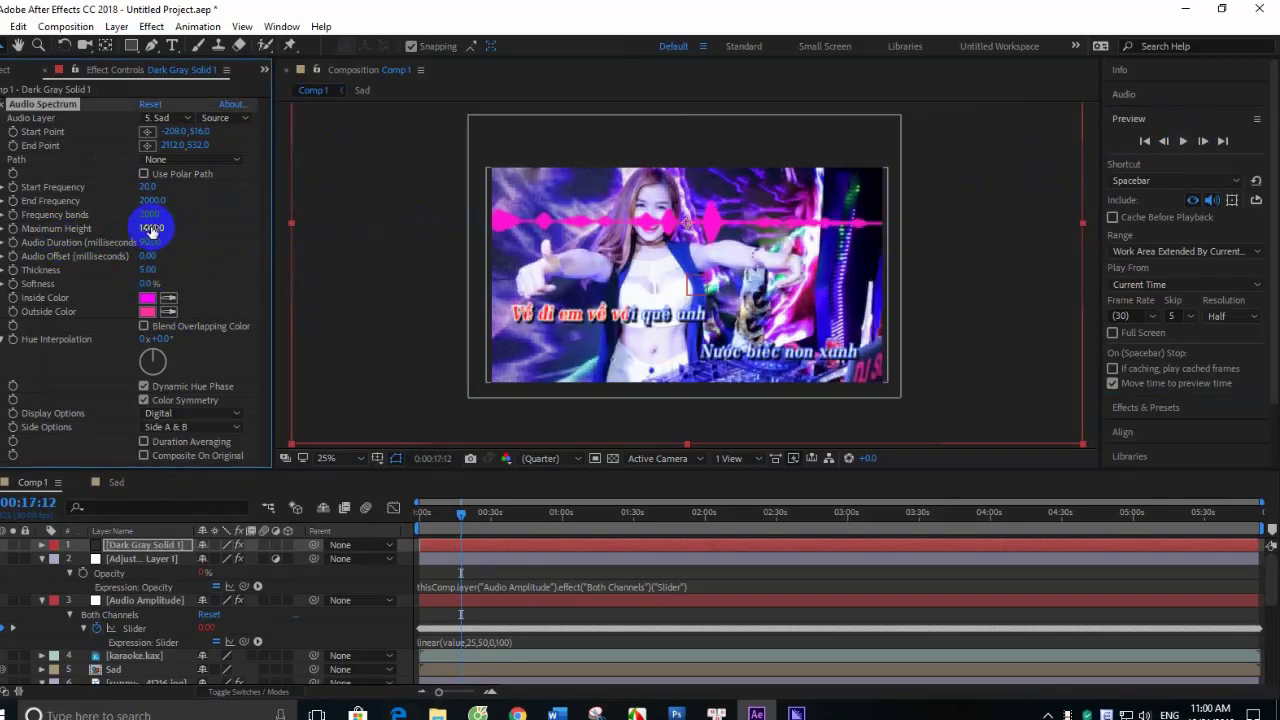
{"action": "left_click_drag", "start_coordinate": [175, 232], "coordinate": [337, 229]}
{"action": "left_click", "coordinate": [1185, 143]}
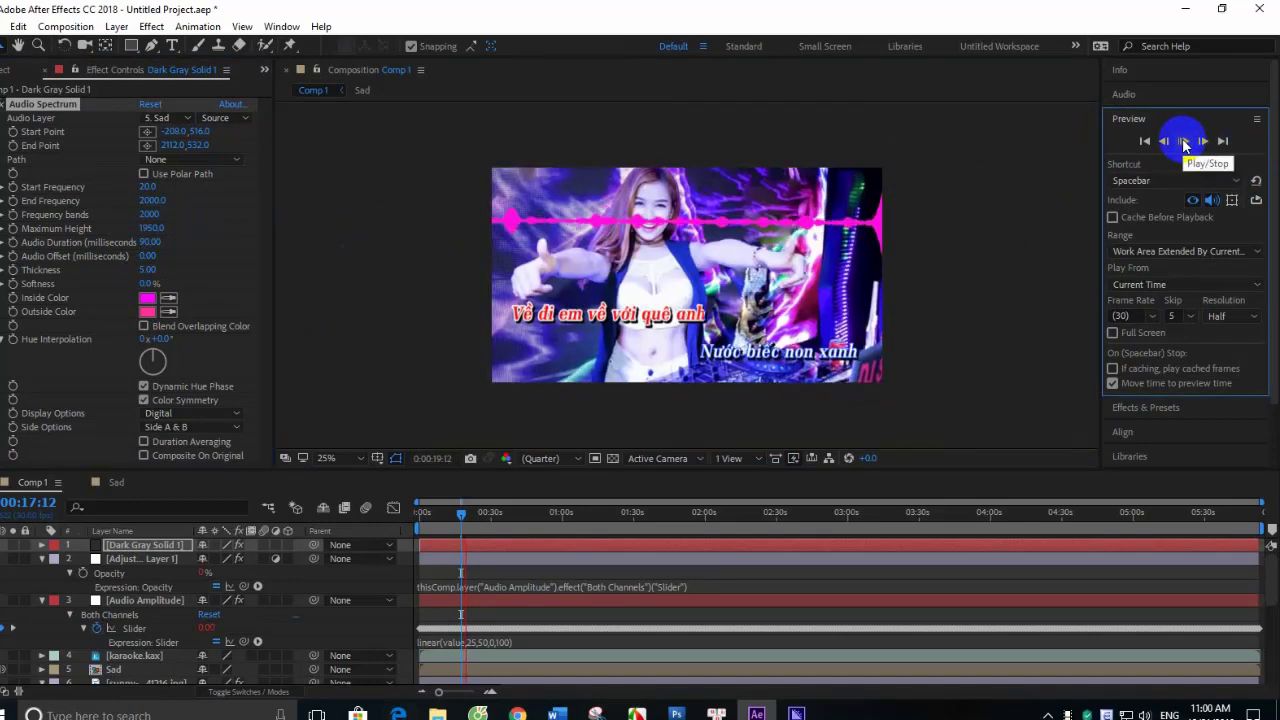
{"action": "left_click", "coordinate": [1185, 143]}
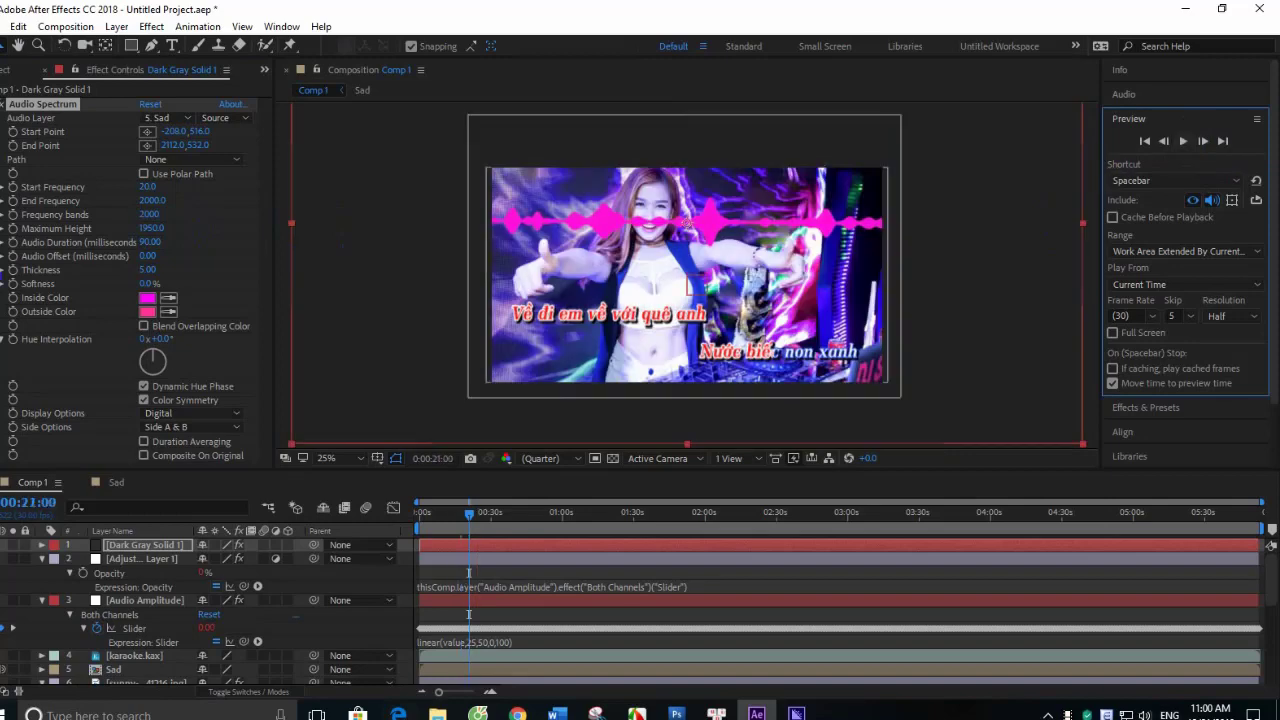
{"action": "left_click", "coordinate": [147, 297]}
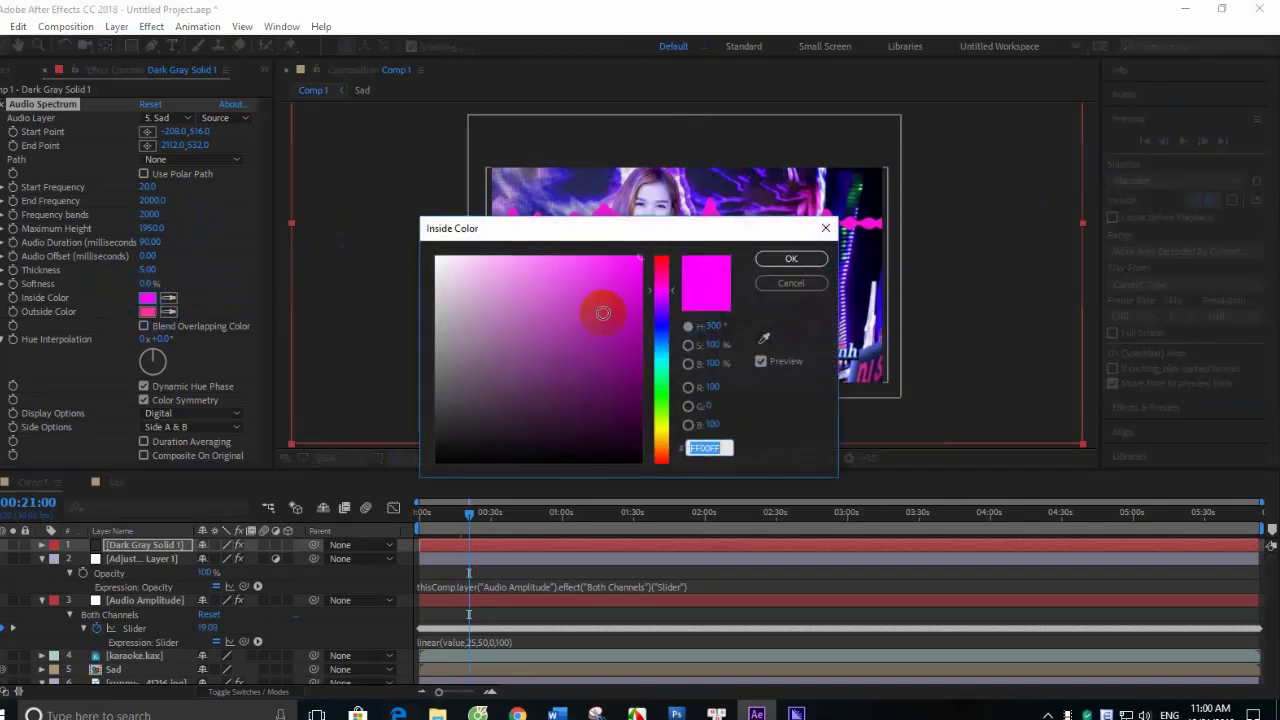
- Change the Inside Color to green and nudge Hue Interpolation to about 94°
{"action": "left_click", "coordinate": [659, 376]}
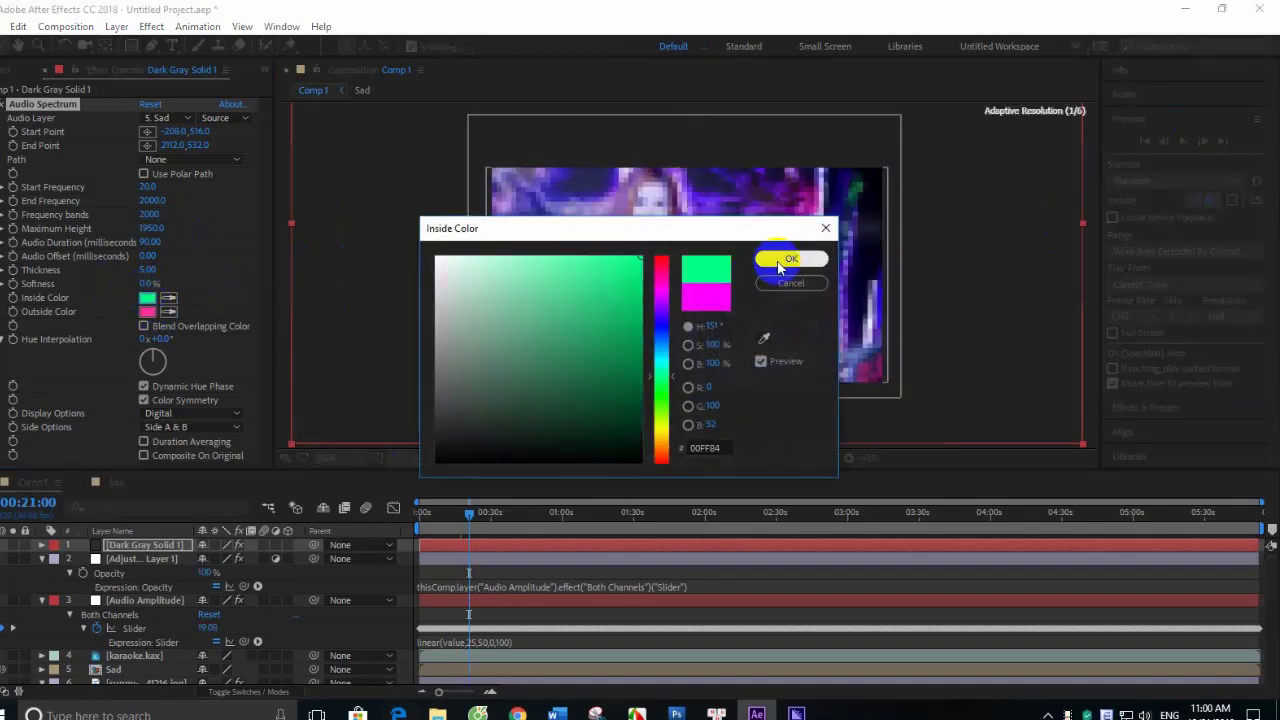
{"action": "left_click", "coordinate": [785, 258]}
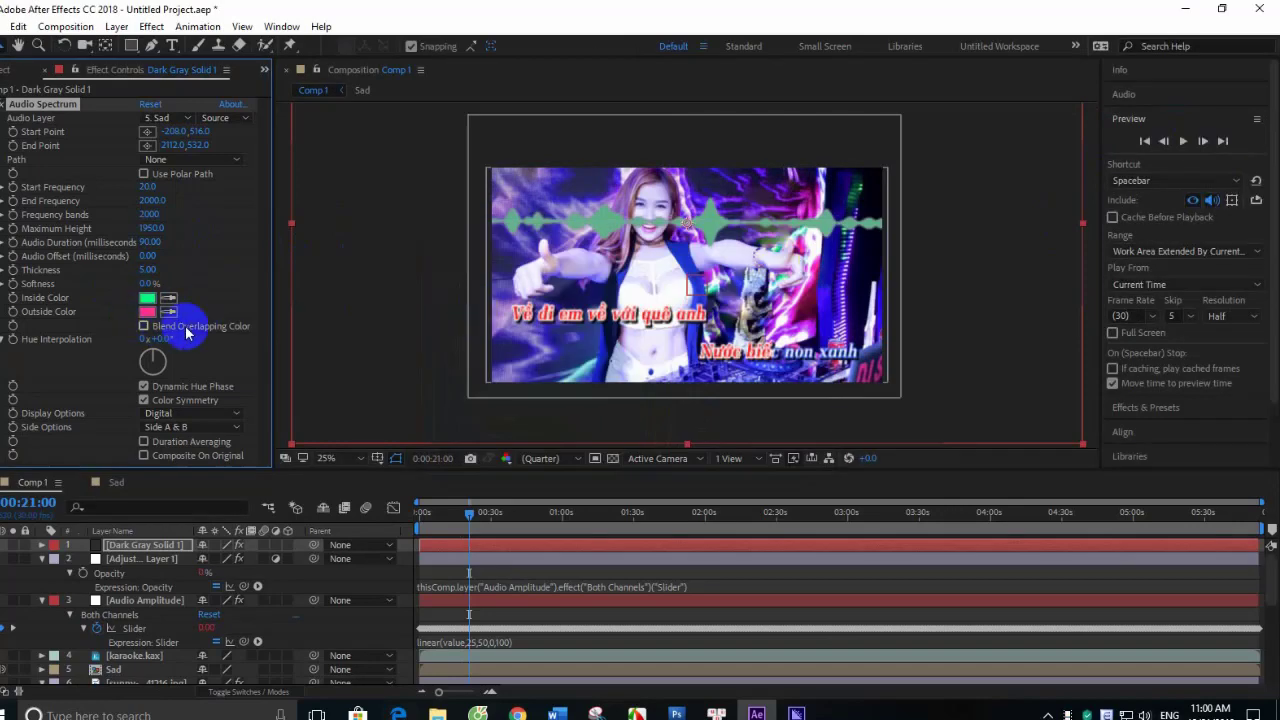
{"action": "left_click", "coordinate": [147, 340]}
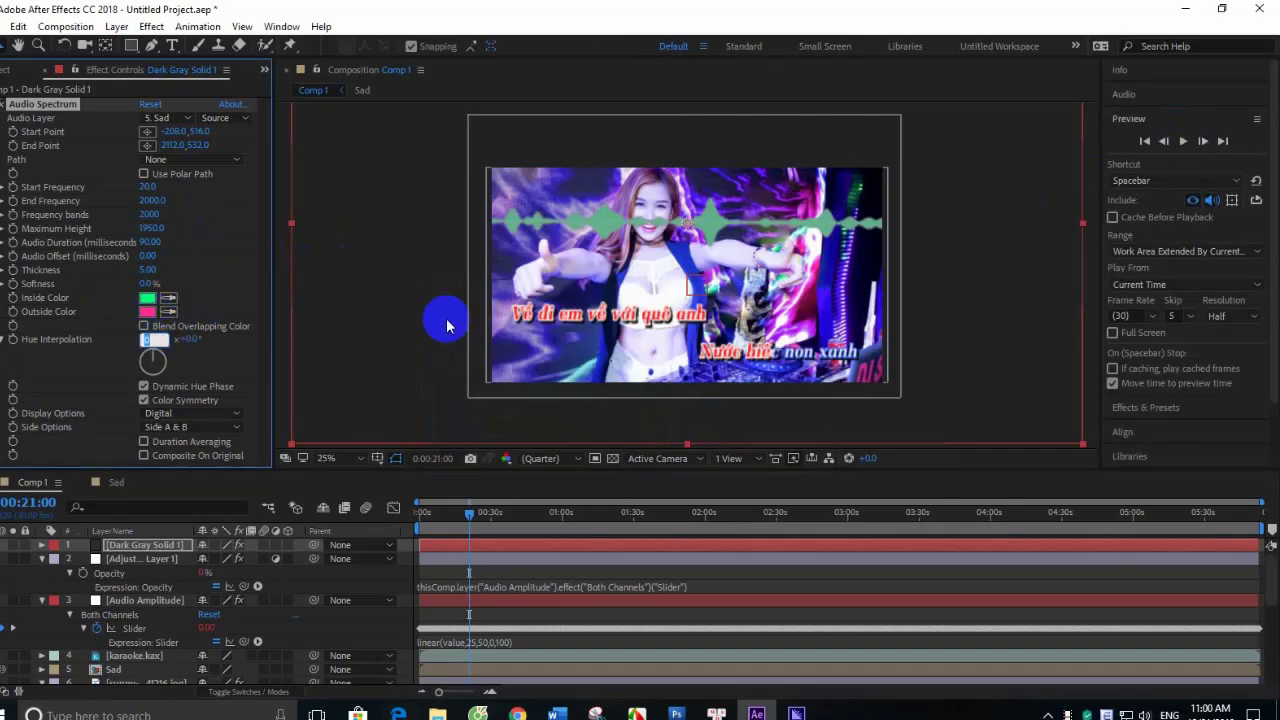
{"action": "left_click", "coordinate": [224, 360]}
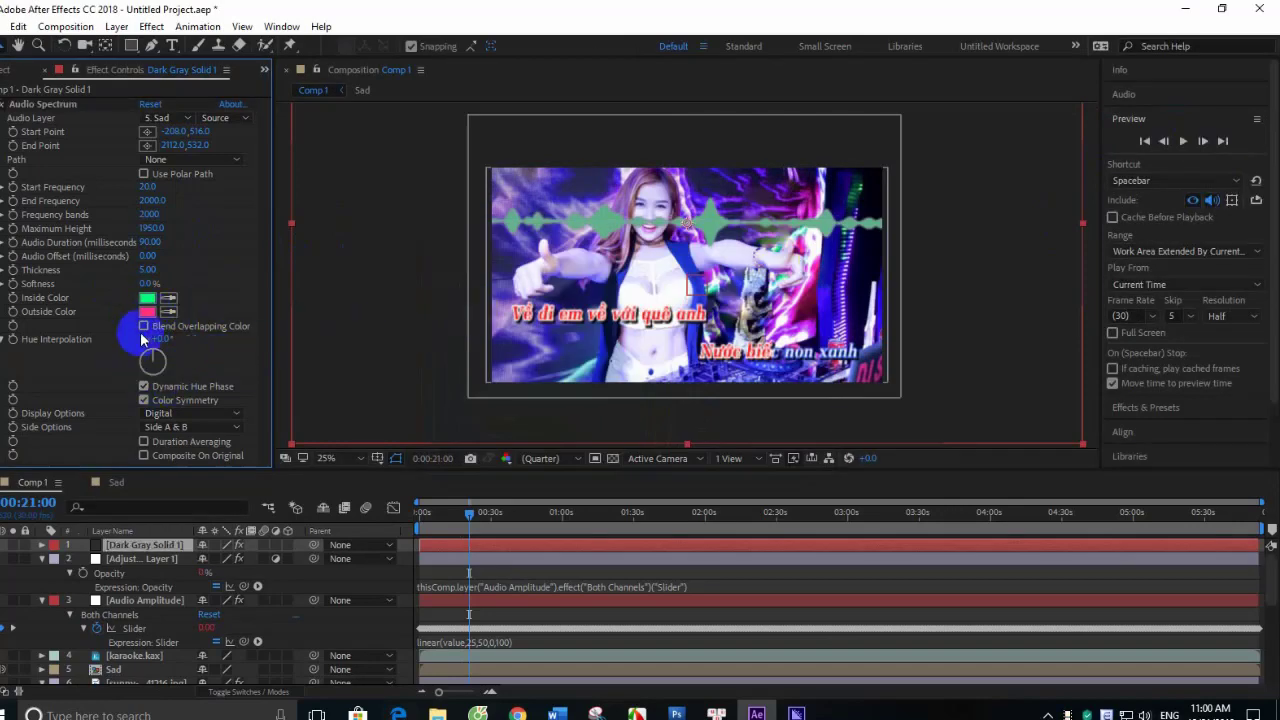
{"action": "left_click_drag", "start_coordinate": [152, 362], "coordinate": [137, 375]}
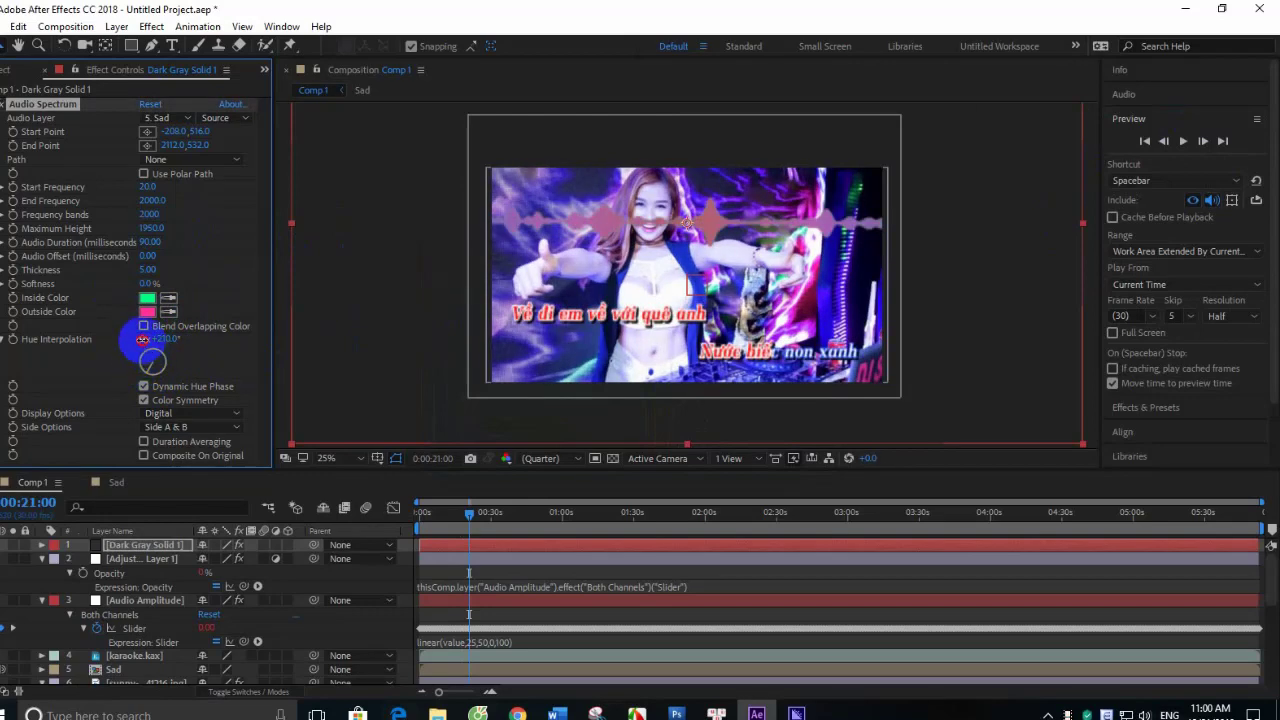
- Set Hue Interpolation to 1x+0.0° and play the preview
{"action": "left_click", "coordinate": [143, 339]}
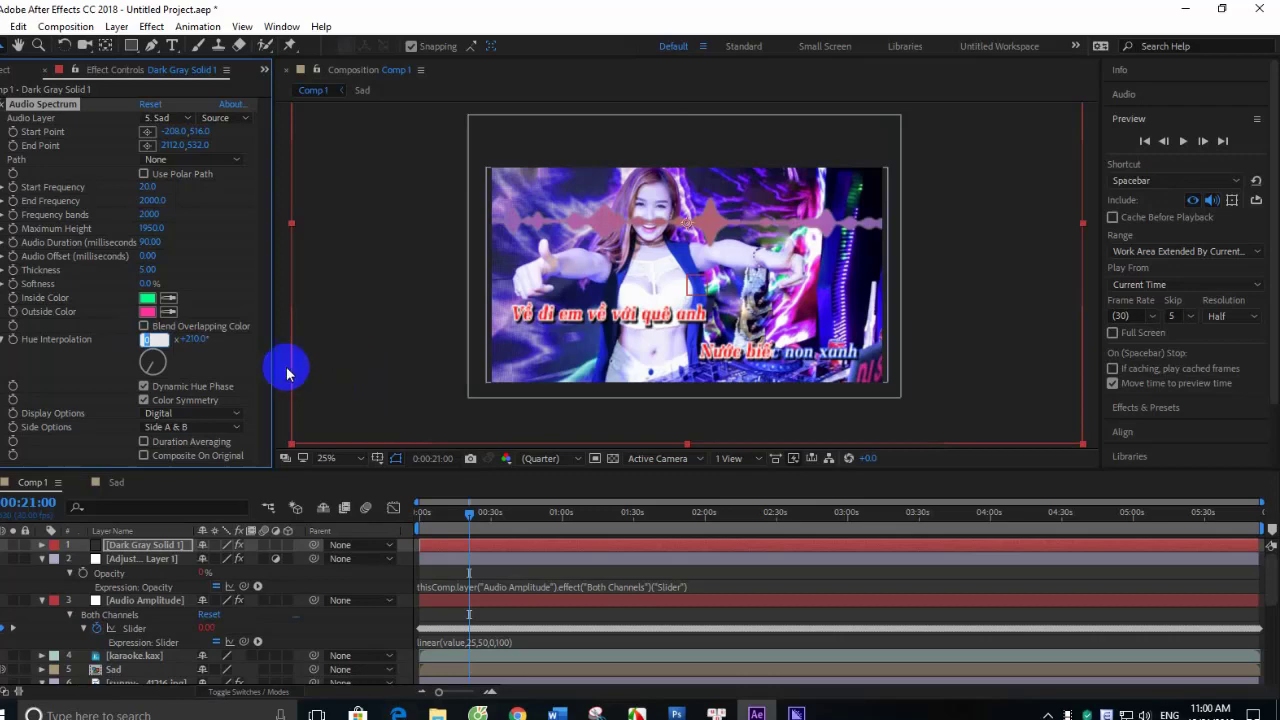
{"action": "left_click", "coordinate": [185, 349]}
{"action": "left_click", "coordinate": [143, 339]}
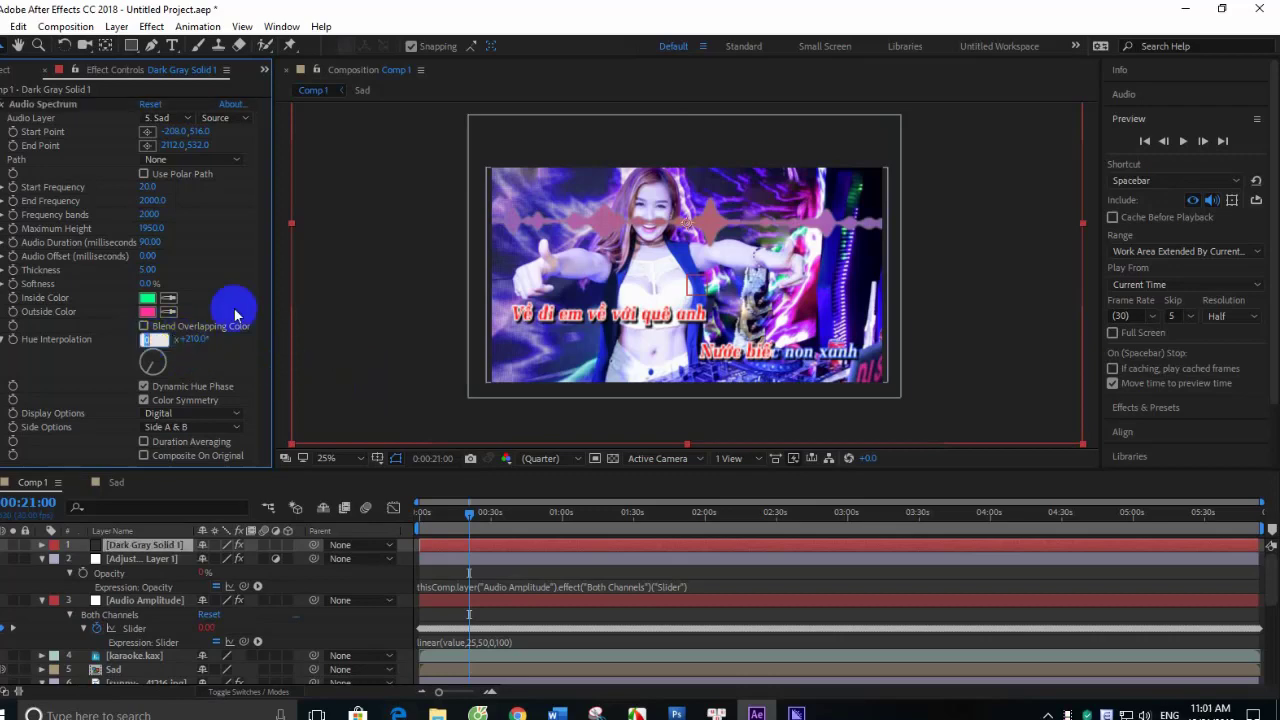
{"action": "type", "text": "1"}
{"action": "key", "text": "Return"}
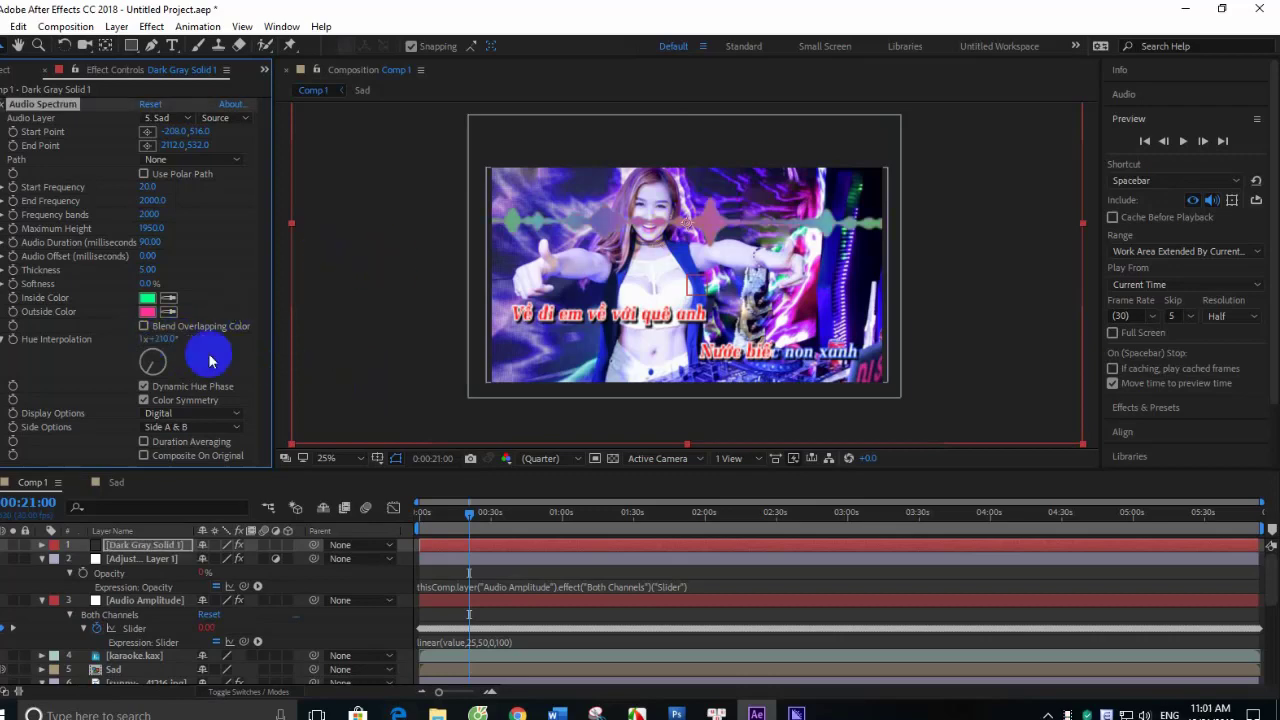
{"action": "left_click", "coordinate": [160, 339]}
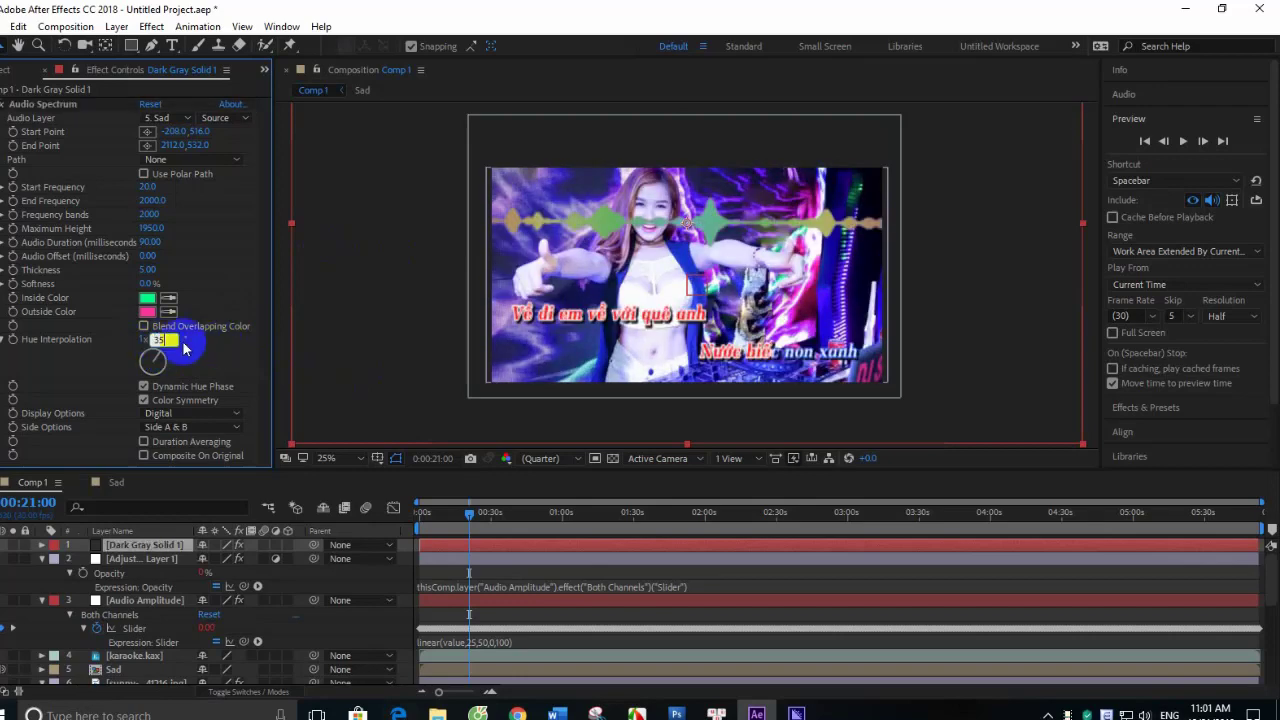
{"action": "type", "text": "35"}
{"action": "key", "text": "Return"}
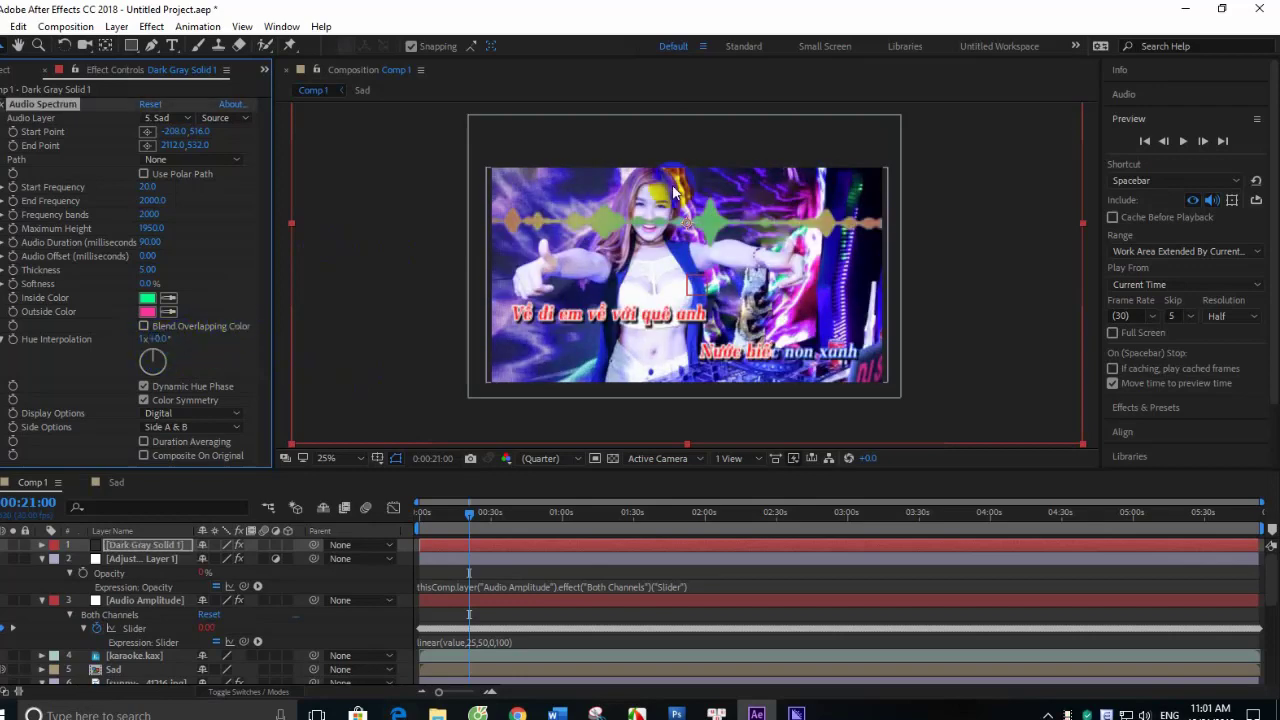
{"action": "left_click", "coordinate": [1184, 141]}
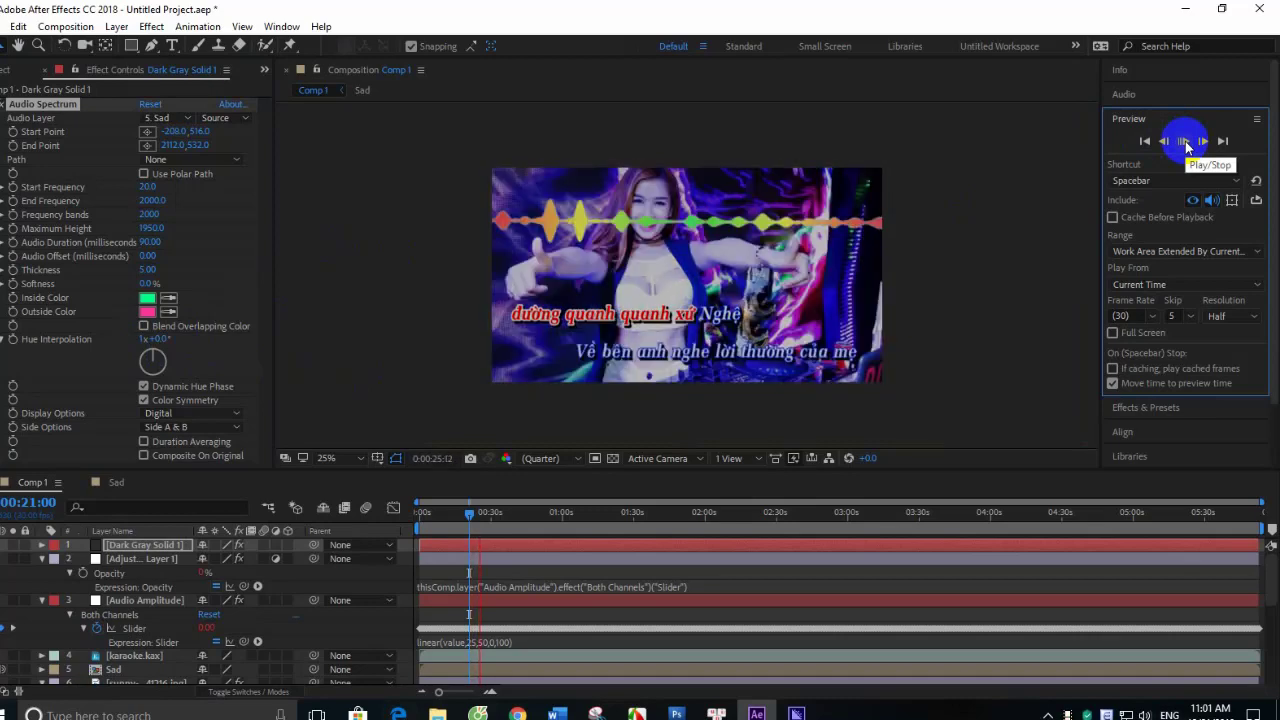
- Switch Display Options to Analog dots and set Start Frequency to 27
{"action": "left_click", "coordinate": [1185, 141]}
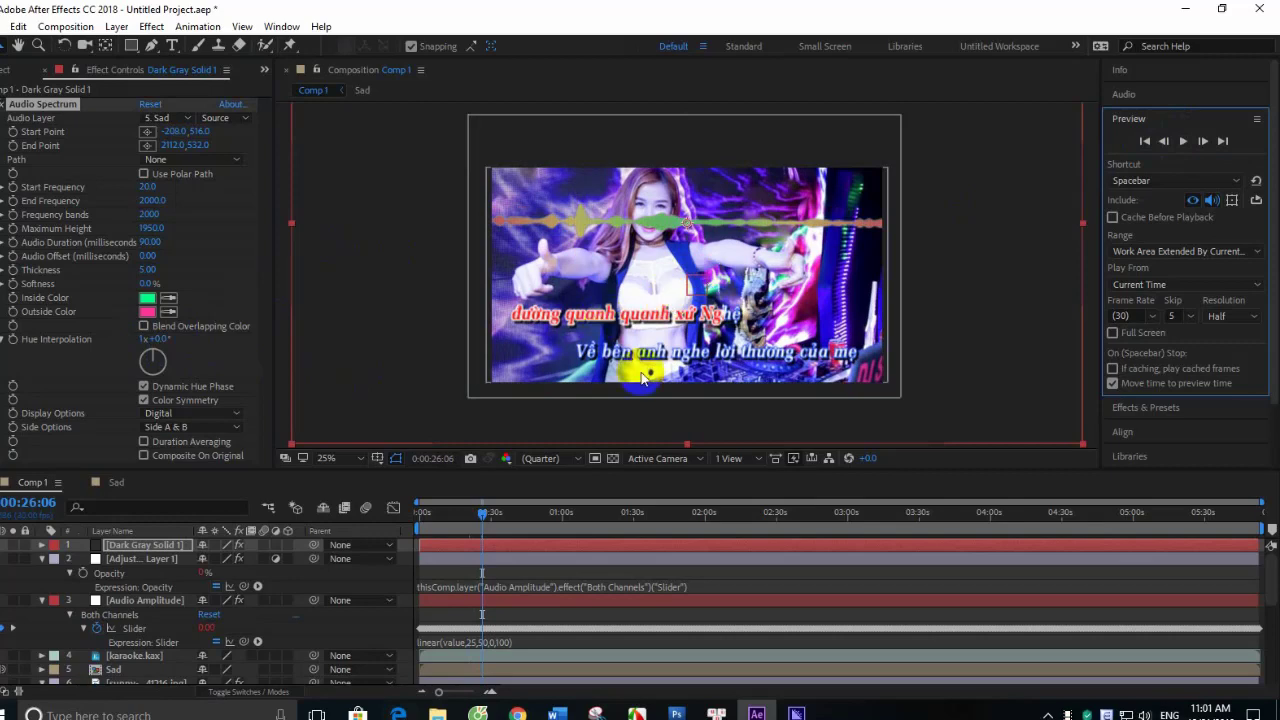
{"action": "left_click", "coordinate": [176, 416]}
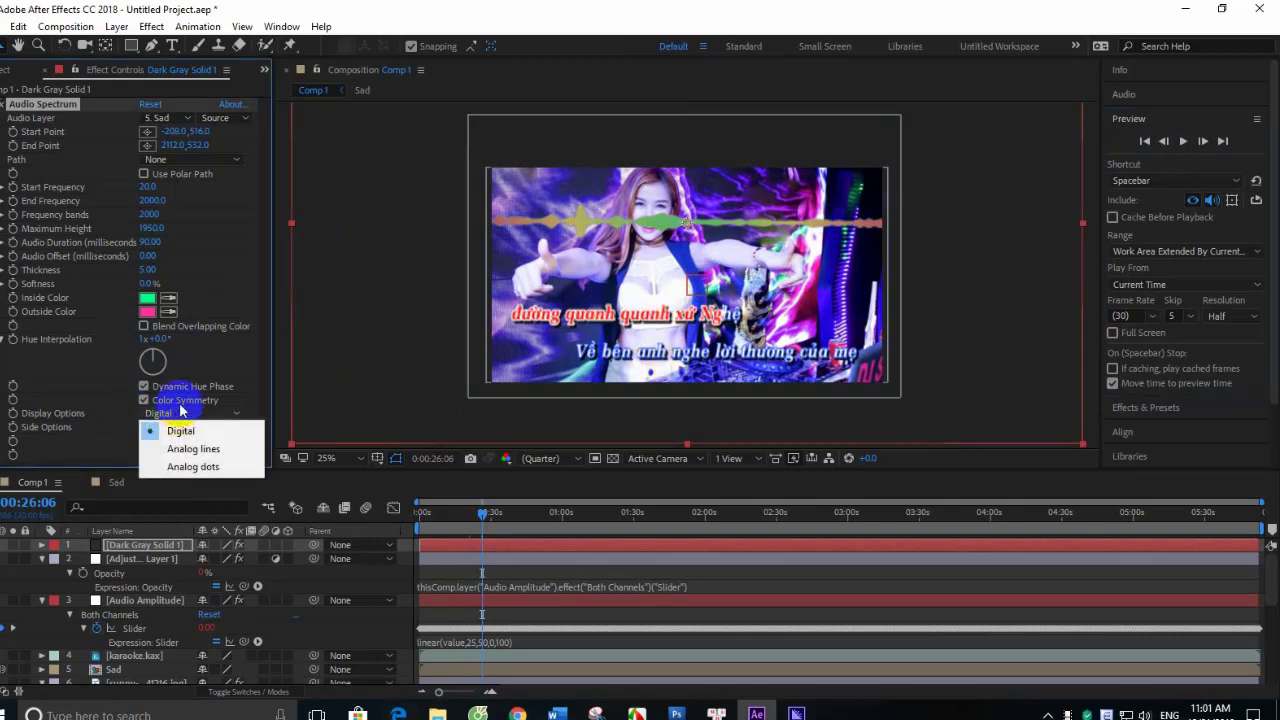
{"action": "left_click", "coordinate": [193, 467]}
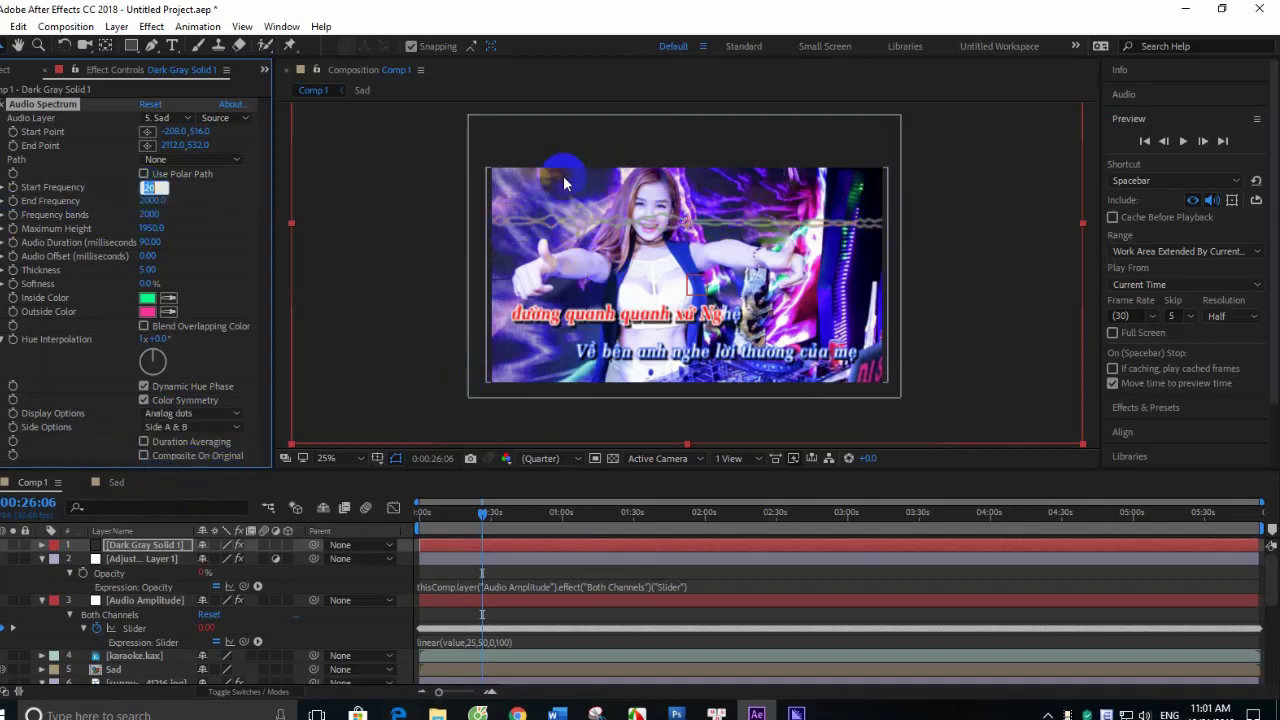
{"action": "type", "text": "27"}
{"action": "key", "text": "Return"}
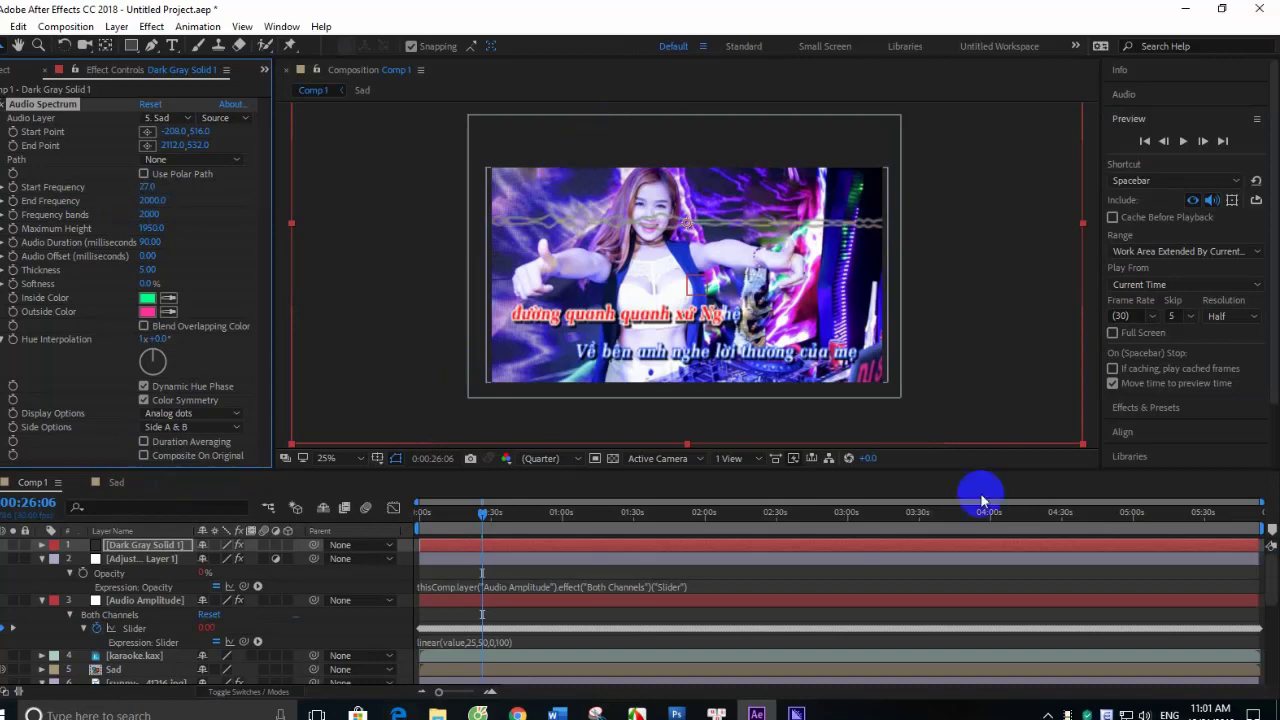
{"action": "left_click", "coordinate": [152, 200]}
{"action": "type", "text": "13"}
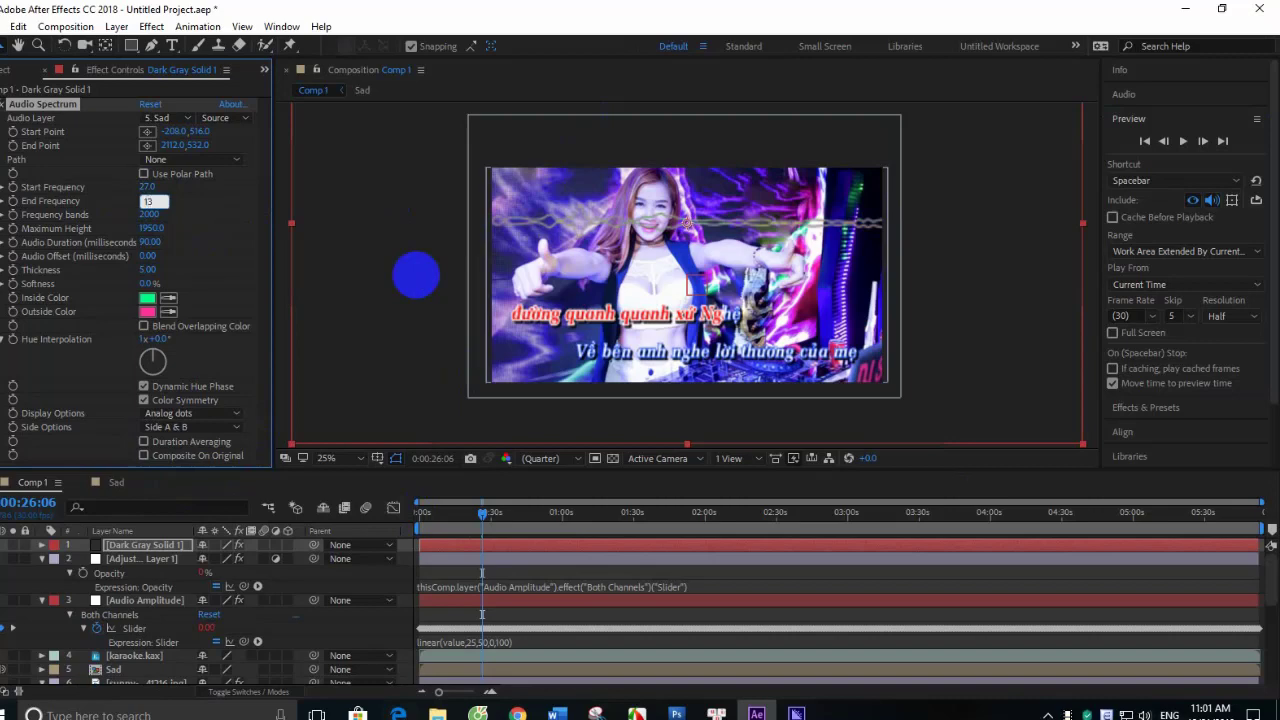
{"action": "left_click", "coordinate": [148, 201]}
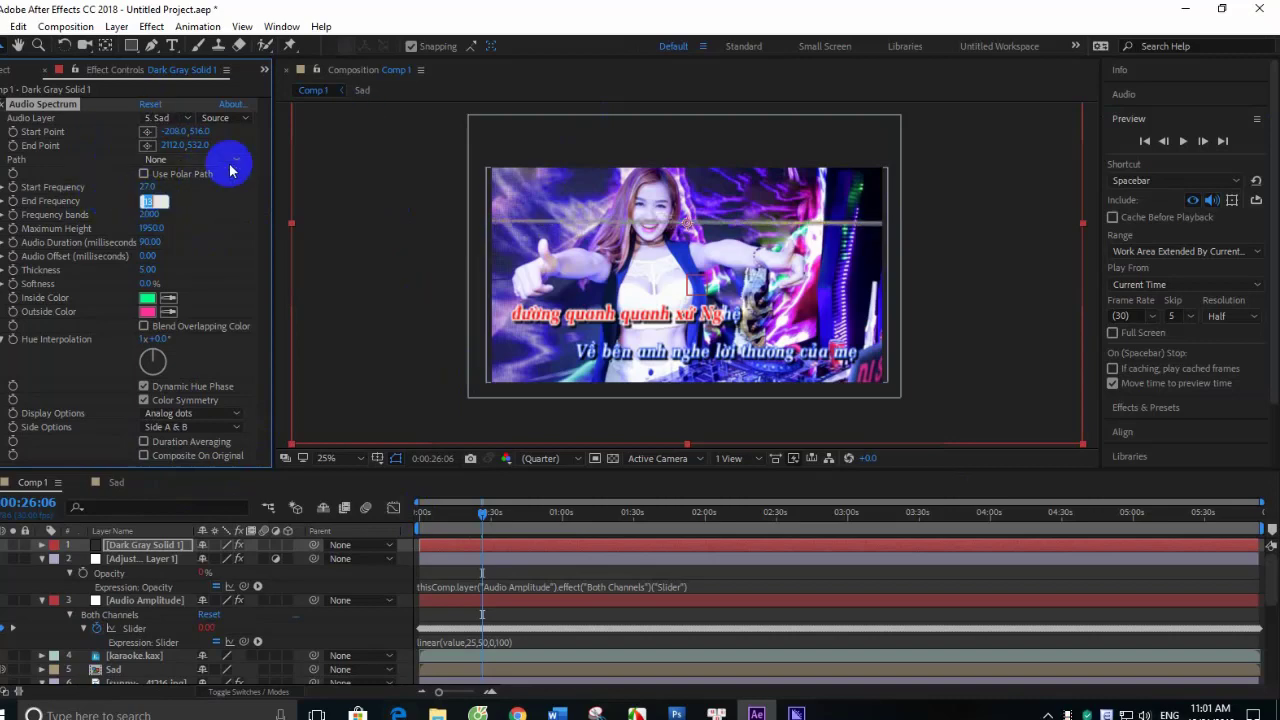
{"action": "type", "text": "380"}
- Set End Frequency to 380 and Maximum Height to 350, previewing the result
{"action": "key", "text": "Return"}
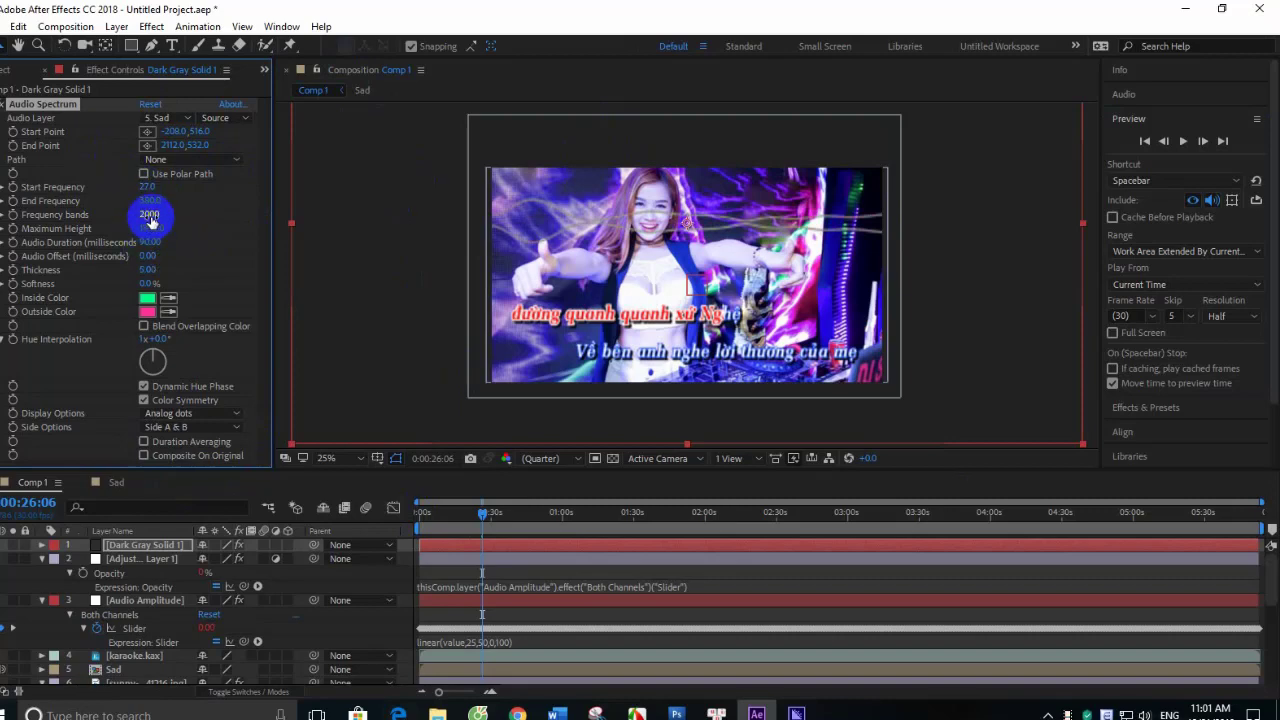
{"action": "key", "text": "Return"}
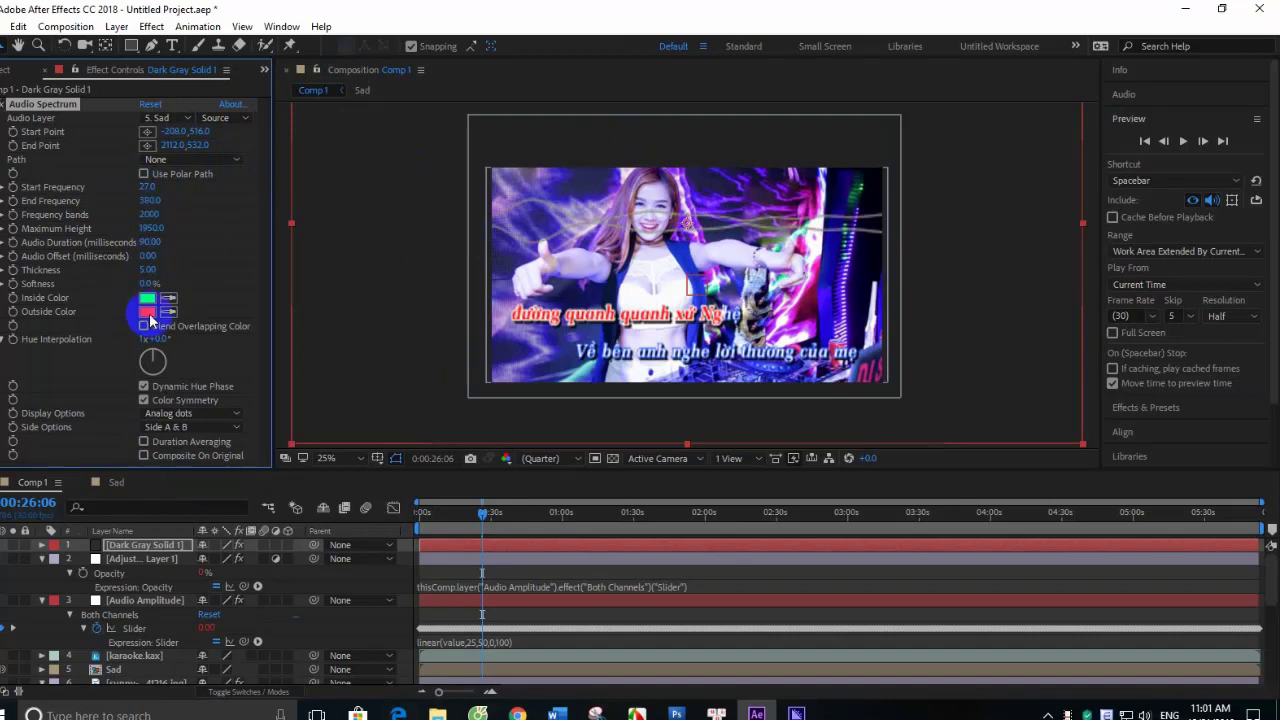
{"action": "left_click", "coordinate": [1183, 141]}
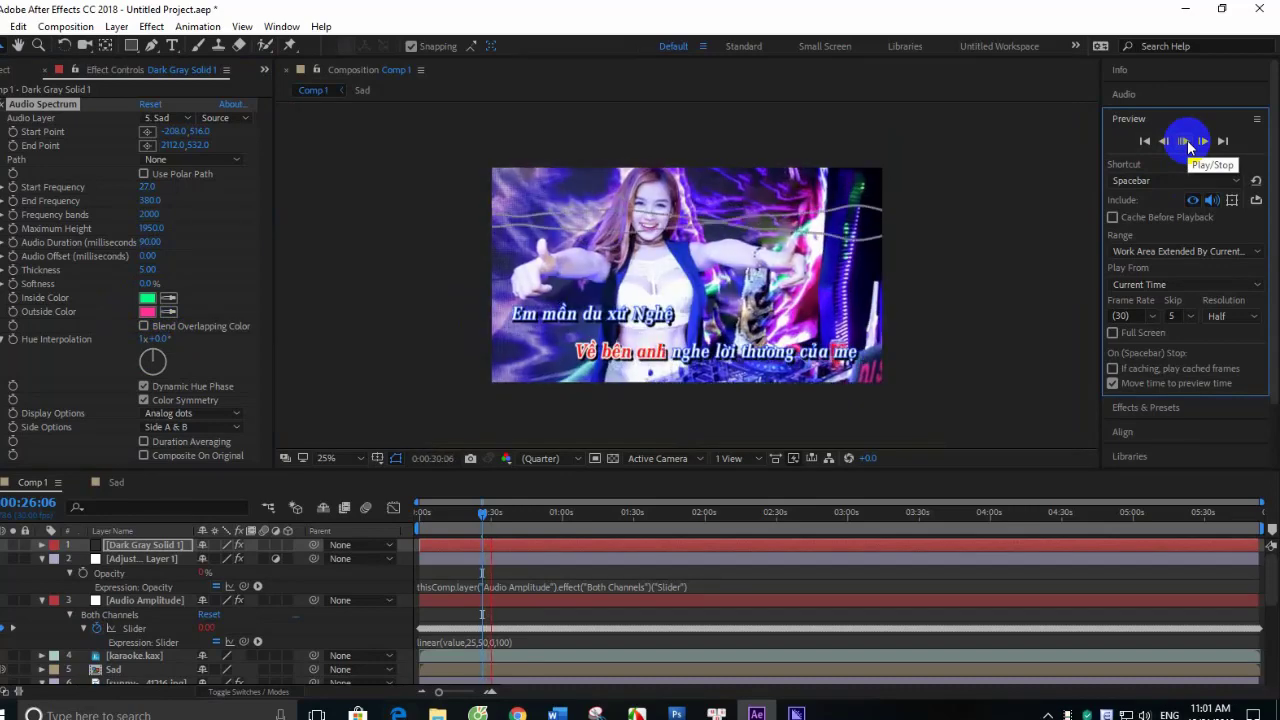
{"action": "left_click_drag", "start_coordinate": [160, 228], "coordinate": [67, 229]}
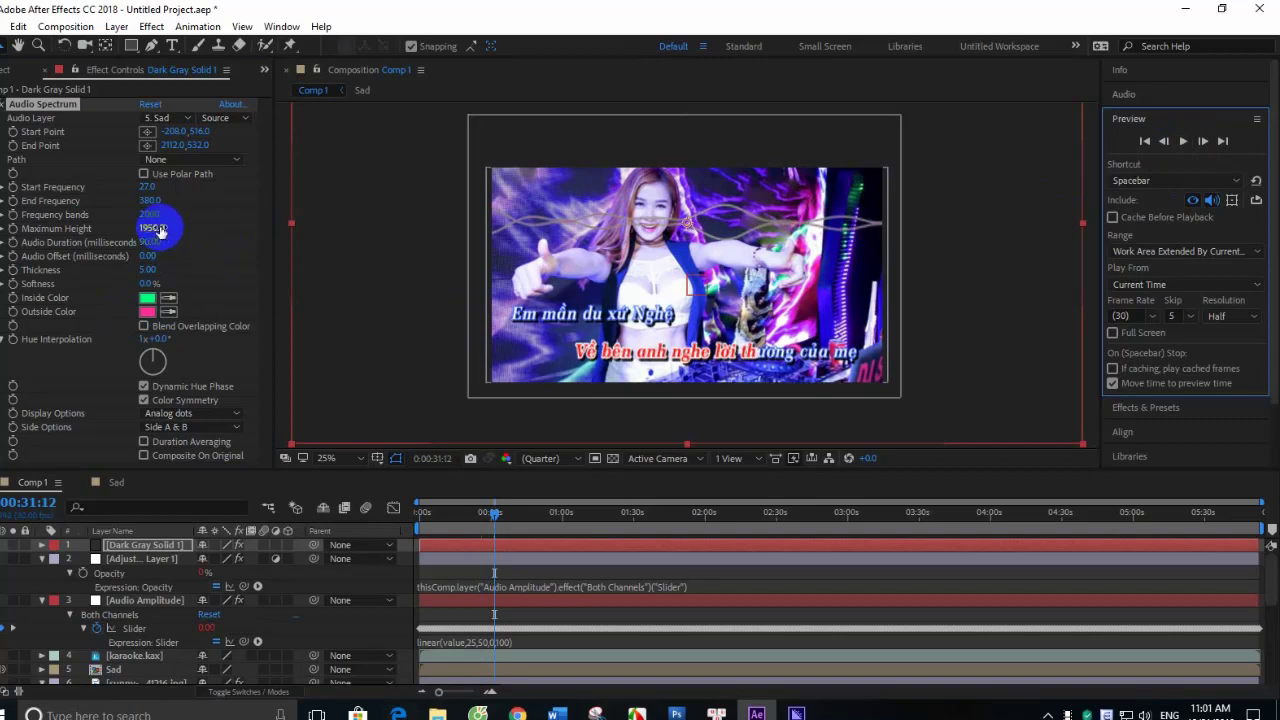
{"action": "left_click", "coordinate": [145, 228]}
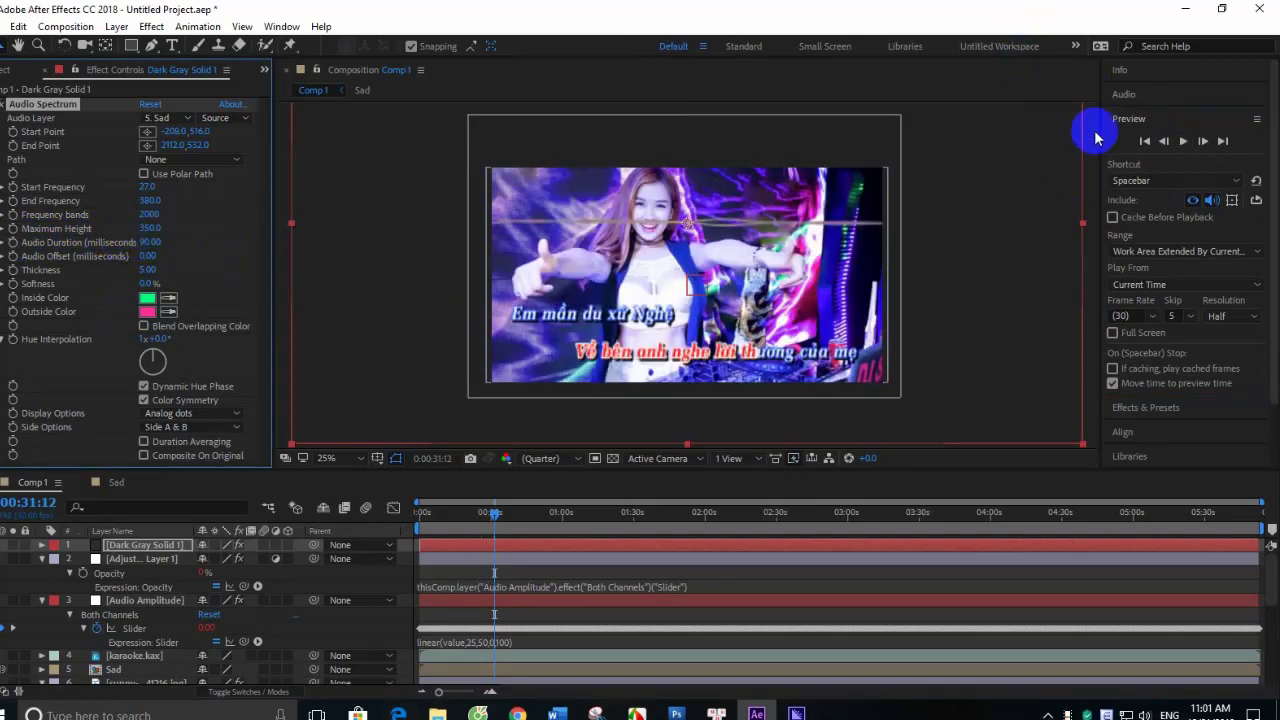
{"action": "left_click", "coordinate": [1184, 141]}
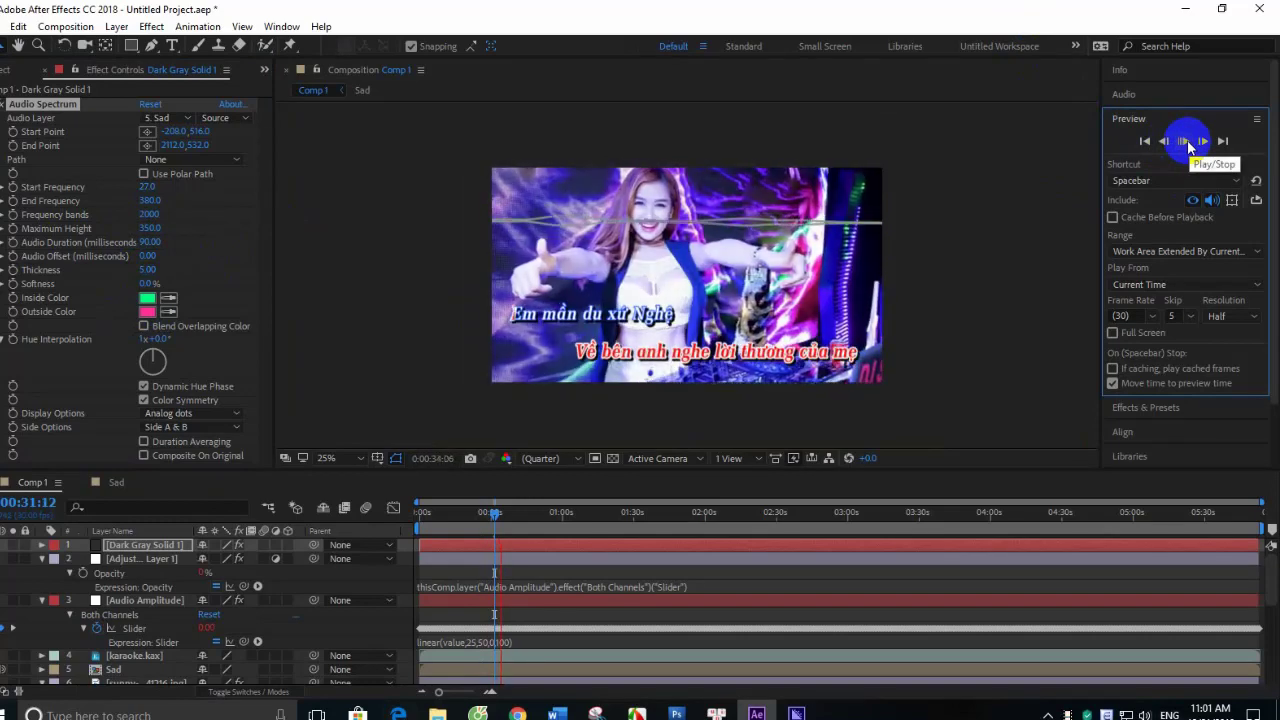
{"action": "left_click", "coordinate": [172, 289]}
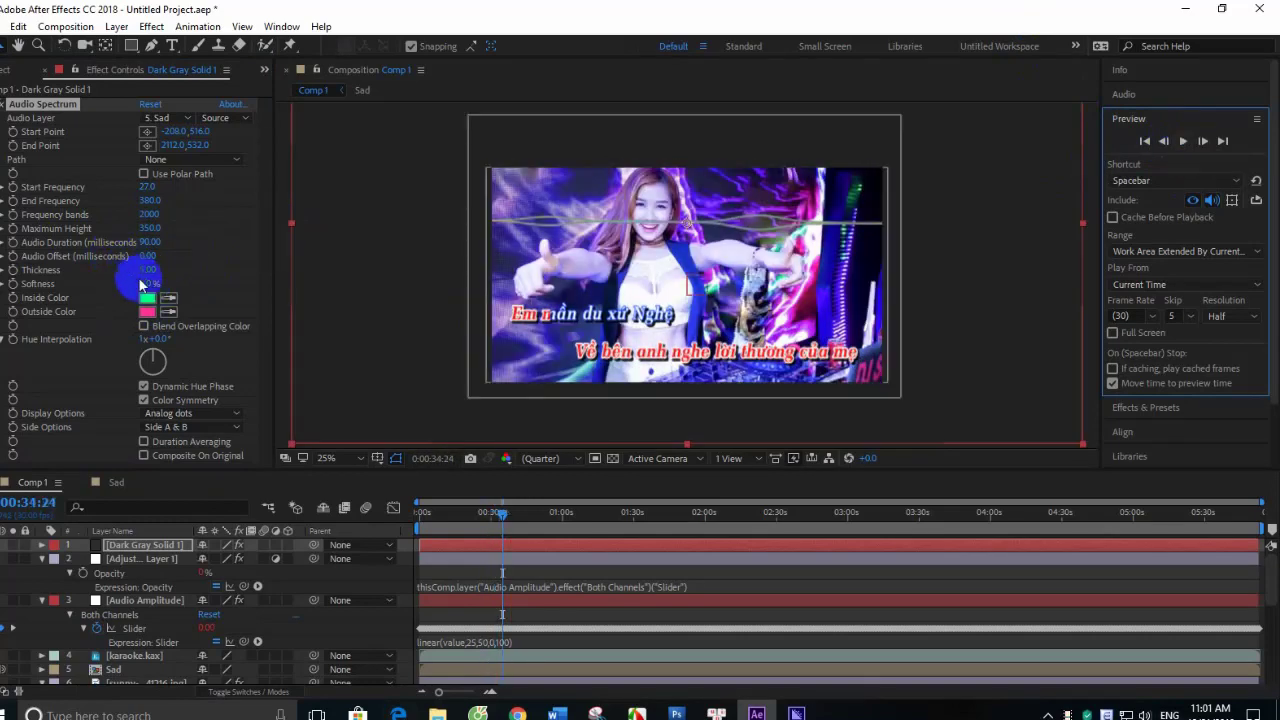
- Raise Audio Offset to 210 and set Audio Duration to 50, previewing between edits
{"action": "left_click_drag", "start_coordinate": [150, 255], "coordinate": [157, 261]}
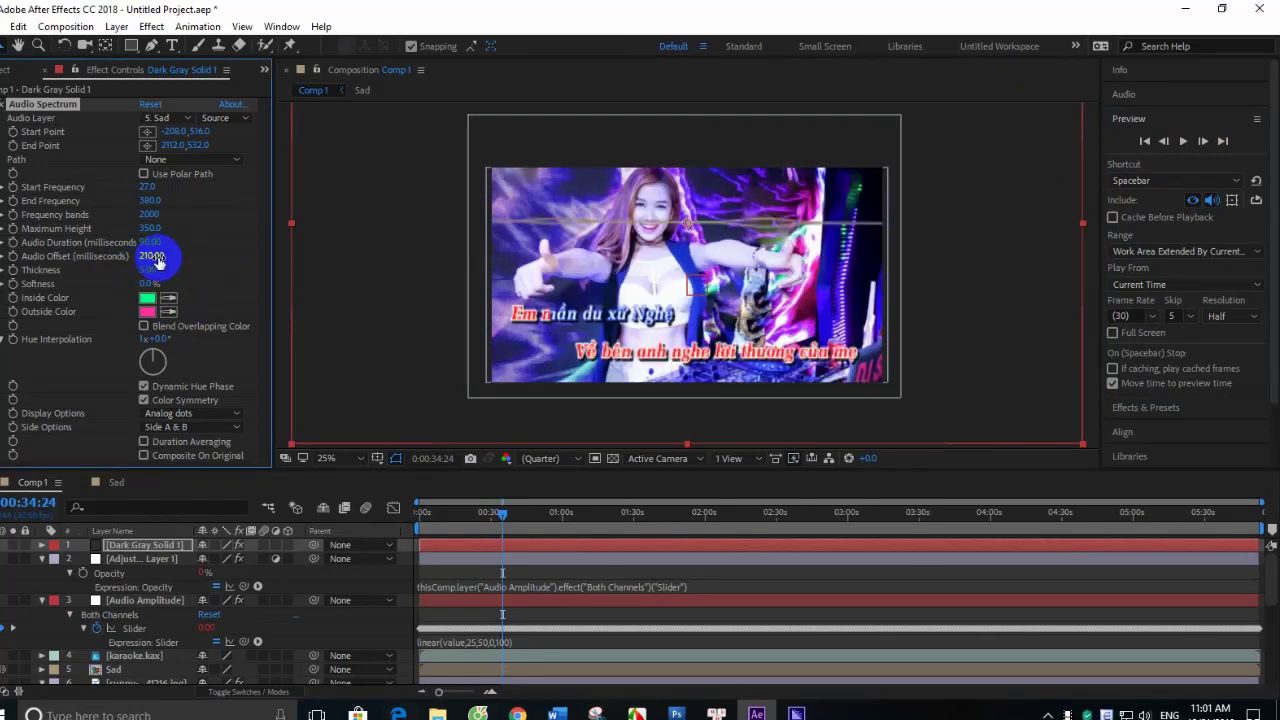
{"action": "left_click", "coordinate": [1183, 141]}
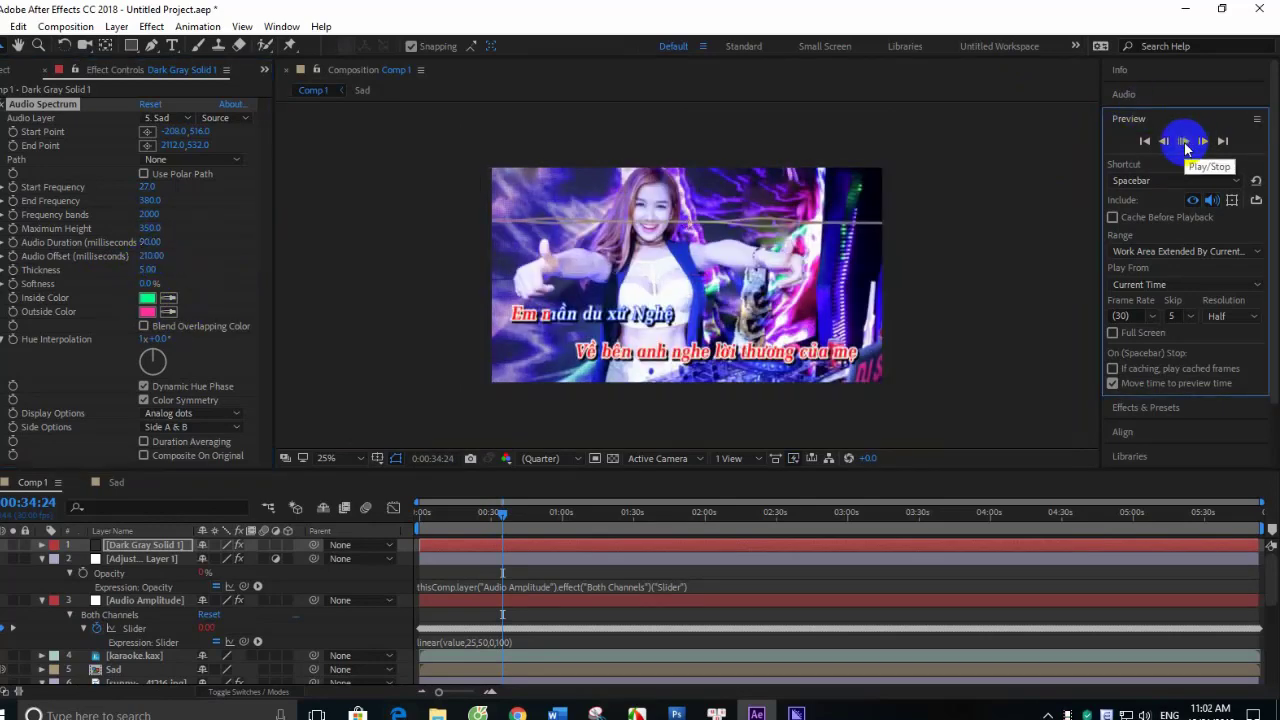
{"action": "left_click", "coordinate": [1183, 141]}
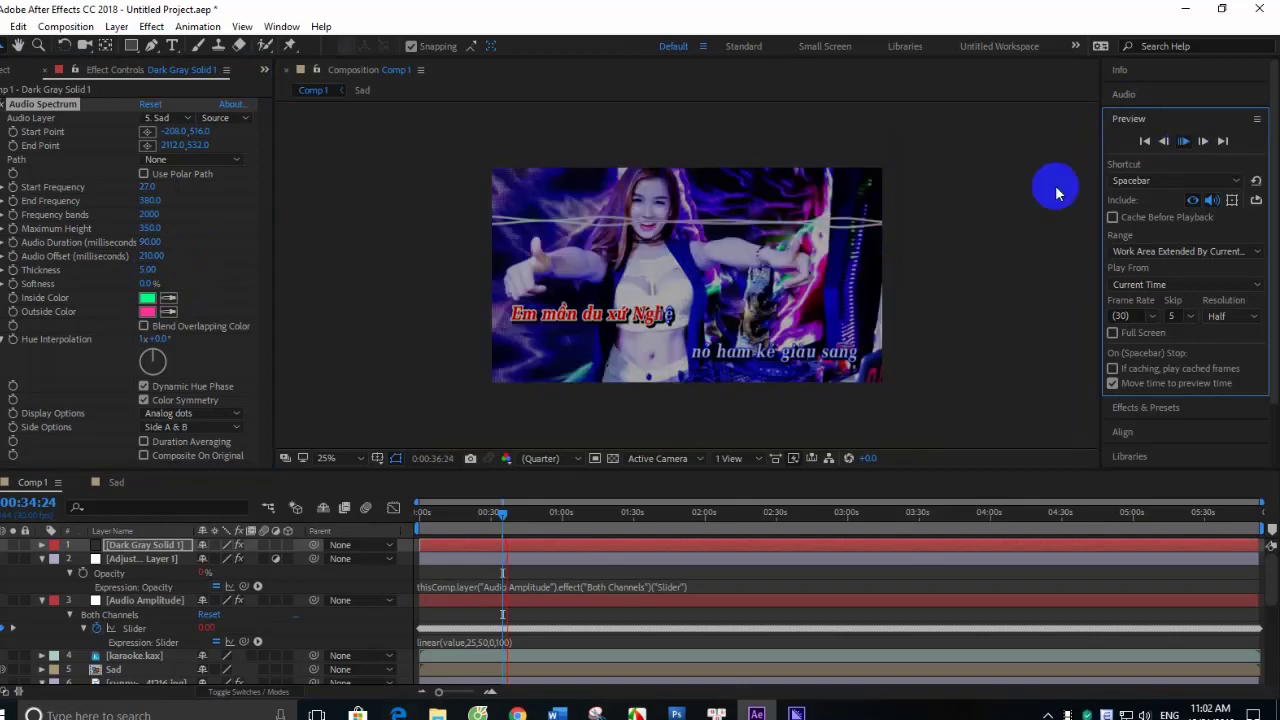
{"action": "left_click", "coordinate": [150, 242]}
{"action": "type", "text": "100"}
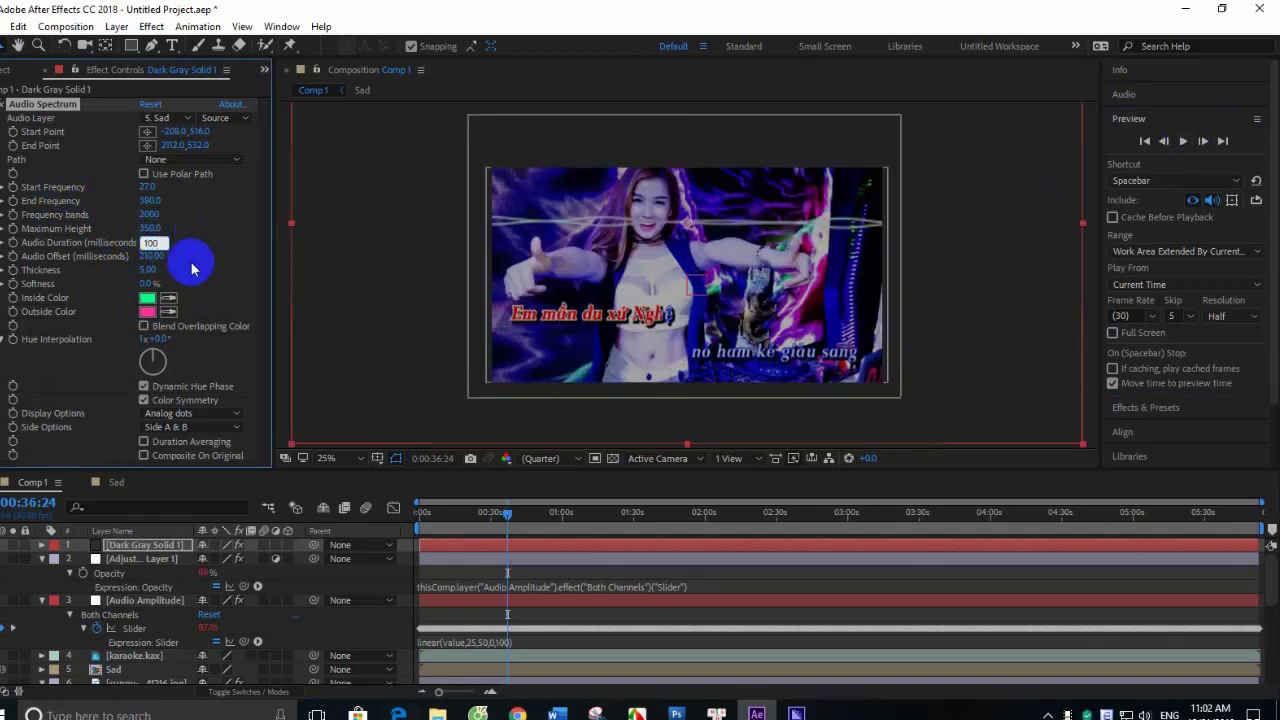
{"action": "key", "text": "Return"}
{"action": "left_click", "coordinate": [150, 242]}
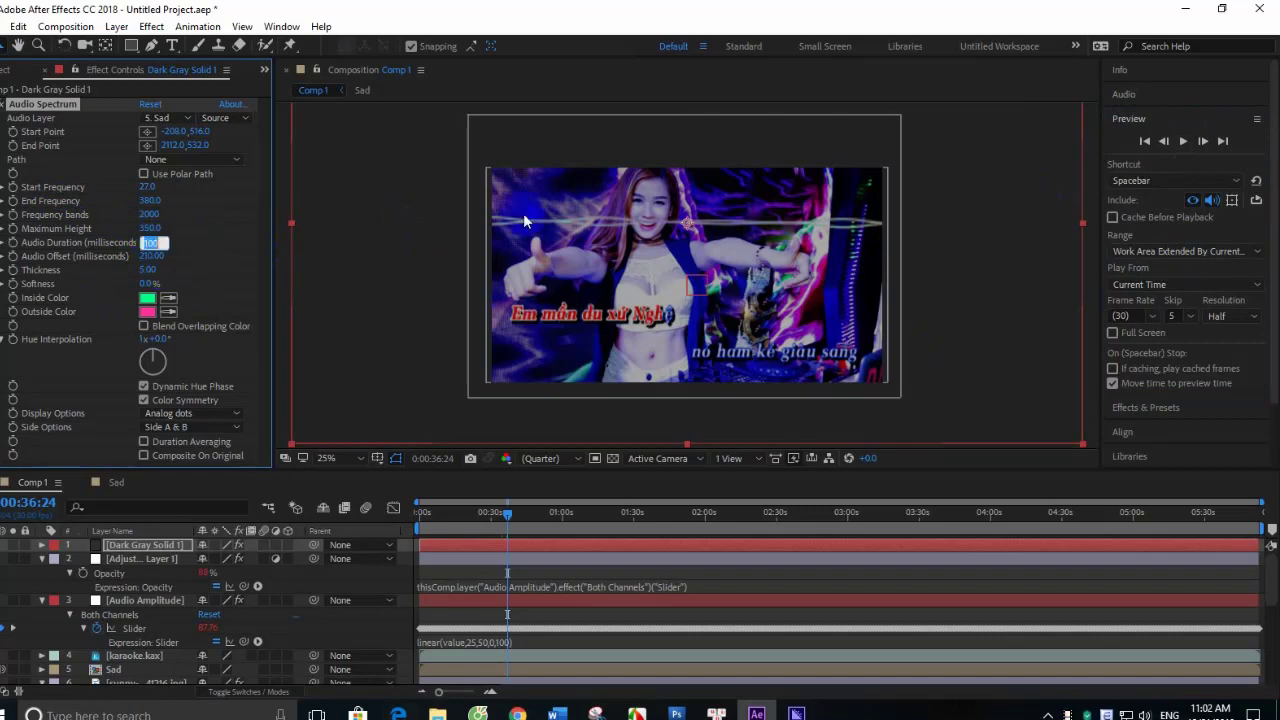
{"action": "type", "text": "0"}
{"action": "key", "text": "Return"}
{"action": "left_click", "coordinate": [150, 242]}
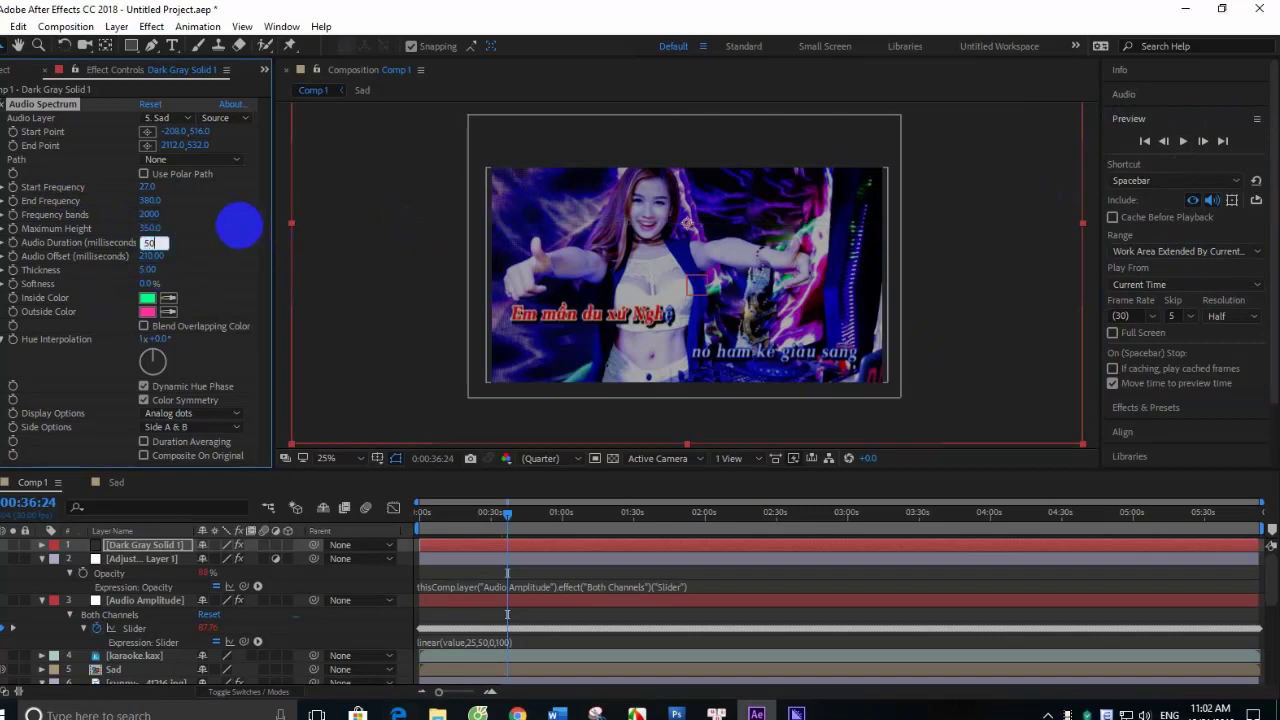
{"action": "key", "text": "Return"}
{"action": "left_click", "coordinate": [1183, 141]}
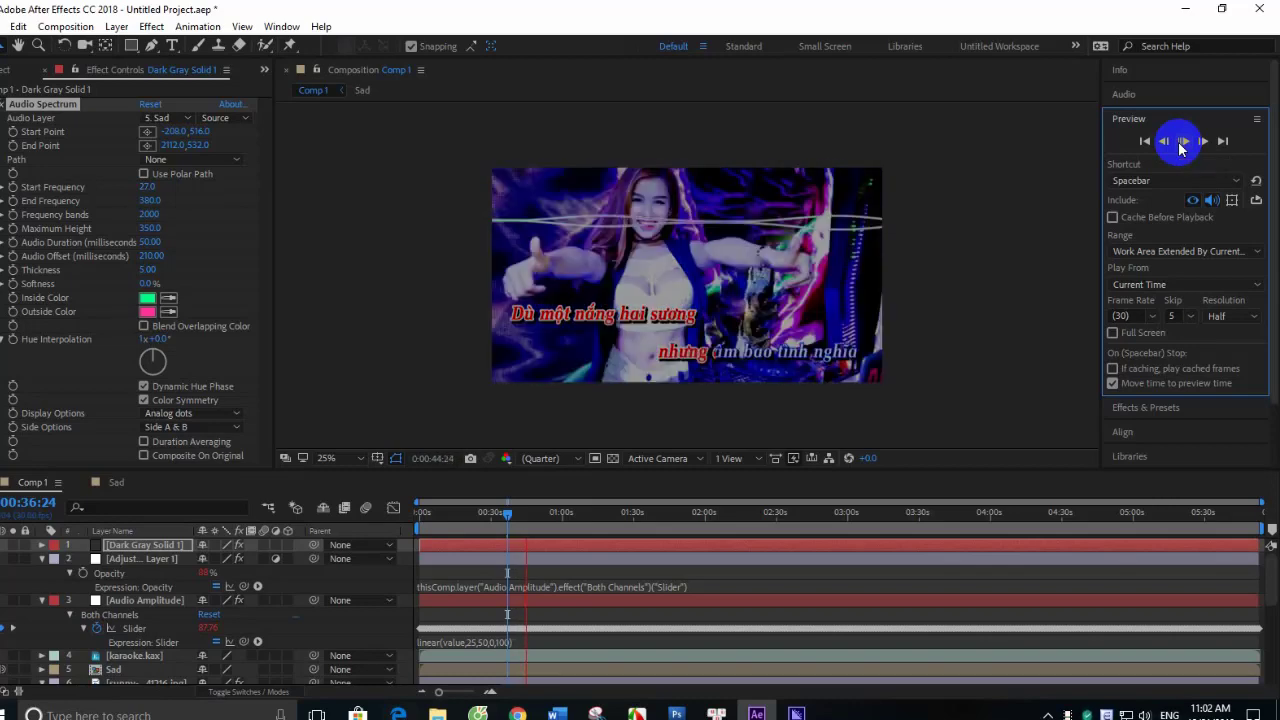
- Lower Frequency bands to 1774 and set Hue Interpolation to 6 cycles
{"action": "left_click", "coordinate": [1182, 142]}
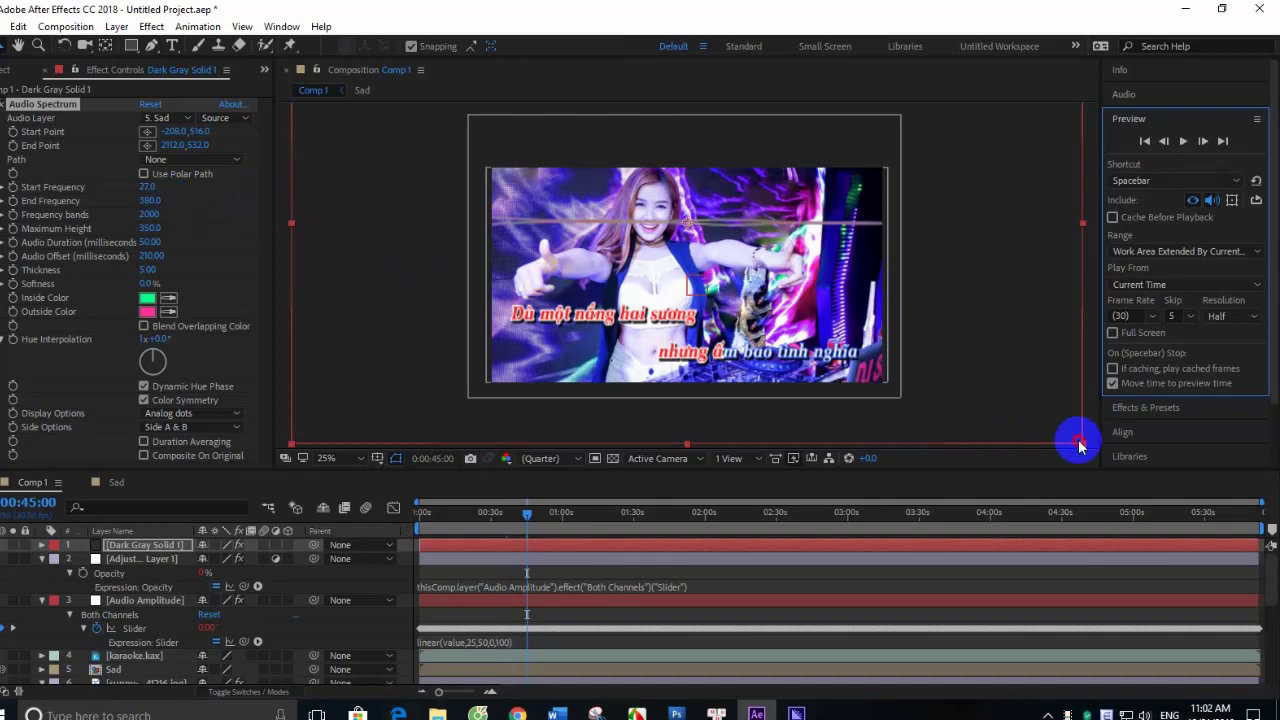
{"action": "left_click_drag", "start_coordinate": [1083, 443], "coordinate": [1039, 430]}
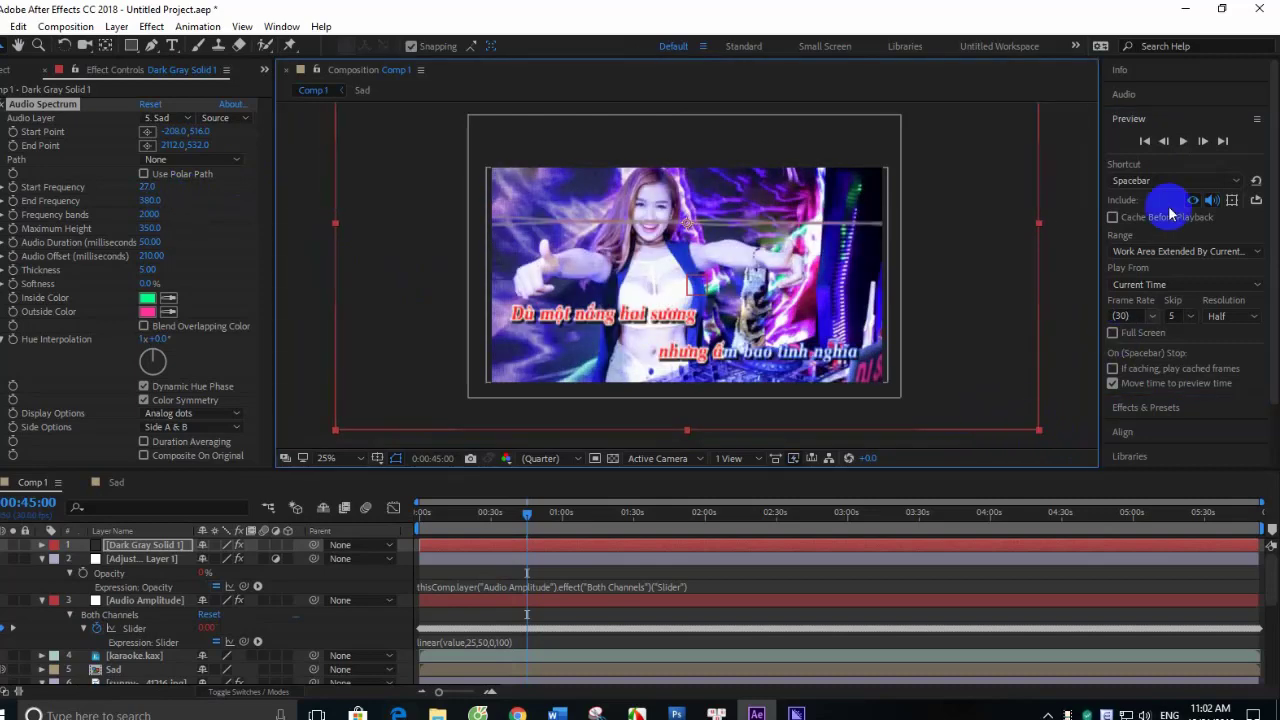
{"action": "left_click", "coordinate": [1186, 142]}
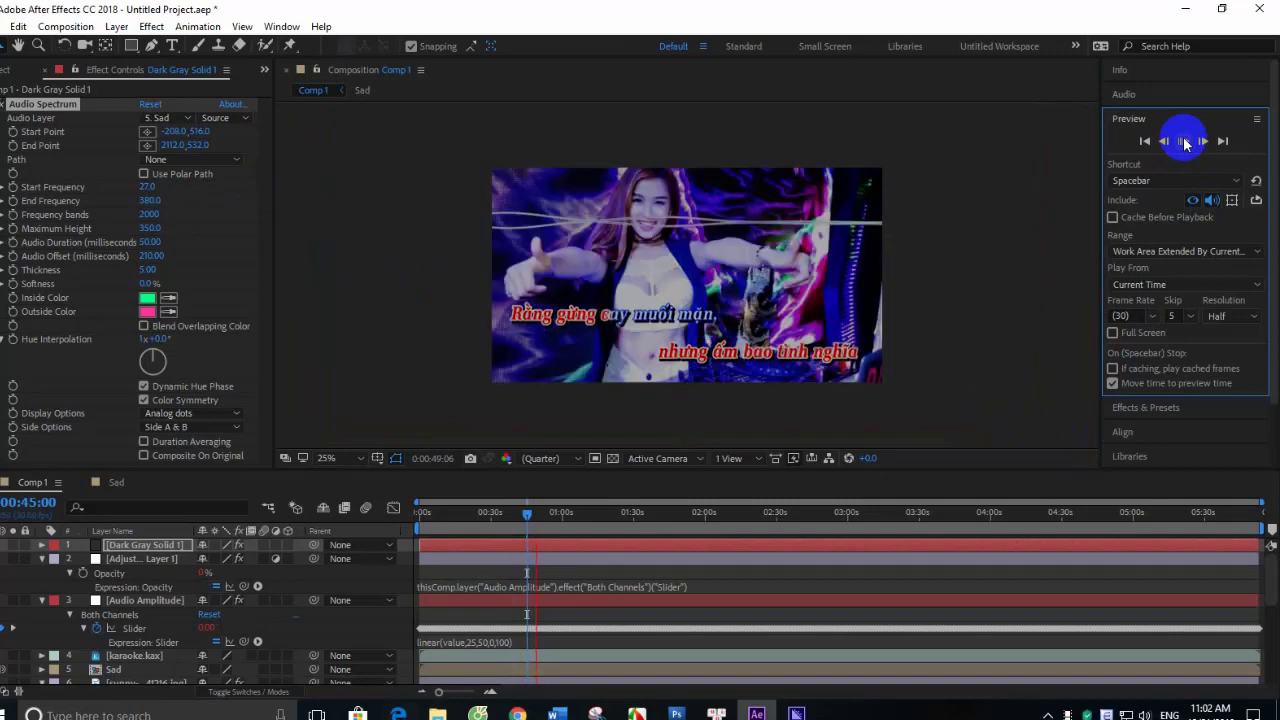
{"action": "left_click", "coordinate": [1186, 142]}
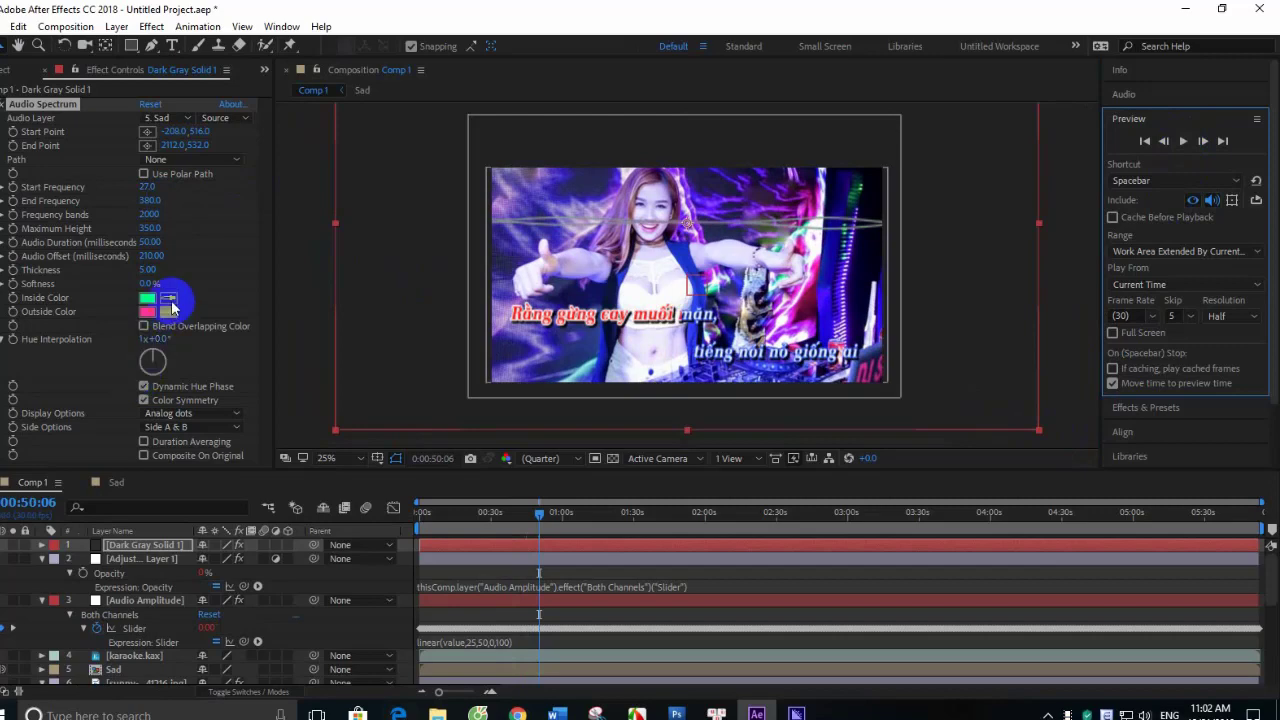
{"action": "mouse_move", "coordinate": [149, 215]}
{"action": "left_mouse_down"}
{"action": "mouse_move", "coordinate": [83, 226]}
{"action": "mouse_move", "coordinate": [143, 214]}
{"action": "left_mouse_up"}
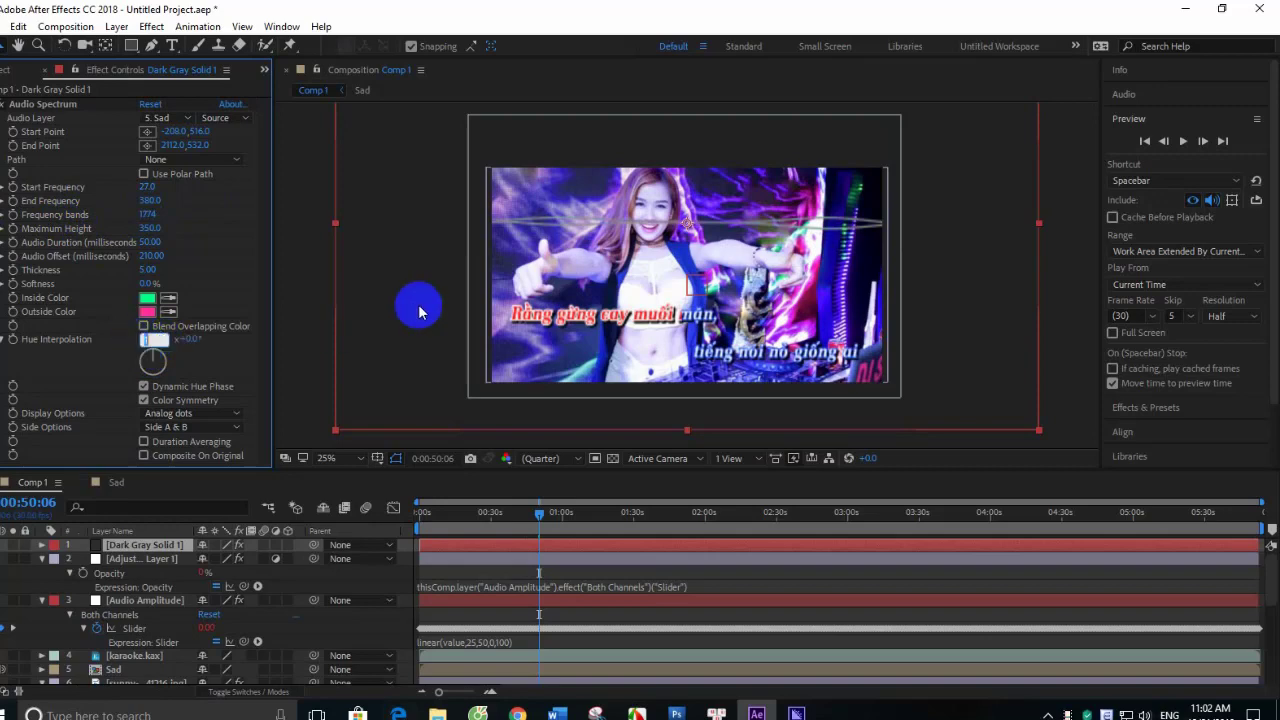
{"action": "type", "text": "6"}
{"action": "key", "text": "Return"}
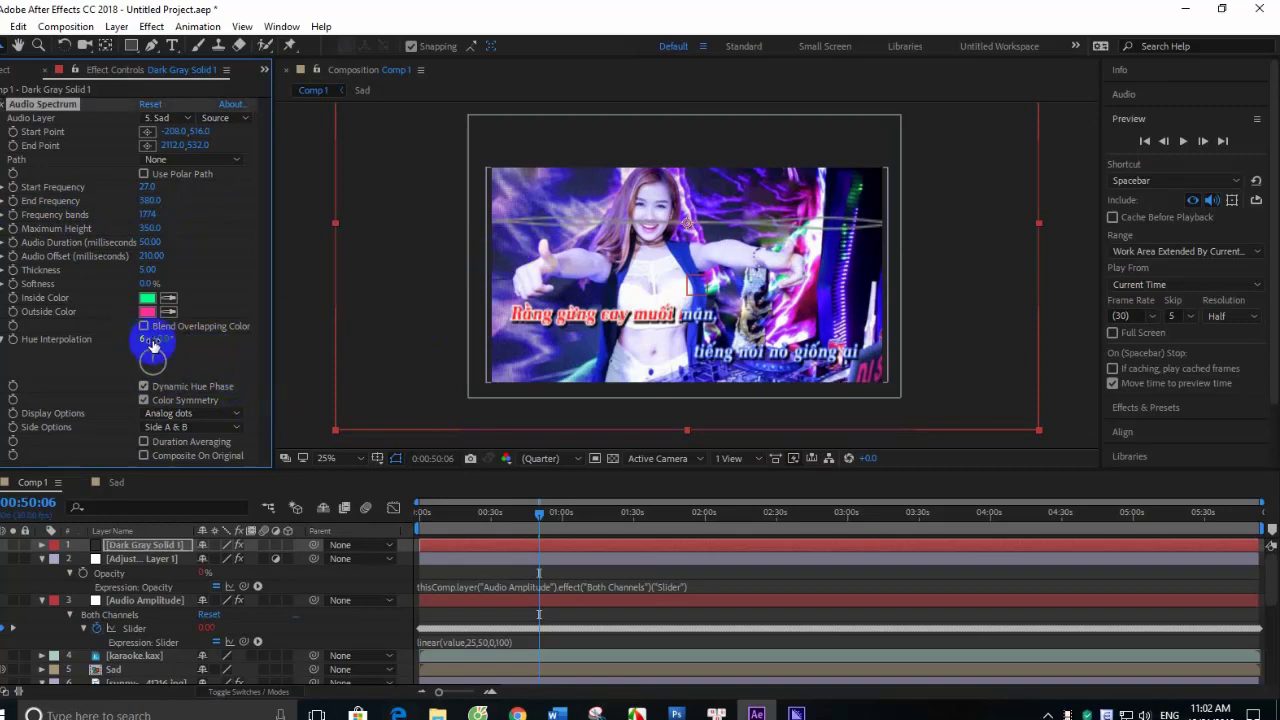
- Pick a saturated magenta as the spectrum's Inside Color and play the preview
{"action": "left_click", "coordinate": [147, 300]}
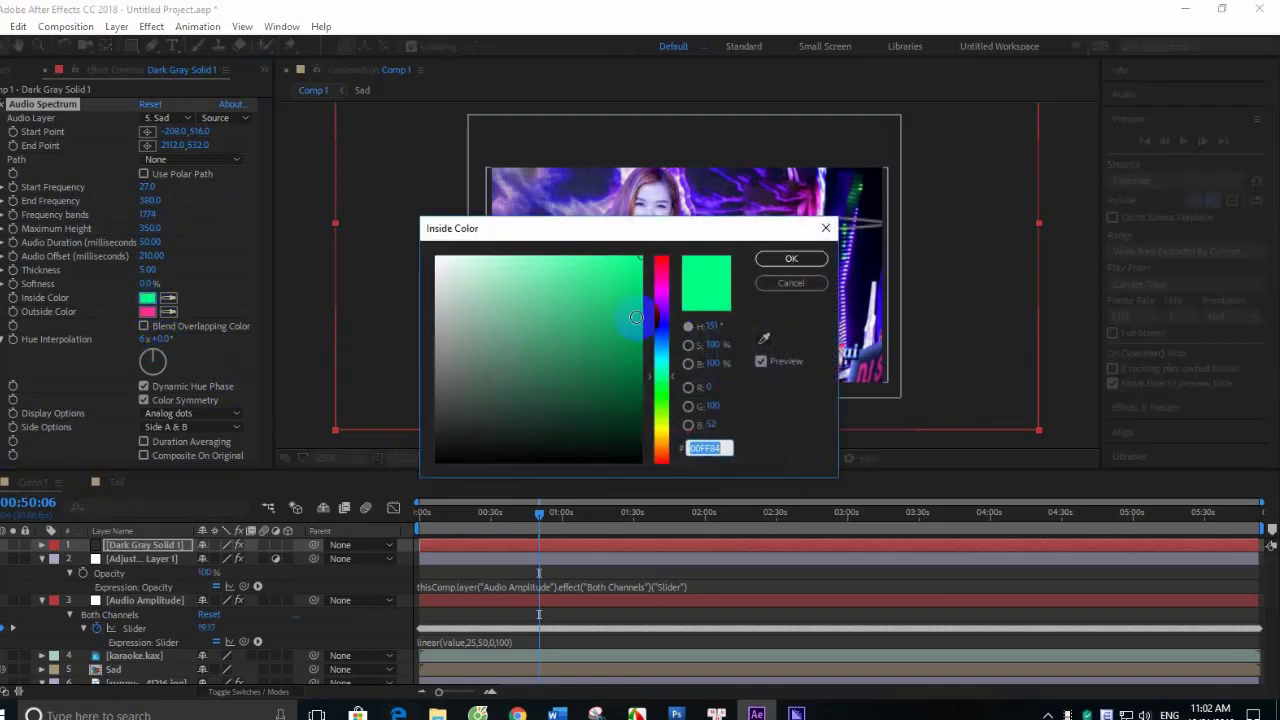
{"action": "left_click_drag", "start_coordinate": [554, 330], "coordinate": [437, 263]}
{"action": "left_click", "coordinate": [660, 291]}
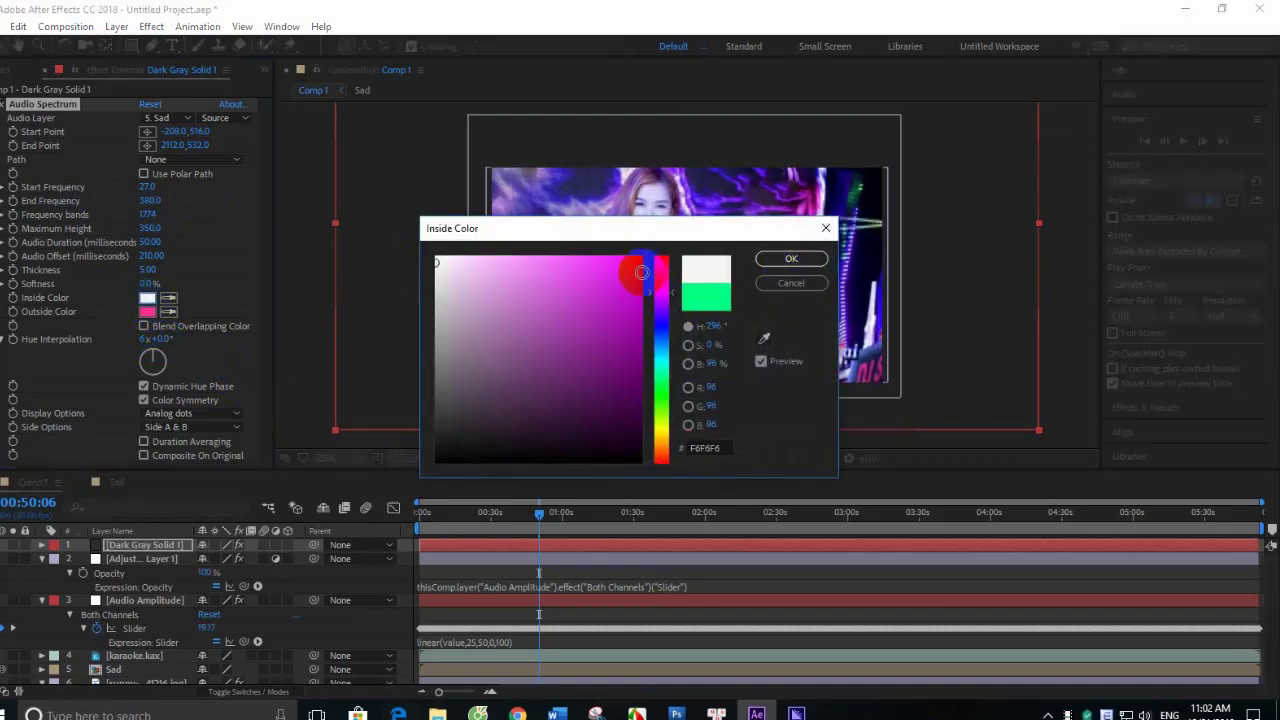
{"action": "left_click", "coordinate": [622, 262]}
{"action": "left_click", "coordinate": [765, 258]}
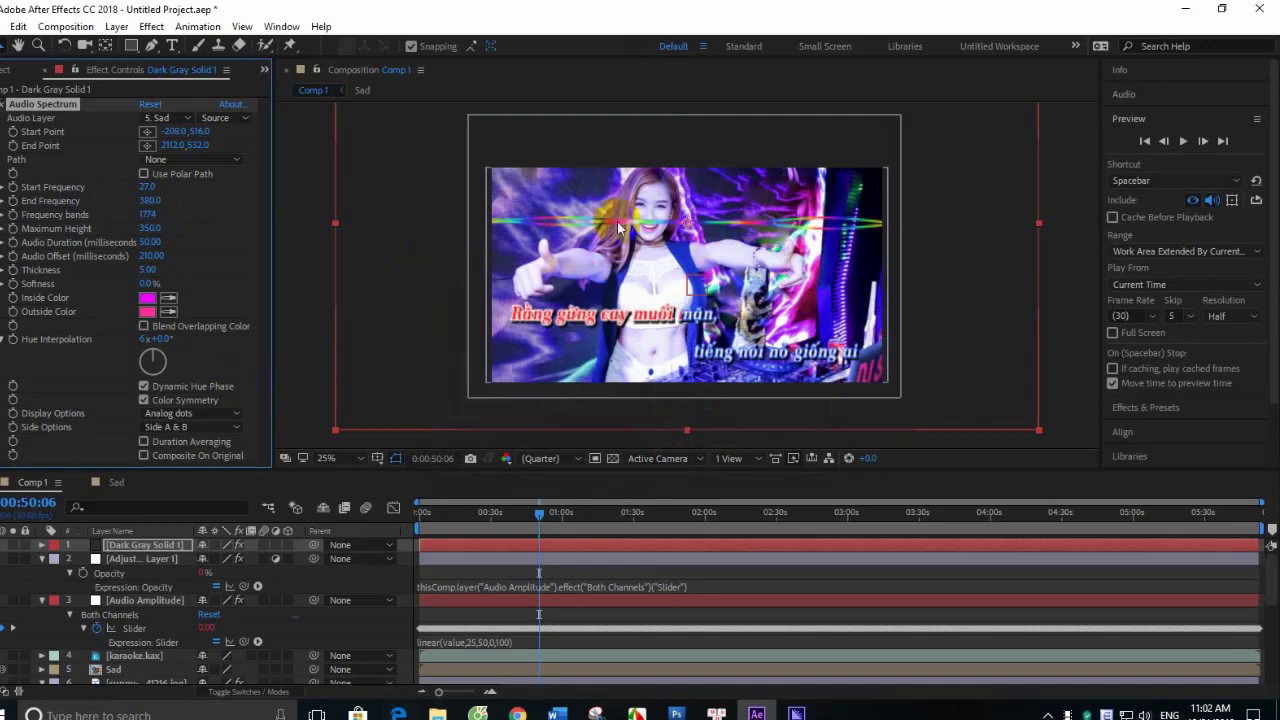
{"action": "left_click", "coordinate": [1184, 142]}
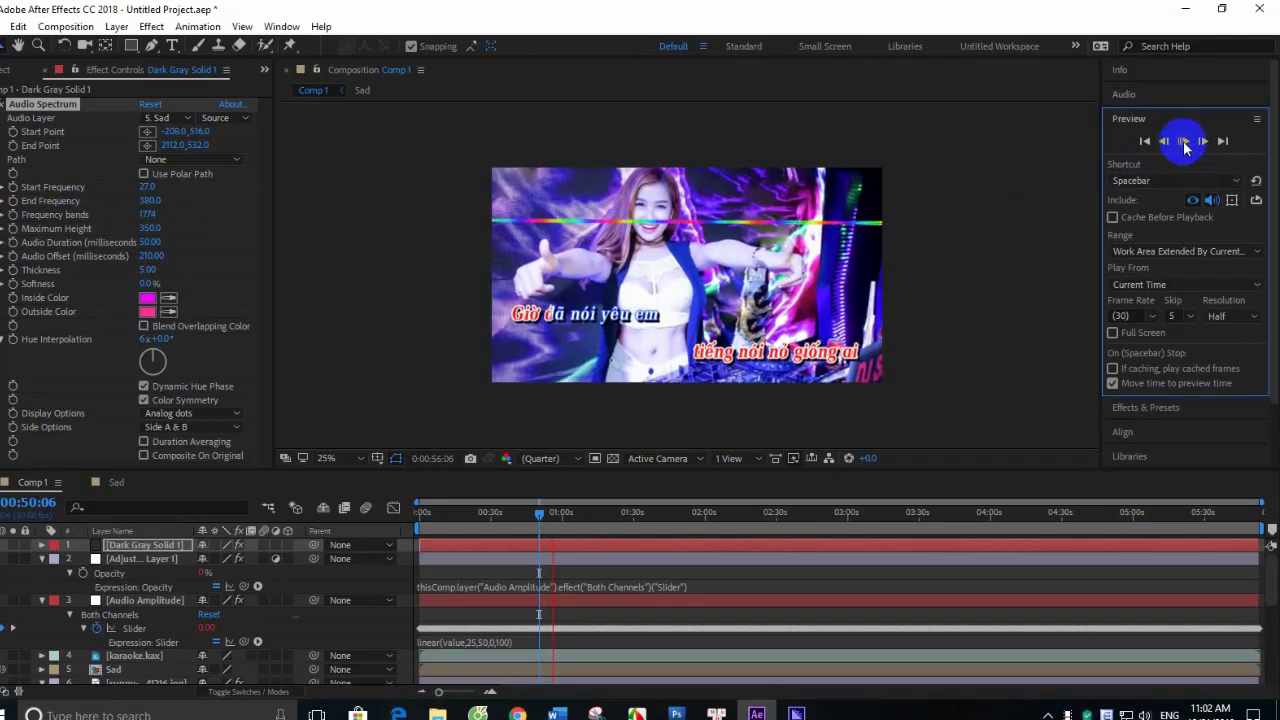
- Set Hue Interpolation to 2x+0.0° and preview the composition until 0:01:24:00
{"action": "left_click", "coordinate": [1182, 141]}
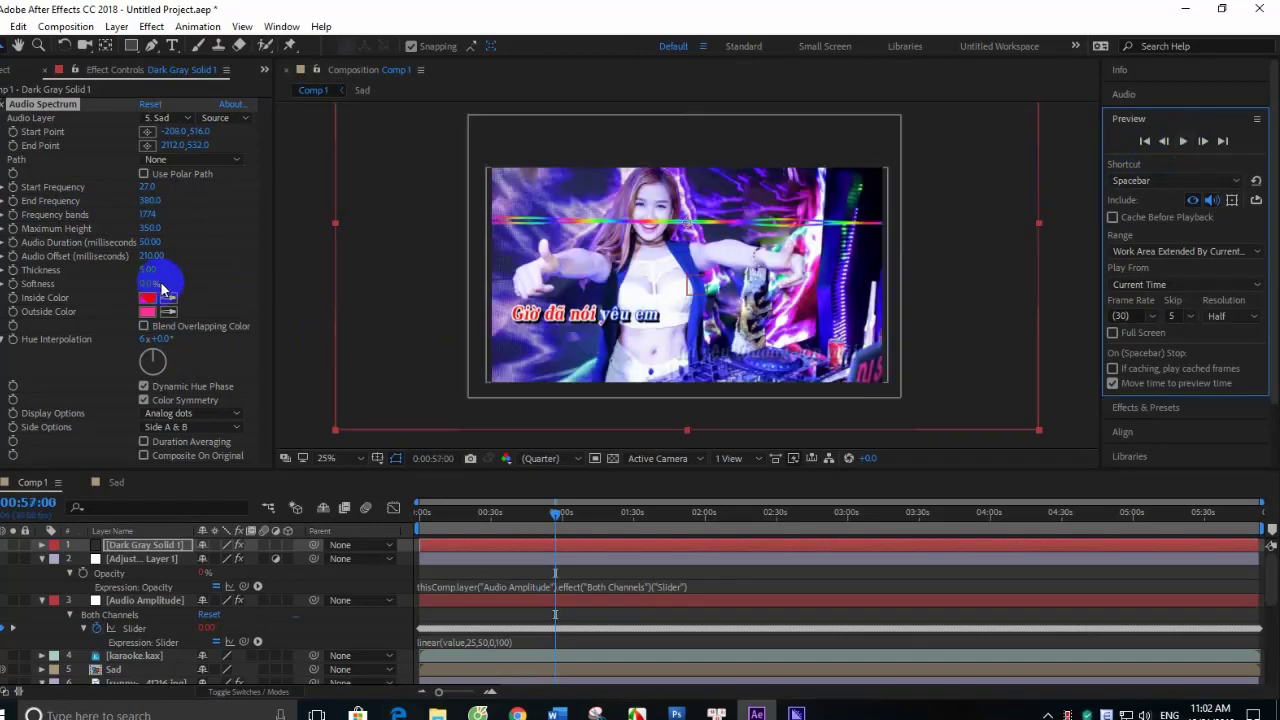
{"action": "left_click", "coordinate": [146, 339]}
{"action": "type", "text": "2"}
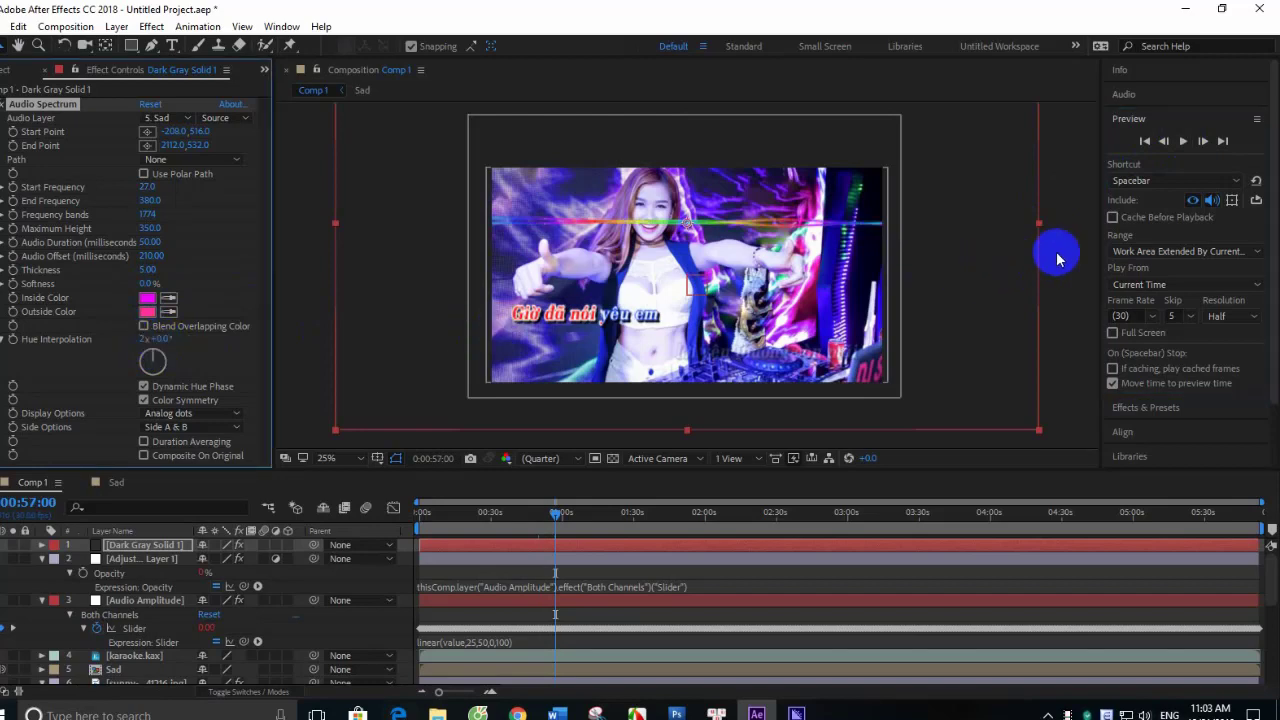
{"action": "left_click", "coordinate": [1183, 141]}
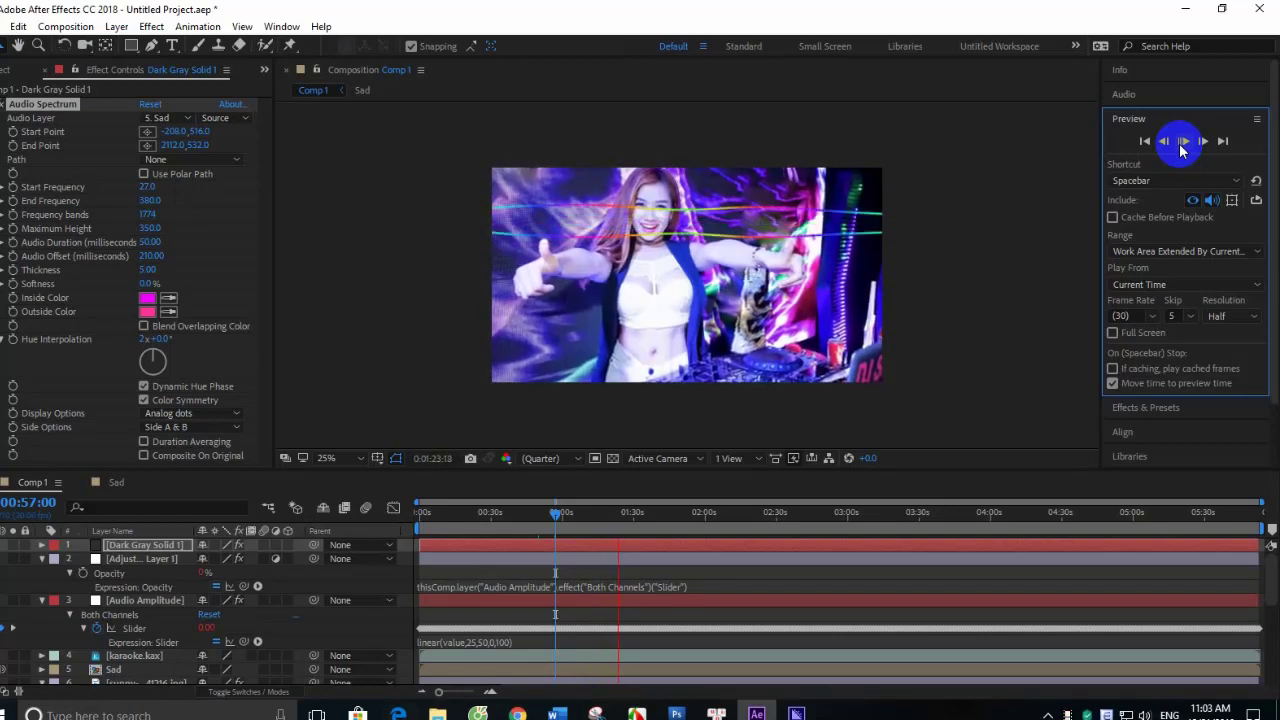
{"action": "left_click", "coordinate": [1182, 142]}
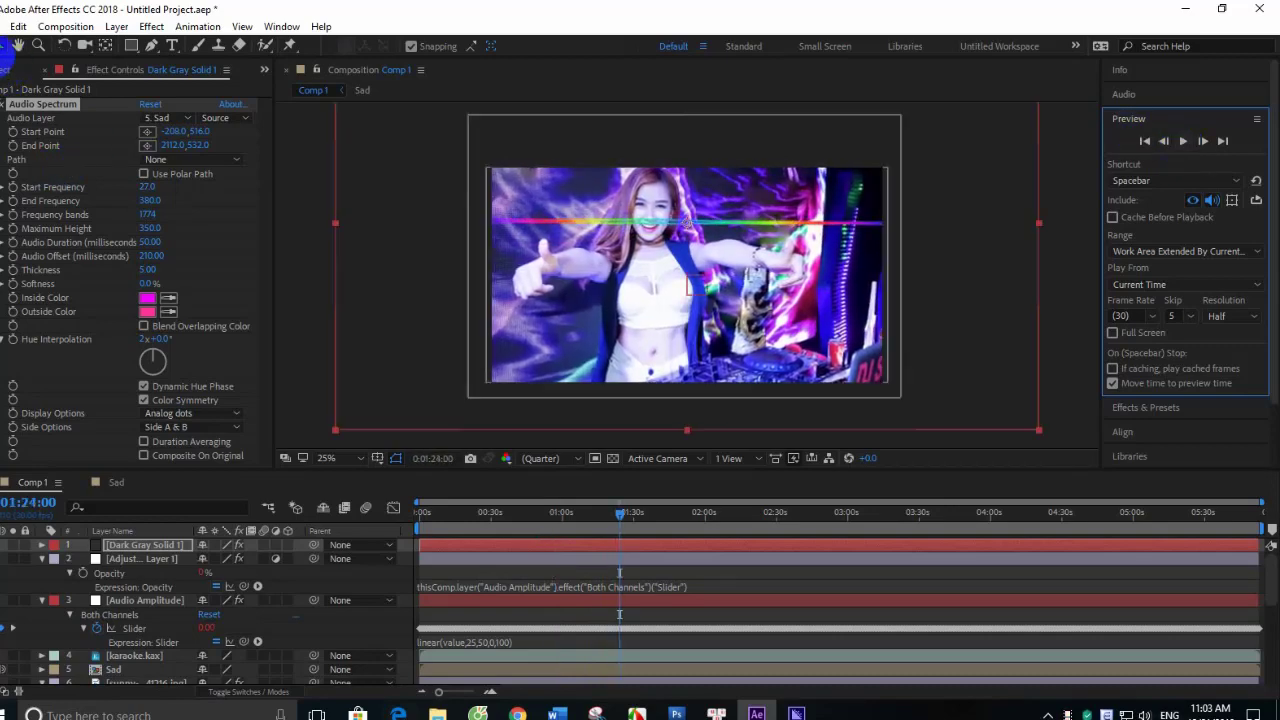
{"action": "left_click", "coordinate": [5, 25]}
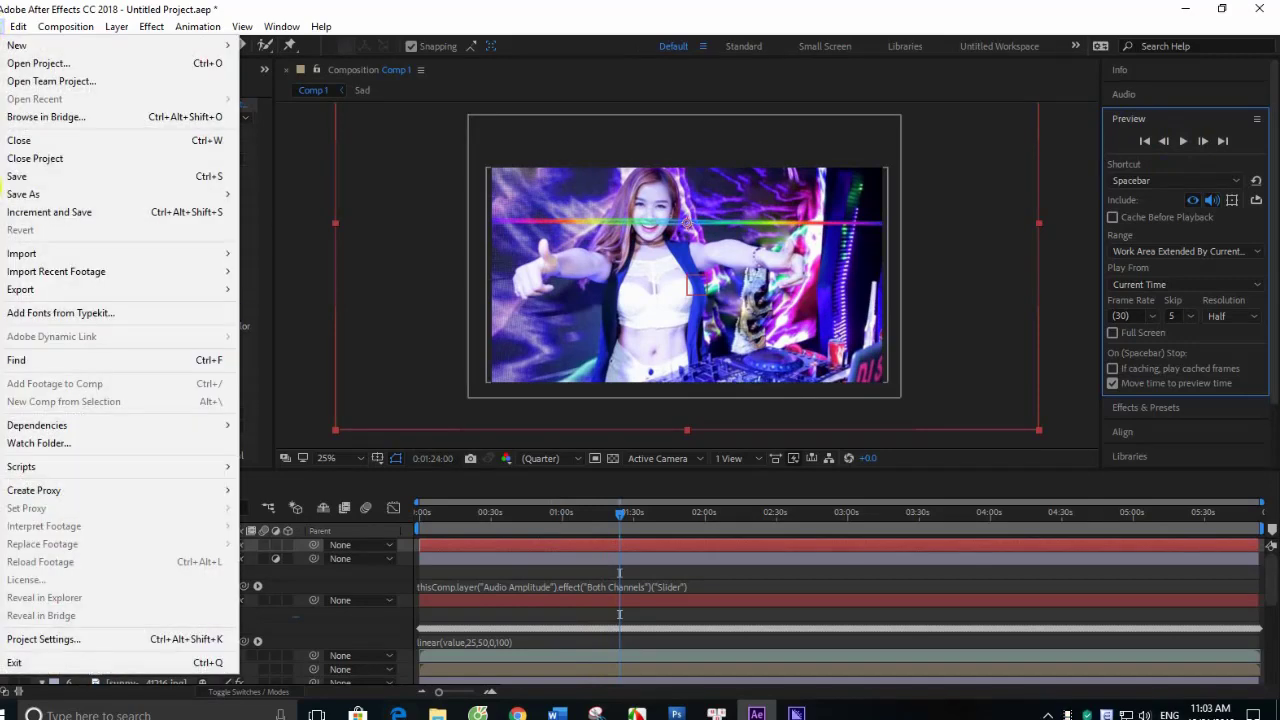
- Queue Comp 1 in Media Encoder as an H.264 Match Source - High bitrate job
{"action": "mouse_move", "coordinate": [67, 292]}
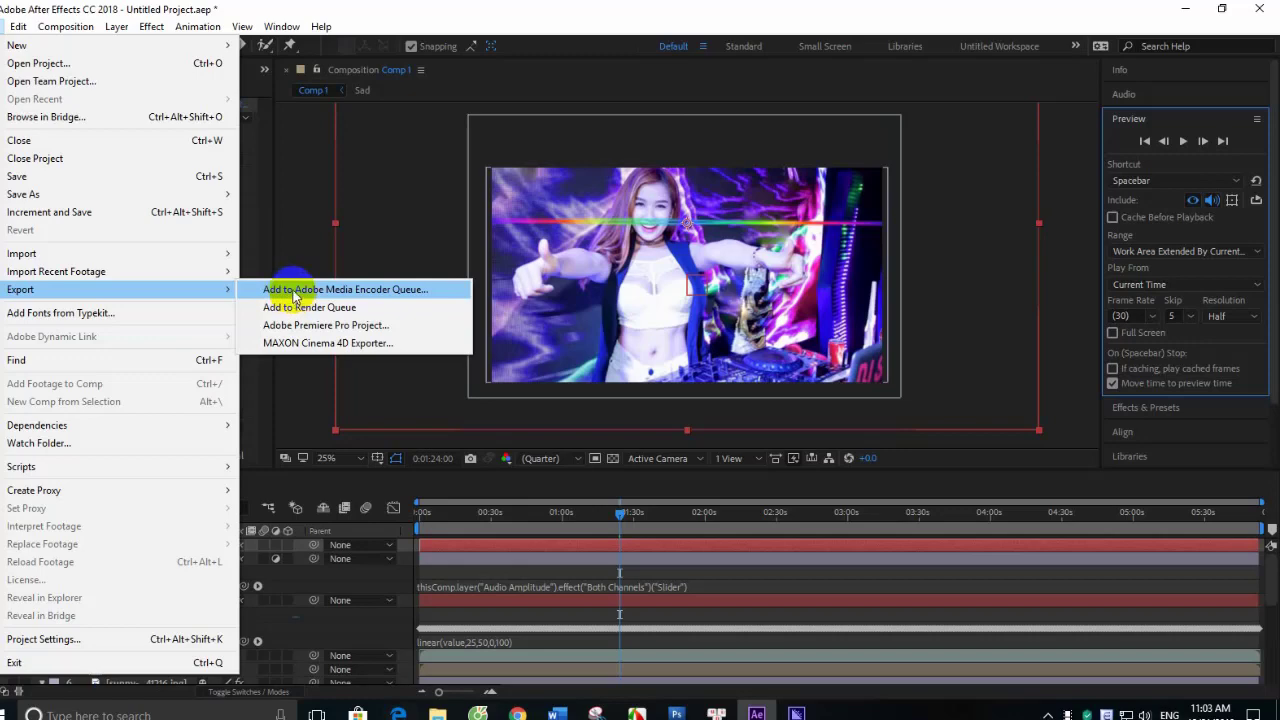
{"action": "left_click", "coordinate": [294, 292]}
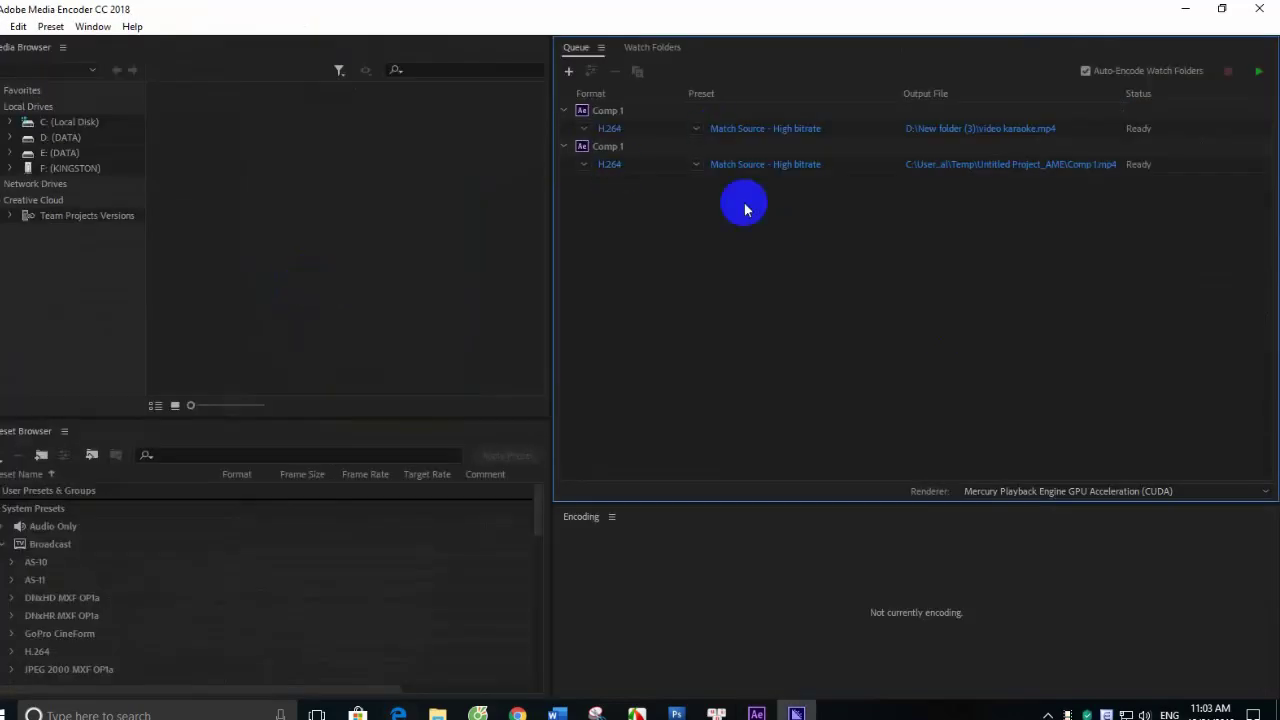
- Delete both old render jobs, including video karaoke.mp4, from the Media Encoder queue
{"action": "left_click", "coordinate": [610, 116]}
{"action": "key", "text": "Delete"}
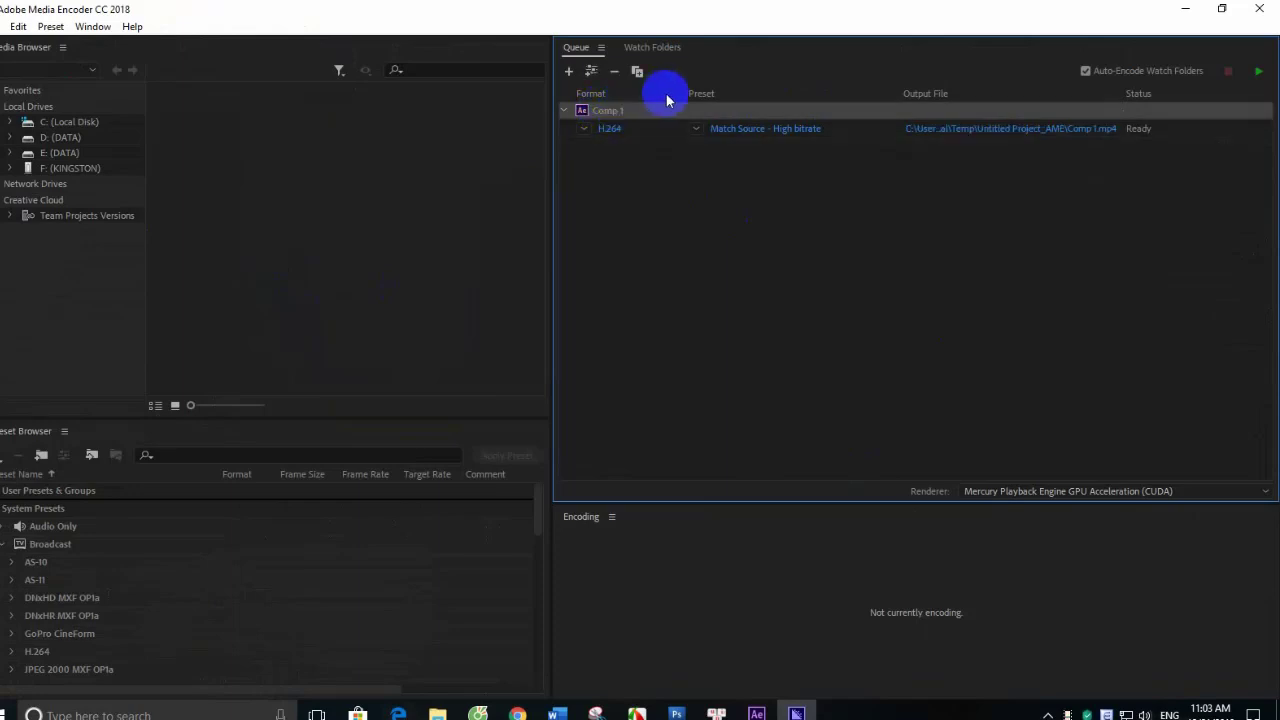
{"action": "left_click", "coordinate": [595, 120]}
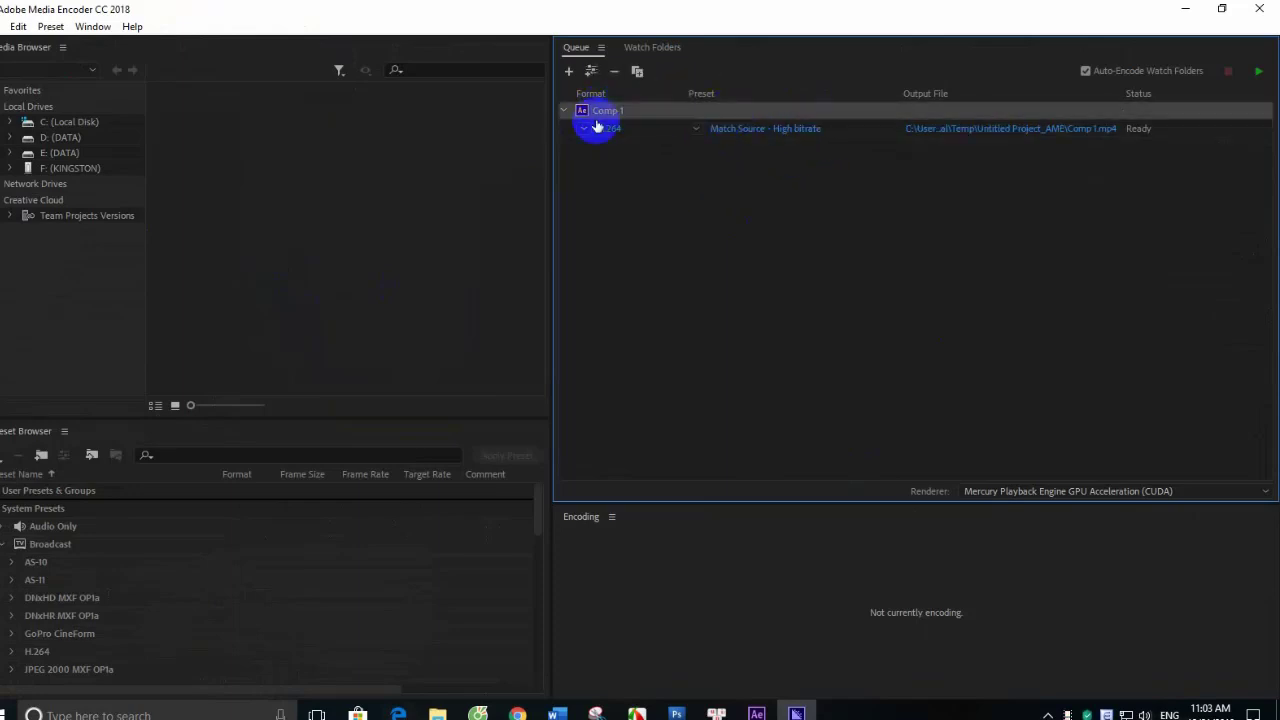
{"action": "key", "text": "Delete"}
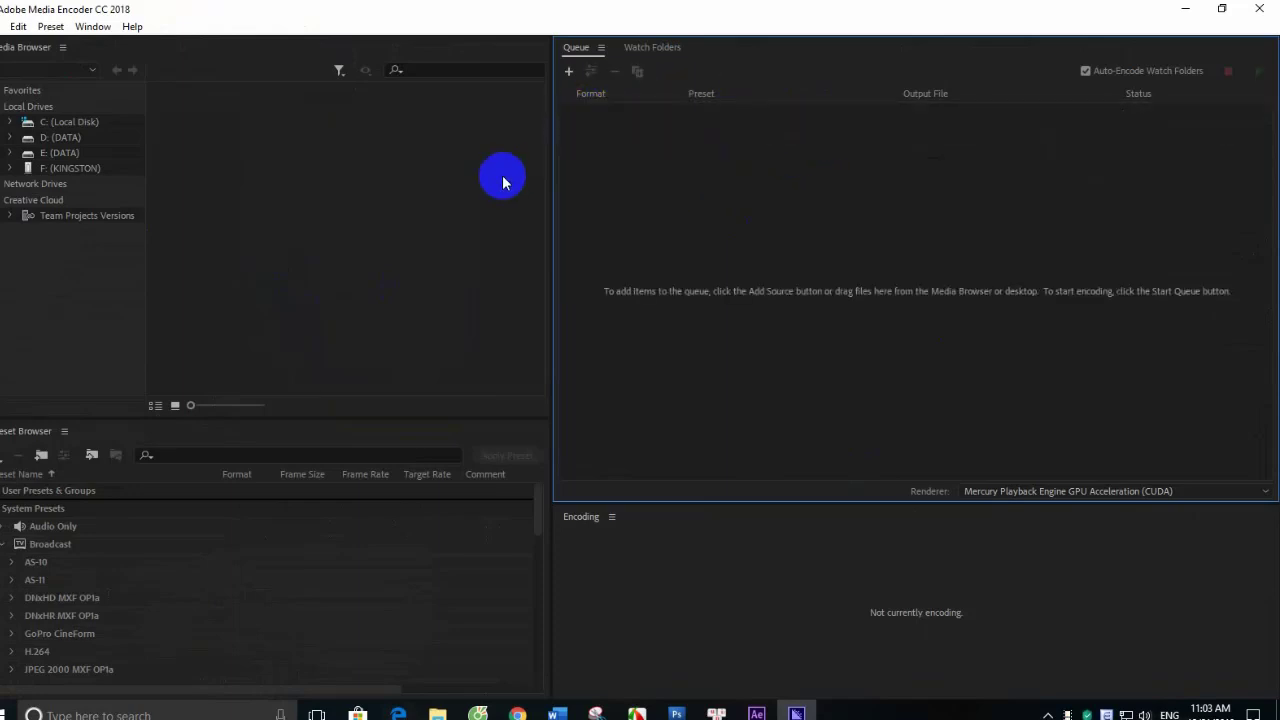
- Send Comp 1 from After Effects to the Media Encoder queue again
{"action": "key", "text": "alt+Tab"}
{"action": "left_click", "coordinate": [6, 26]}
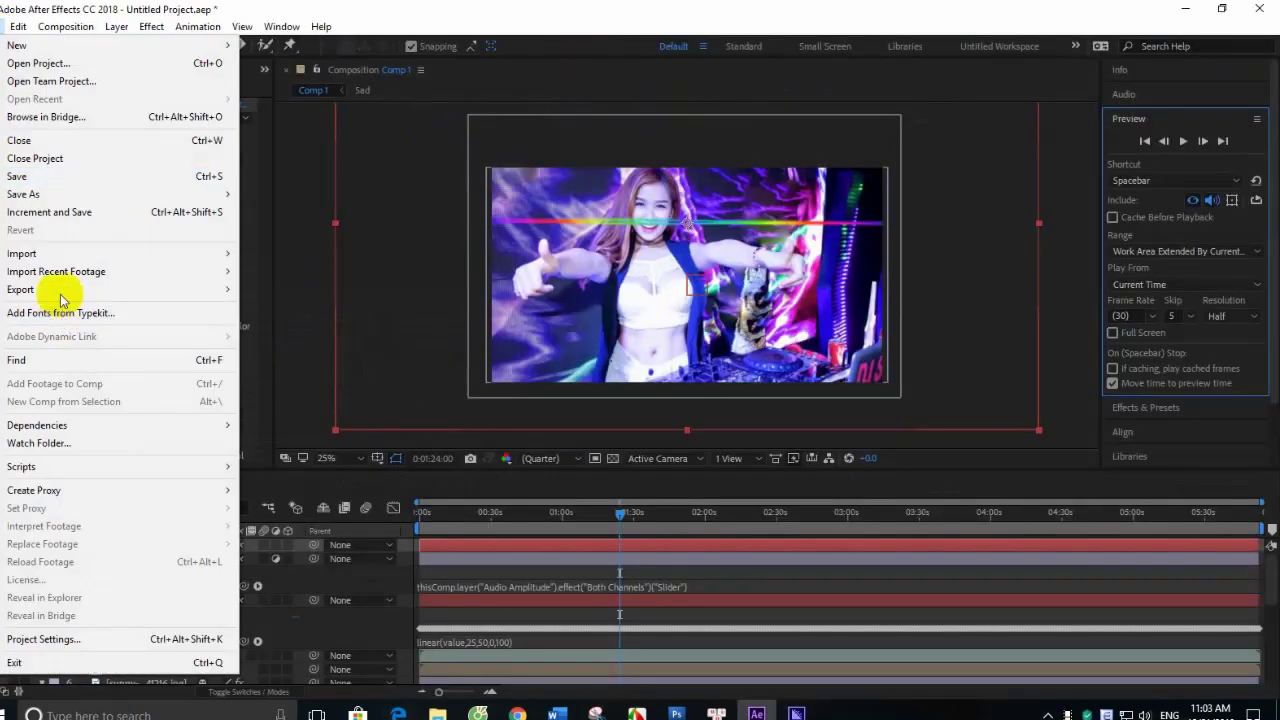
{"action": "mouse_move", "coordinate": [60, 290]}
{"action": "left_click", "coordinate": [332, 290]}
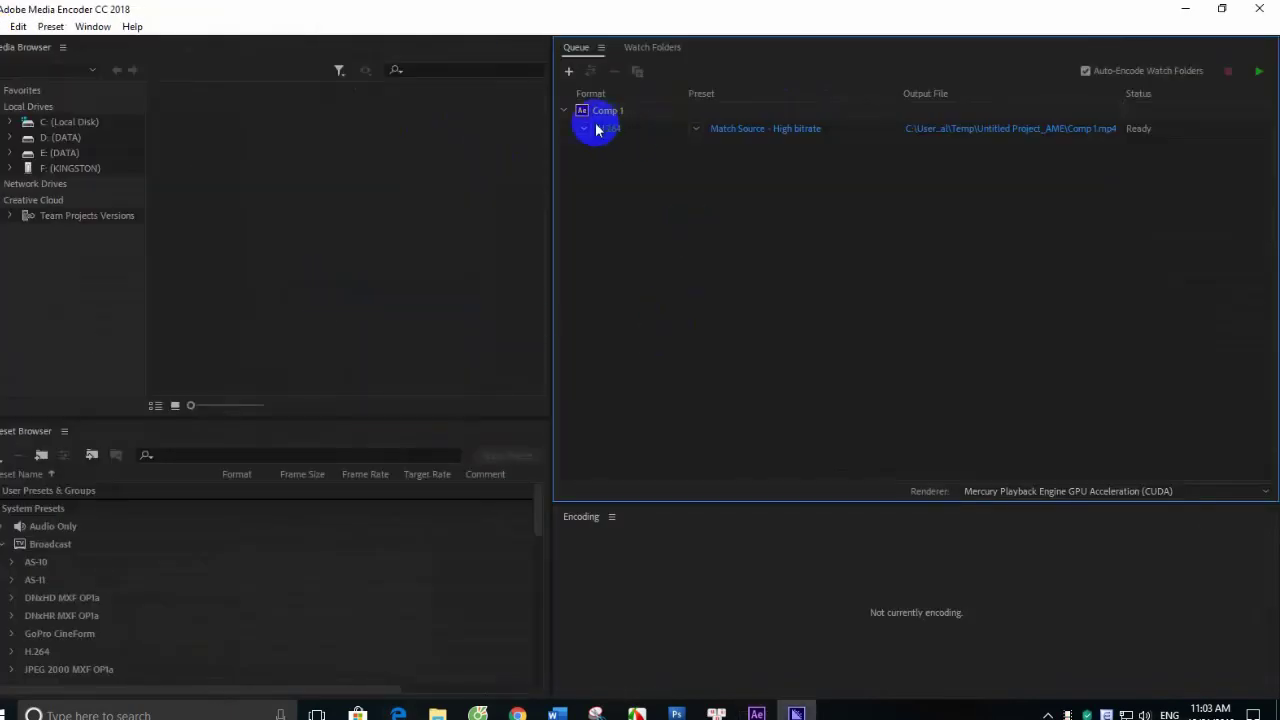
- Output Comp 1 to D:\New folder (3) as ve xu nghe cung anh karaoke.mp4 and start encoding
{"action": "left_click", "coordinate": [995, 133]}
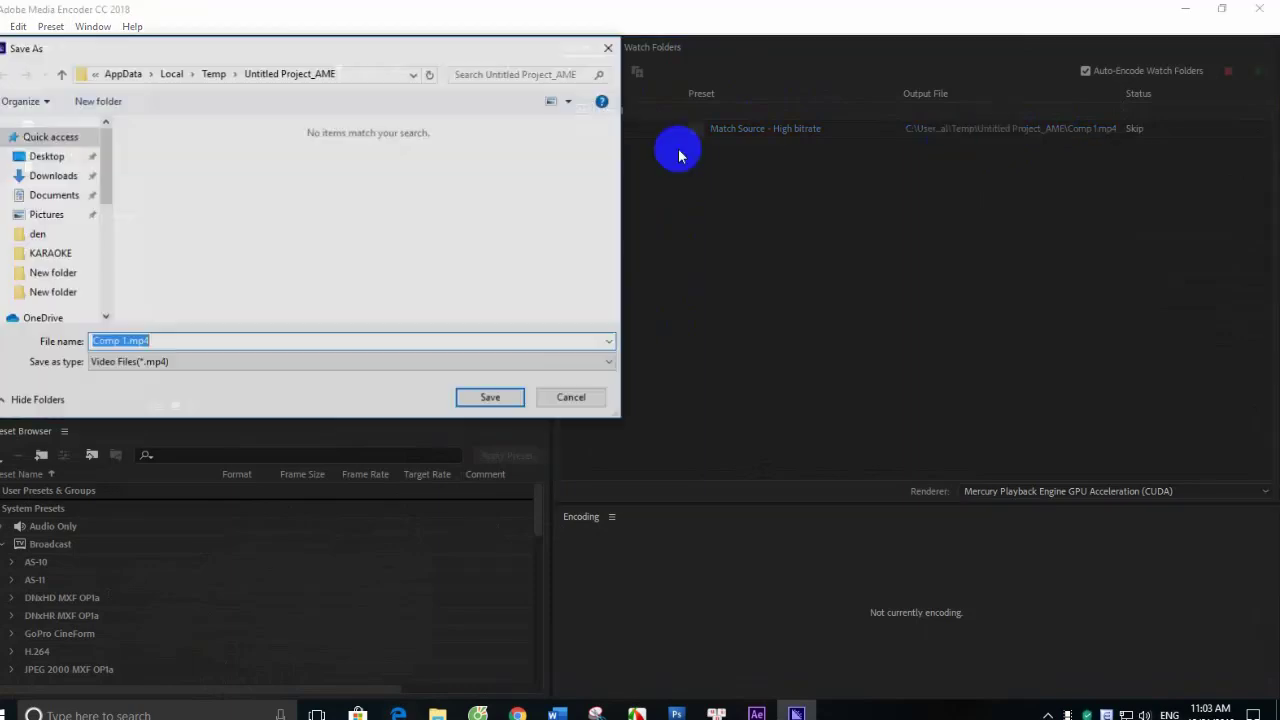
{"action": "scroll", "coordinate": [45, 290], "scroll_direction": "down", "scroll_amount": 3}
{"action": "scroll", "coordinate": [47, 293], "scroll_direction": "down", "scroll_amount": 3}
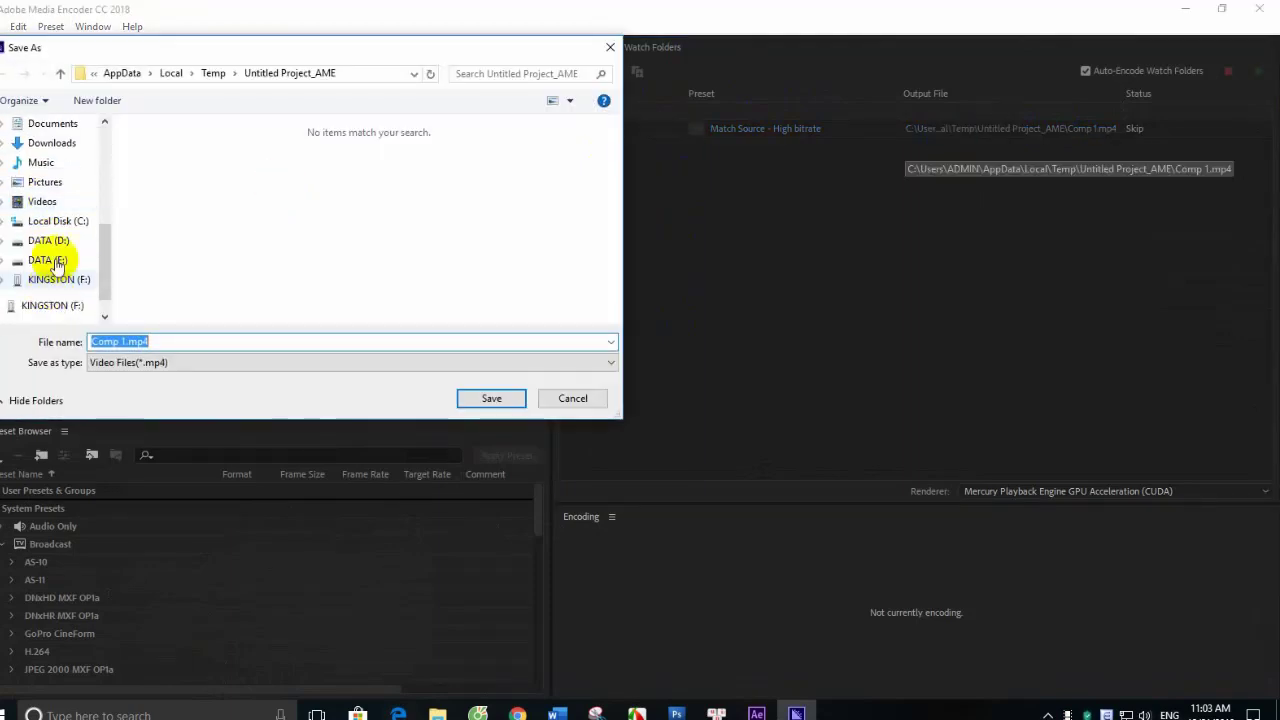
{"action": "left_click", "coordinate": [48, 240]}
{"action": "scroll", "coordinate": [440, 240], "scroll_direction": "down", "scroll_amount": 2}
{"action": "double_click", "coordinate": [470, 188]}
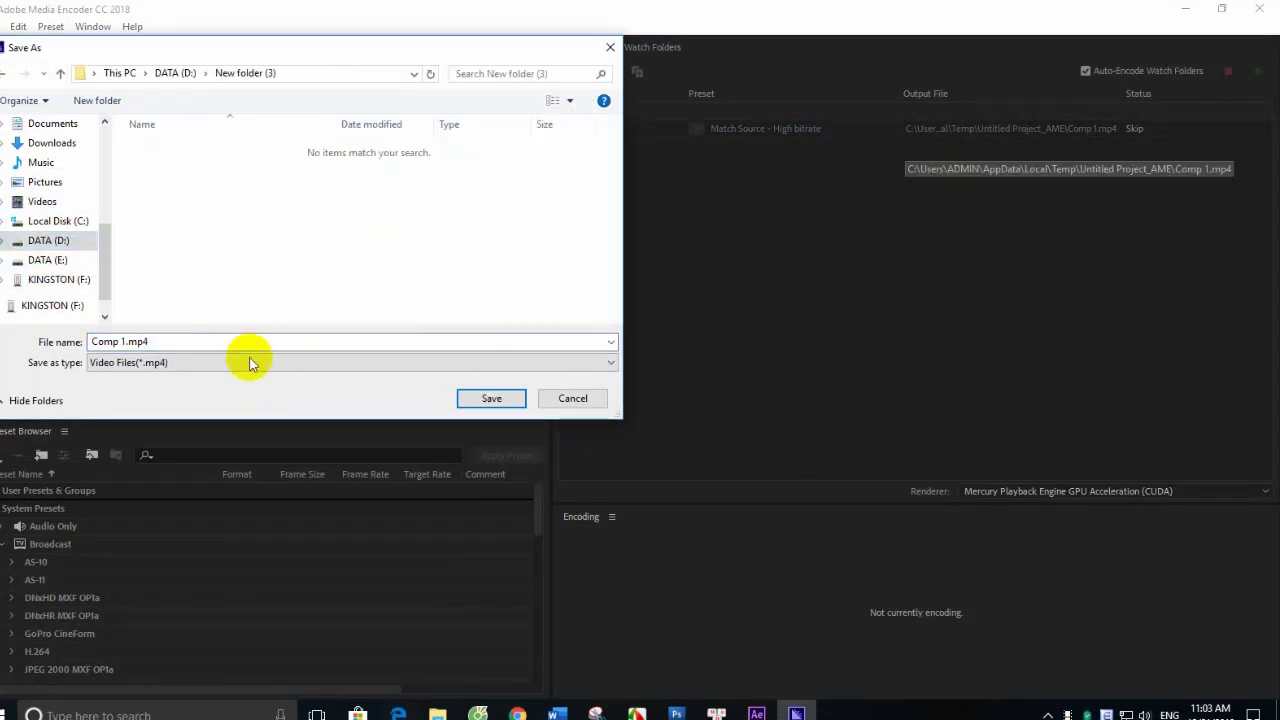
{"action": "left_click", "coordinate": [246, 342]}
{"action": "type", "text": "ve xu nghe cung anh karaoke"}
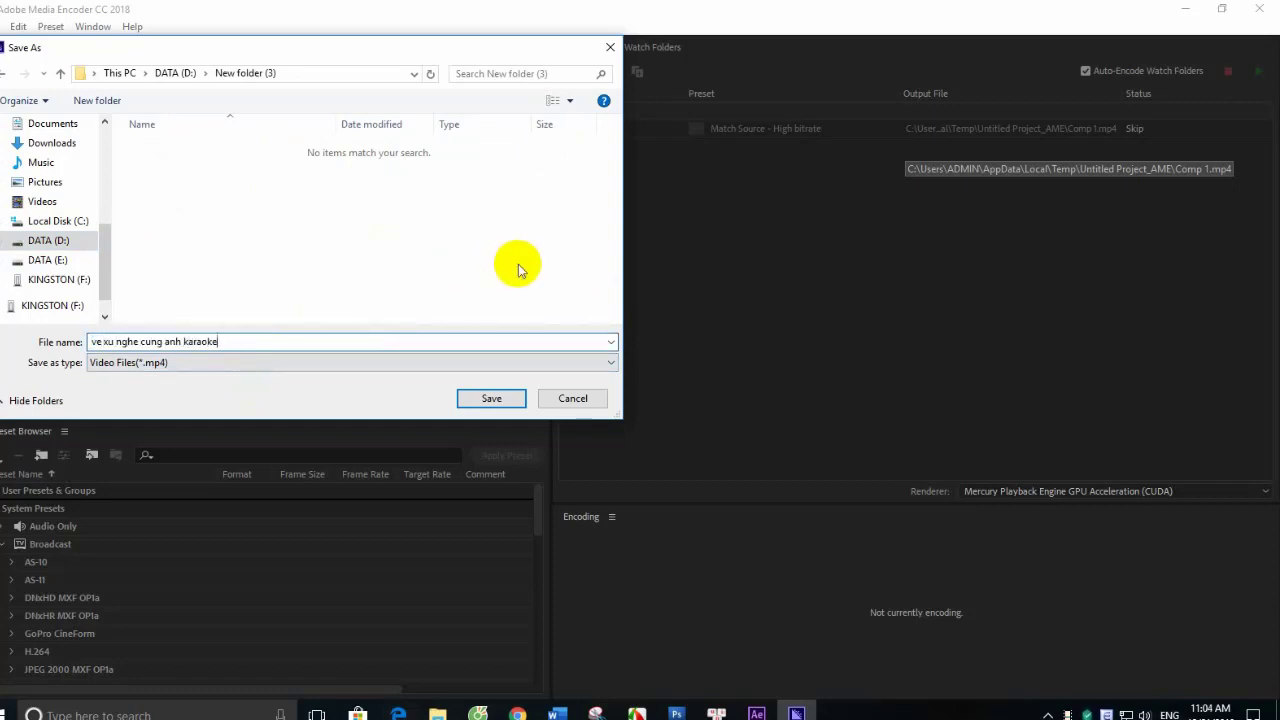
{"action": "key", "text": "Return"}
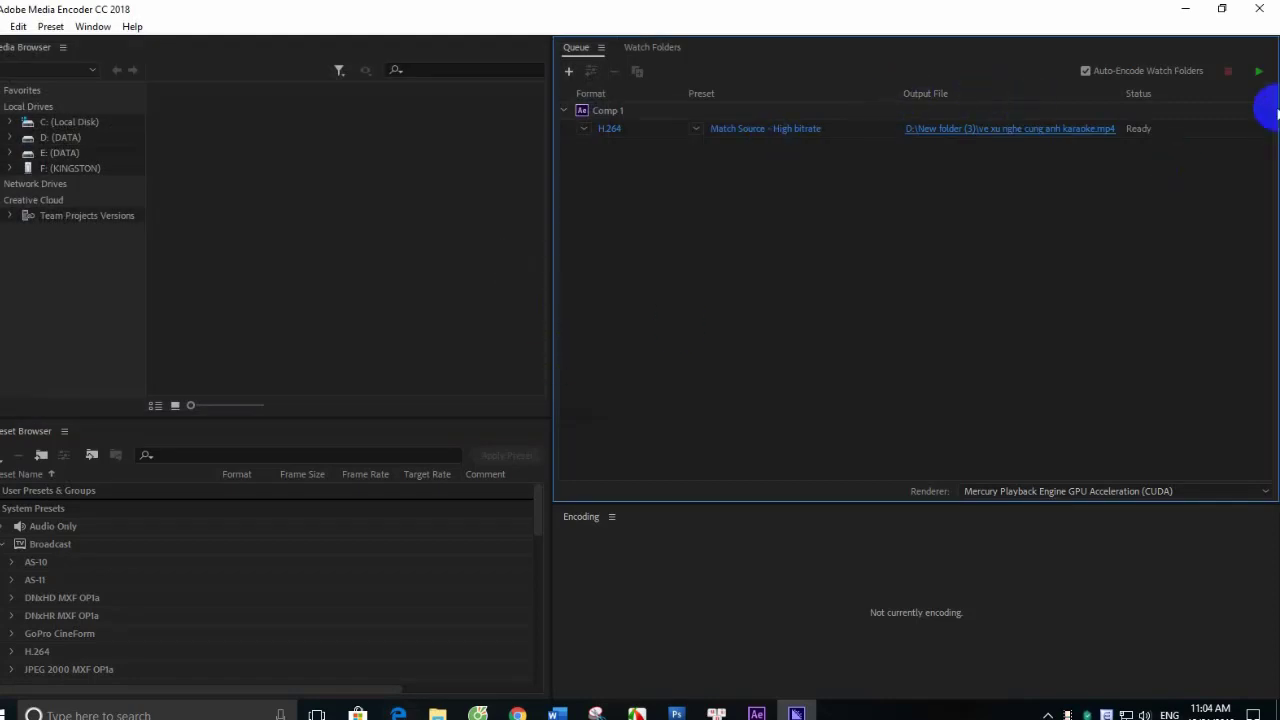
{"action": "left_click", "coordinate": [1257, 75]}
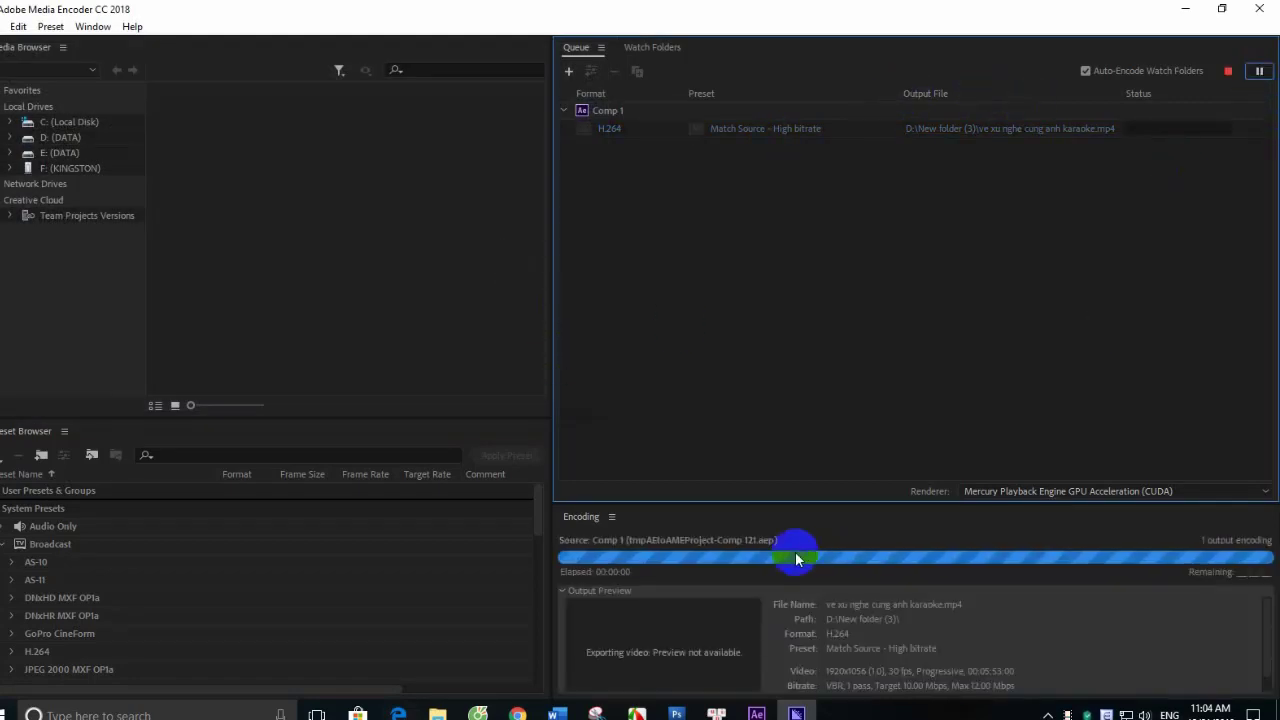